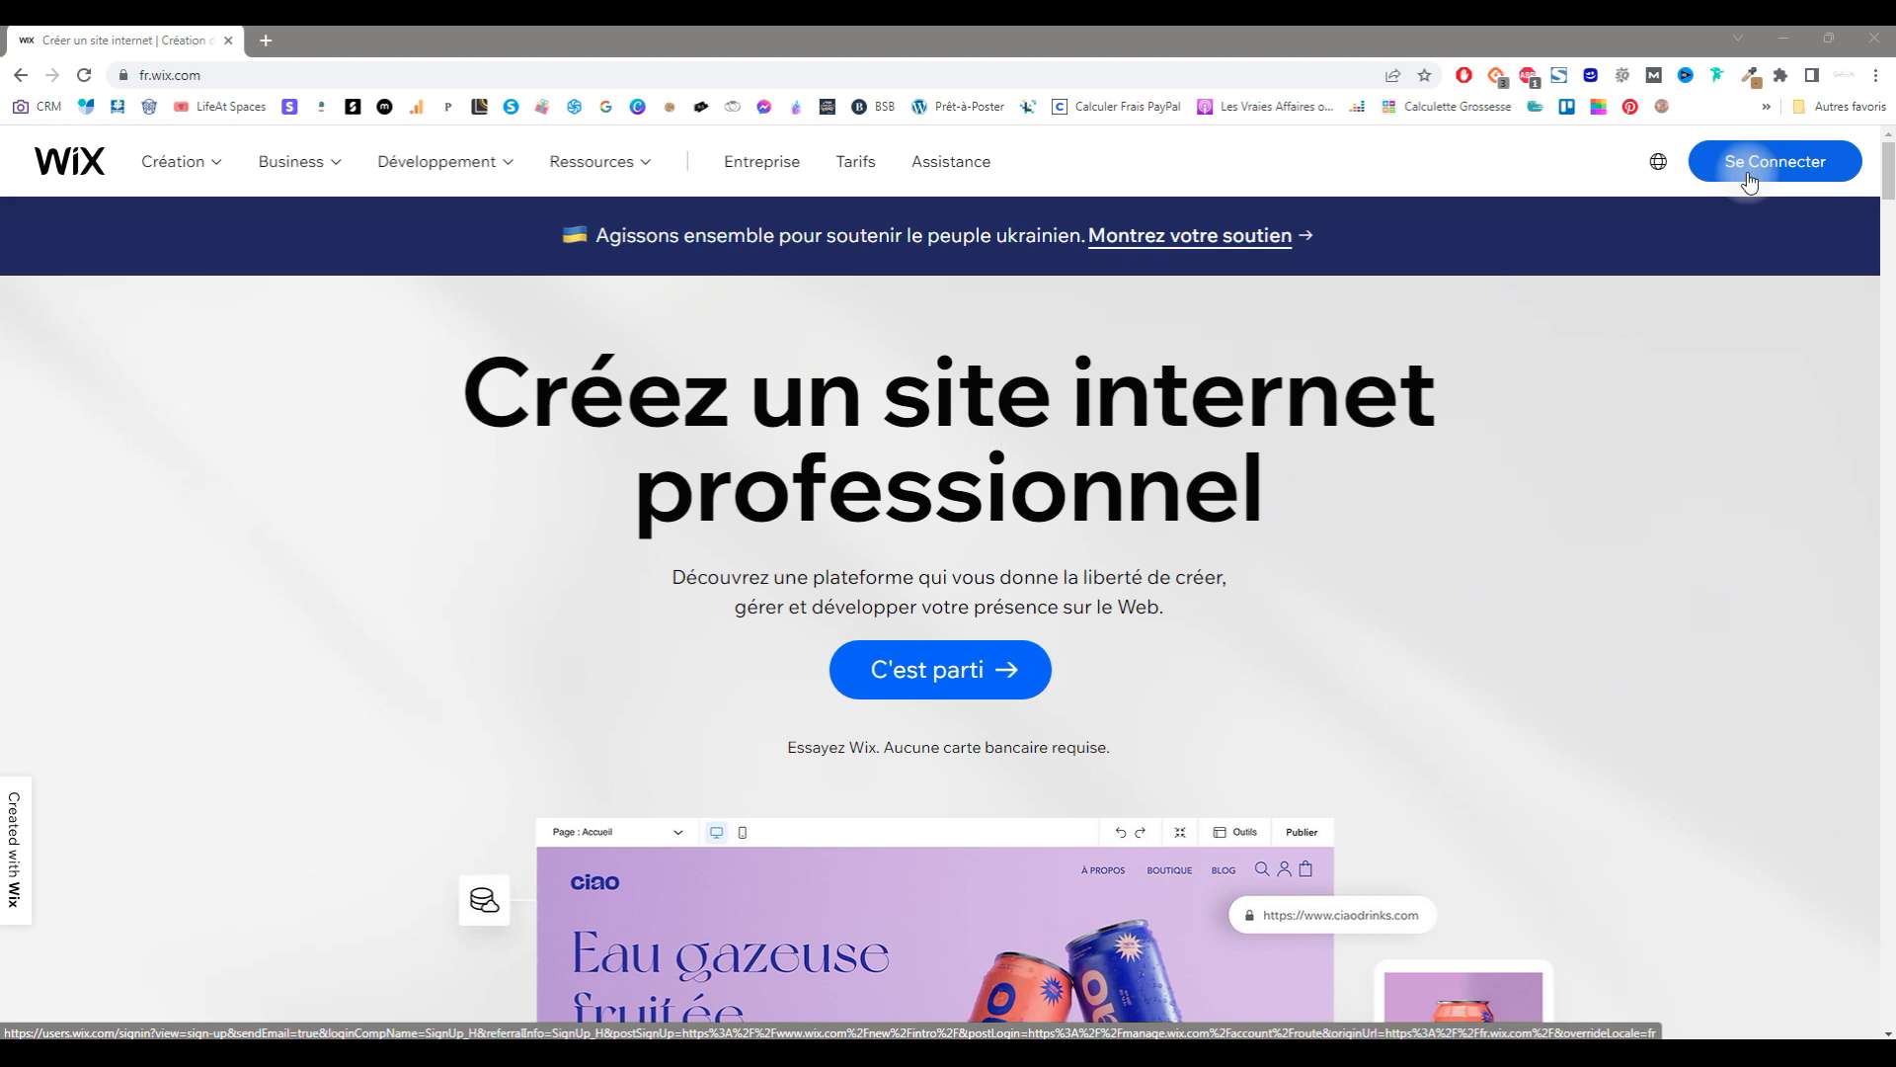
# Step: Sign in to Wix with a Google account
pyautogui.click(1749, 182)
pyautogui.click(1158, 499)
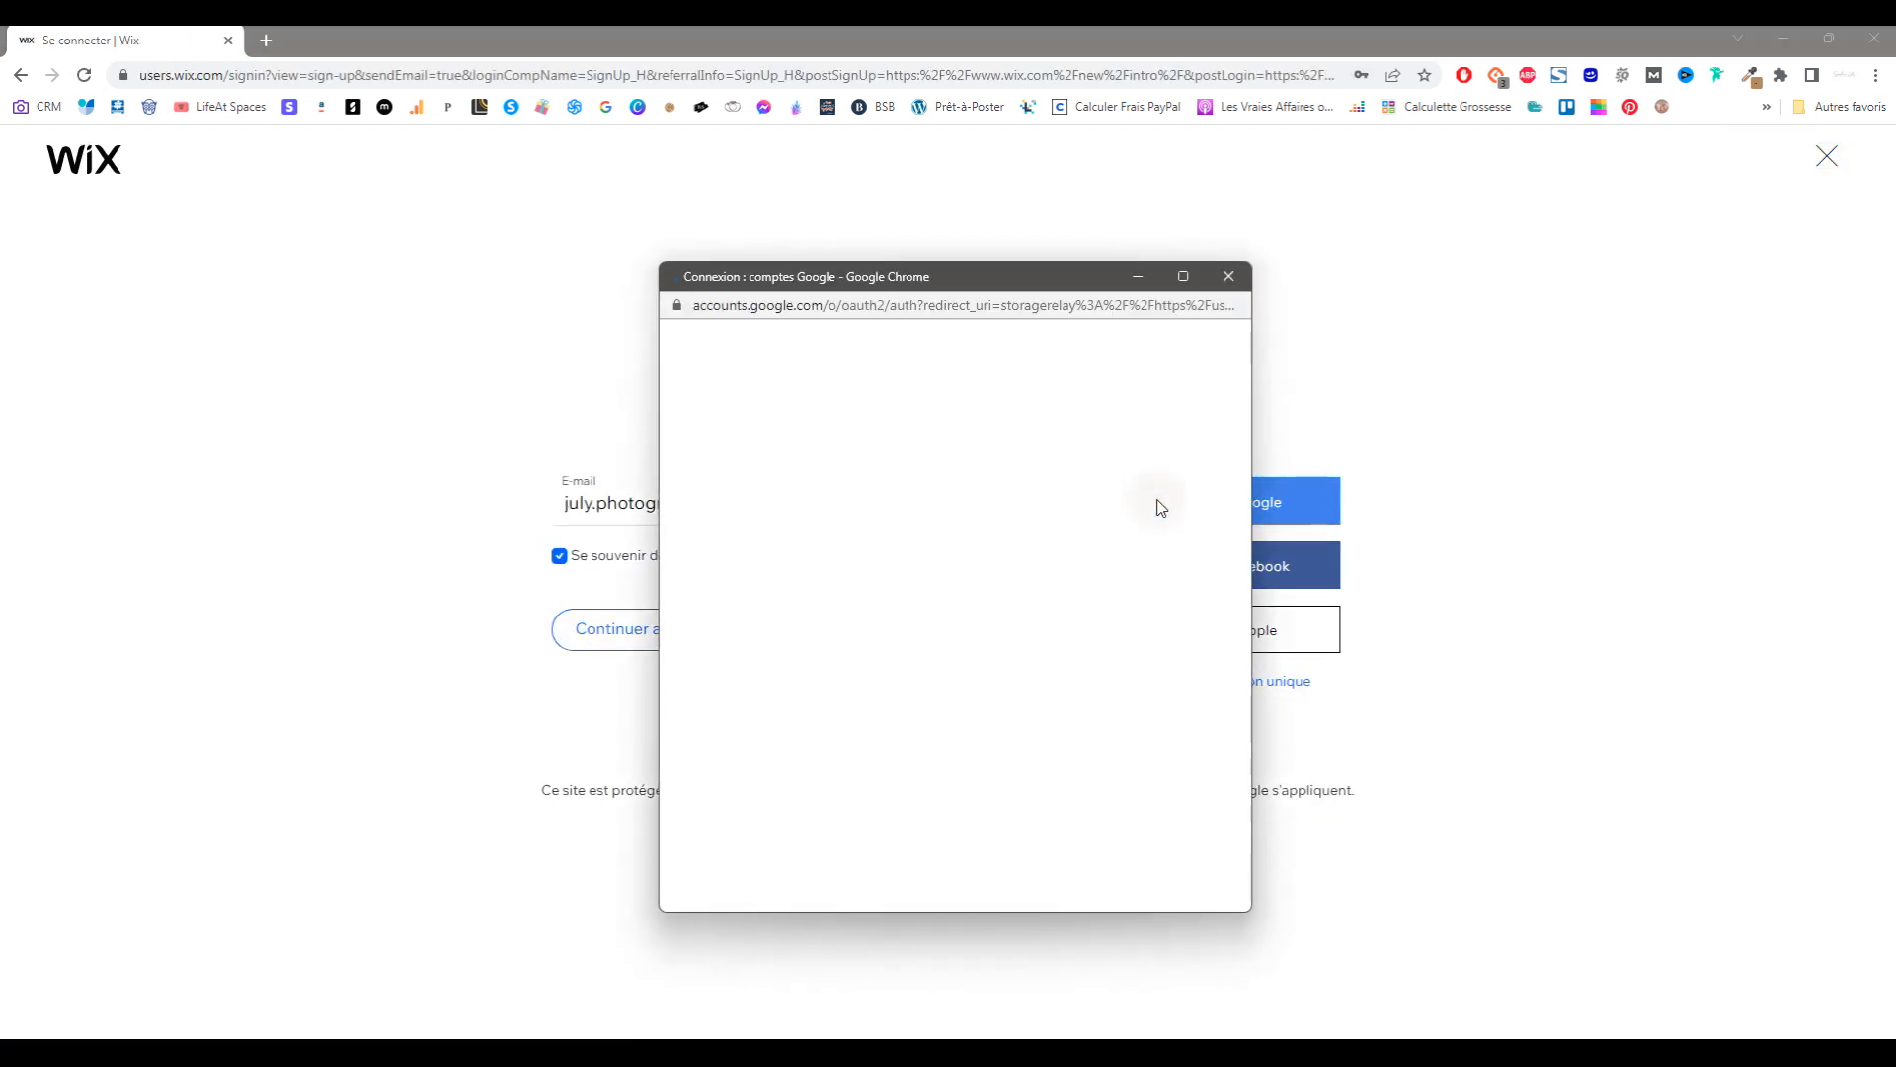
pyautogui.scroll(-5, 986, 630)
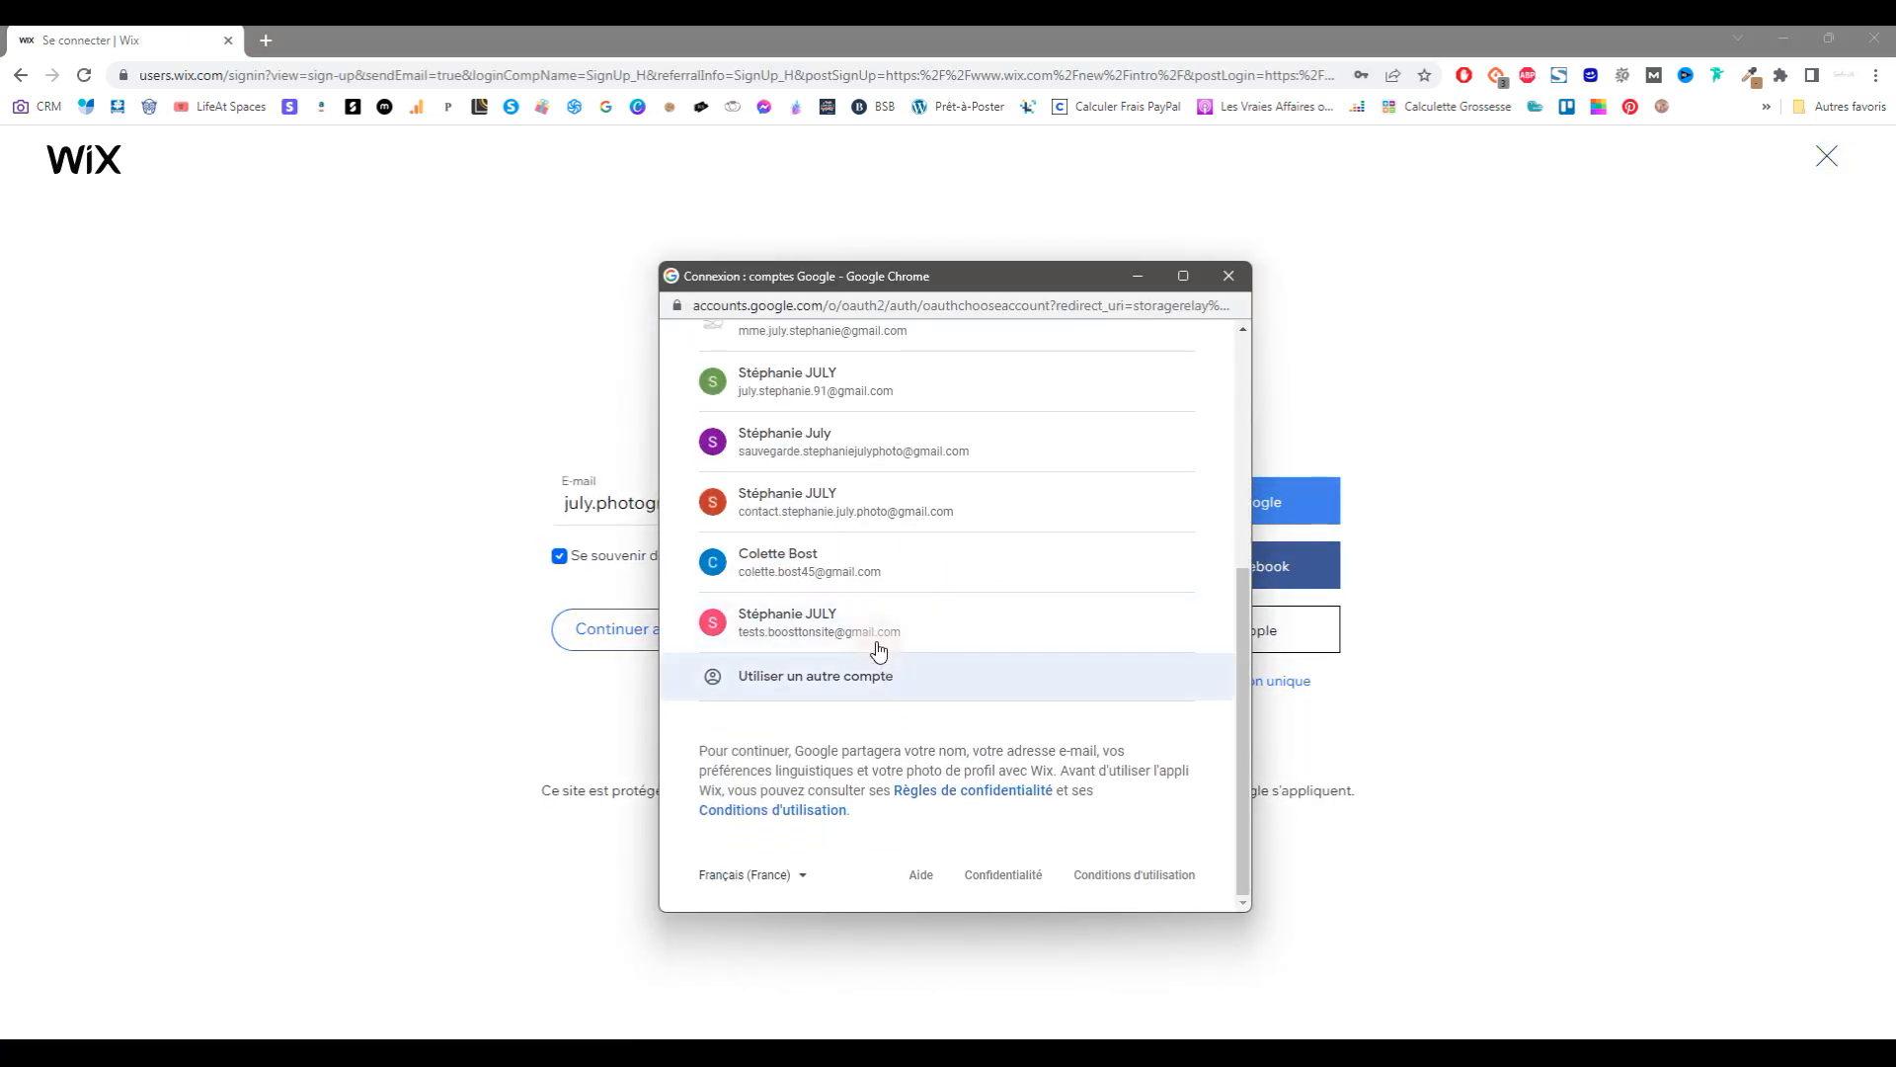
pyautogui.click(863, 618)
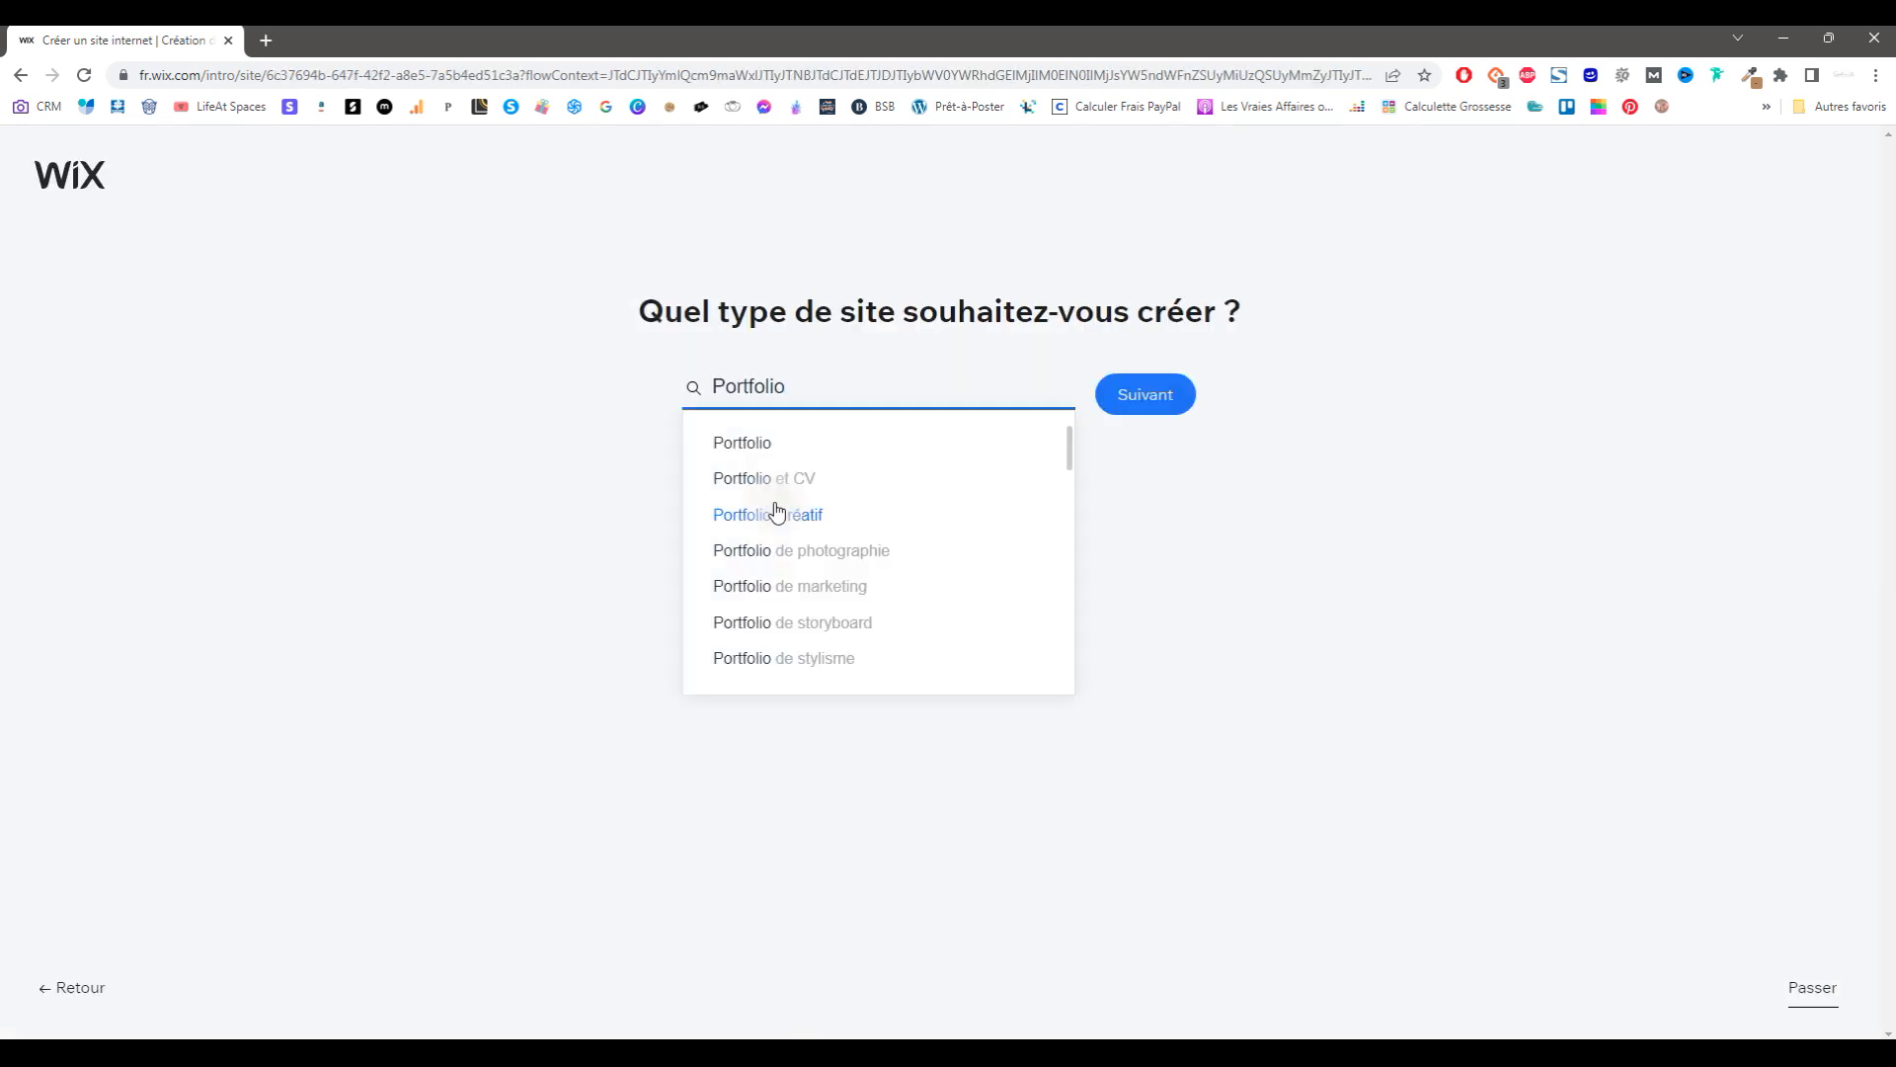
# Step: Choose Portfolio de photographie, name the site, and pick Réservations, Blog, Portfolio and Instagram features
pyautogui.click(878, 550)
pyautogui.click(1114, 403)
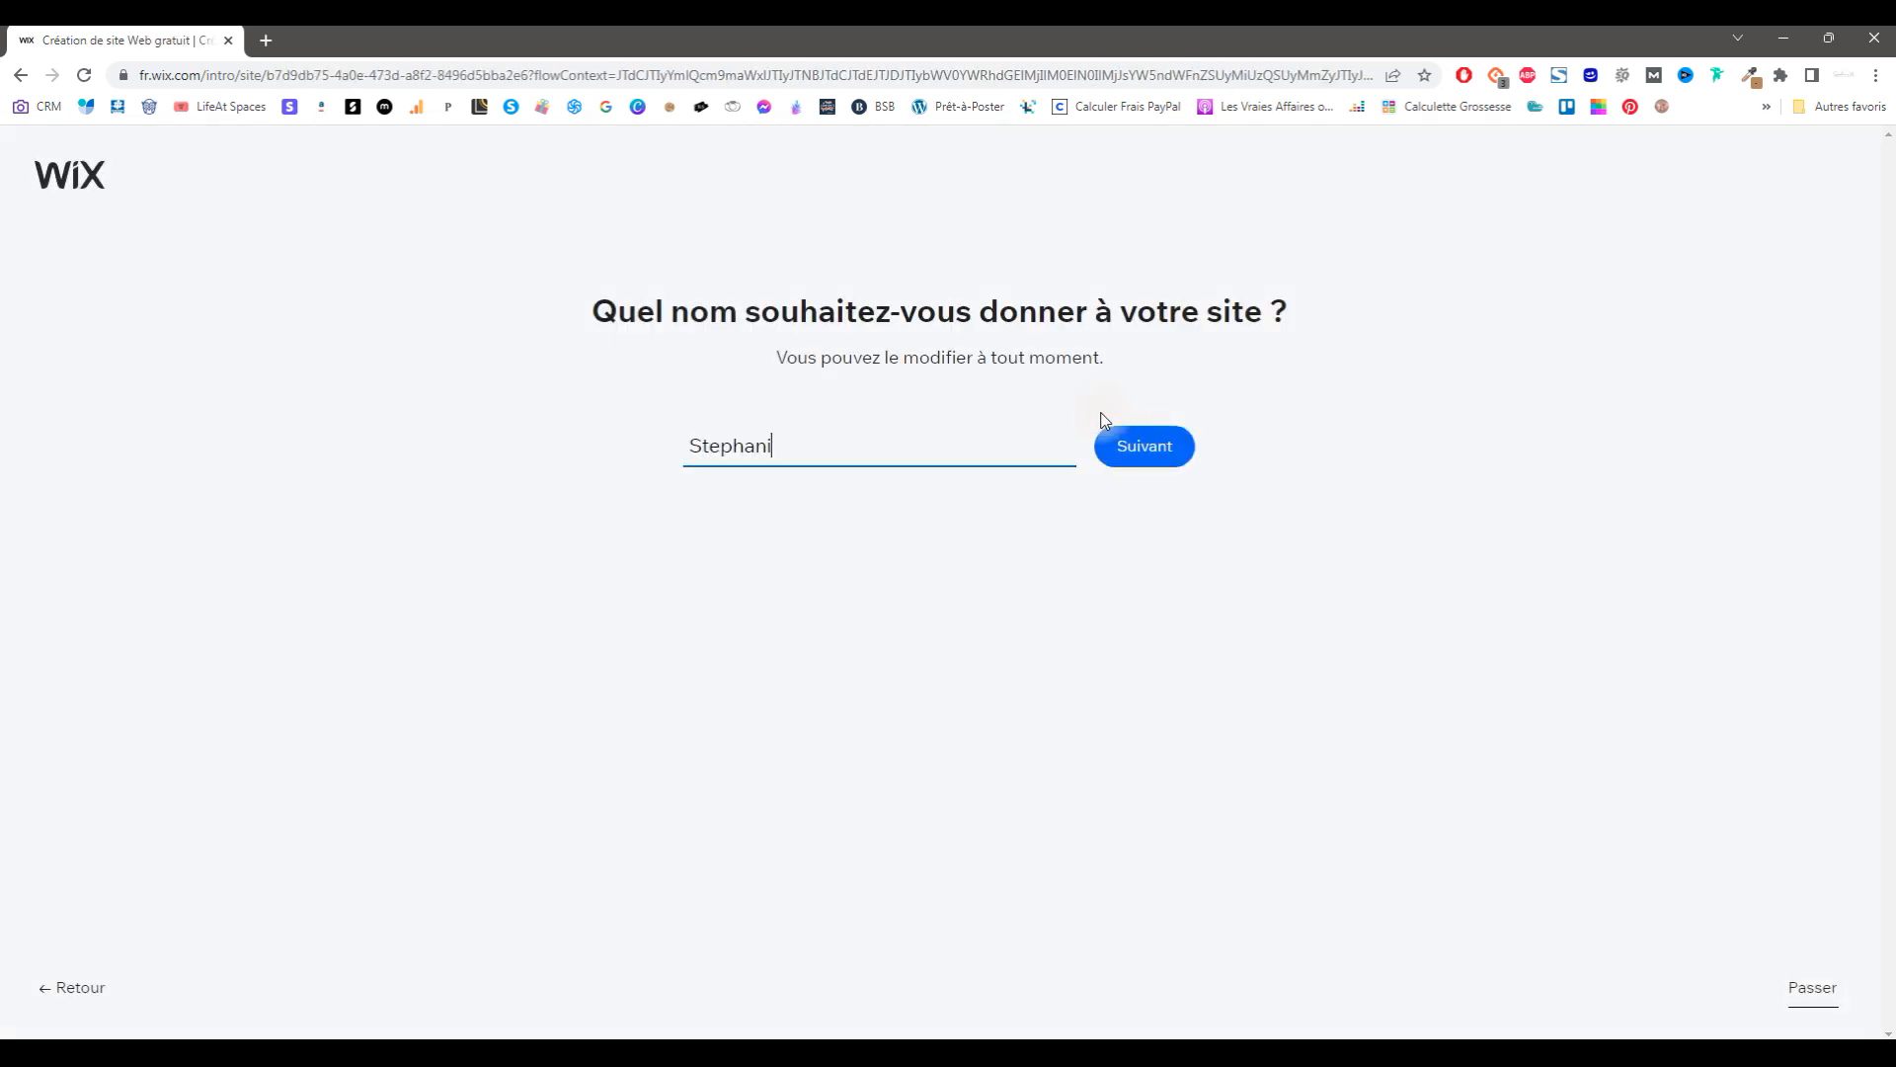
pyautogui.click(1124, 448)
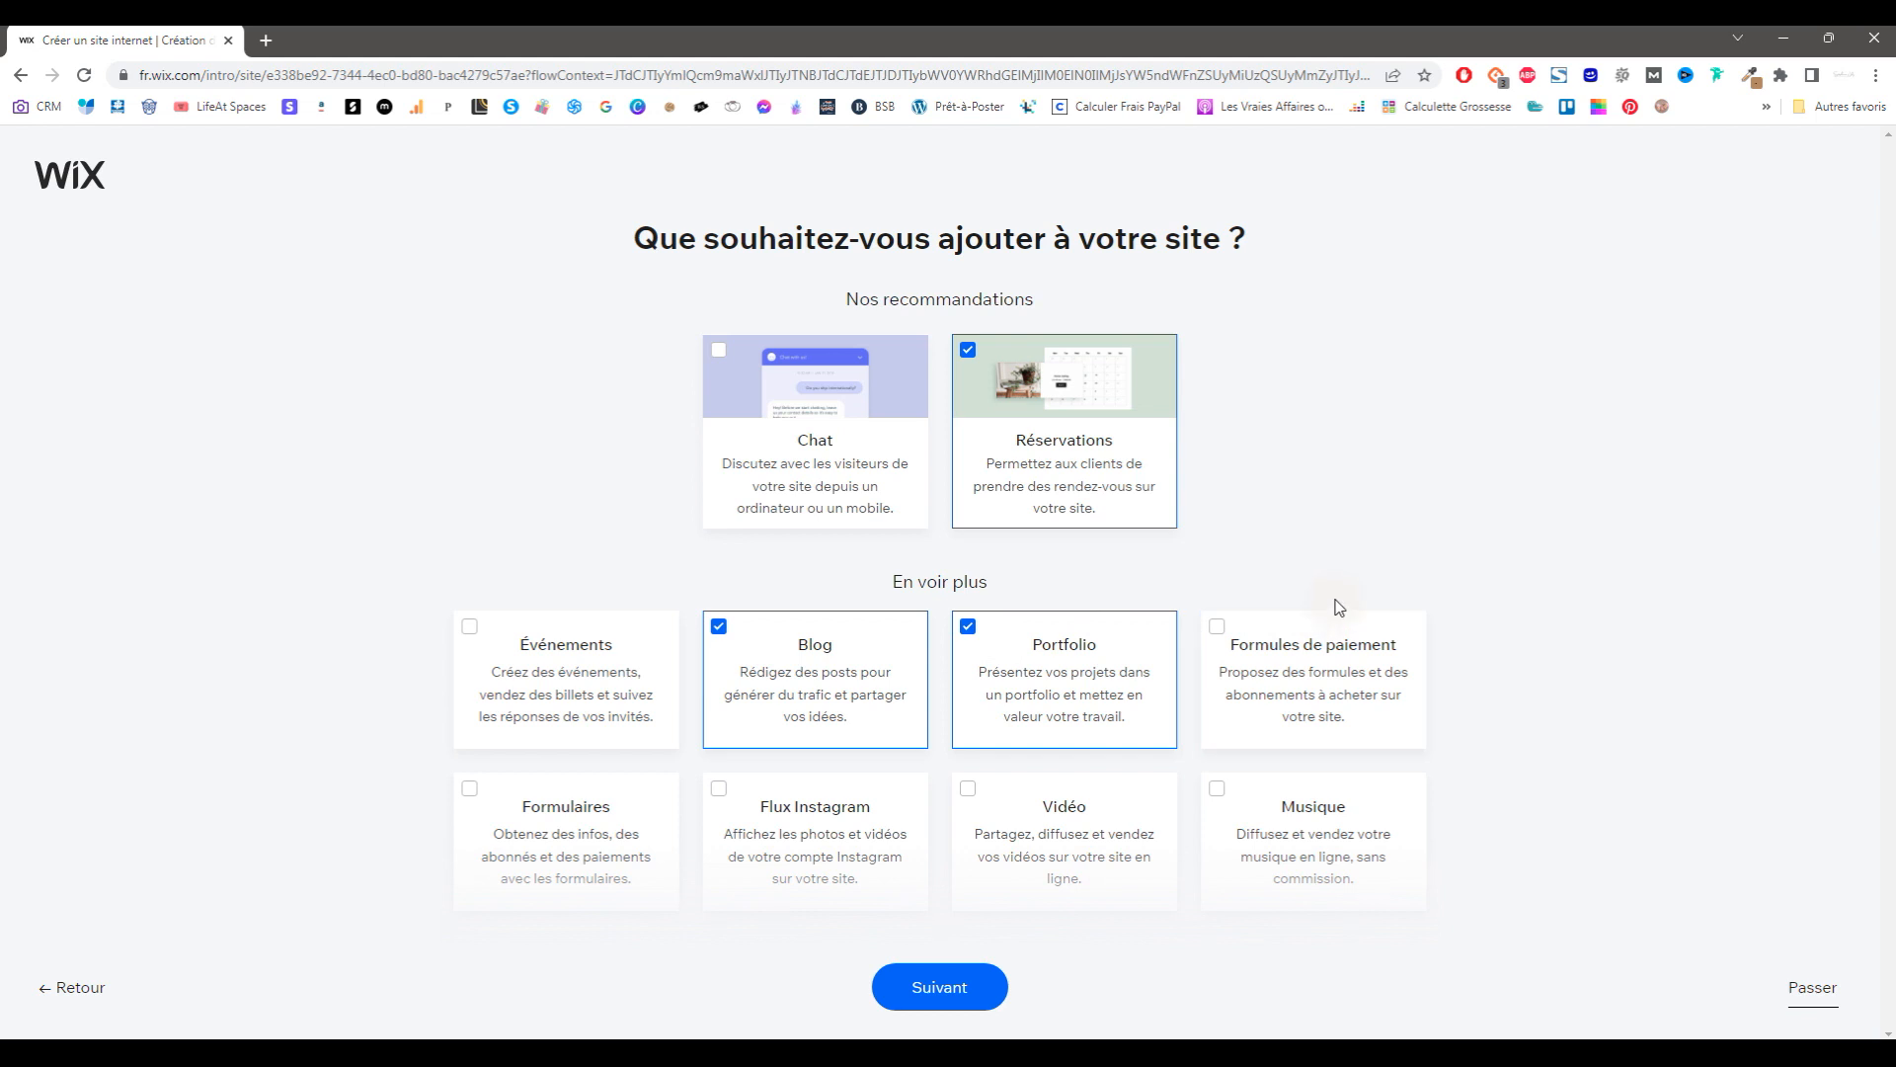
pyautogui.scroll(-2, 1339, 606)
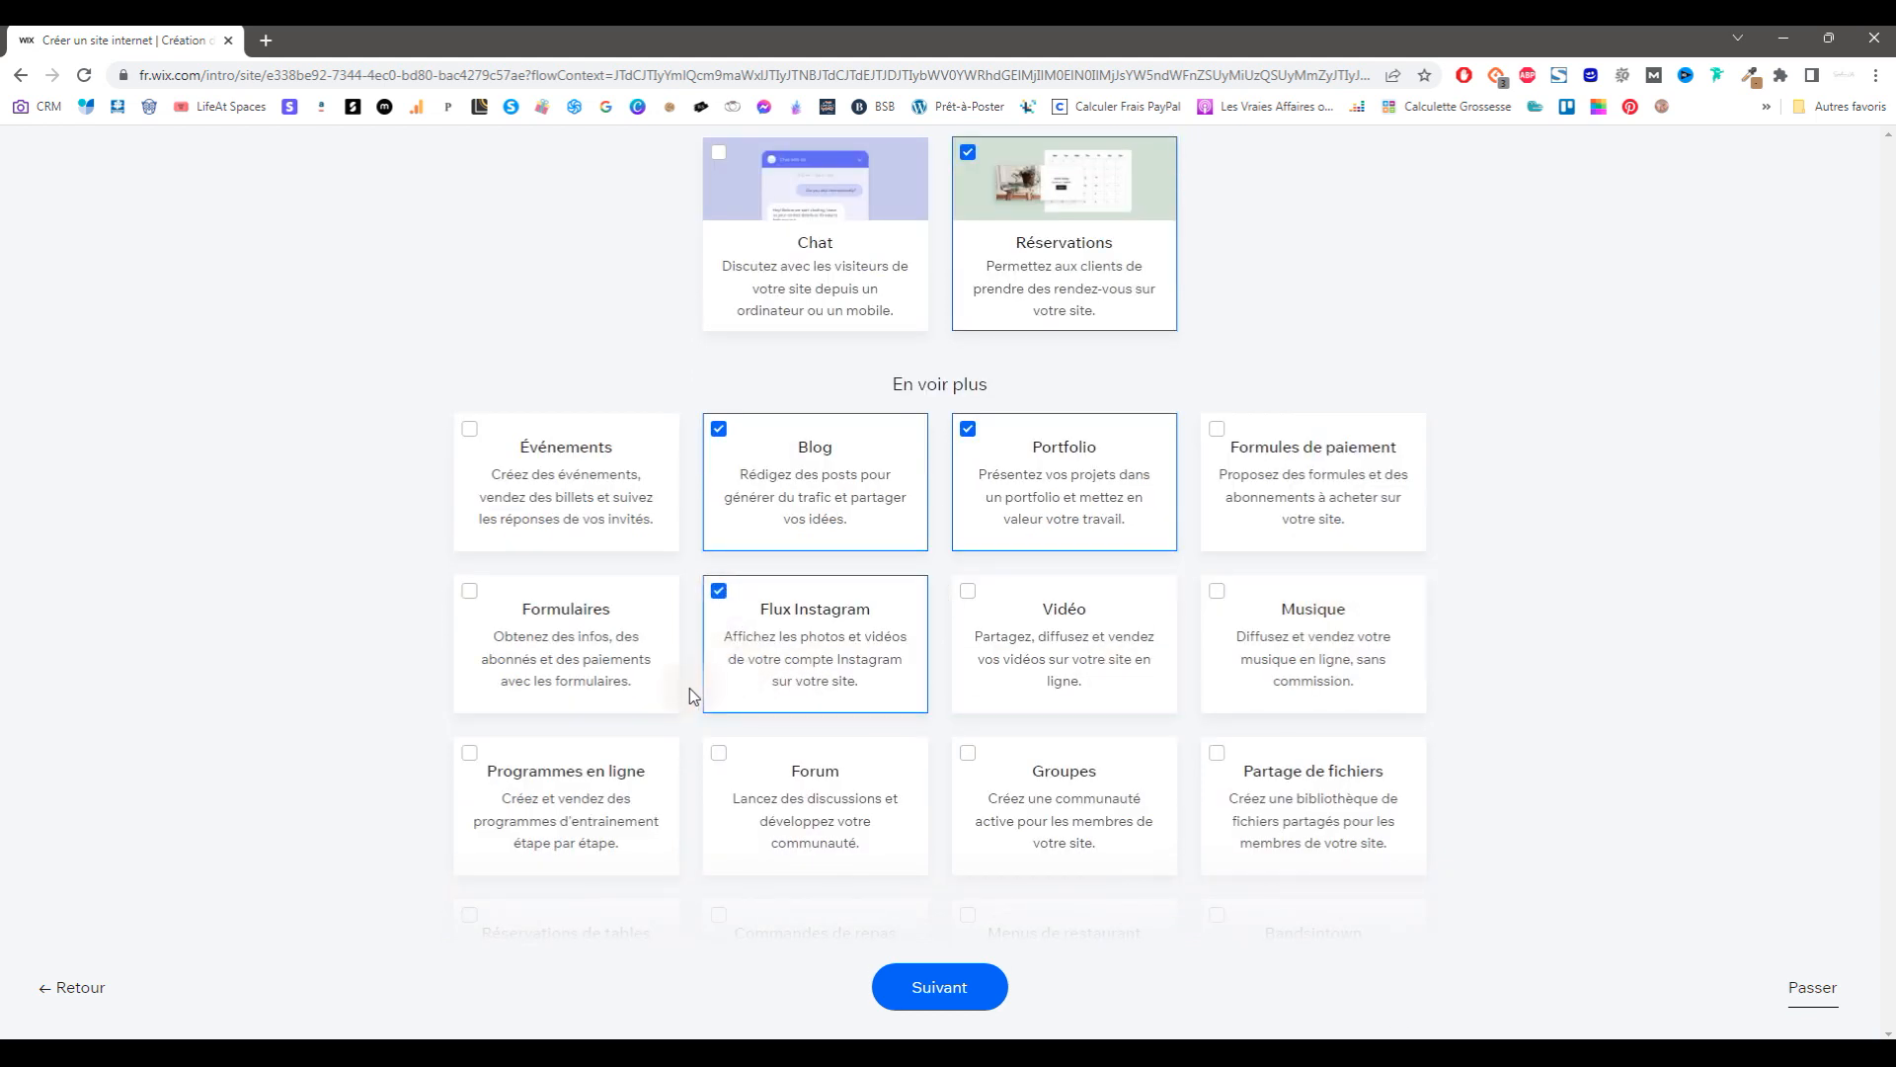
pyautogui.scroll(-2, 493, 632)
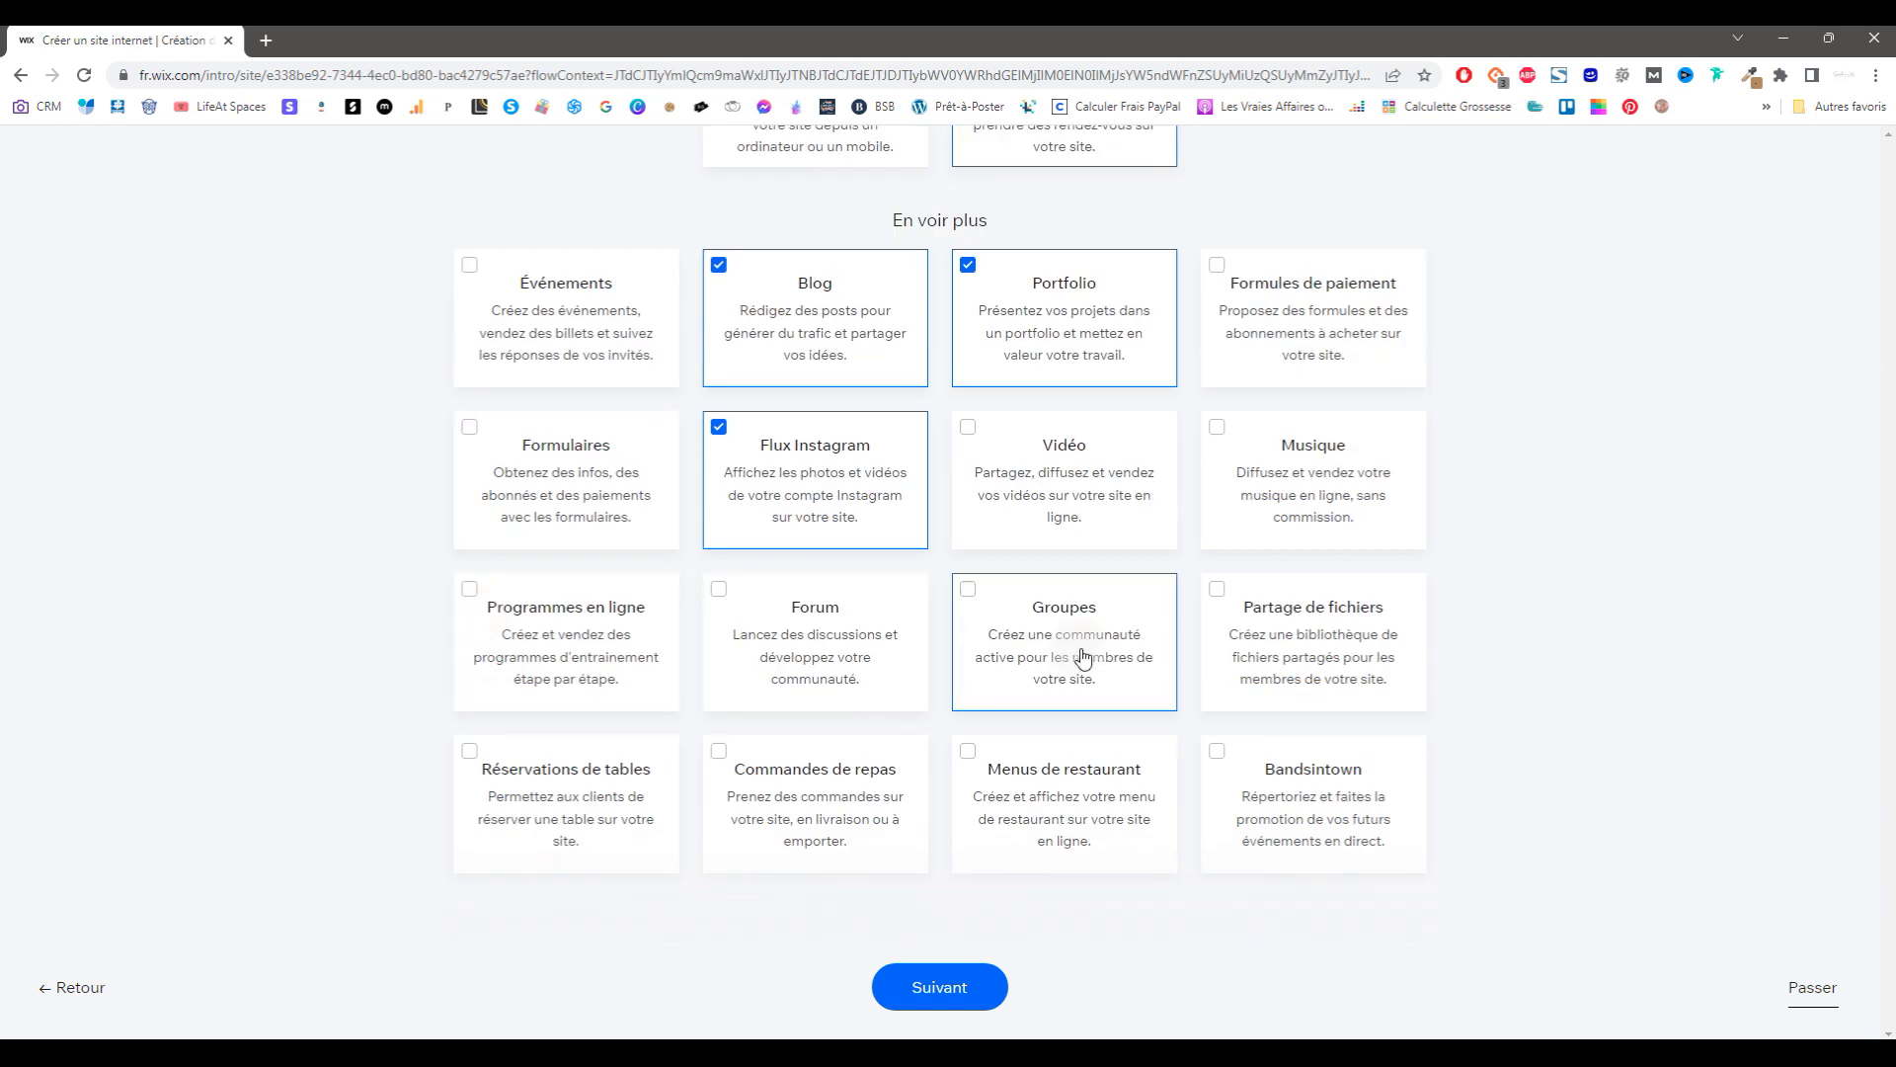
pyautogui.click(943, 977)
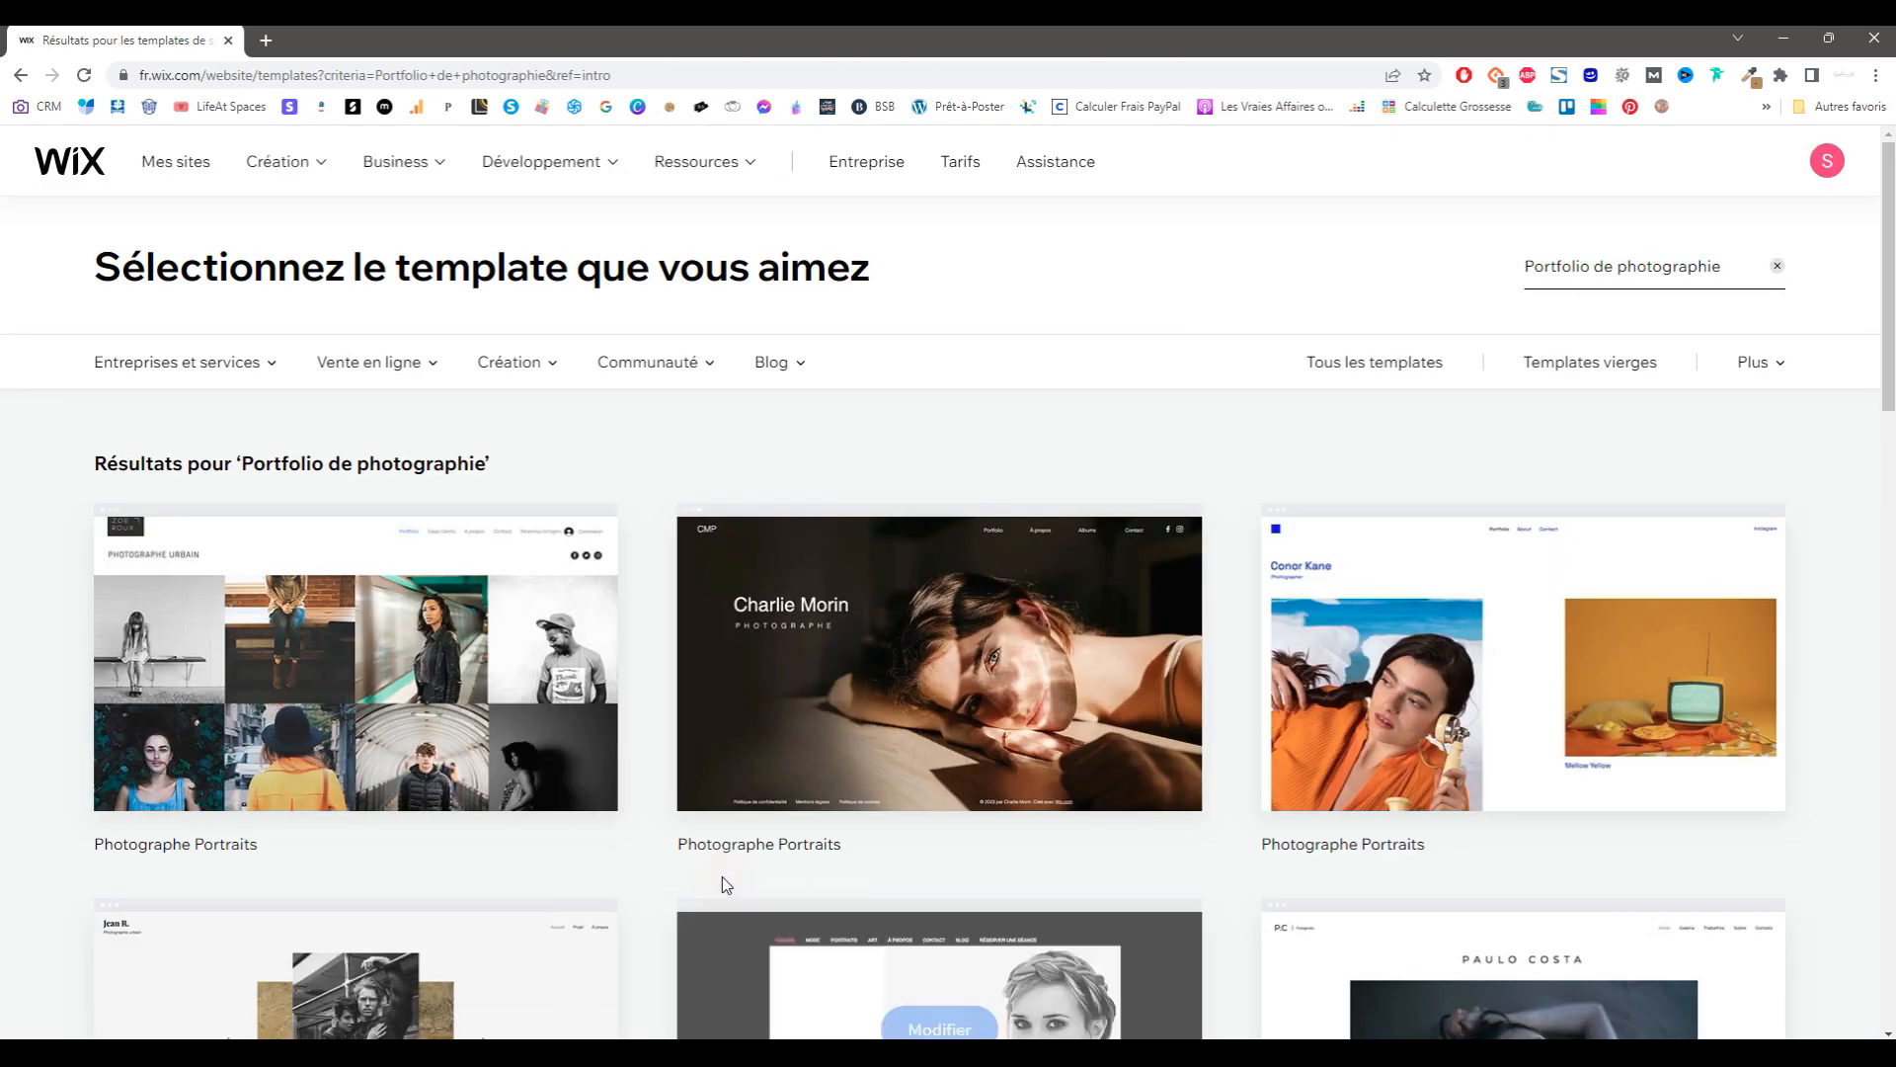
# Step: Browse the newest templates, then search the gallery for 'portfolio photographie'
pyautogui.scroll(-7, 624, 865)
pyautogui.scroll(7, 624, 865)
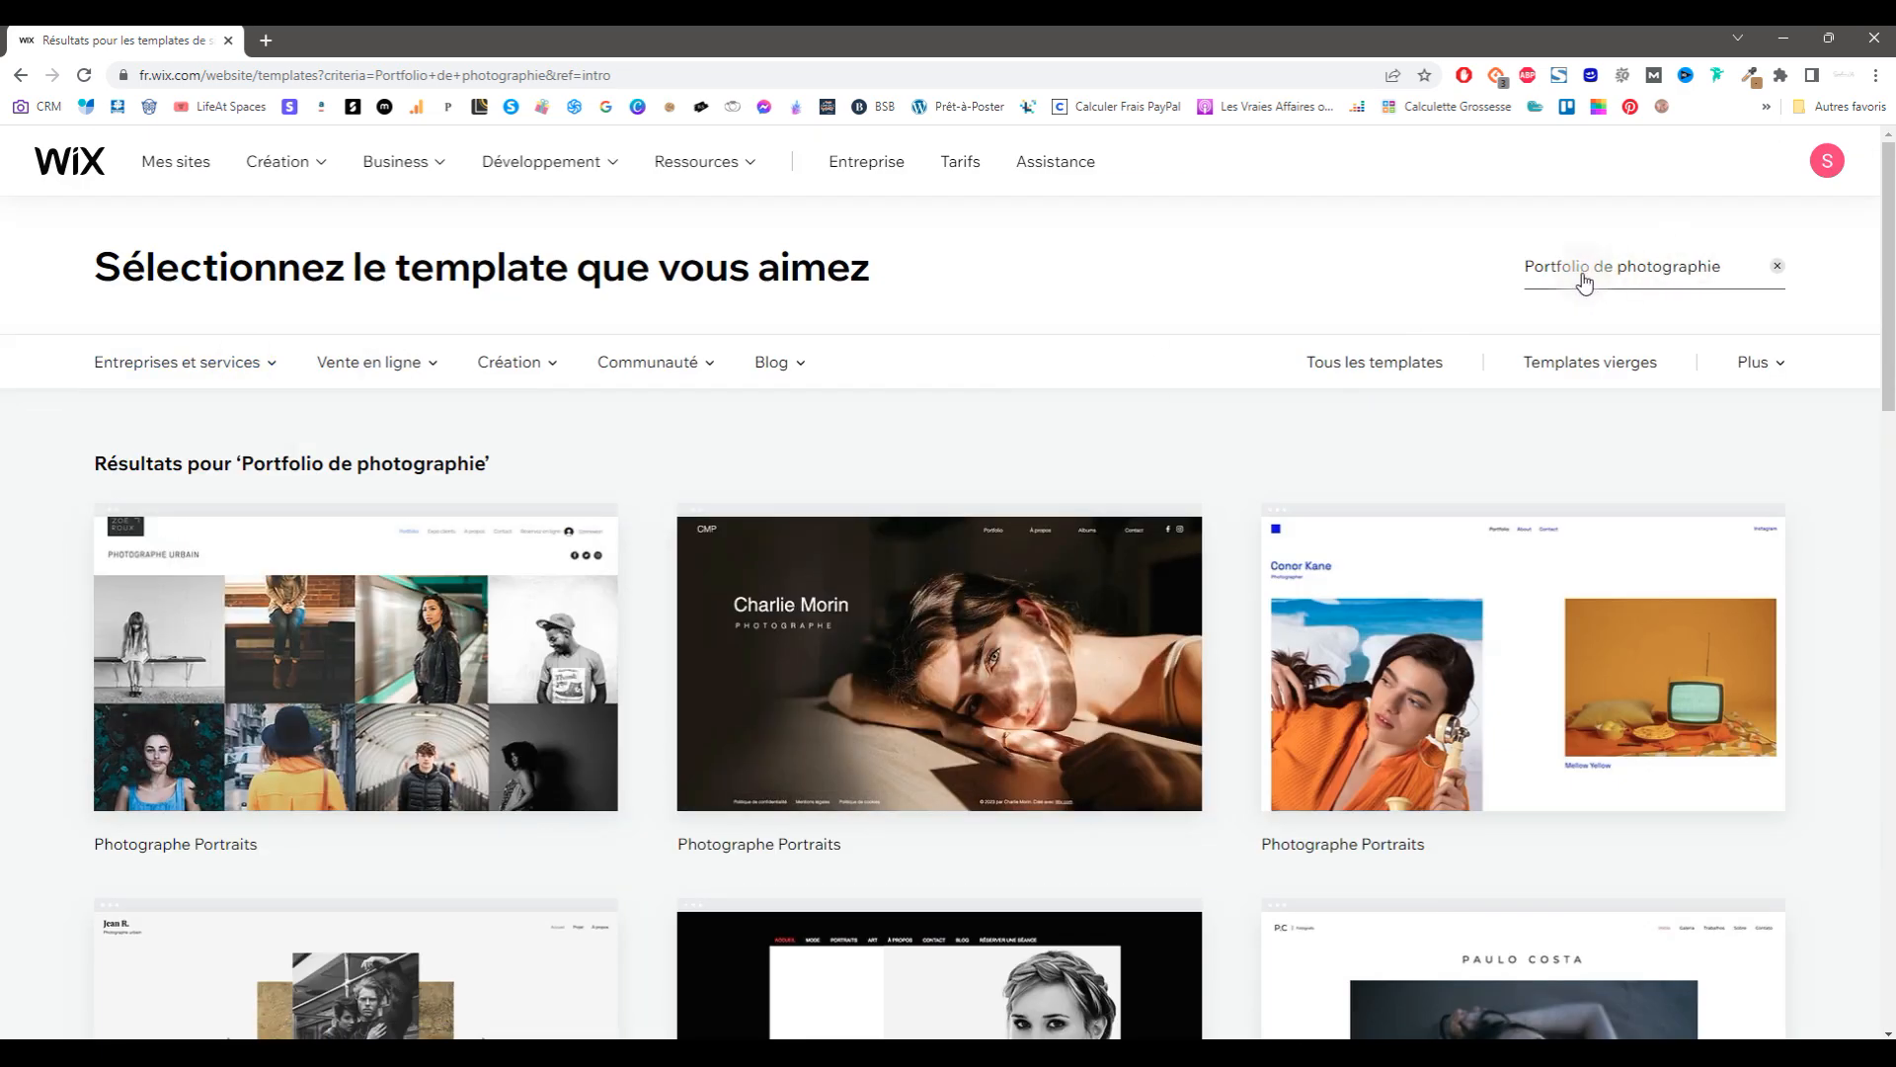
pyautogui.click(1757, 380)
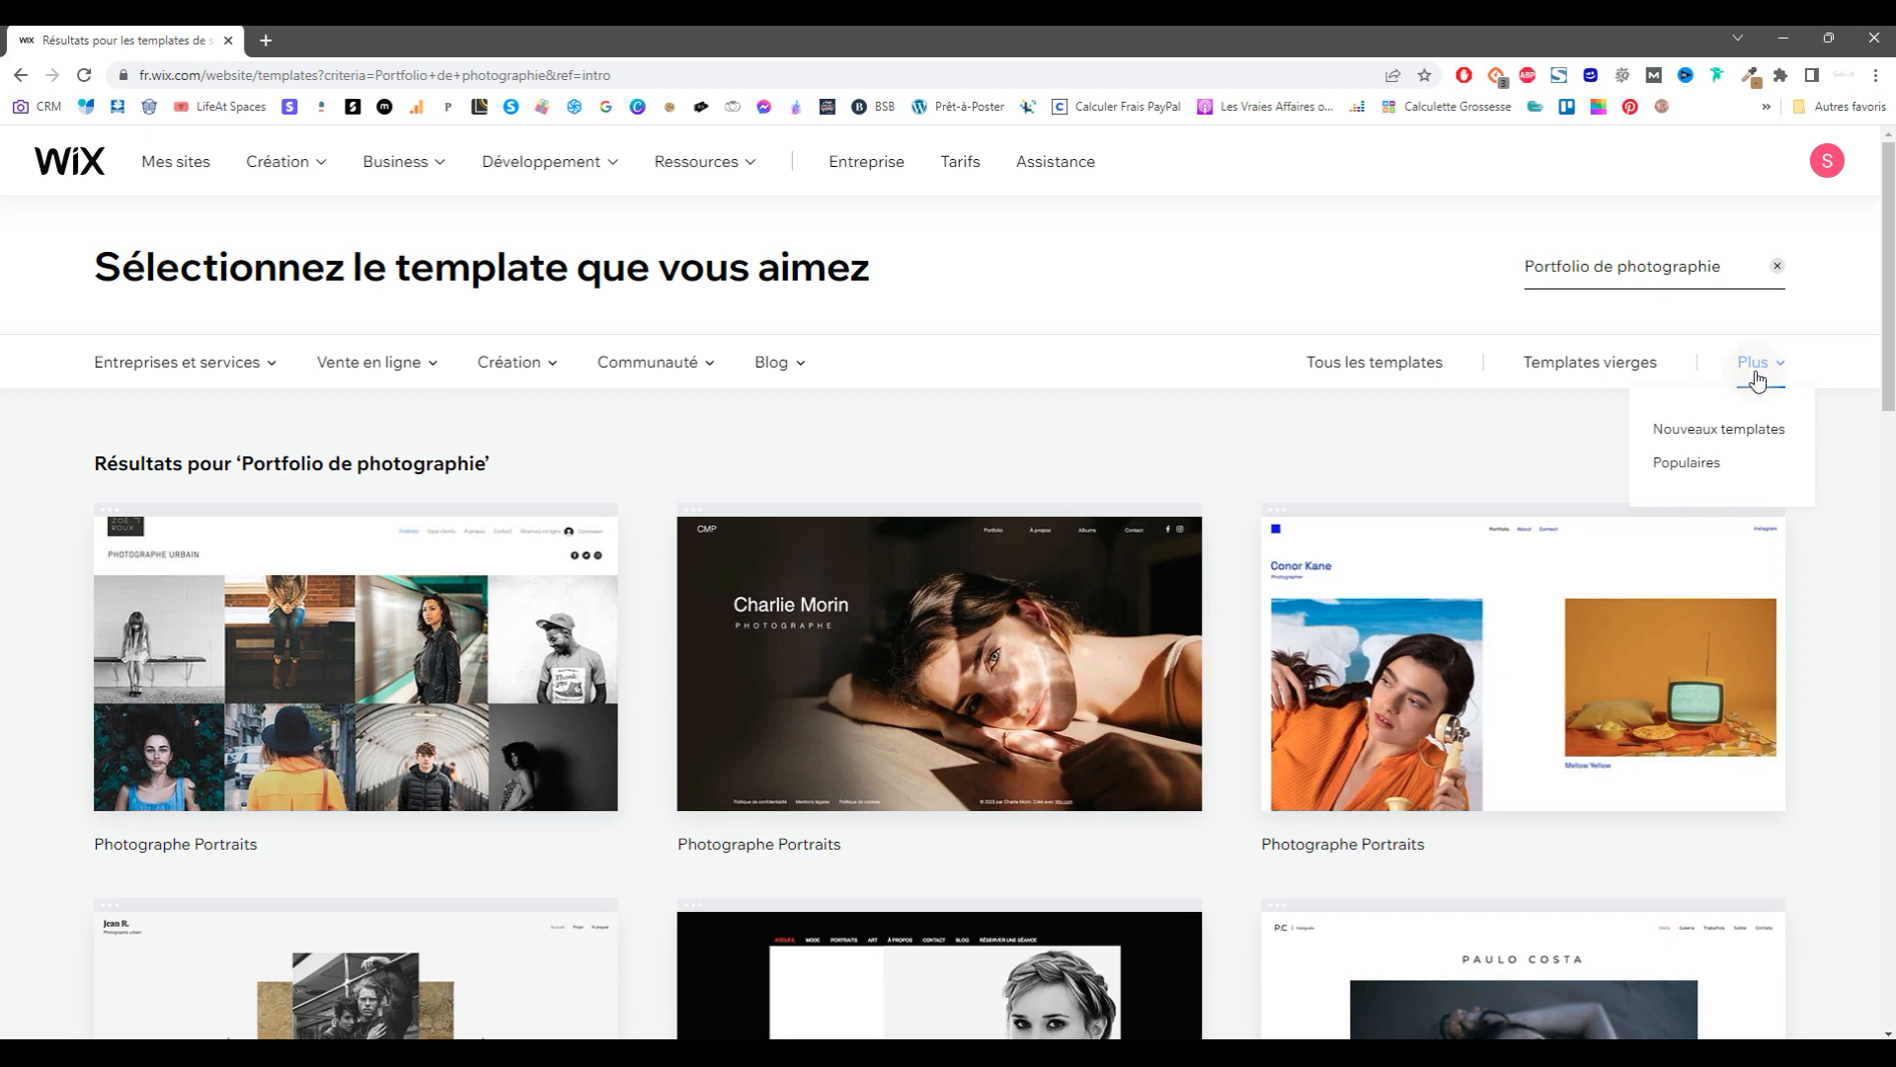
pyautogui.click(1750, 430)
pyautogui.click(1383, 294)
pyautogui.click(1617, 203)
pyautogui.write('portfolio photographie')
pyautogui.press('Return')
# Step: Open the Charlie Morin template for editing
pyautogui.moveTo(469, 627)
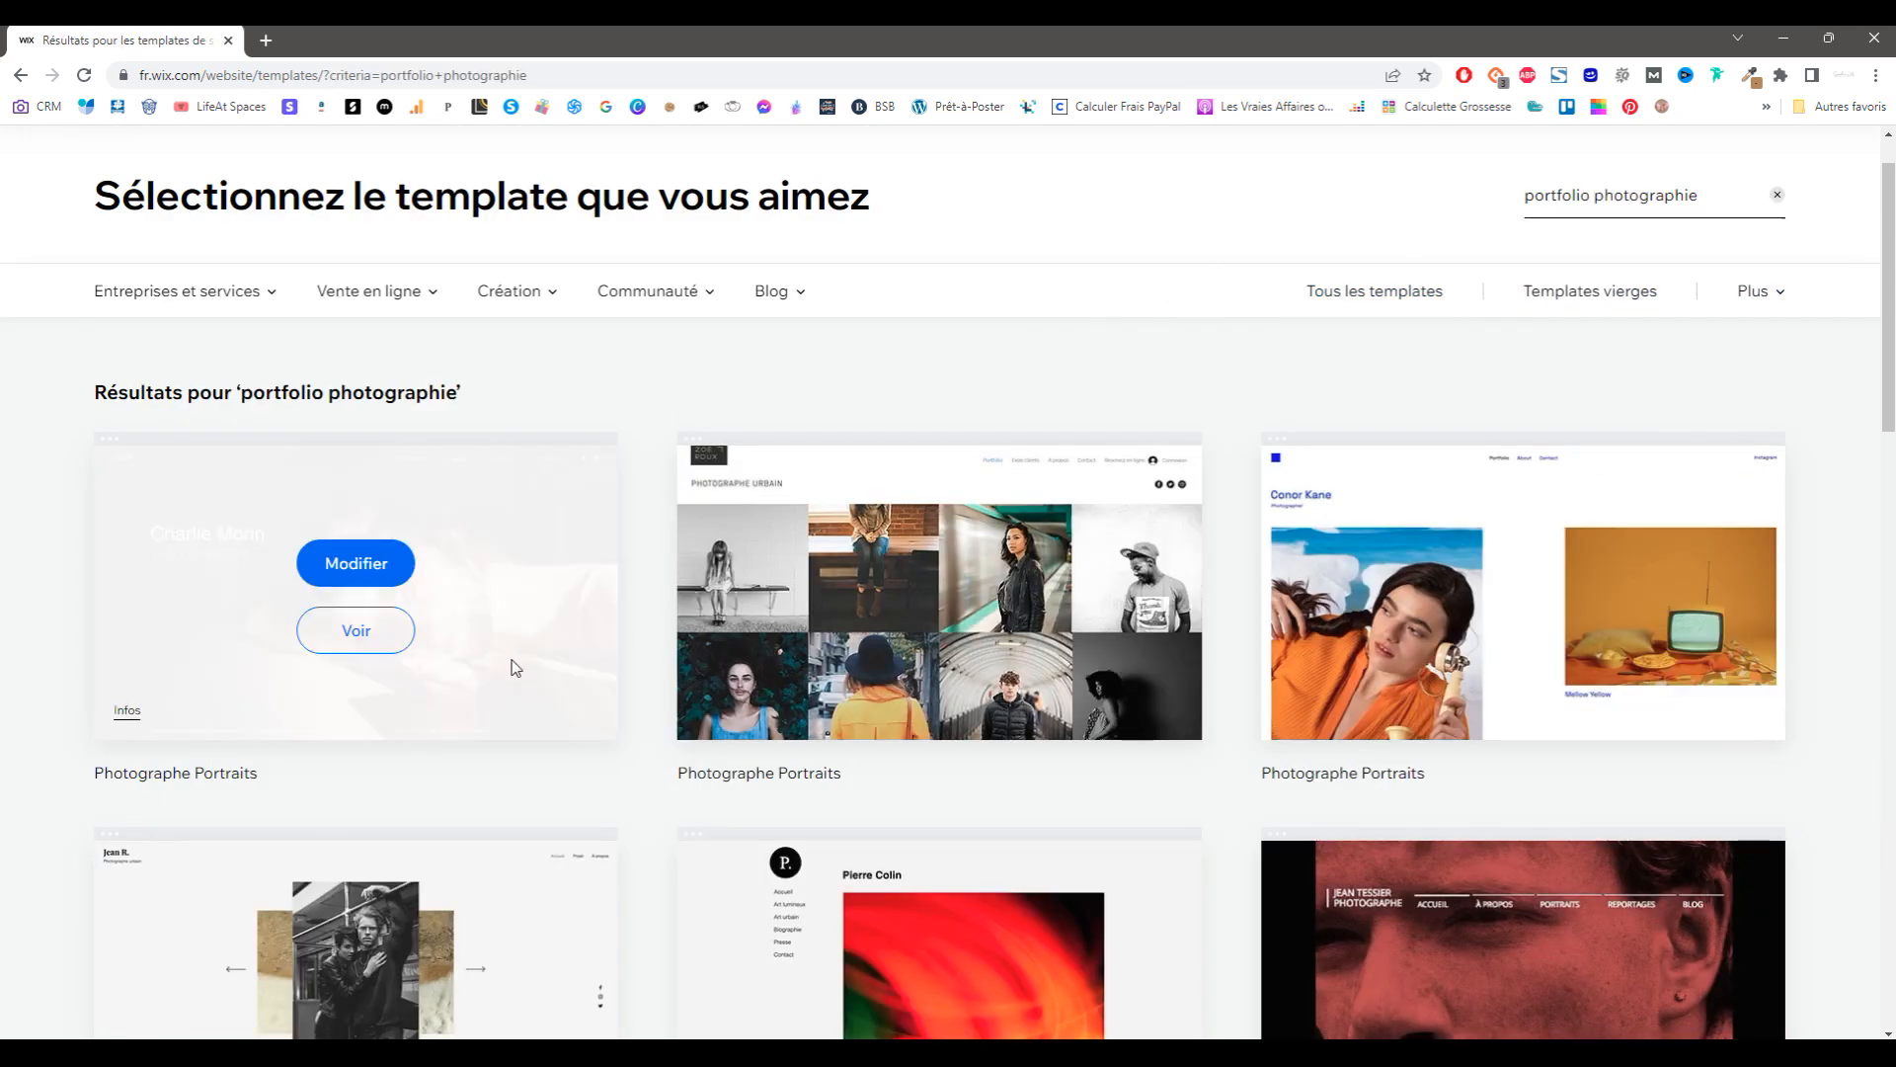
pyautogui.scroll(-20, 389, 766)
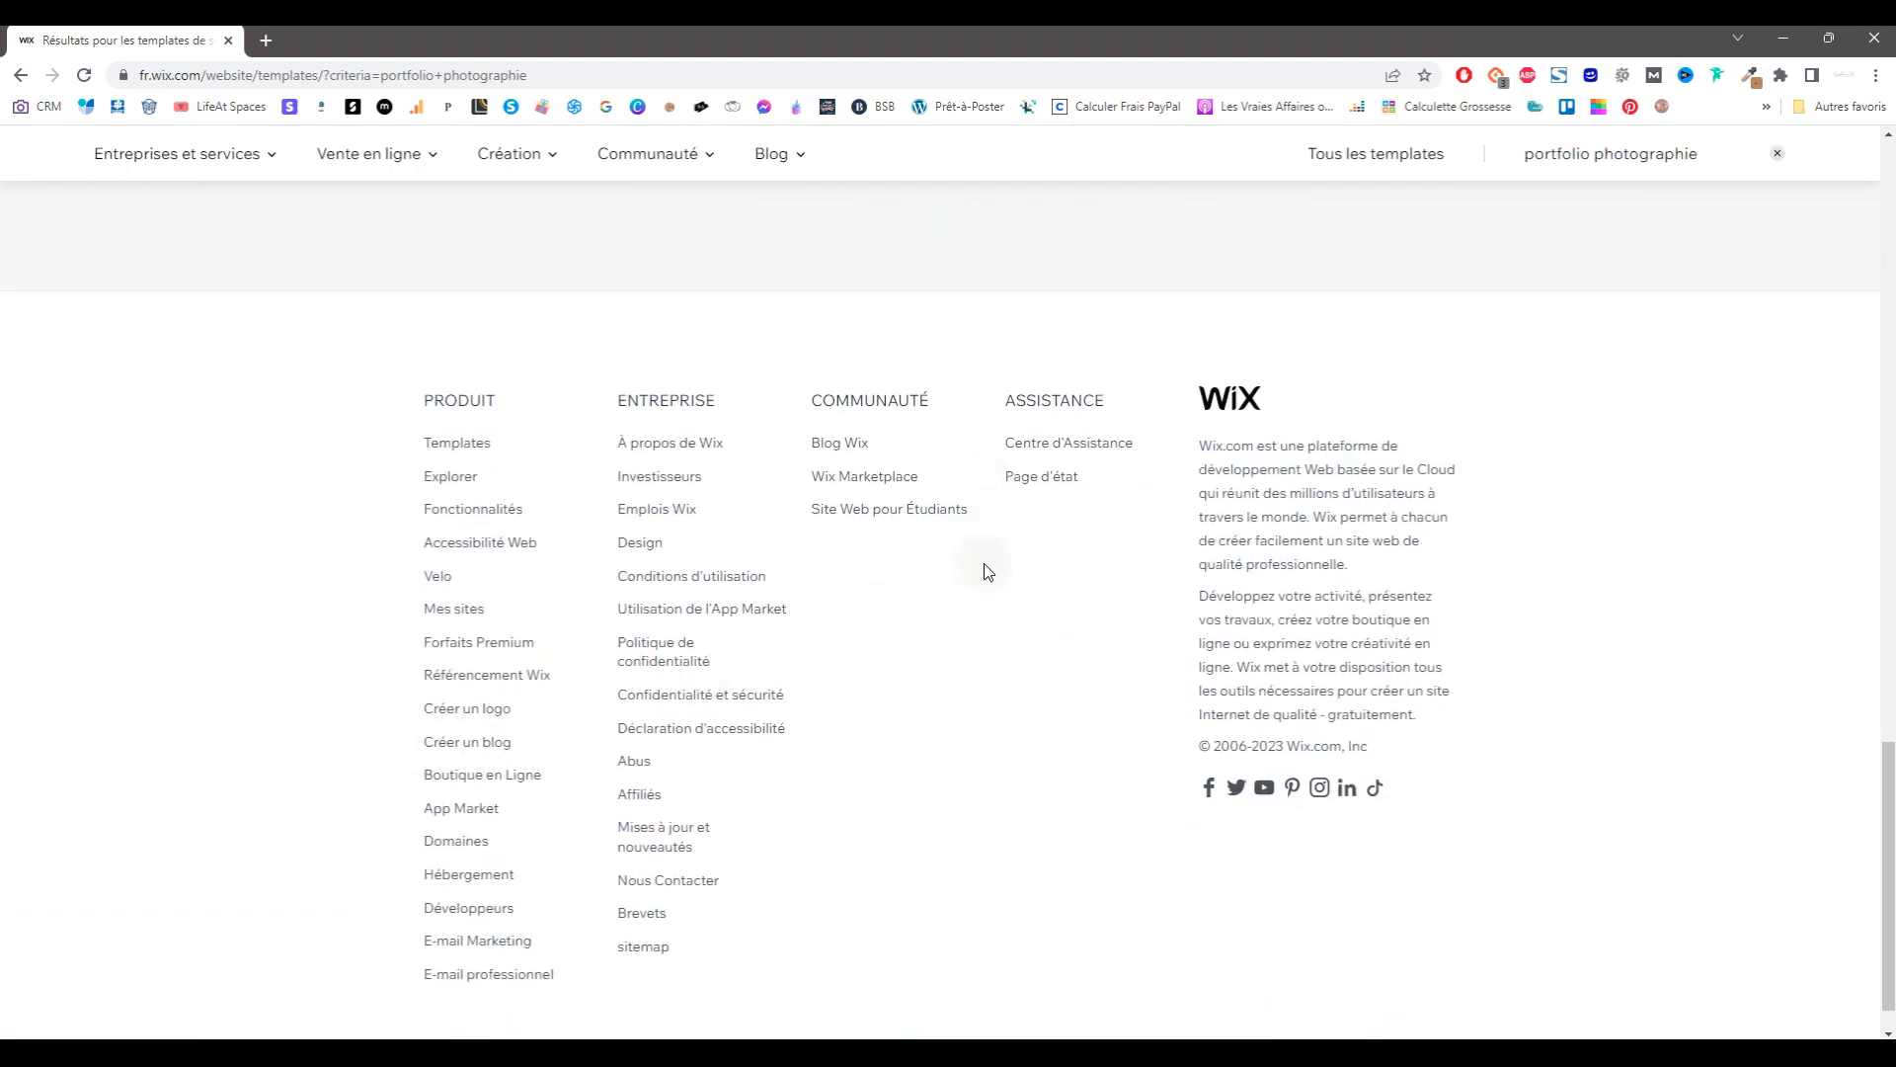
pyautogui.scroll(20, 756, 666)
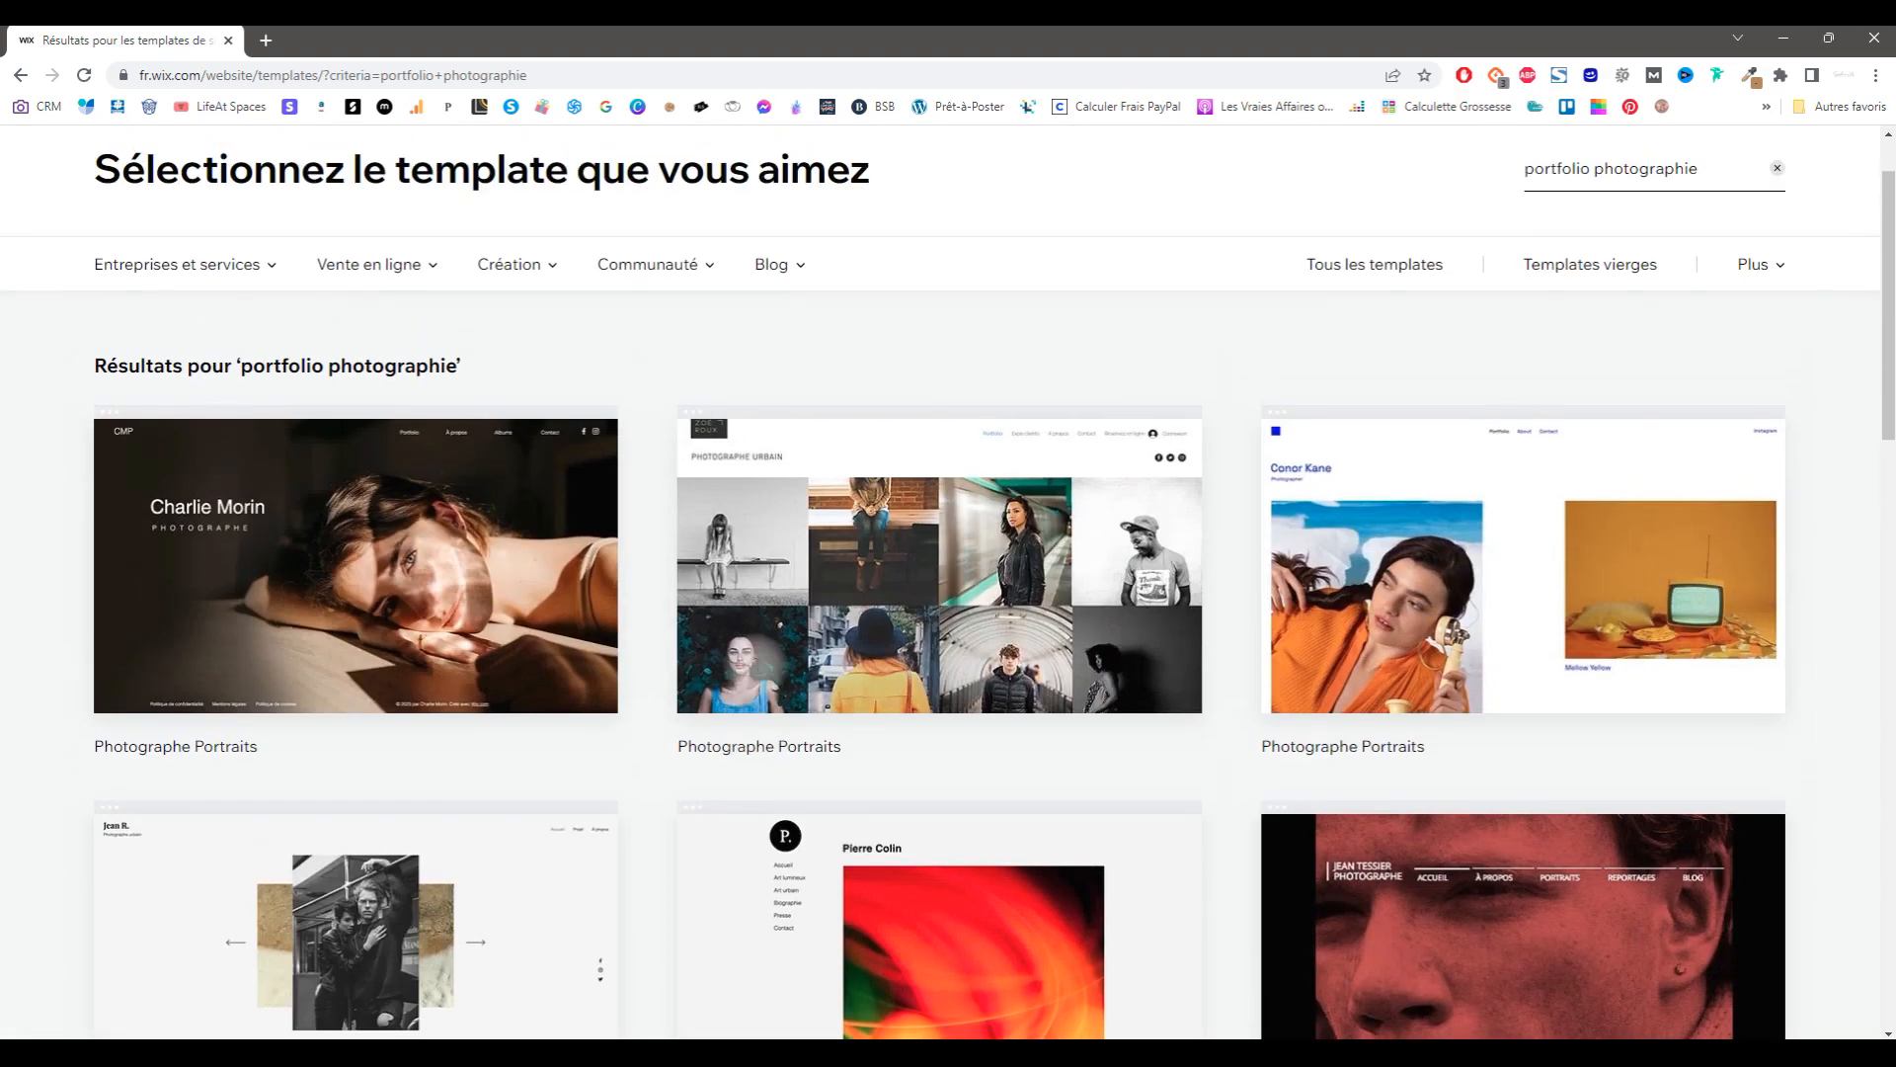
pyautogui.scroll(2, 648, 497)
pyautogui.moveTo(375, 637)
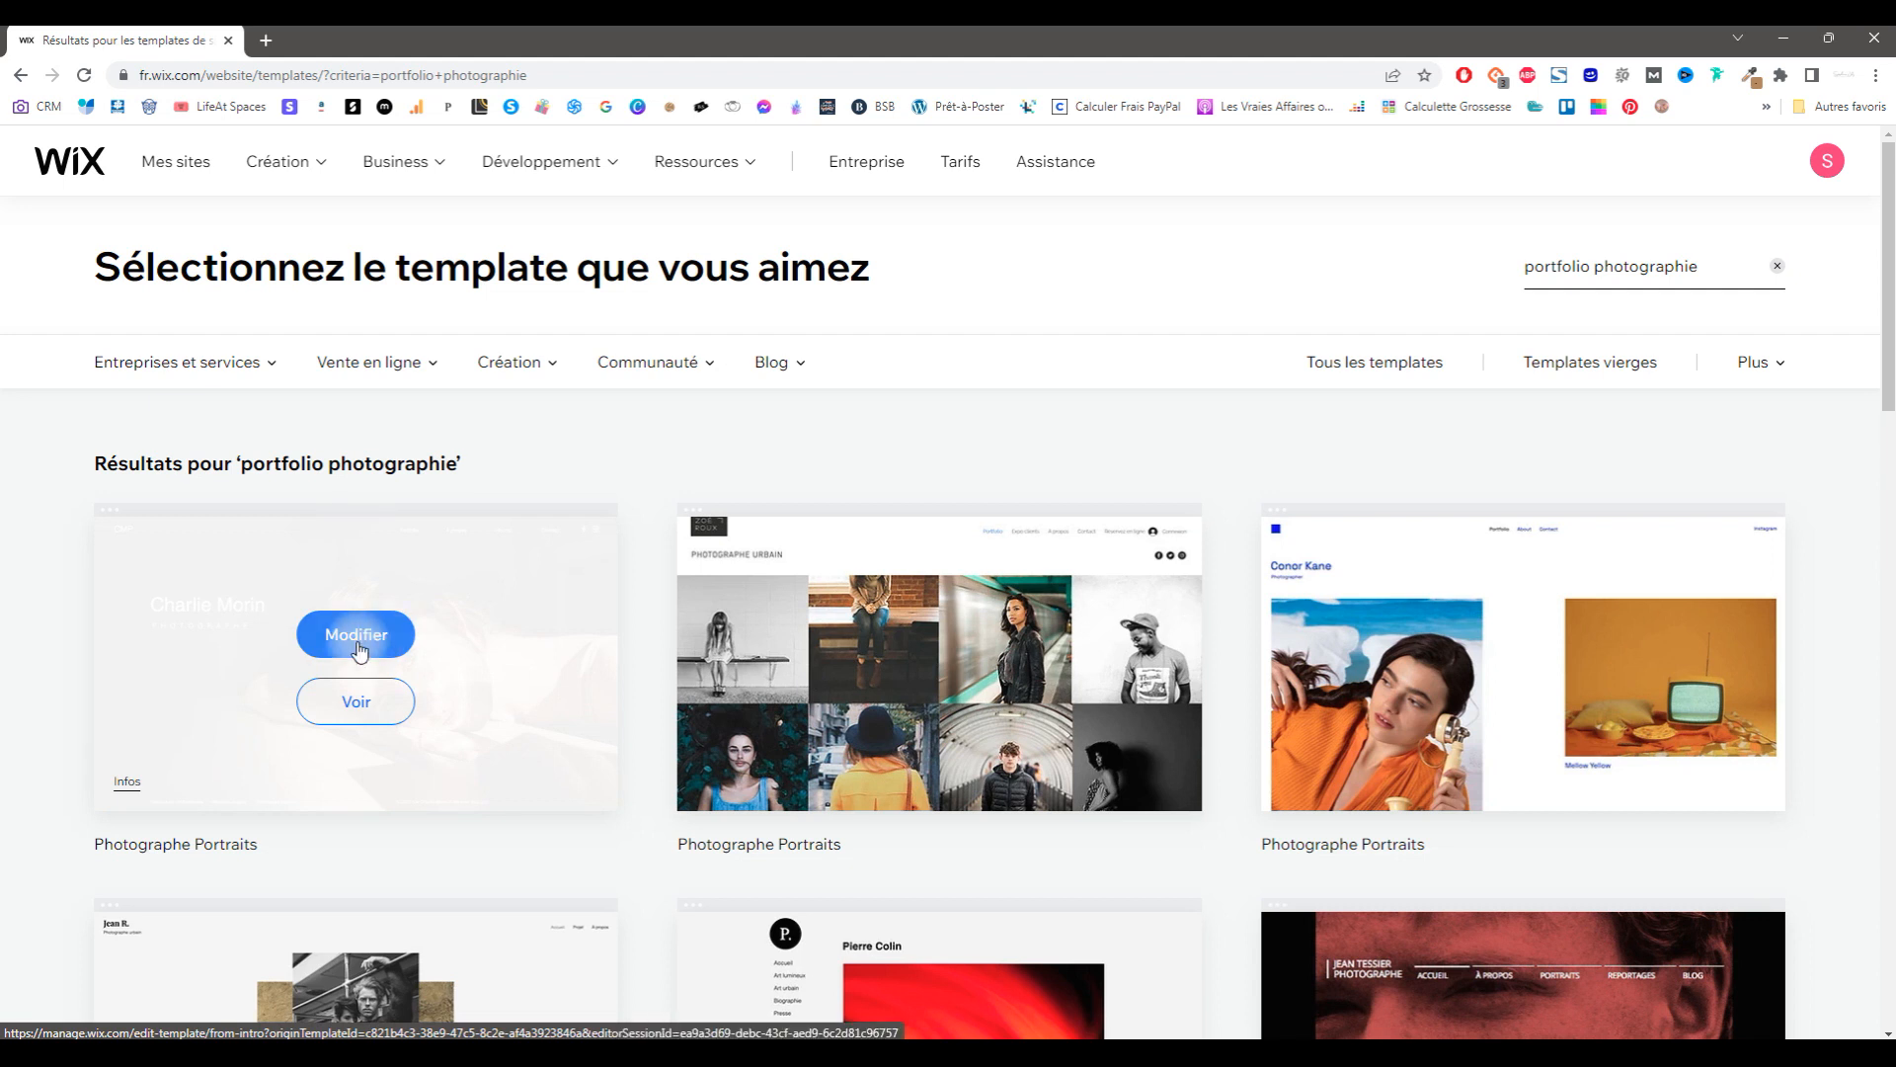
pyautogui.click(358, 647)
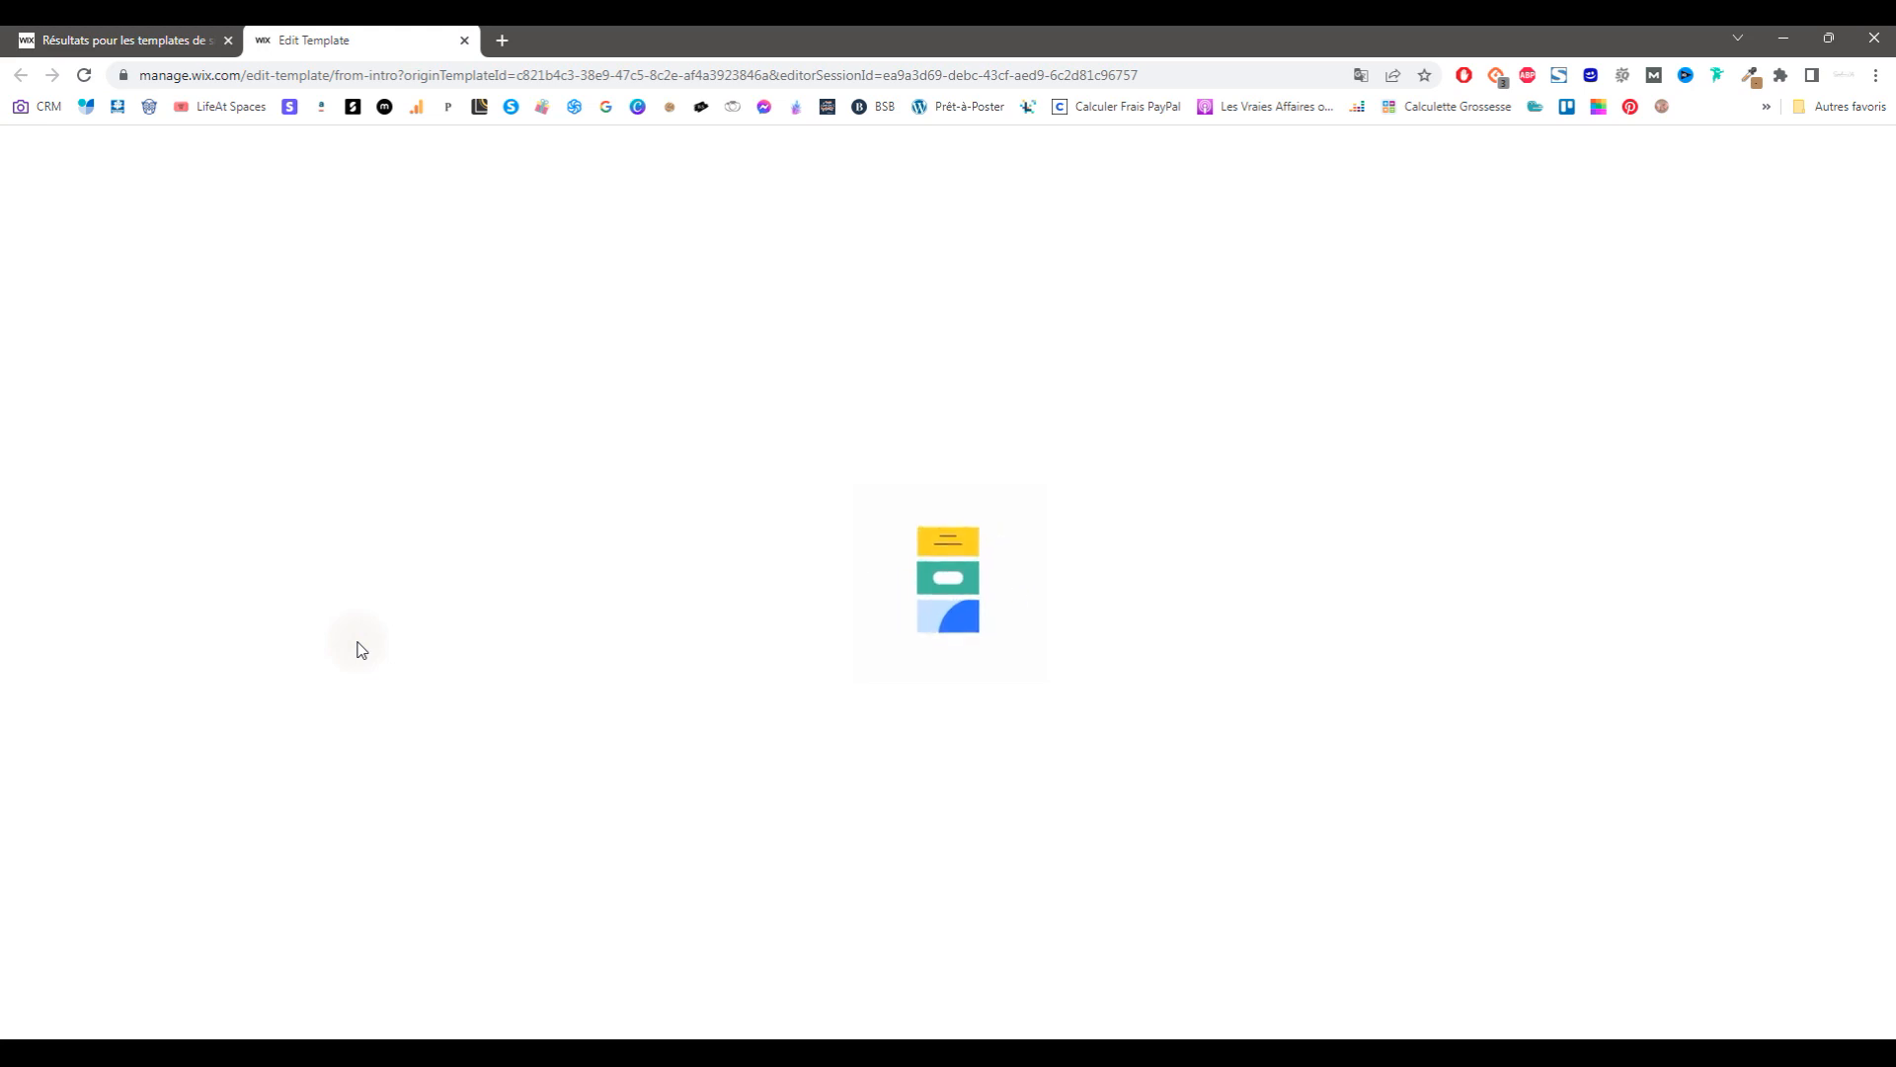
pyautogui.click(168, 42)
pyautogui.moveTo(363, 739)
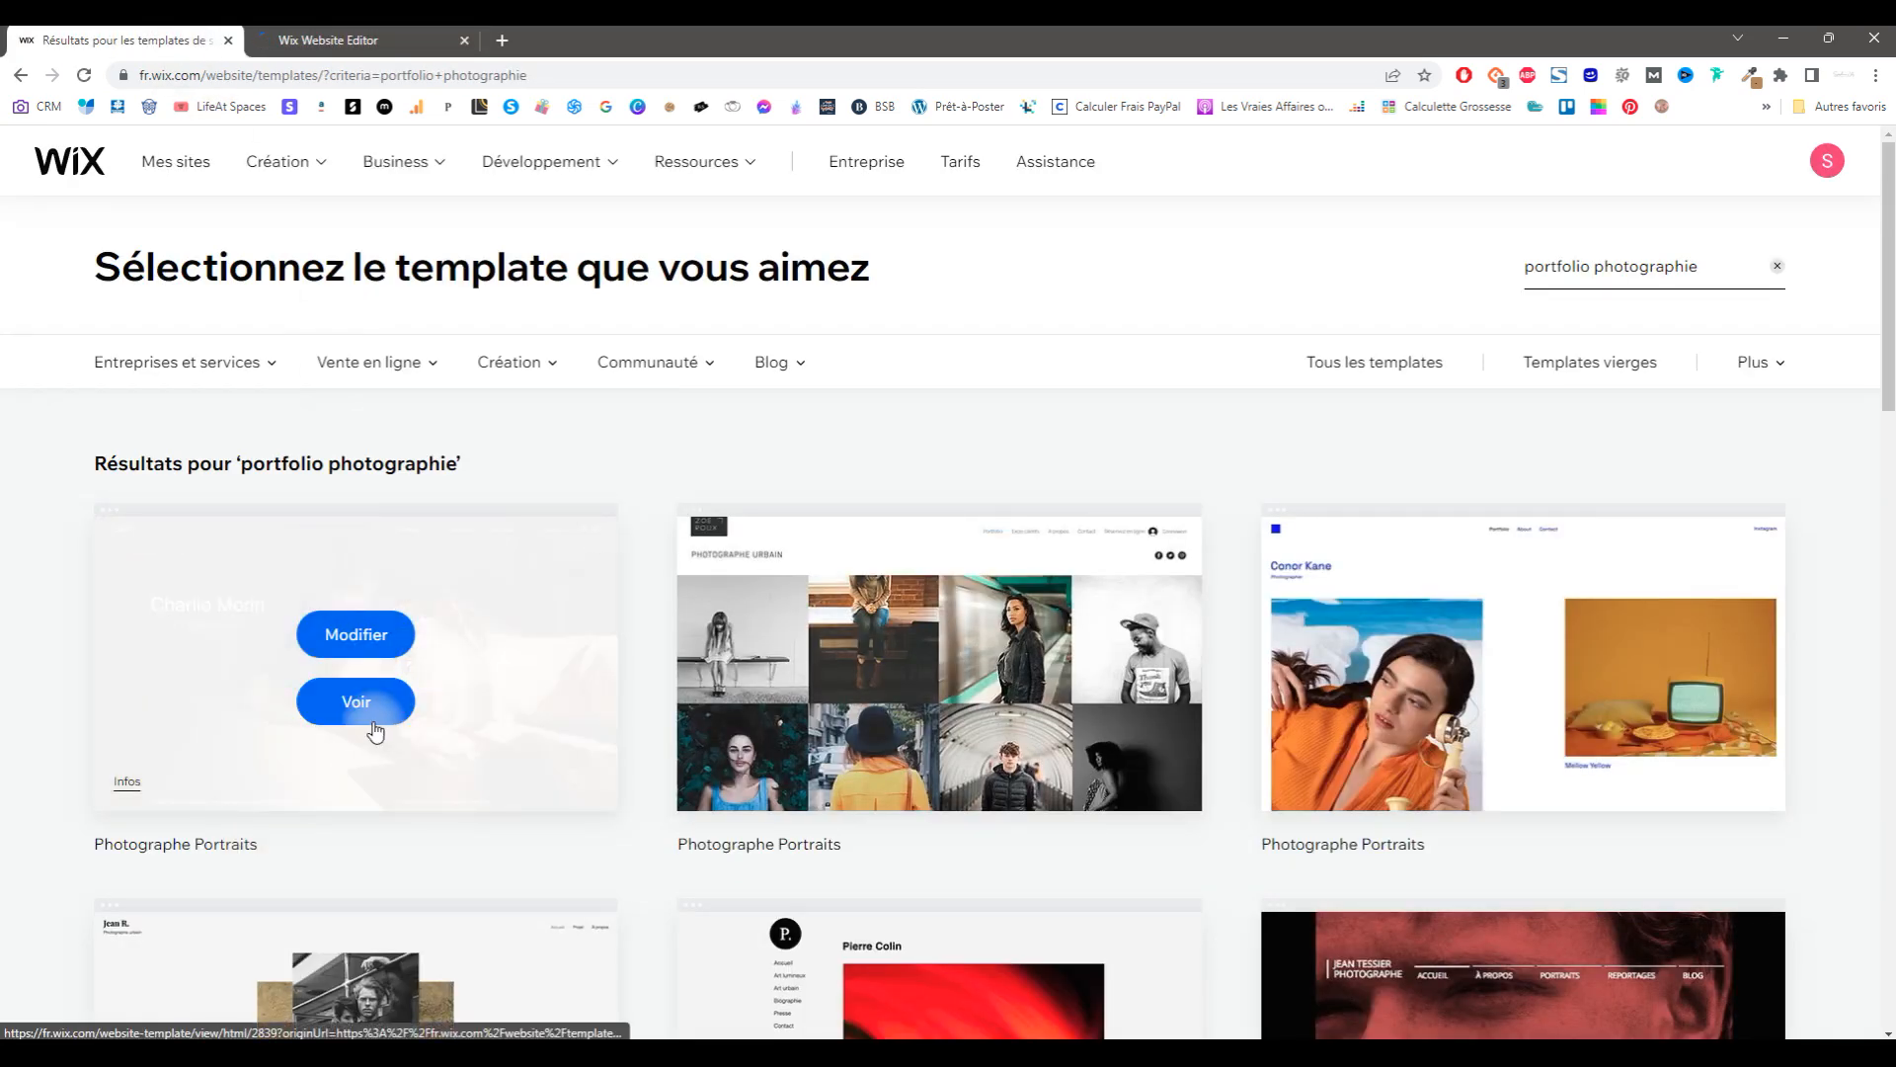
pyautogui.scroll(-15, 697, 632)
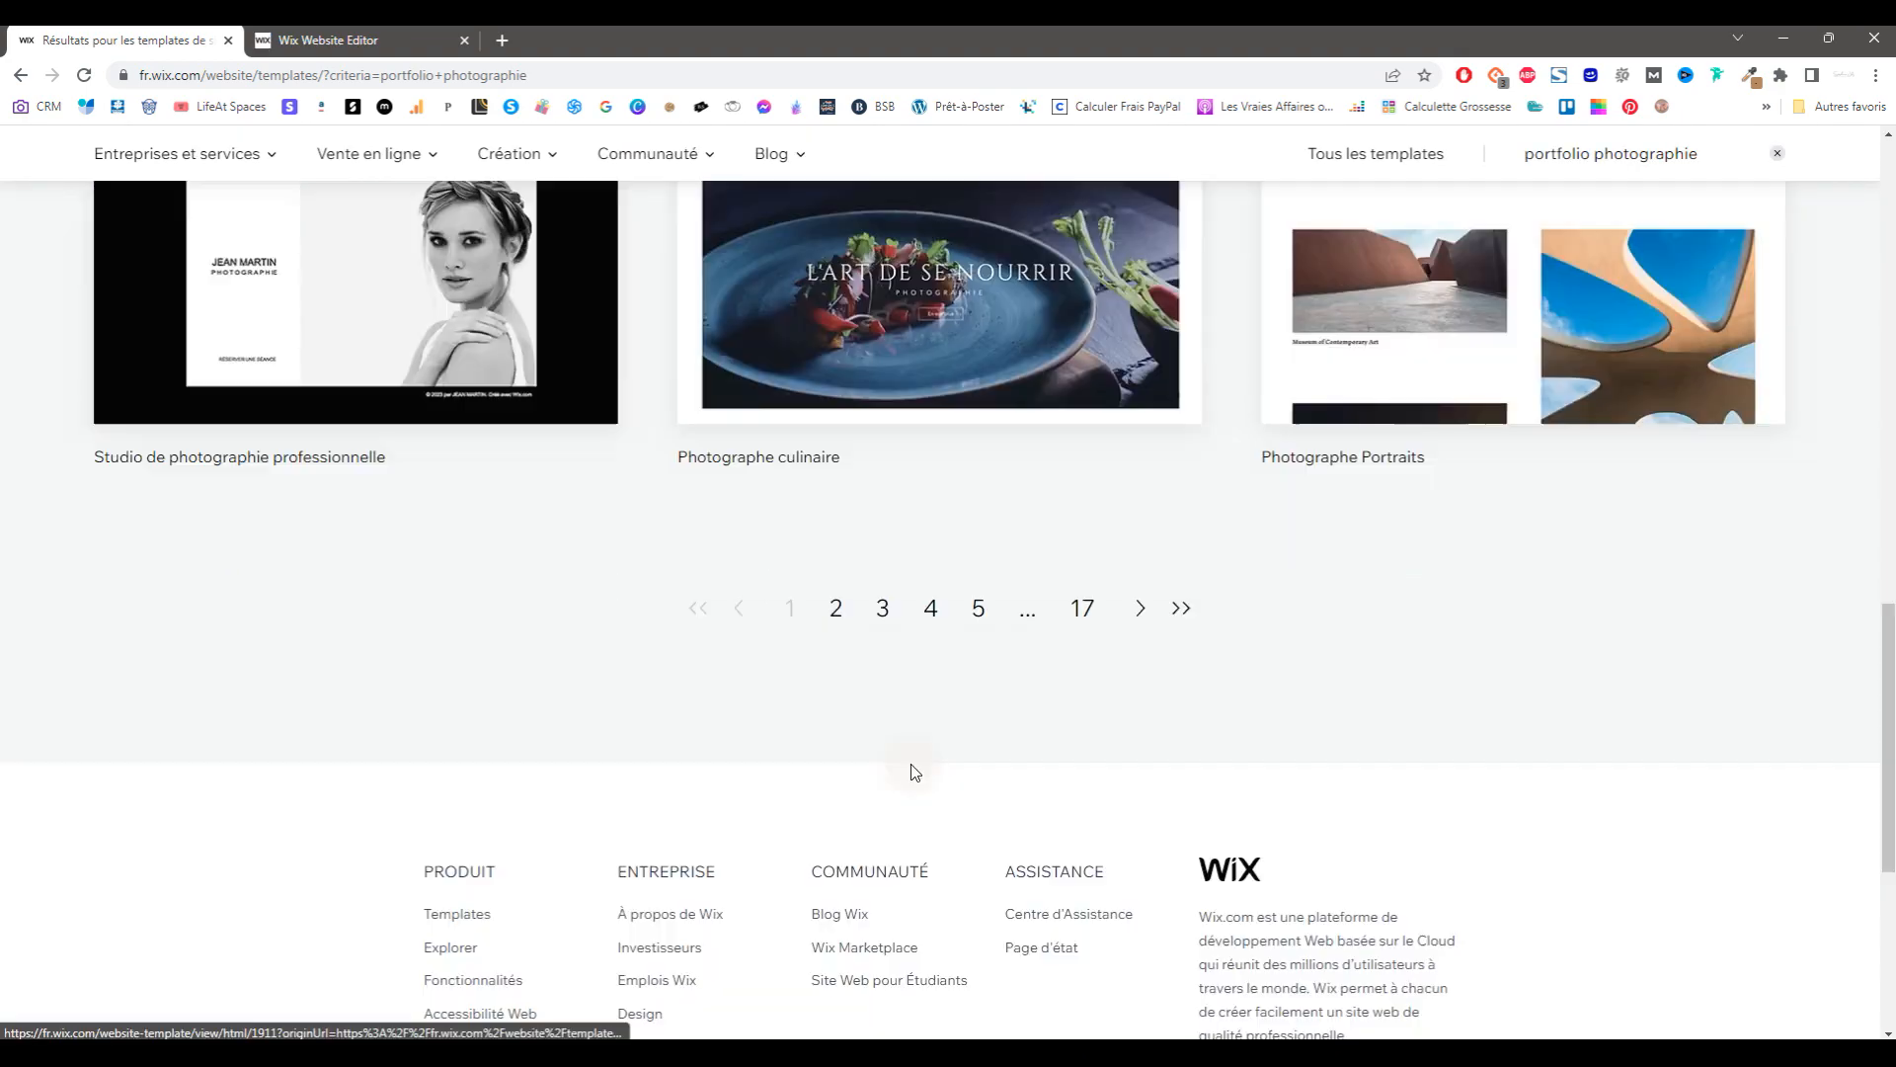
pyautogui.click(835, 607)
pyautogui.scroll(-5, 679, 770)
pyautogui.scroll(-3, 679, 766)
pyautogui.scroll(-5, 500, 618)
pyautogui.click(875, 824)
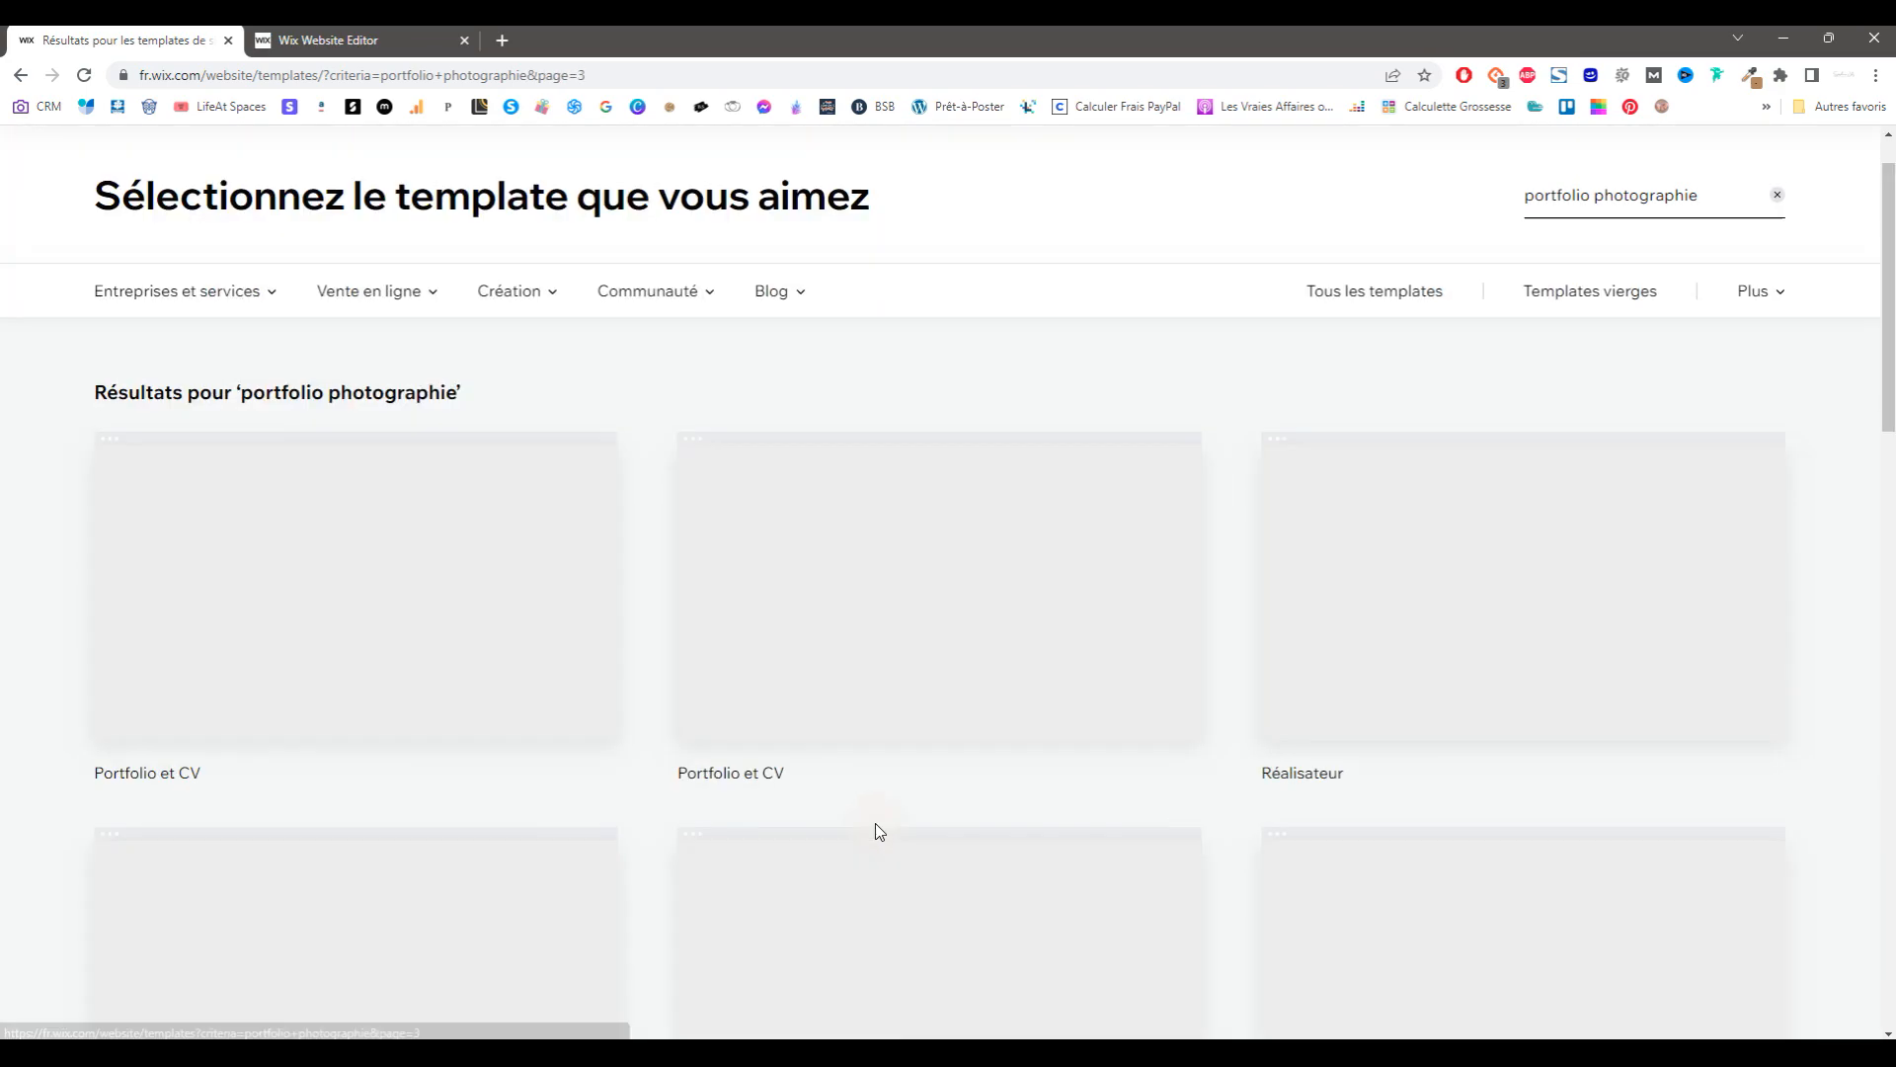
pyautogui.scroll(-12, 875, 824)
pyautogui.click(414, 41)
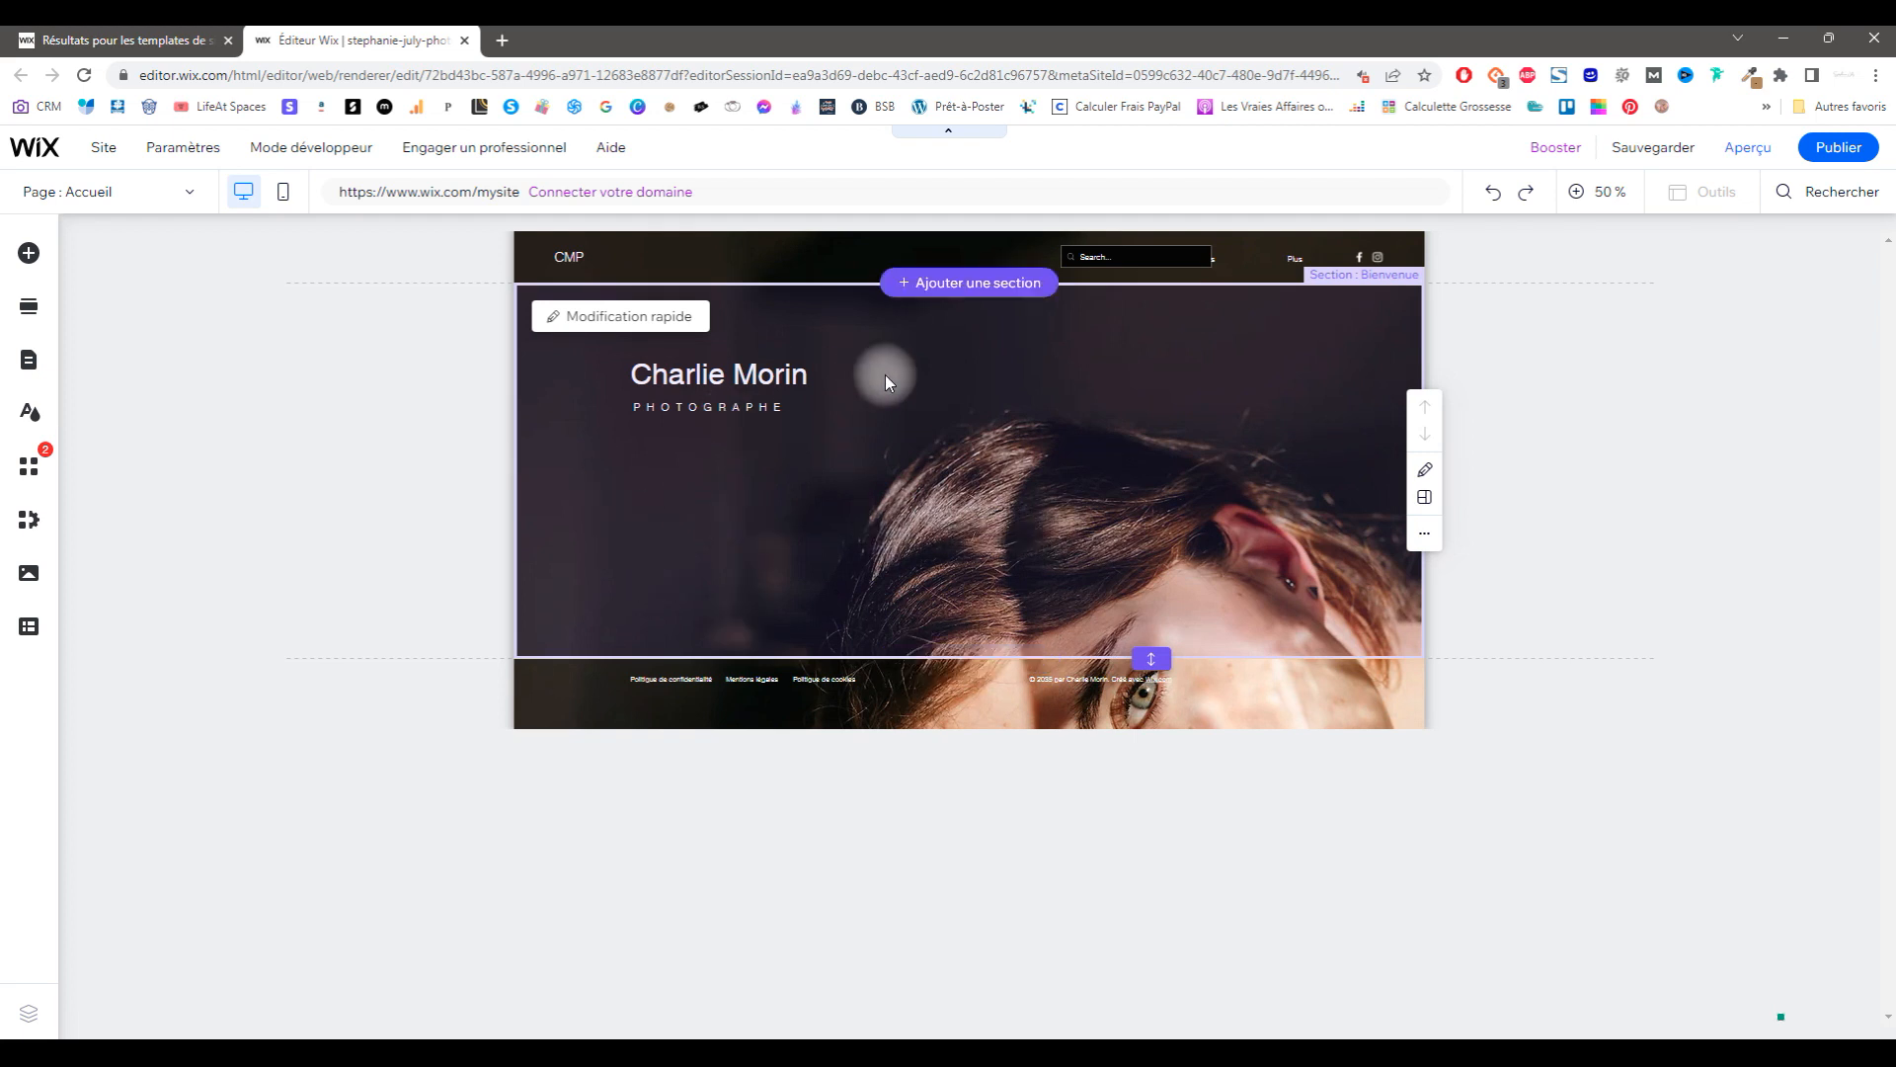
# Step: Insert a Welcome section on the home page, keeping it below the Charlie Morin header
pyautogui.click(978, 654)
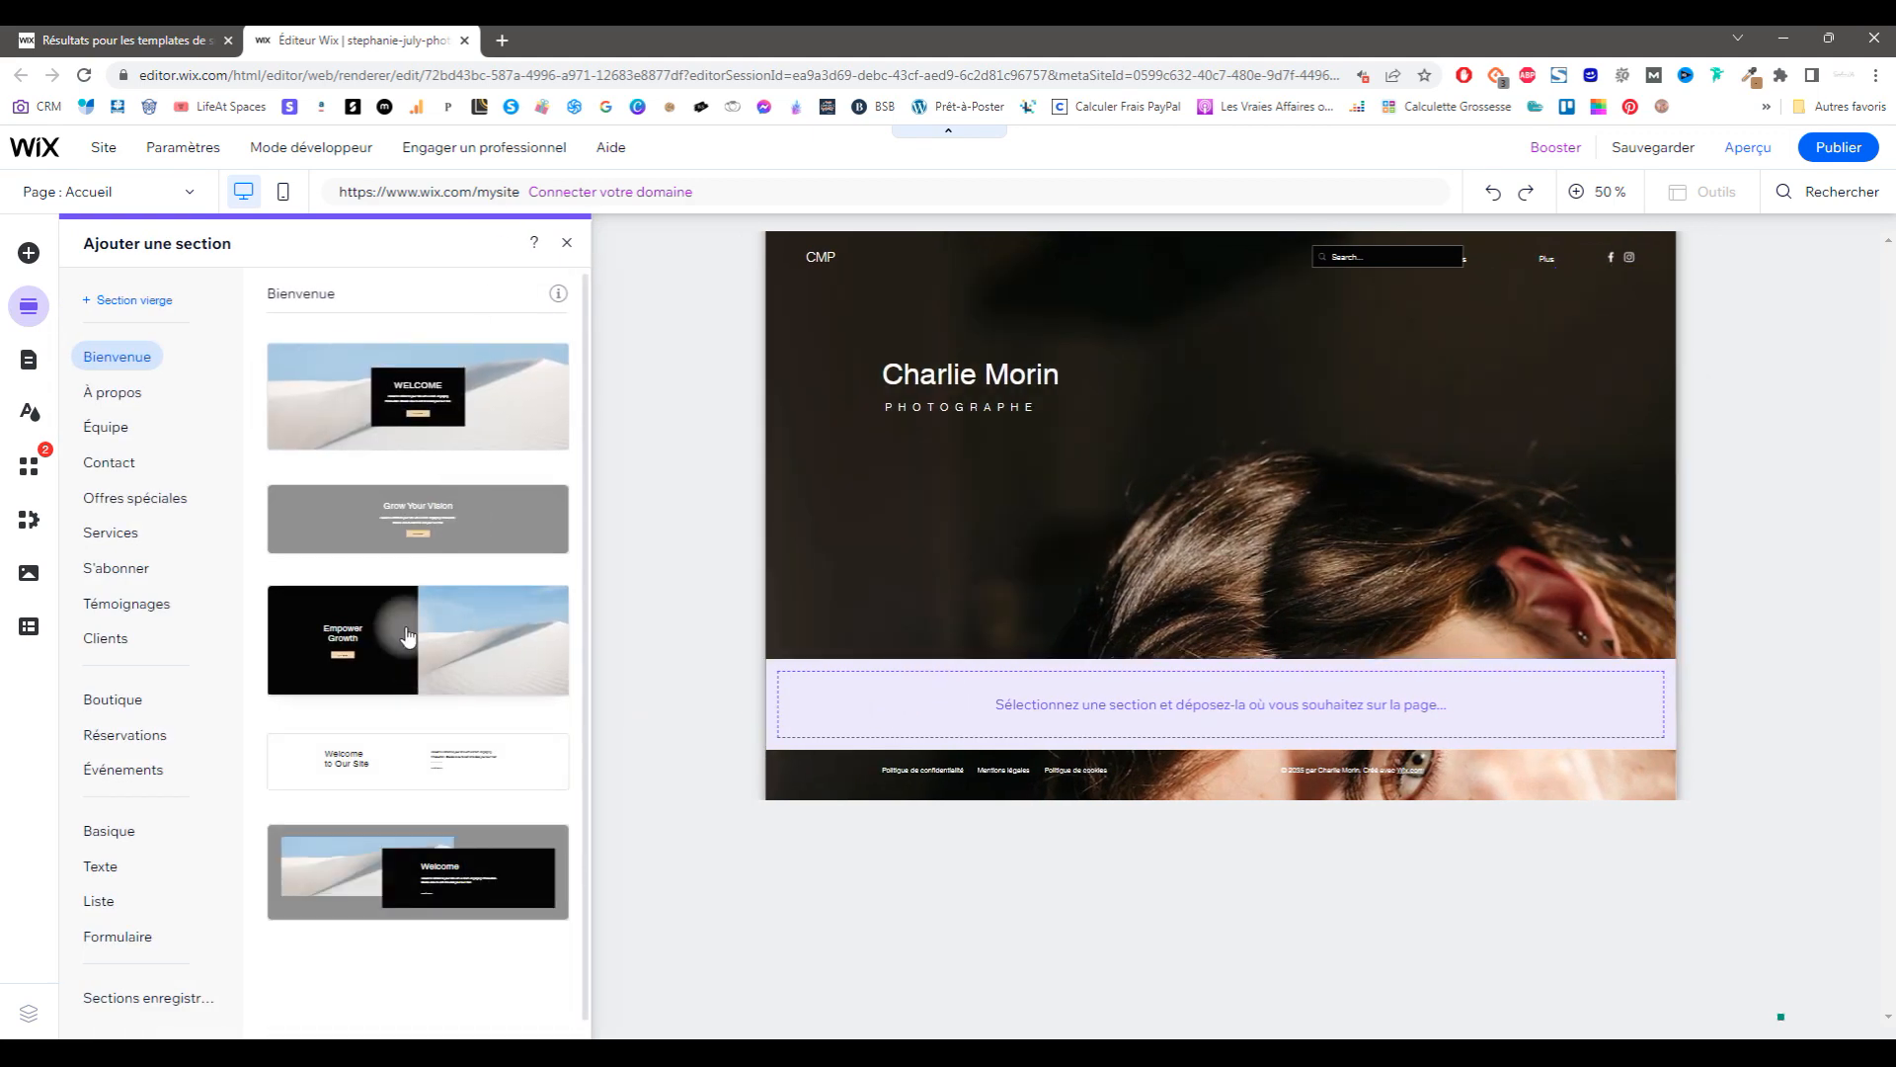
pyautogui.moveTo(405, 395); pyautogui.dragTo(1088, 693)
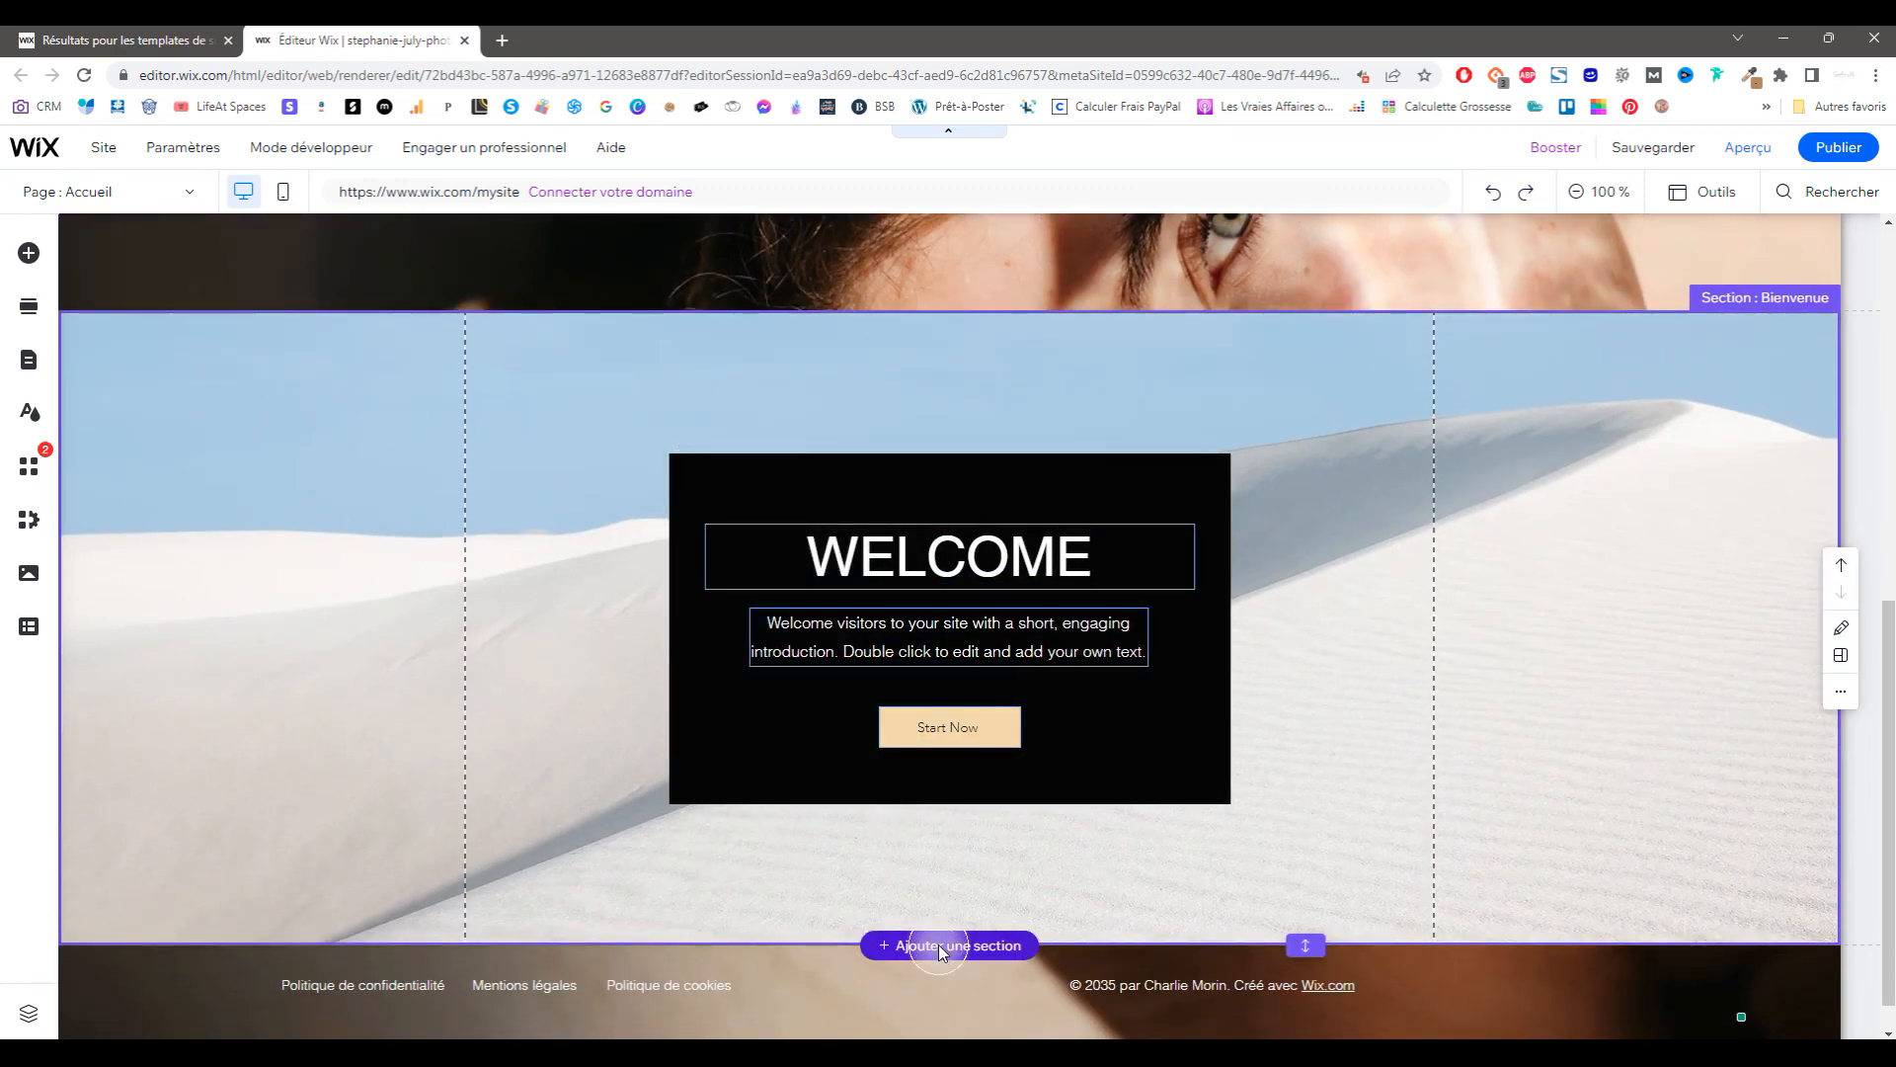
pyautogui.click(940, 948)
pyautogui.click(111, 532)
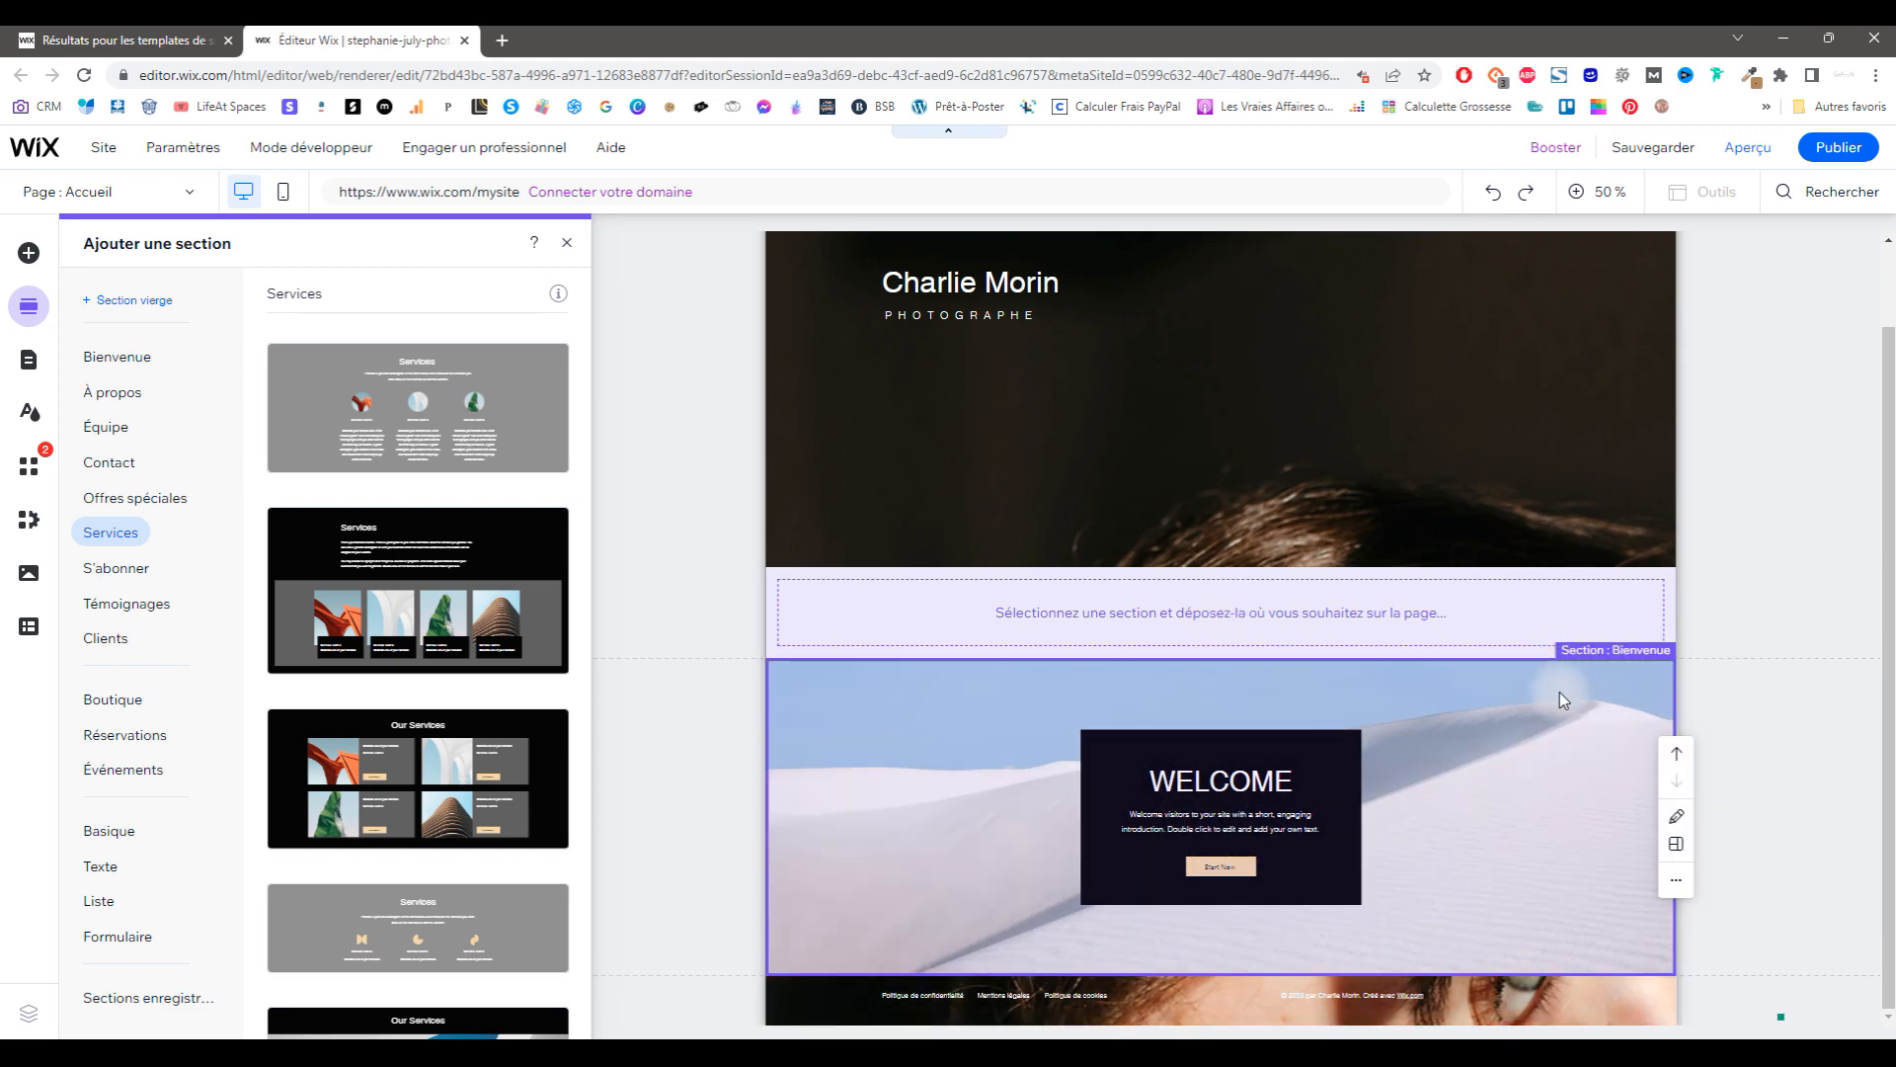
pyautogui.click(1679, 754)
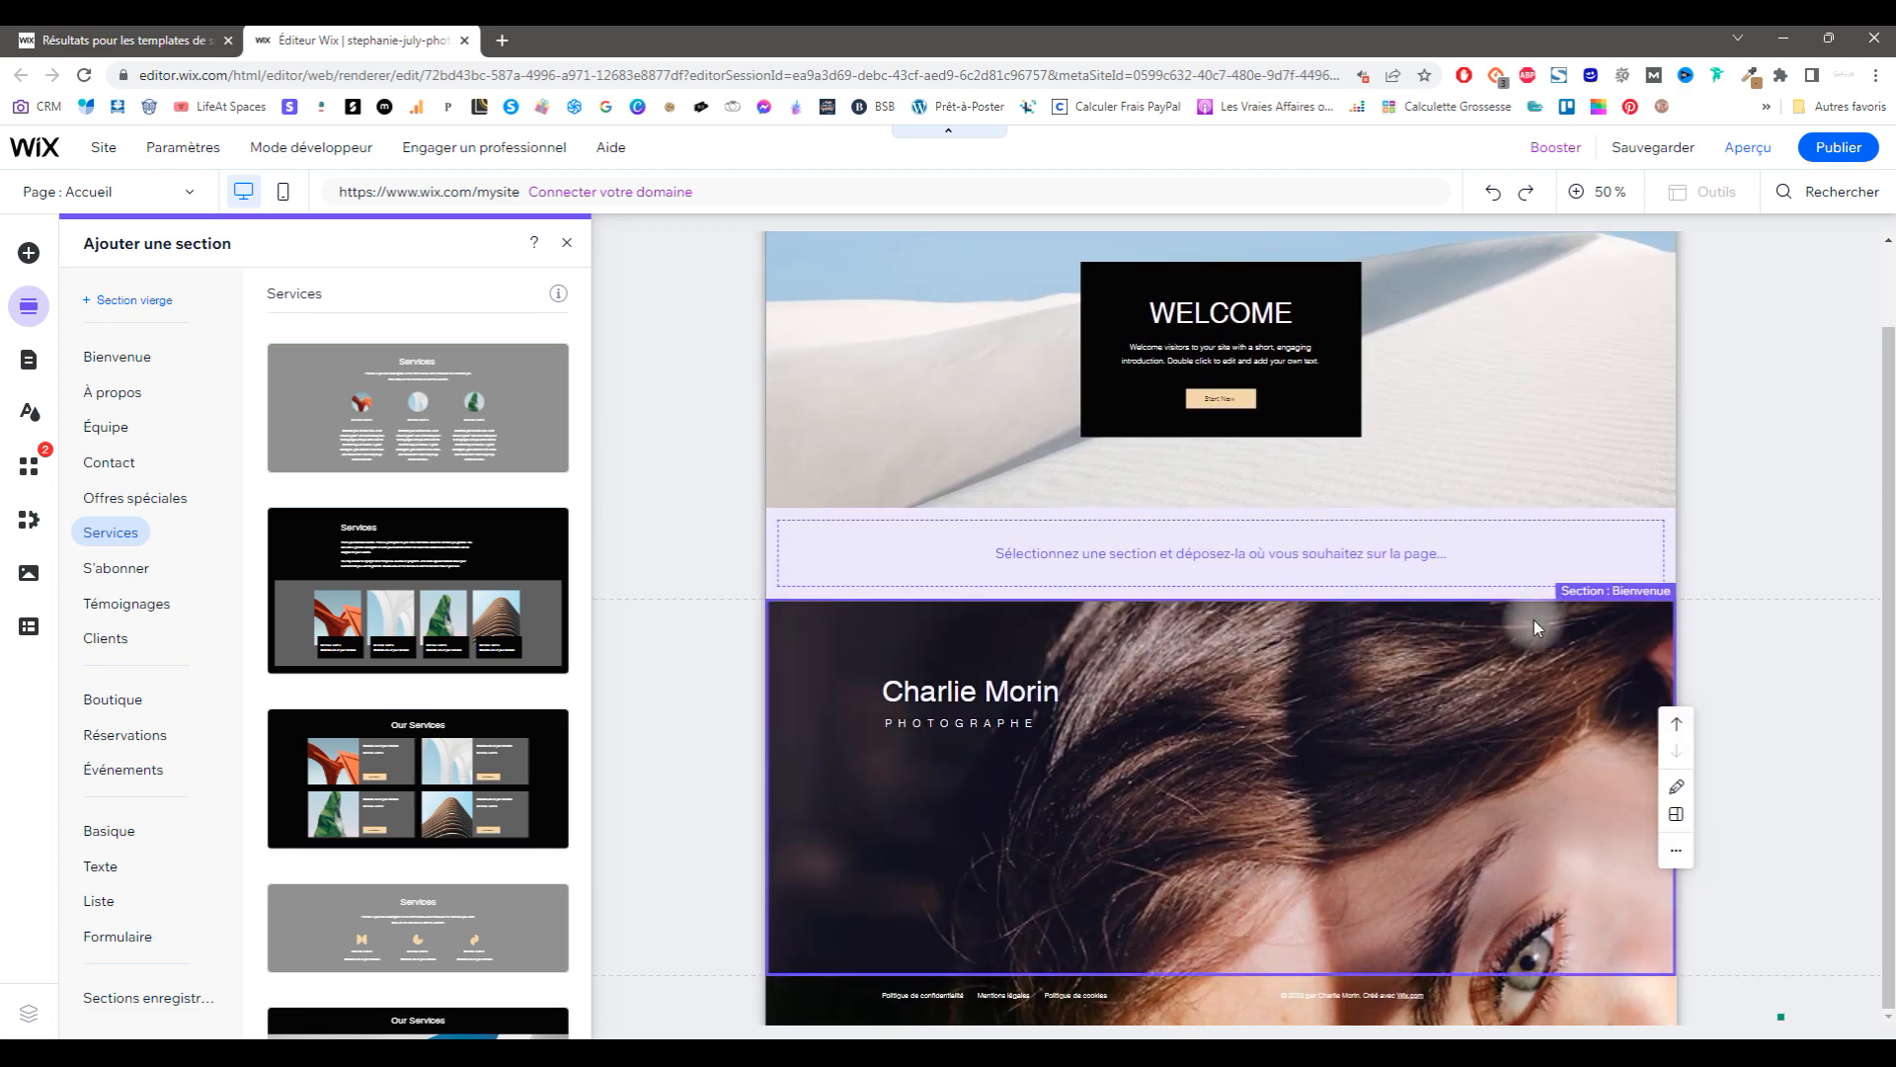
pyautogui.click(1679, 318)
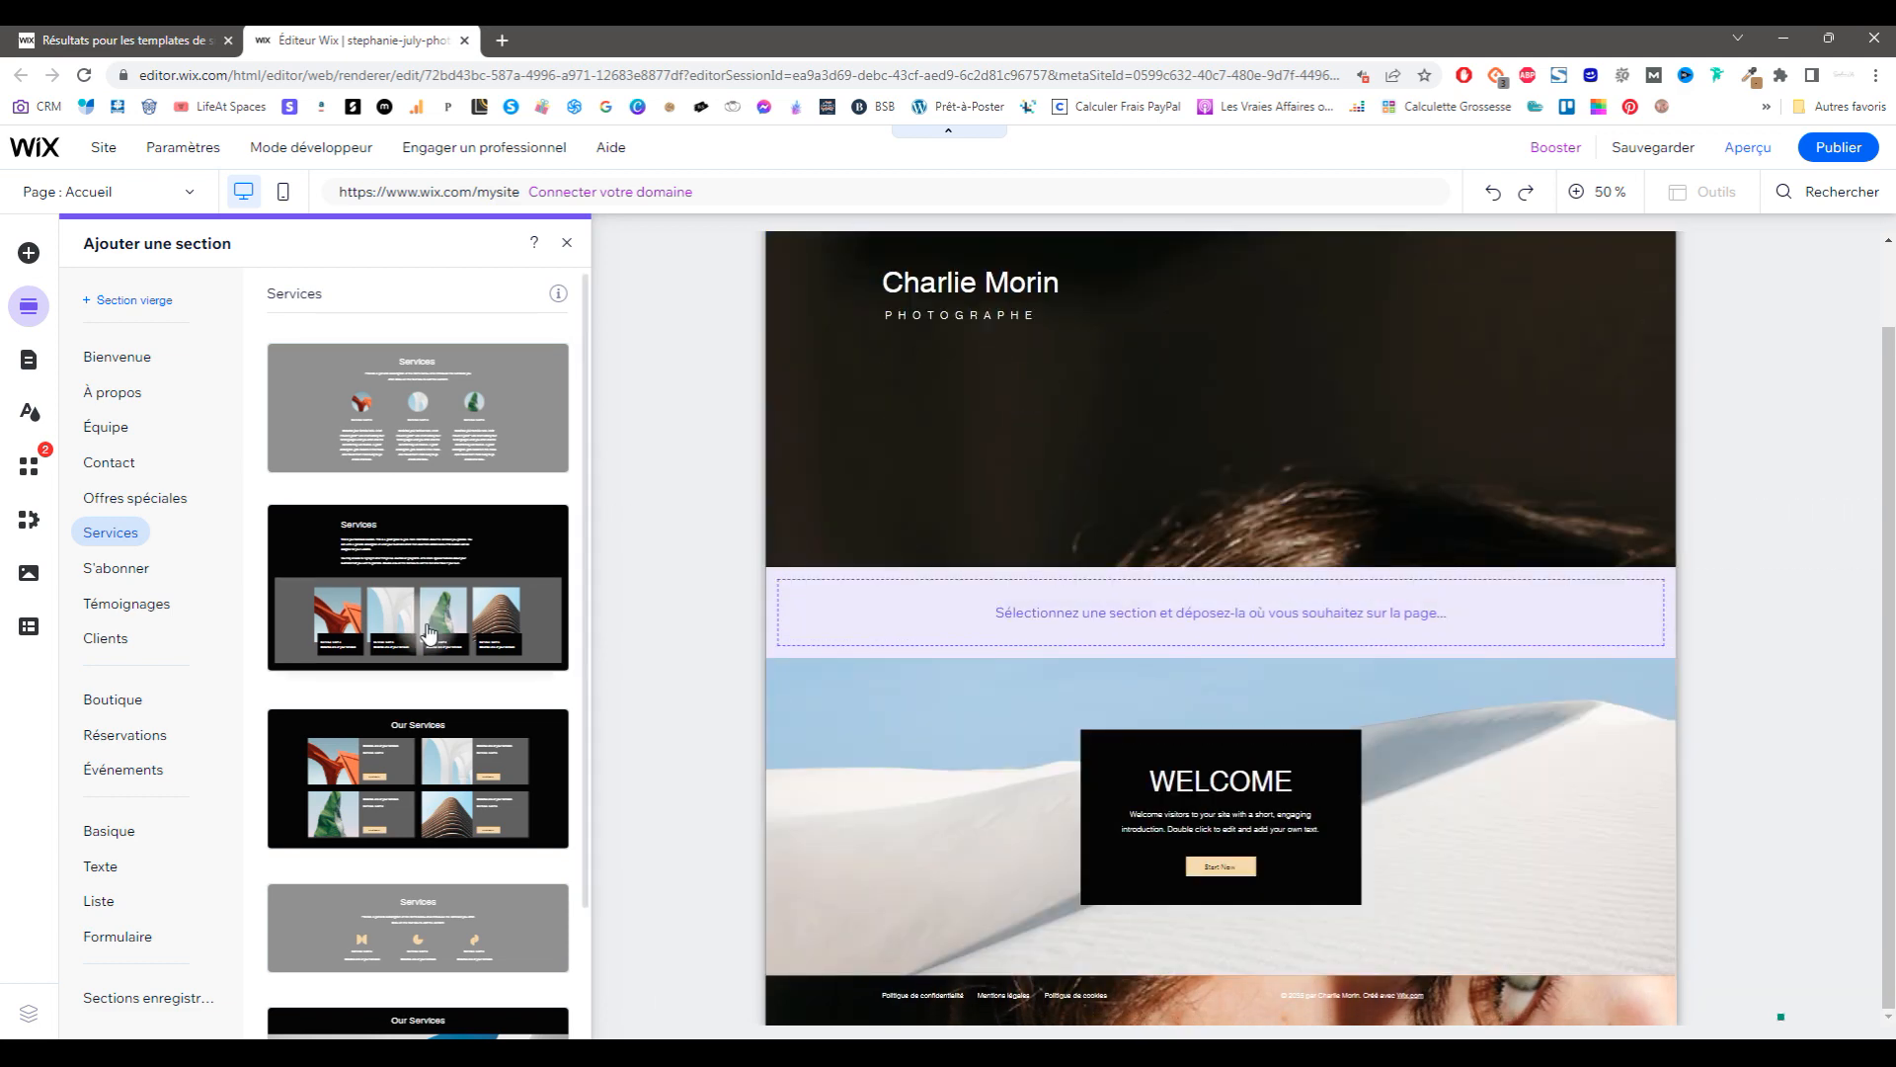
# Step: Add an Our Services section and a testimonial section beneath Welcome
pyautogui.scroll(-2, 420, 652)
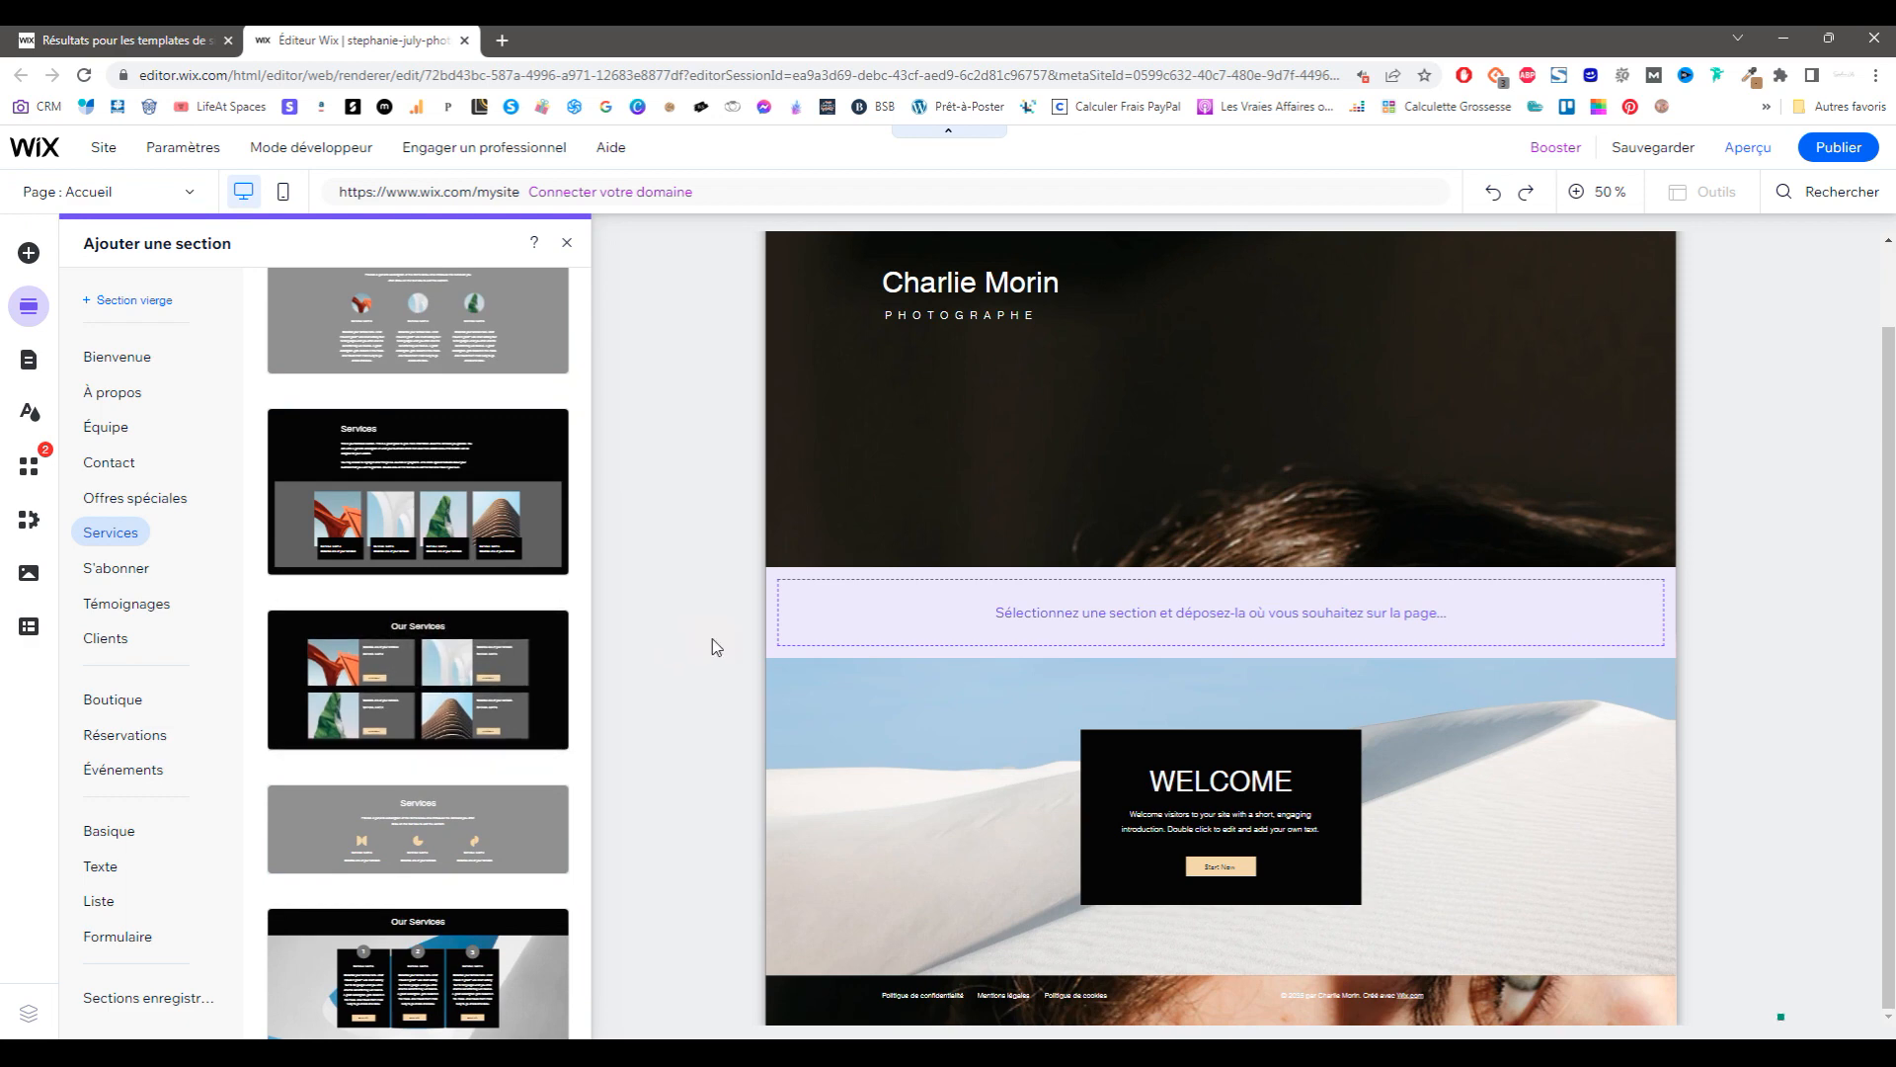
pyautogui.click(432, 686)
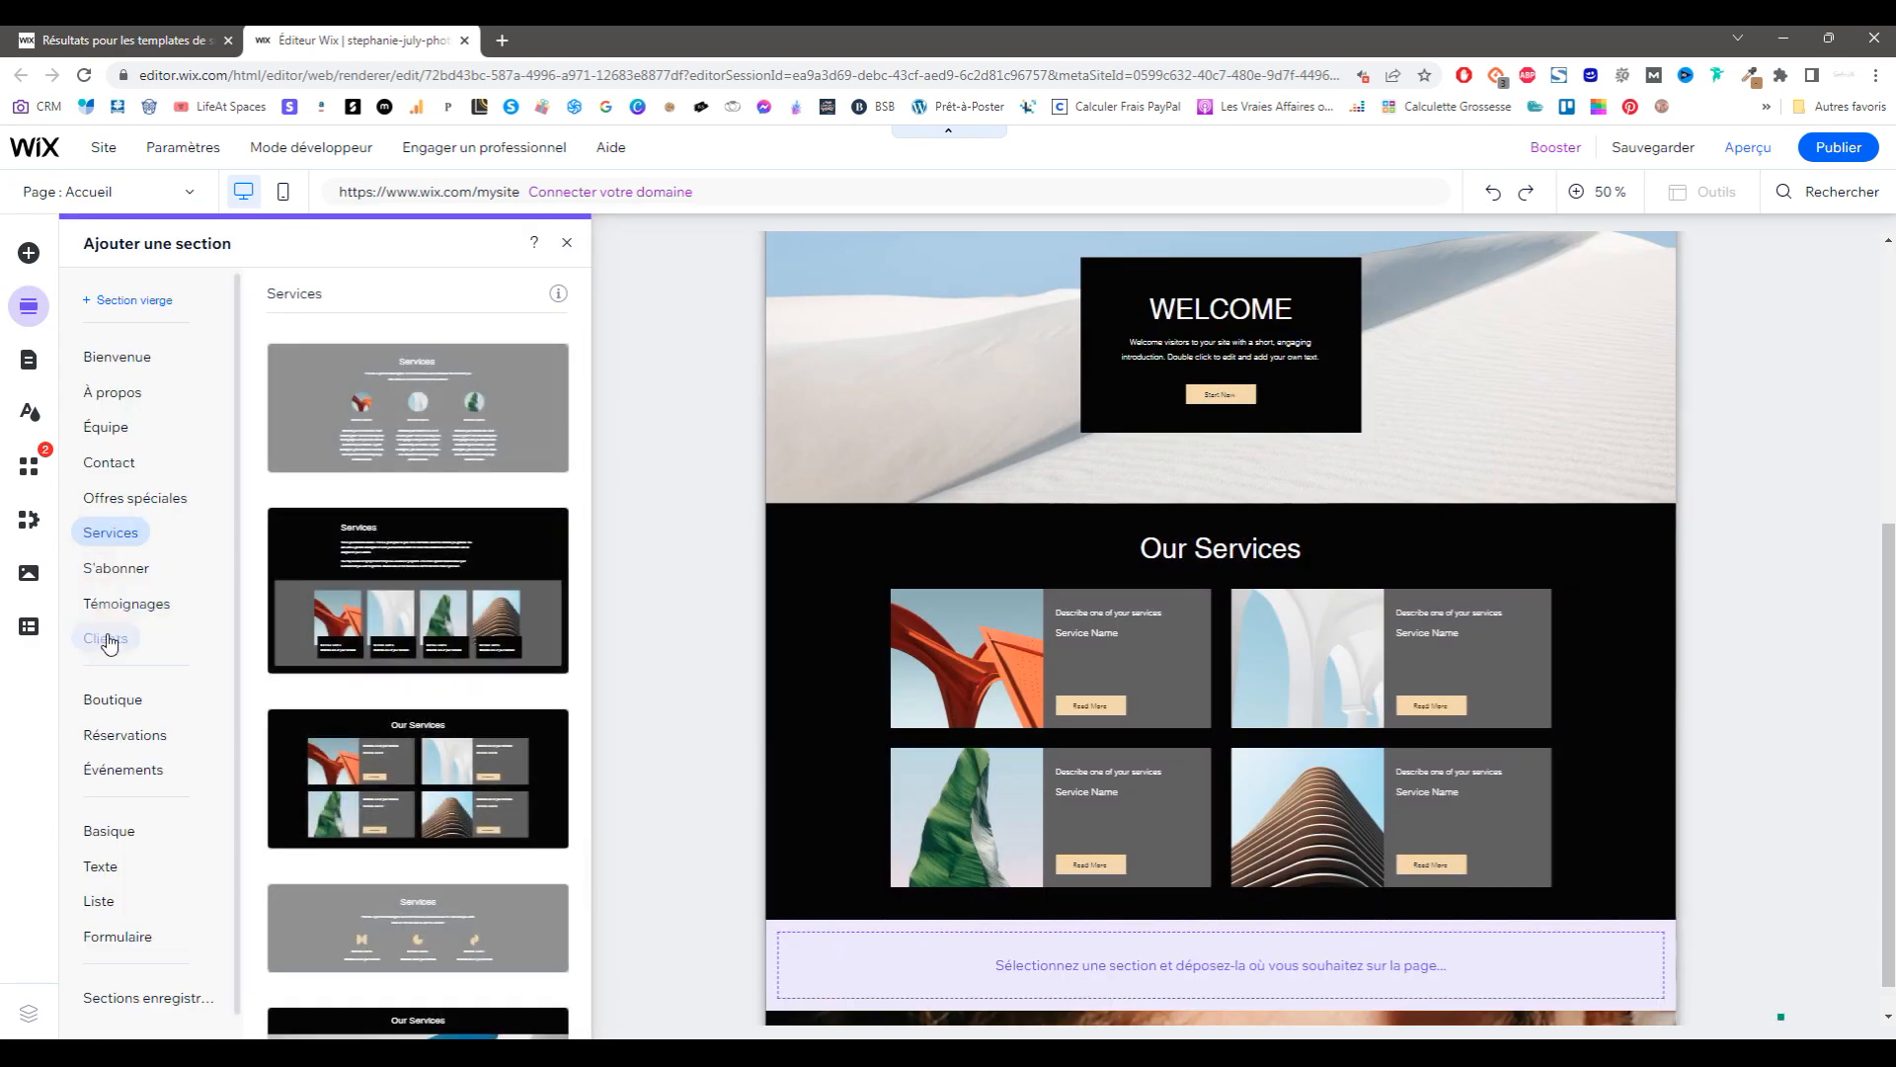
pyautogui.click(114, 607)
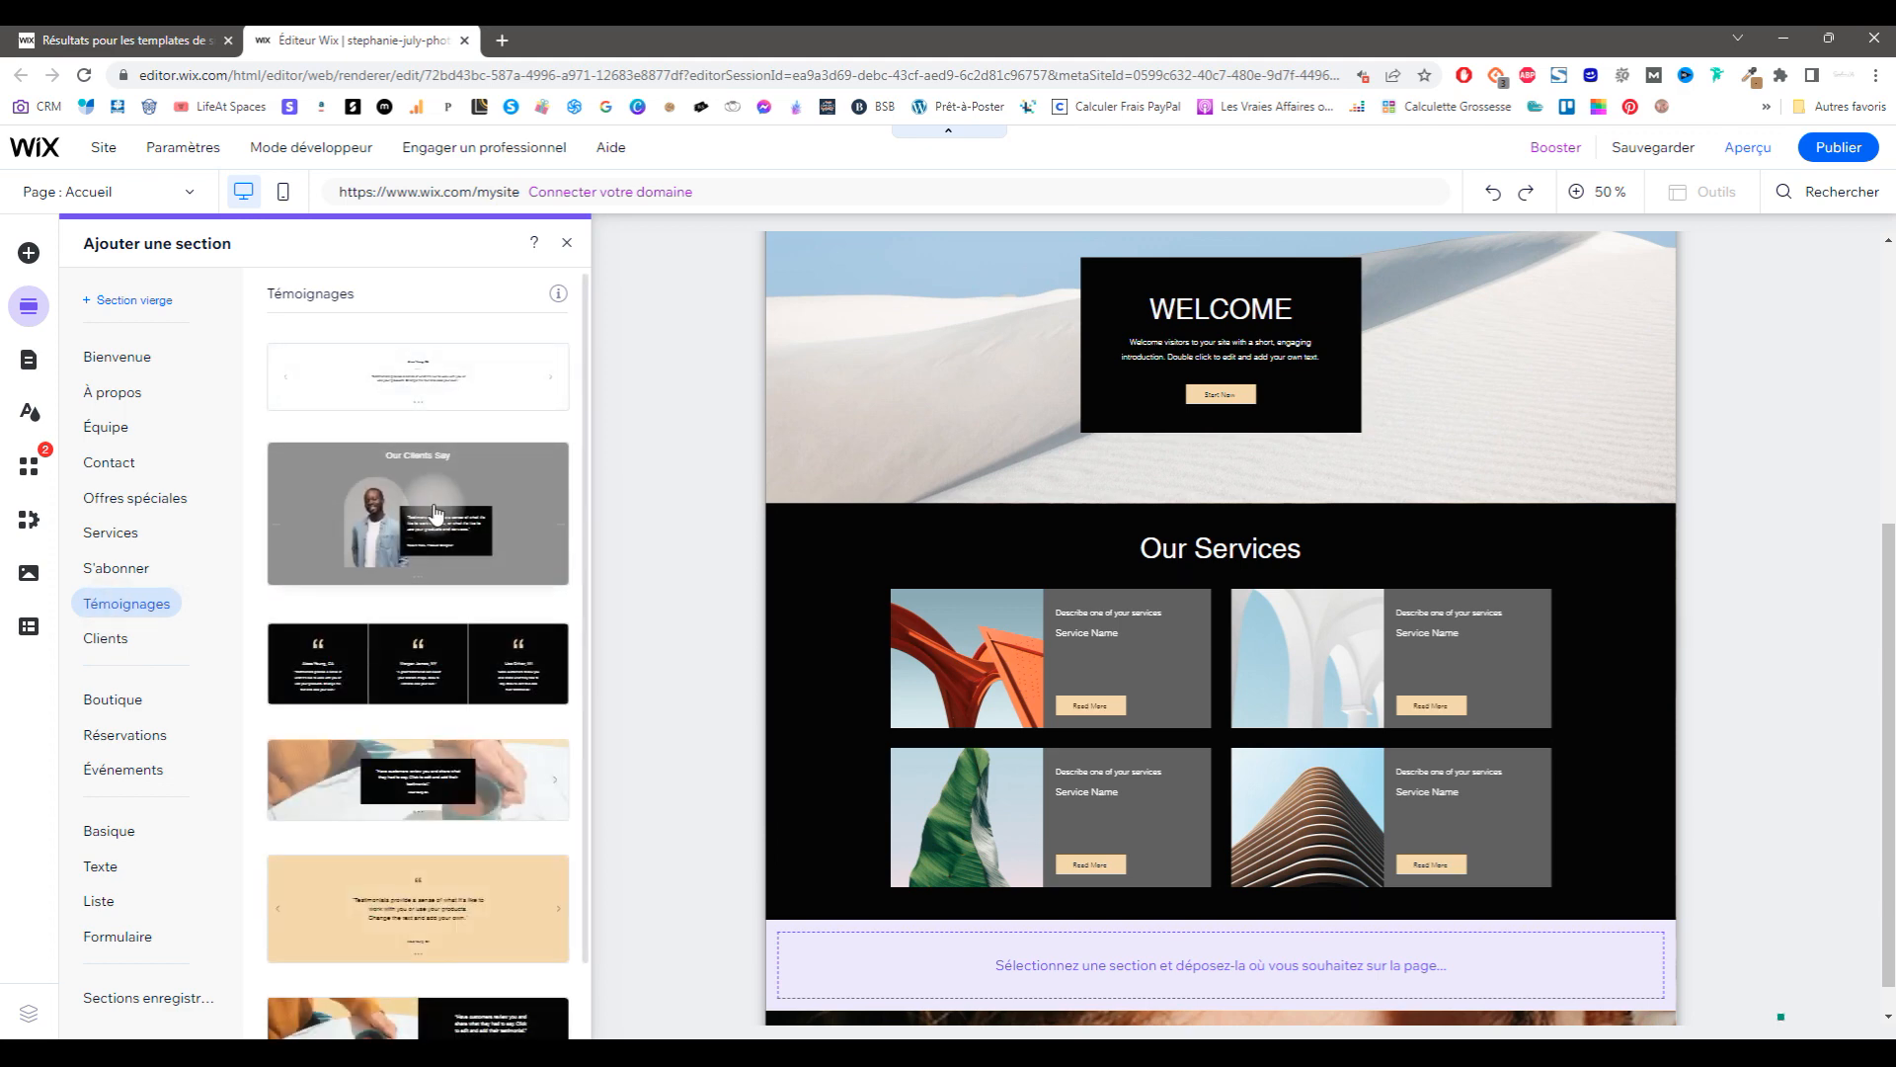
pyautogui.scroll(-1, 436, 820)
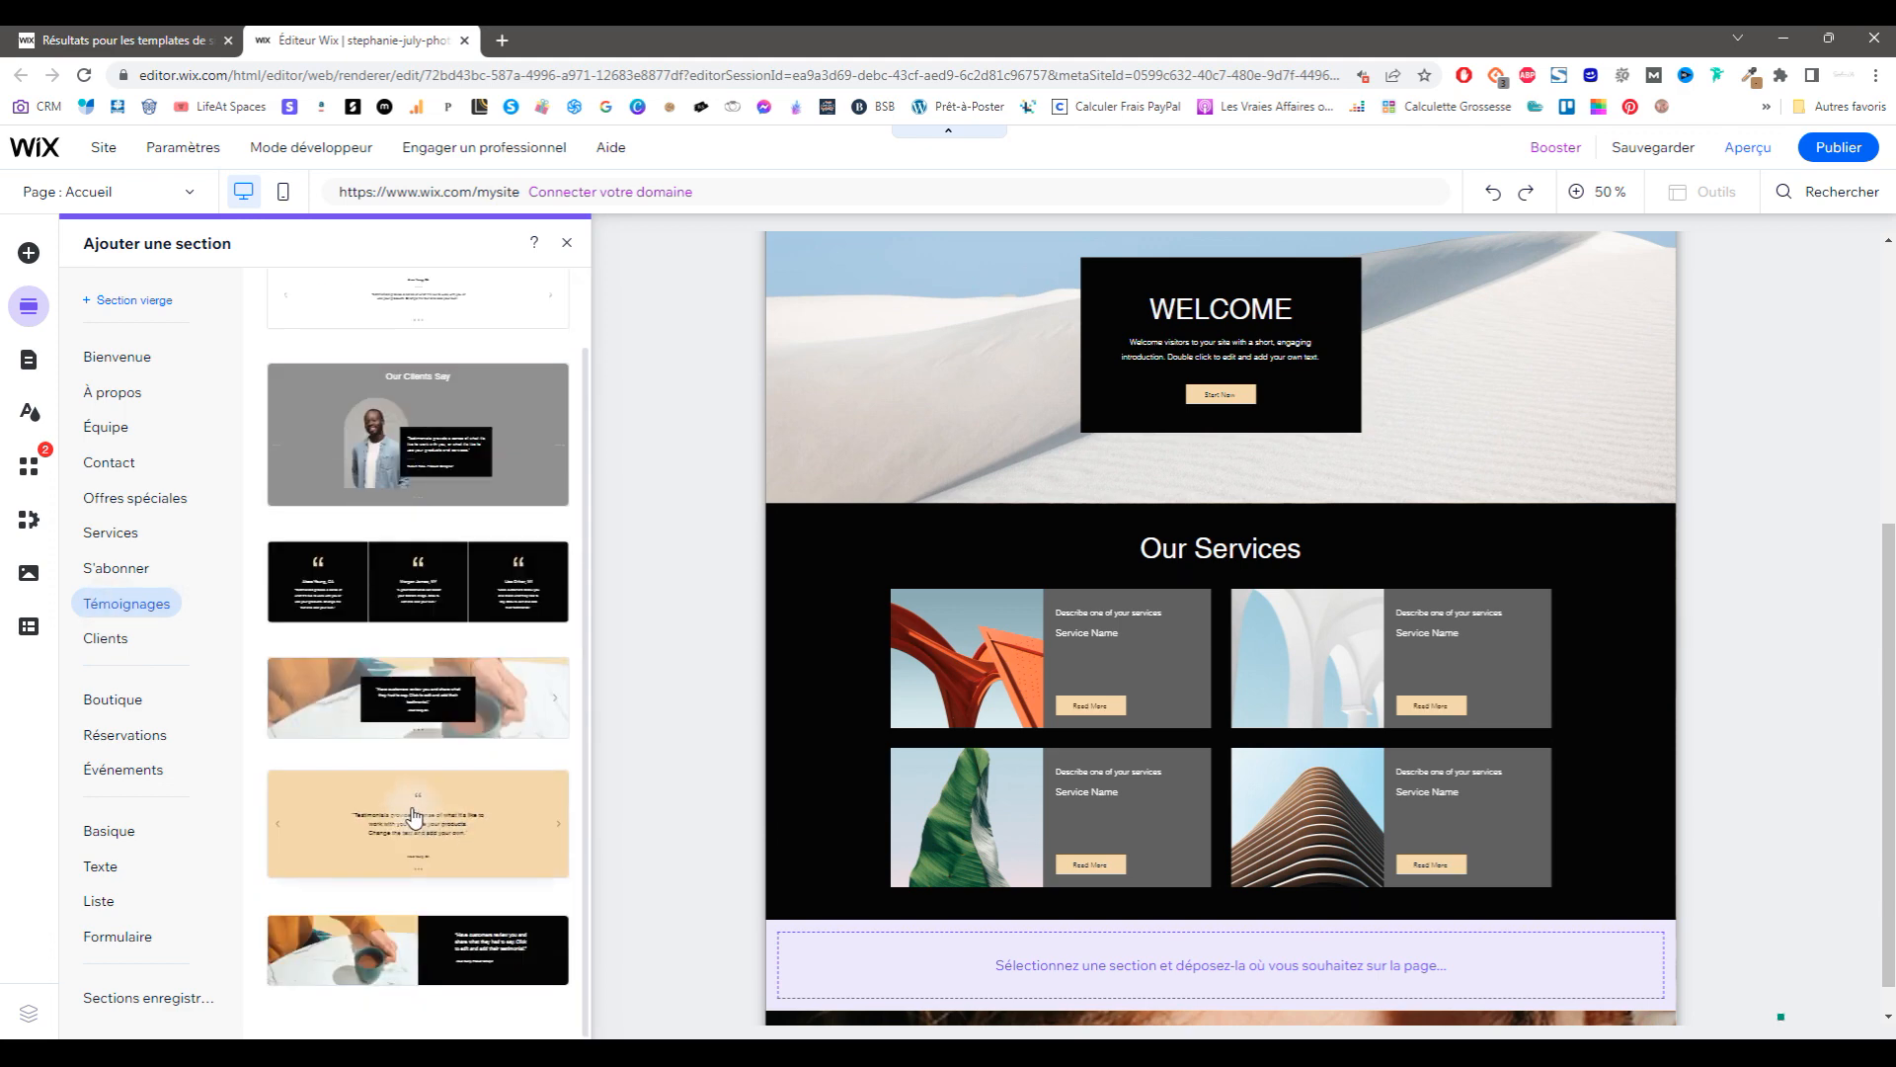
pyautogui.moveTo(417, 948); pyautogui.dragTo(1269, 958)
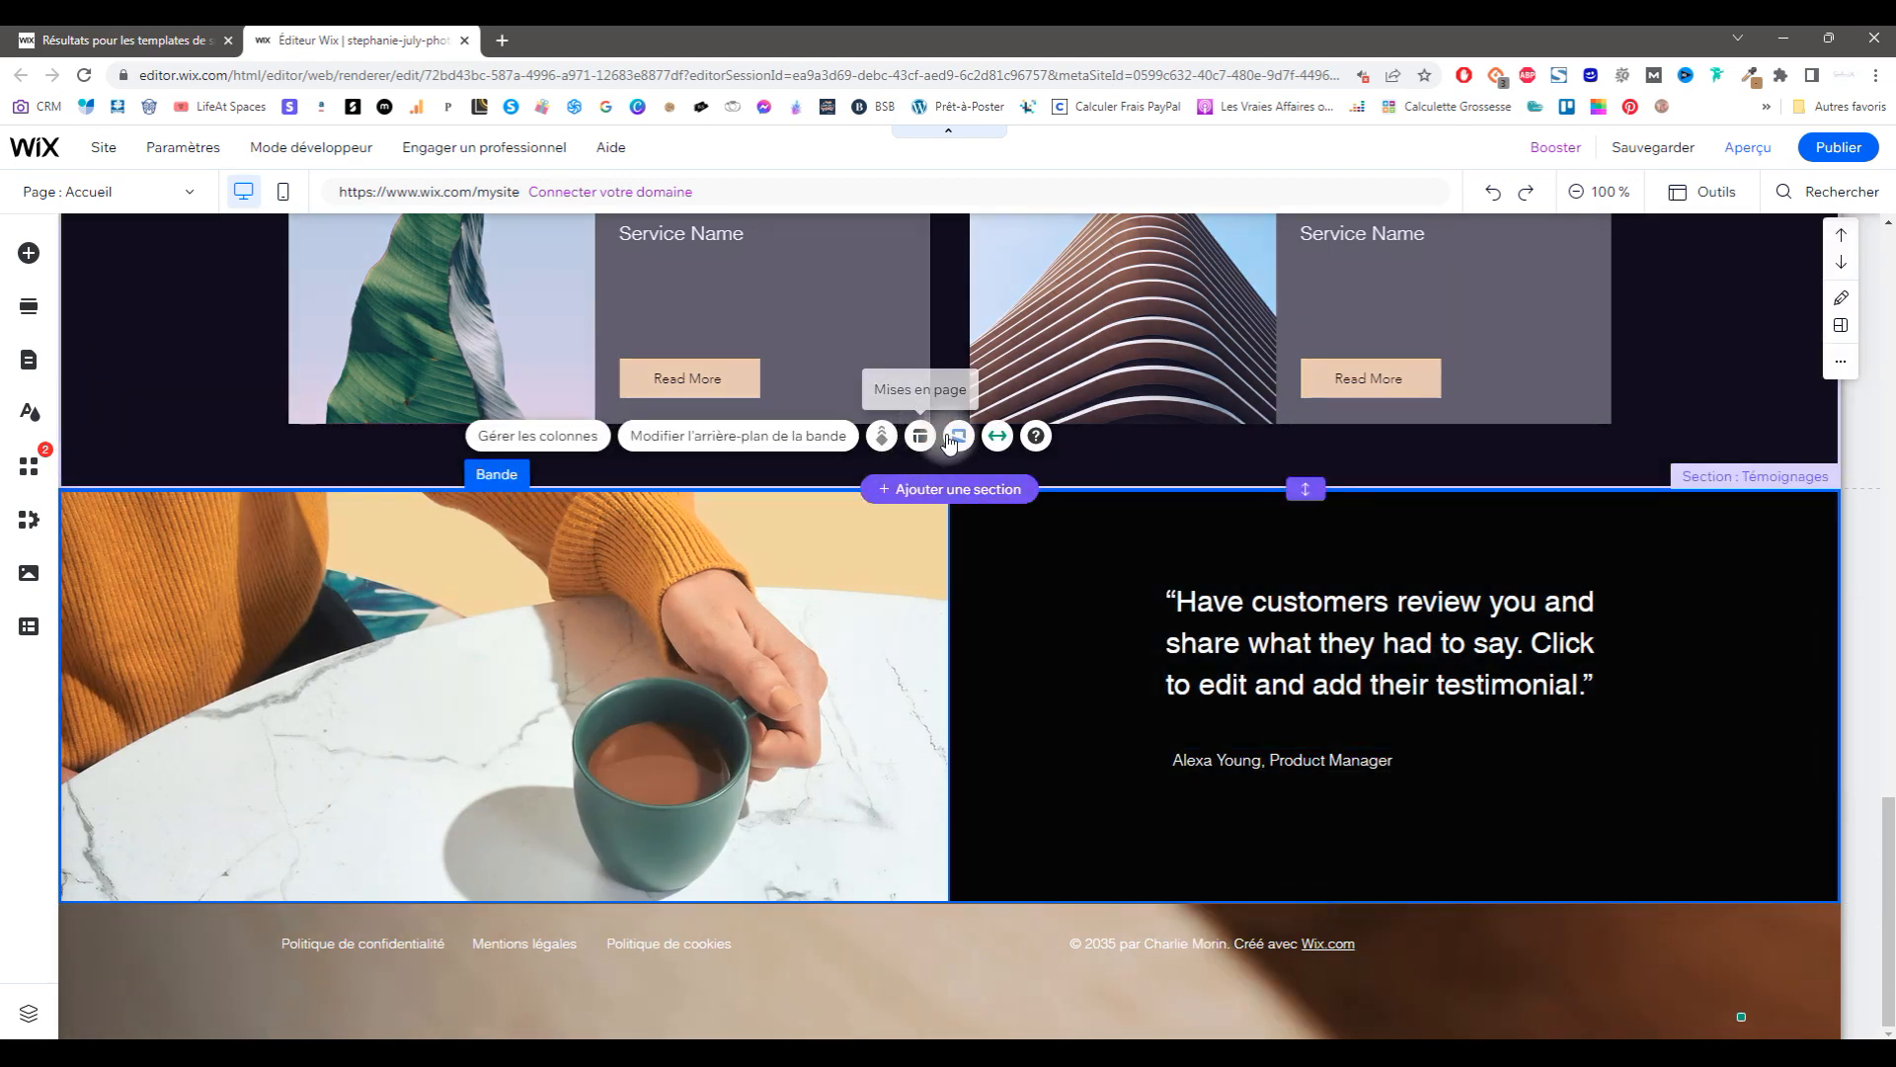
# Step: Replace the testimonial column's green bottles background with solid white
pyautogui.click(921, 436)
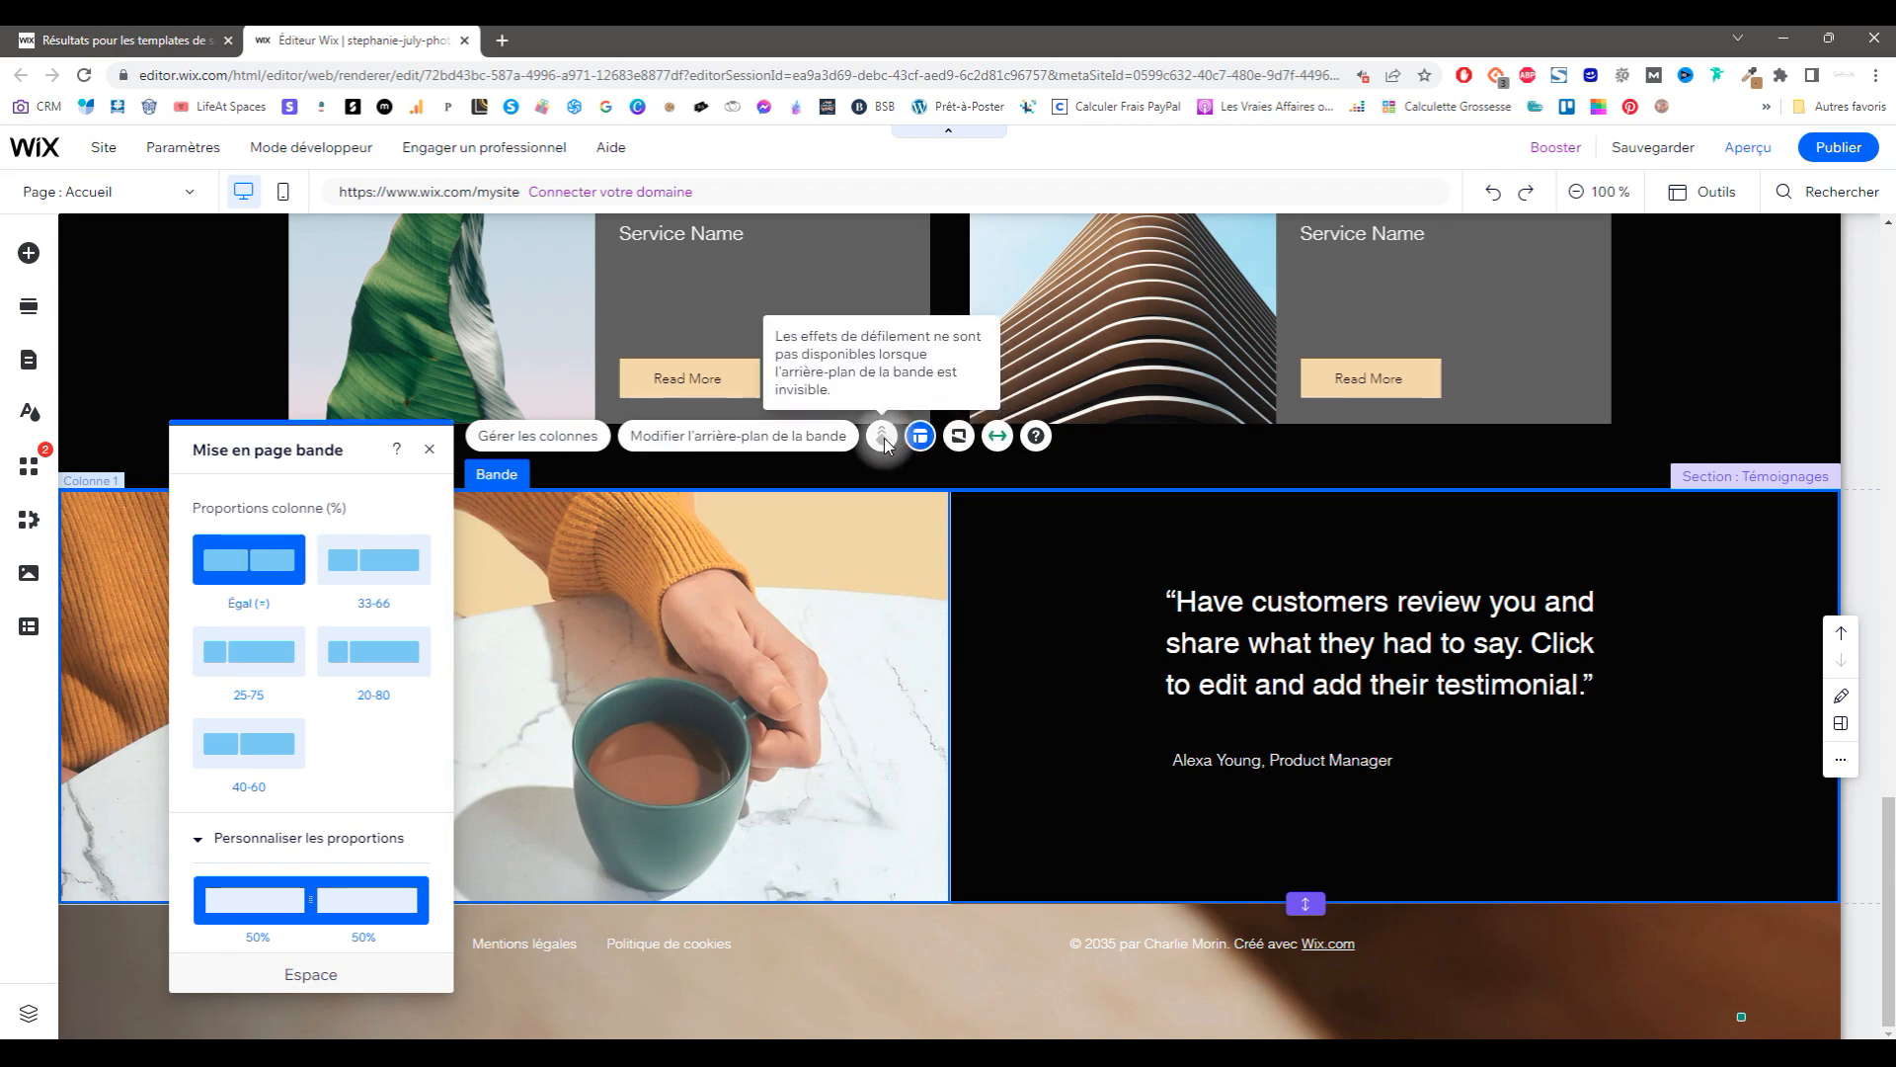
pyautogui.click(1136, 538)
pyautogui.click(1053, 449)
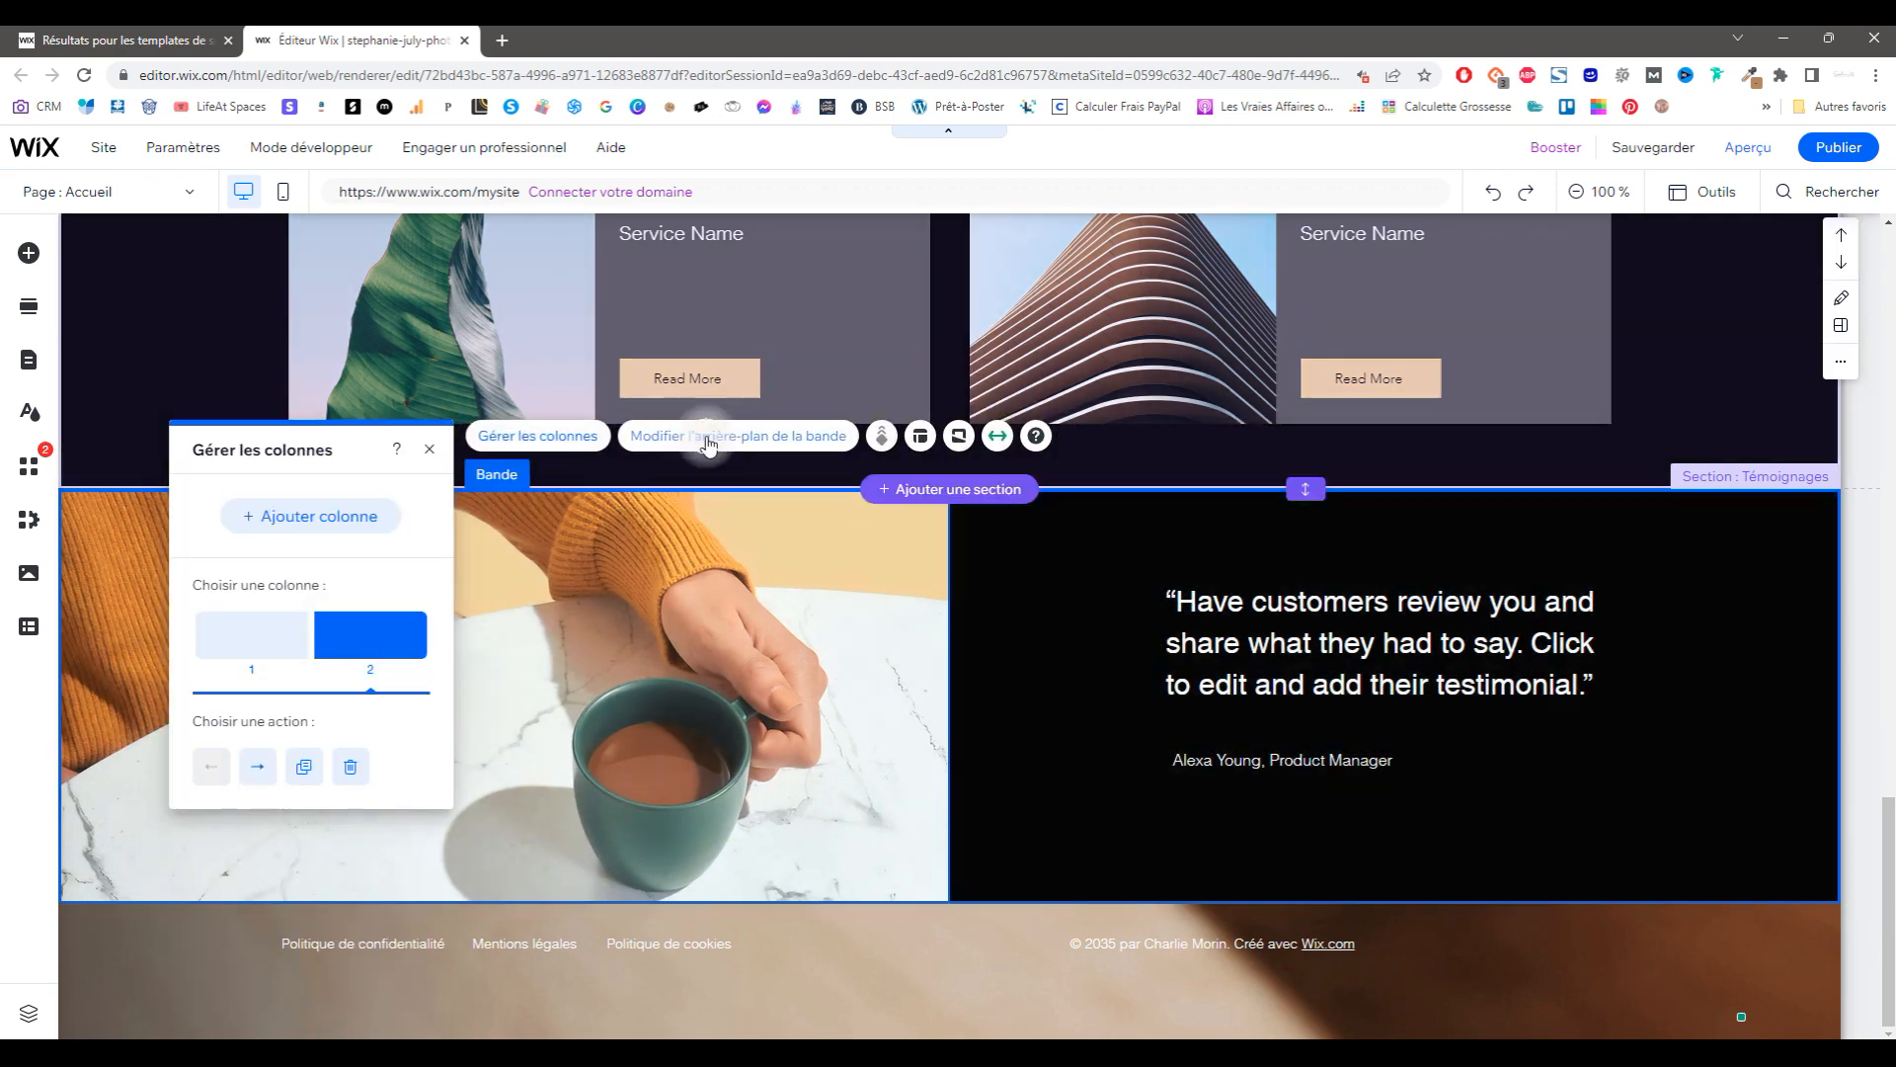
pyautogui.click(704, 435)
pyautogui.scroll(-6, 323, 681)
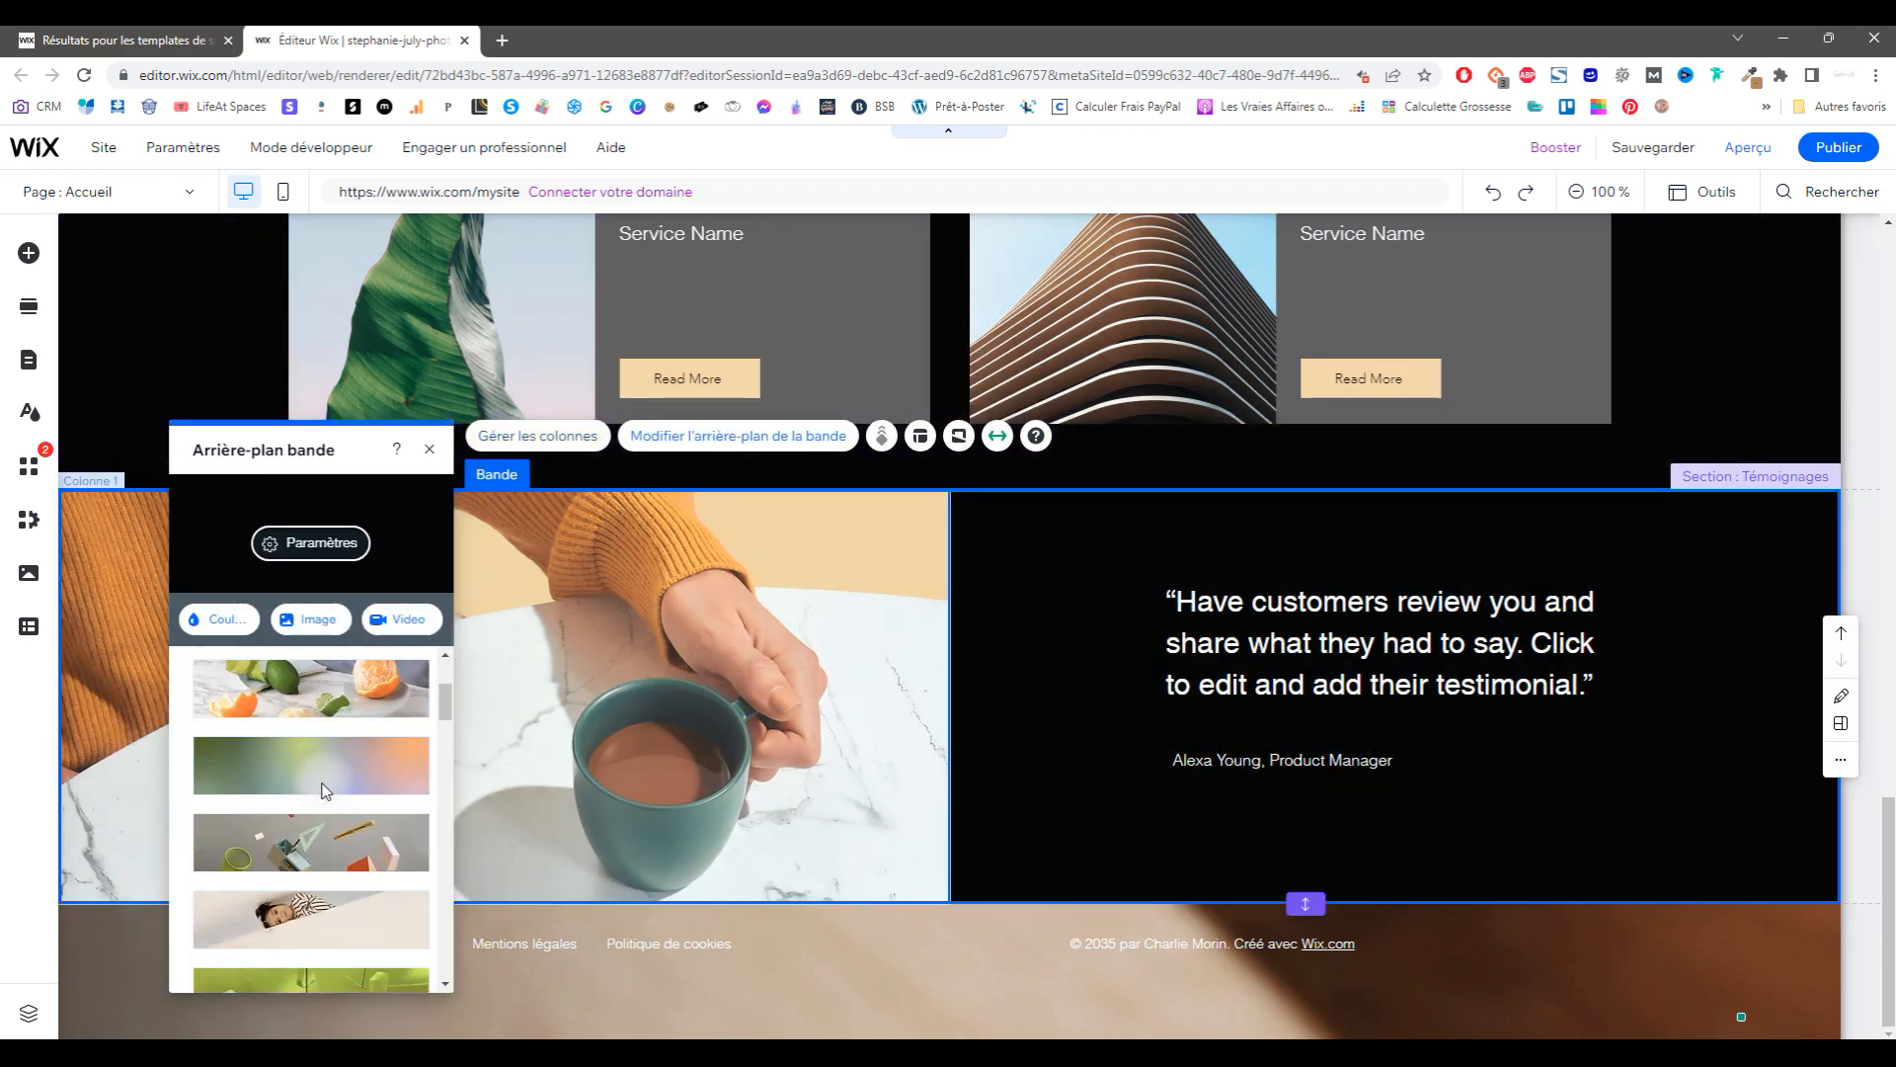
pyautogui.click(329, 778)
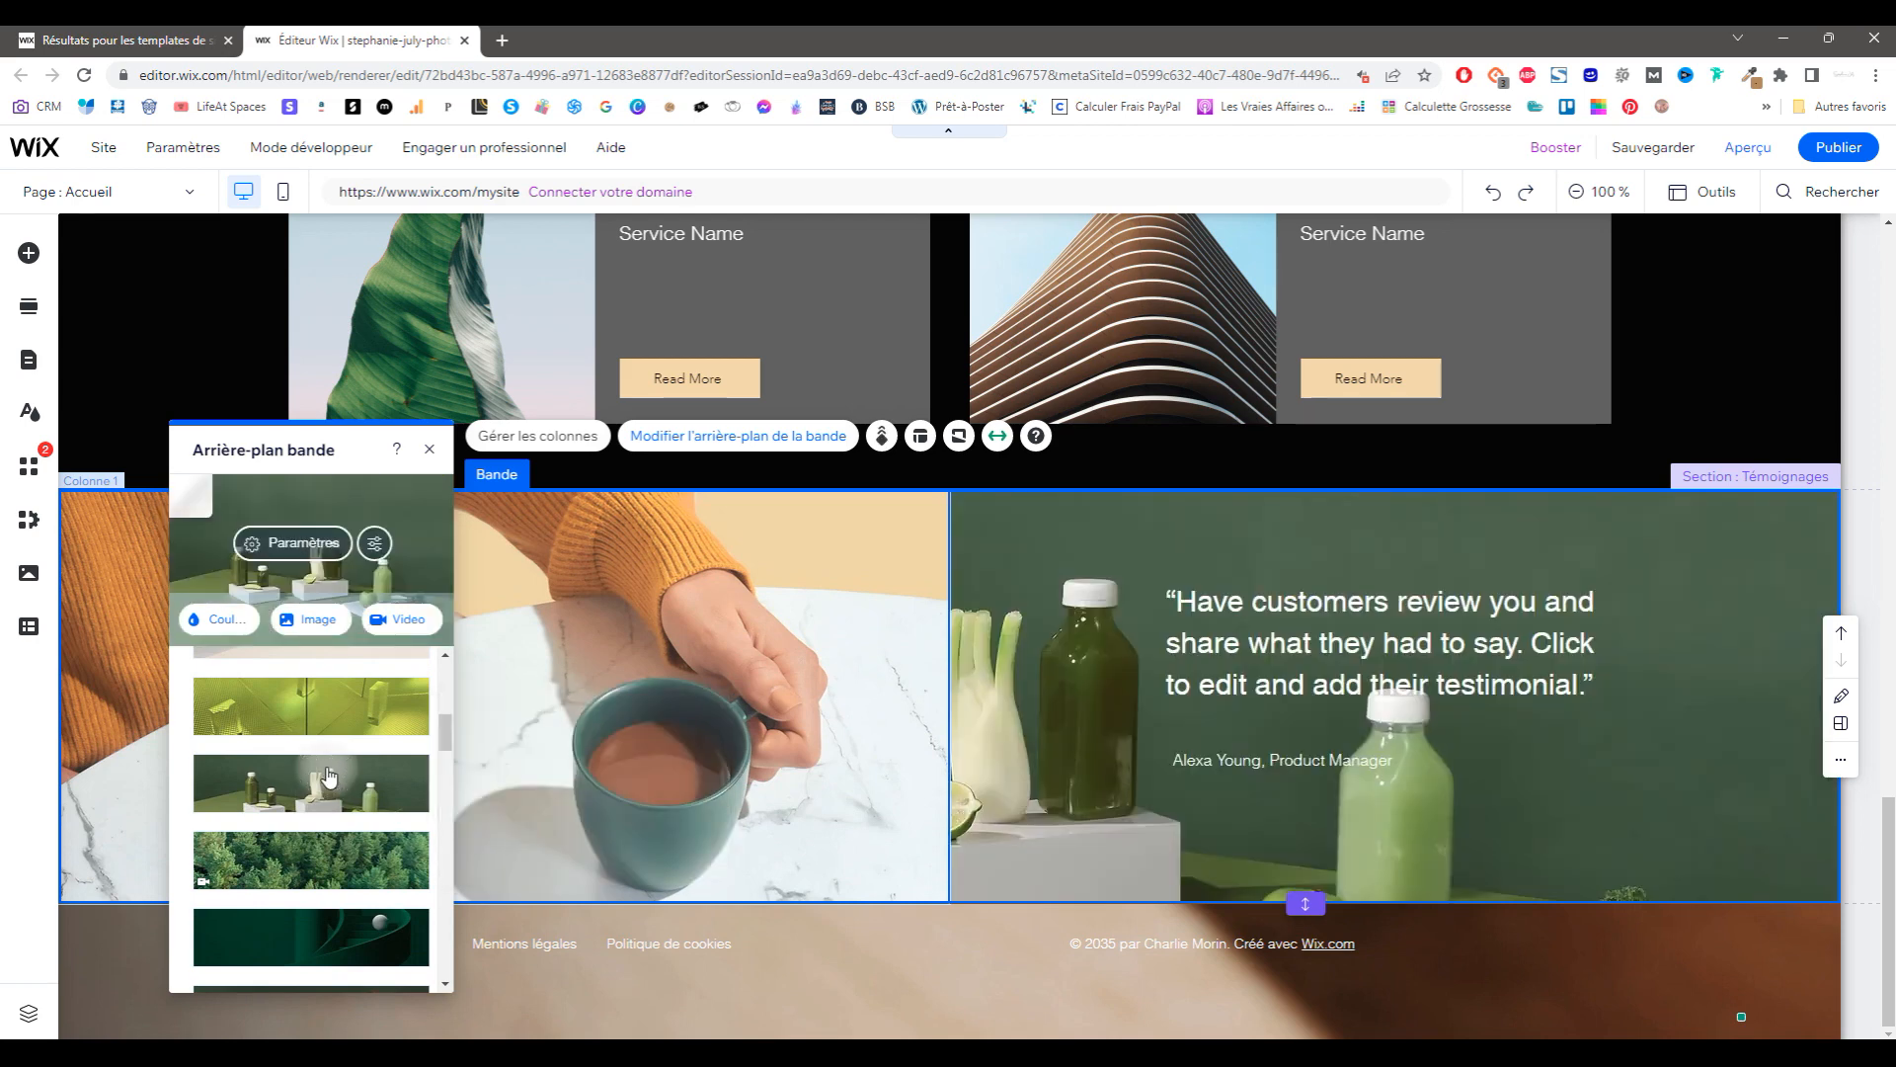
pyautogui.click(223, 626)
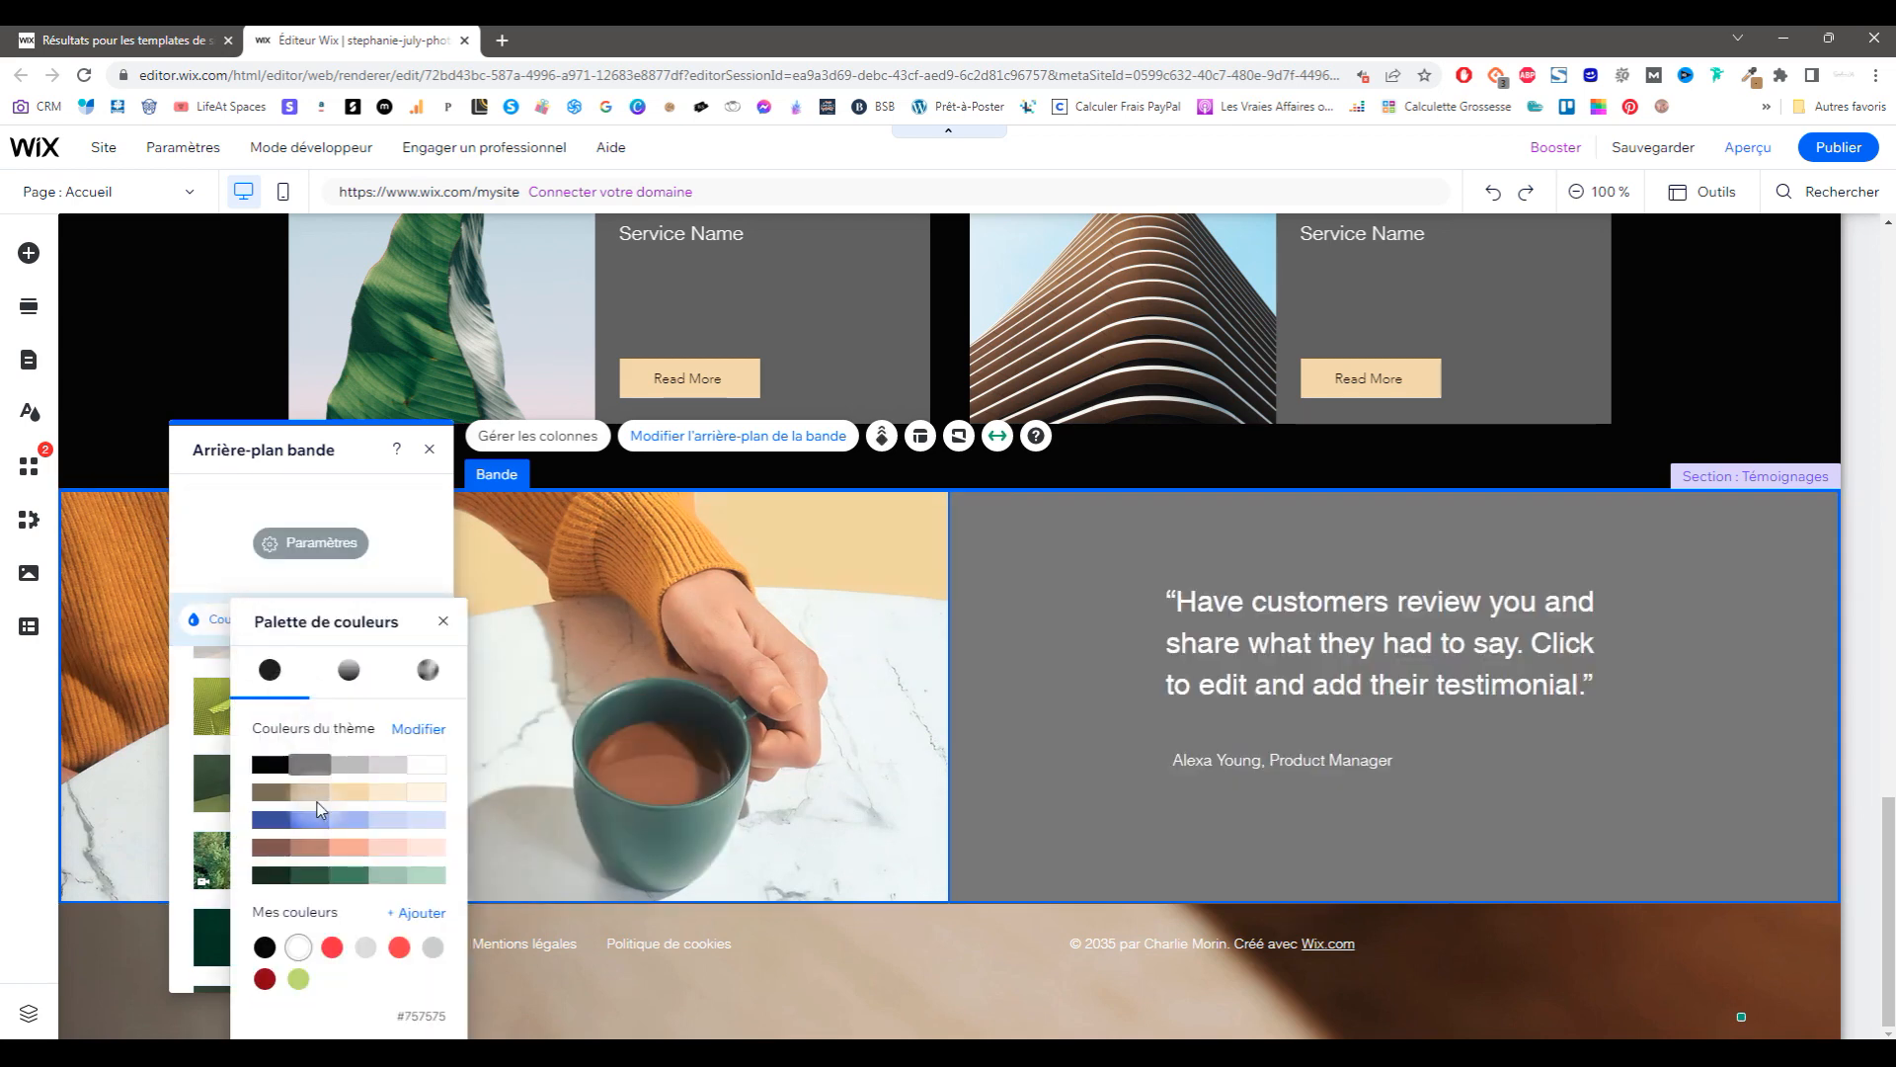
pyautogui.click(348, 793)
pyautogui.scroll(6, 666, 718)
pyautogui.scroll(-6, 666, 718)
pyautogui.click(232, 629)
pyautogui.click(300, 953)
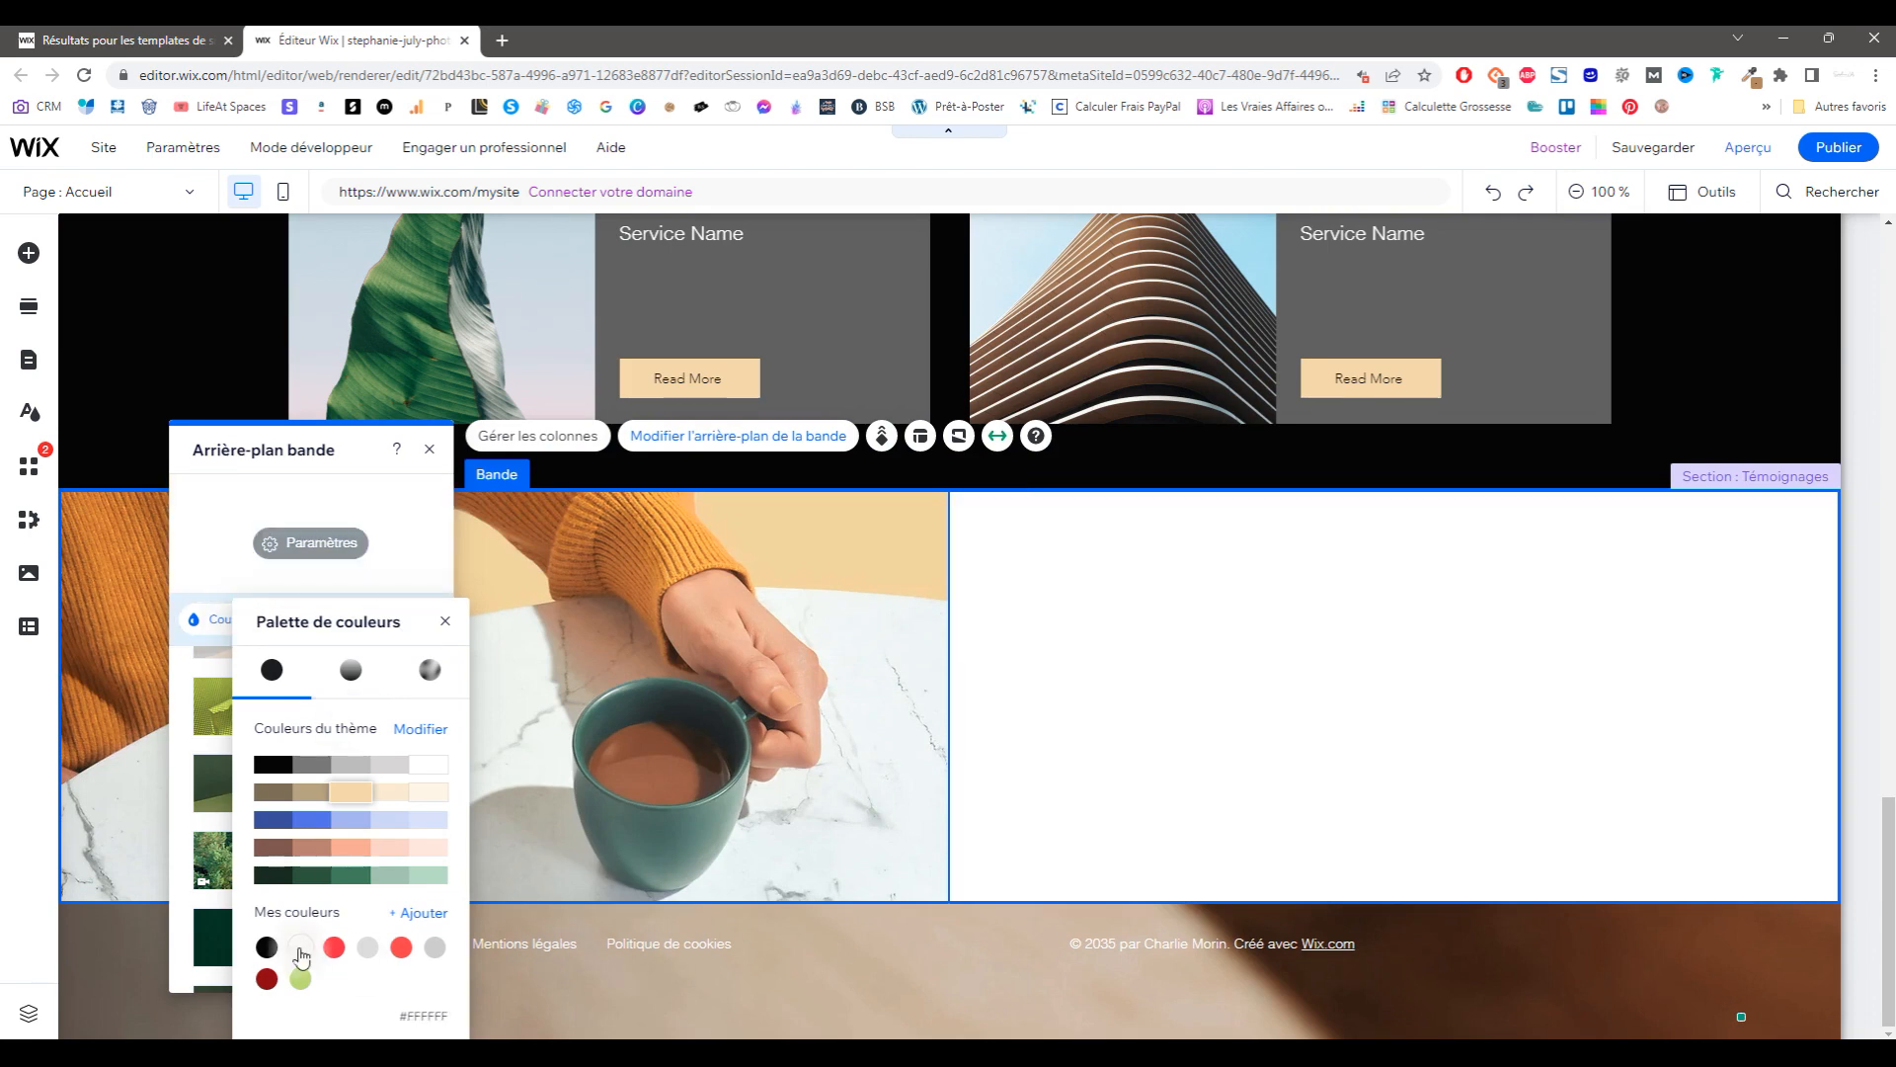
pyautogui.click(1420, 667)
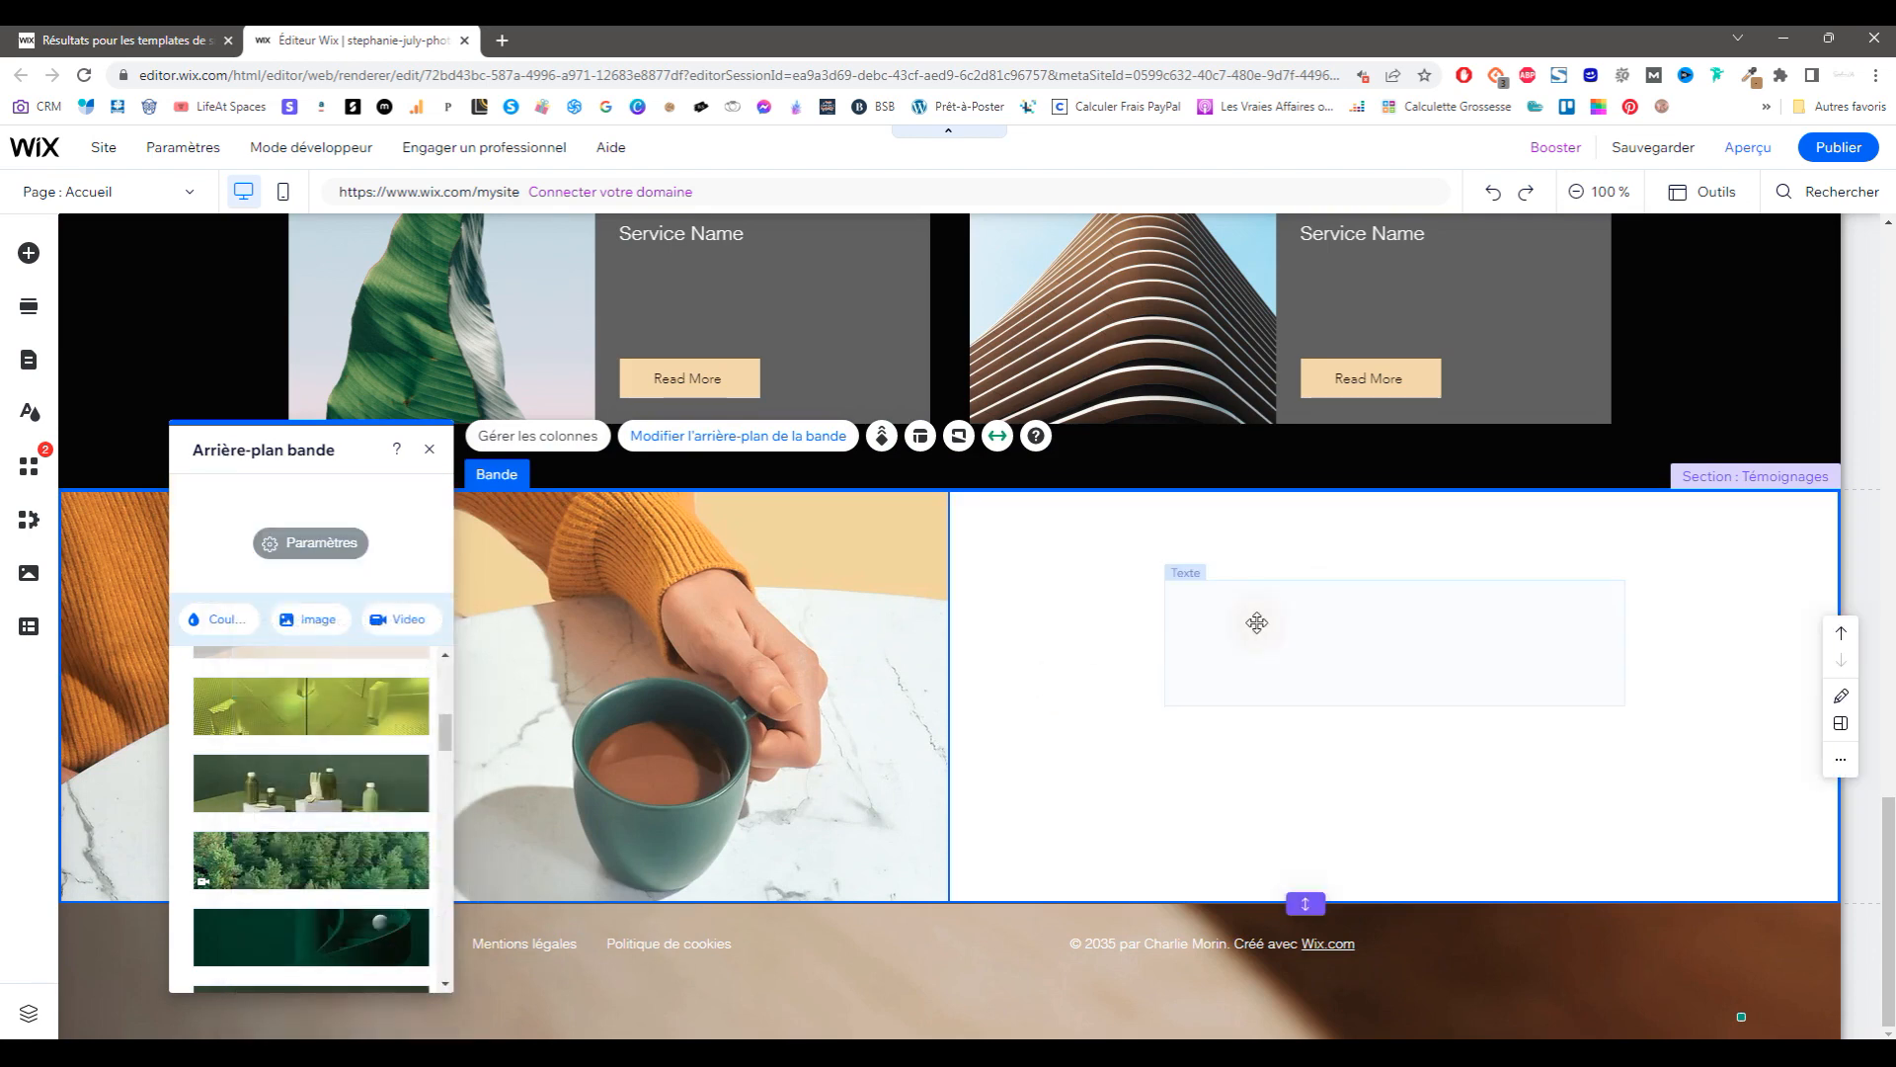
# Step: Make the testimonial quote and its author line black
pyautogui.click(1264, 617)
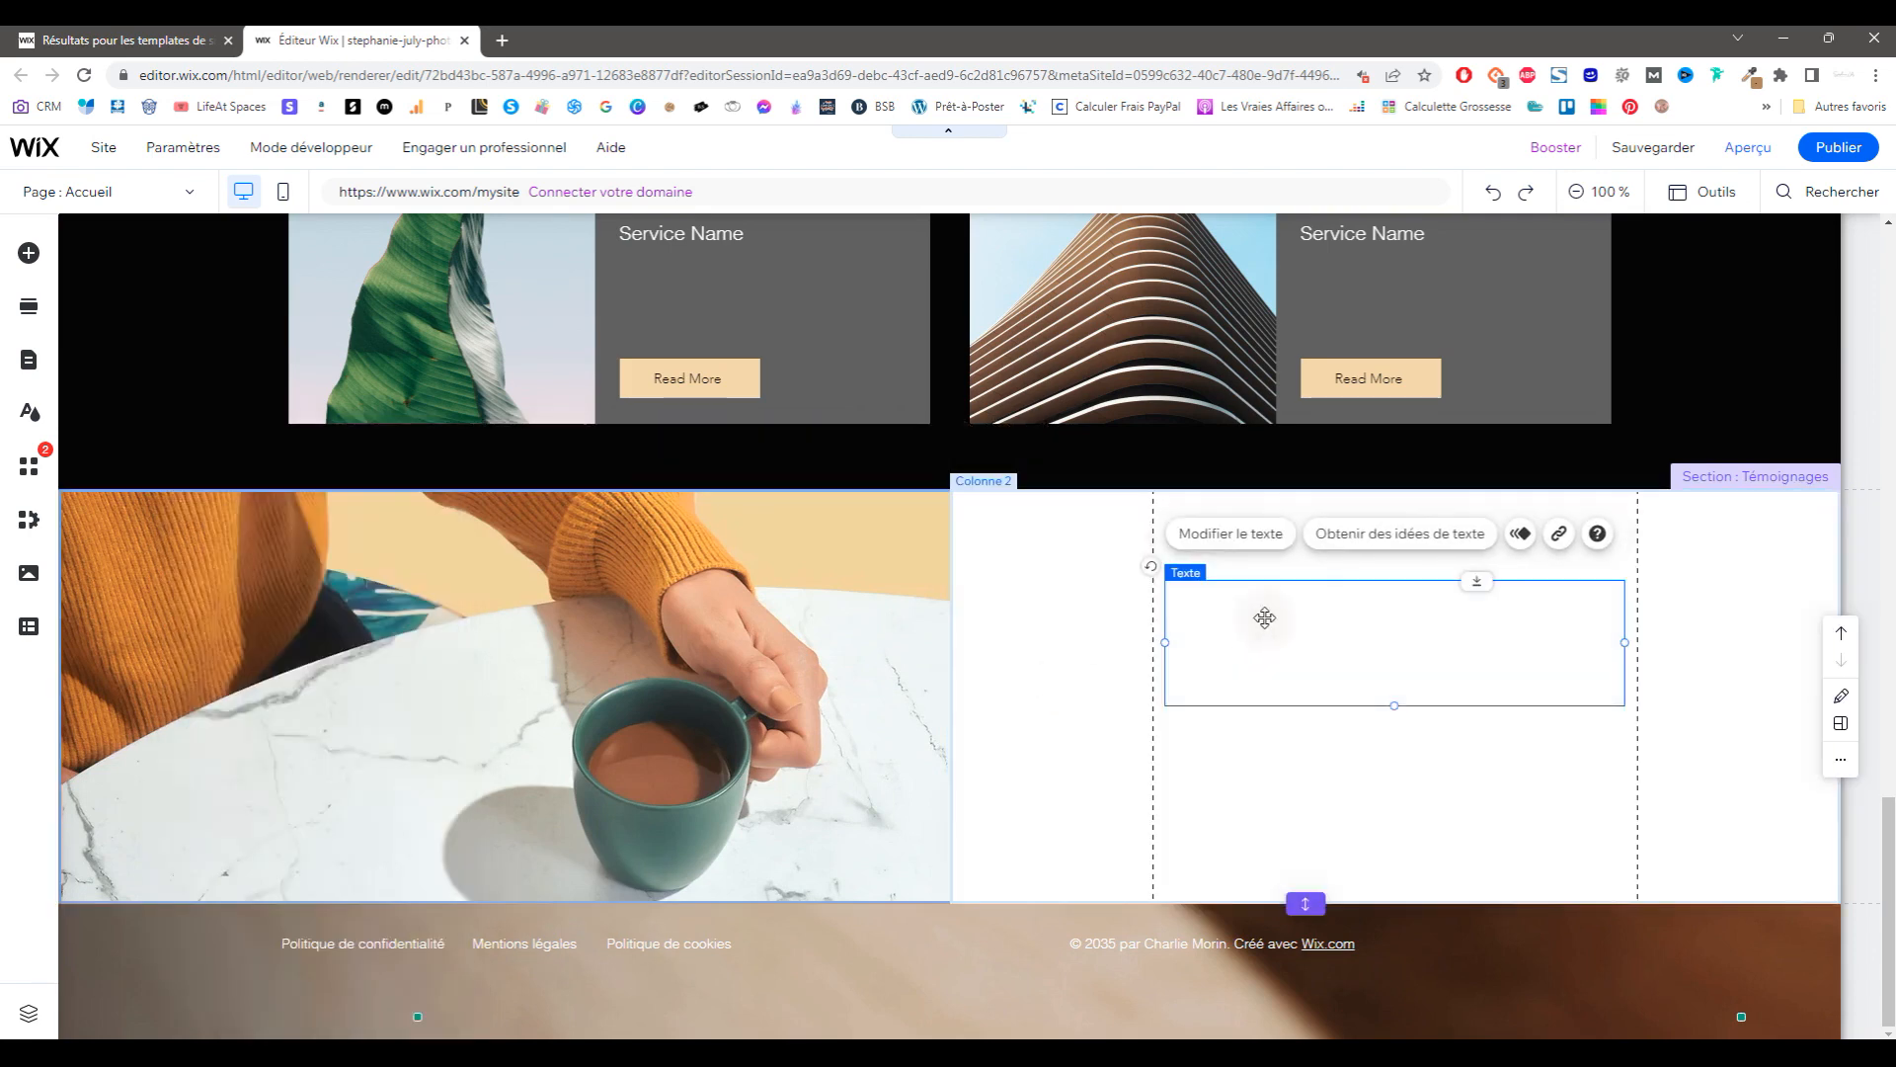
pyautogui.click(1268, 541)
pyautogui.click(1022, 580)
pyautogui.click(889, 424)
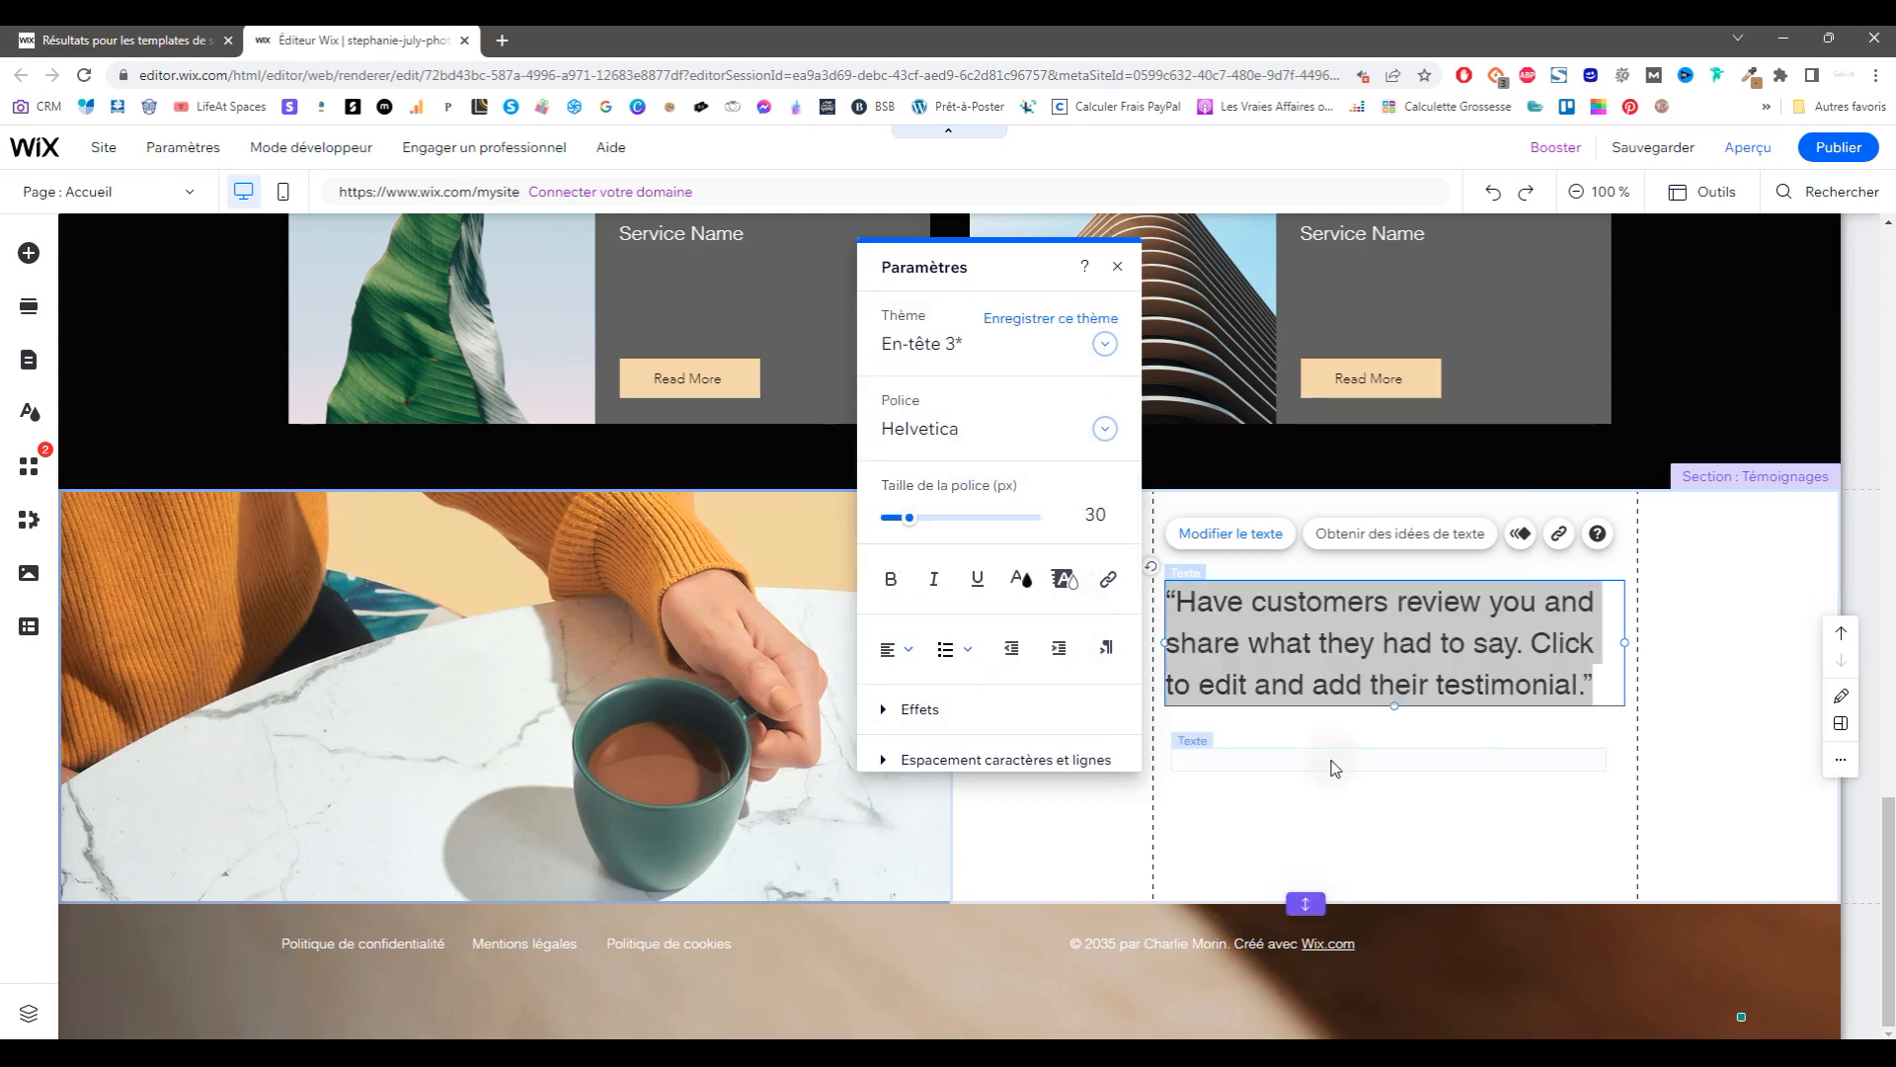
pyautogui.click(1329, 763)
pyautogui.click(1235, 705)
pyautogui.click(1021, 580)
pyautogui.click(888, 424)
pyautogui.click(1274, 830)
pyautogui.click(811, 446)
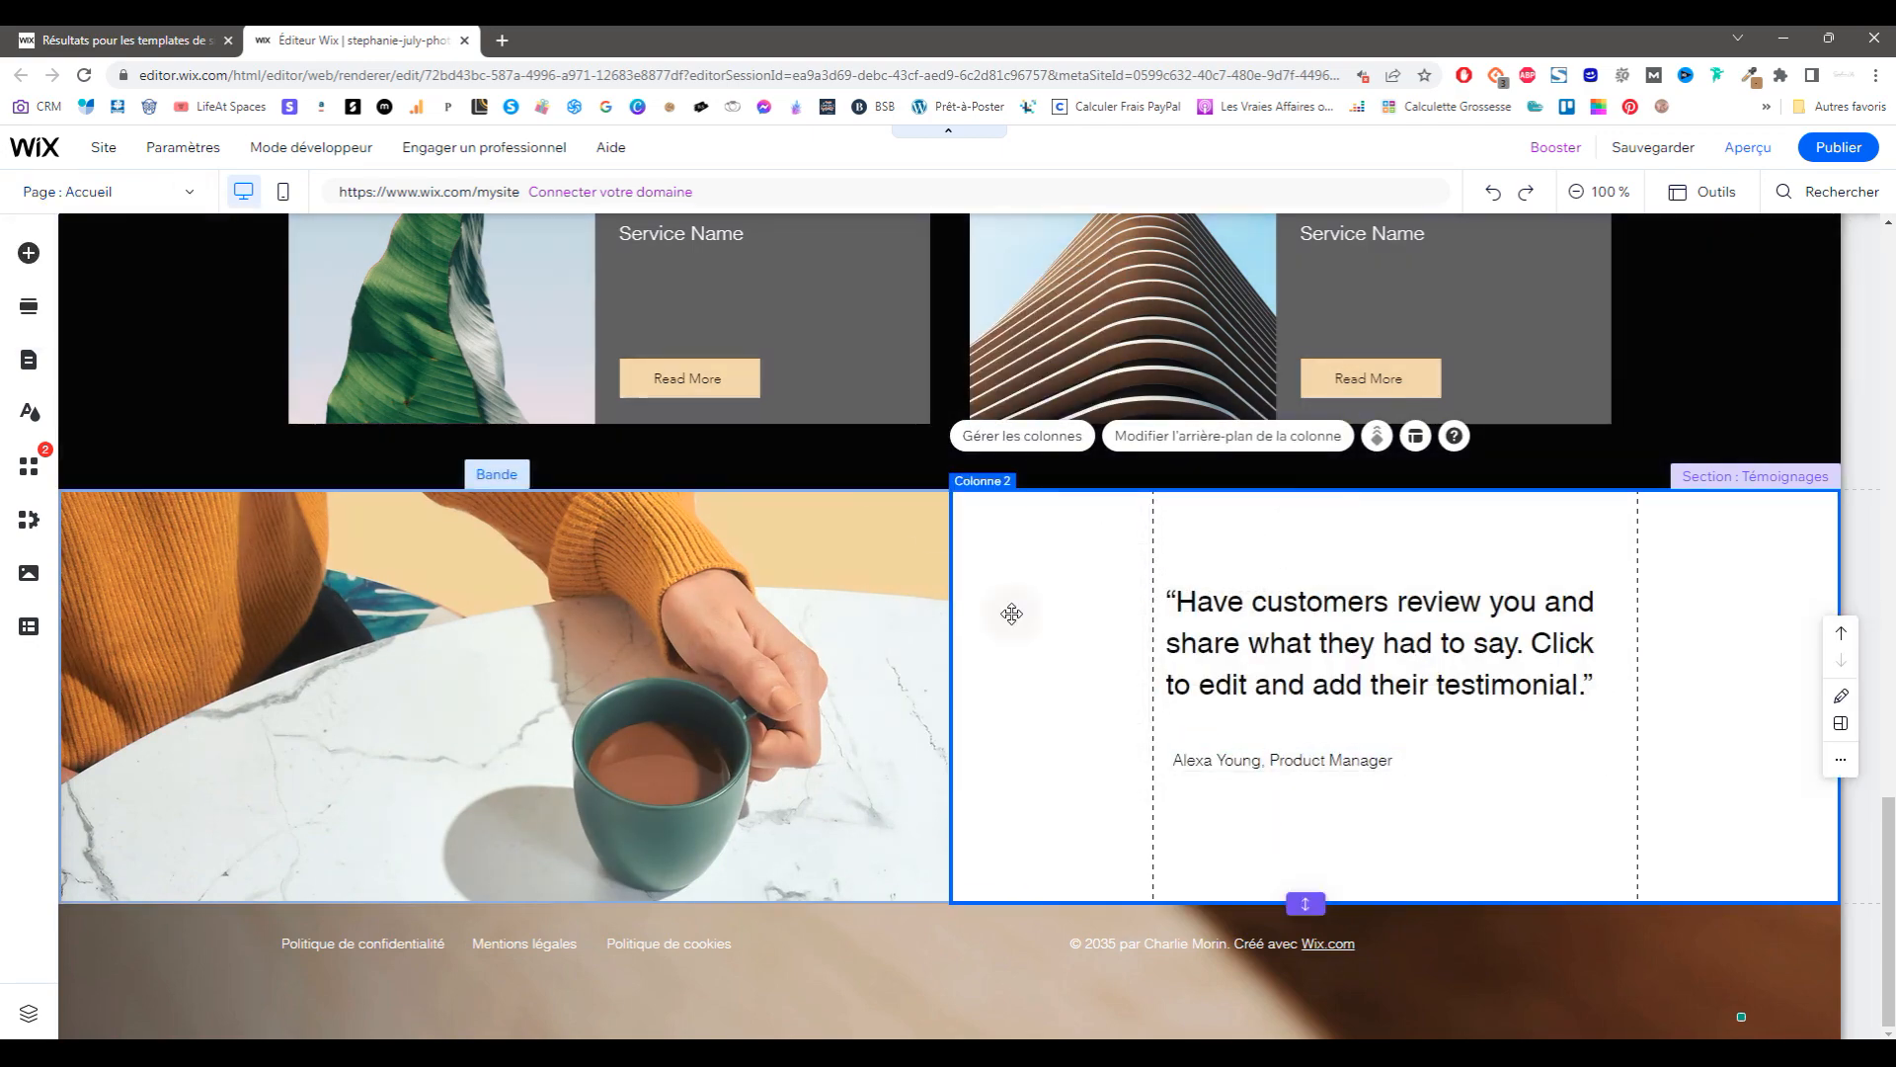
pyautogui.scroll(20, 1011, 614)
pyautogui.scroll(2, 1012, 620)
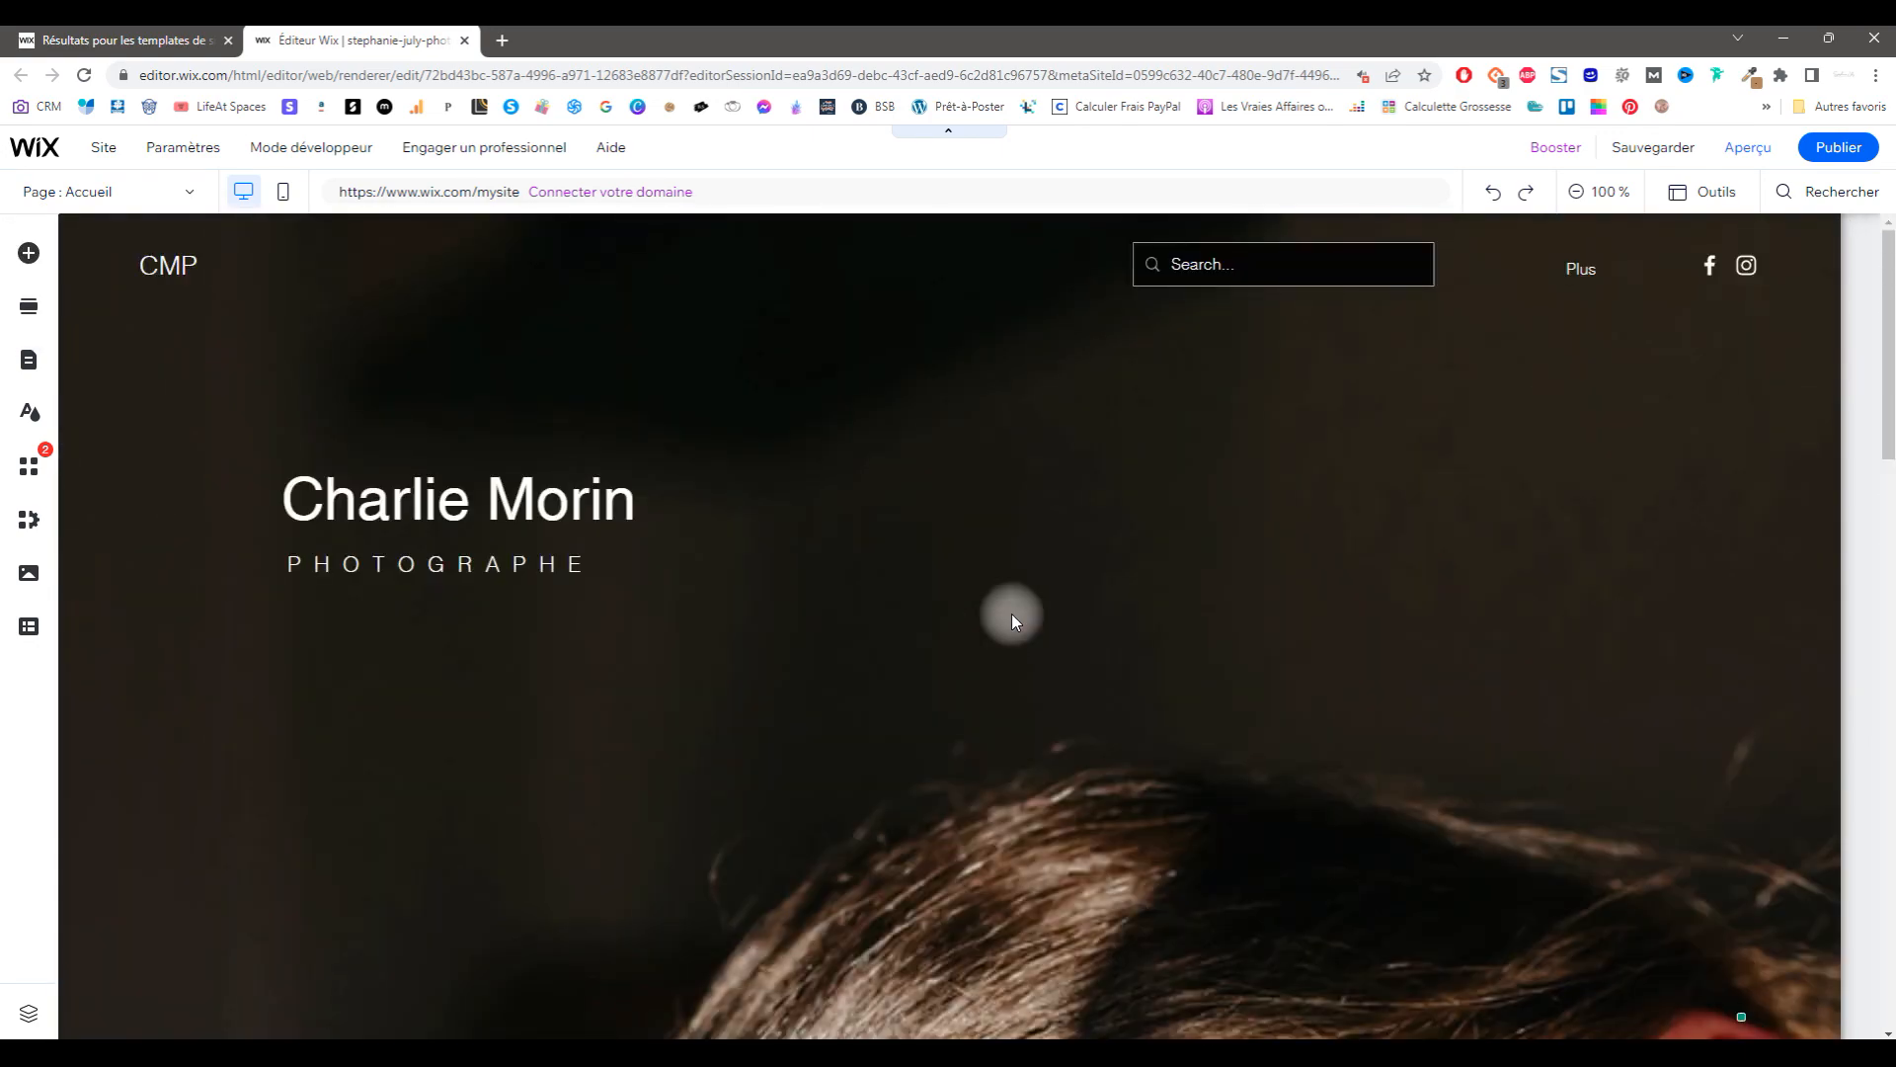
# Step: Delete the search bar from the header
pyautogui.click(1784, 242)
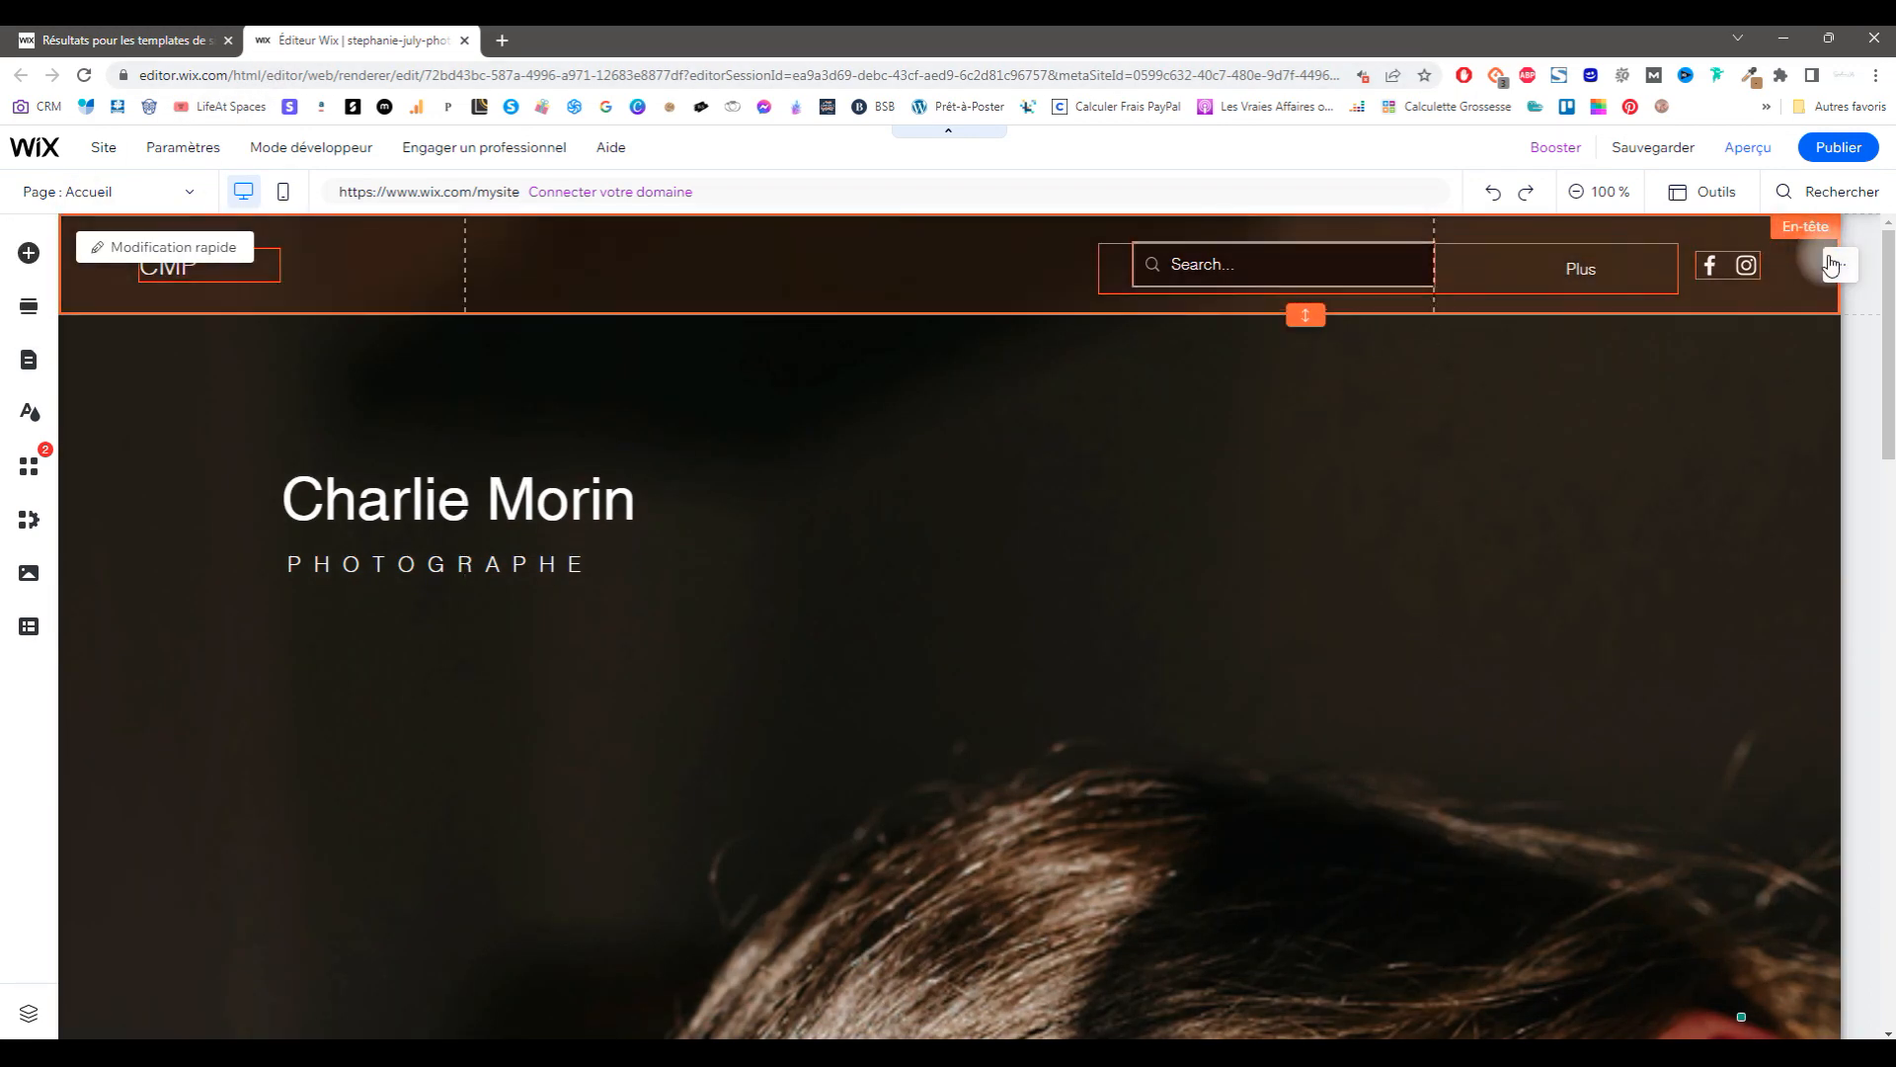
pyautogui.click(1839, 263)
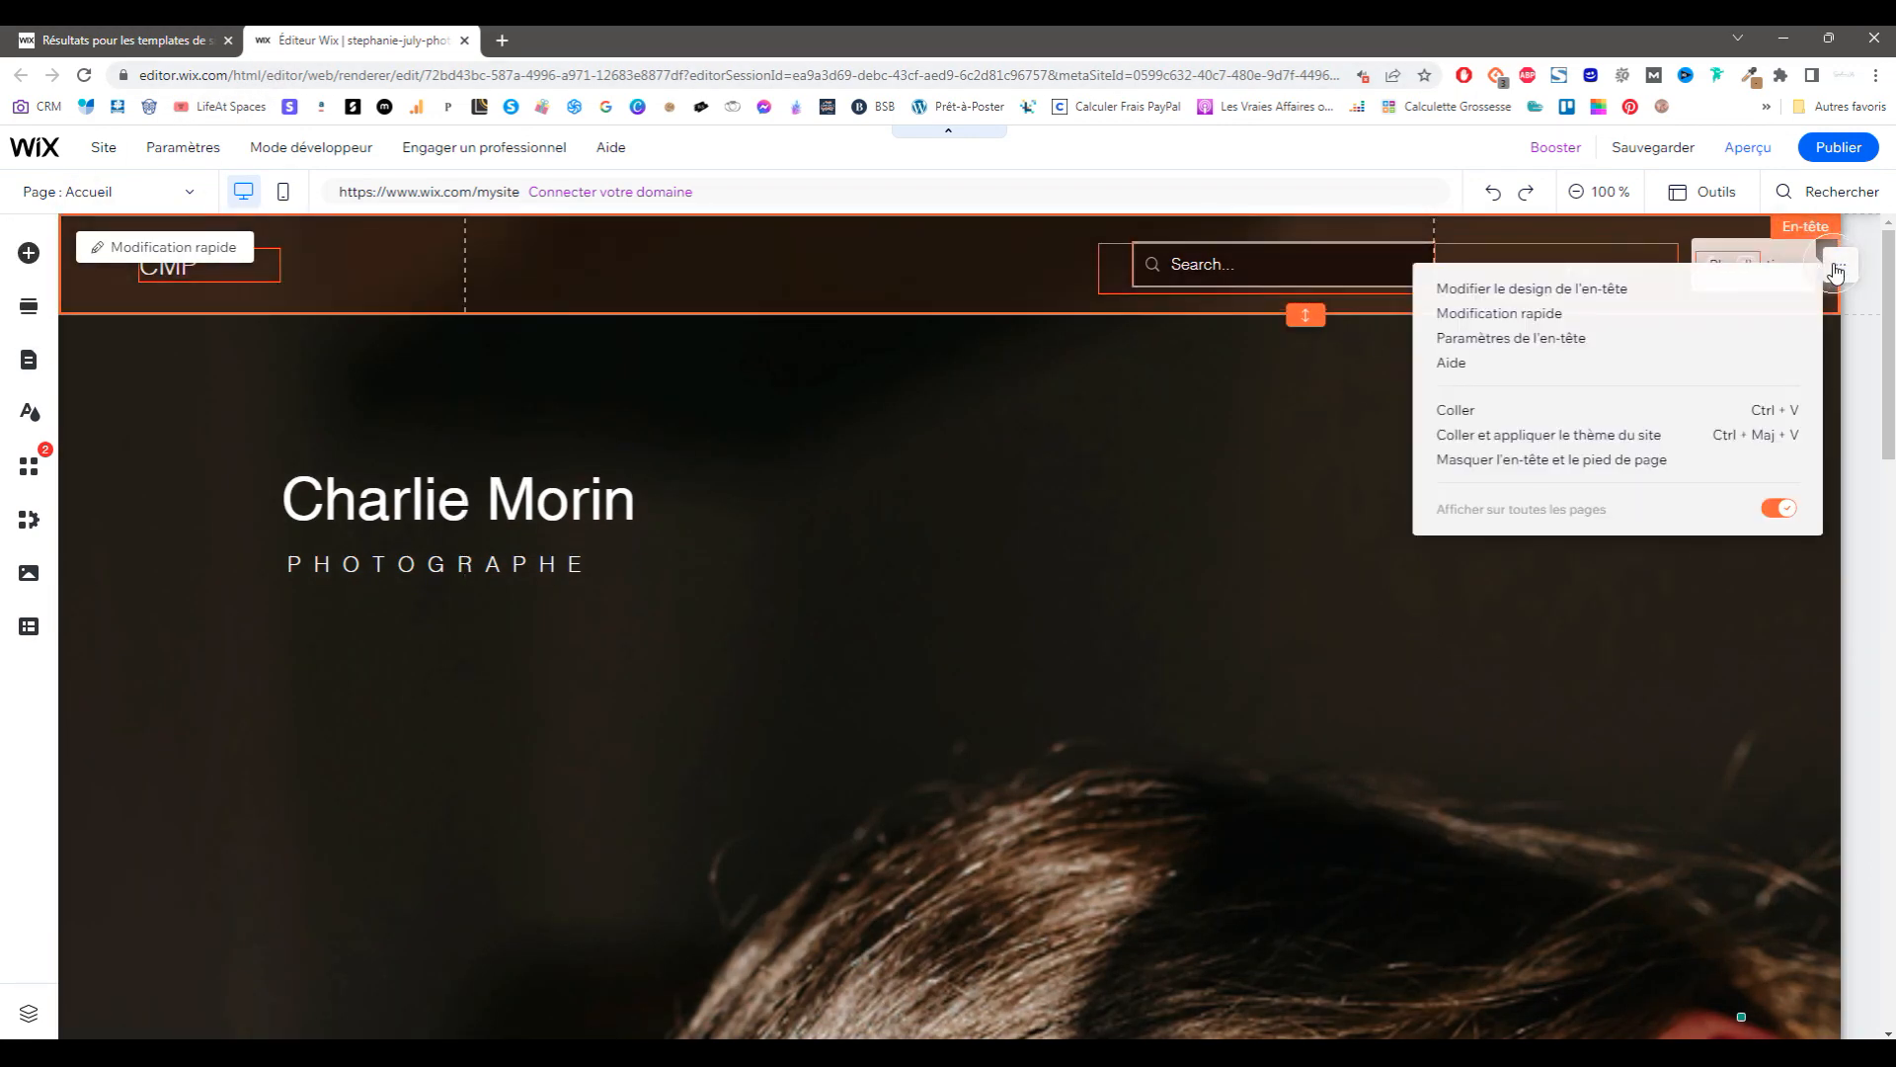
pyautogui.click(1631, 289)
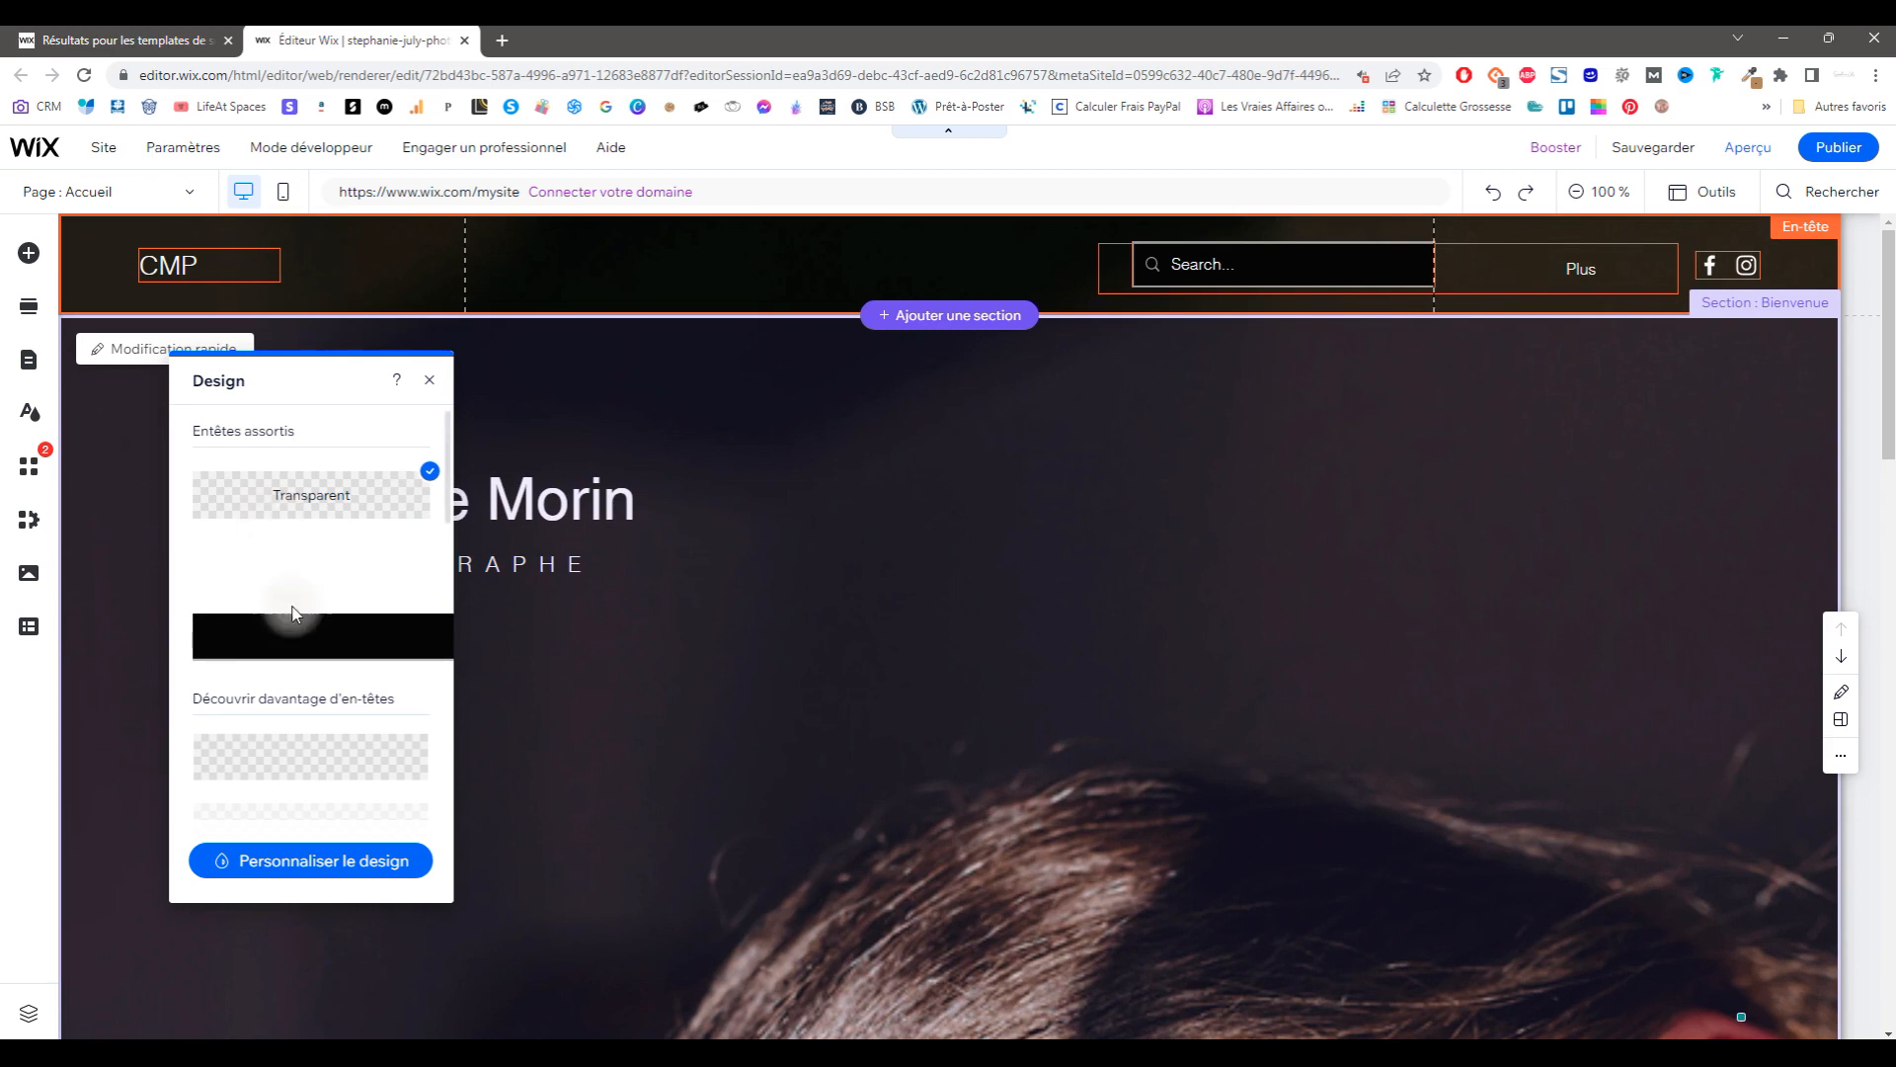
pyautogui.click(1567, 386)
pyautogui.rightClick(1324, 258)
pyautogui.click(1399, 644)
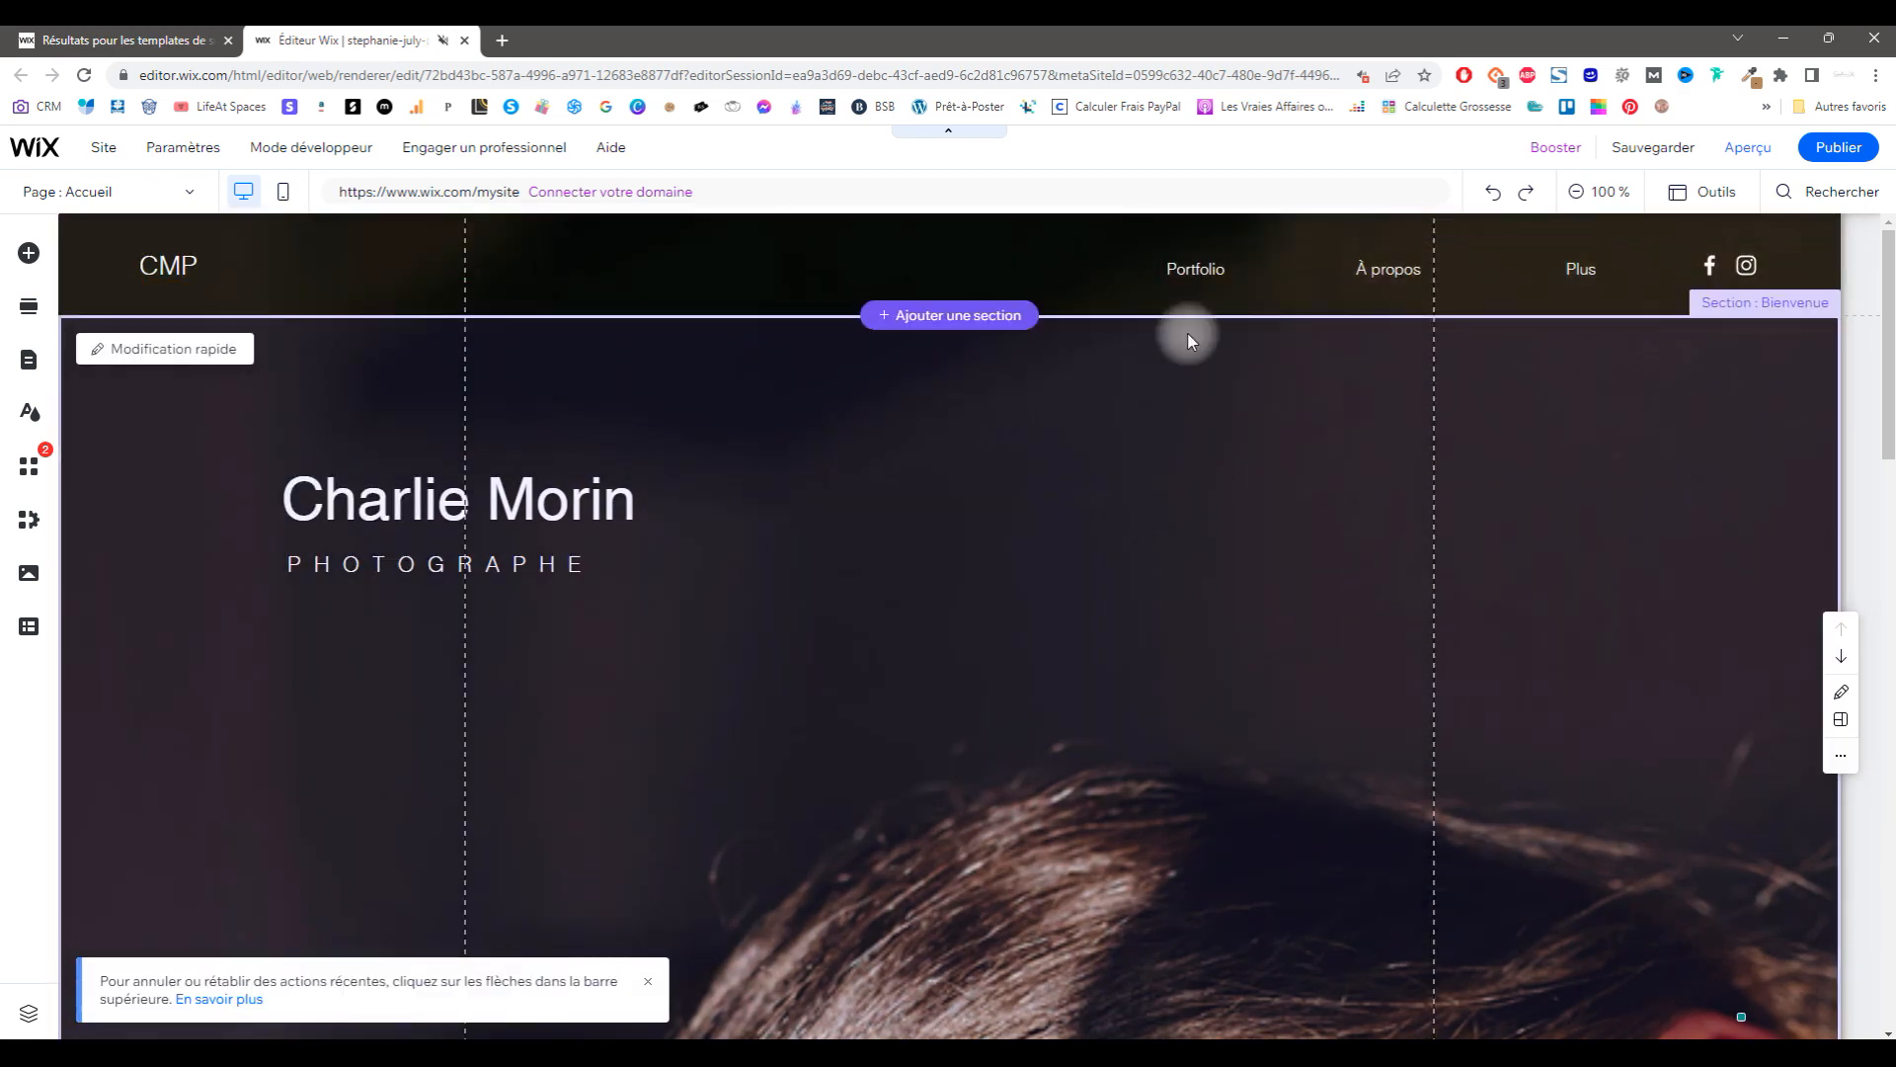
# Step: Delete the header strip's second column
pyautogui.click(1198, 267)
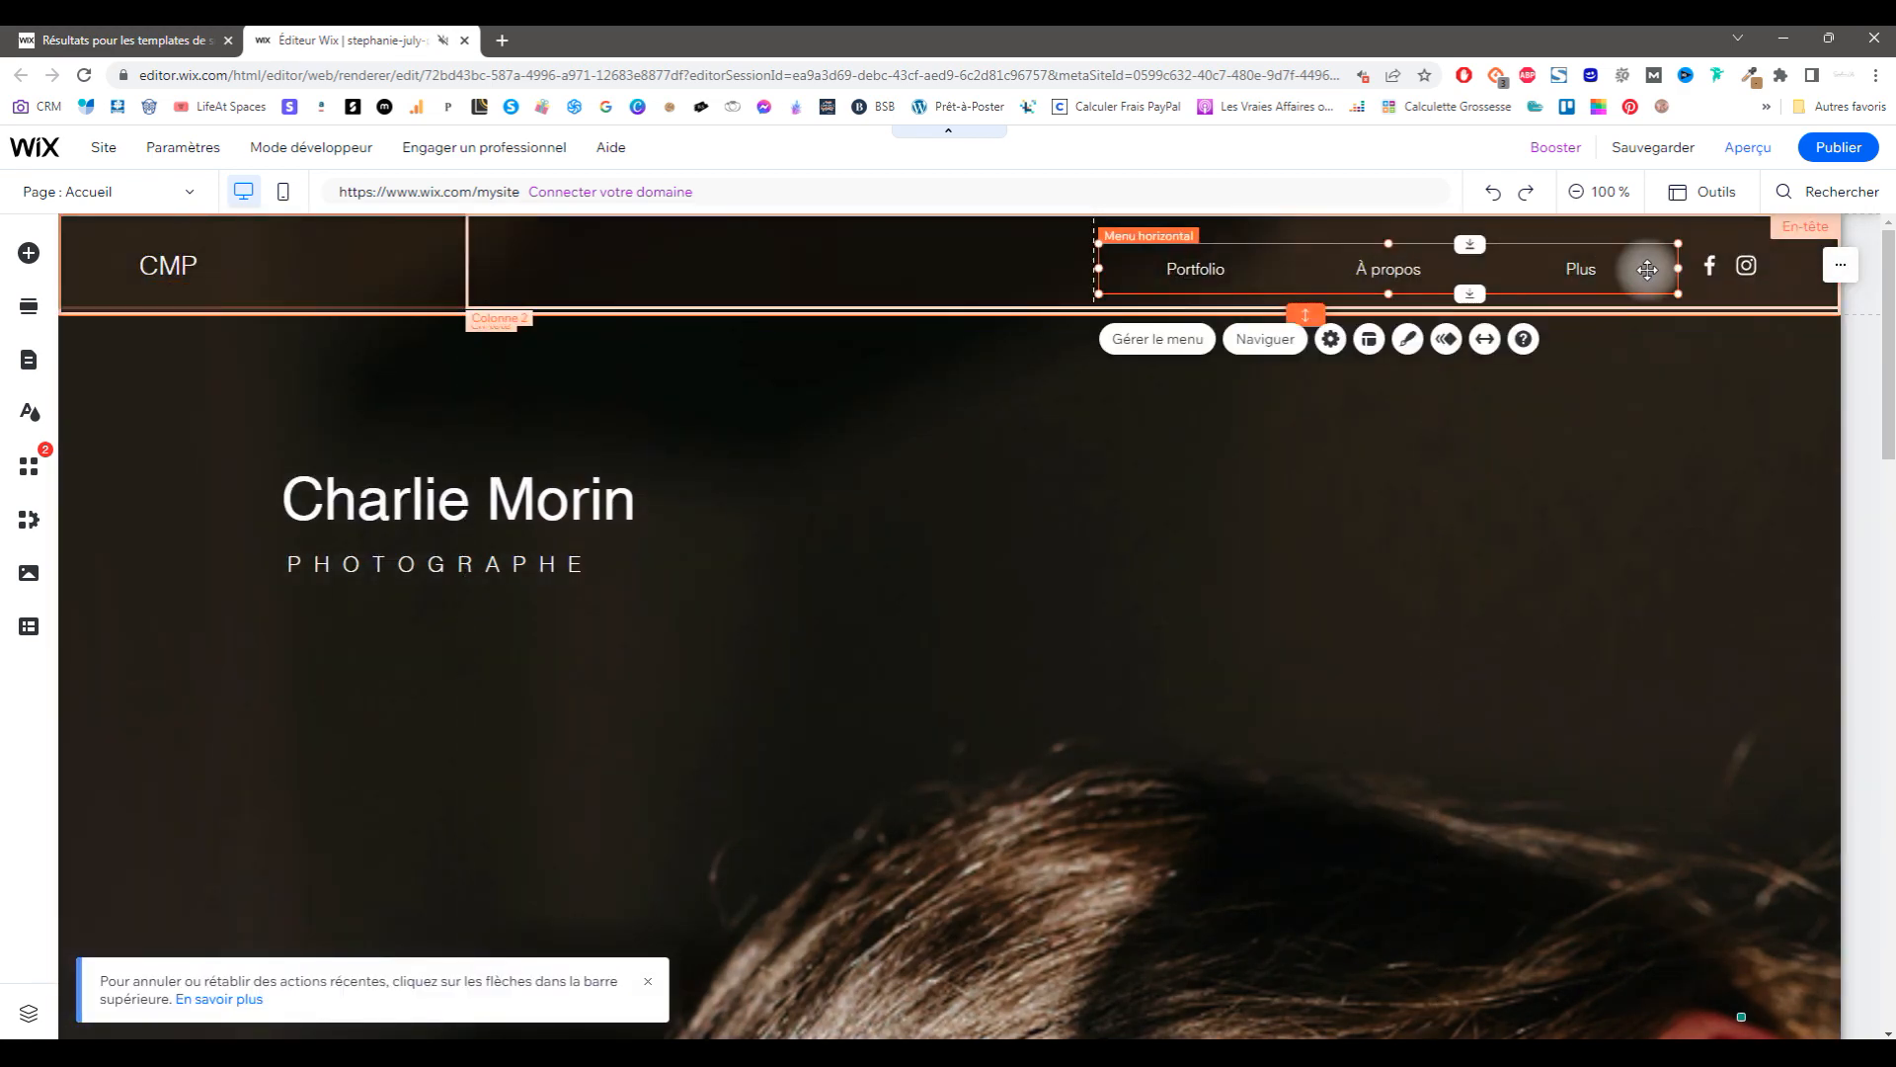
pyautogui.moveTo(1099, 268)
pyautogui.mouseDown()
pyautogui.moveTo(246, 300)
pyautogui.moveTo(1103, 271)
pyautogui.mouseUp()
pyautogui.click(1092, 271)
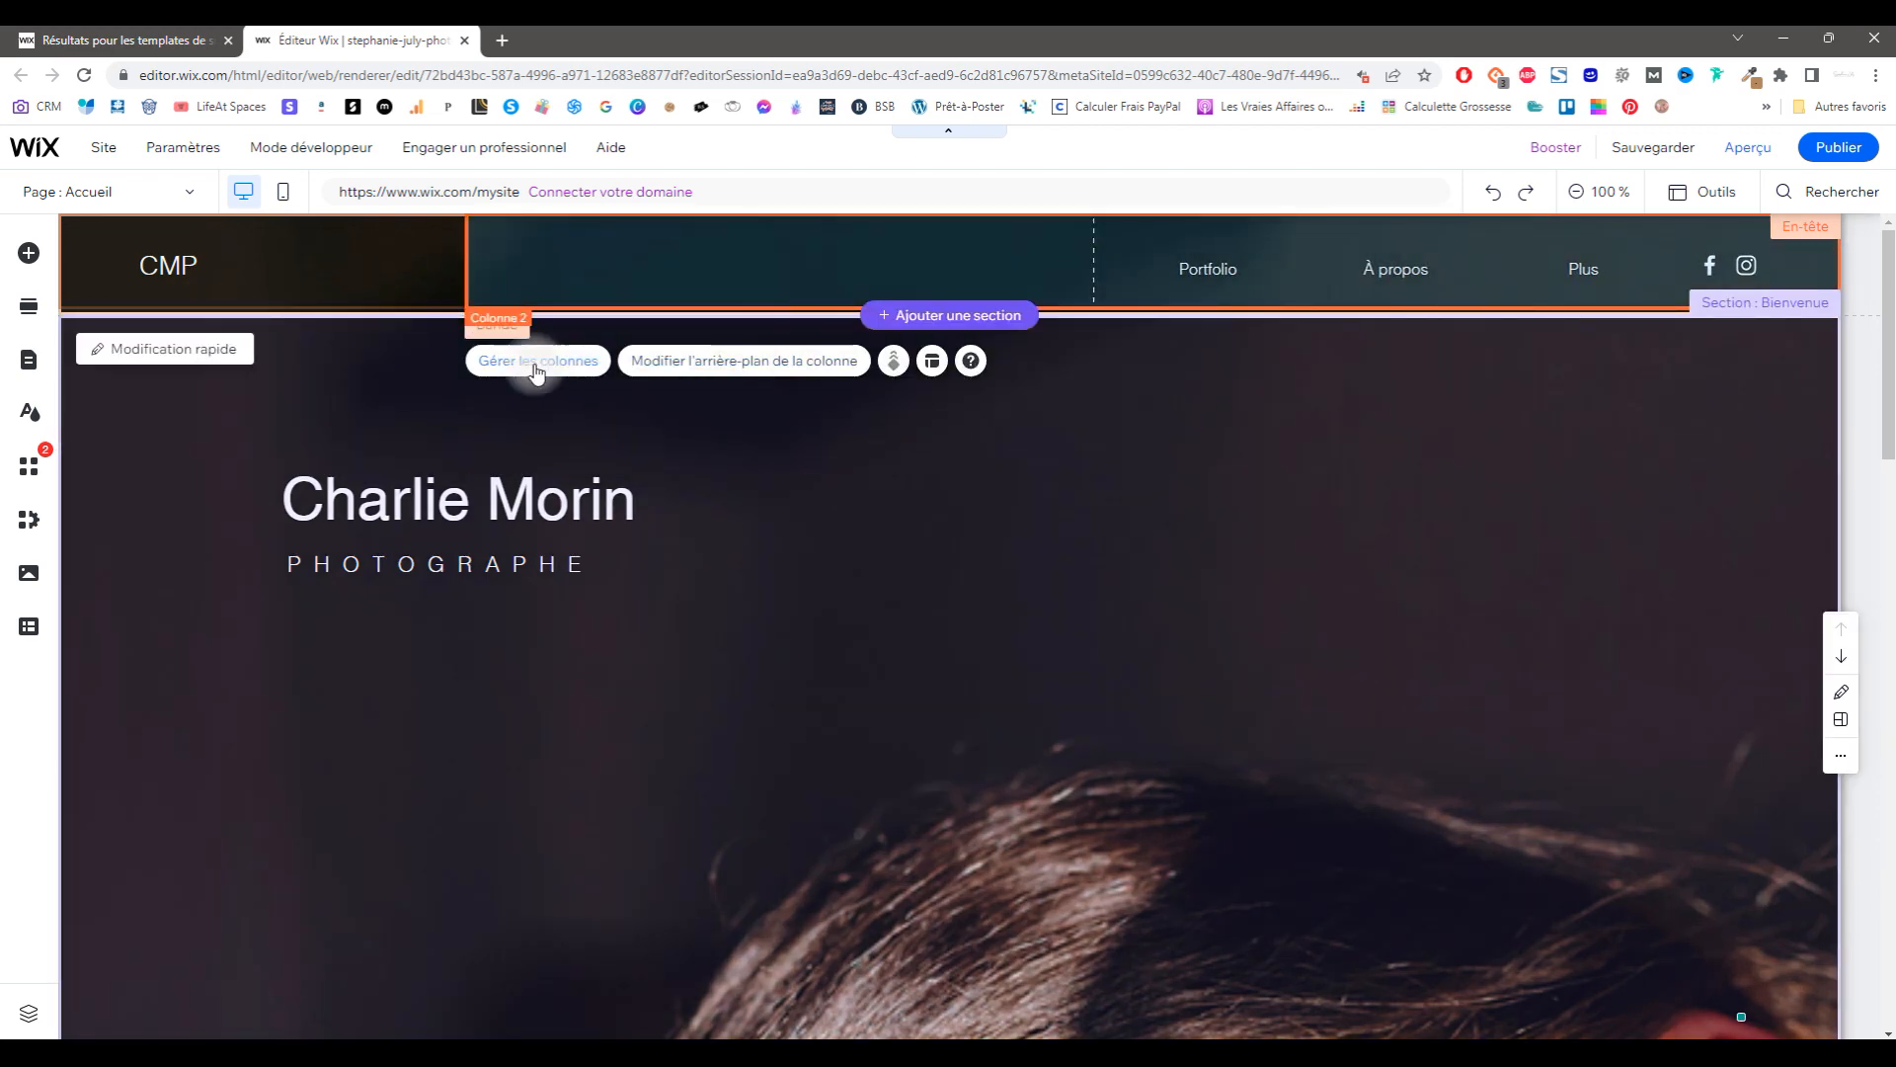
pyautogui.click(536, 368)
pyautogui.click(351, 694)
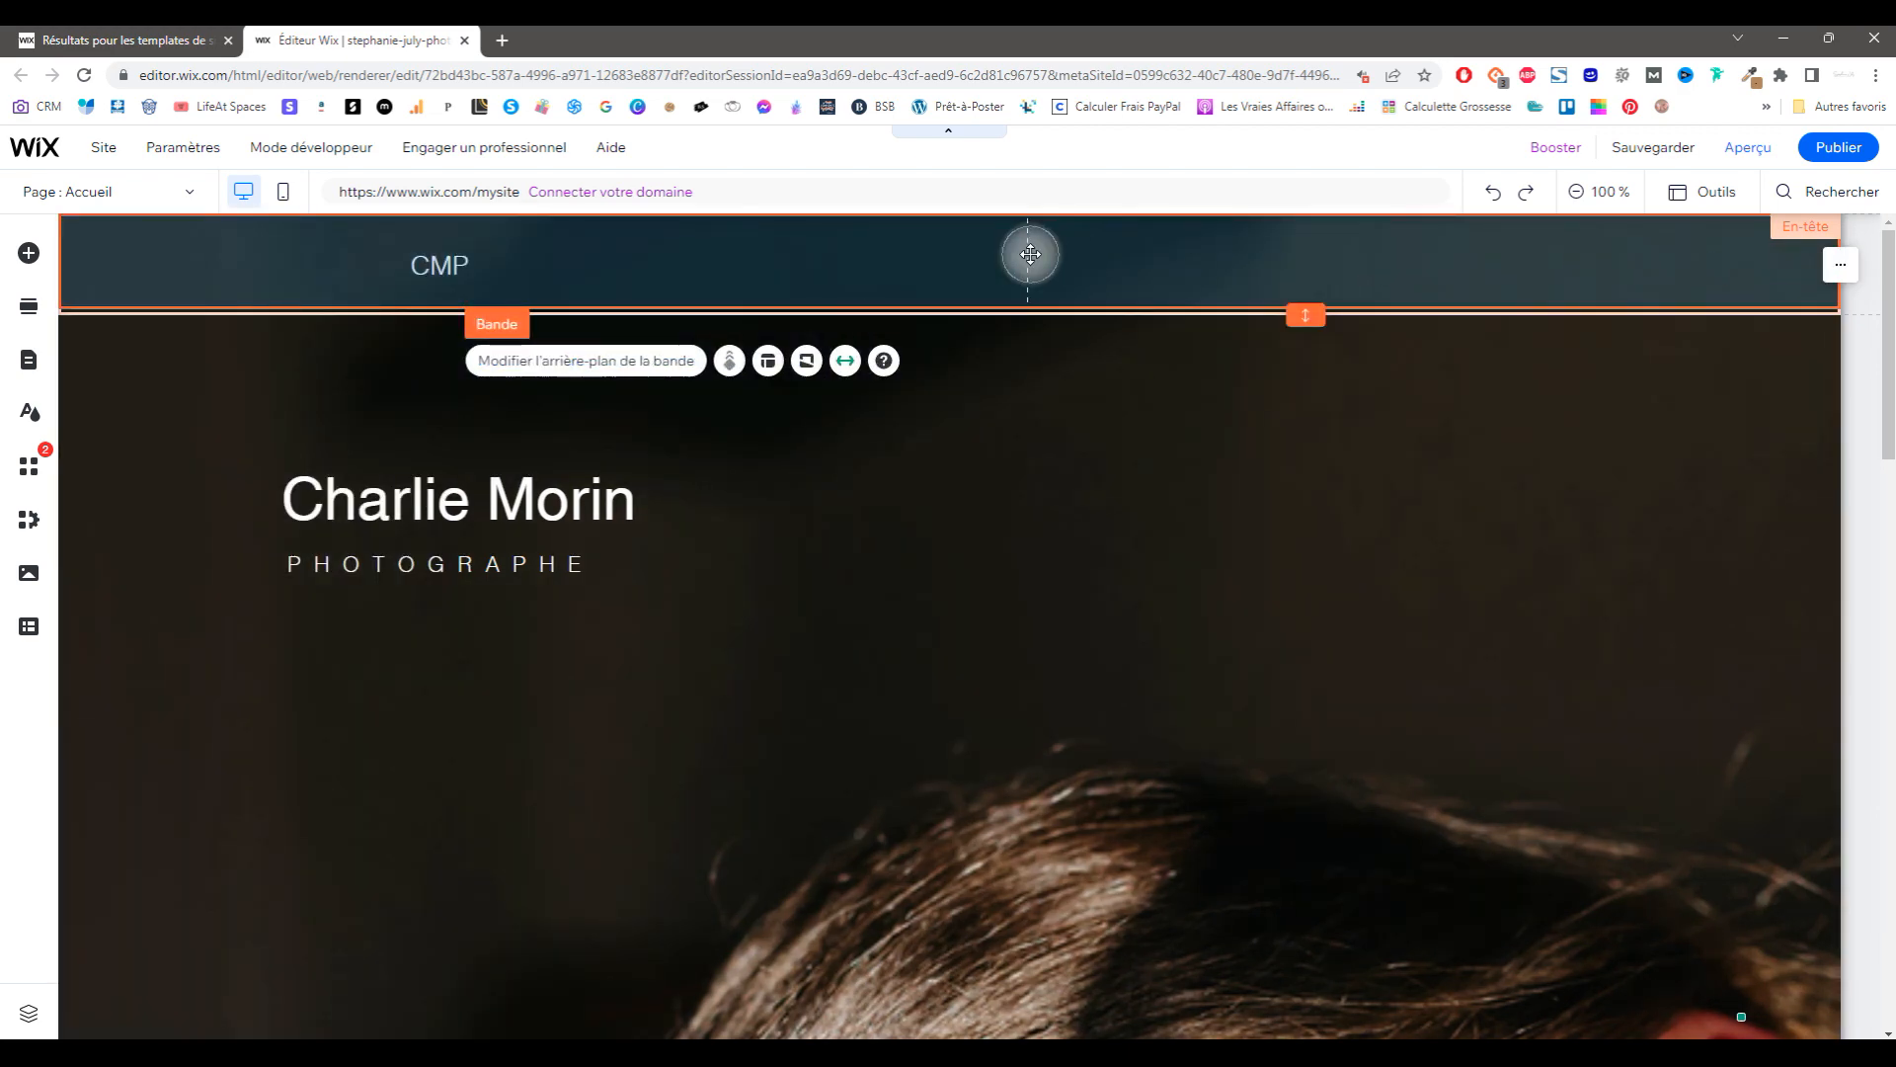
pyautogui.click(767, 361)
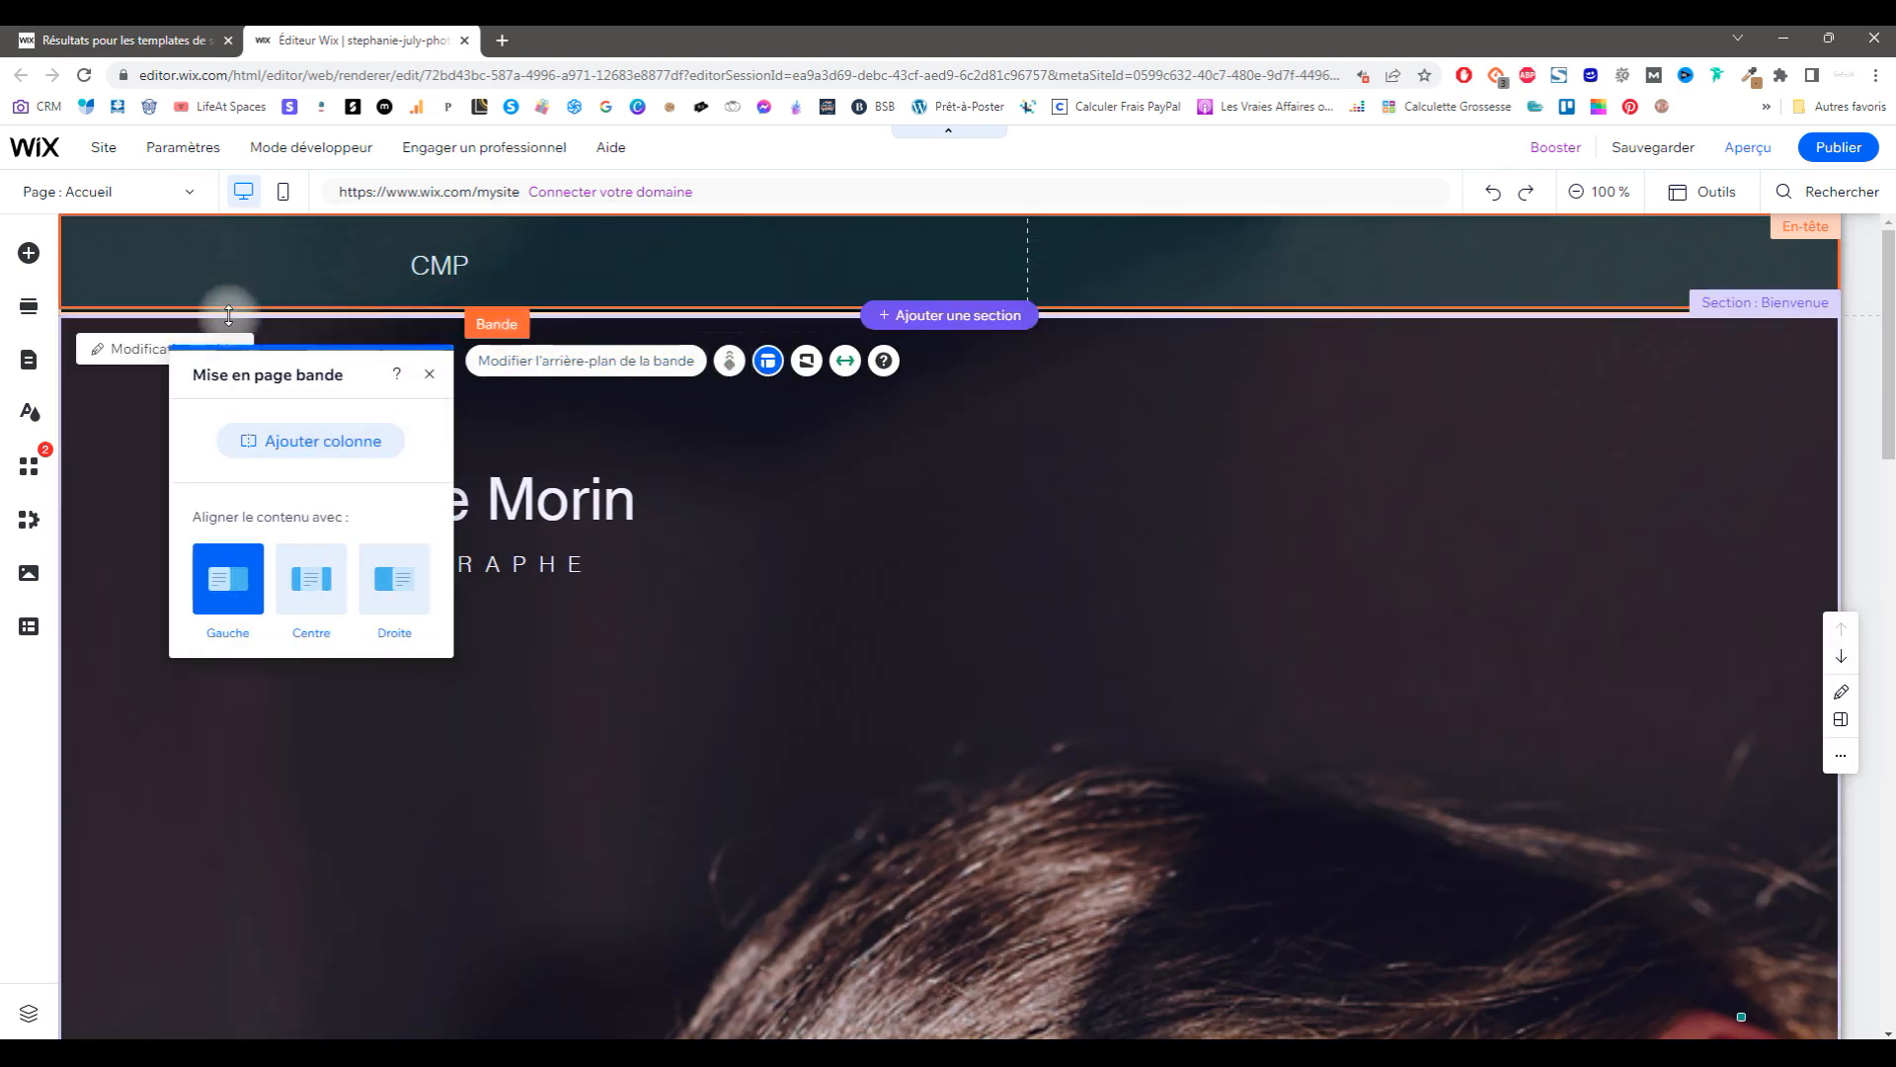
# Step: Place a horizontal menu listing Portfolio, À propos, Albums, Contact, Réservation en ligne, Blog in the header
pyautogui.click(17, 259)
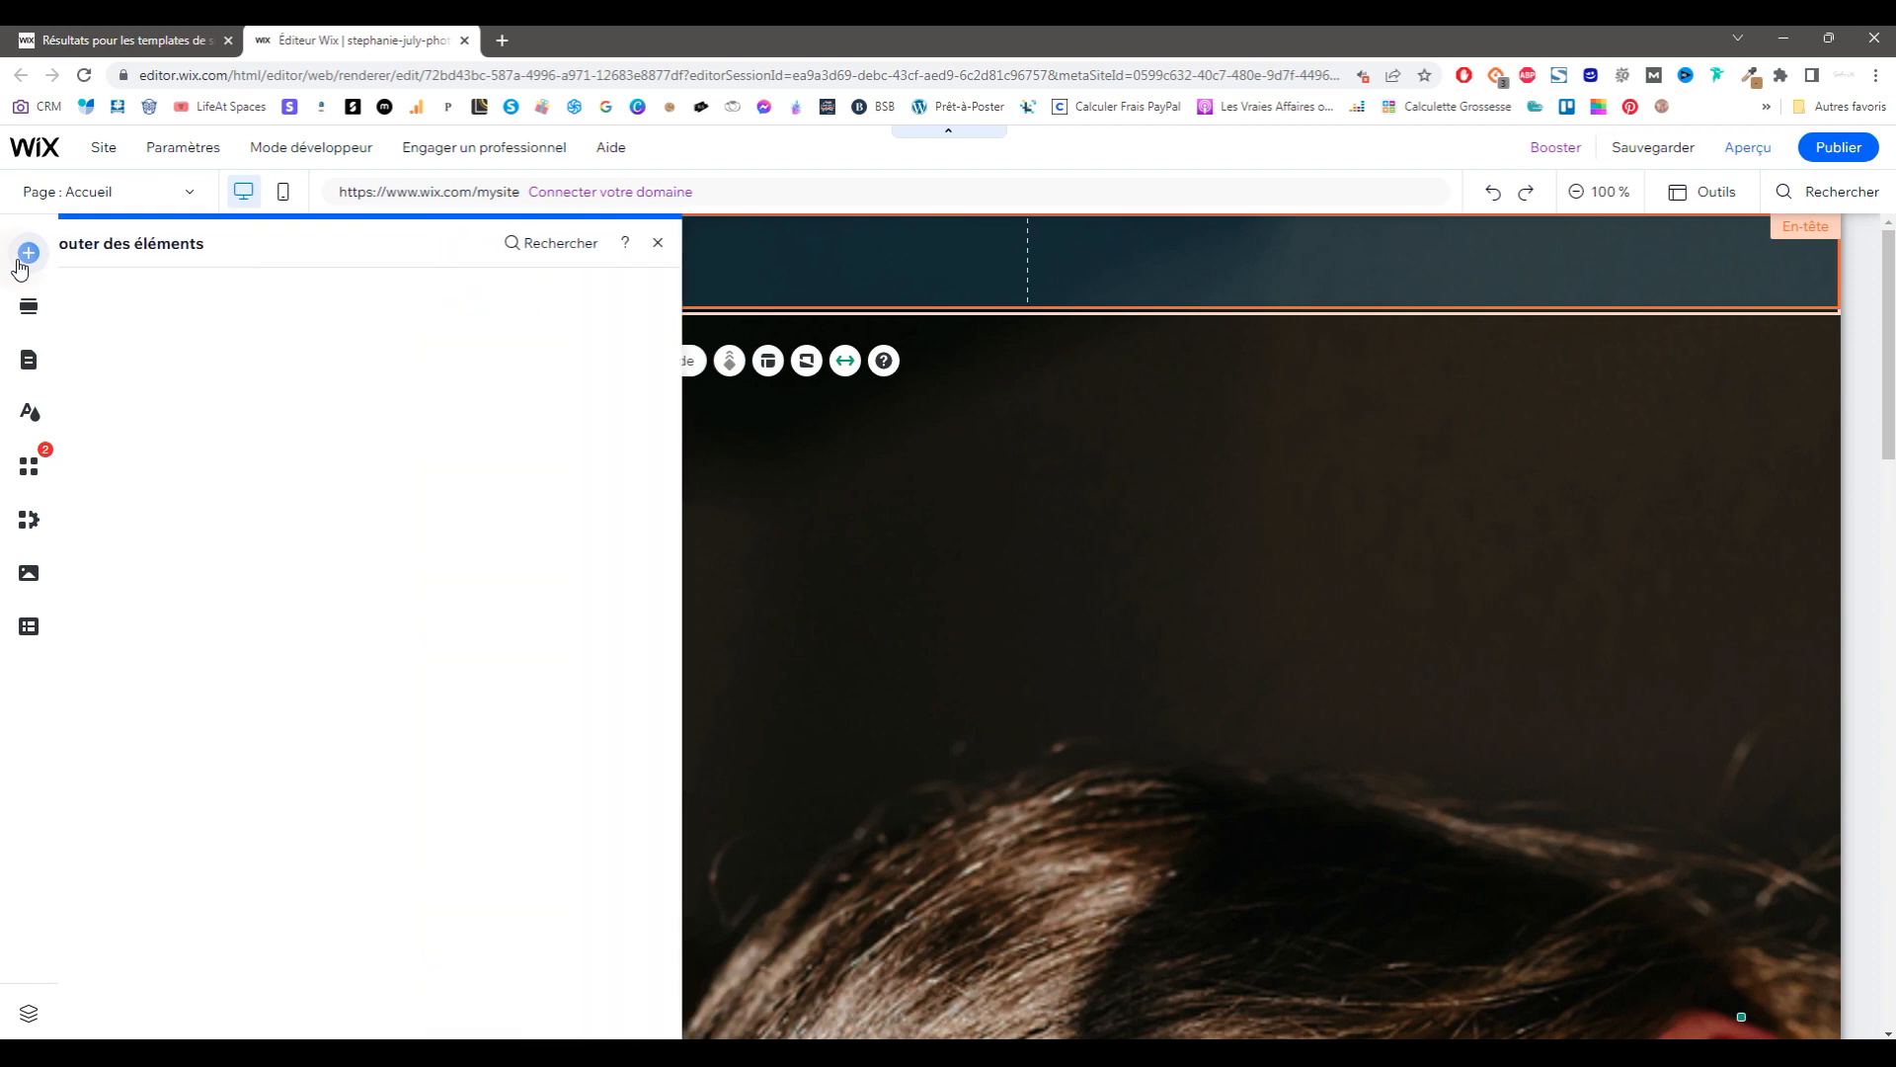
pyautogui.click(129, 523)
pyautogui.moveTo(555, 419); pyautogui.dragTo(1363, 258)
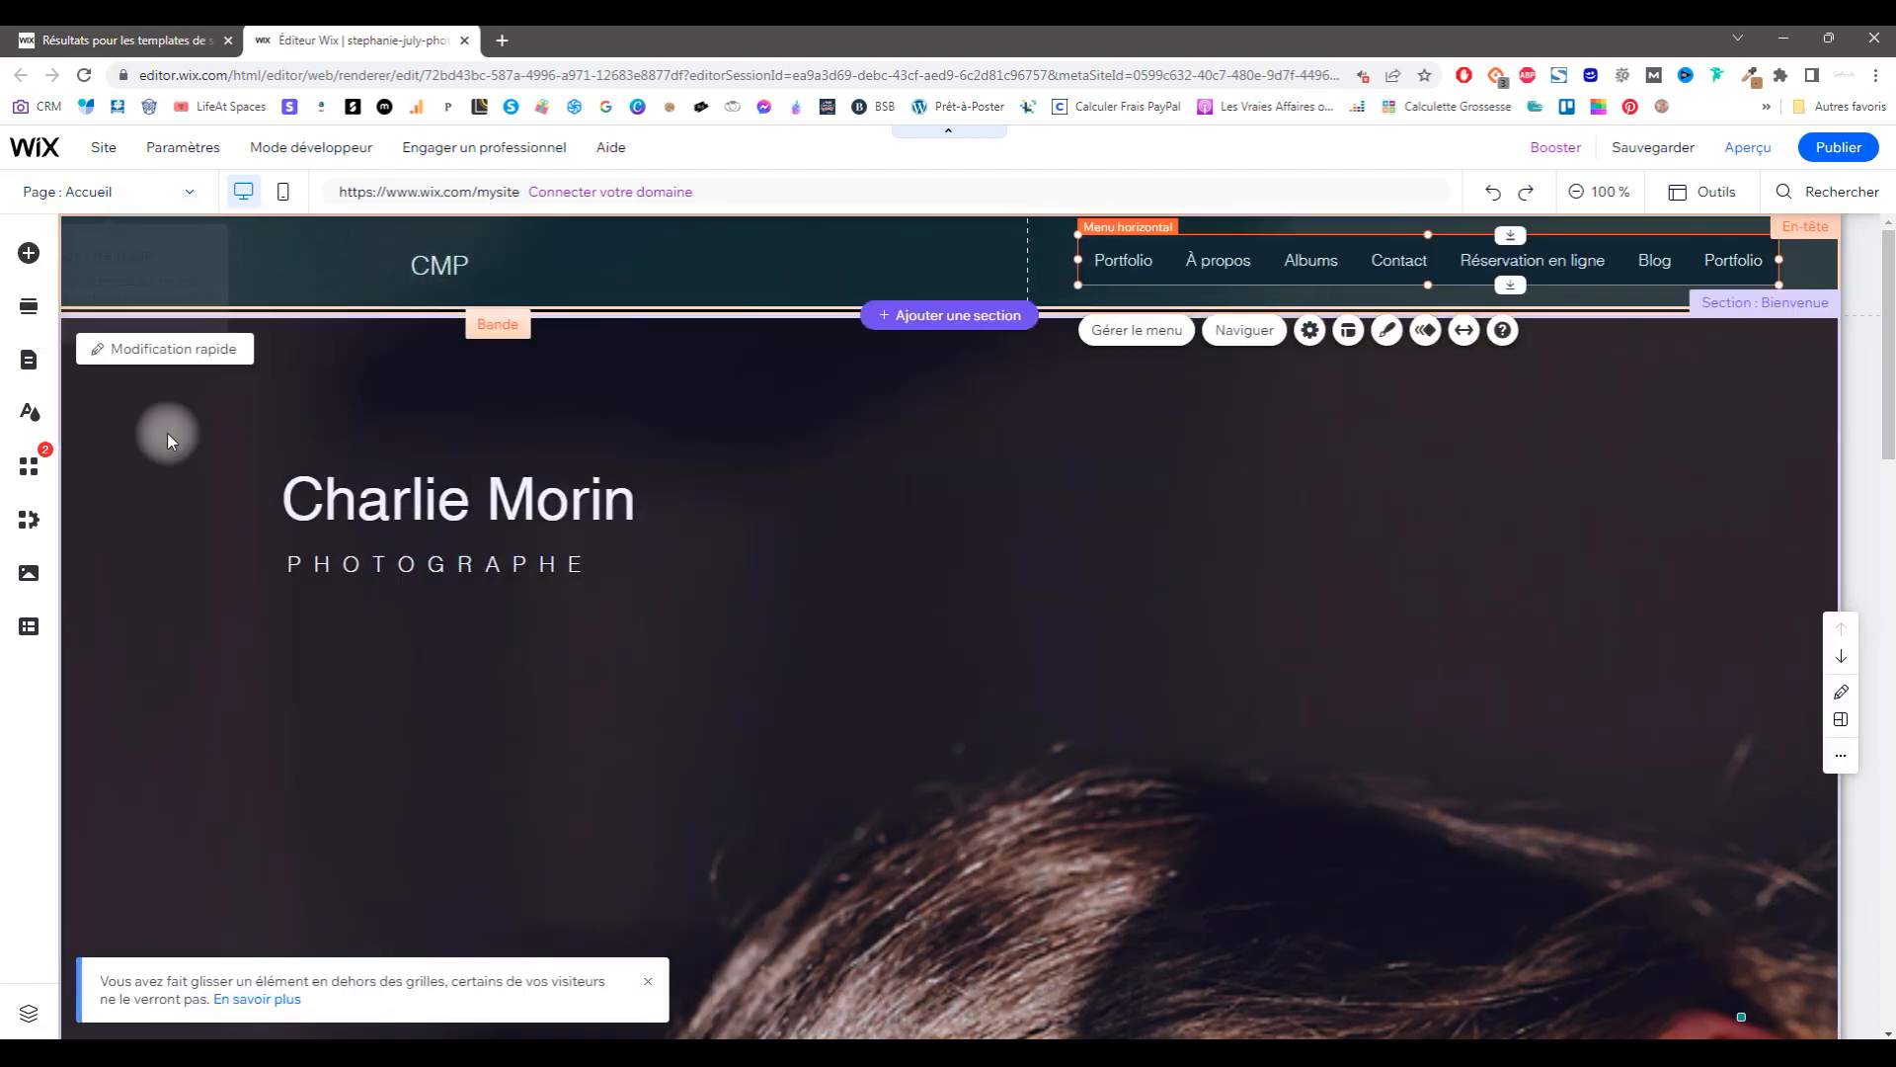
pyautogui.click(104, 147)
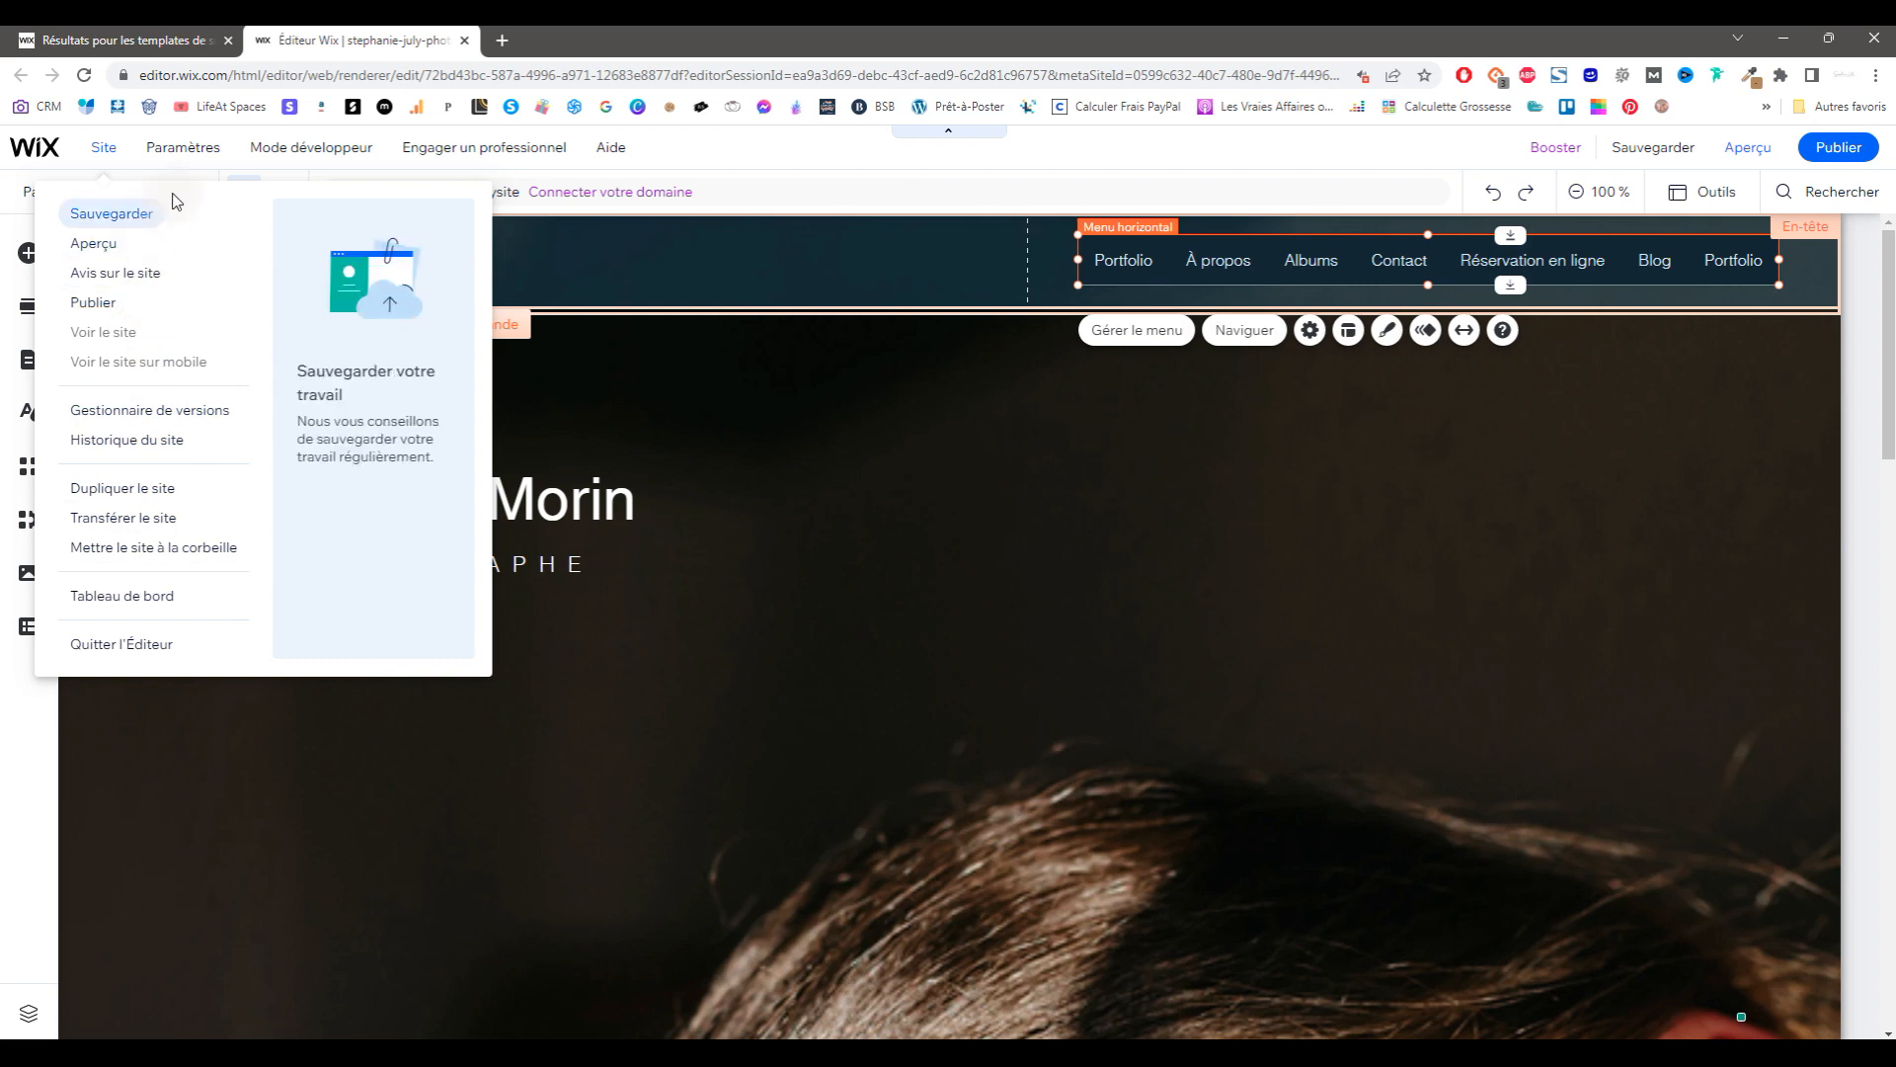
pyautogui.moveTo(210, 147)
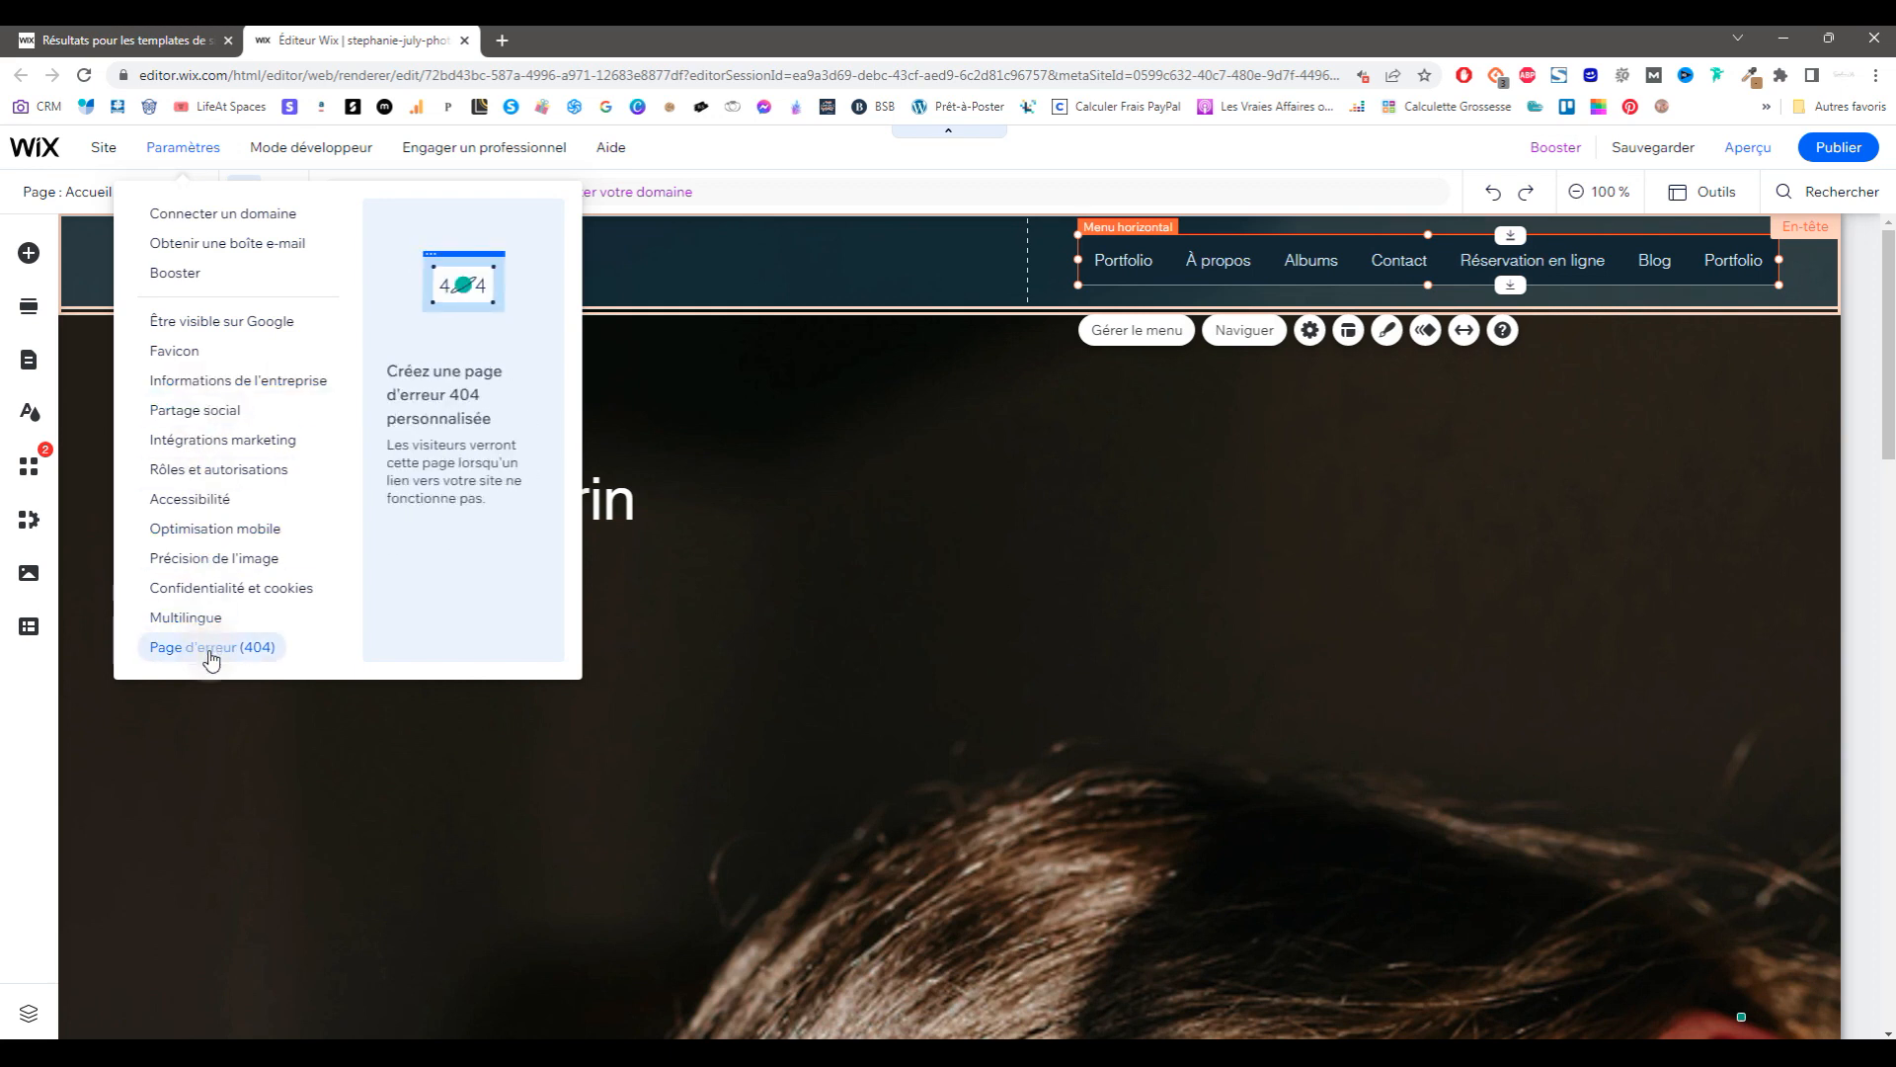
pyautogui.moveTo(286, 143)
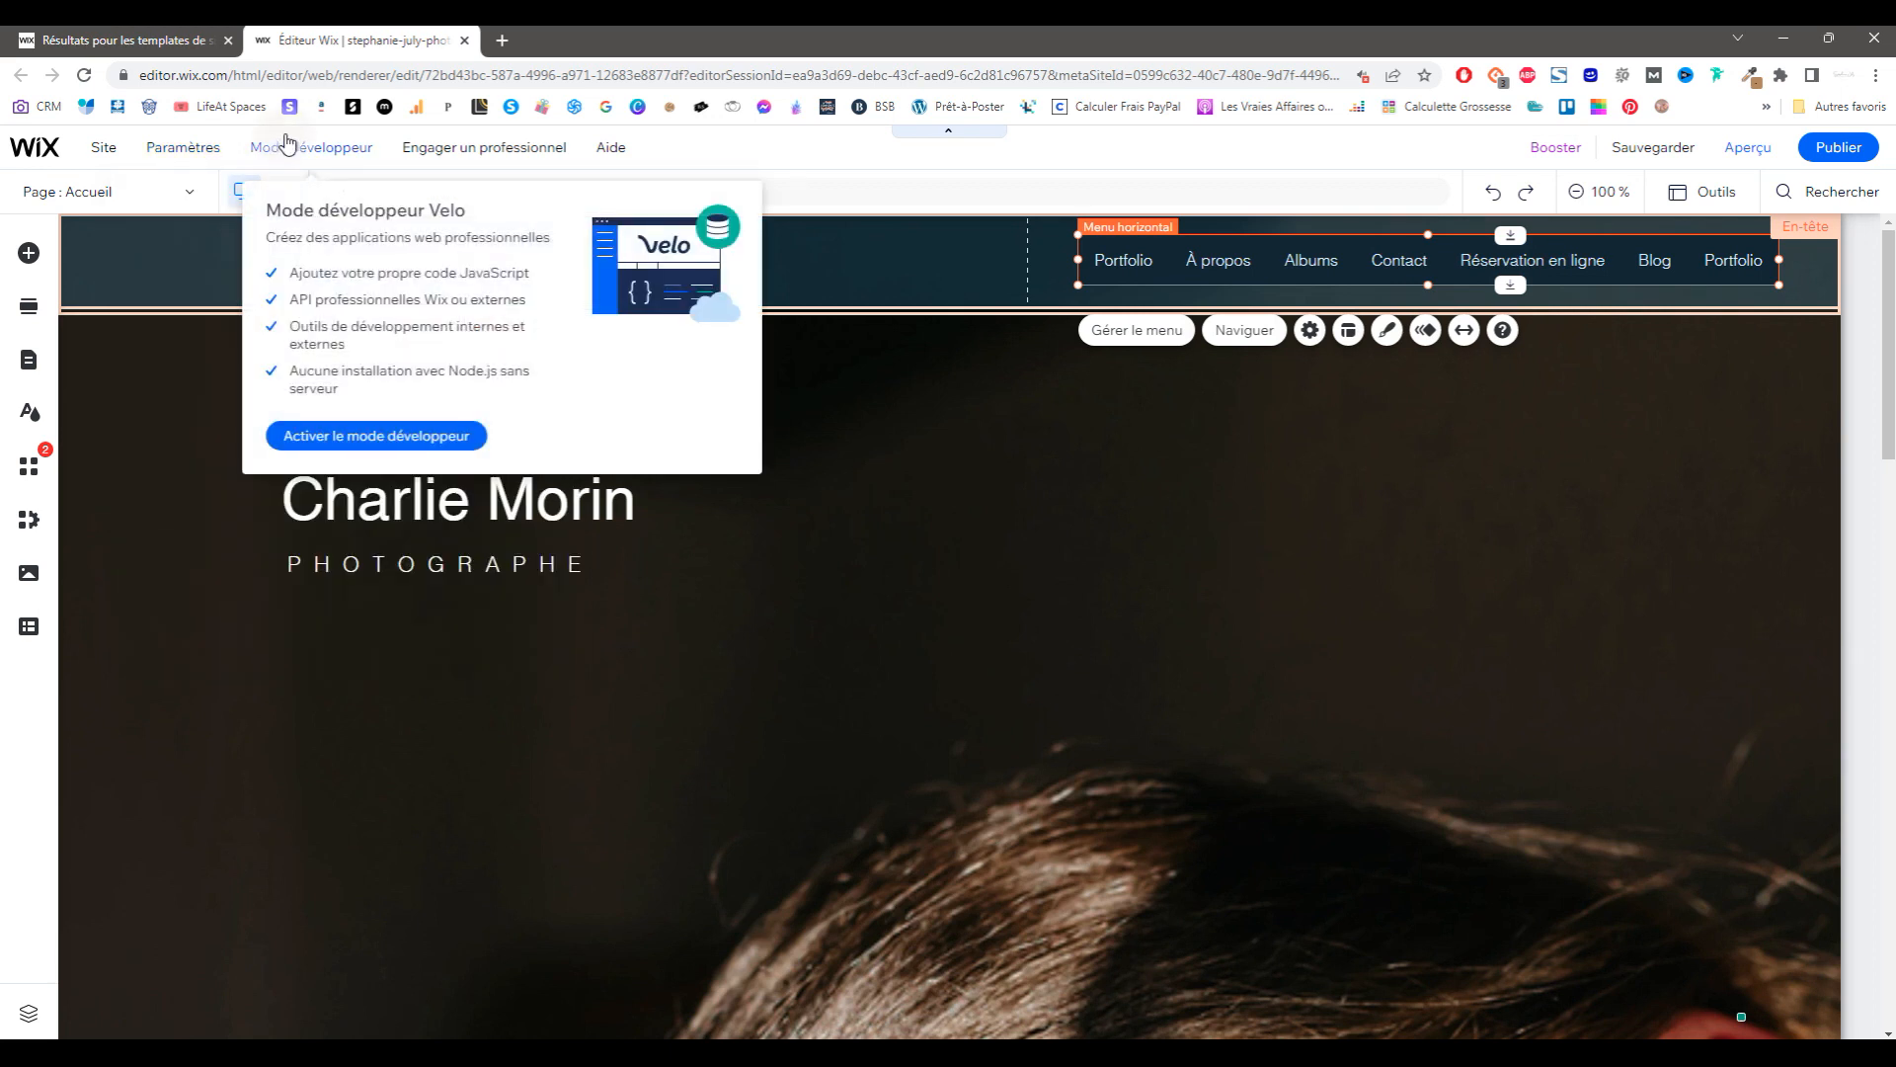
pyautogui.click(378, 436)
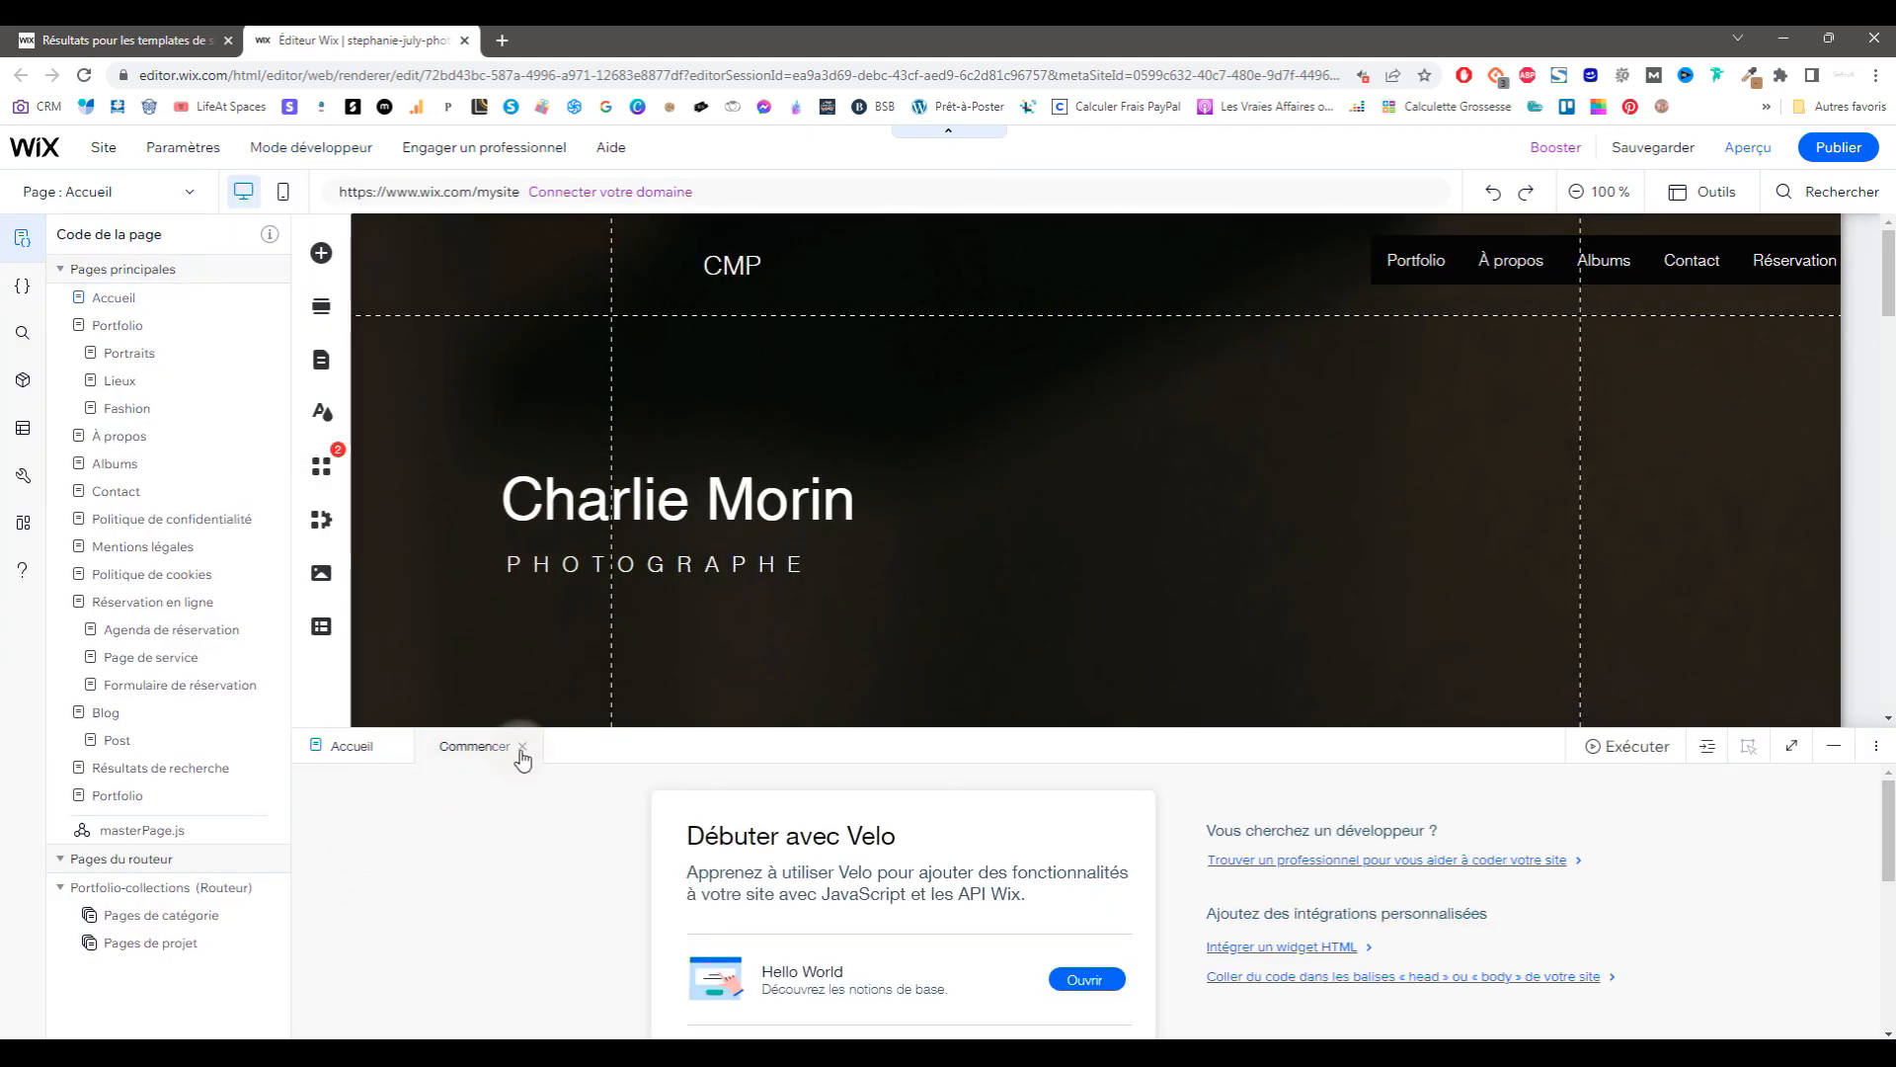
pyautogui.moveTo(611, 149)
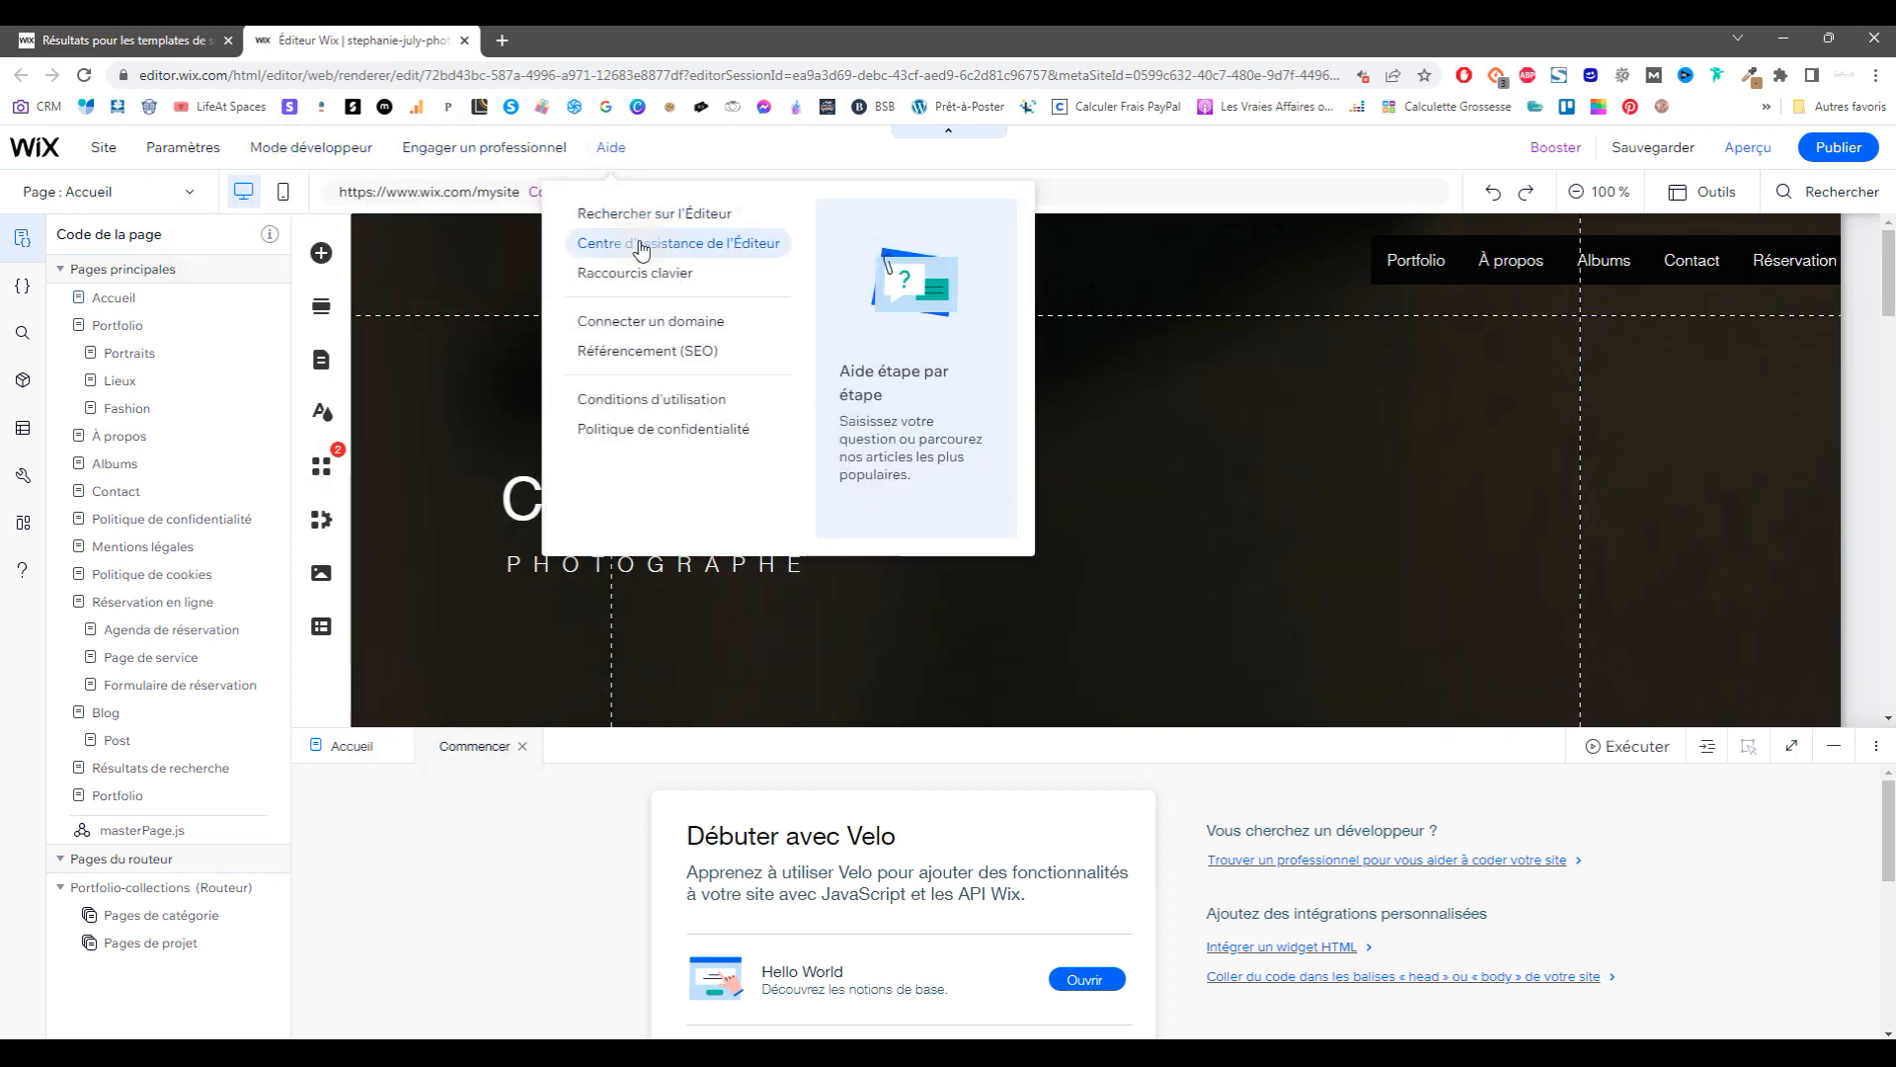
pyautogui.click(647, 354)
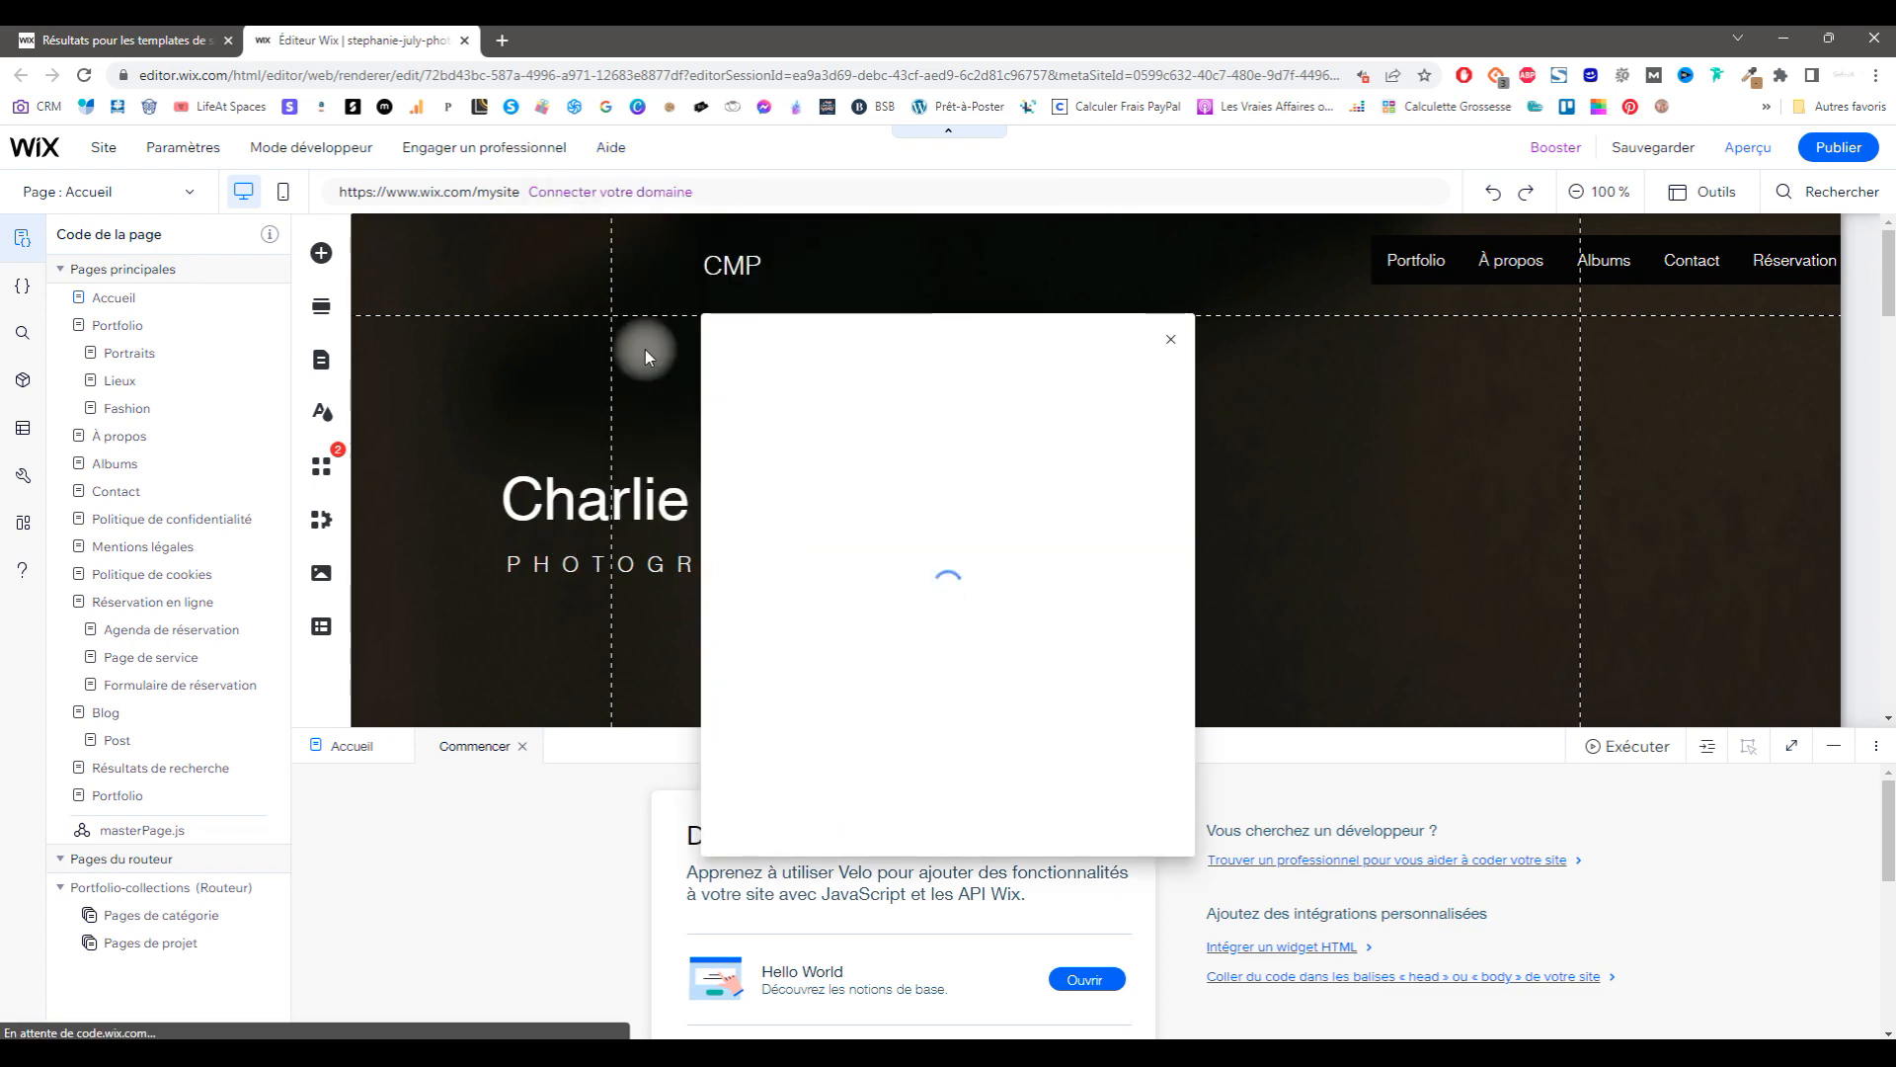
pyautogui.click(1170, 345)
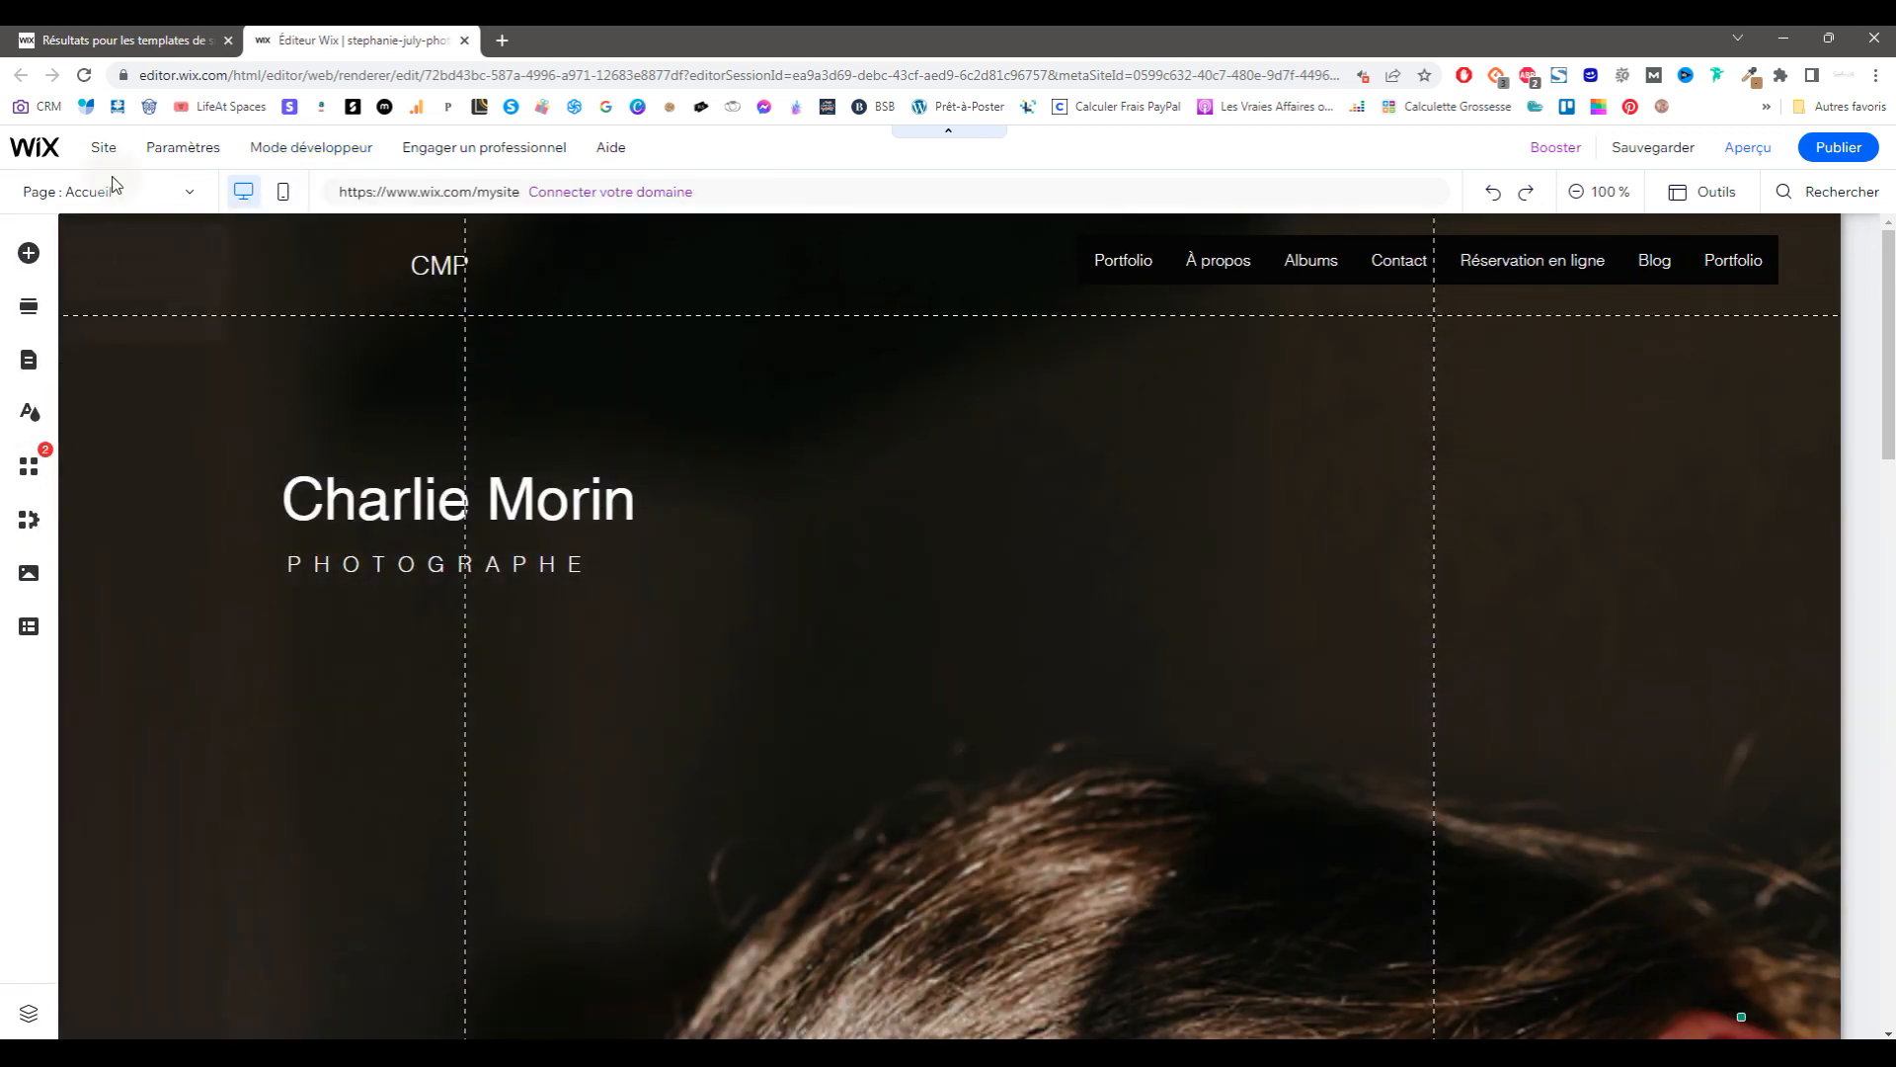
pyautogui.moveTo(126, 170)
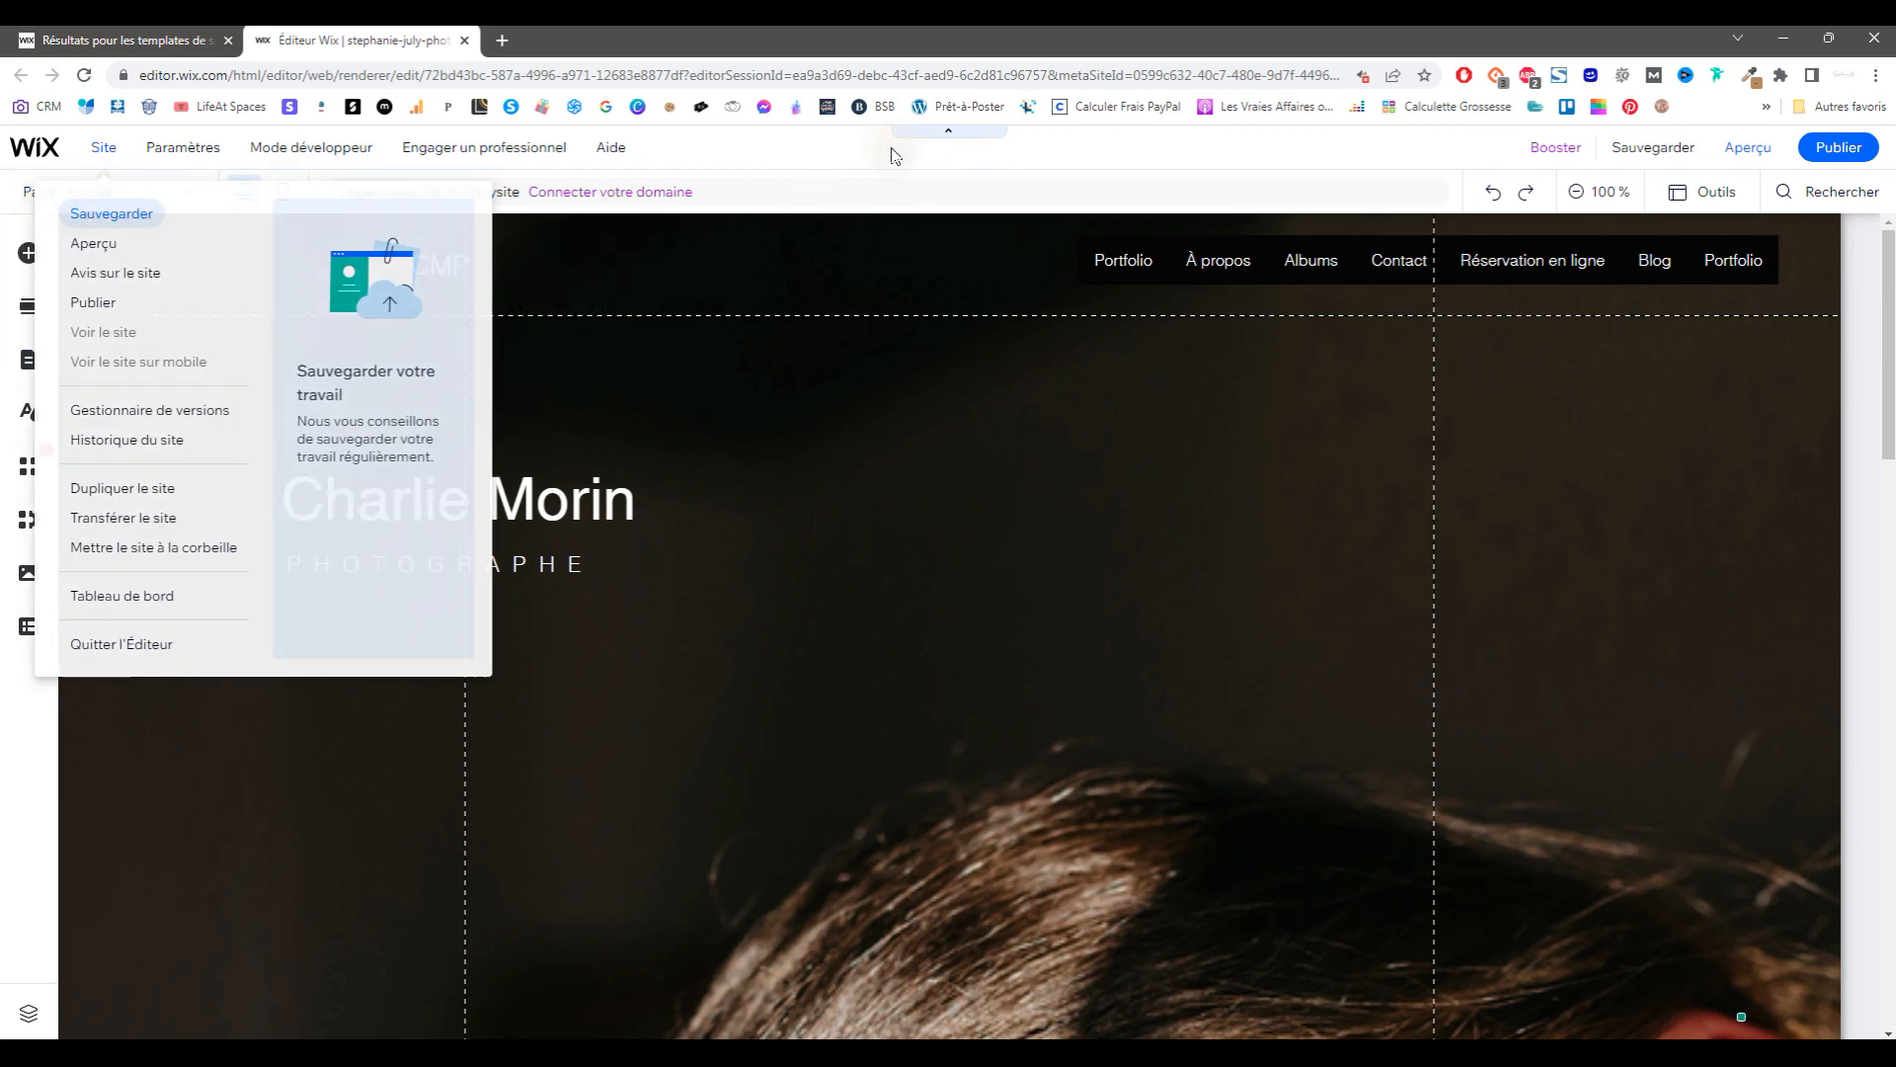
# Step: Move À propos to the top of the site menu in the Pages & Menu panel
pyautogui.click(194, 198)
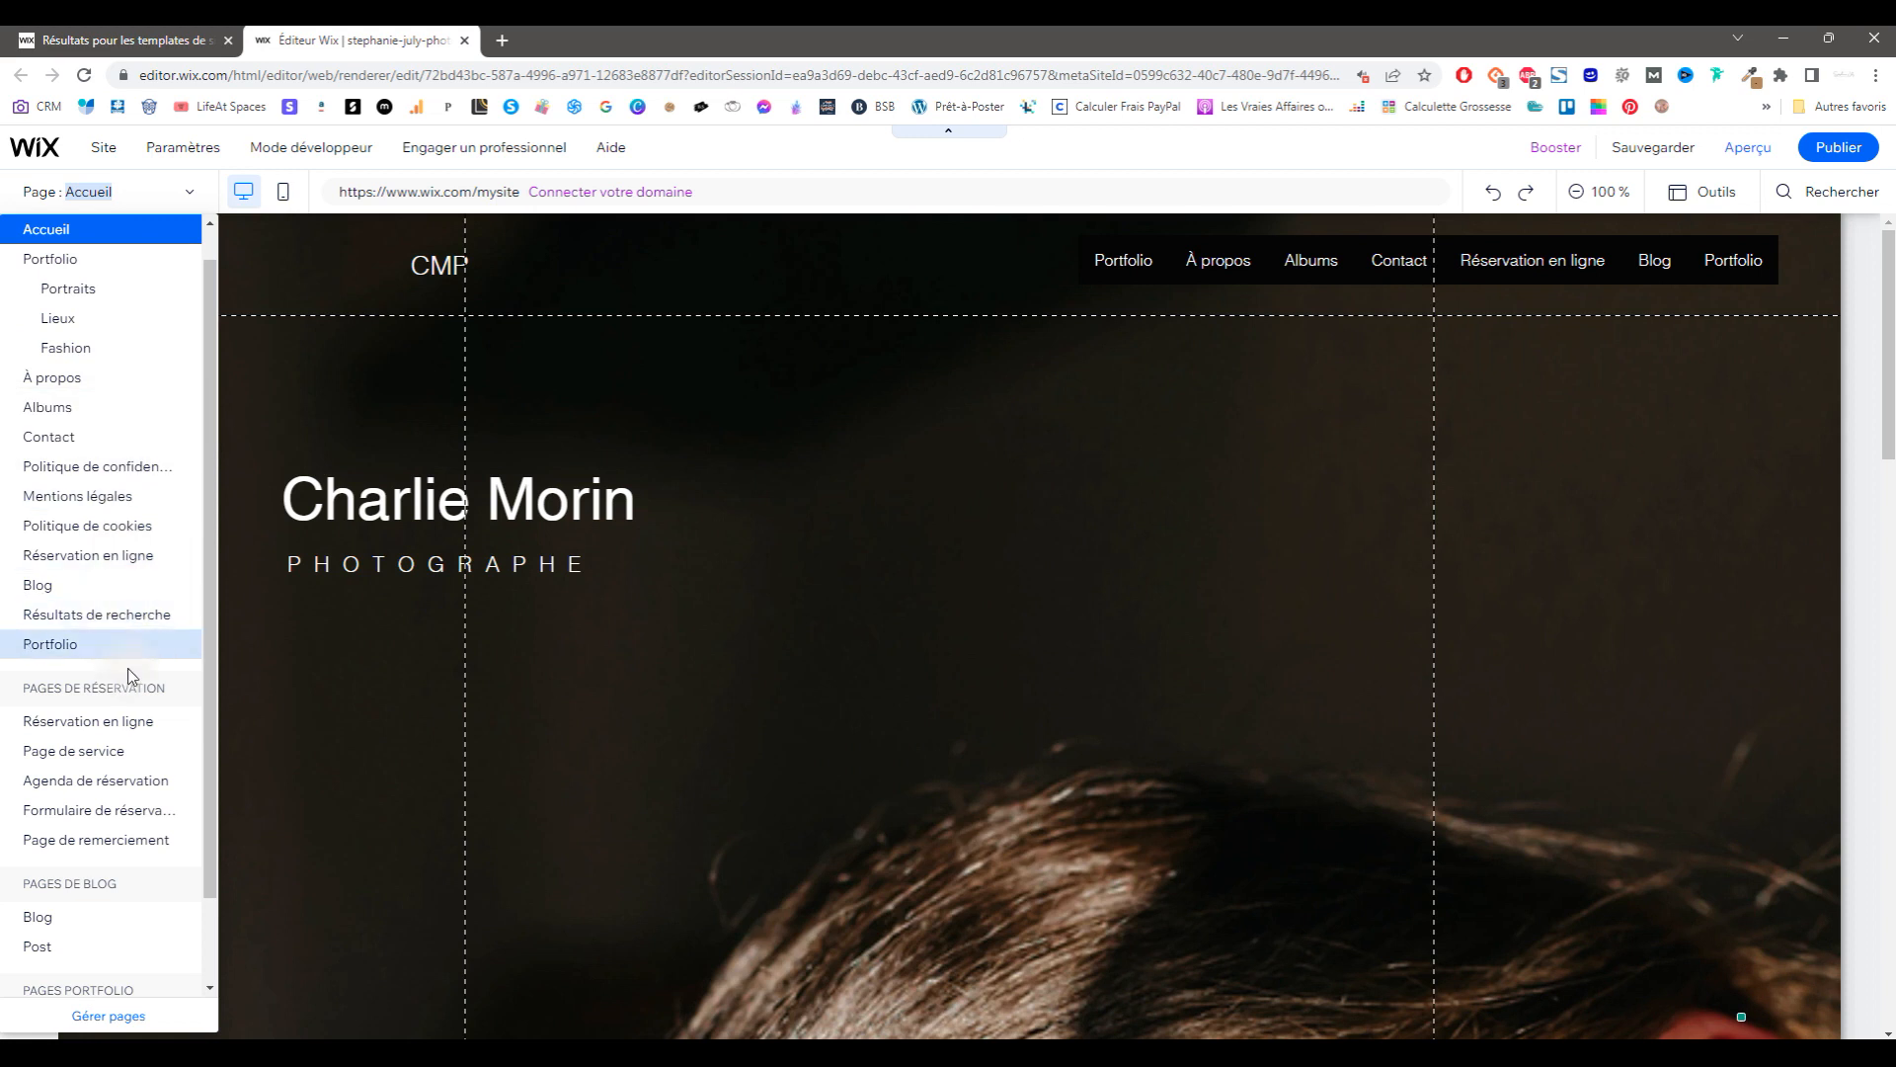
pyautogui.click(98, 1018)
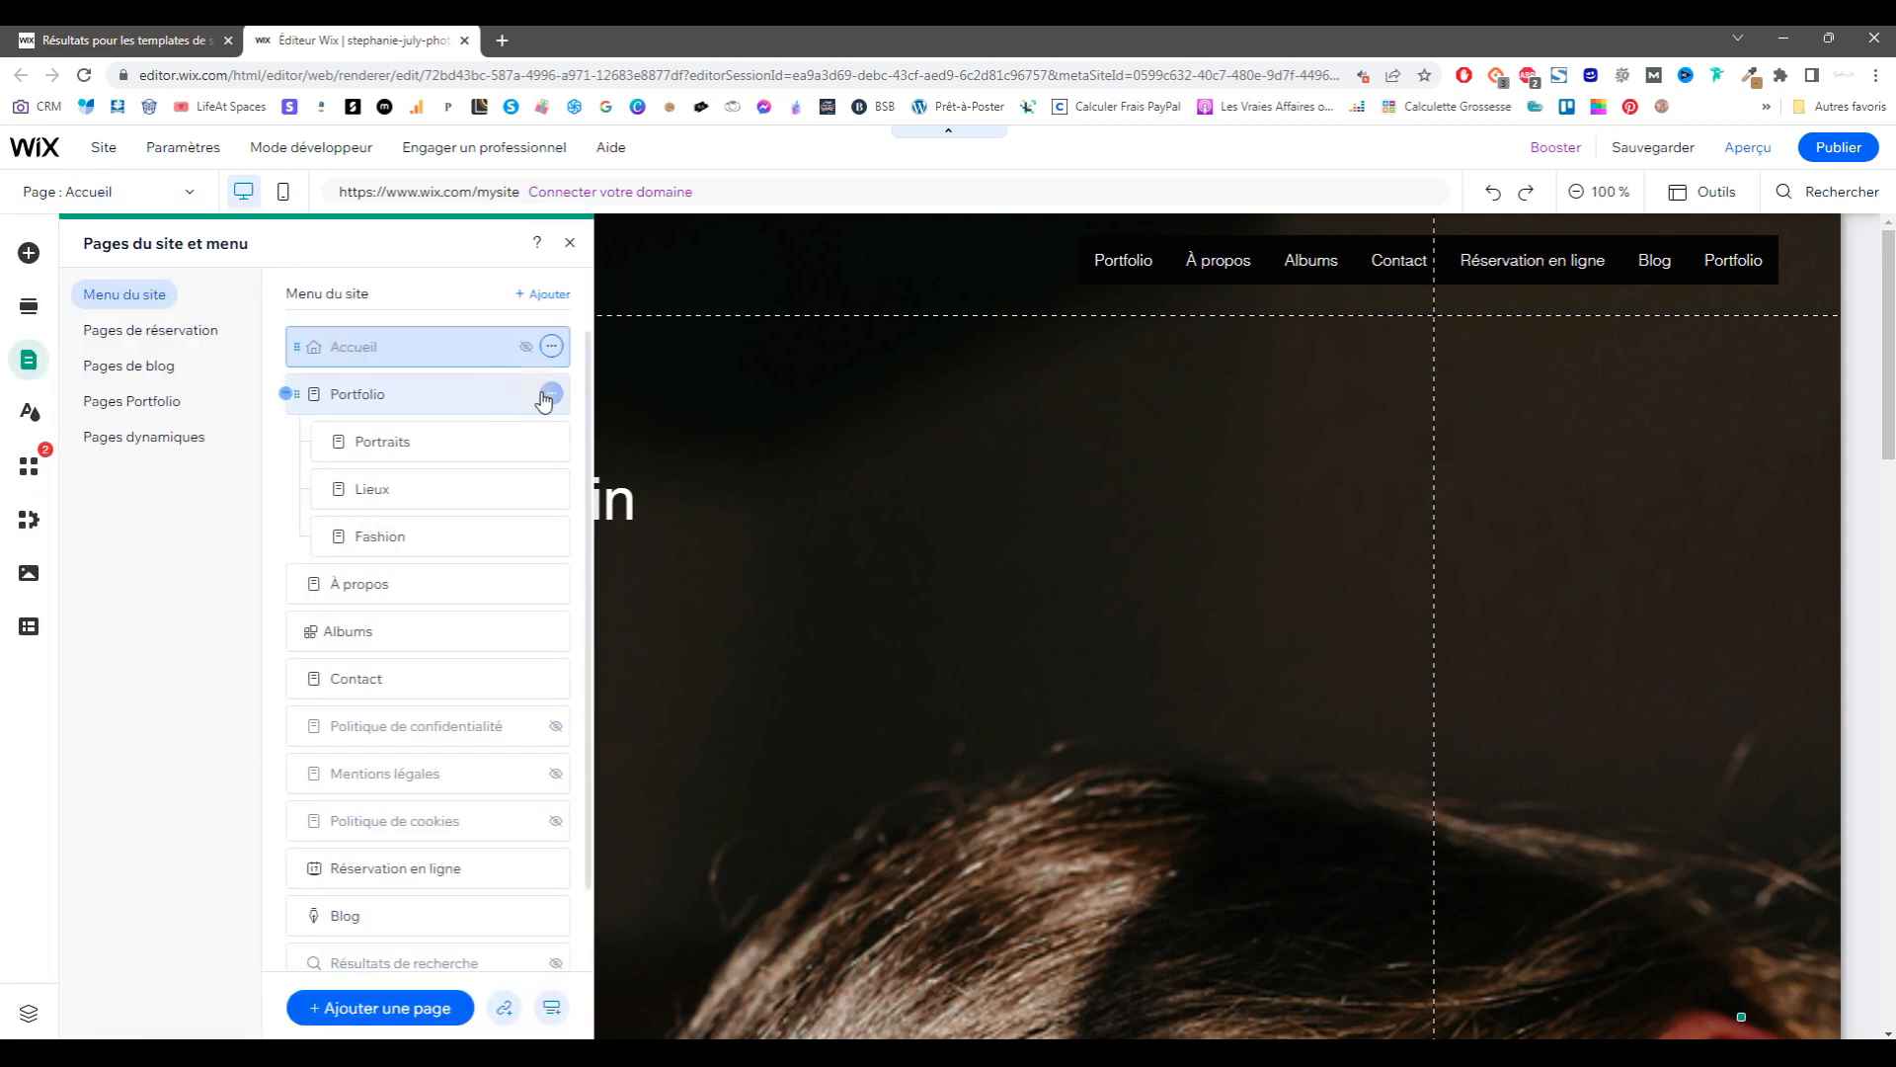
pyautogui.moveTo(487, 588); pyautogui.dragTo(368, 372)
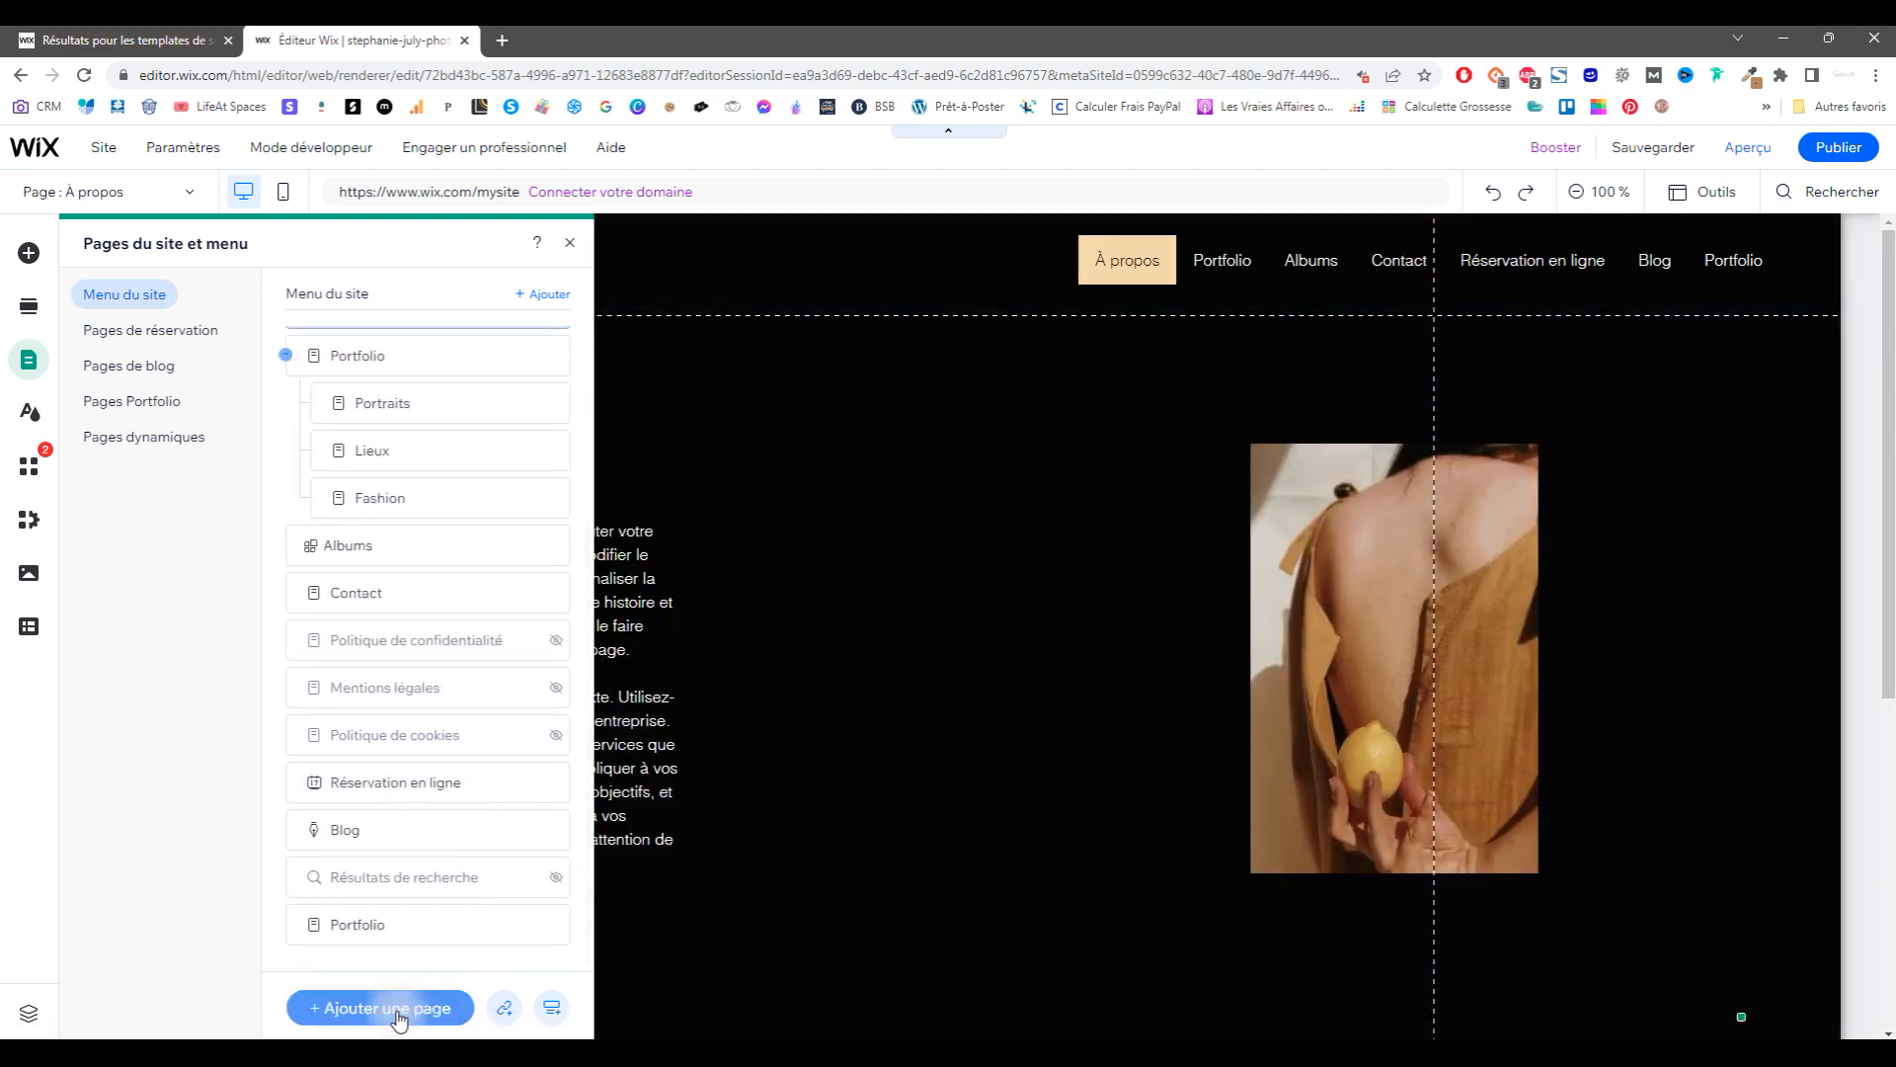
pyautogui.click(397, 1009)
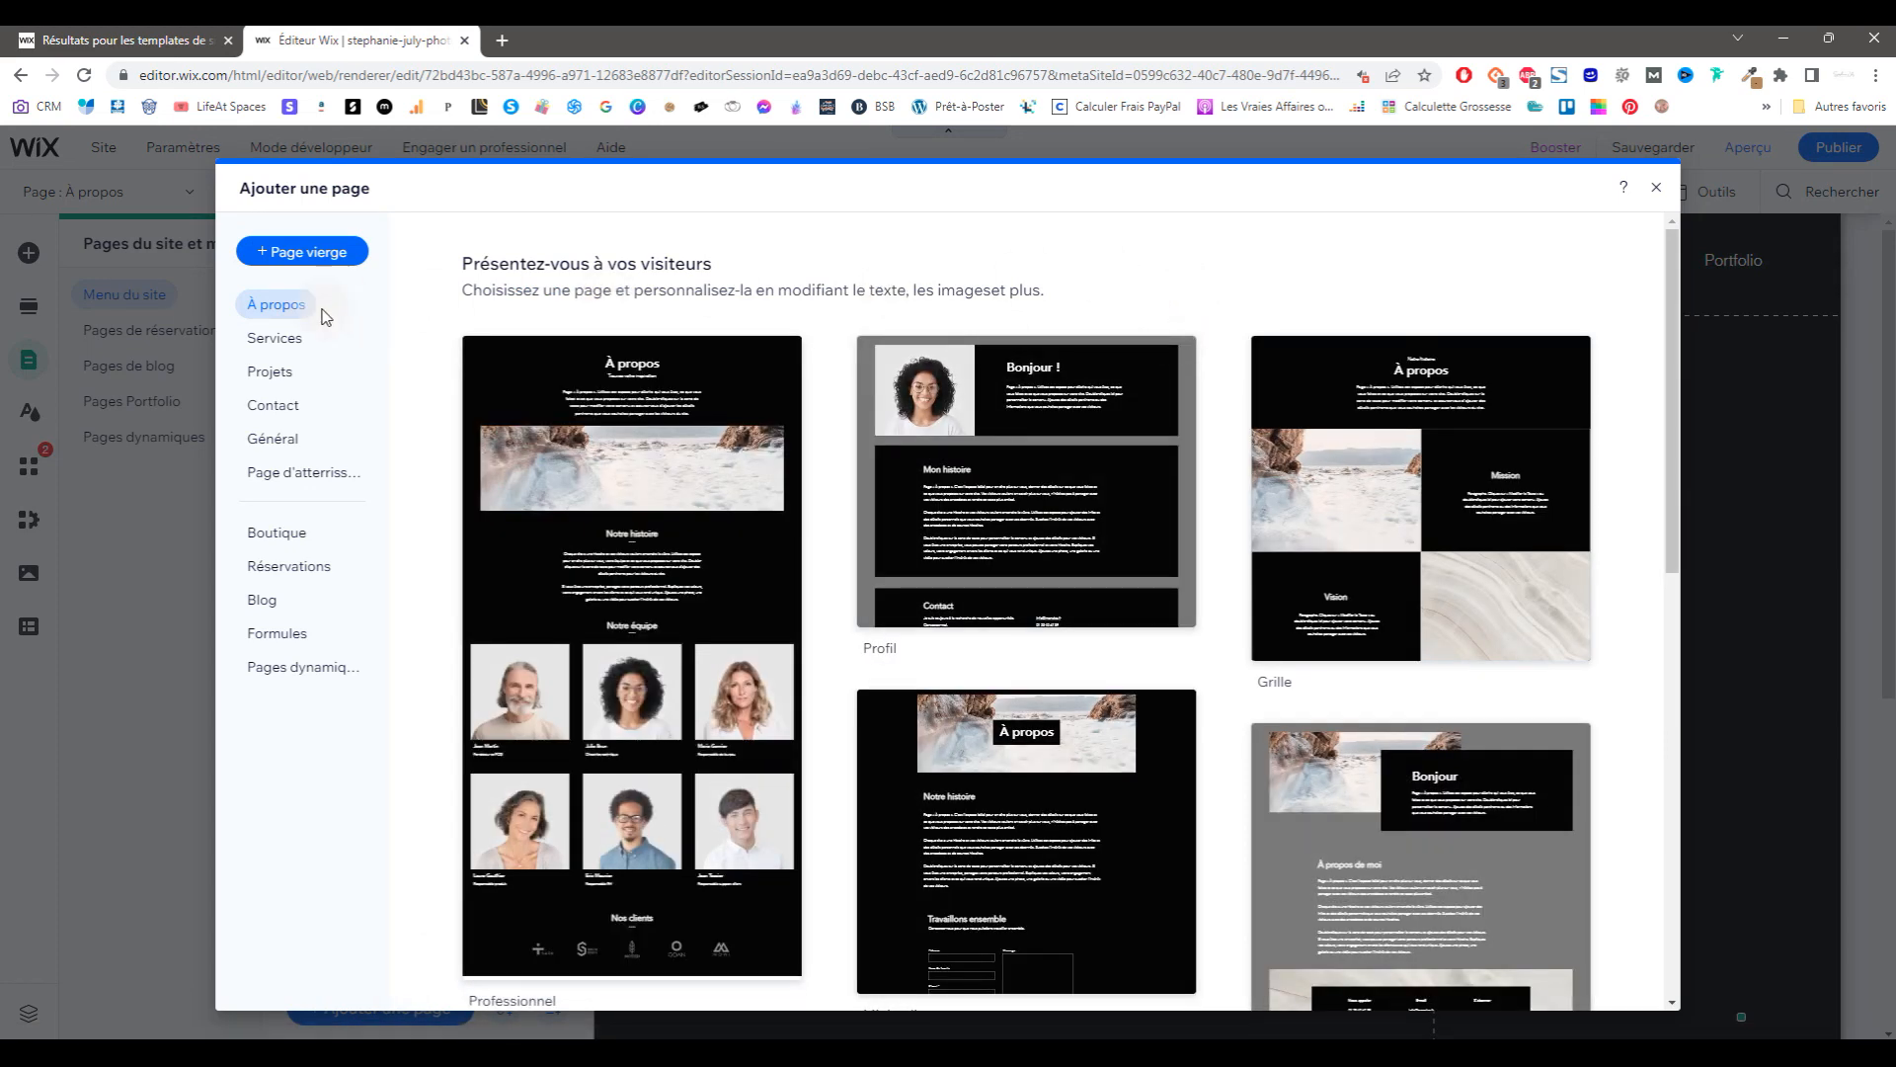
# Step: Add a Contact page using the 'Dire bonjour' template
pyautogui.scroll(-7, 859, 550)
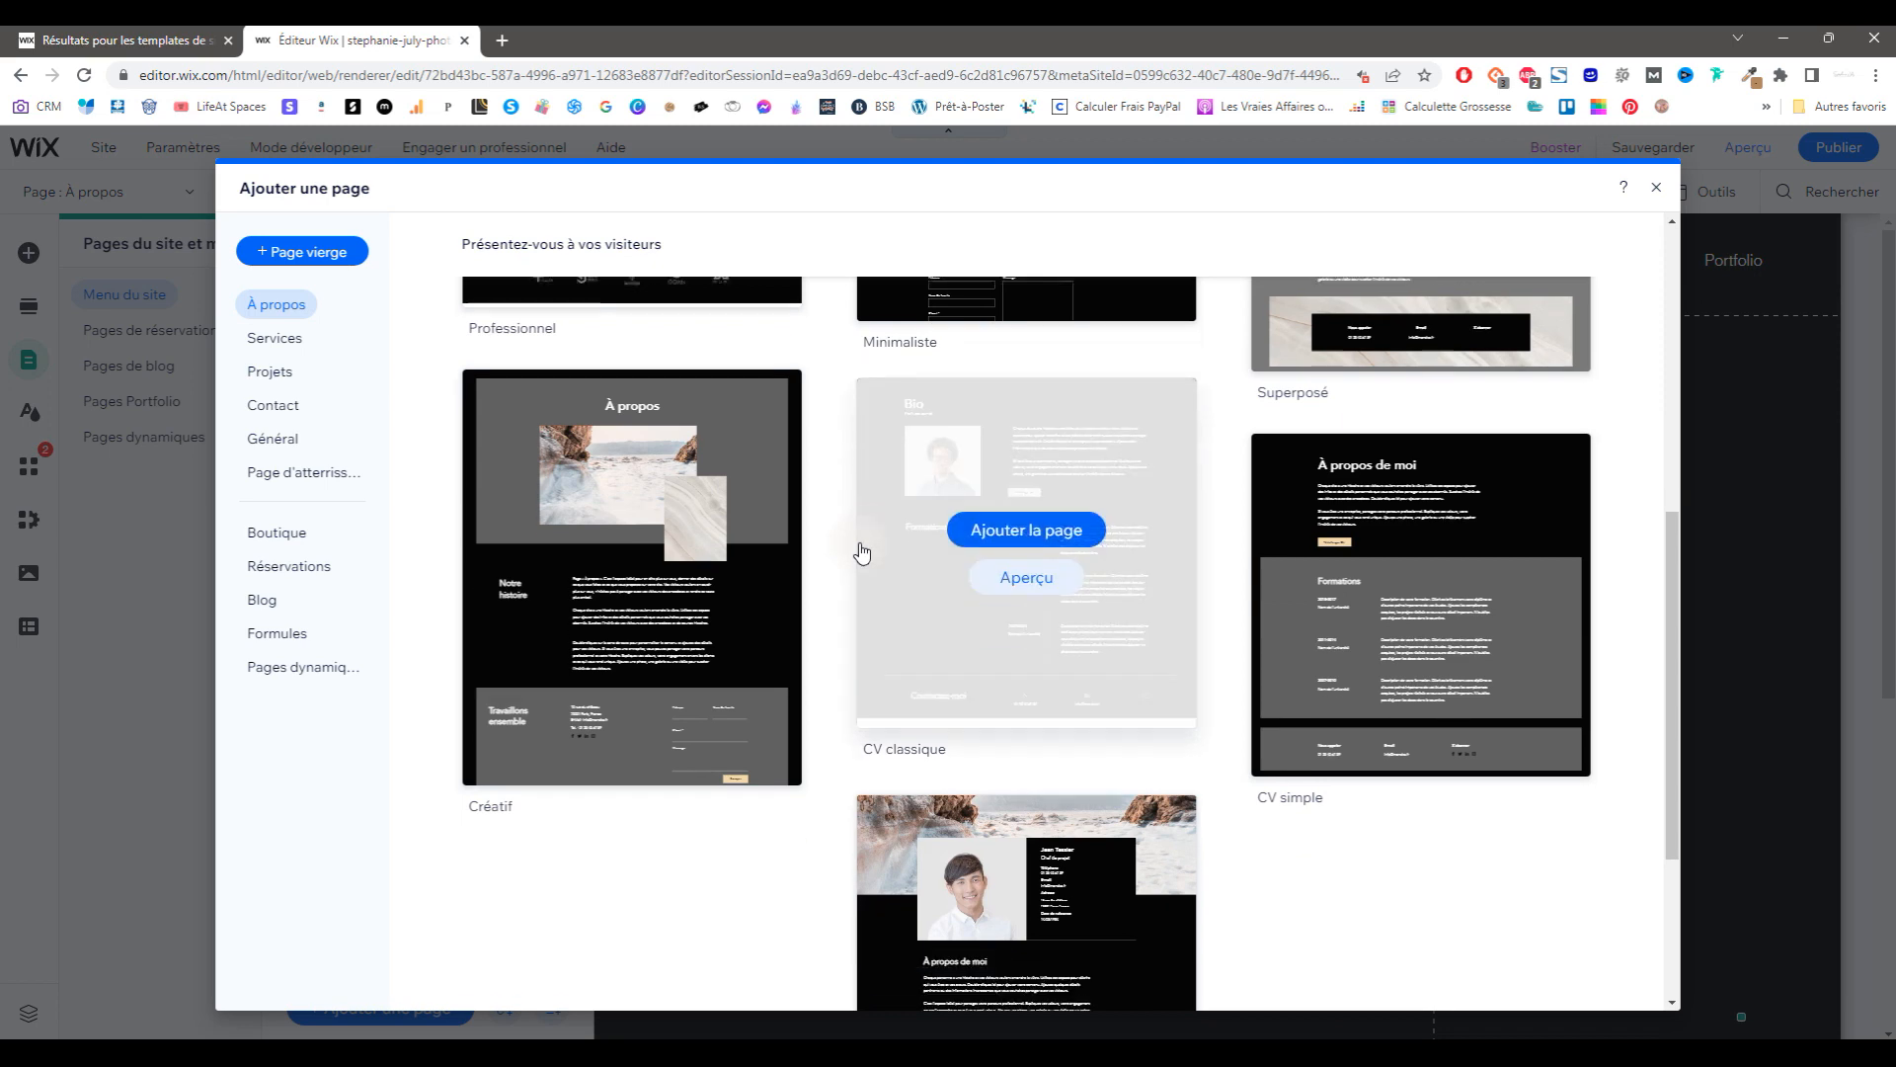
pyautogui.scroll(-3, 860, 550)
pyautogui.click(275, 337)
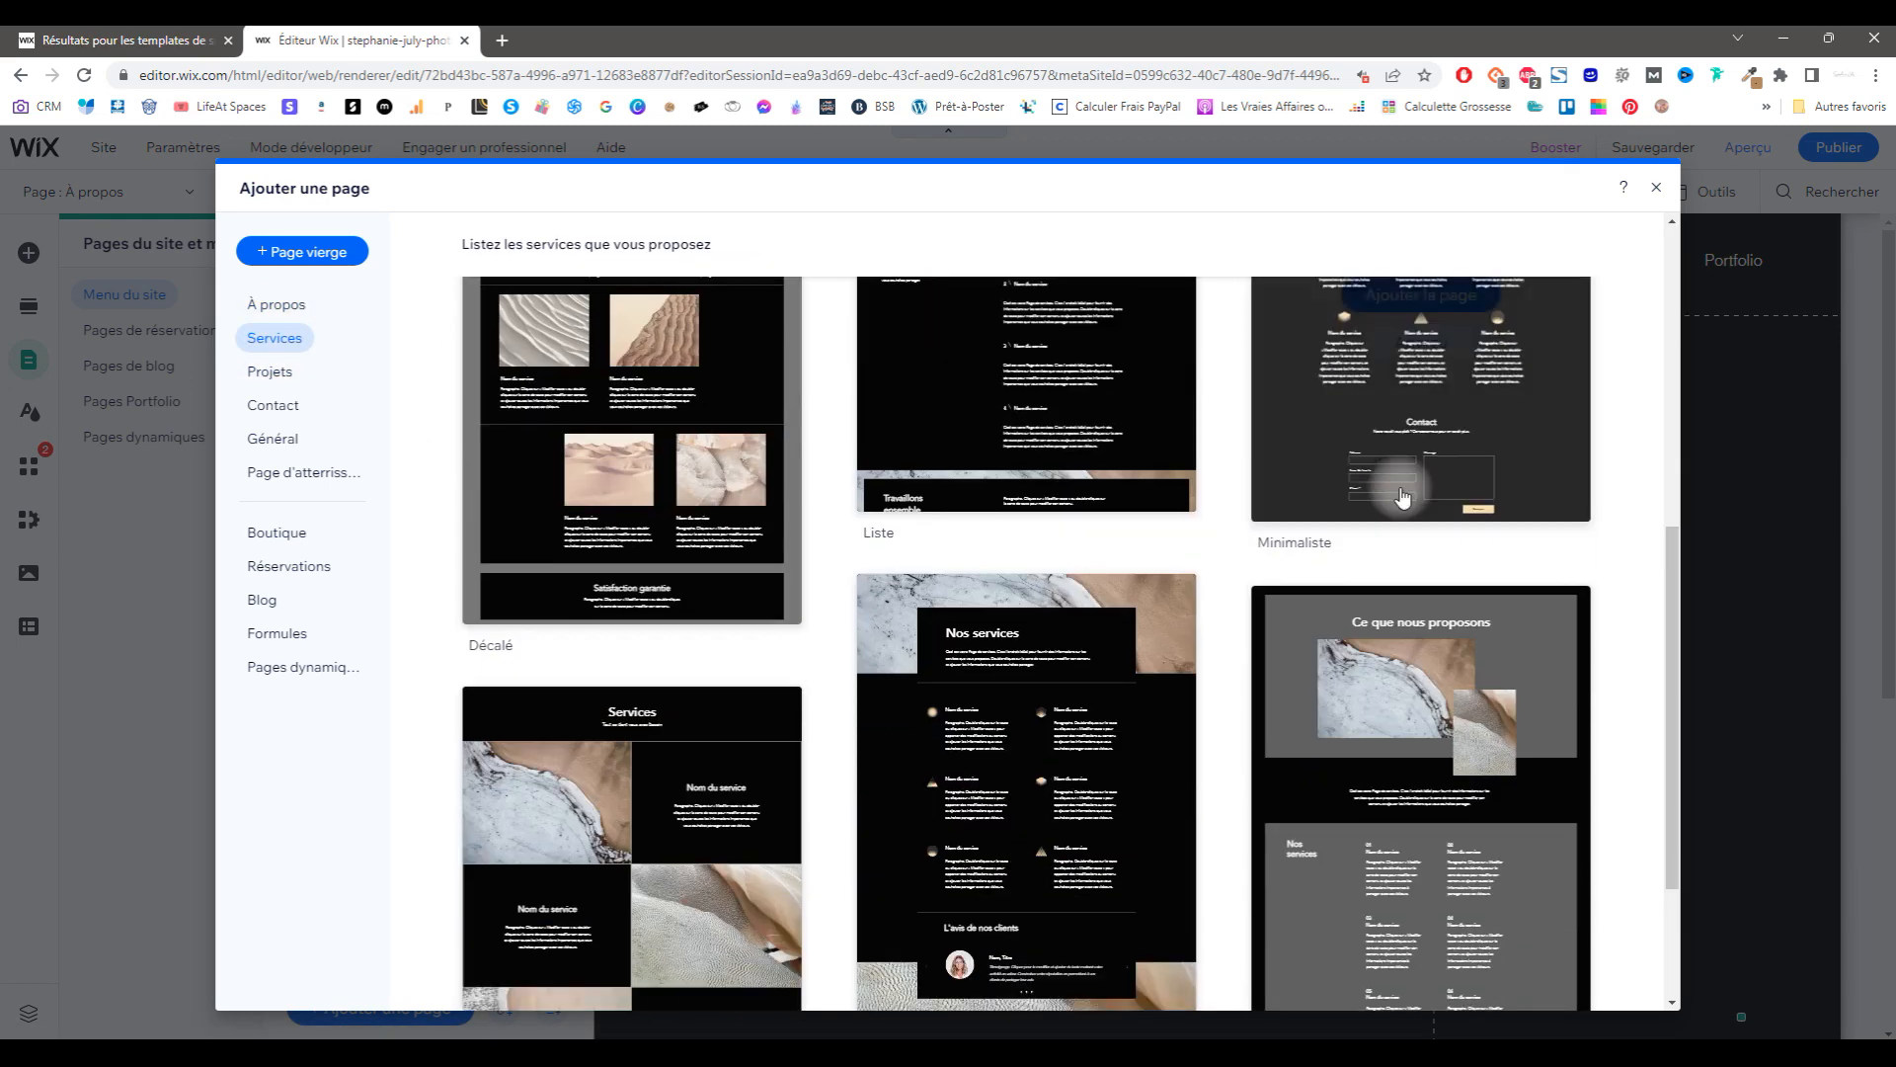
pyautogui.click(286, 375)
pyautogui.click(274, 405)
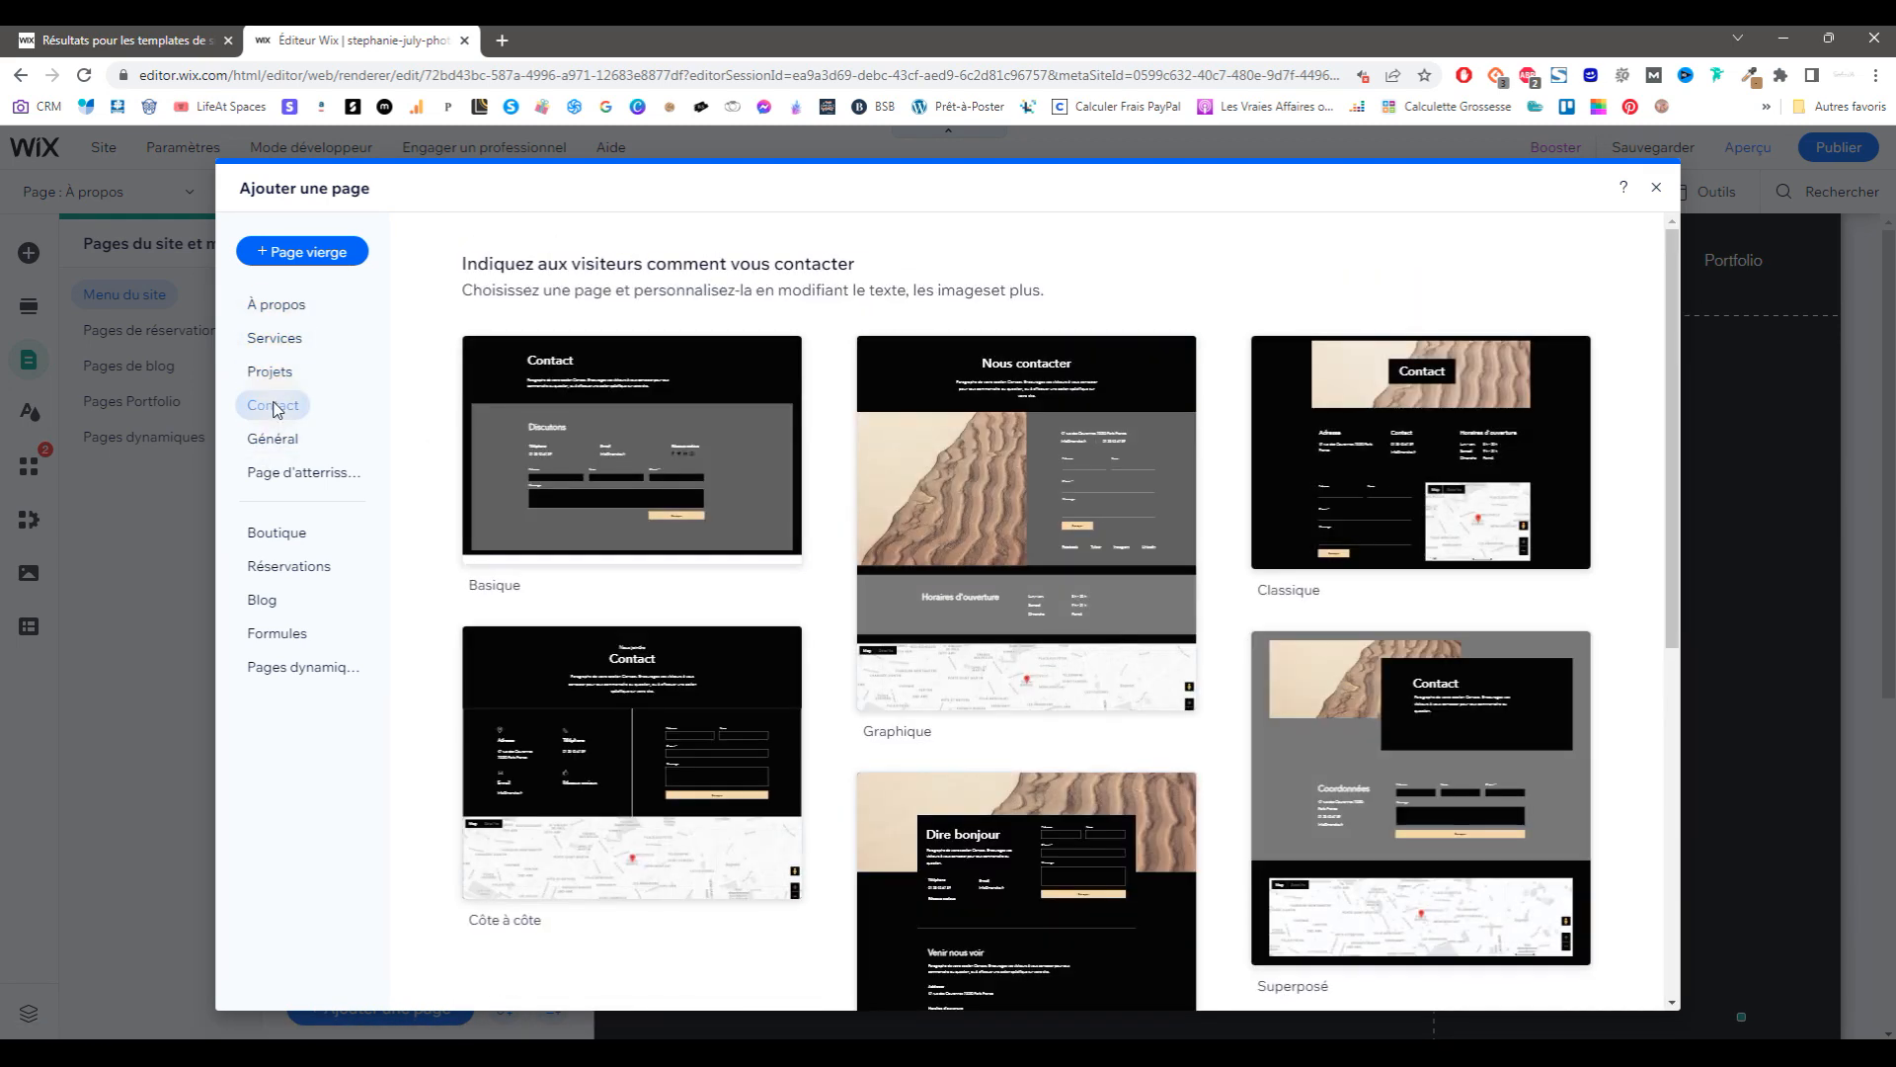
pyautogui.moveTo(1027, 867)
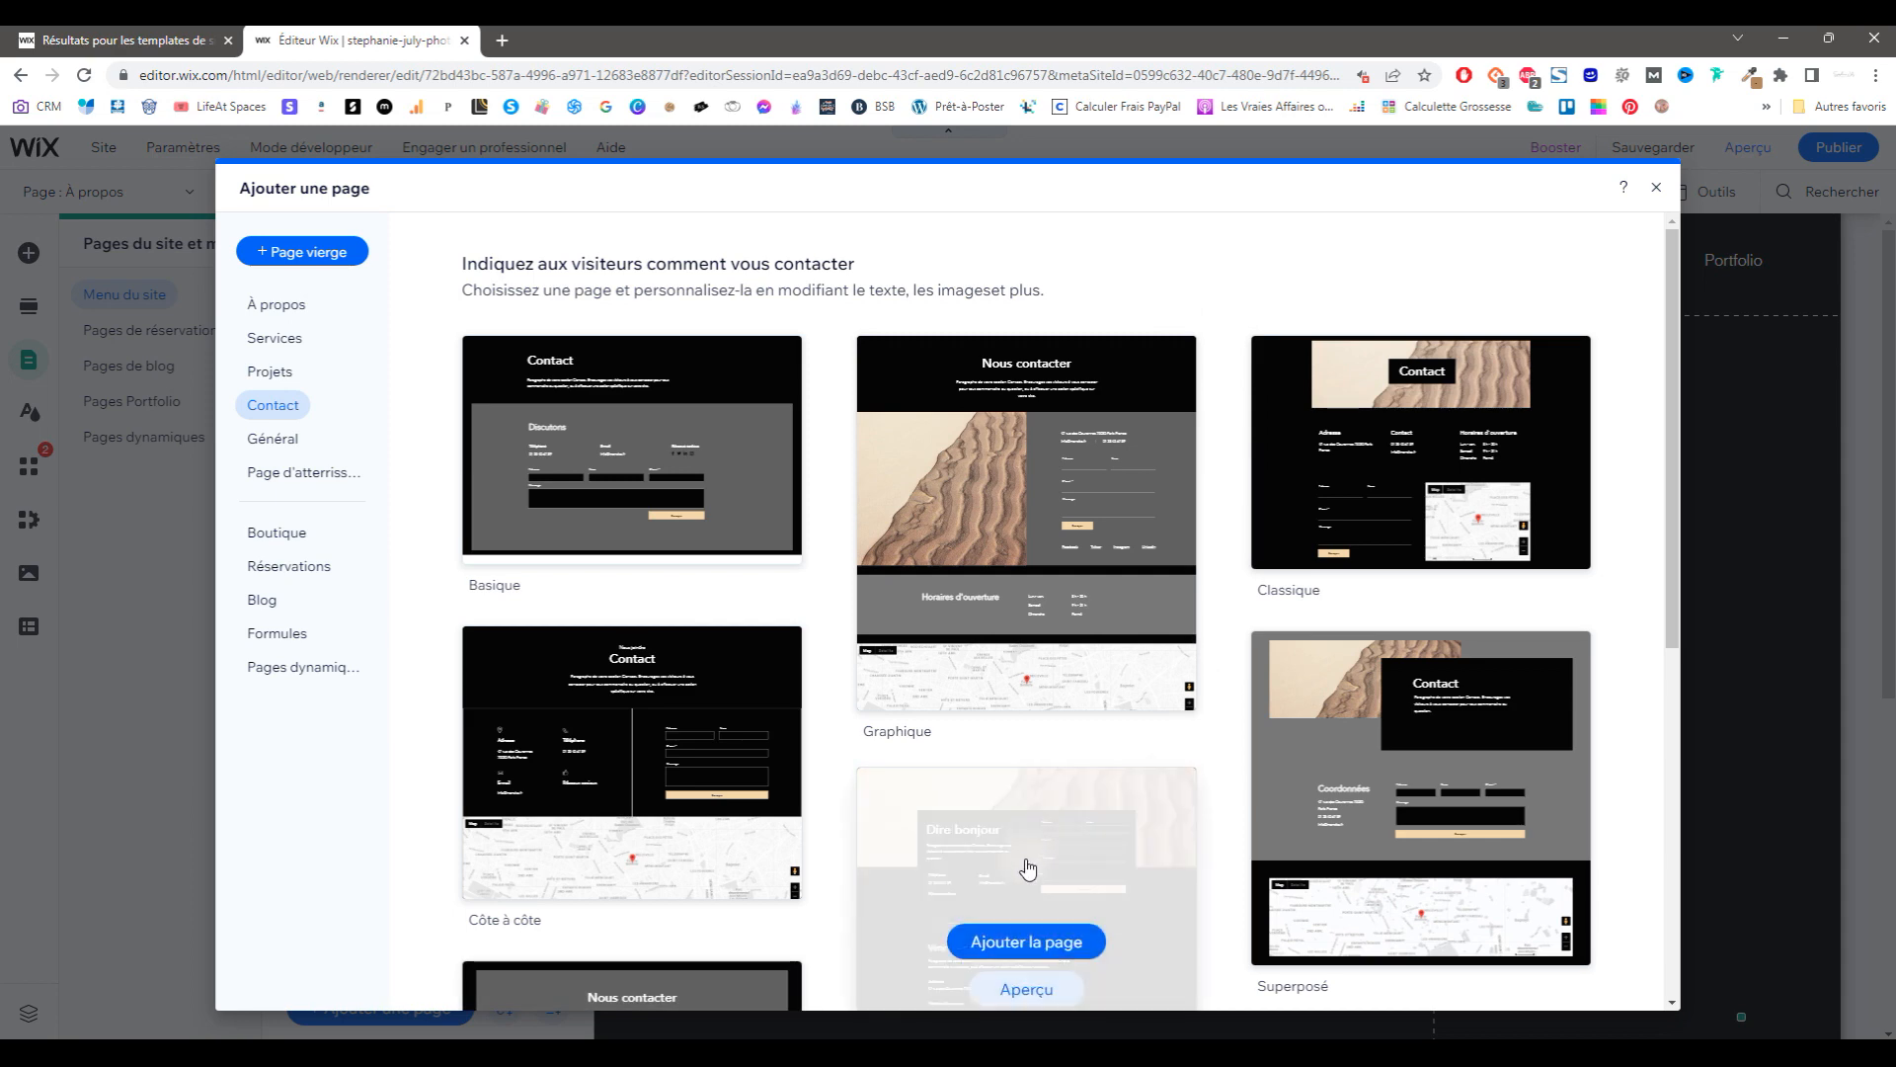
pyautogui.scroll(-7, 1214, 837)
pyautogui.scroll(5, 981, 690)
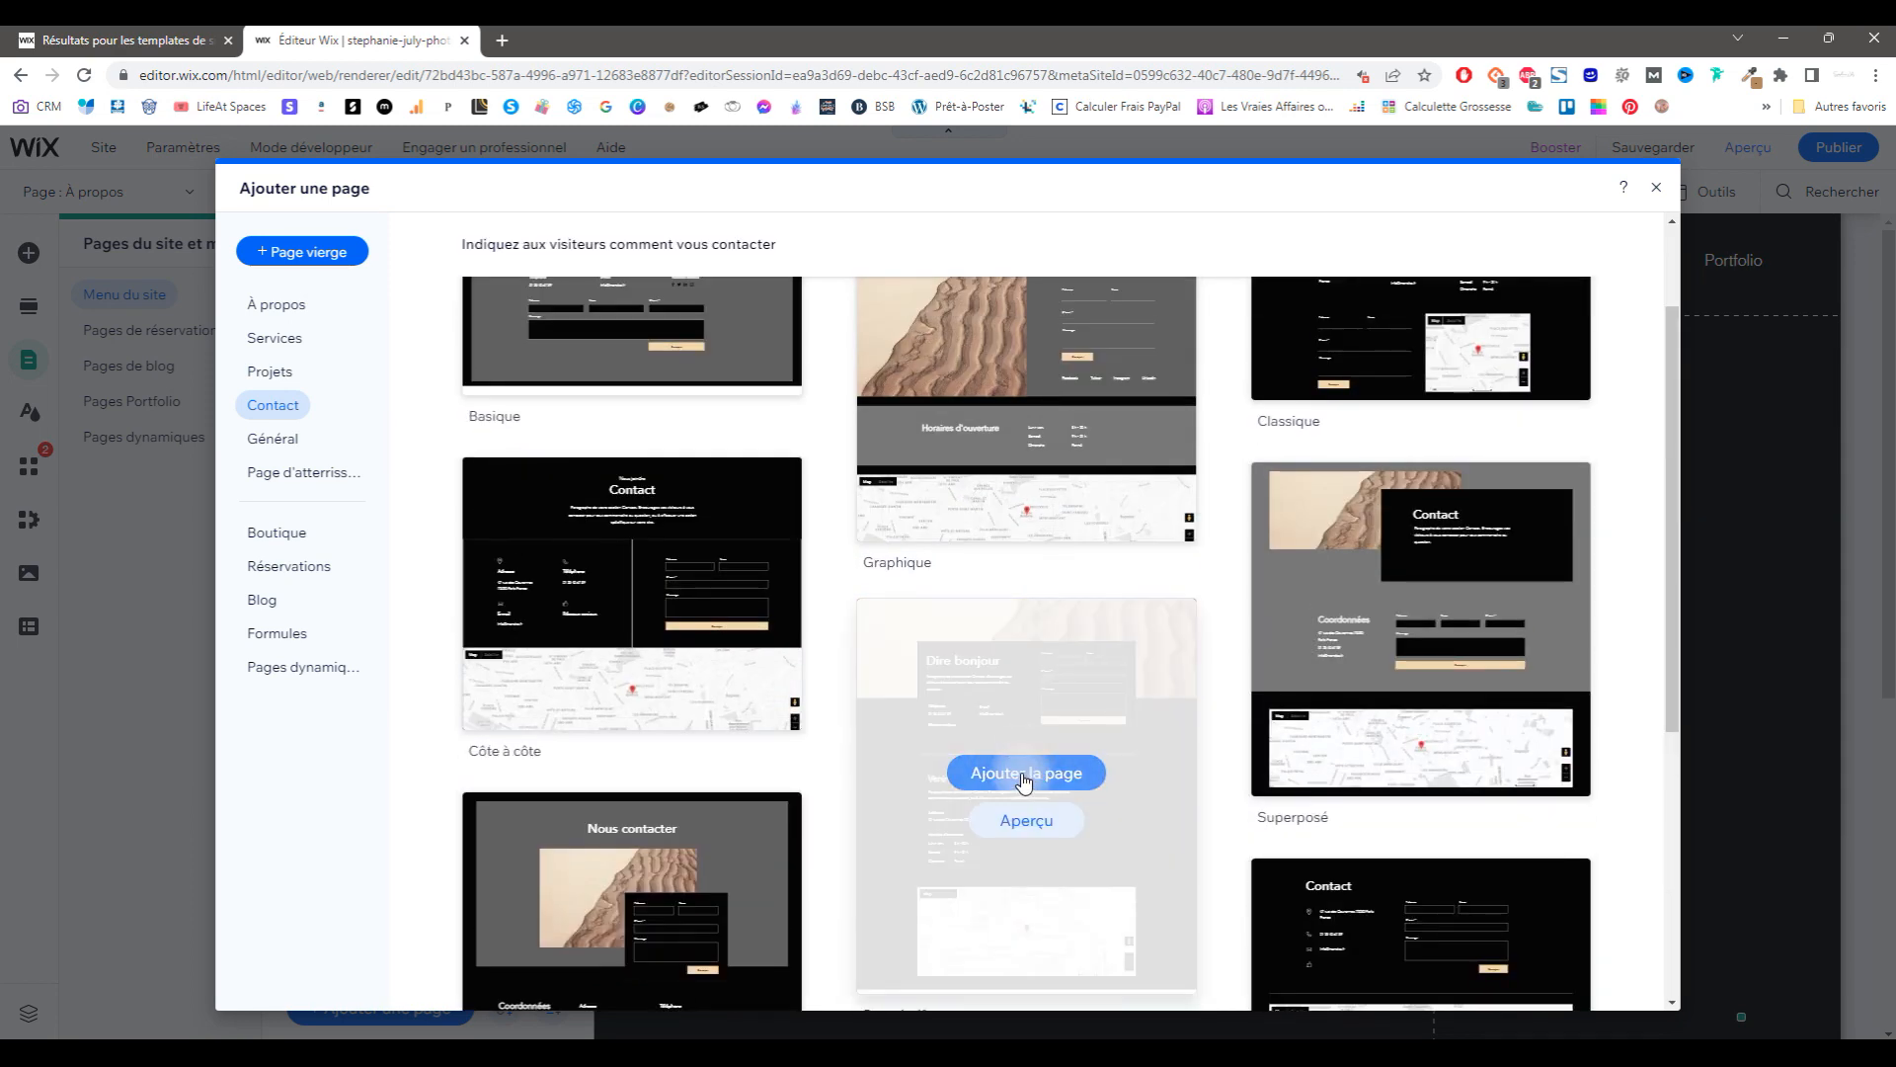
pyautogui.click(1024, 774)
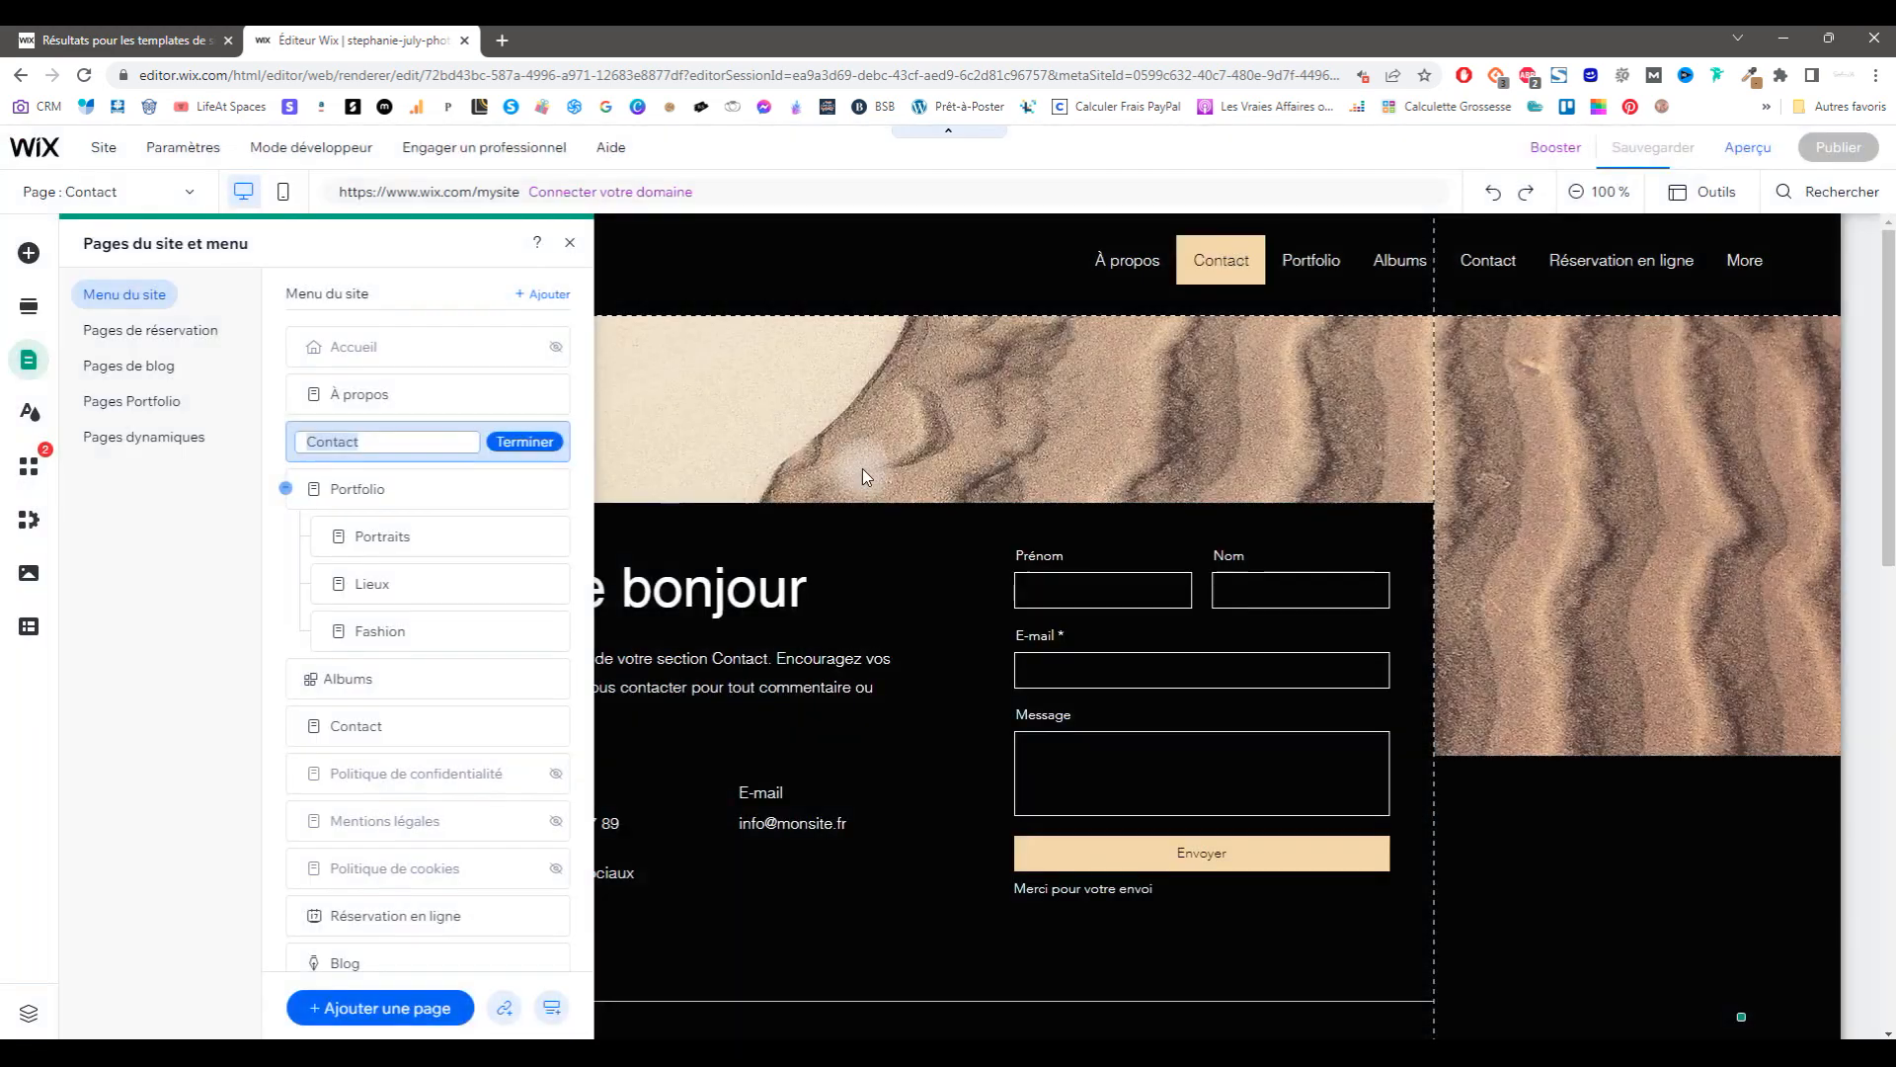
# Step: Keep the page name Contact and inspect the Dire bonjour heading and contact form settings
pyautogui.click(524, 442)
pyautogui.click(864, 545)
pyautogui.click(702, 589)
pyautogui.doubleClick(701, 589)
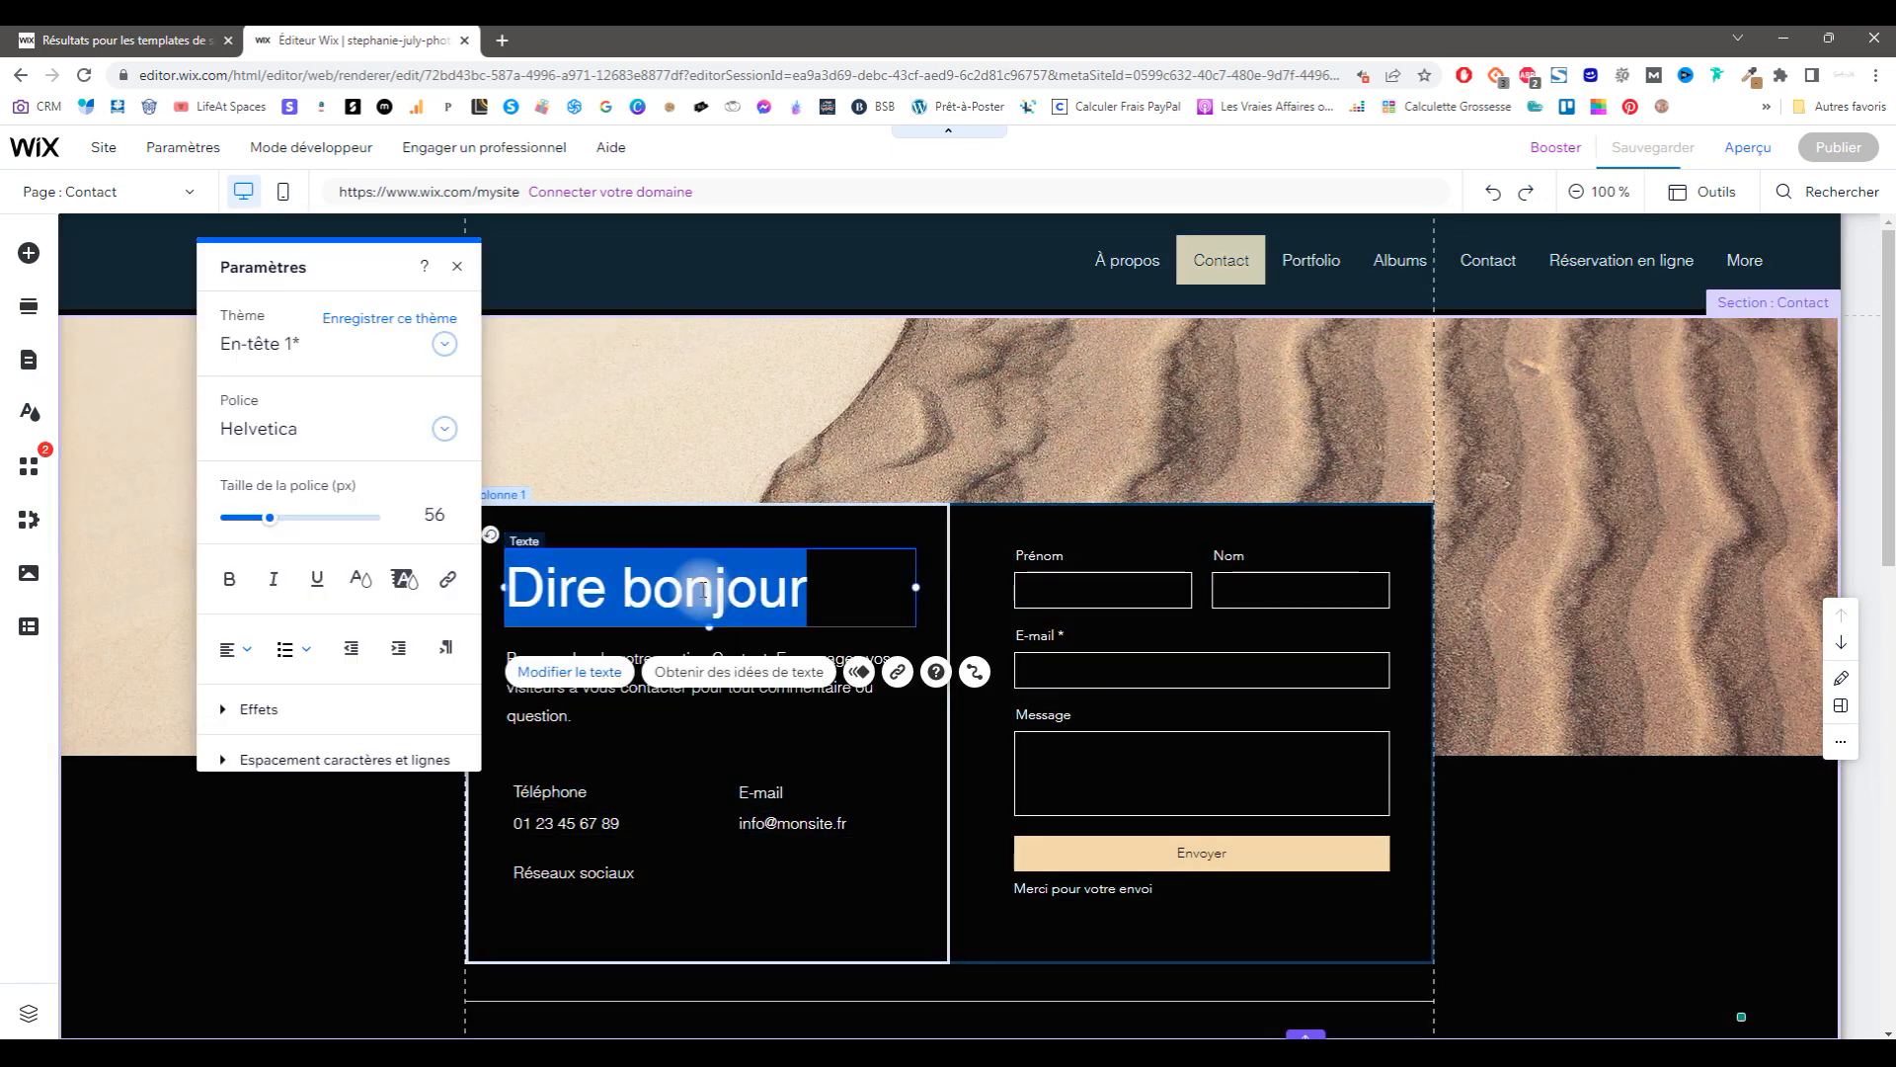
pyautogui.click(1076, 584)
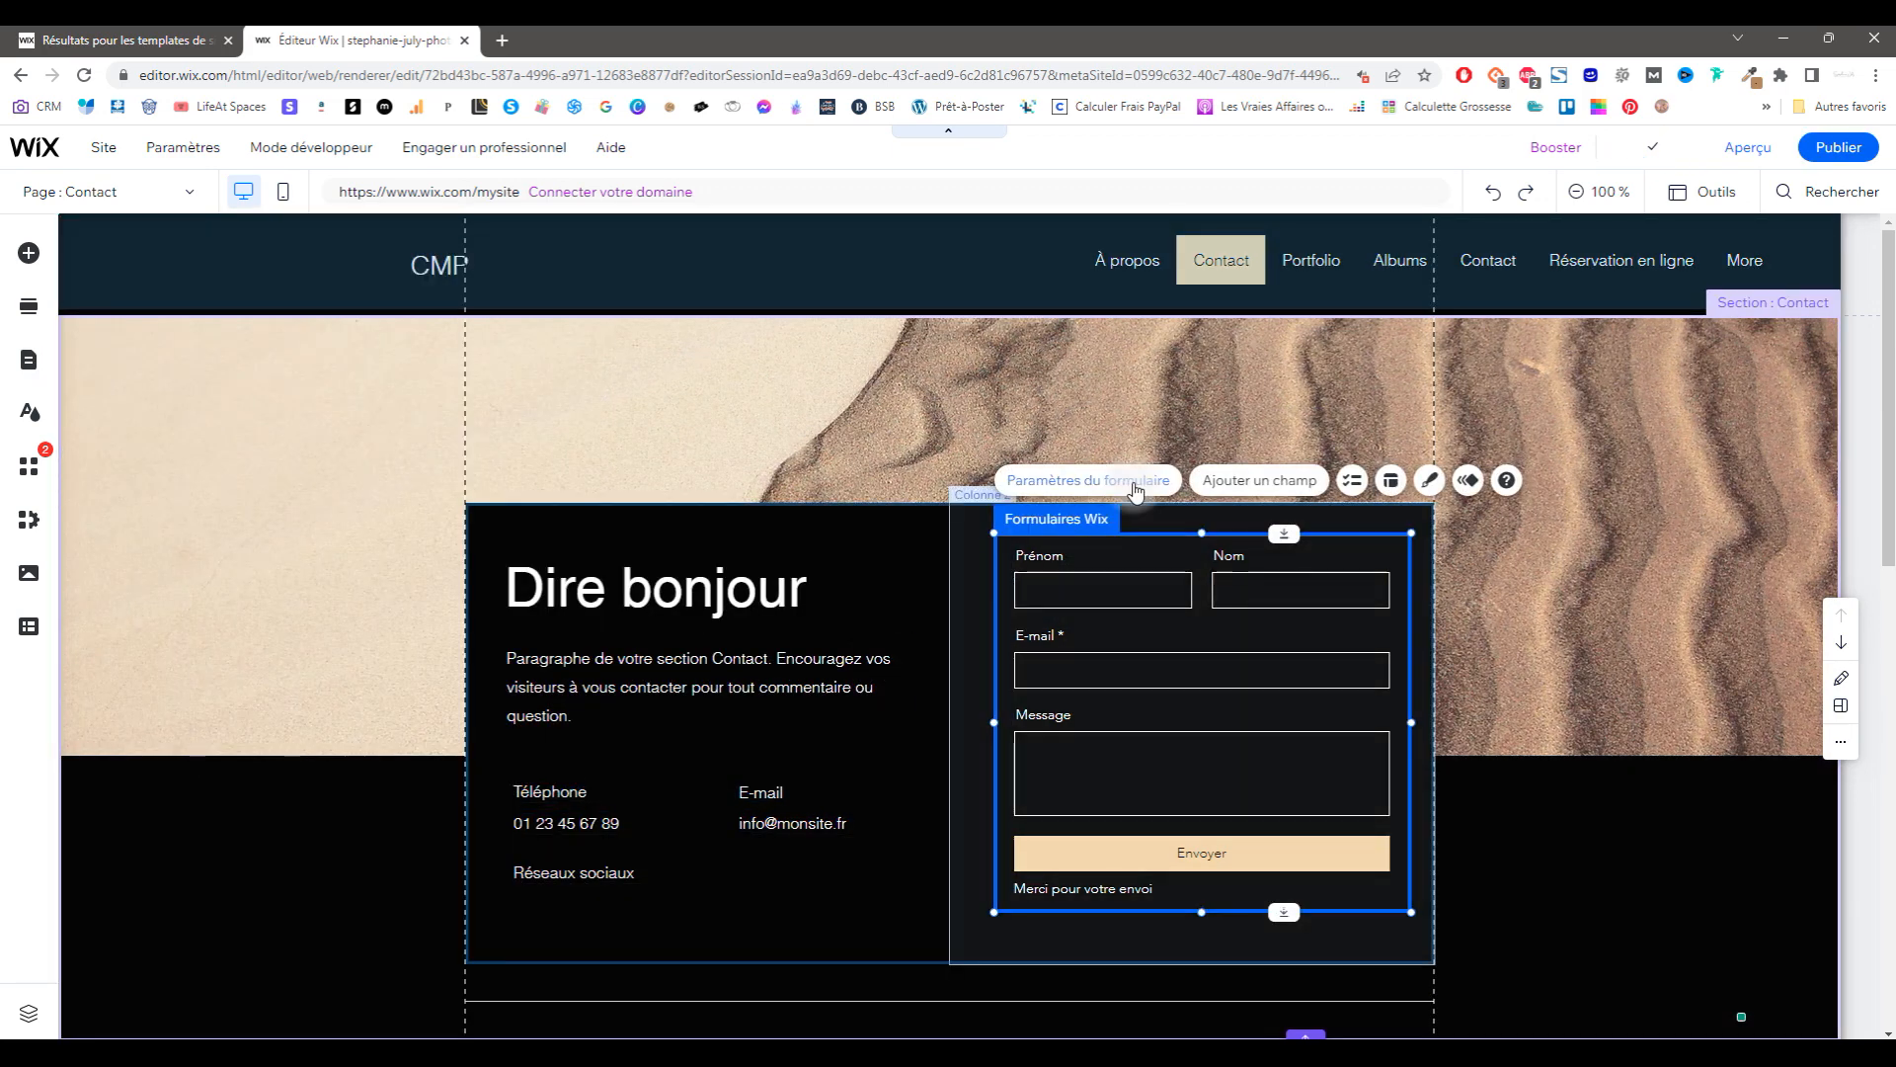
pyautogui.click(1136, 485)
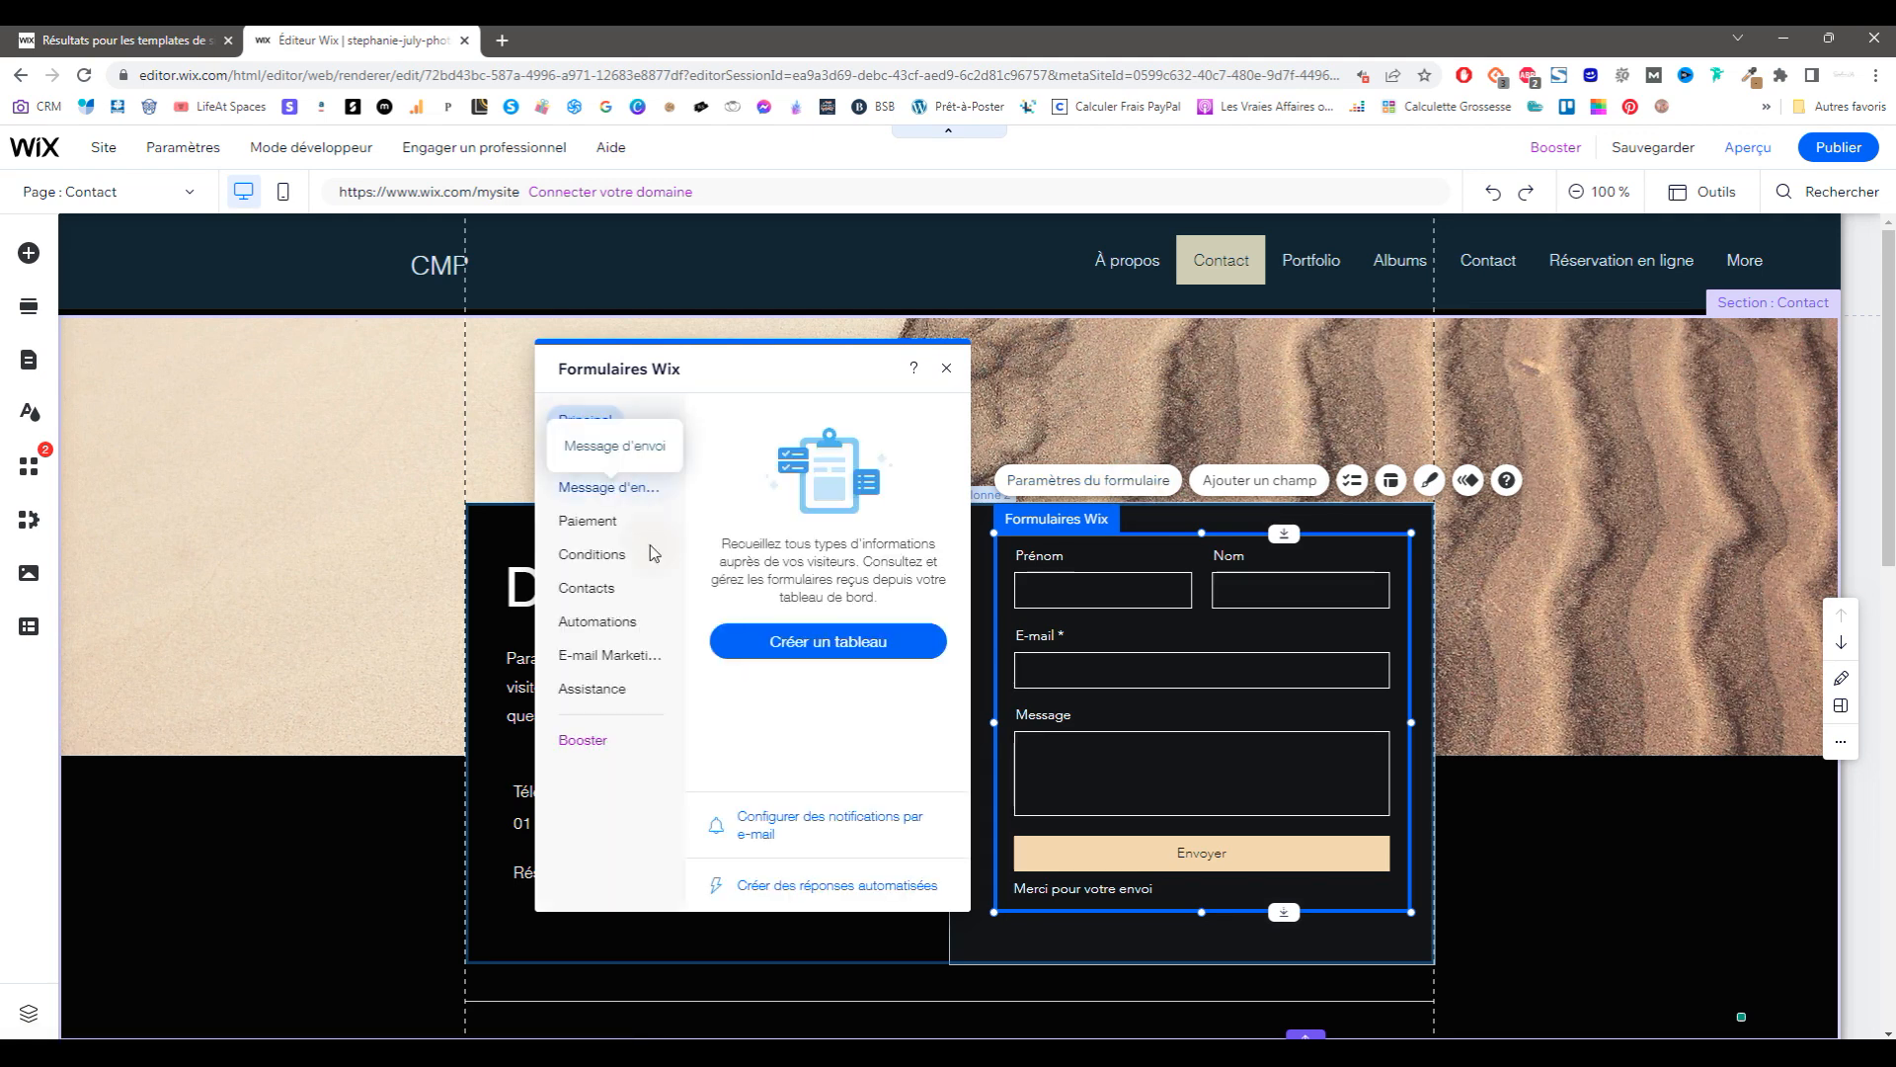
pyautogui.click(1127, 392)
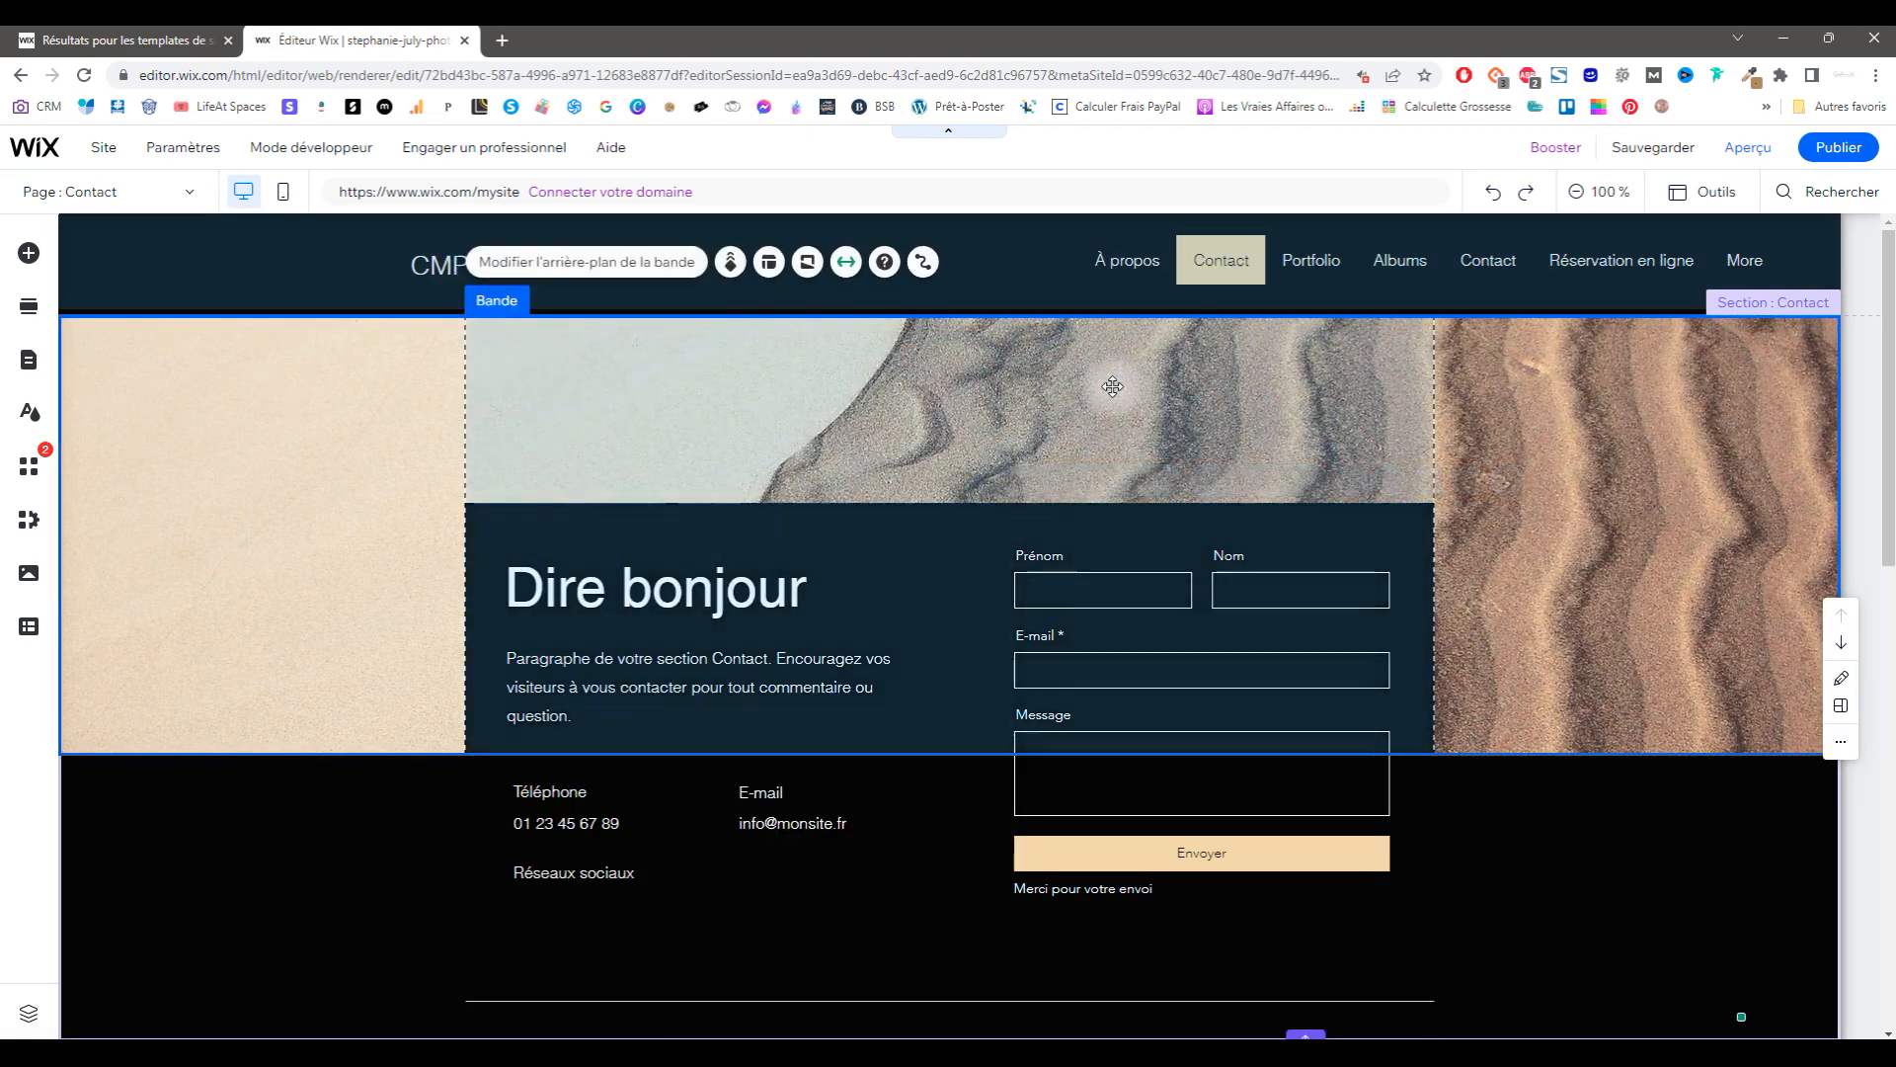
pyautogui.click(188, 193)
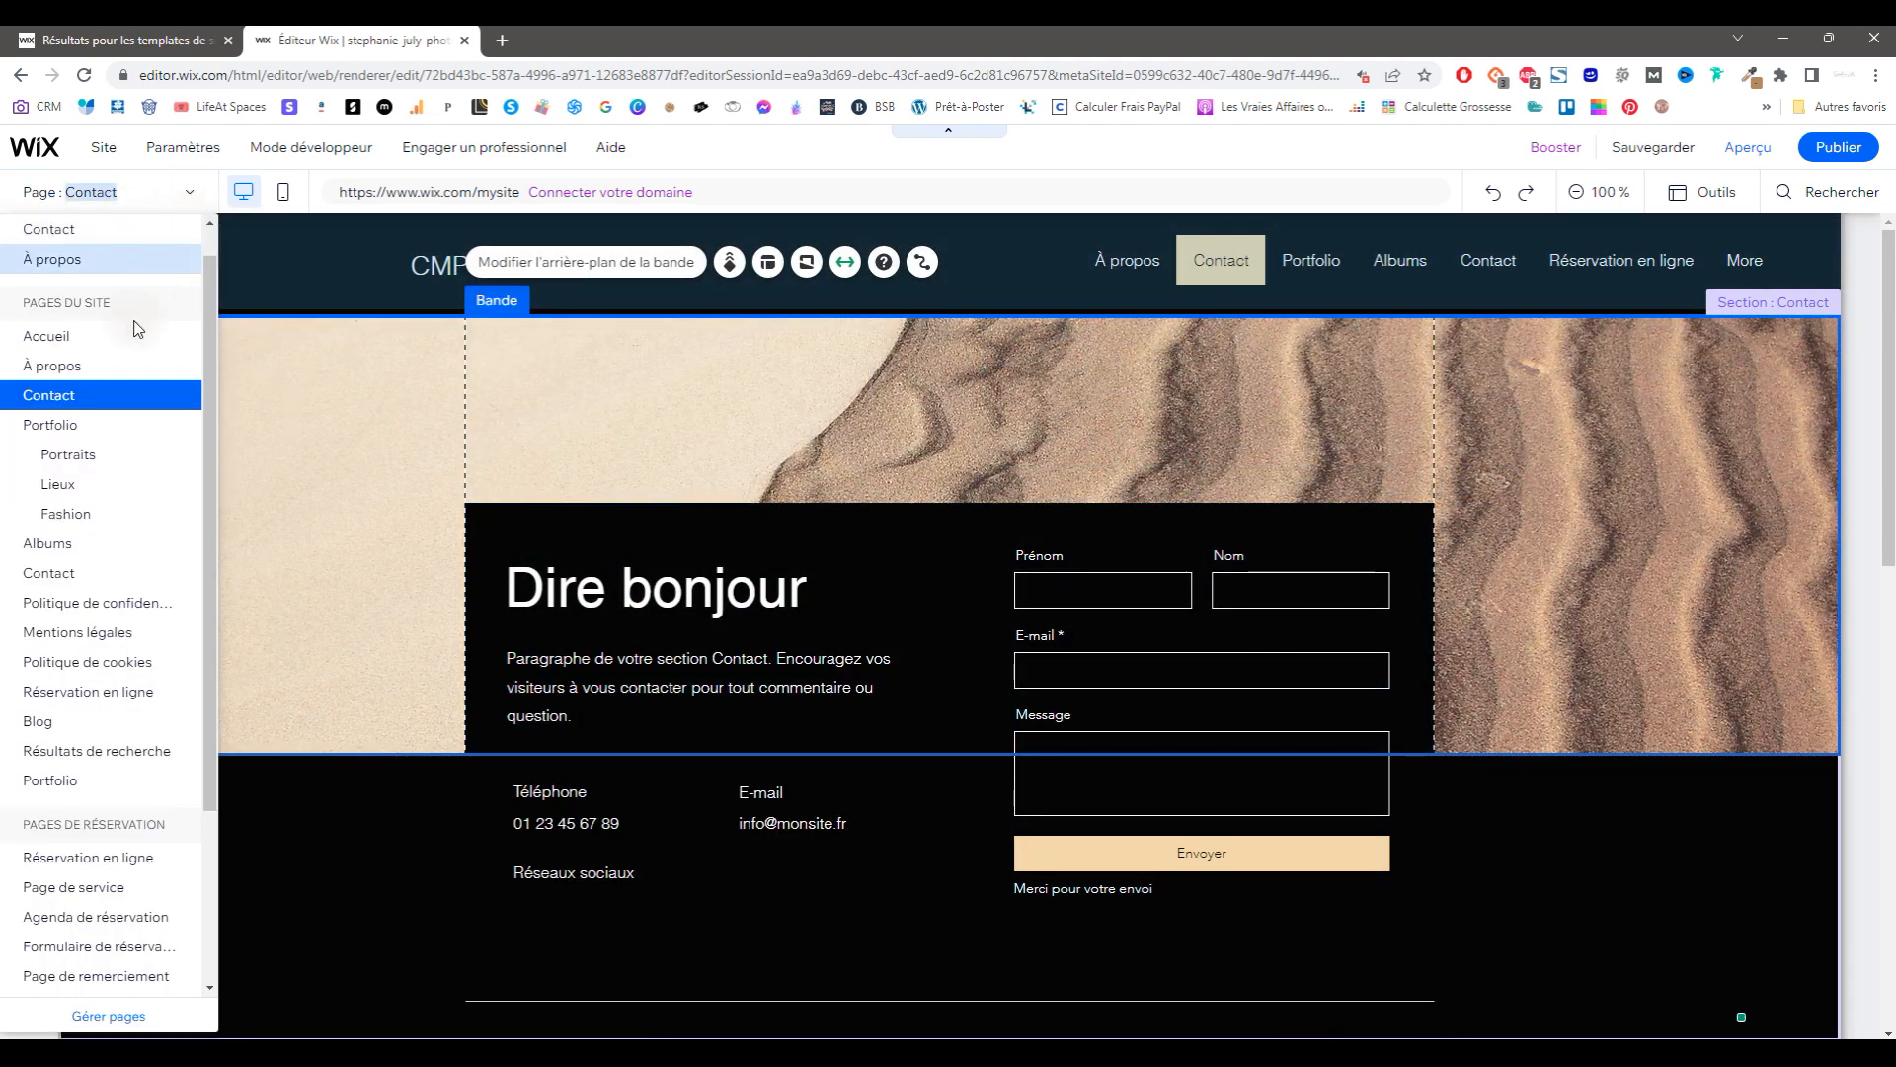
# Step: Delete the old Contact page and move the new Contact below the Portfolio group
pyautogui.click(110, 1023)
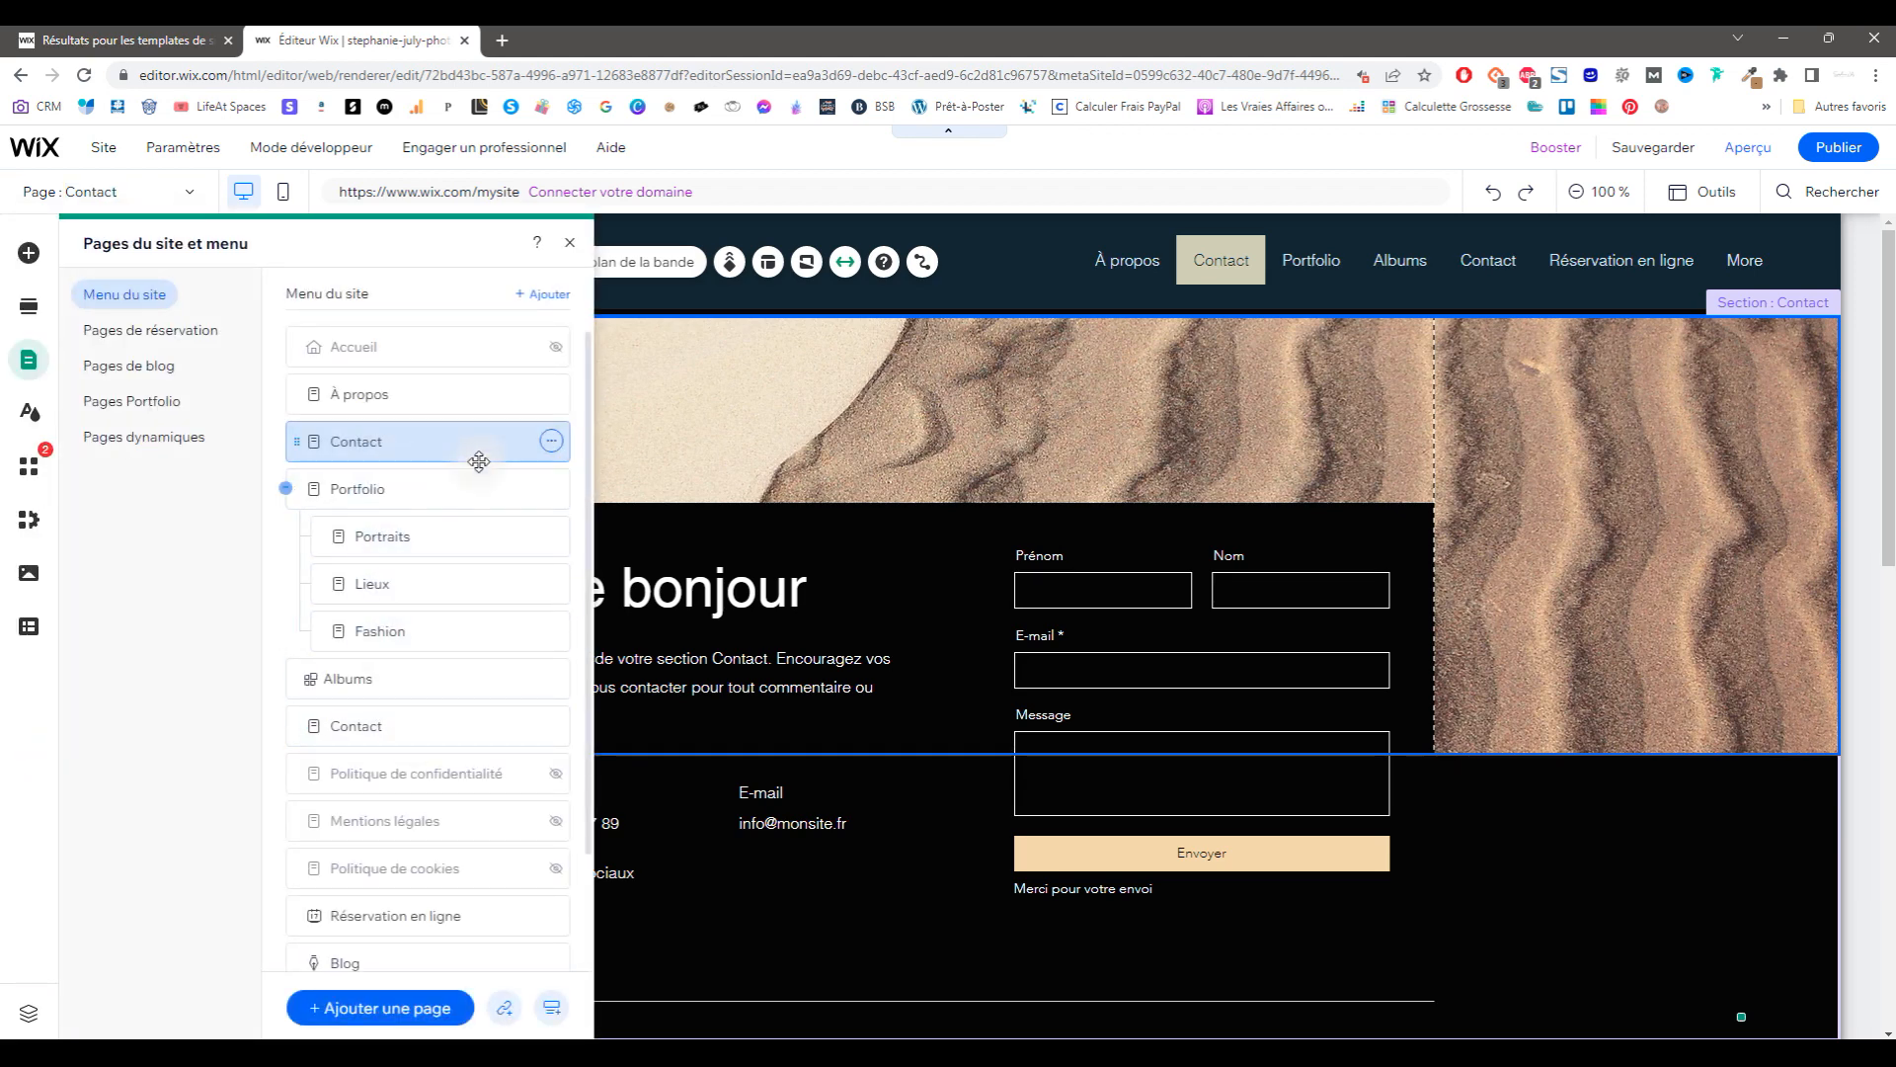
pyautogui.click(550, 727)
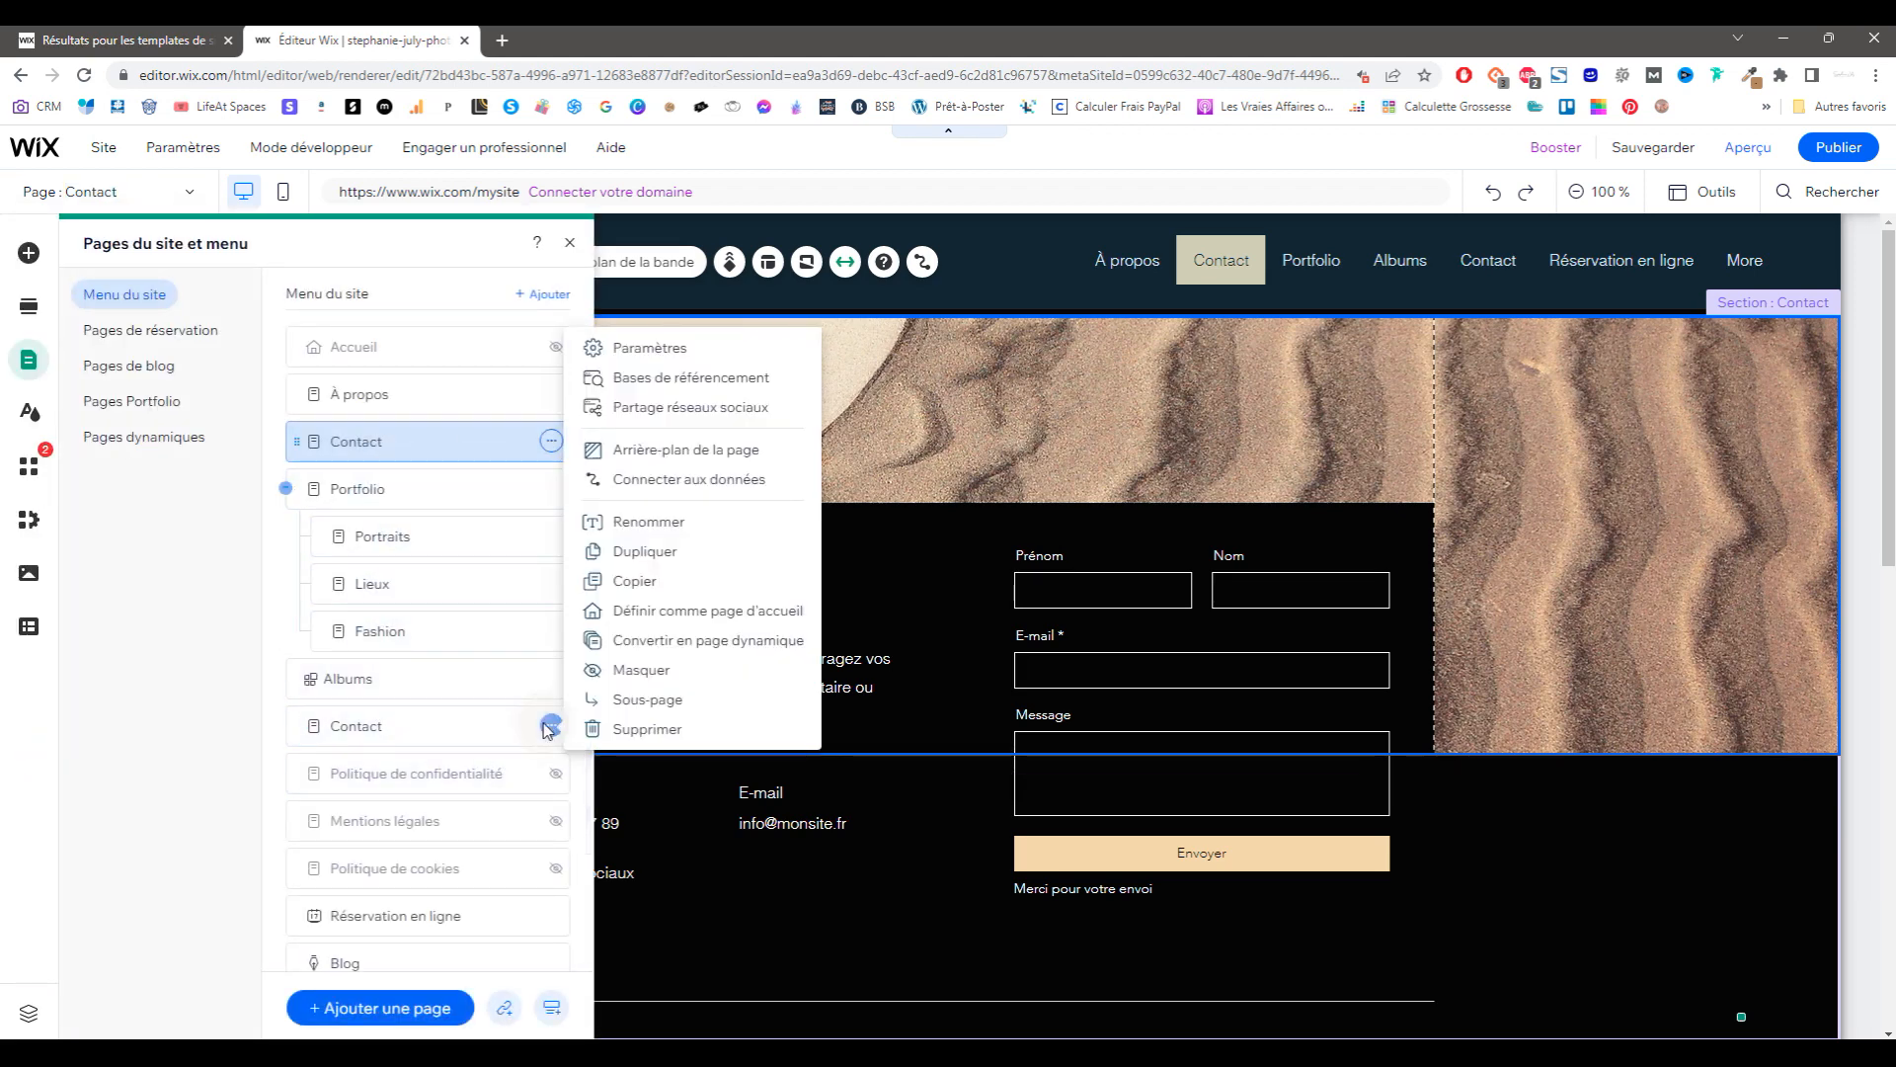
pyautogui.click(617, 730)
pyautogui.click(1157, 661)
pyautogui.moveTo(424, 679); pyautogui.dragTo(305, 622)
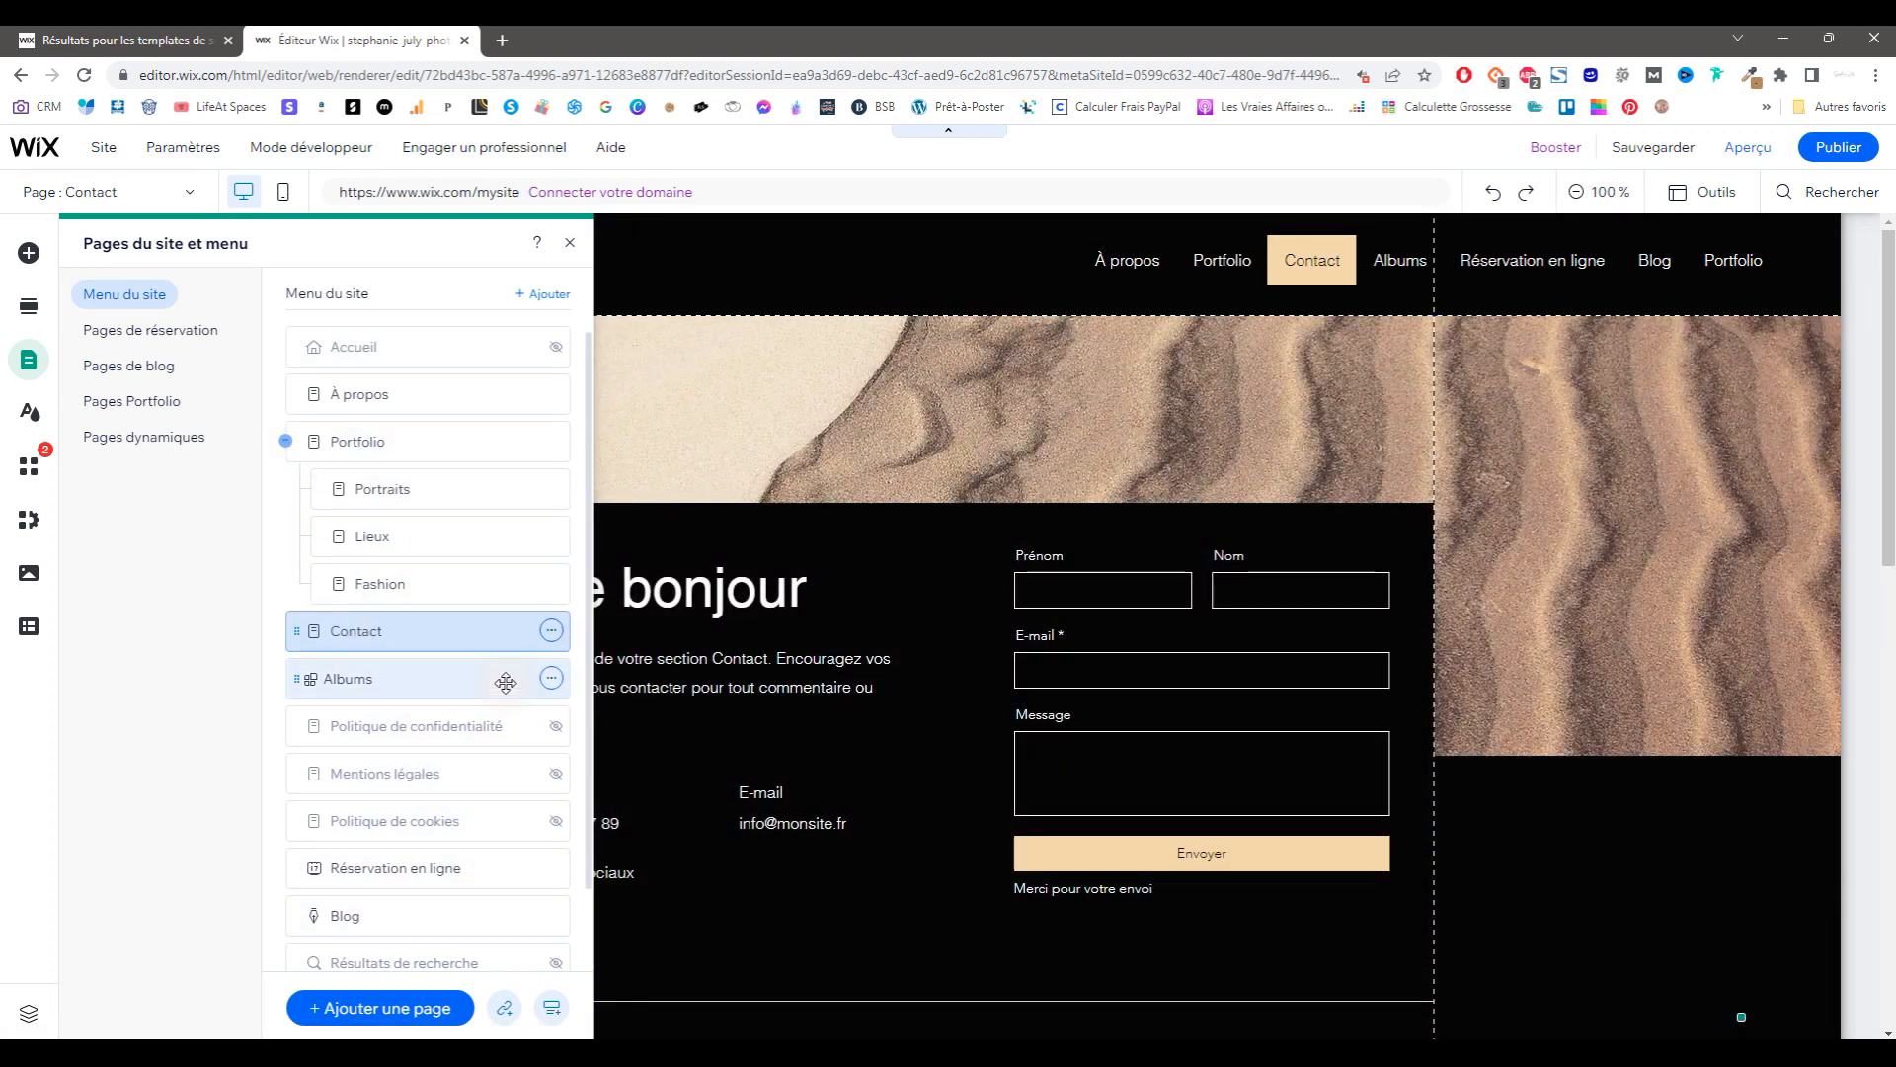
# Step: Hide Albums and Réservation en ligne from the site menu
pyautogui.click(550, 678)
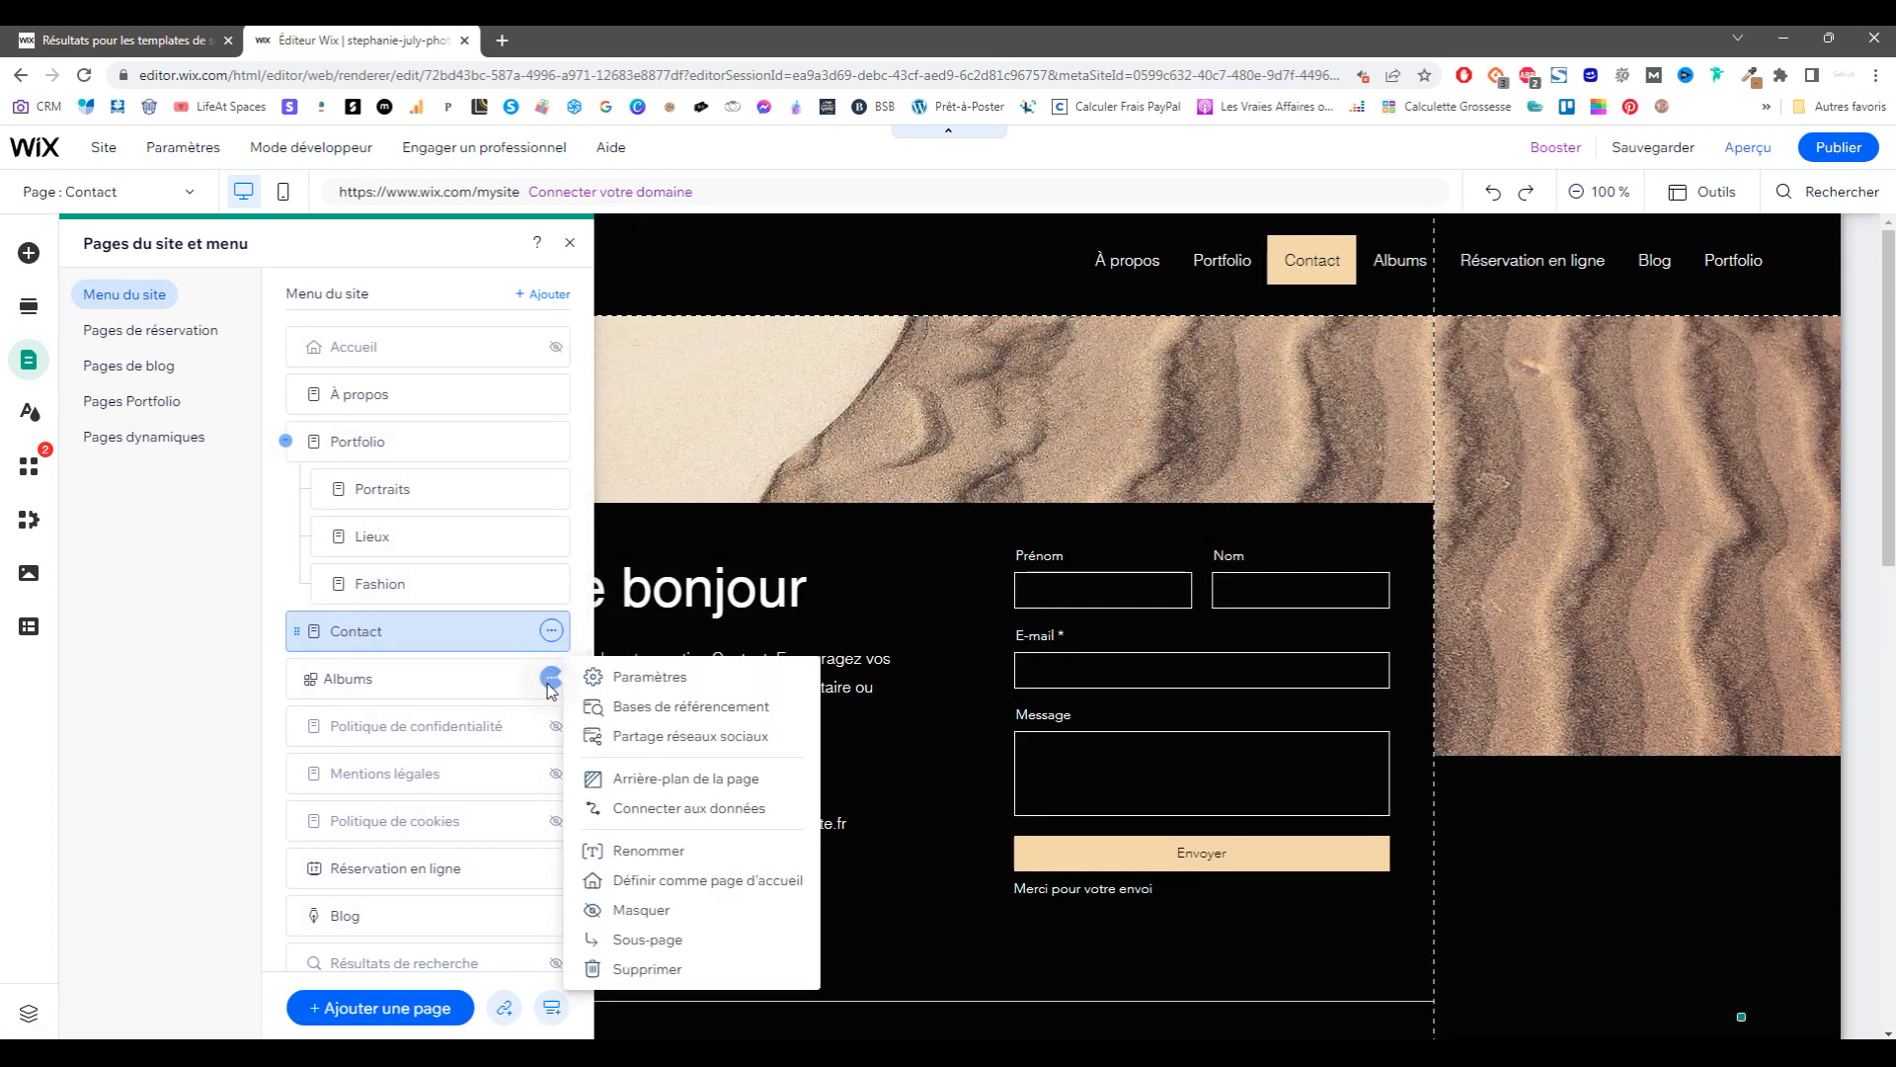
pyautogui.click(614, 910)
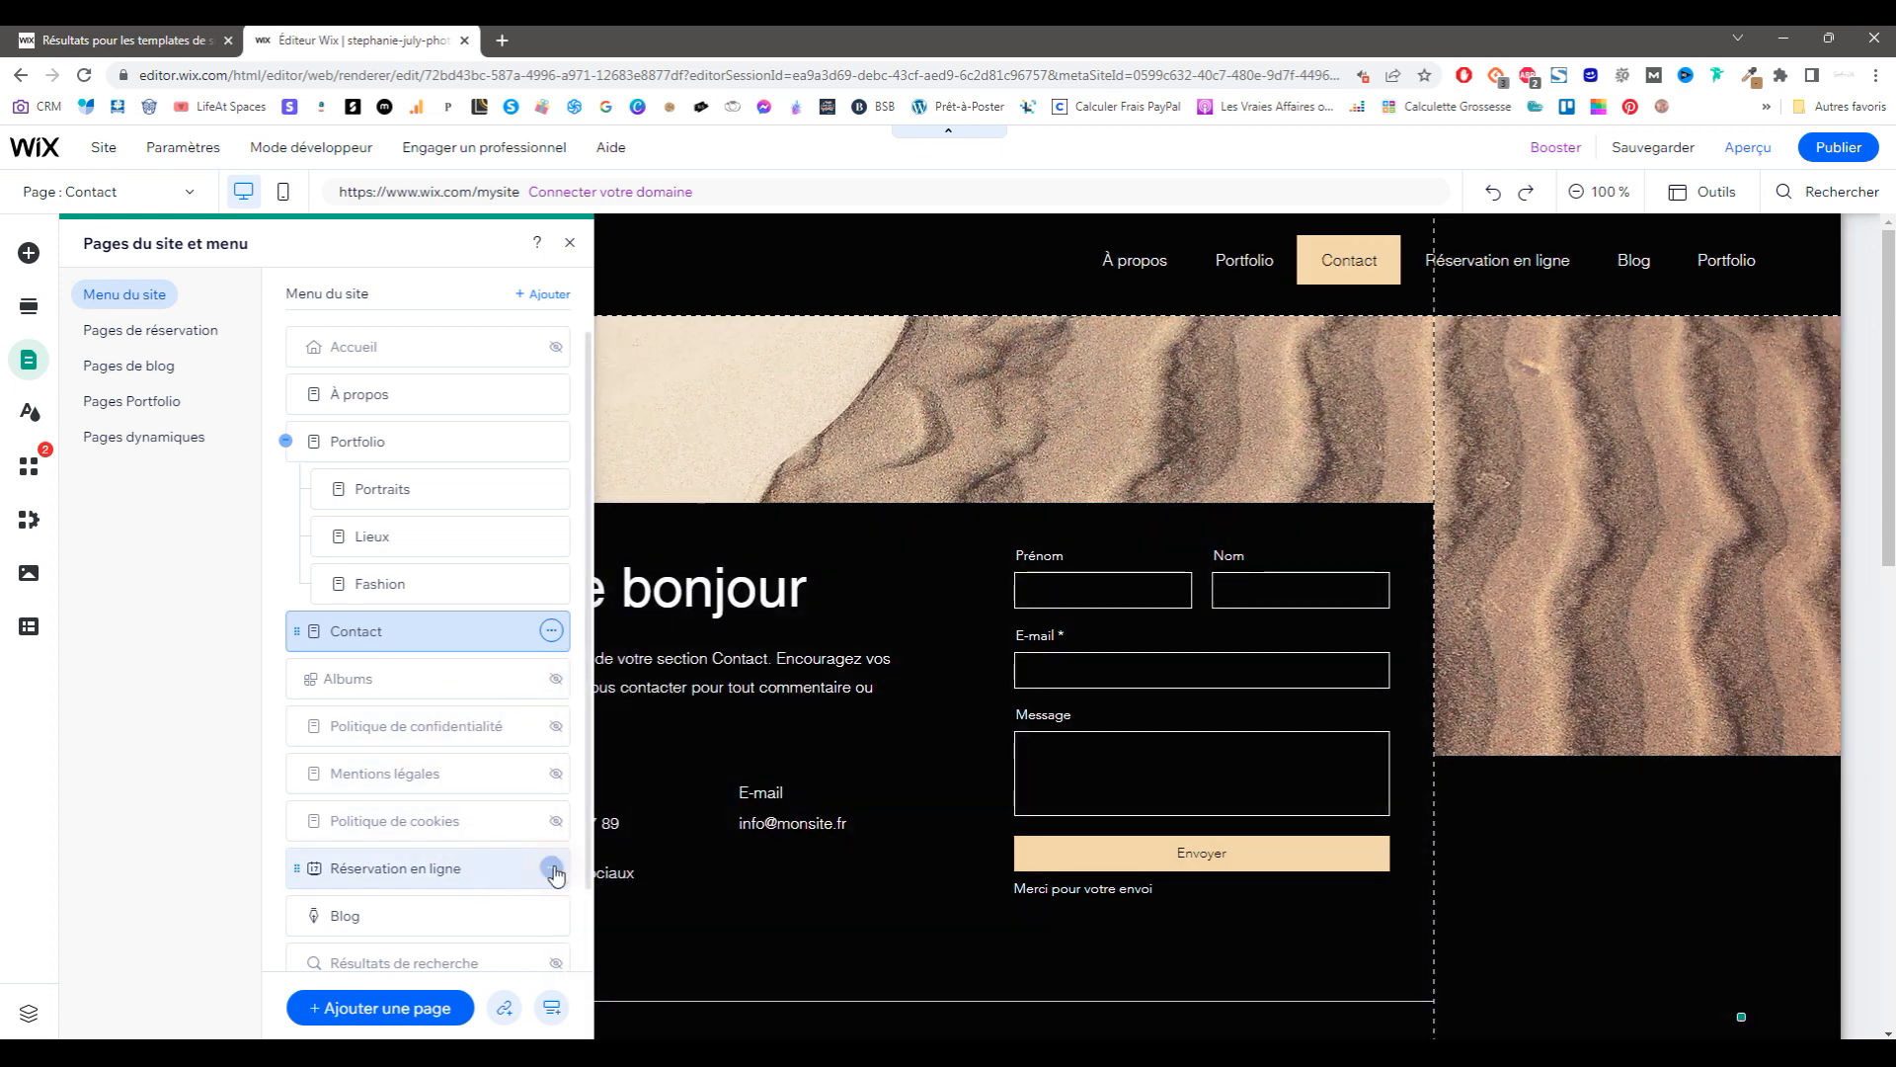
pyautogui.click(550, 867)
pyautogui.click(613, 820)
pyautogui.scroll(-1, 480, 838)
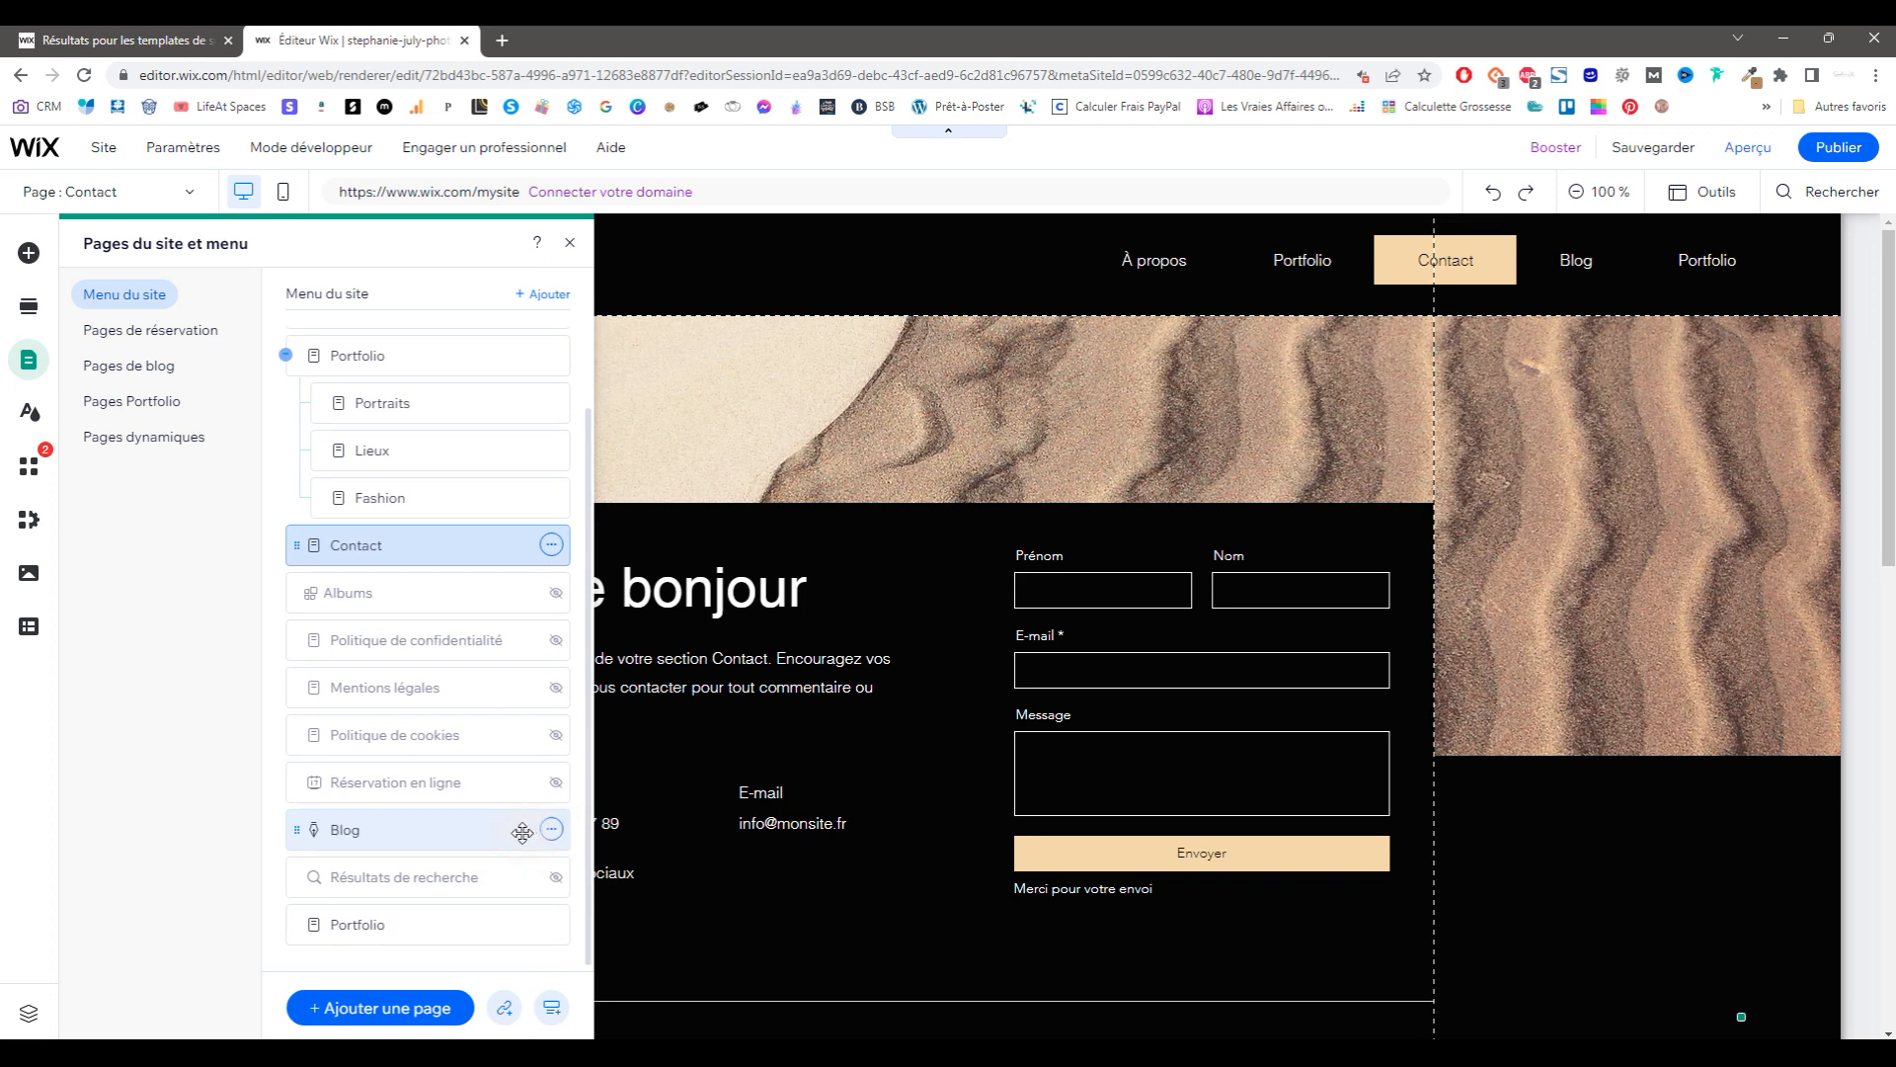
# Step: Move Blog above Contact and delete the extra Portfolio page along with the Wix Portfolio app
pyautogui.moveTo(440, 833); pyautogui.dragTo(301, 545)
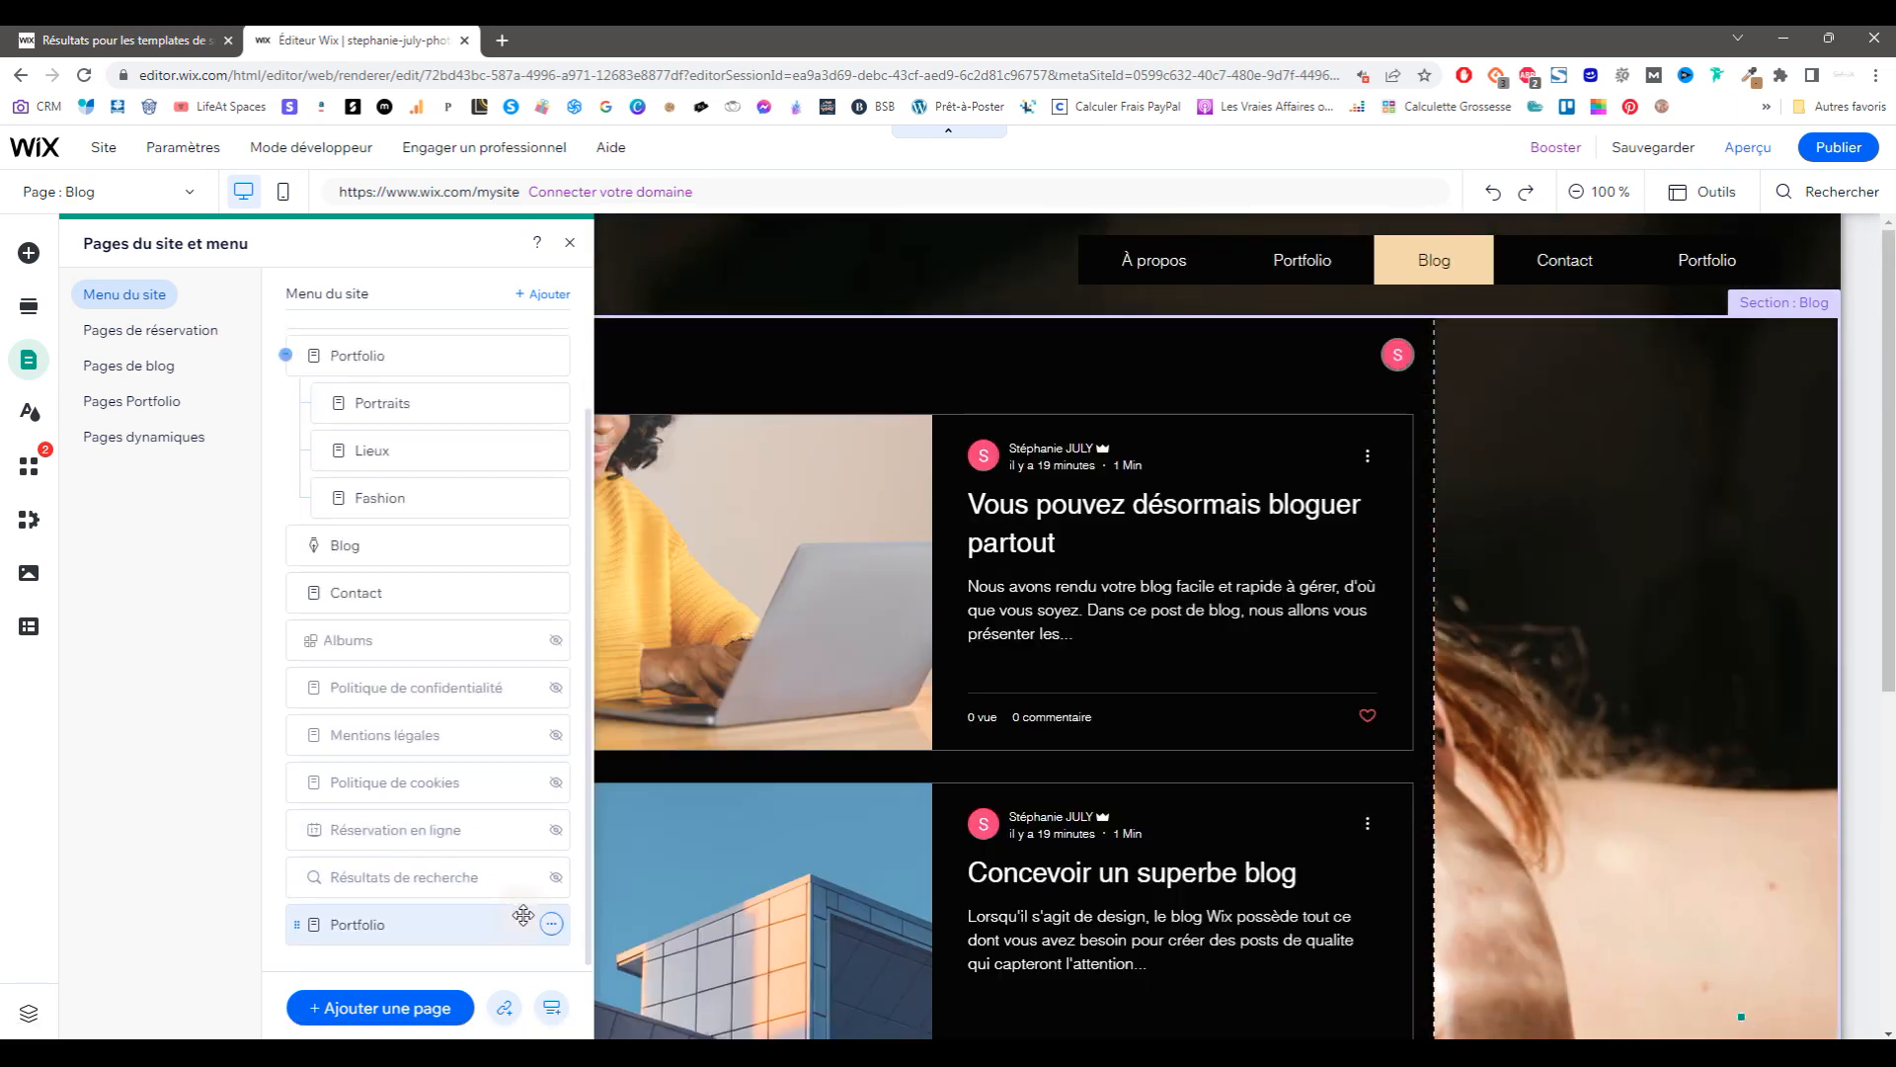
pyautogui.click(550, 925)
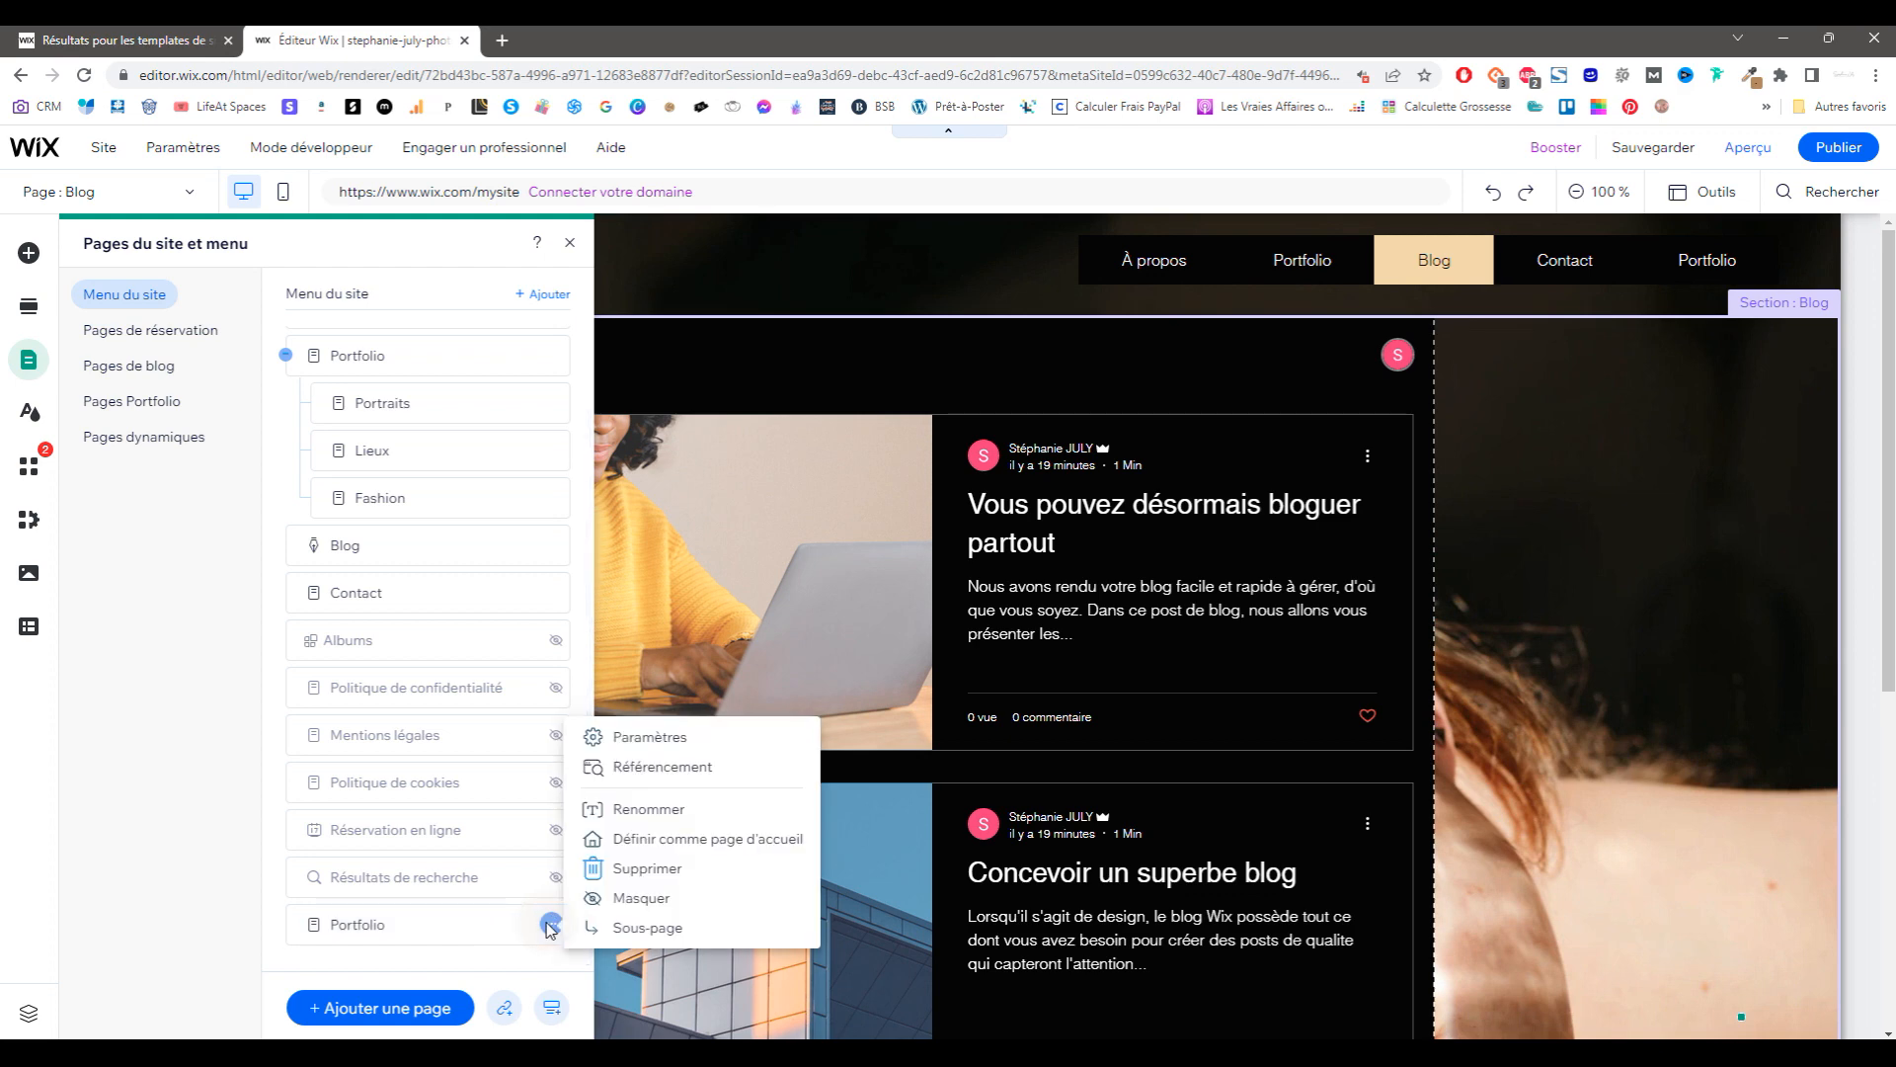
pyautogui.click(616, 870)
pyautogui.click(1135, 662)
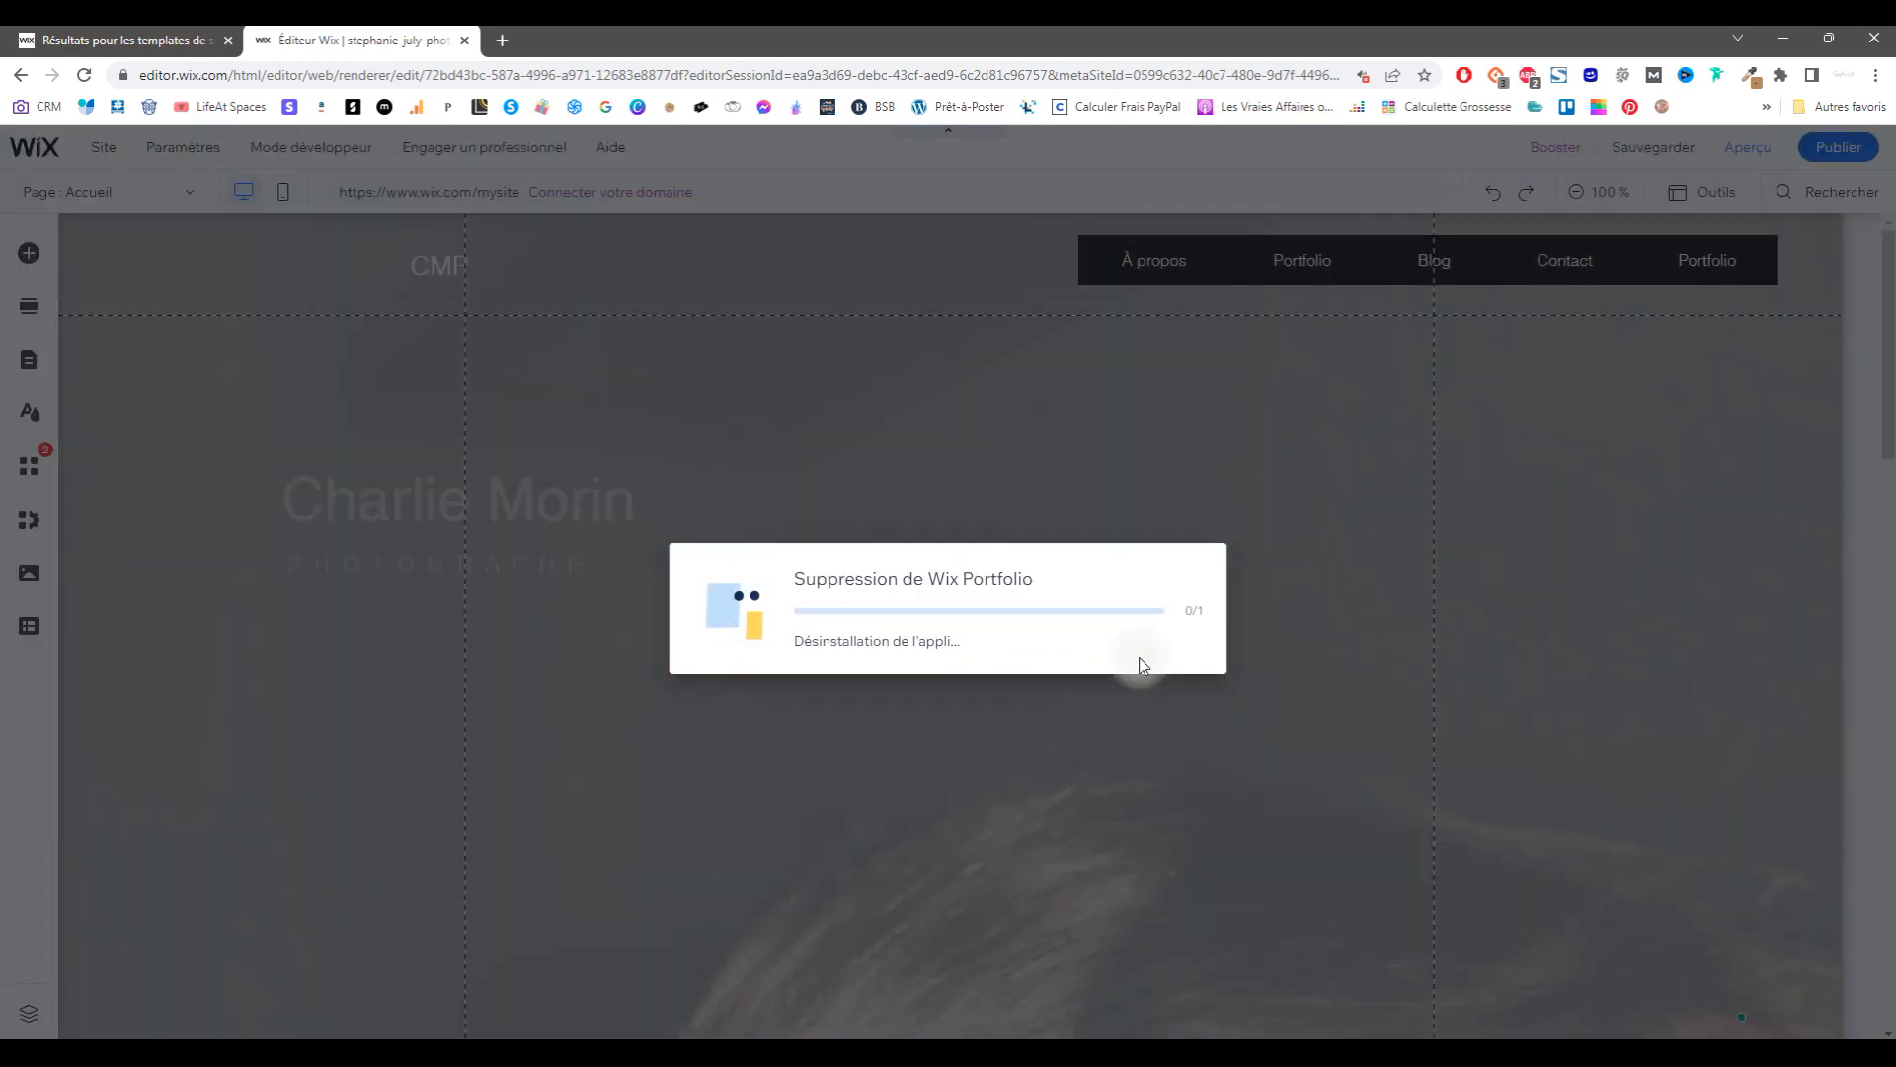
pyautogui.click(179, 196)
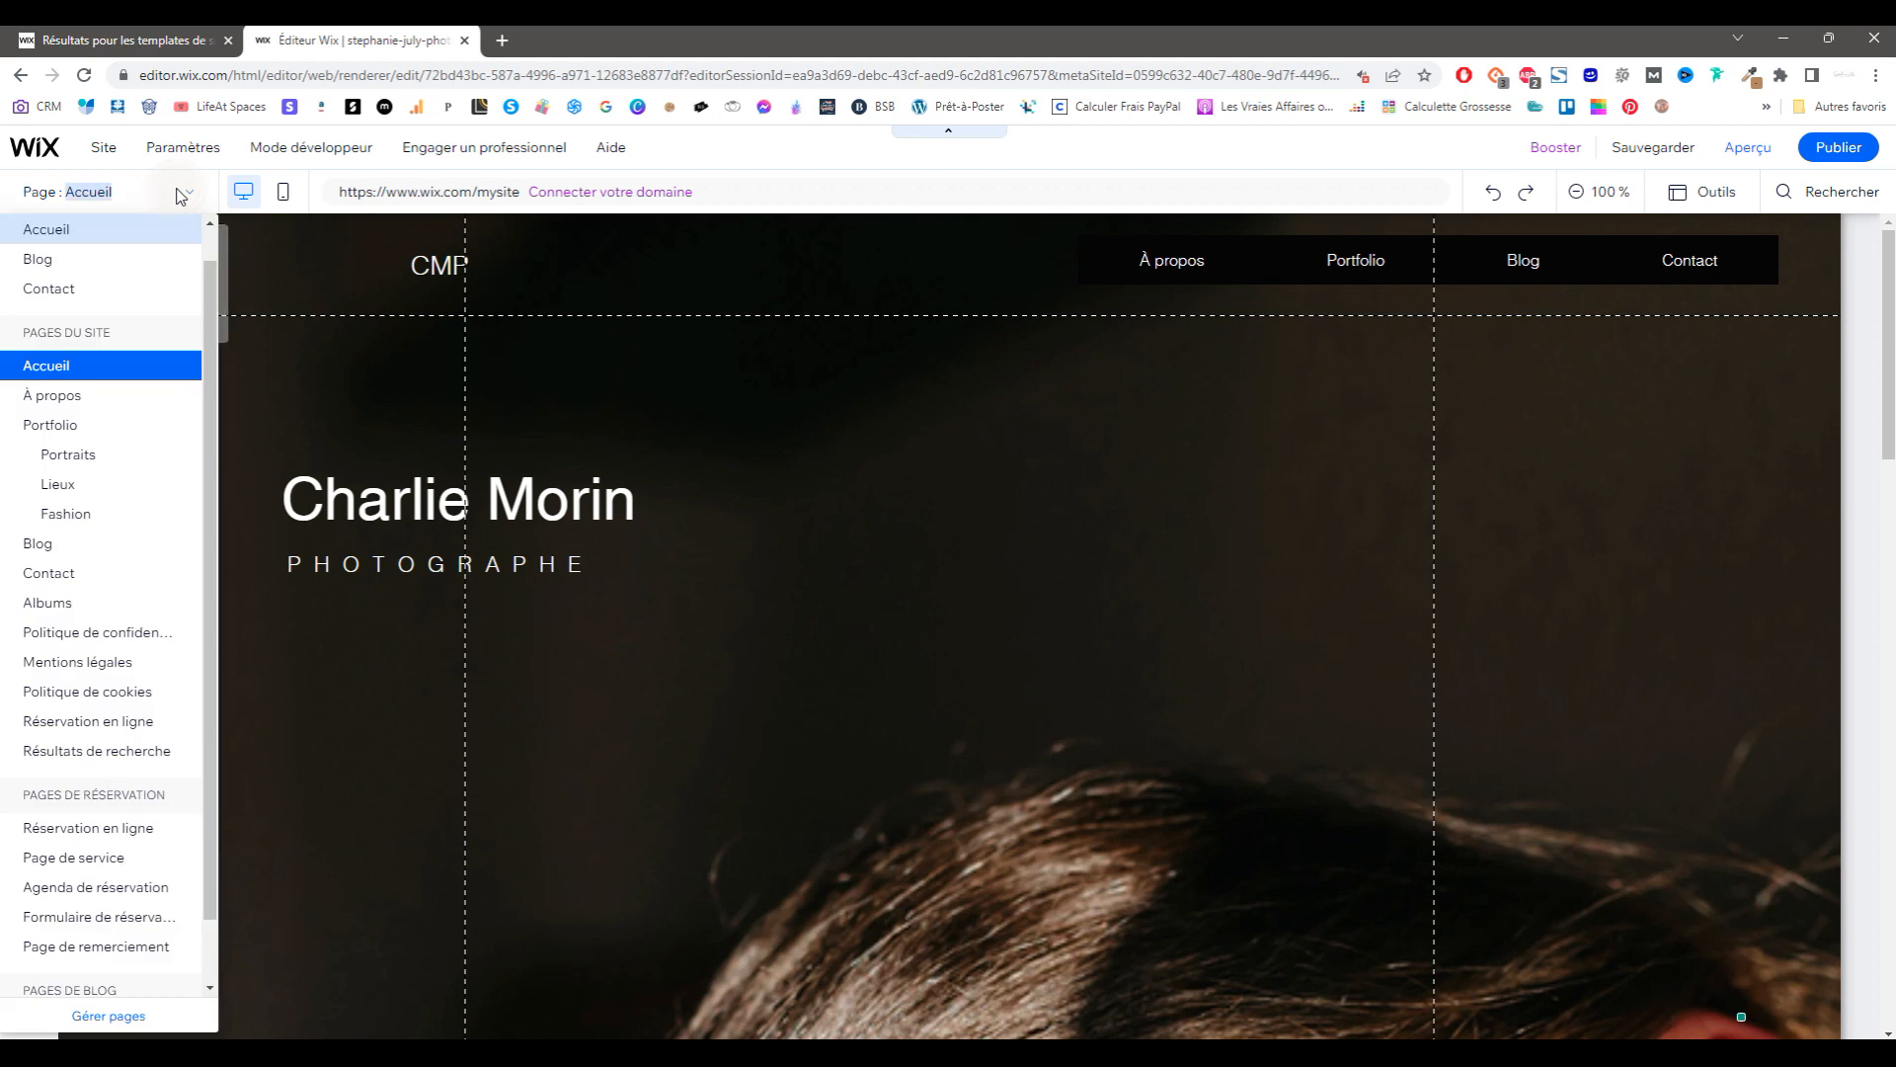
# Step: Look through the booking, blog and dynamic page sections of the Pages & Menu panel
pyautogui.click(108, 1018)
pyautogui.click(191, 340)
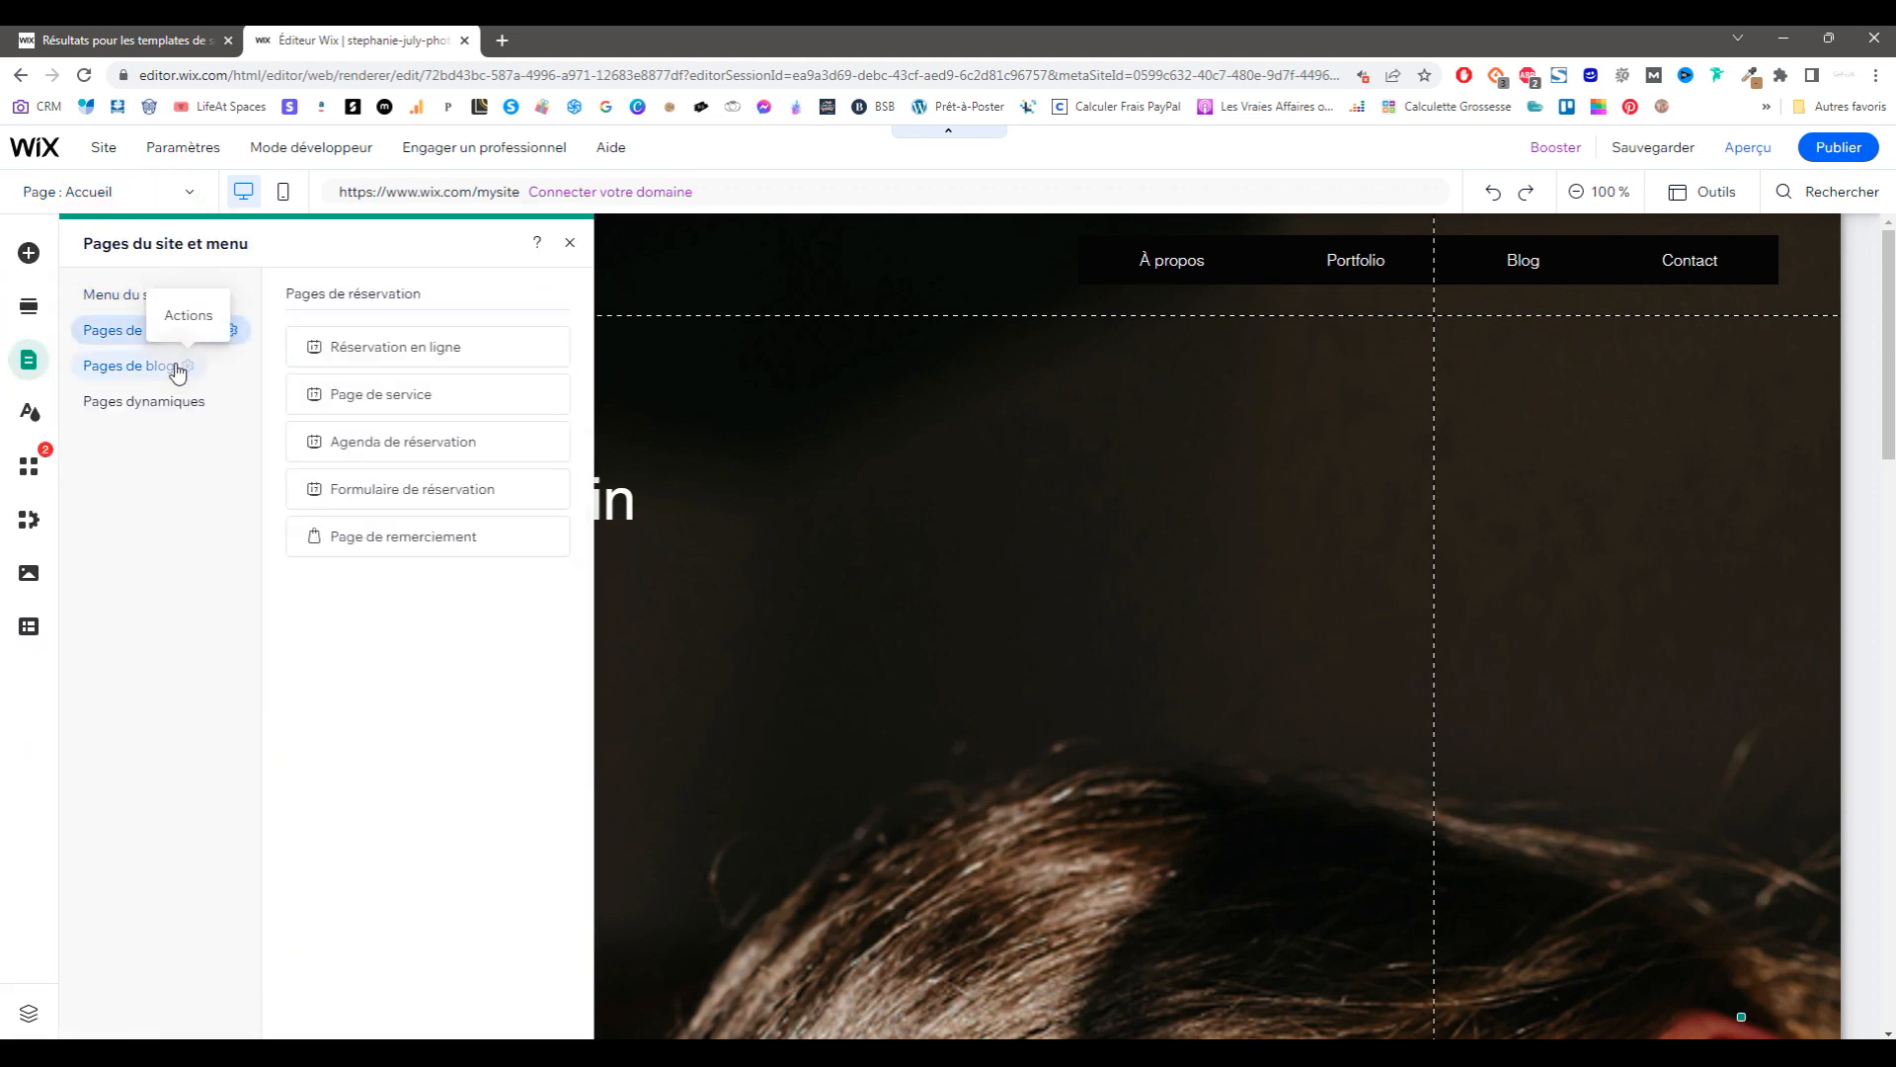
pyautogui.click(178, 368)
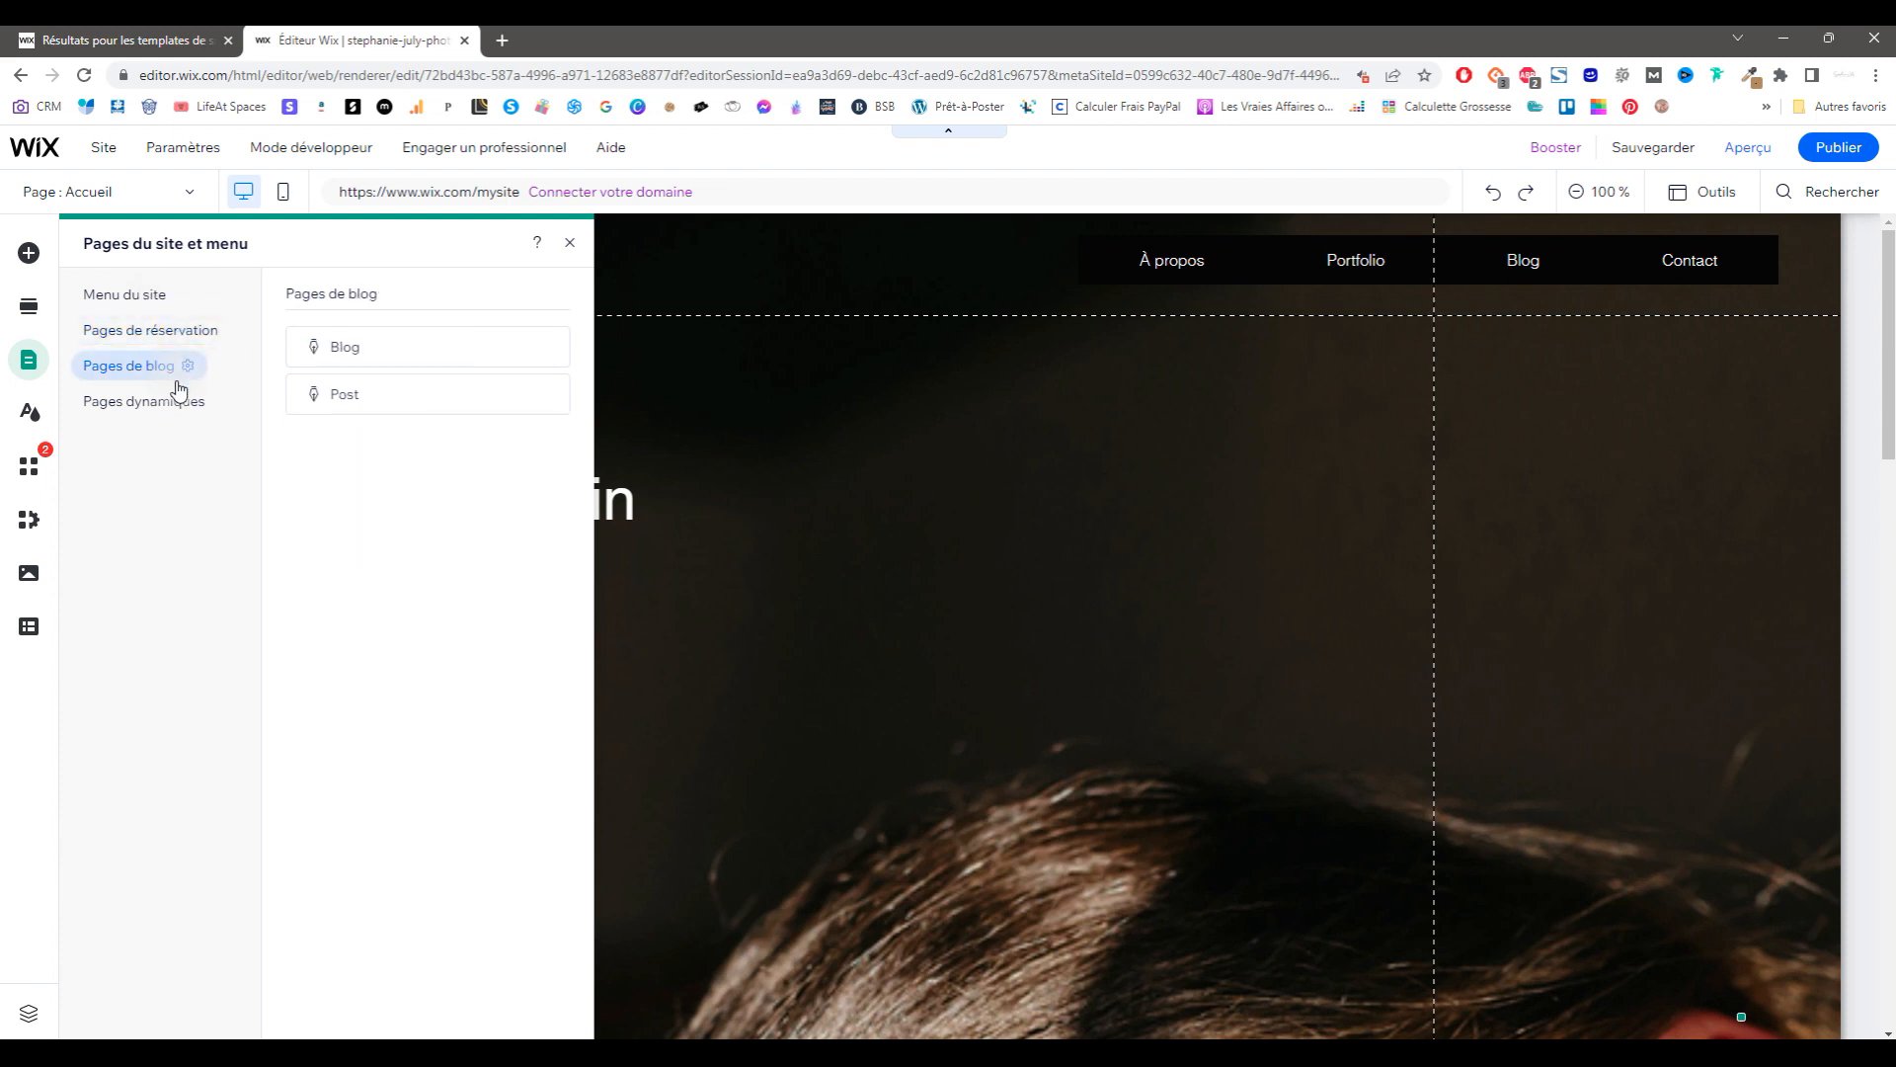
pyautogui.click(183, 412)
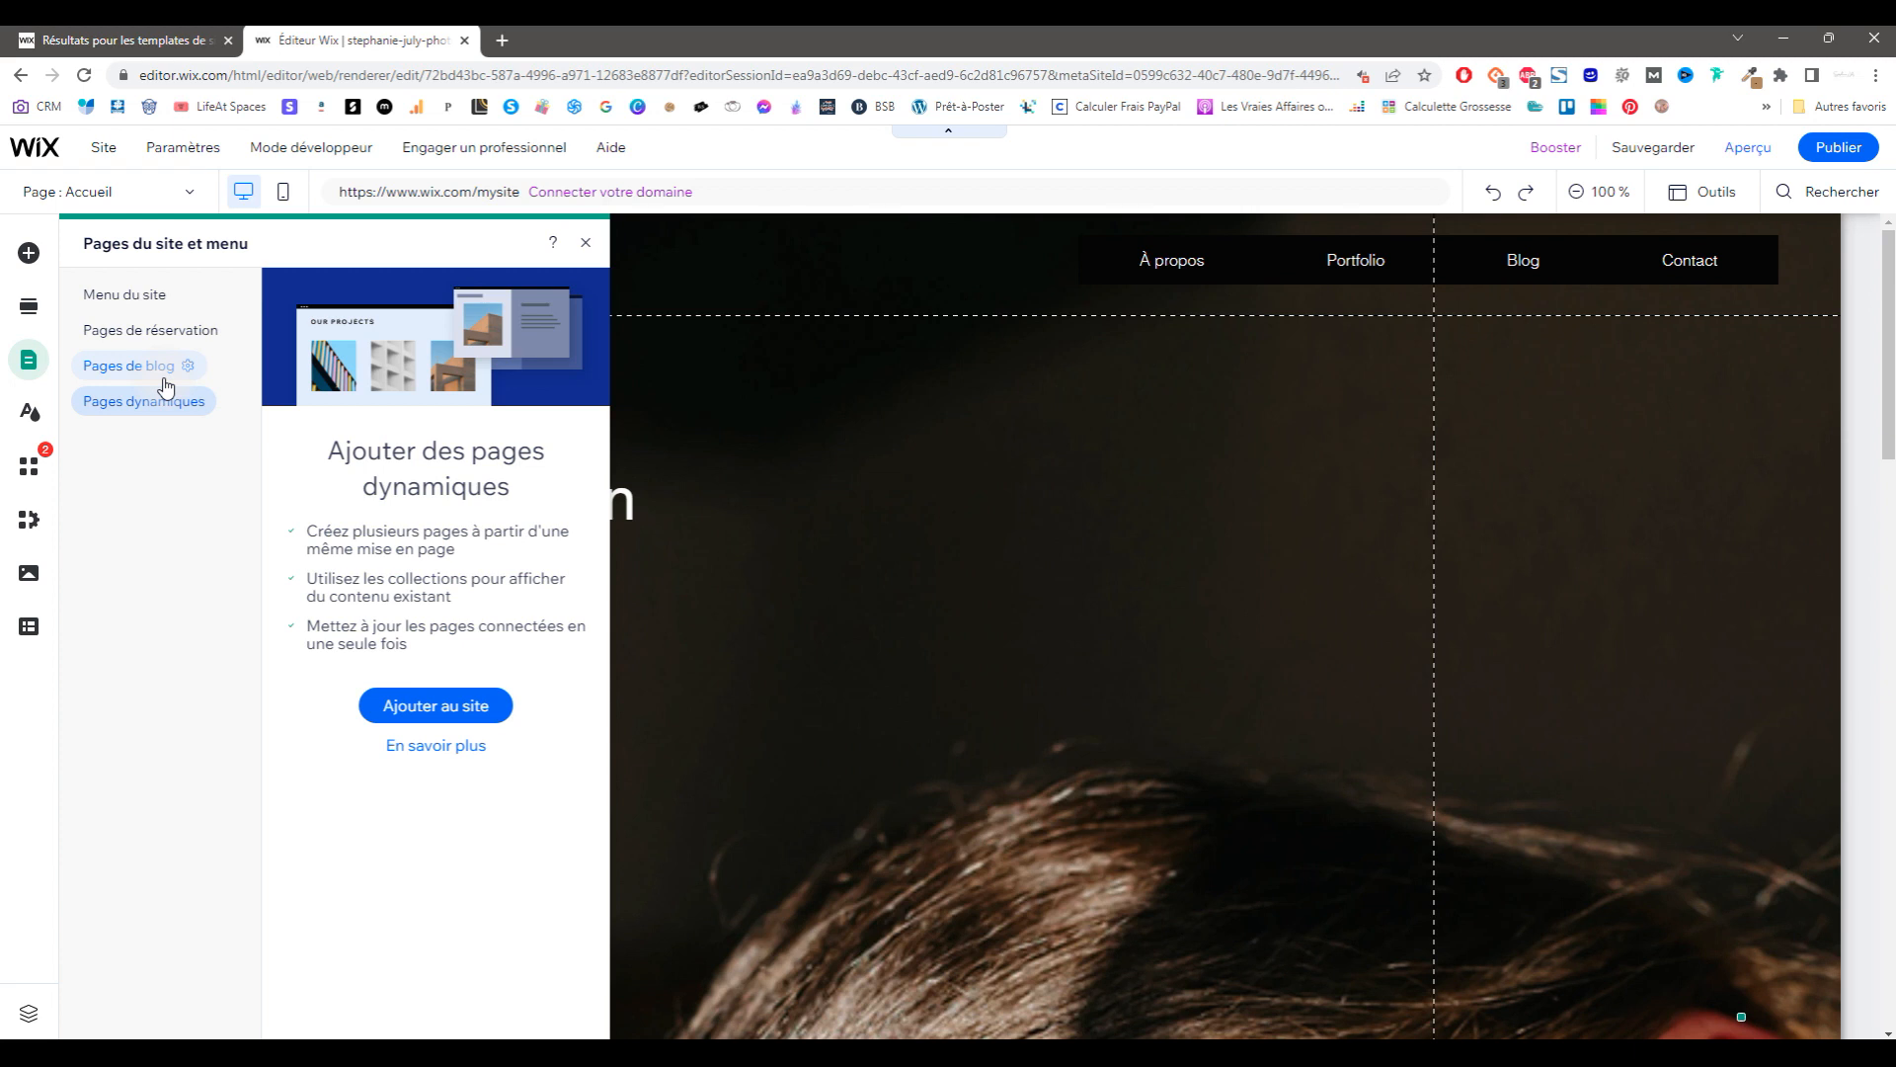
pyautogui.click(164, 375)
pyautogui.click(144, 296)
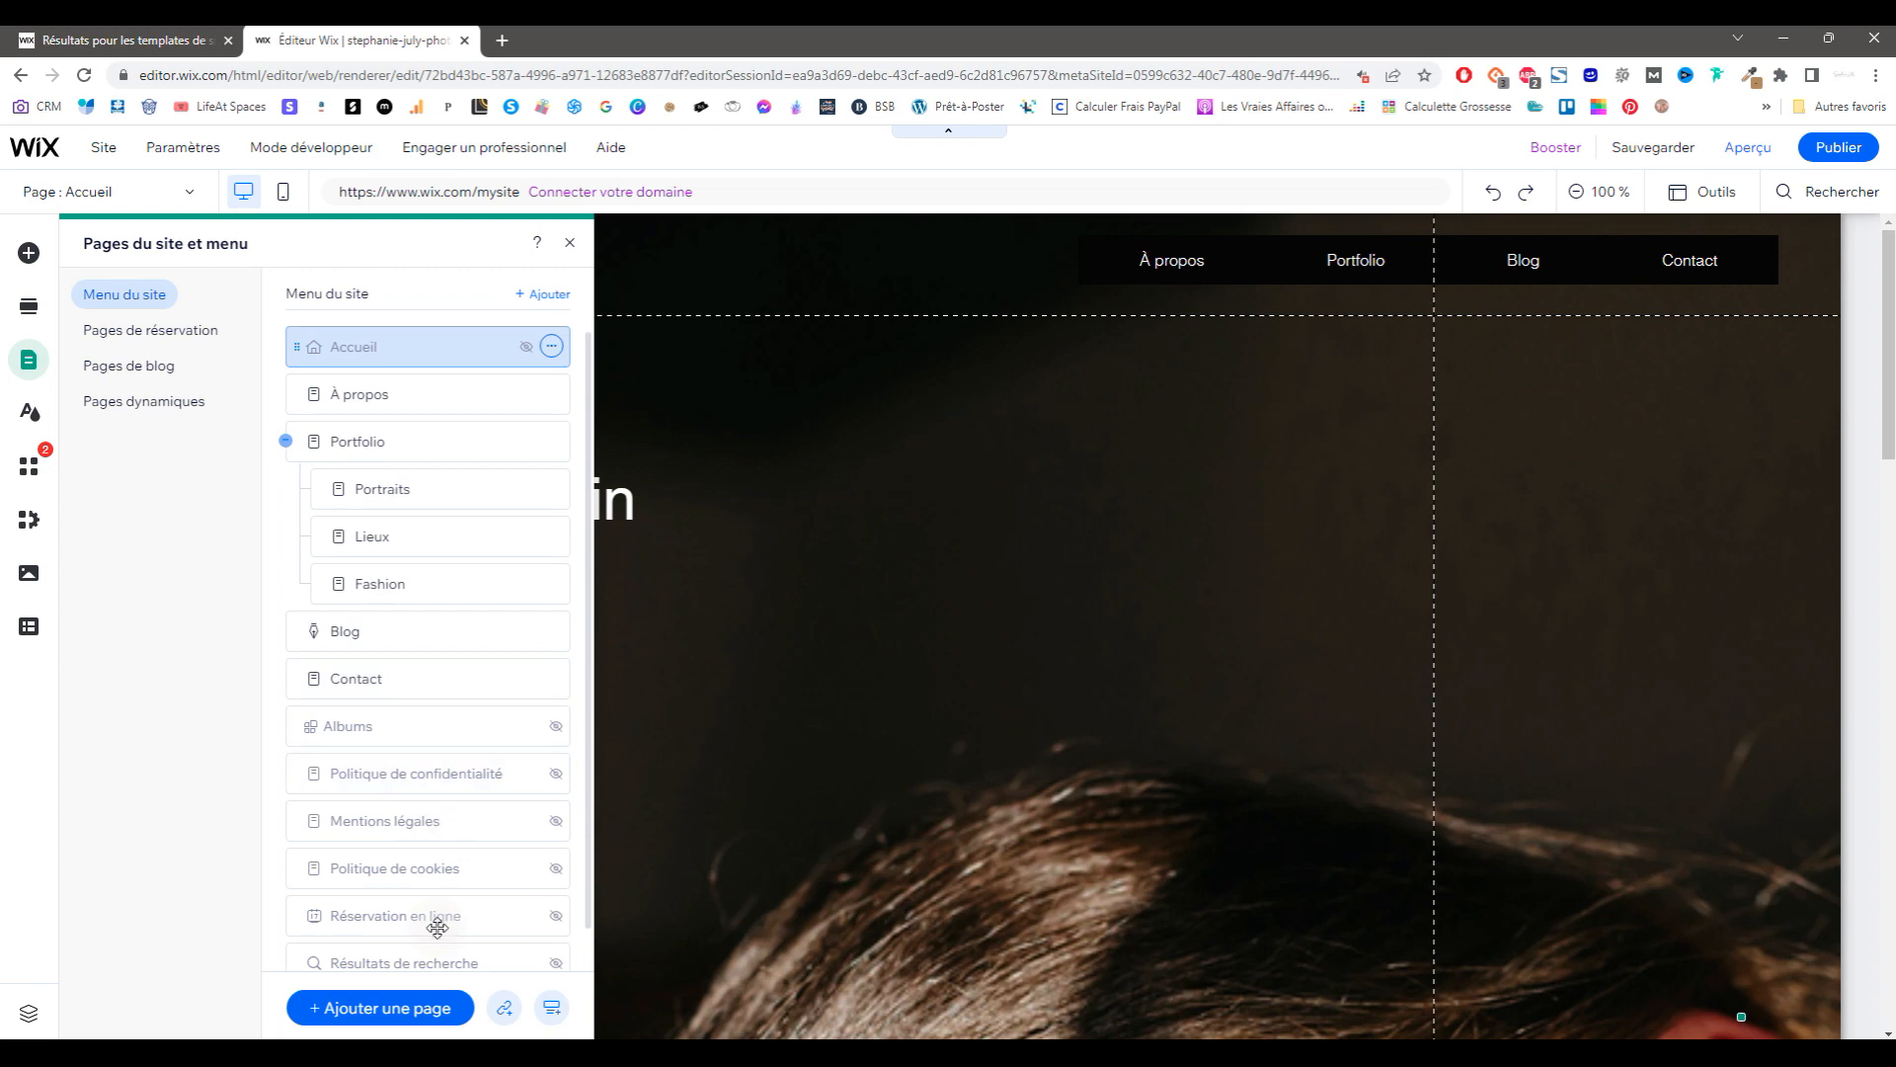
# Step: Add a blank page named Test
pyautogui.click(417, 1007)
pyautogui.click(341, 253)
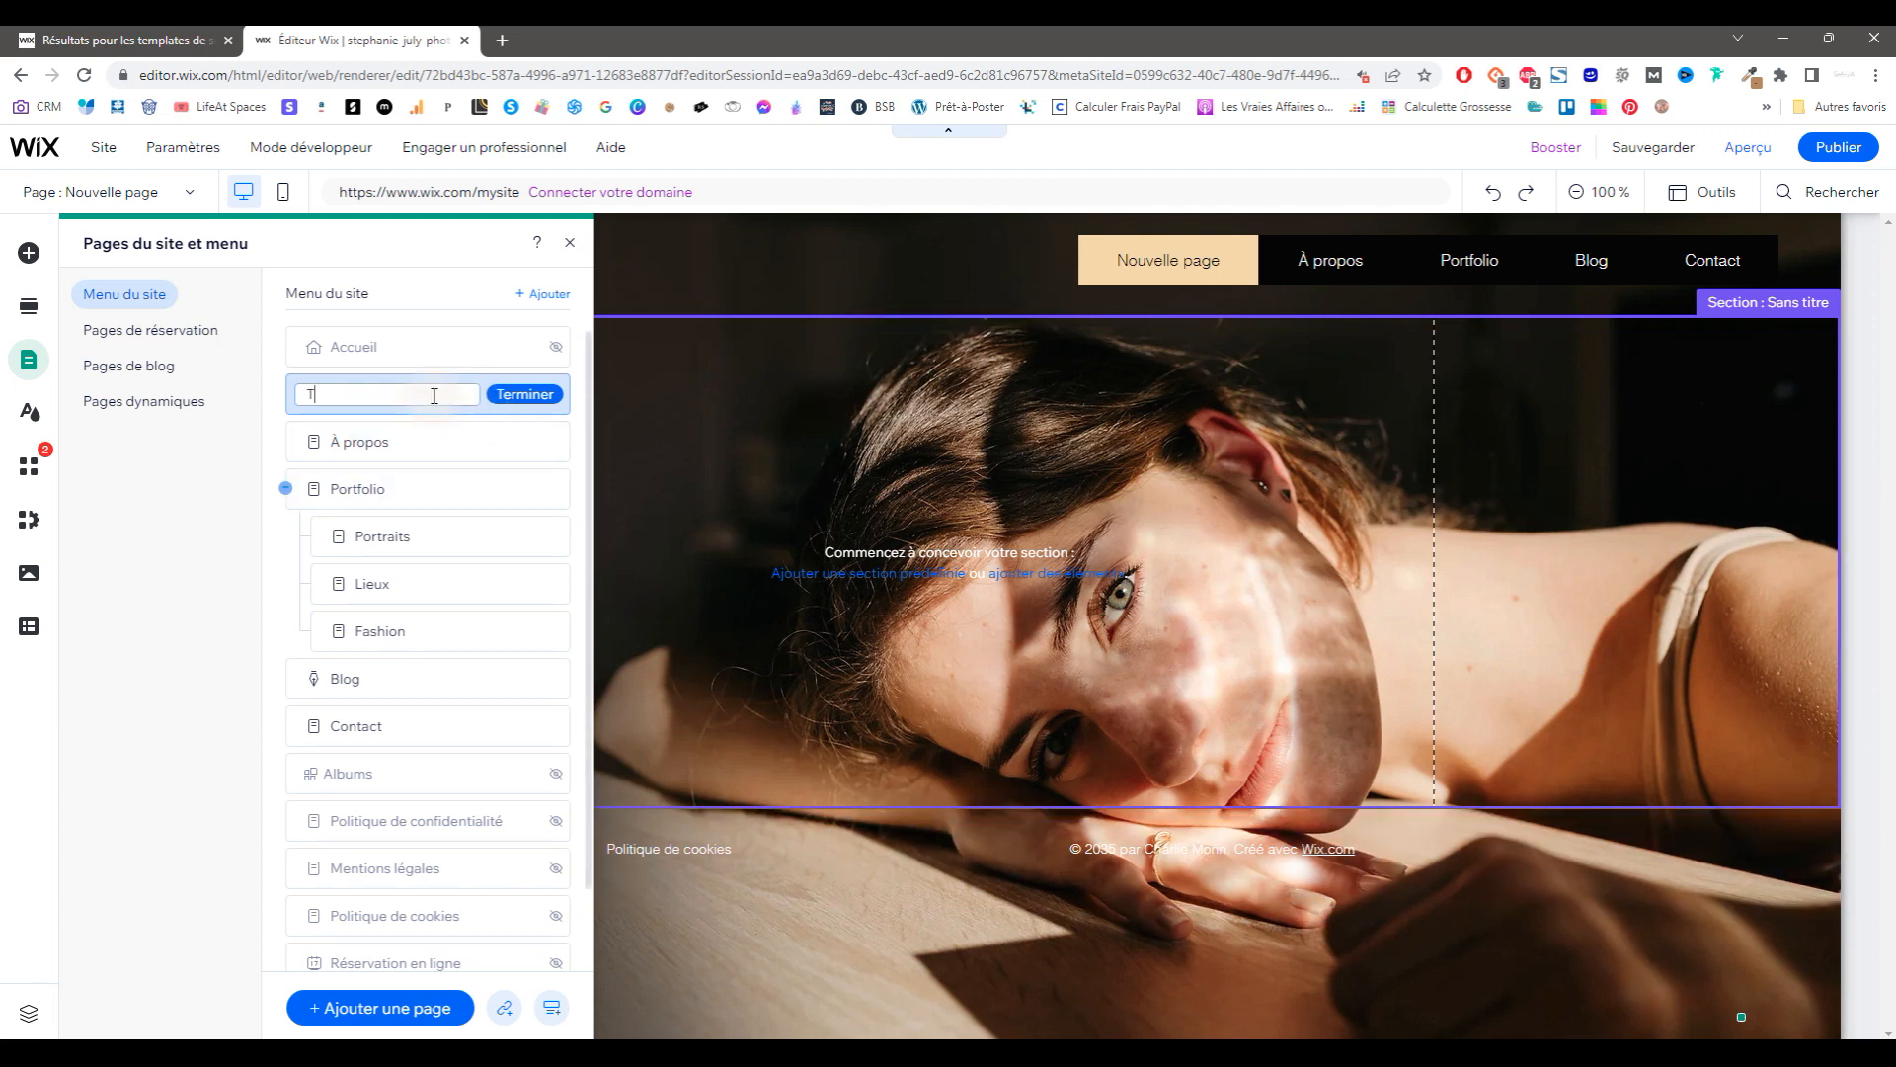
pyautogui.click(491, 398)
# Step: Add a tan button from the Button catalogue onto the hero section
pyautogui.click(1037, 462)
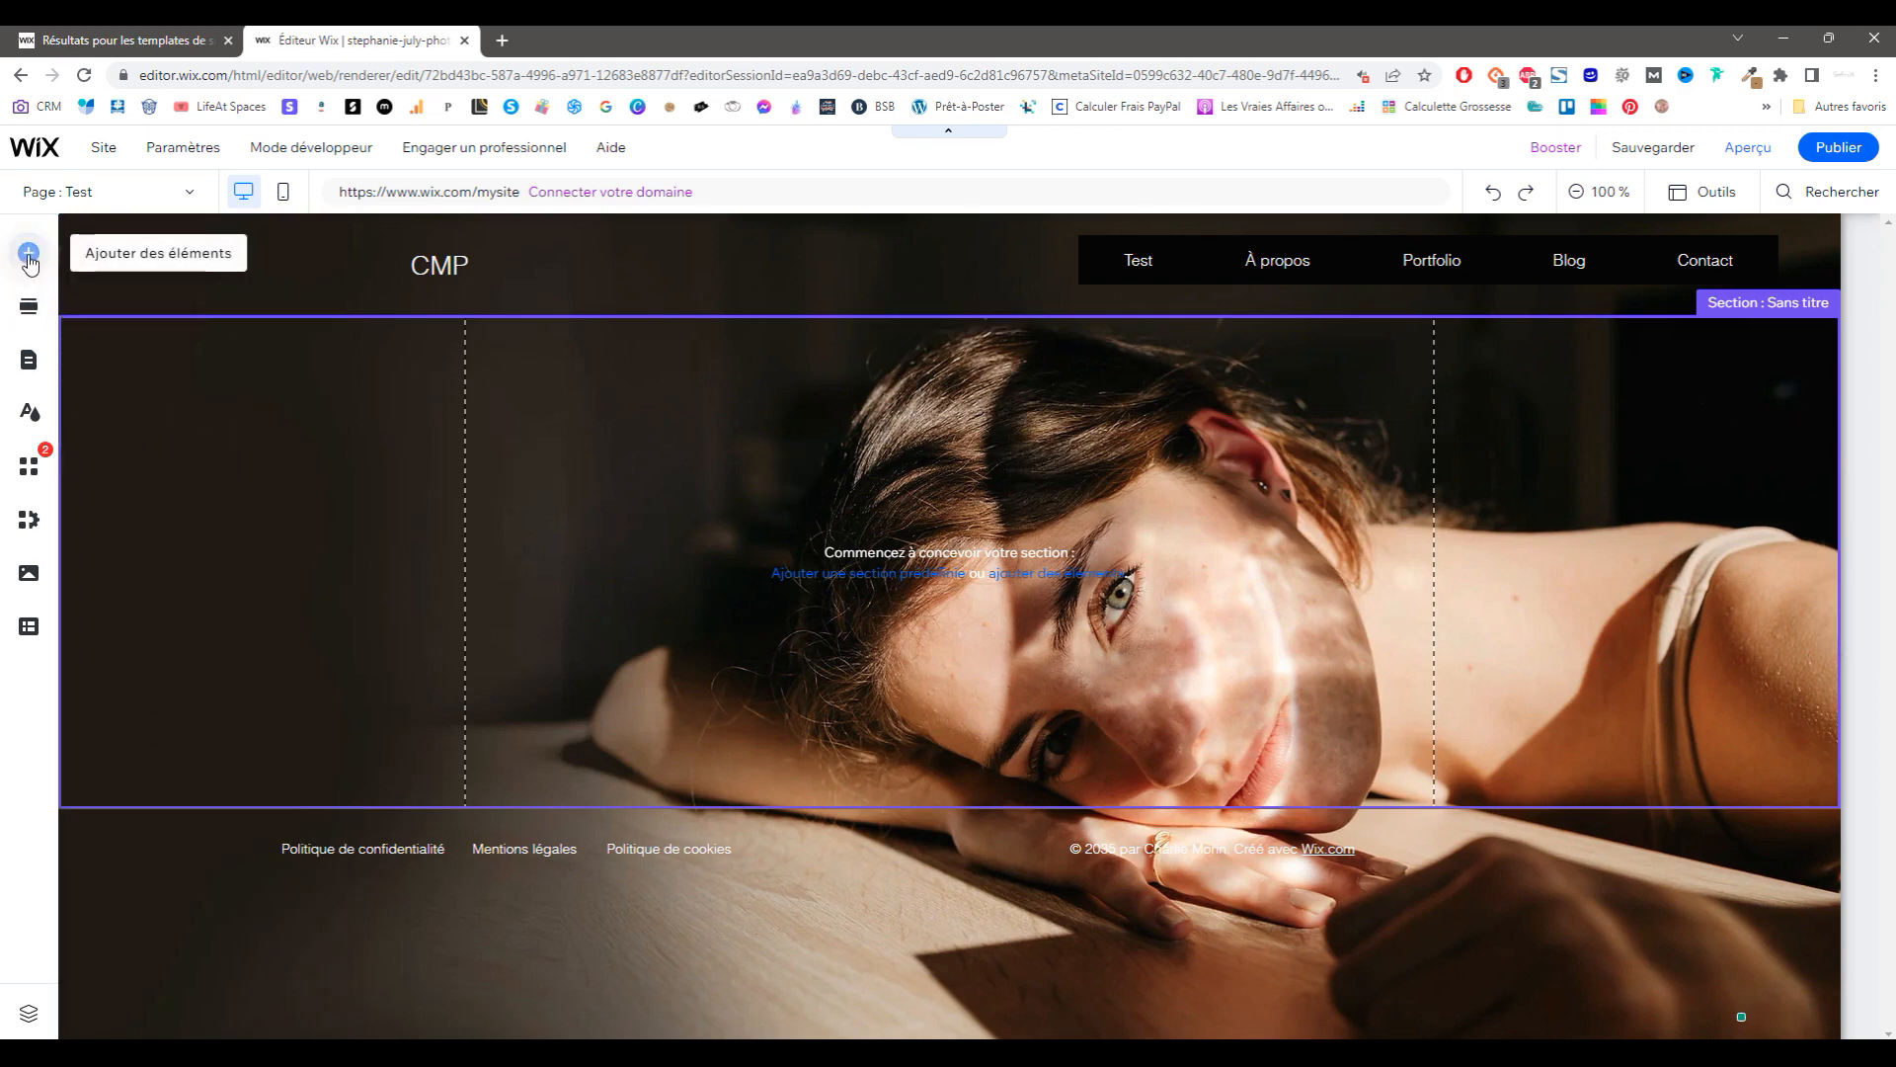
pyautogui.click(28, 255)
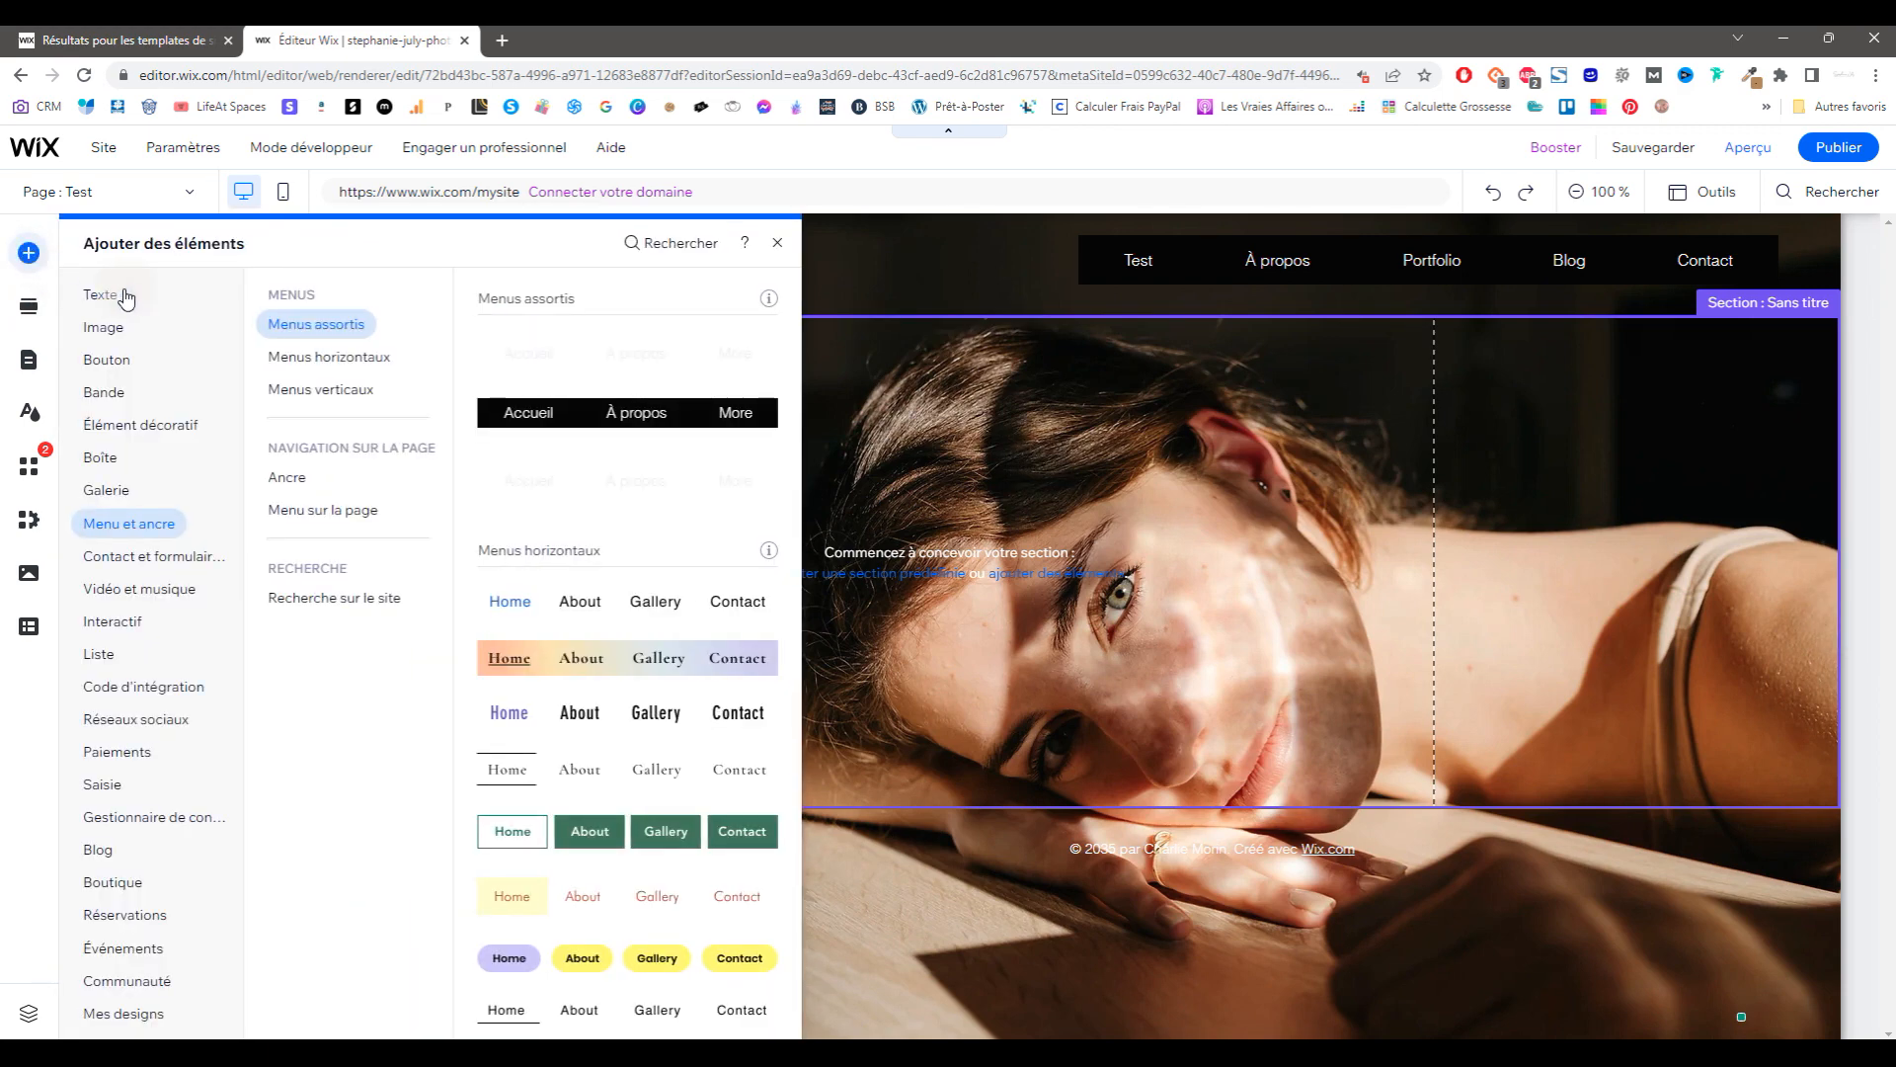
pyautogui.click(111, 295)
pyautogui.click(109, 360)
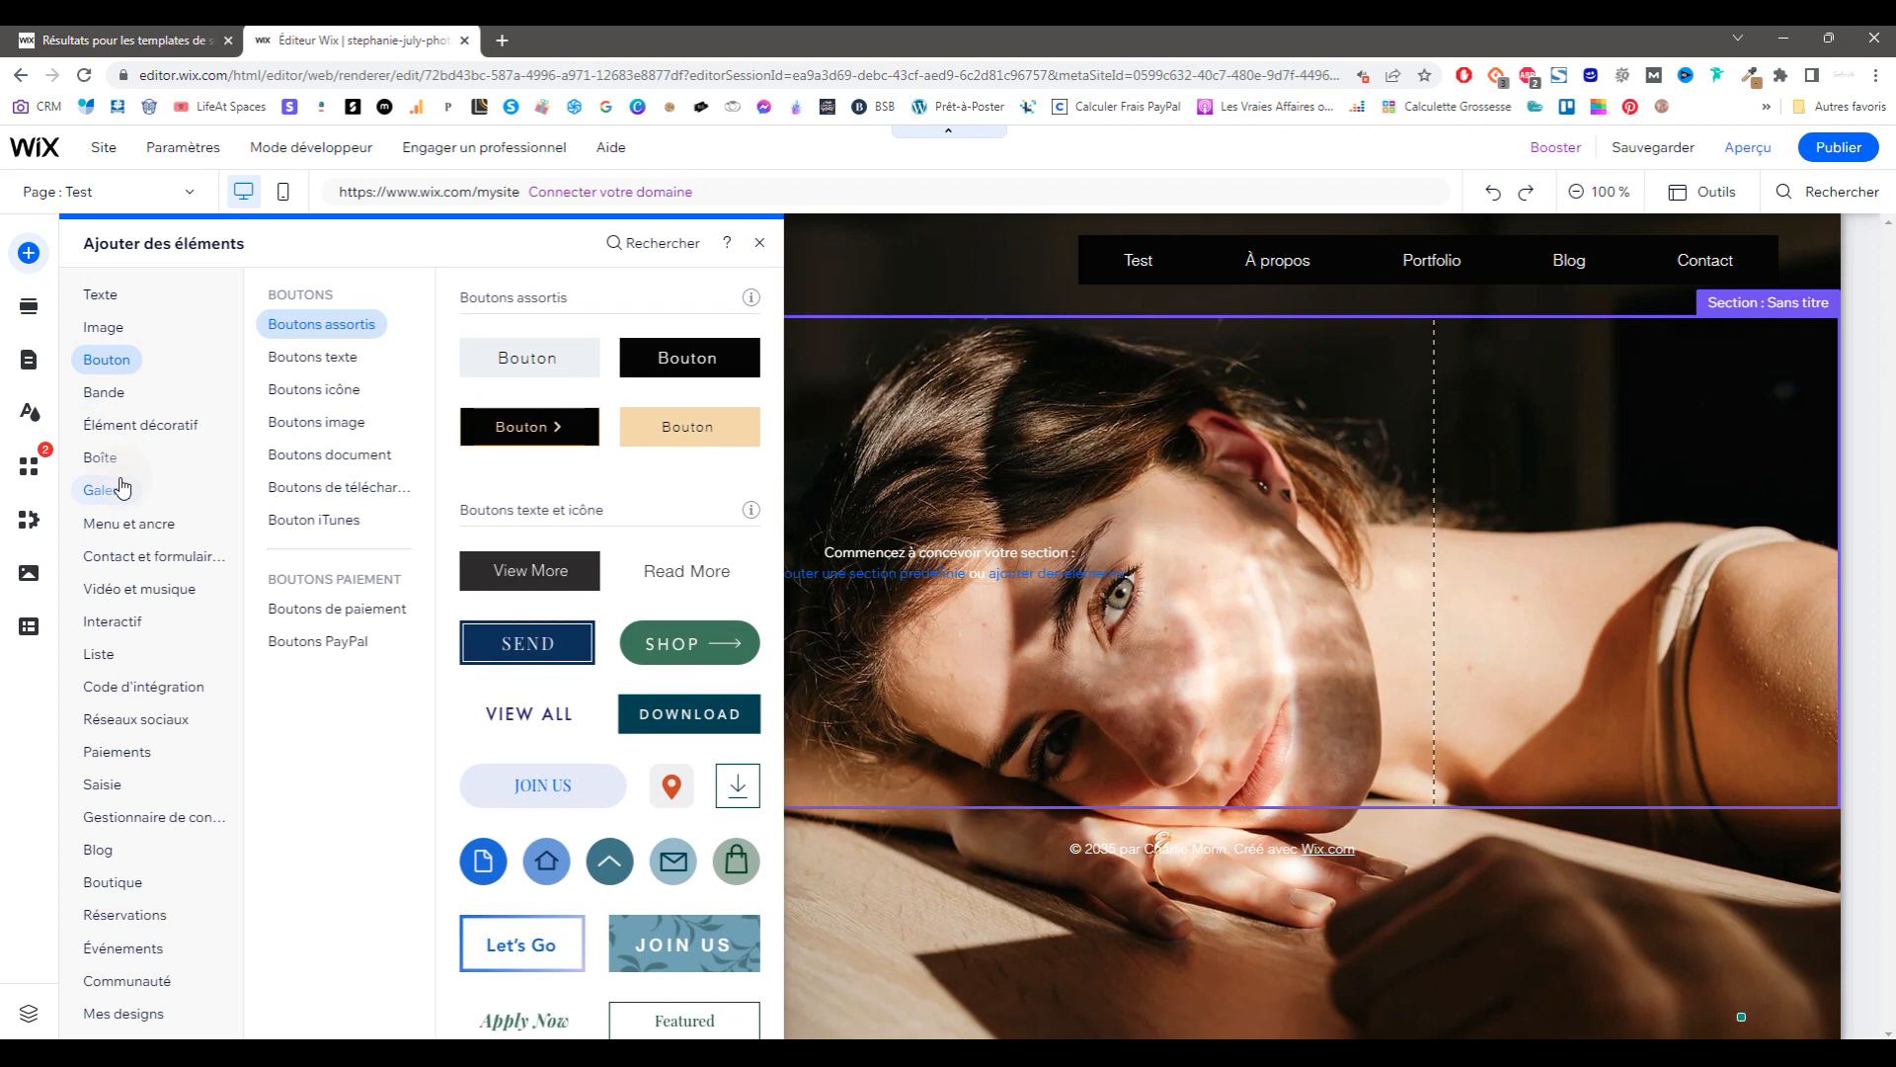
pyautogui.moveTo(667, 415); pyautogui.dragTo(1307, 693)
# Step: Place the free red-haired woman portrait from Media on the section and enlarge it
pyautogui.click(28, 575)
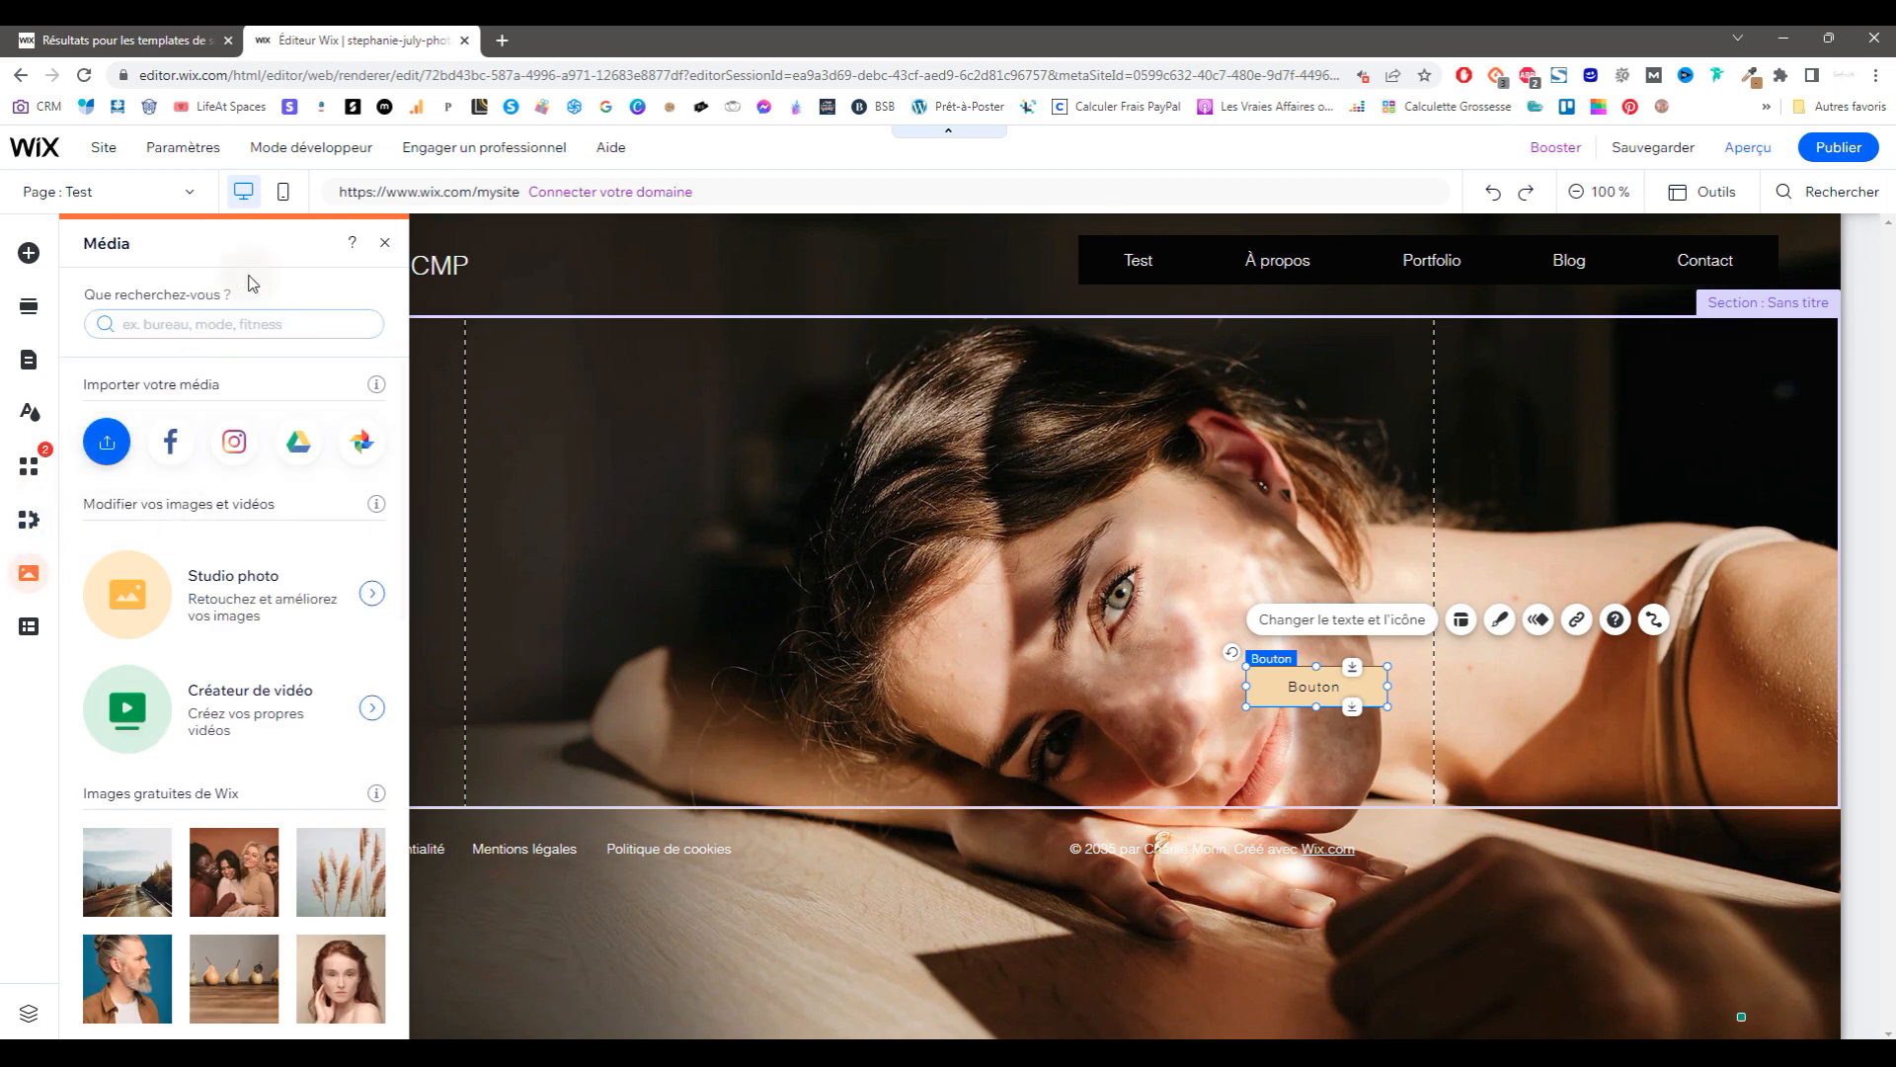
pyautogui.click(107, 443)
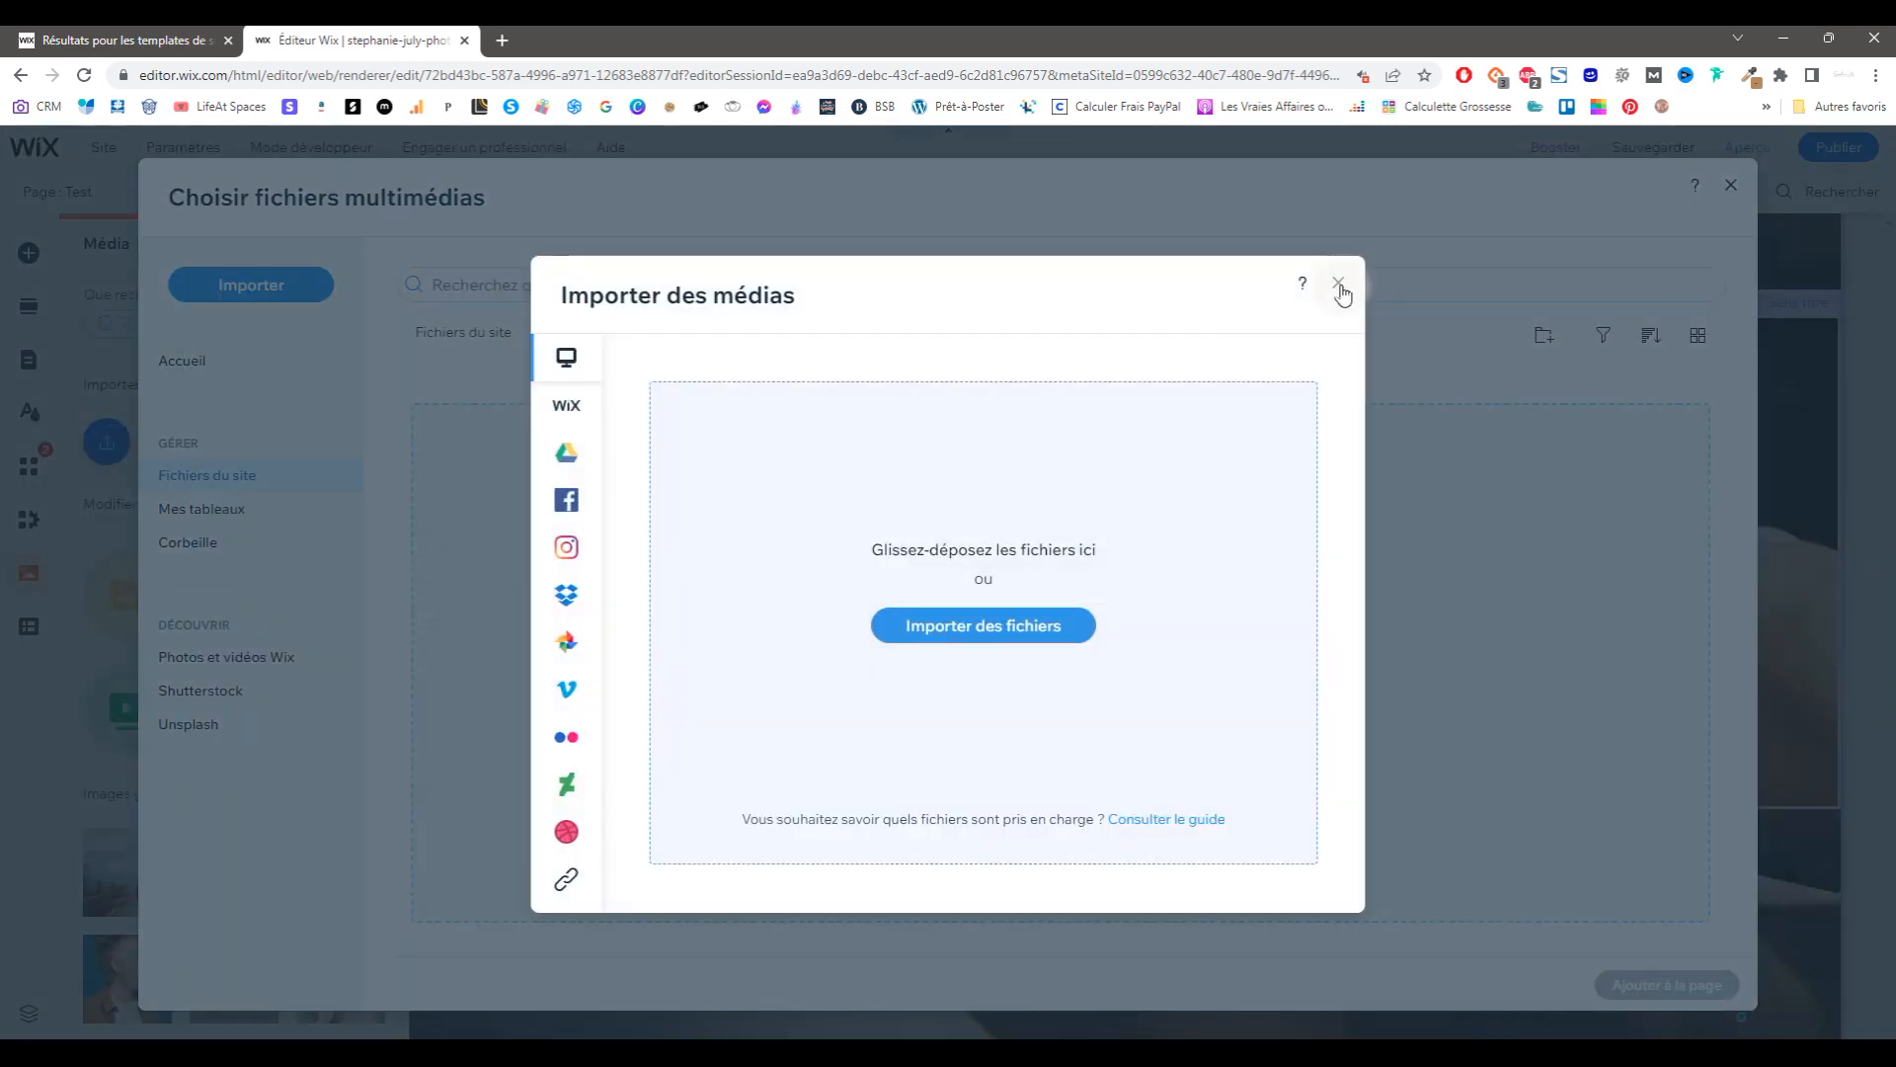
pyautogui.click(1339, 286)
pyautogui.click(1736, 188)
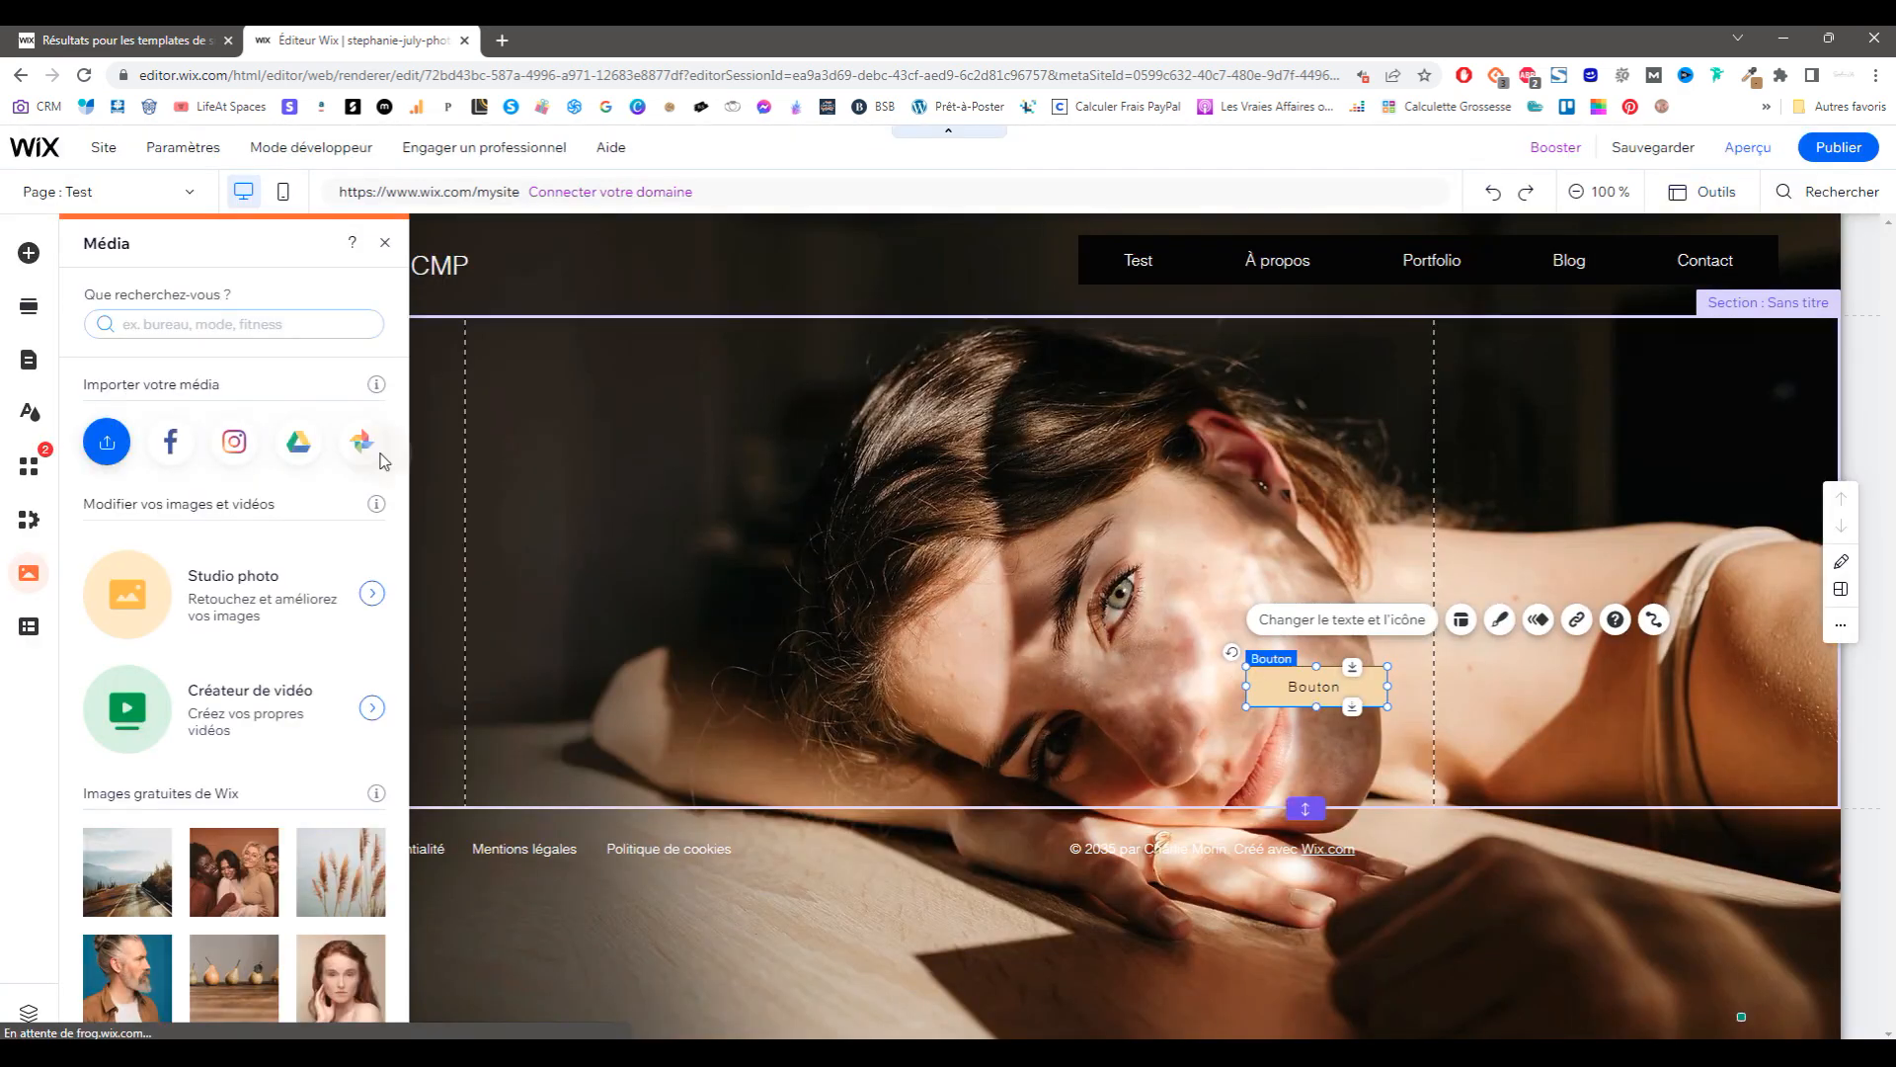
pyautogui.scroll(-1, 272, 728)
pyautogui.scroll(-5, 273, 728)
pyautogui.moveTo(338, 555); pyautogui.dragTo(826, 519)
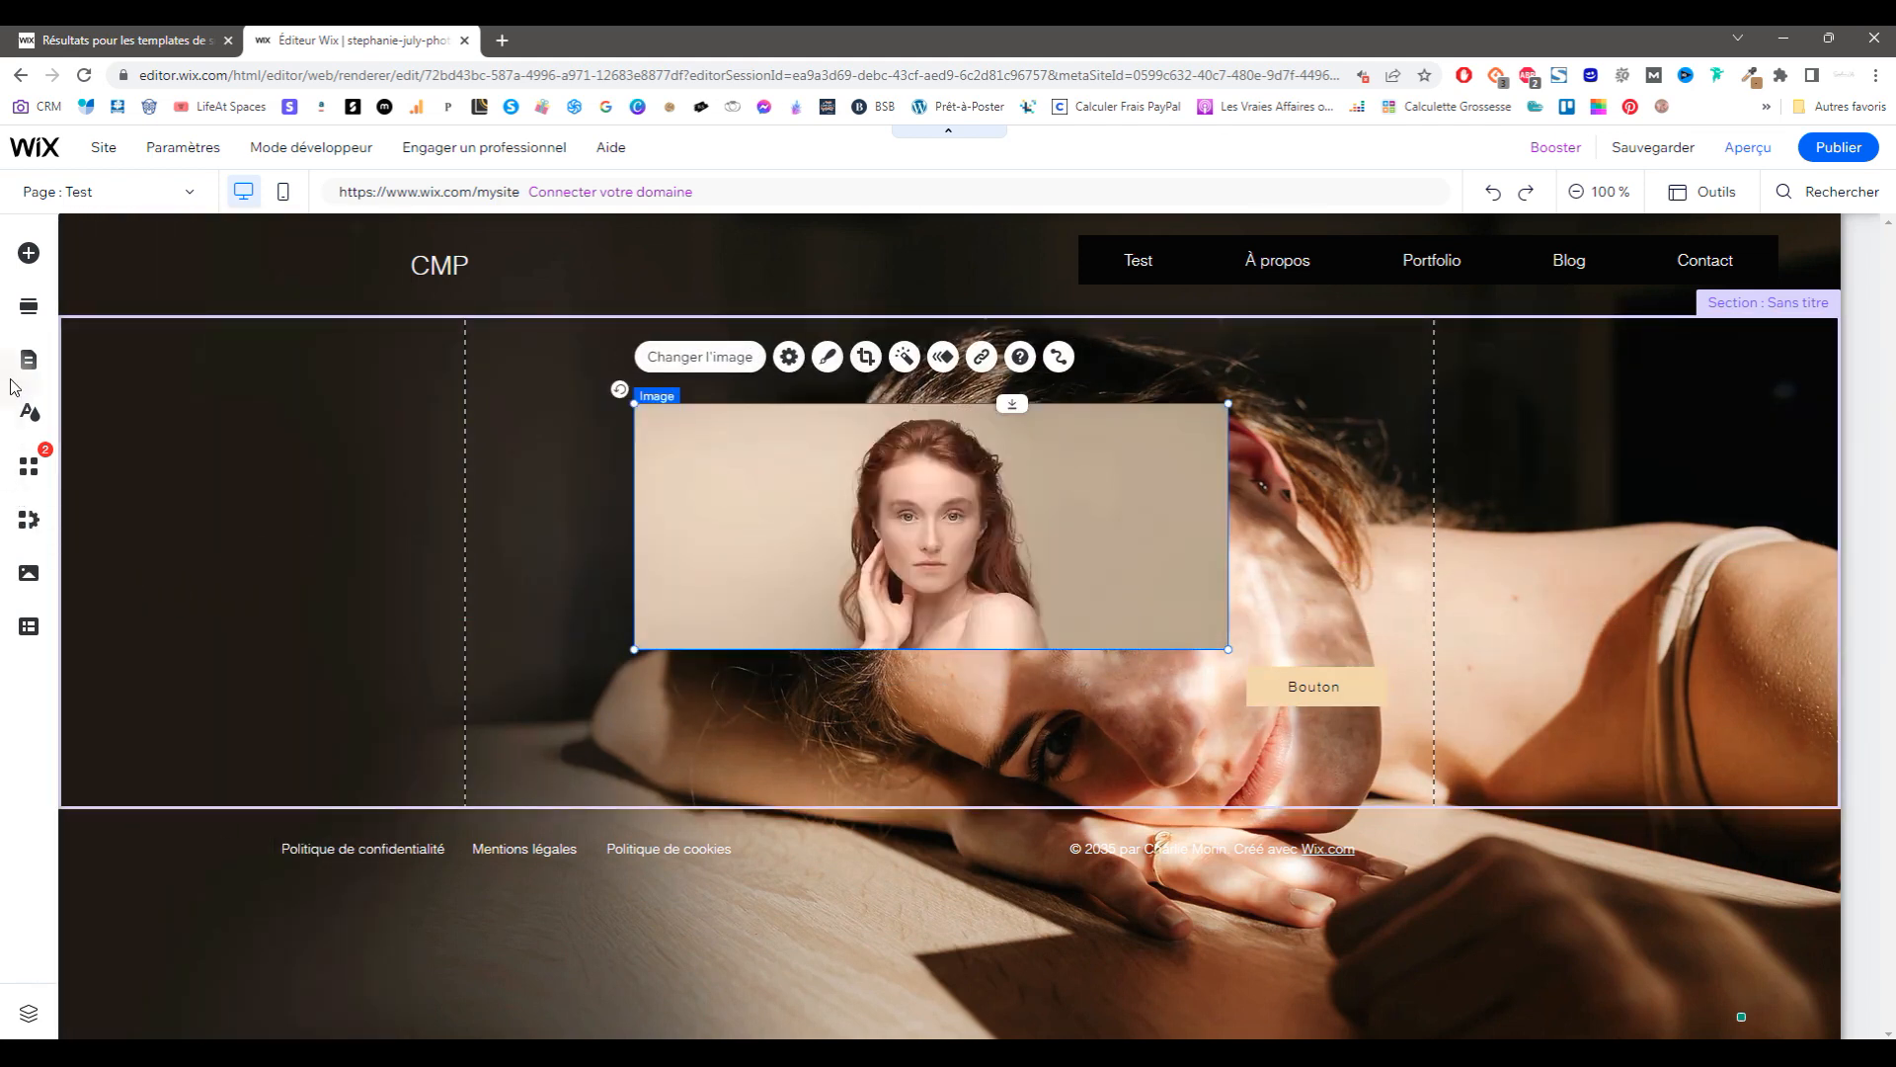
pyautogui.moveTo(634, 649); pyautogui.dragTo(449, 724)
pyautogui.click(28, 630)
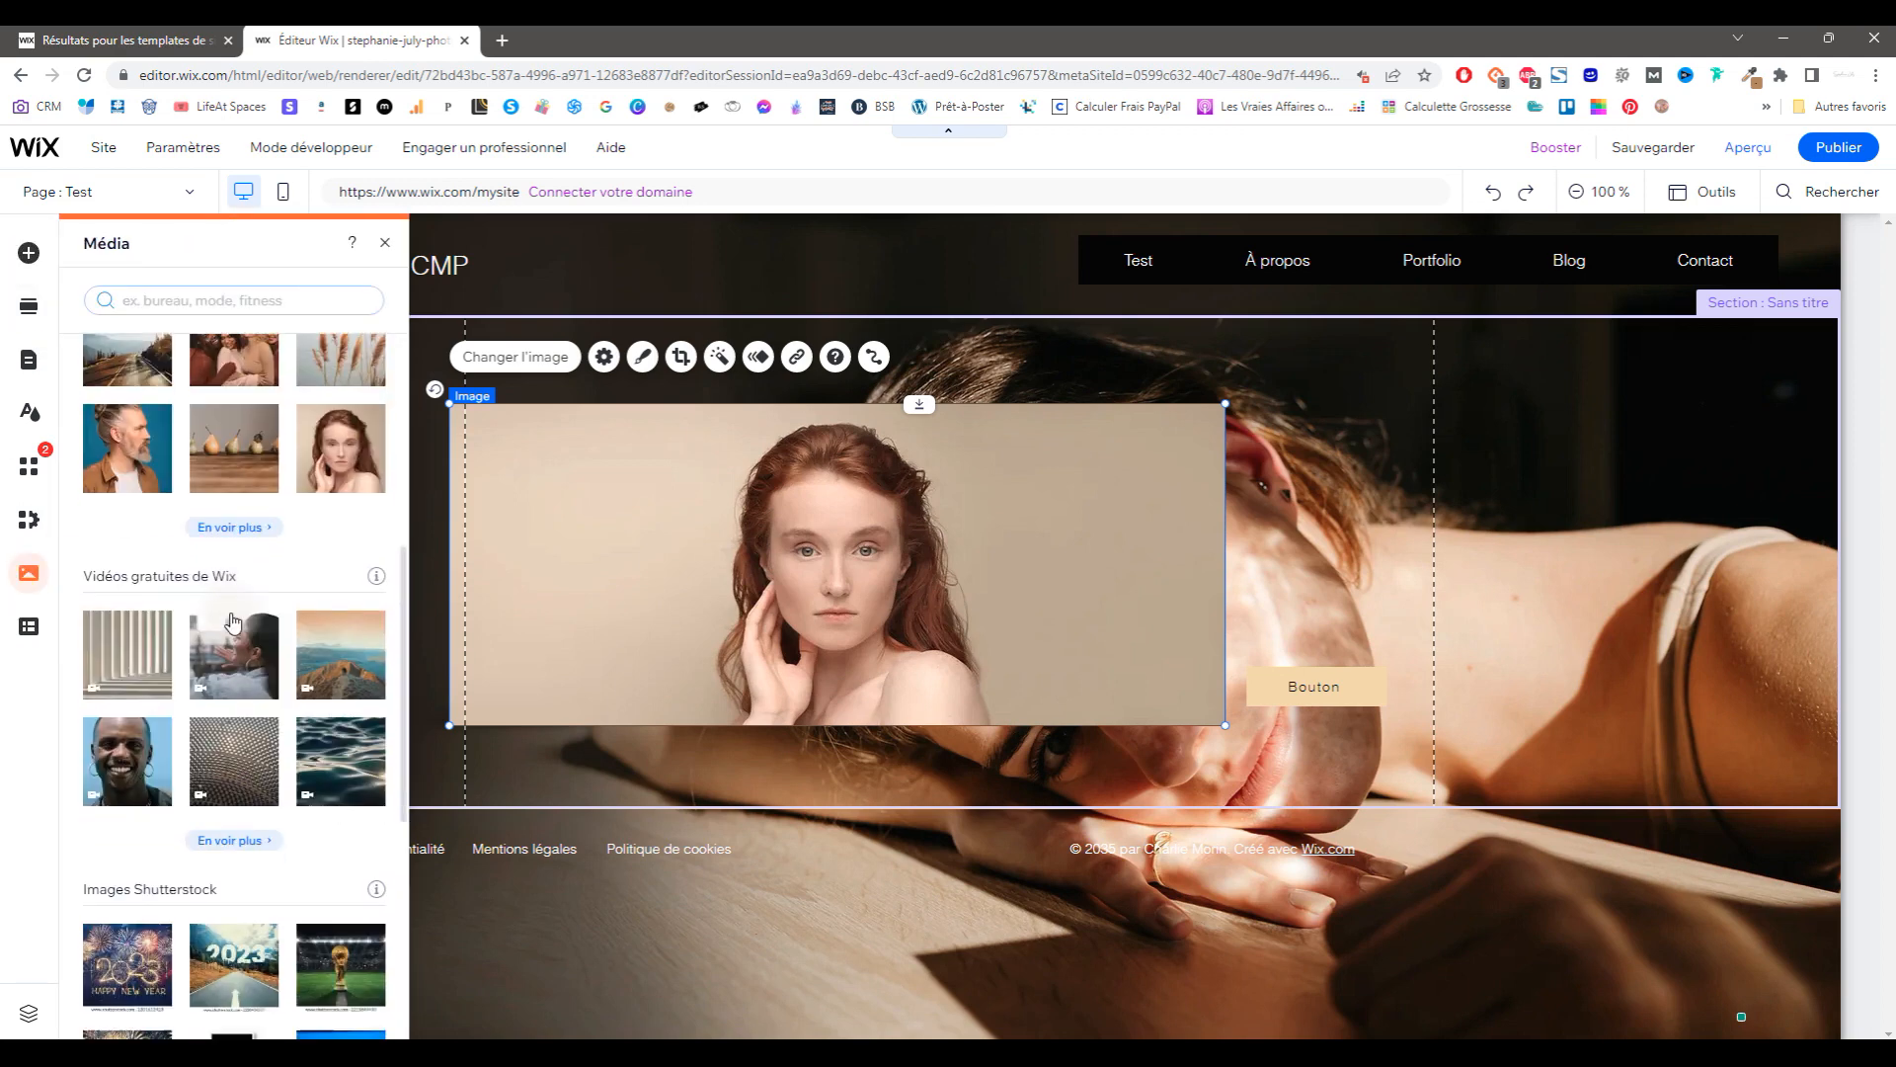
# Step: Create a new content collection named 'test'
pyautogui.click(99, 362)
pyautogui.click(119, 328)
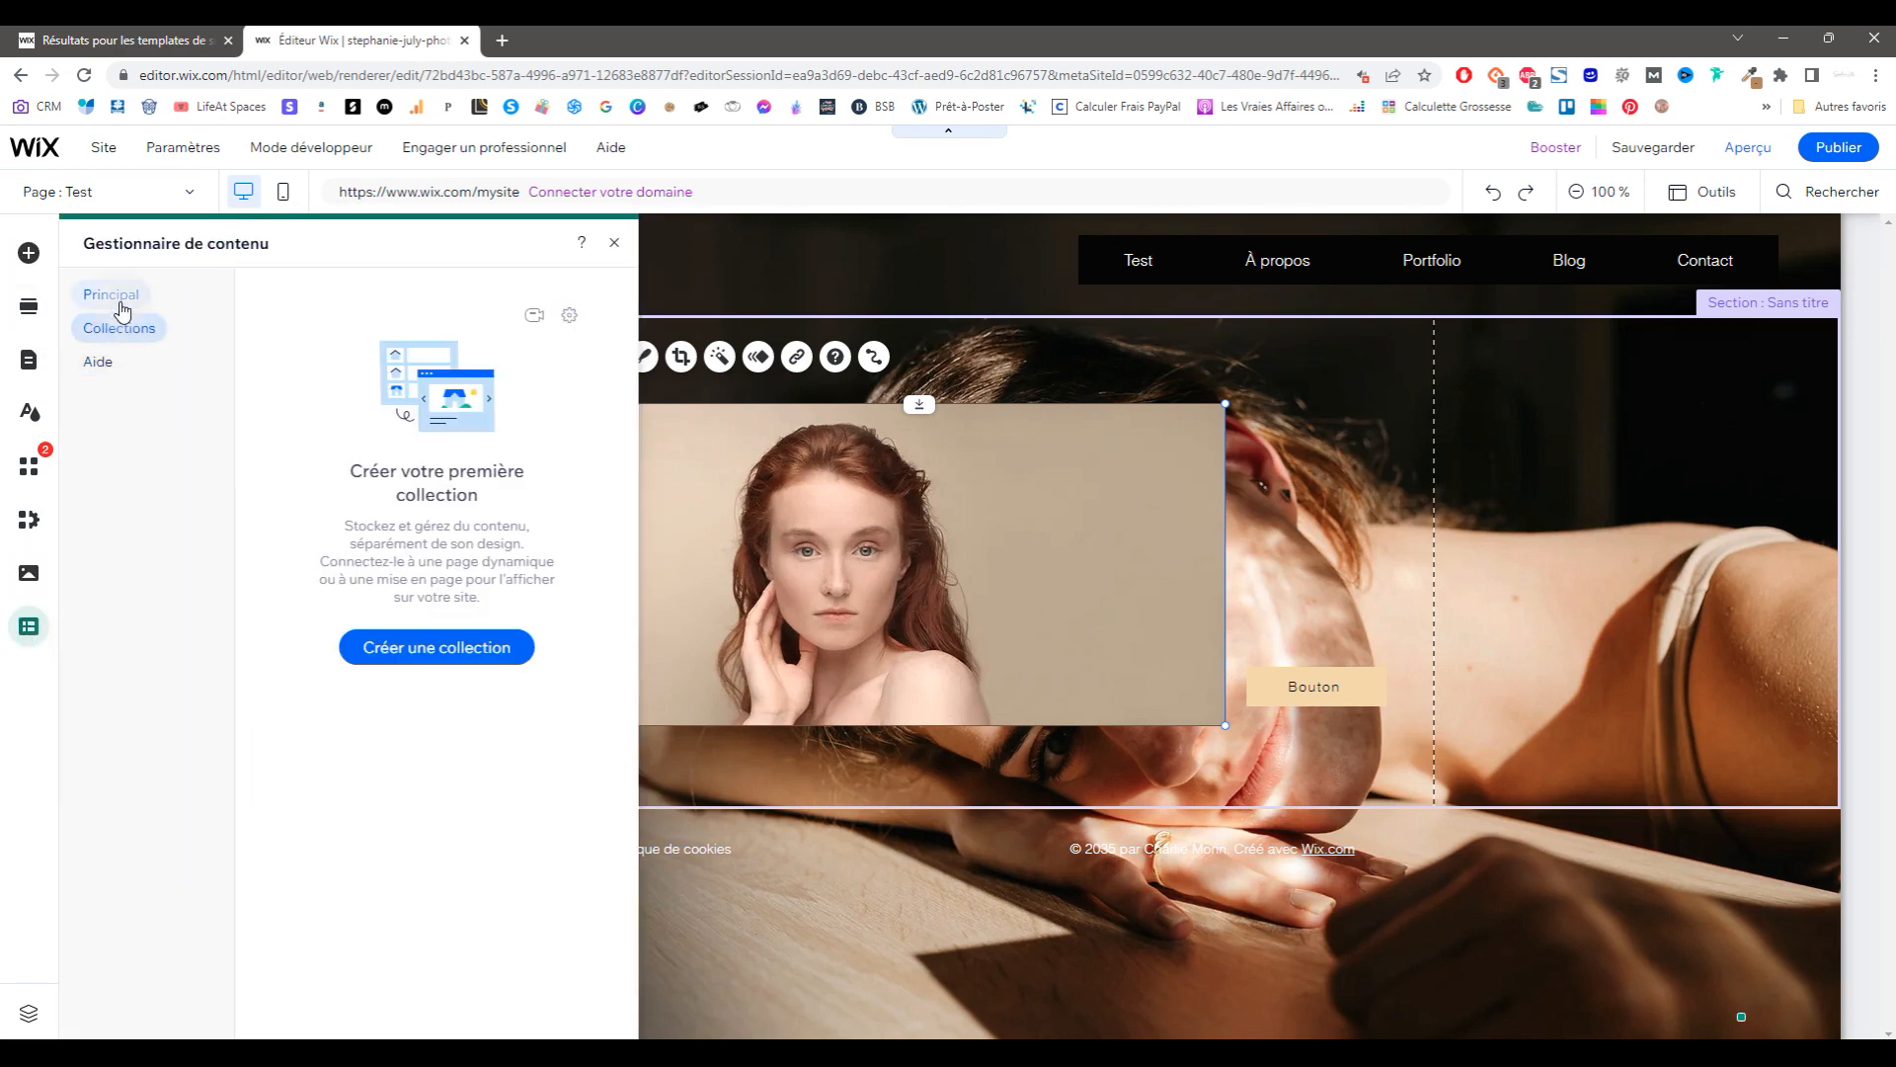
pyautogui.click(111, 295)
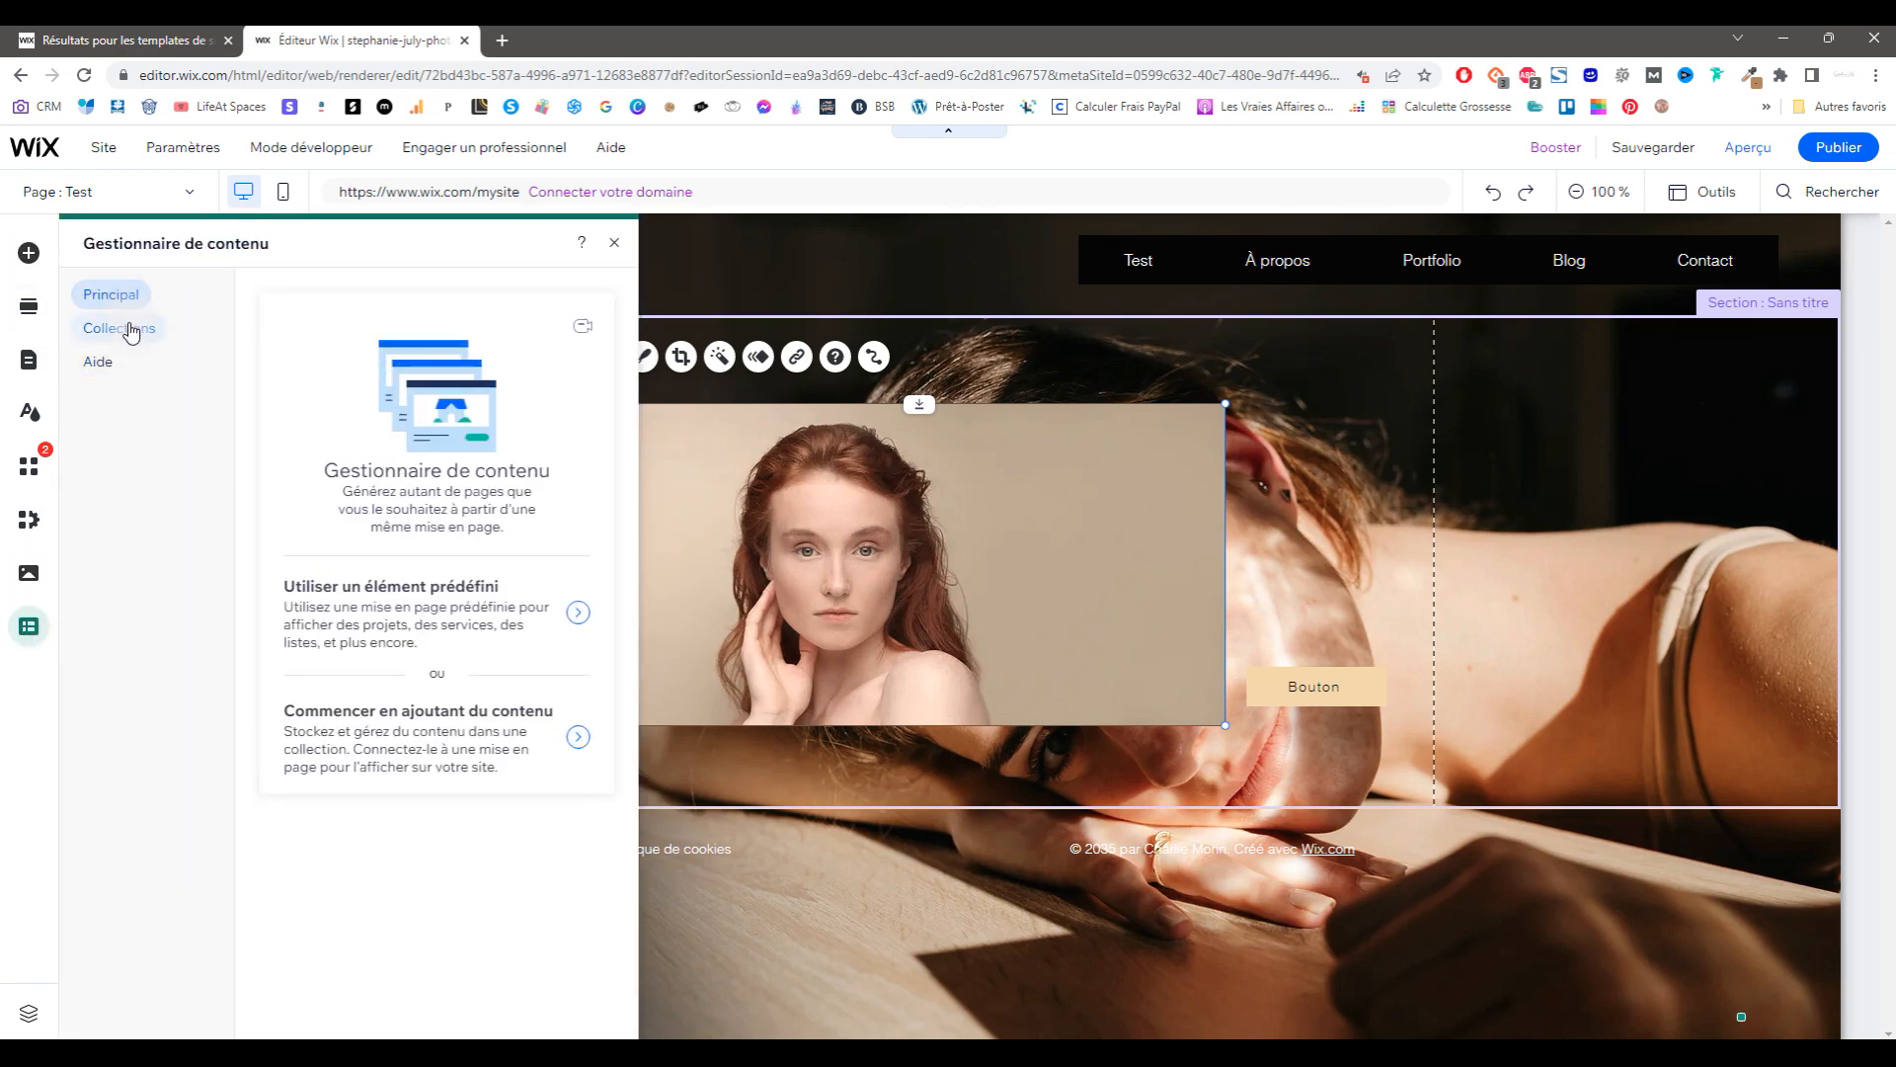
pyautogui.click(131, 329)
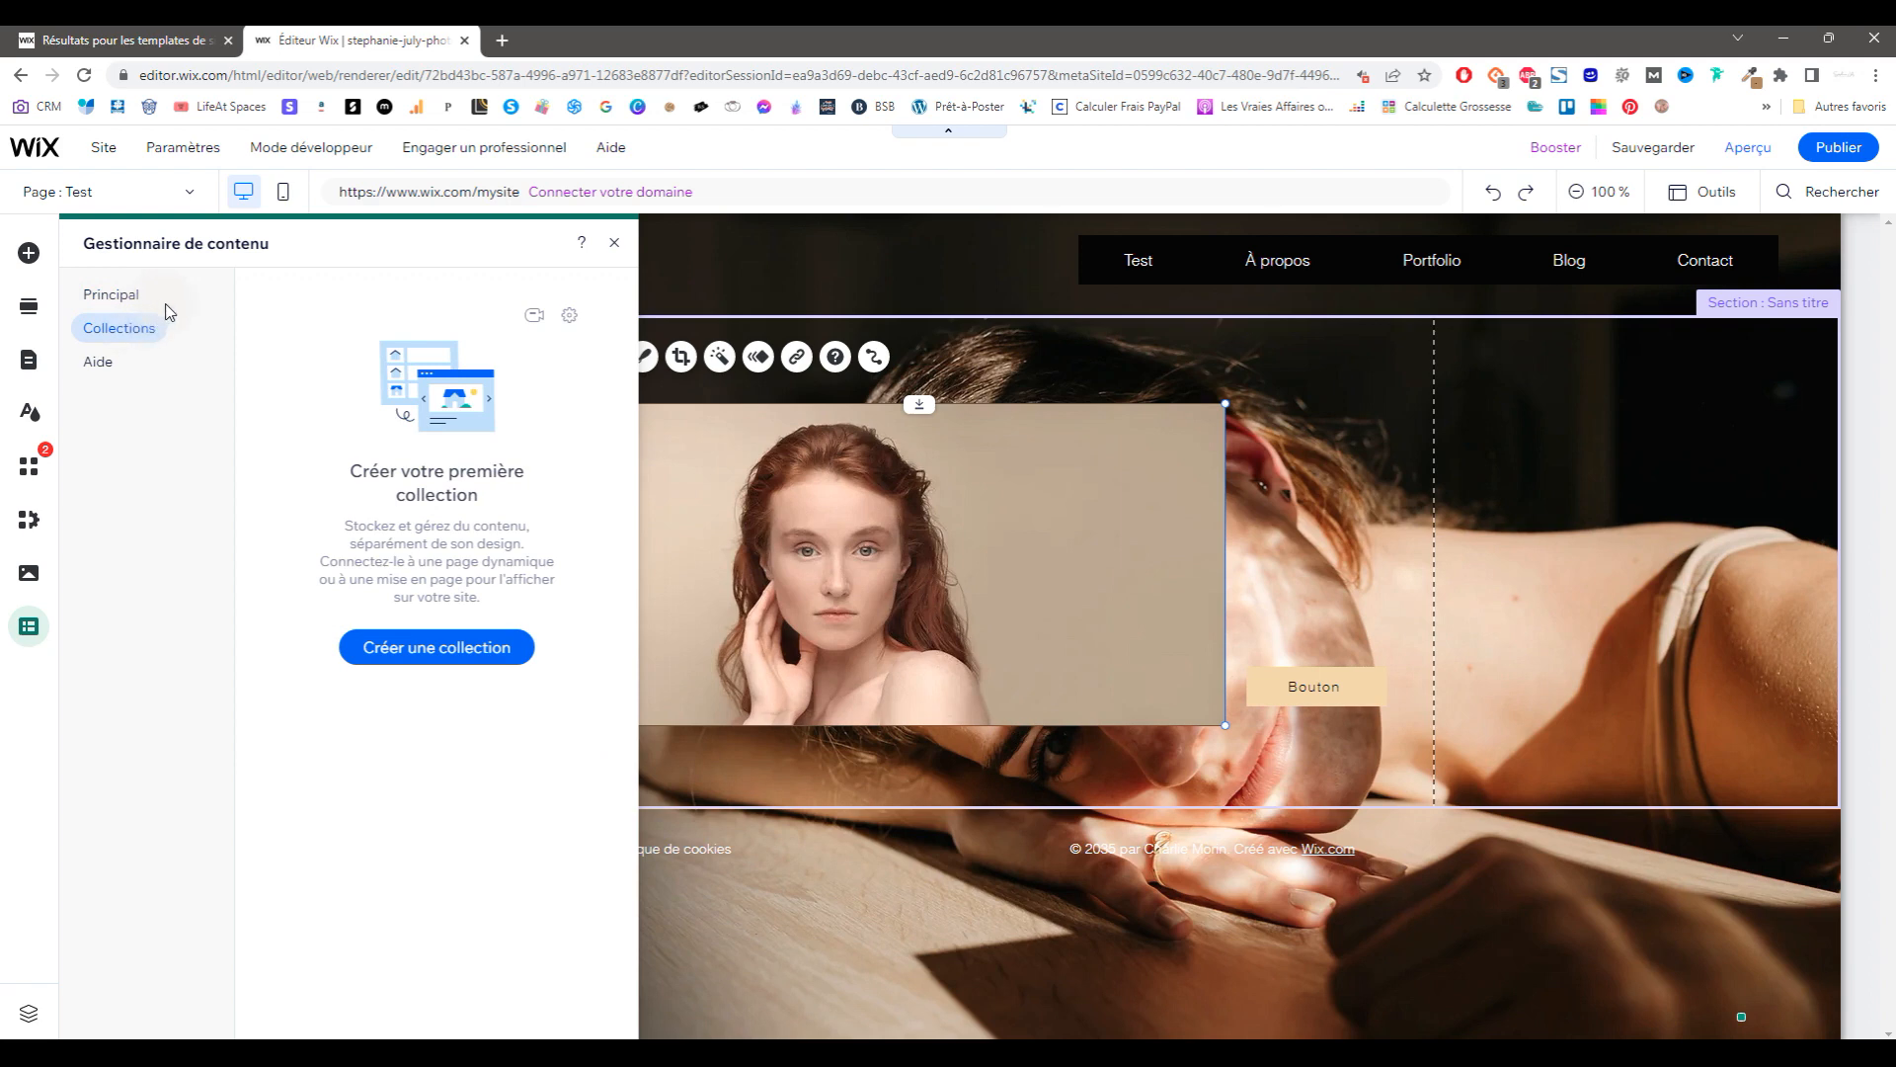
pyautogui.click(501, 650)
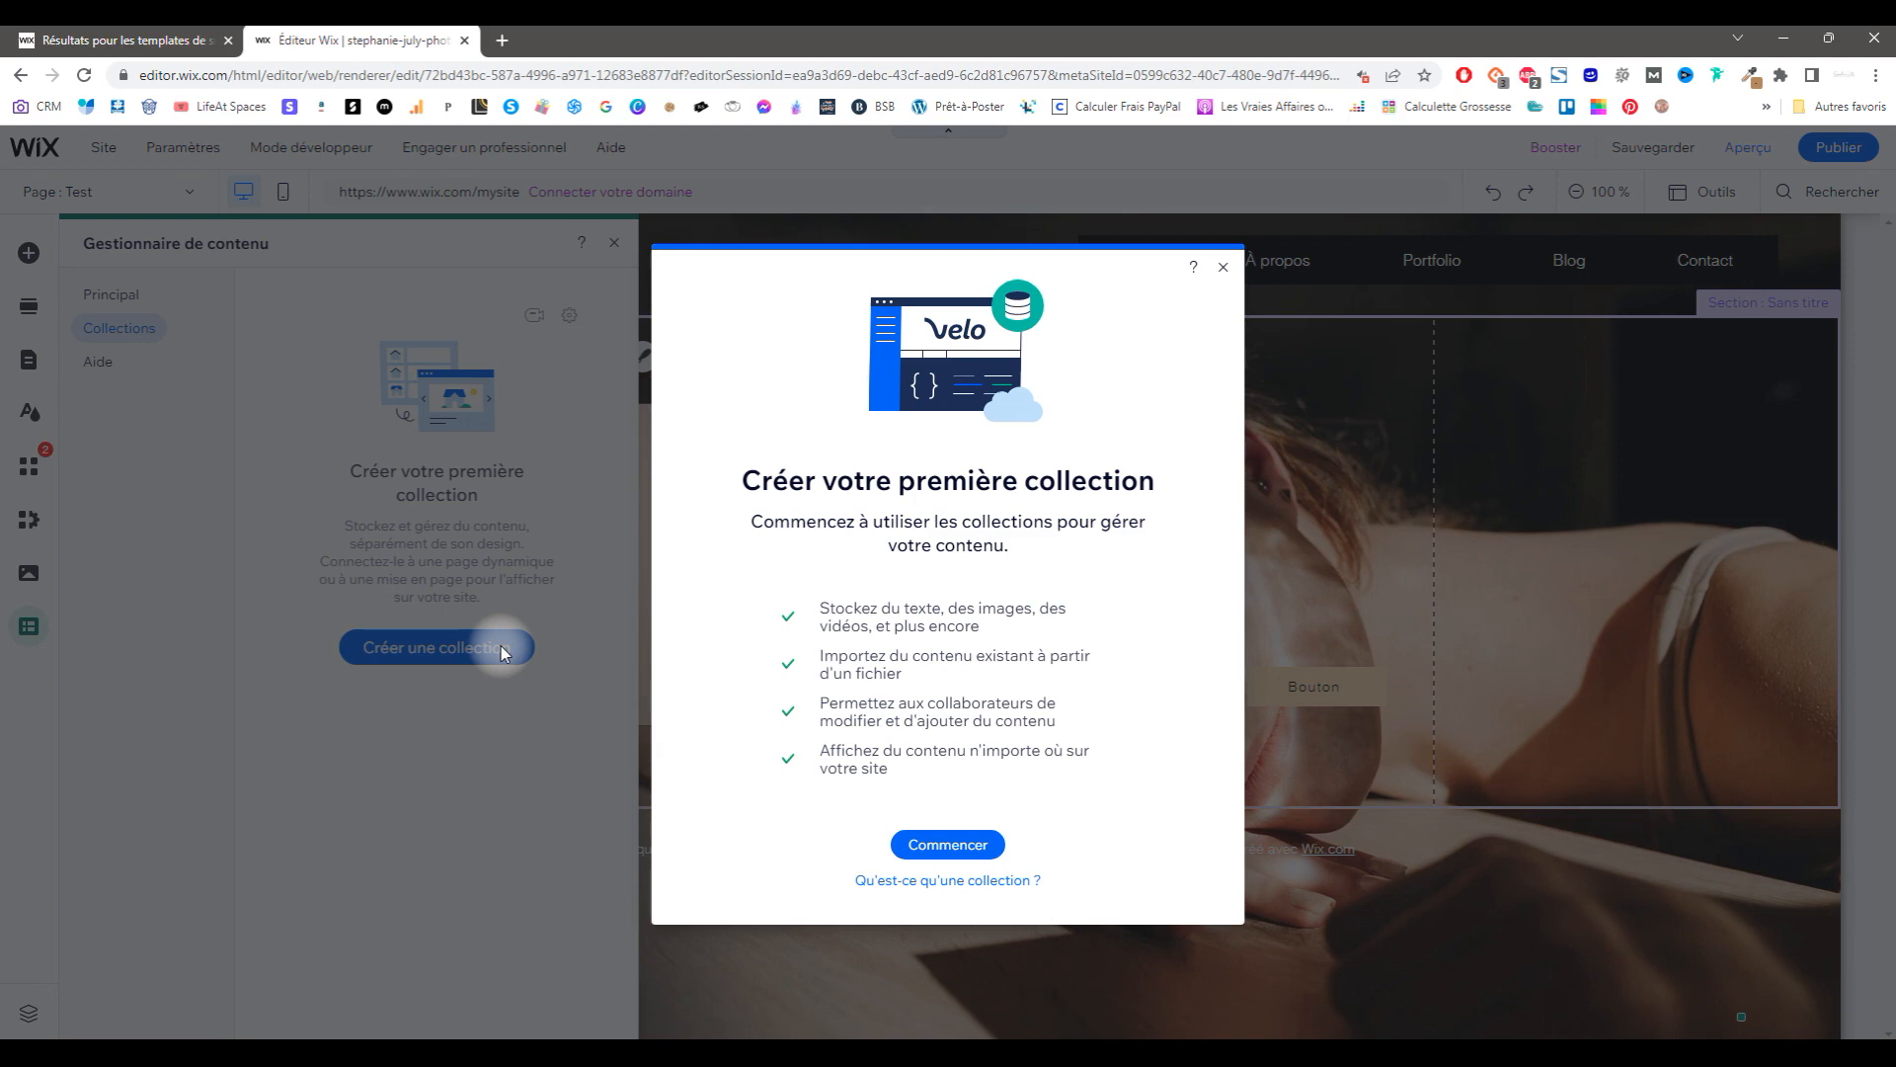
pyautogui.click(946, 843)
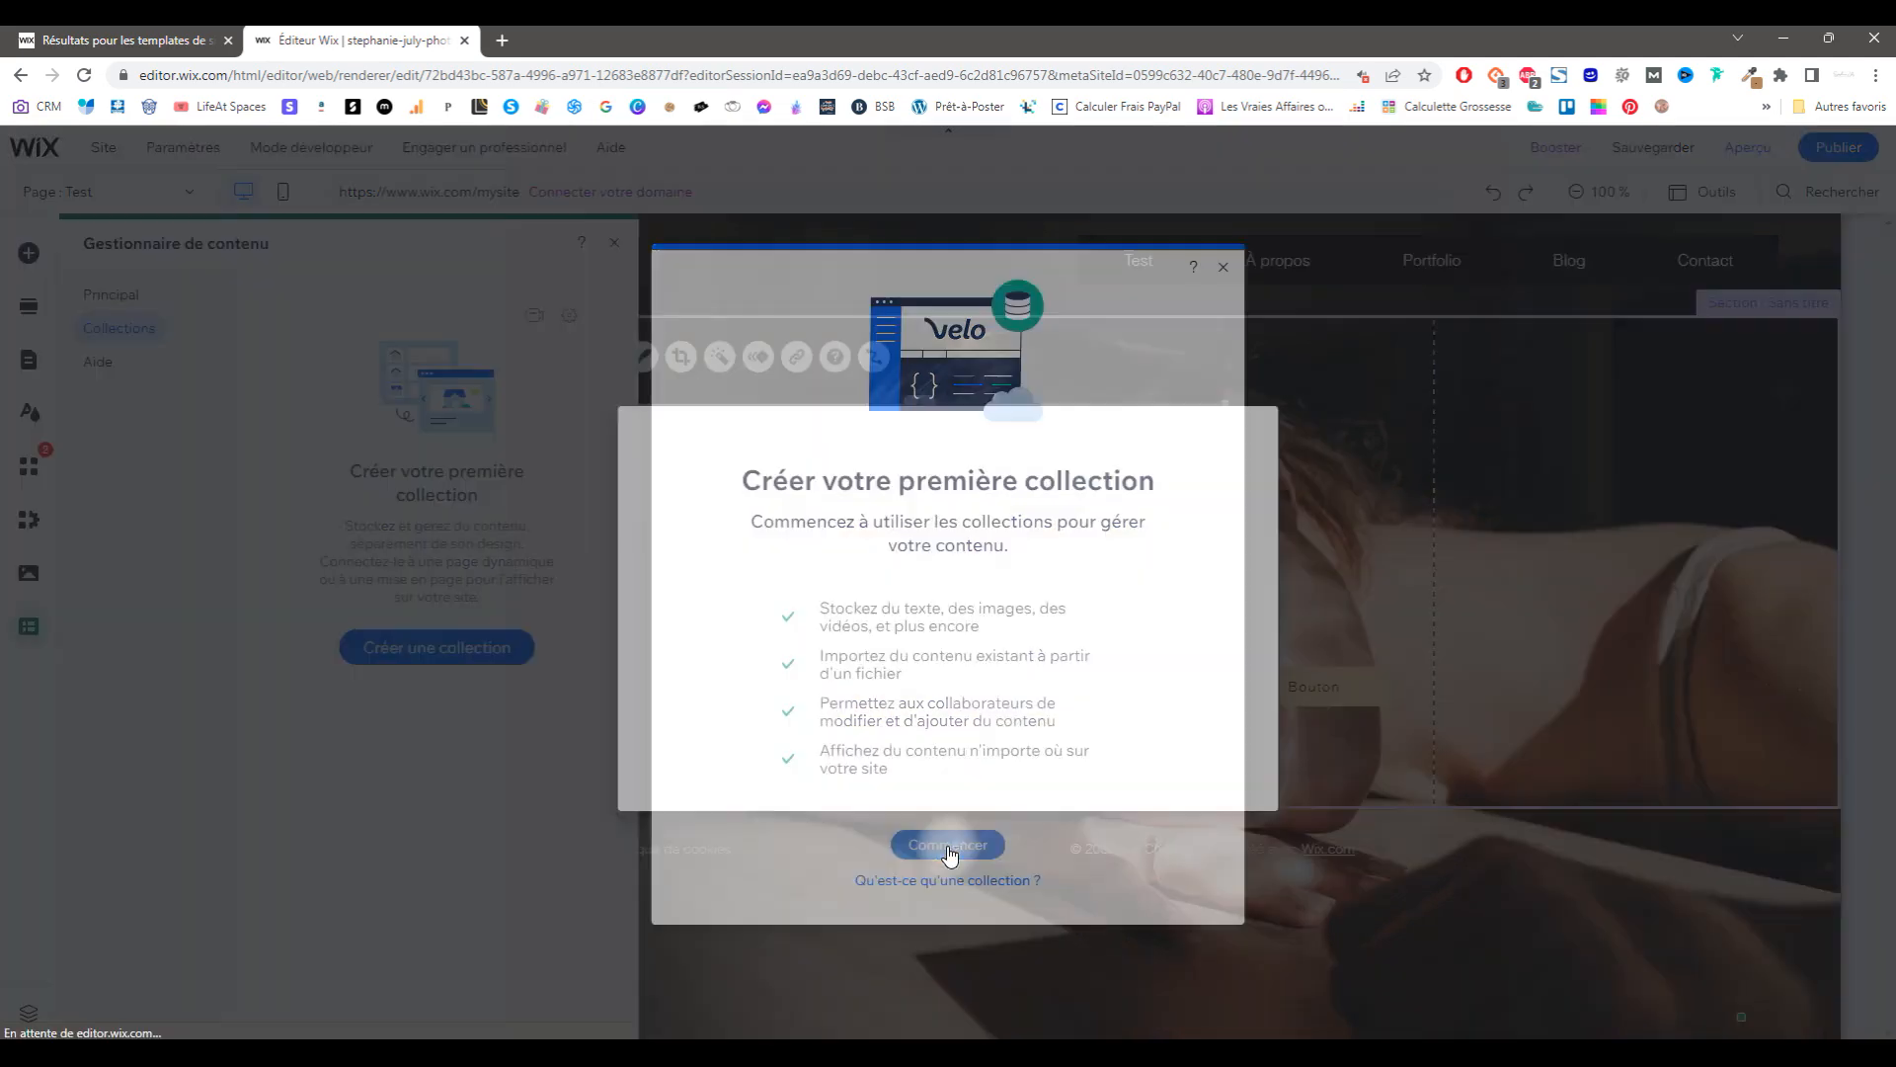
pyautogui.write('test')
pyautogui.click(1212, 663)
pyautogui.click(1203, 682)
pyautogui.click(1205, 762)
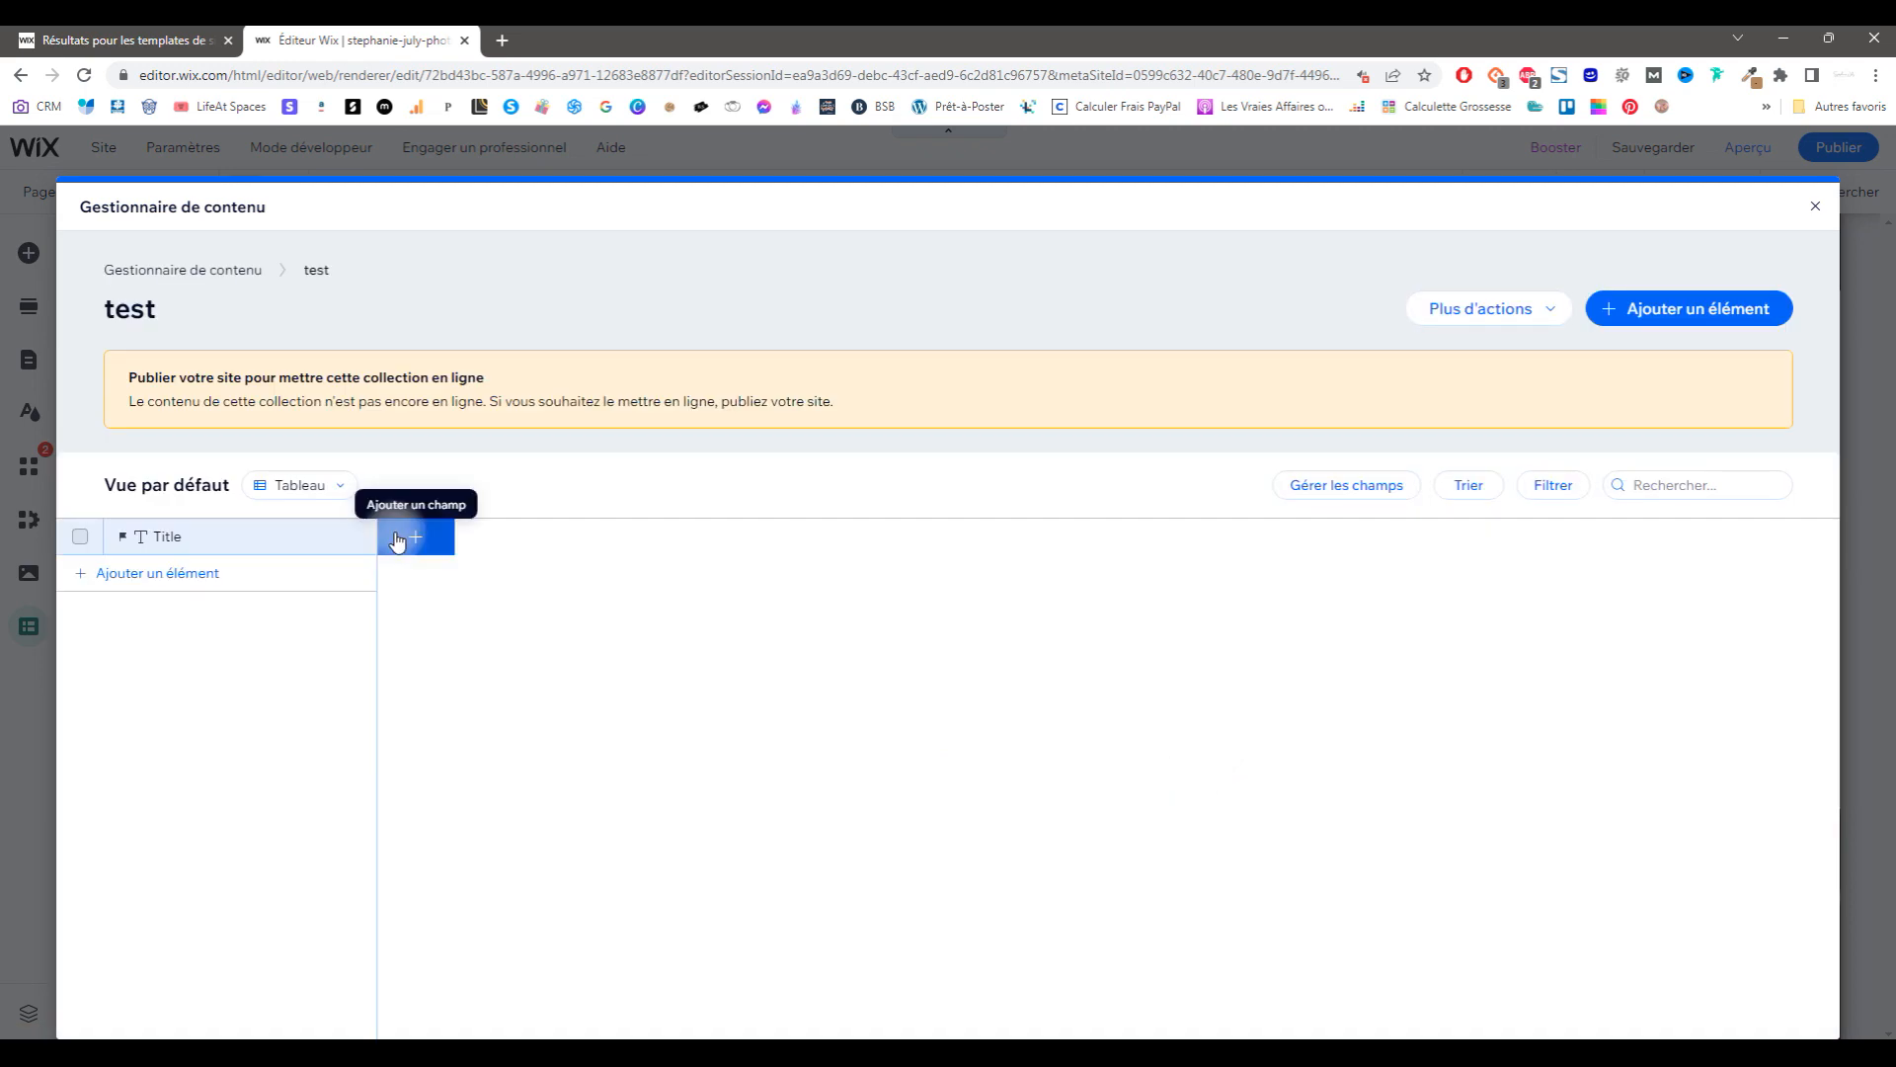
# Step: Add a Texte field and an empty row to the test collection
pyautogui.click(414, 536)
pyautogui.click(1166, 817)
pyautogui.click(436, 573)
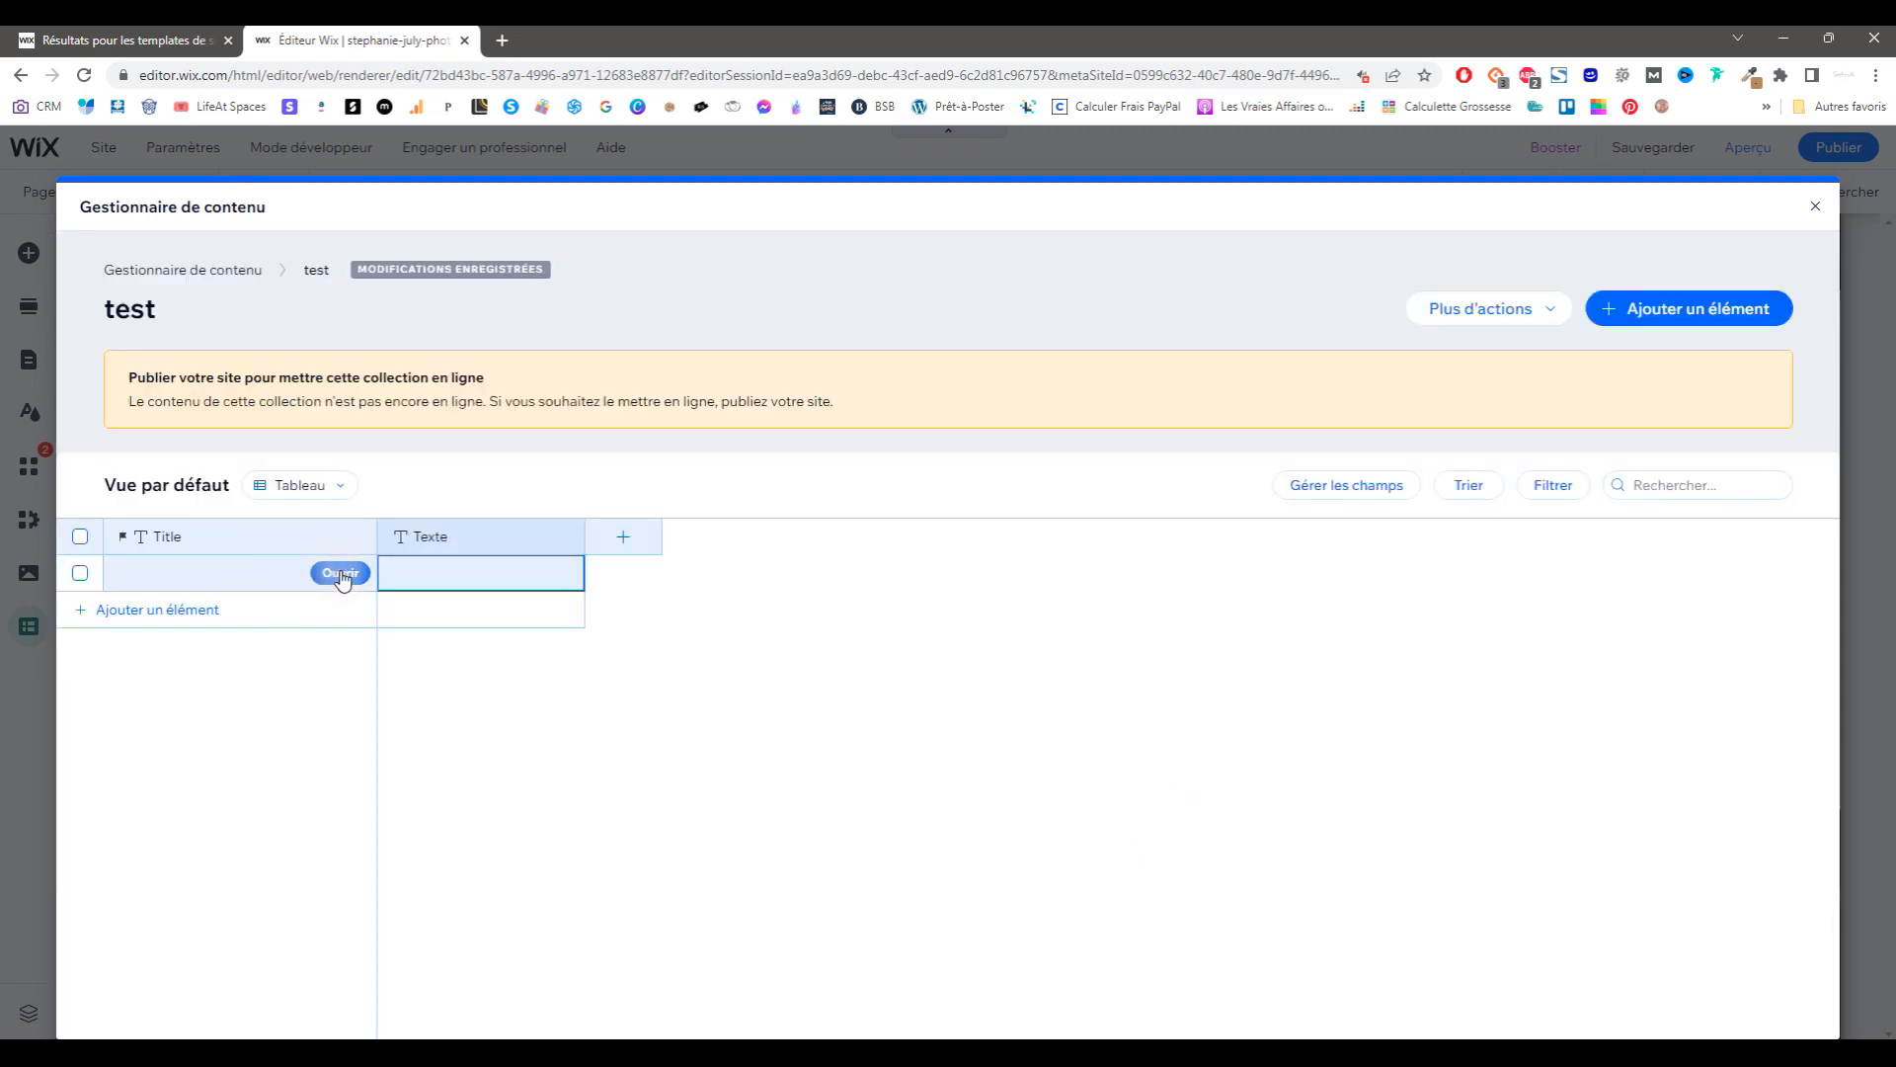
pyautogui.click(479, 544)
pyautogui.click(359, 580)
pyautogui.click(1219, 449)
pyautogui.click(623, 536)
pyautogui.click(1219, 472)
# Step: Look at the new-item form, then delete the test collection and return to the overview
pyautogui.click(1529, 312)
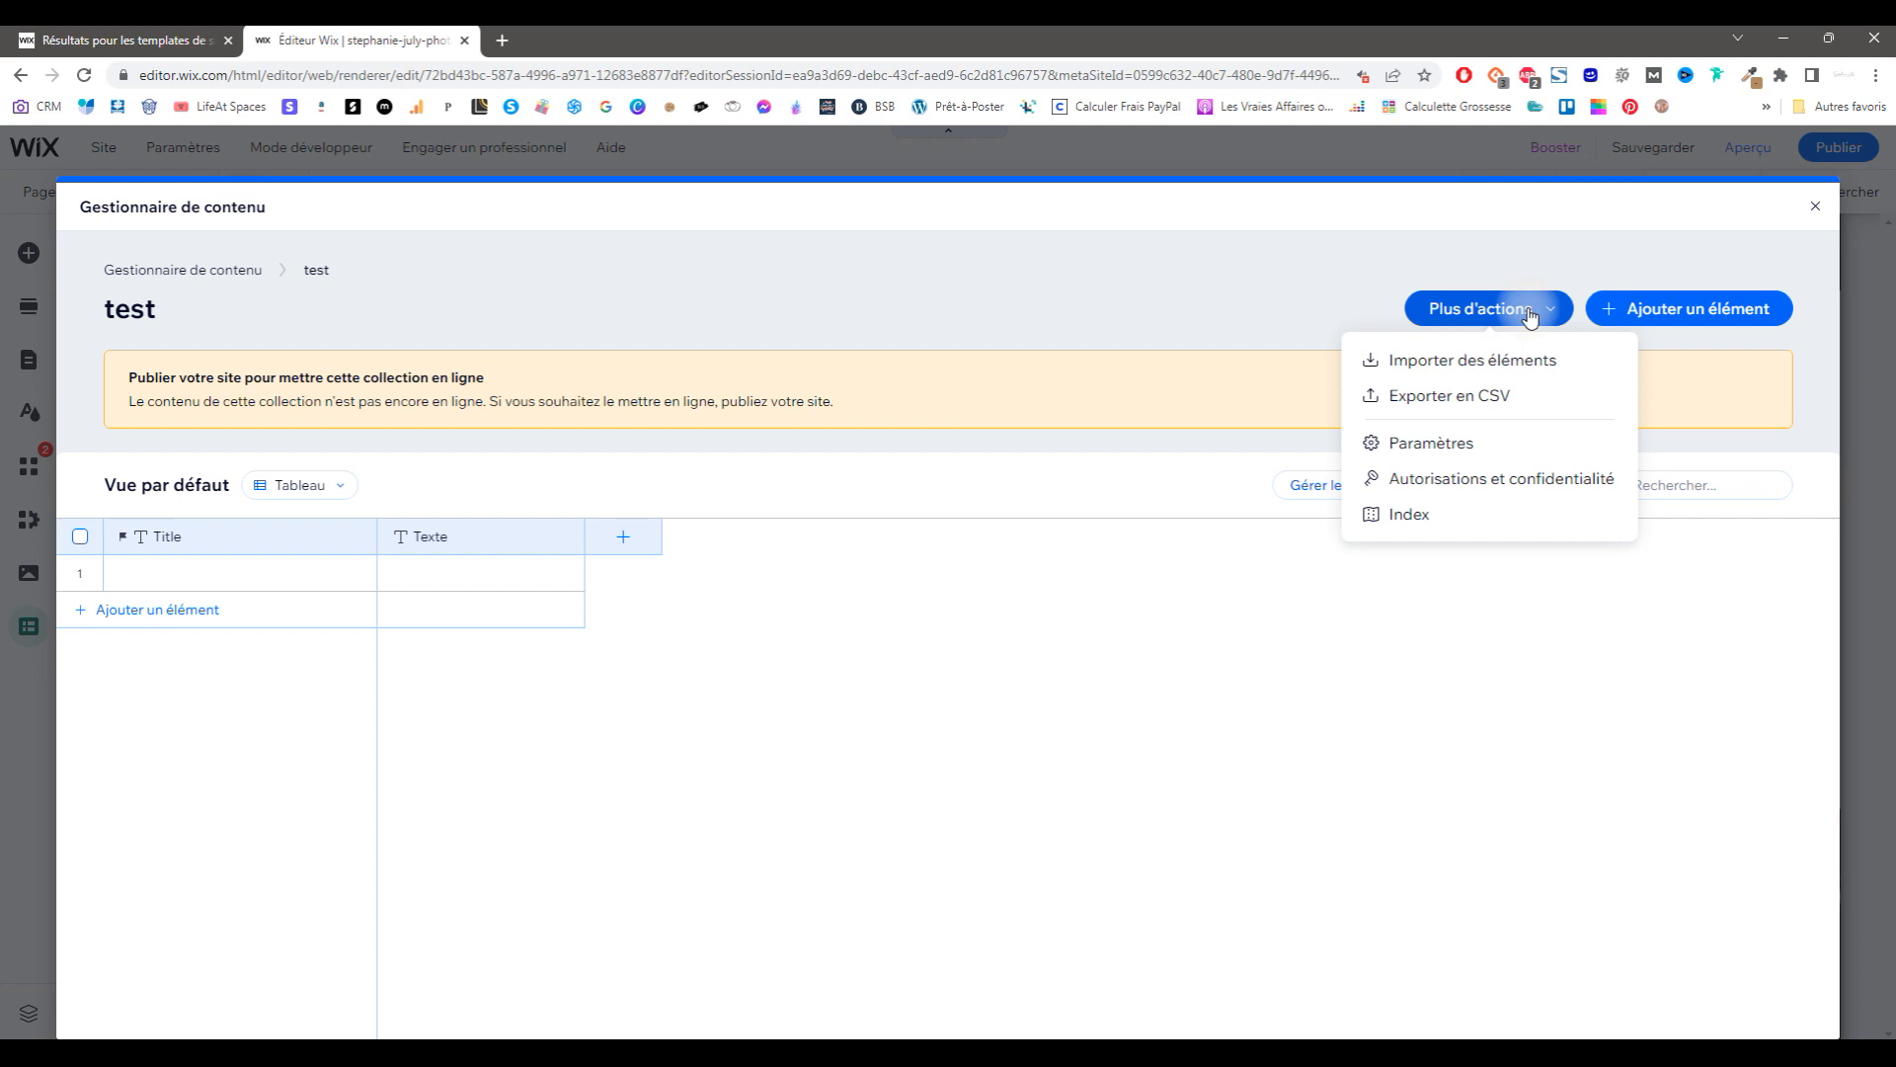
pyautogui.click(1708, 309)
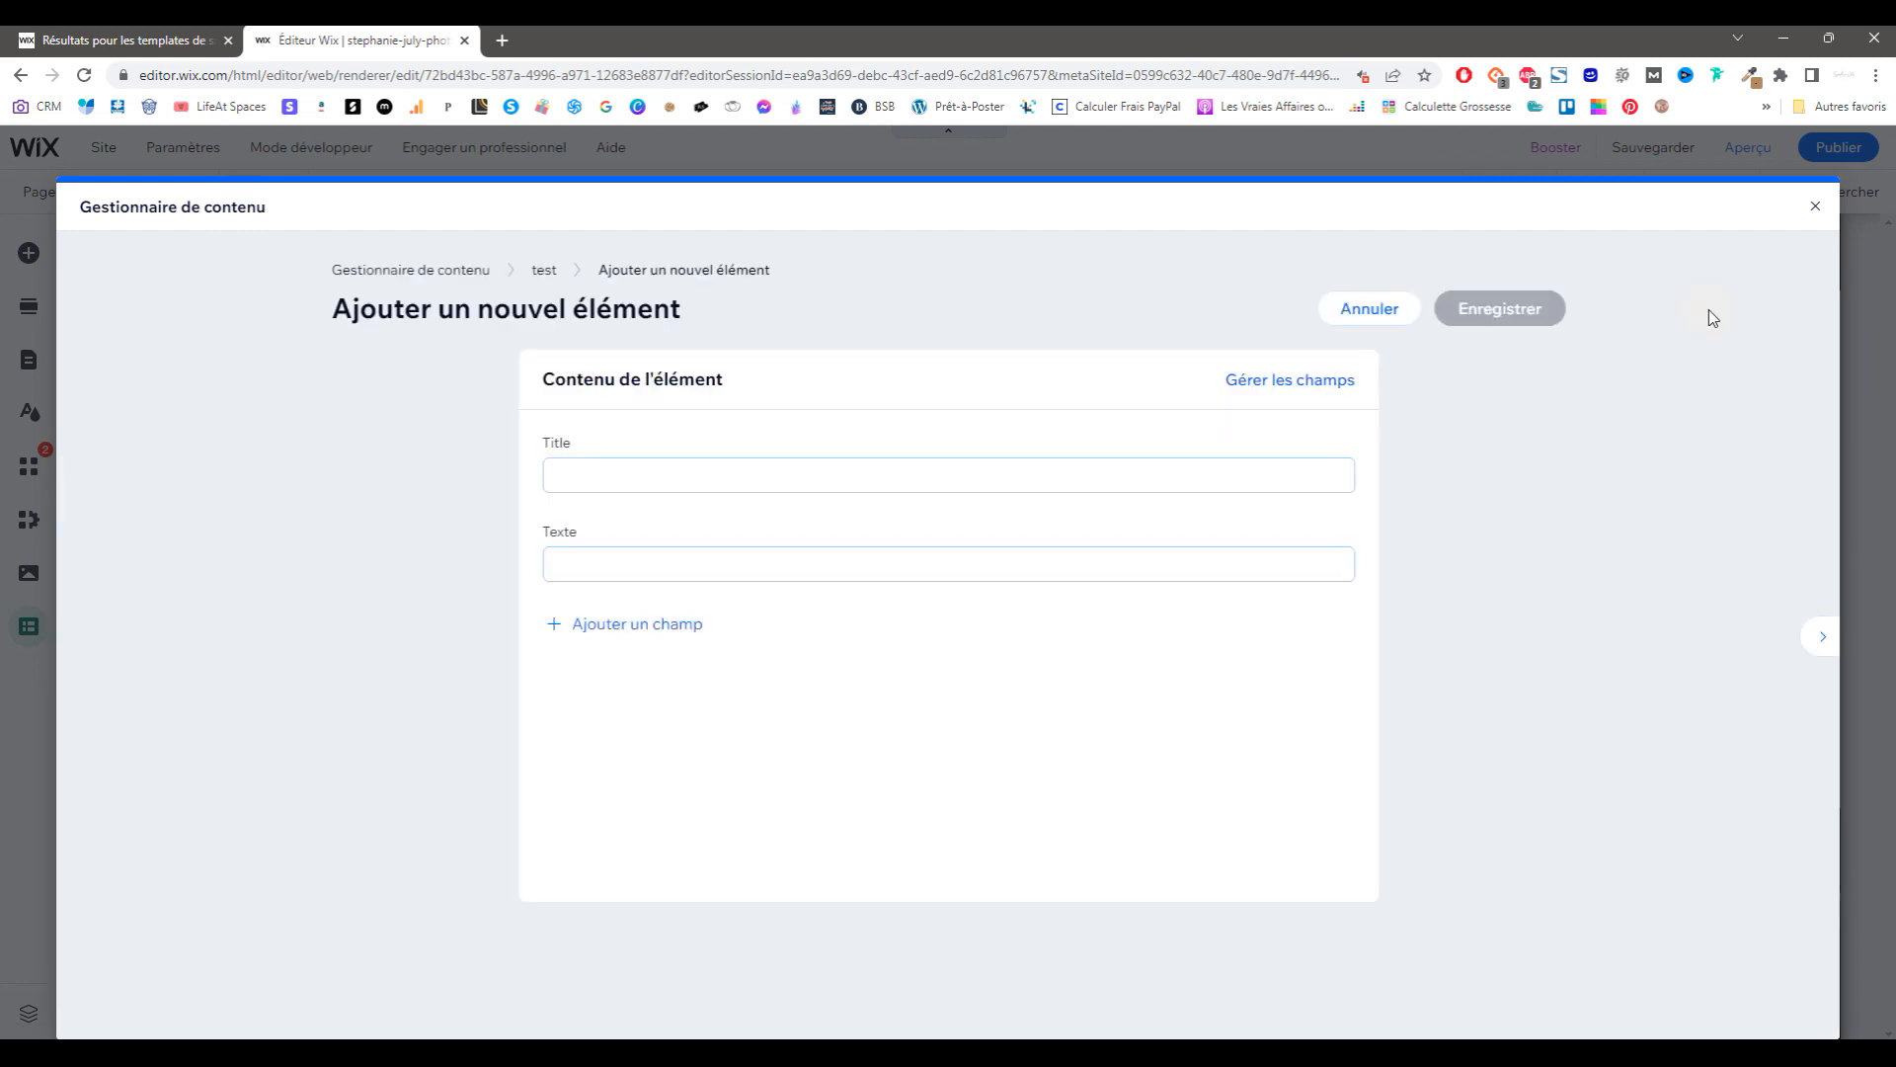
pyautogui.click(1820, 206)
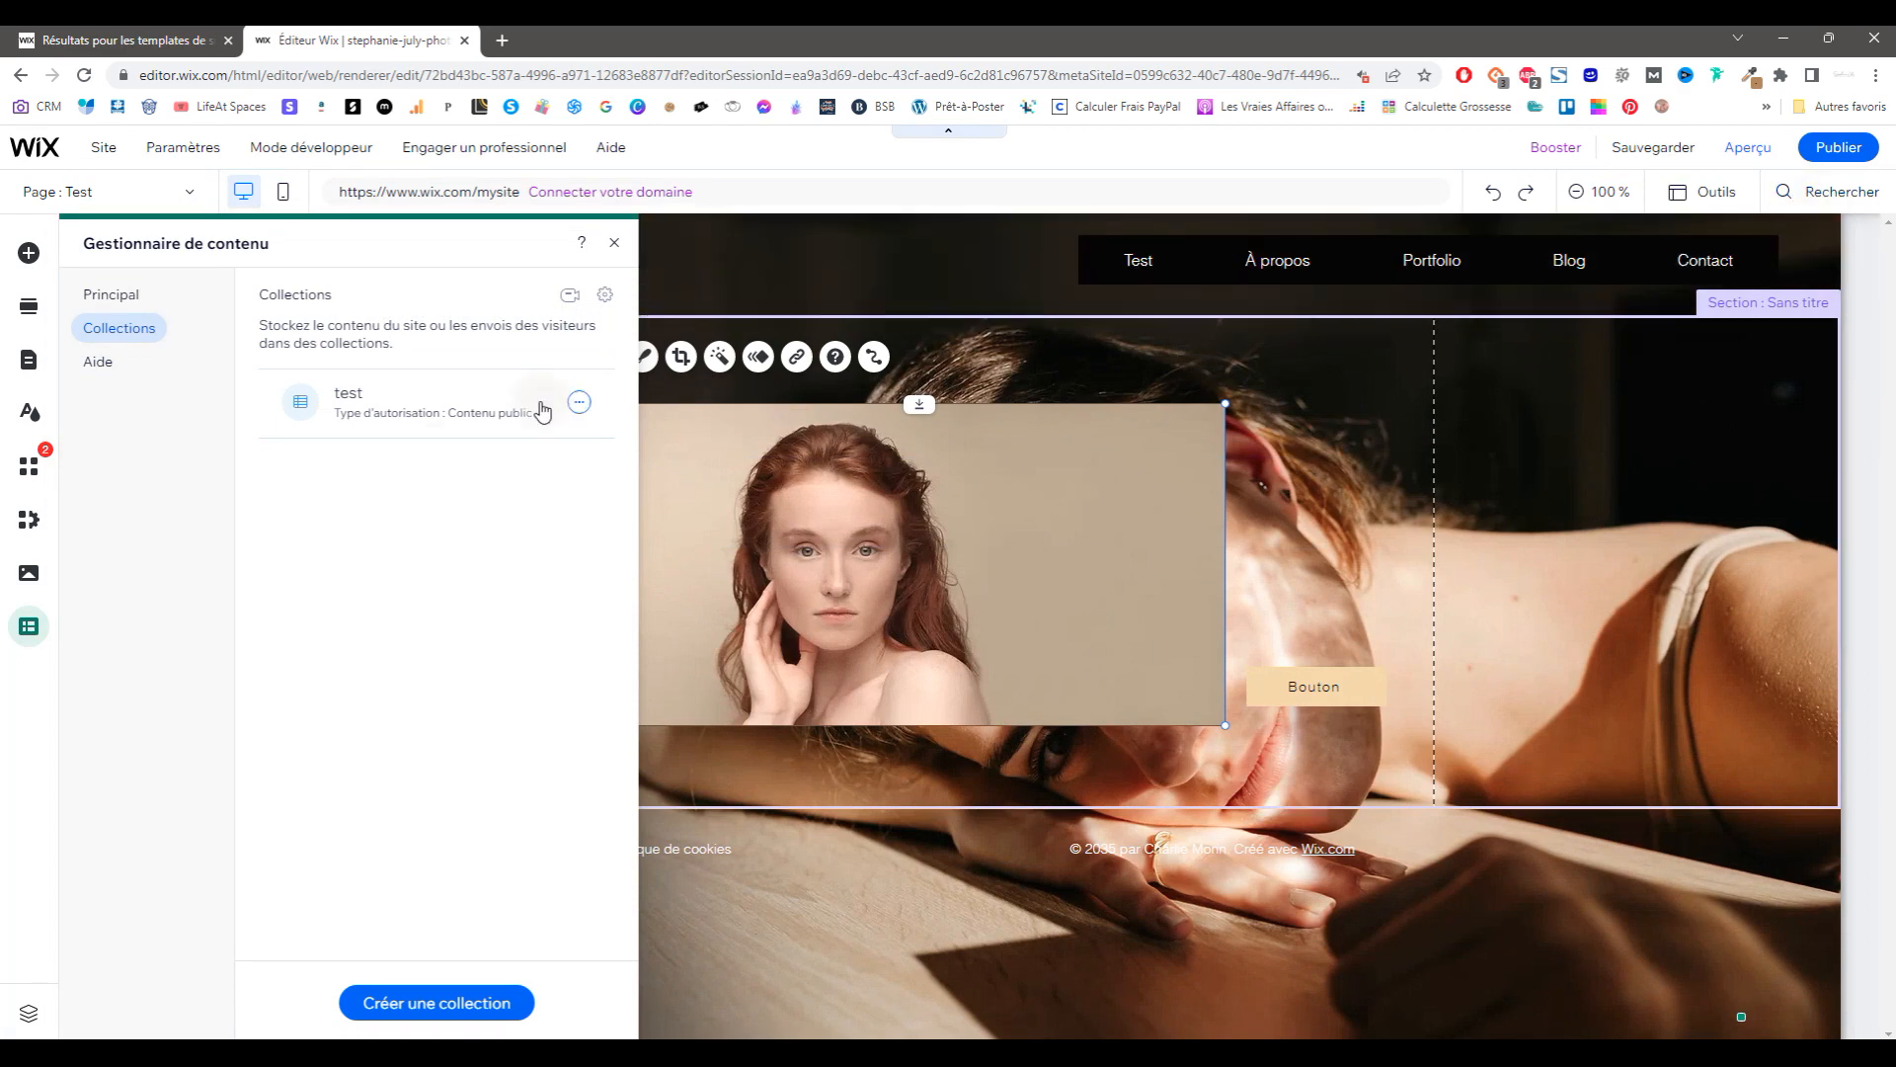
pyautogui.click(593, 403)
pyautogui.click(666, 555)
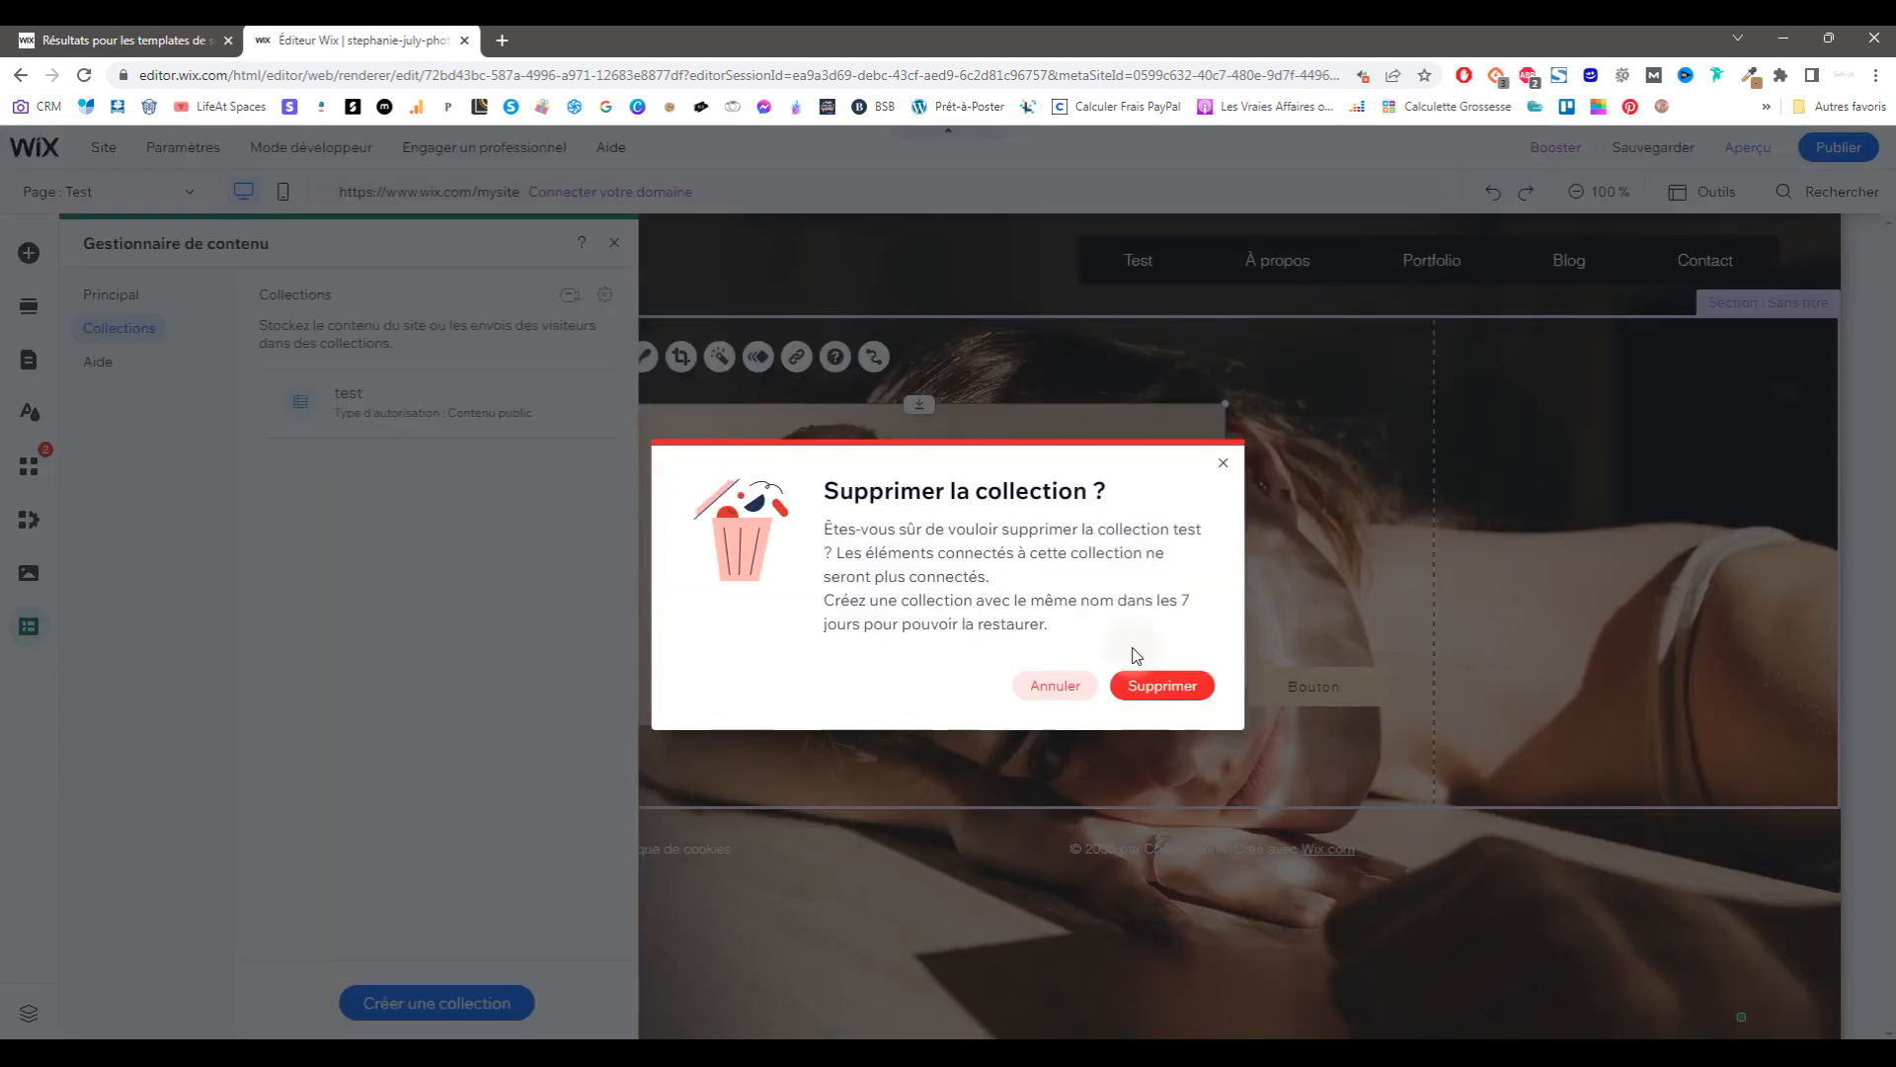
pyautogui.click(1146, 684)
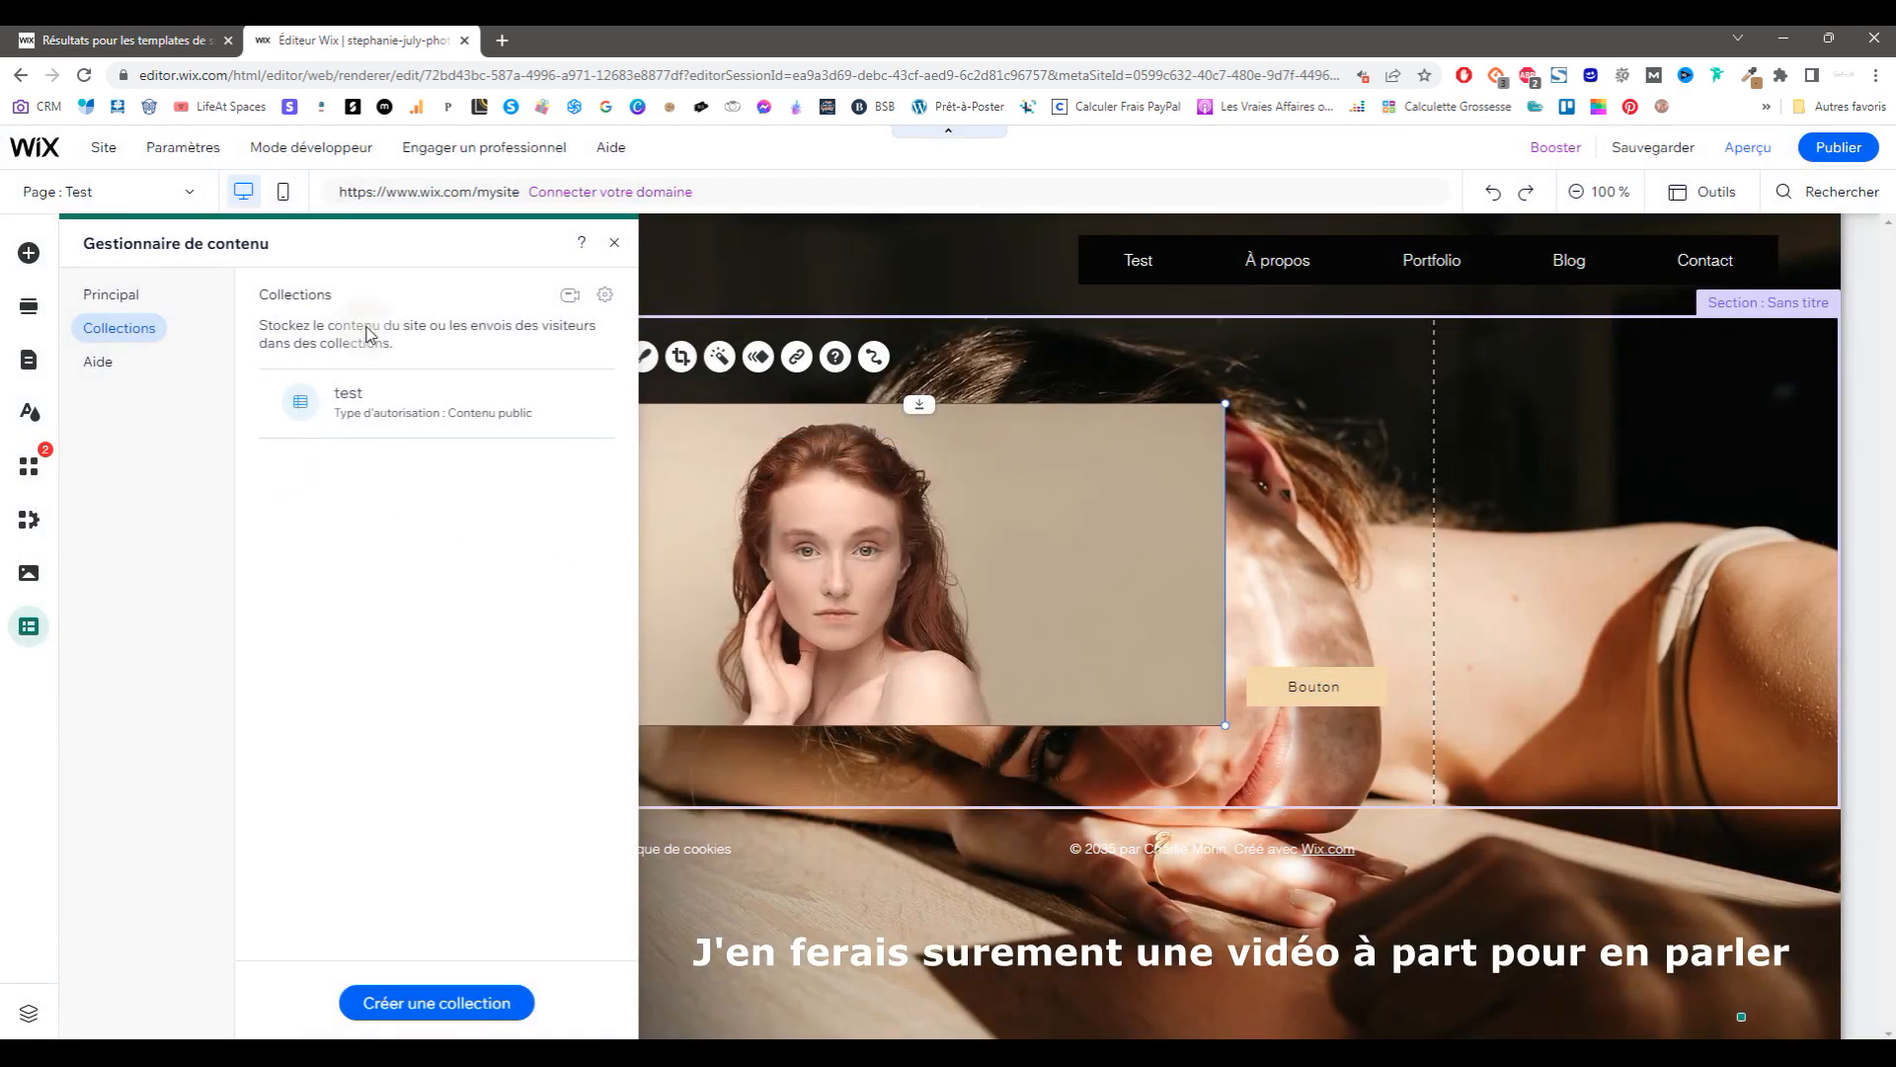
pyautogui.click(92, 297)
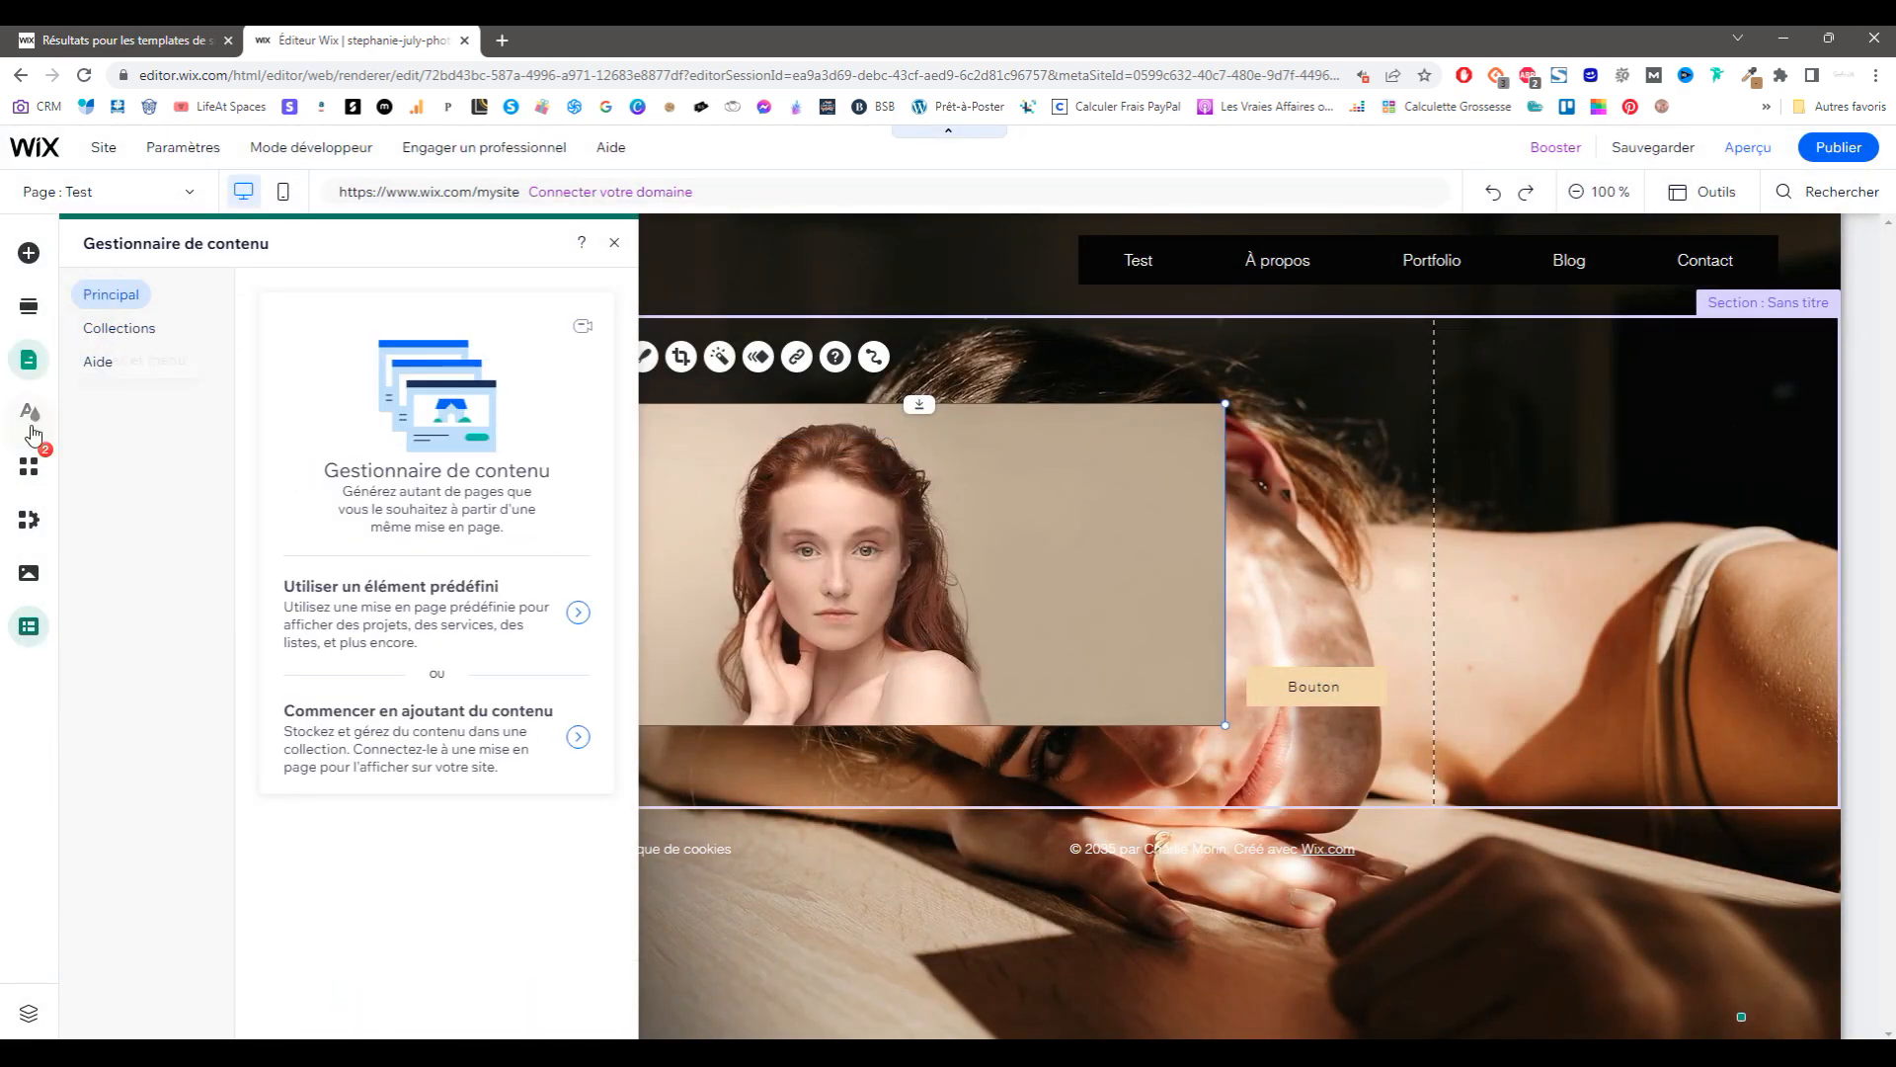
# Step: Open the App Market from the business apps panel and scroll through its categories
pyautogui.click(28, 519)
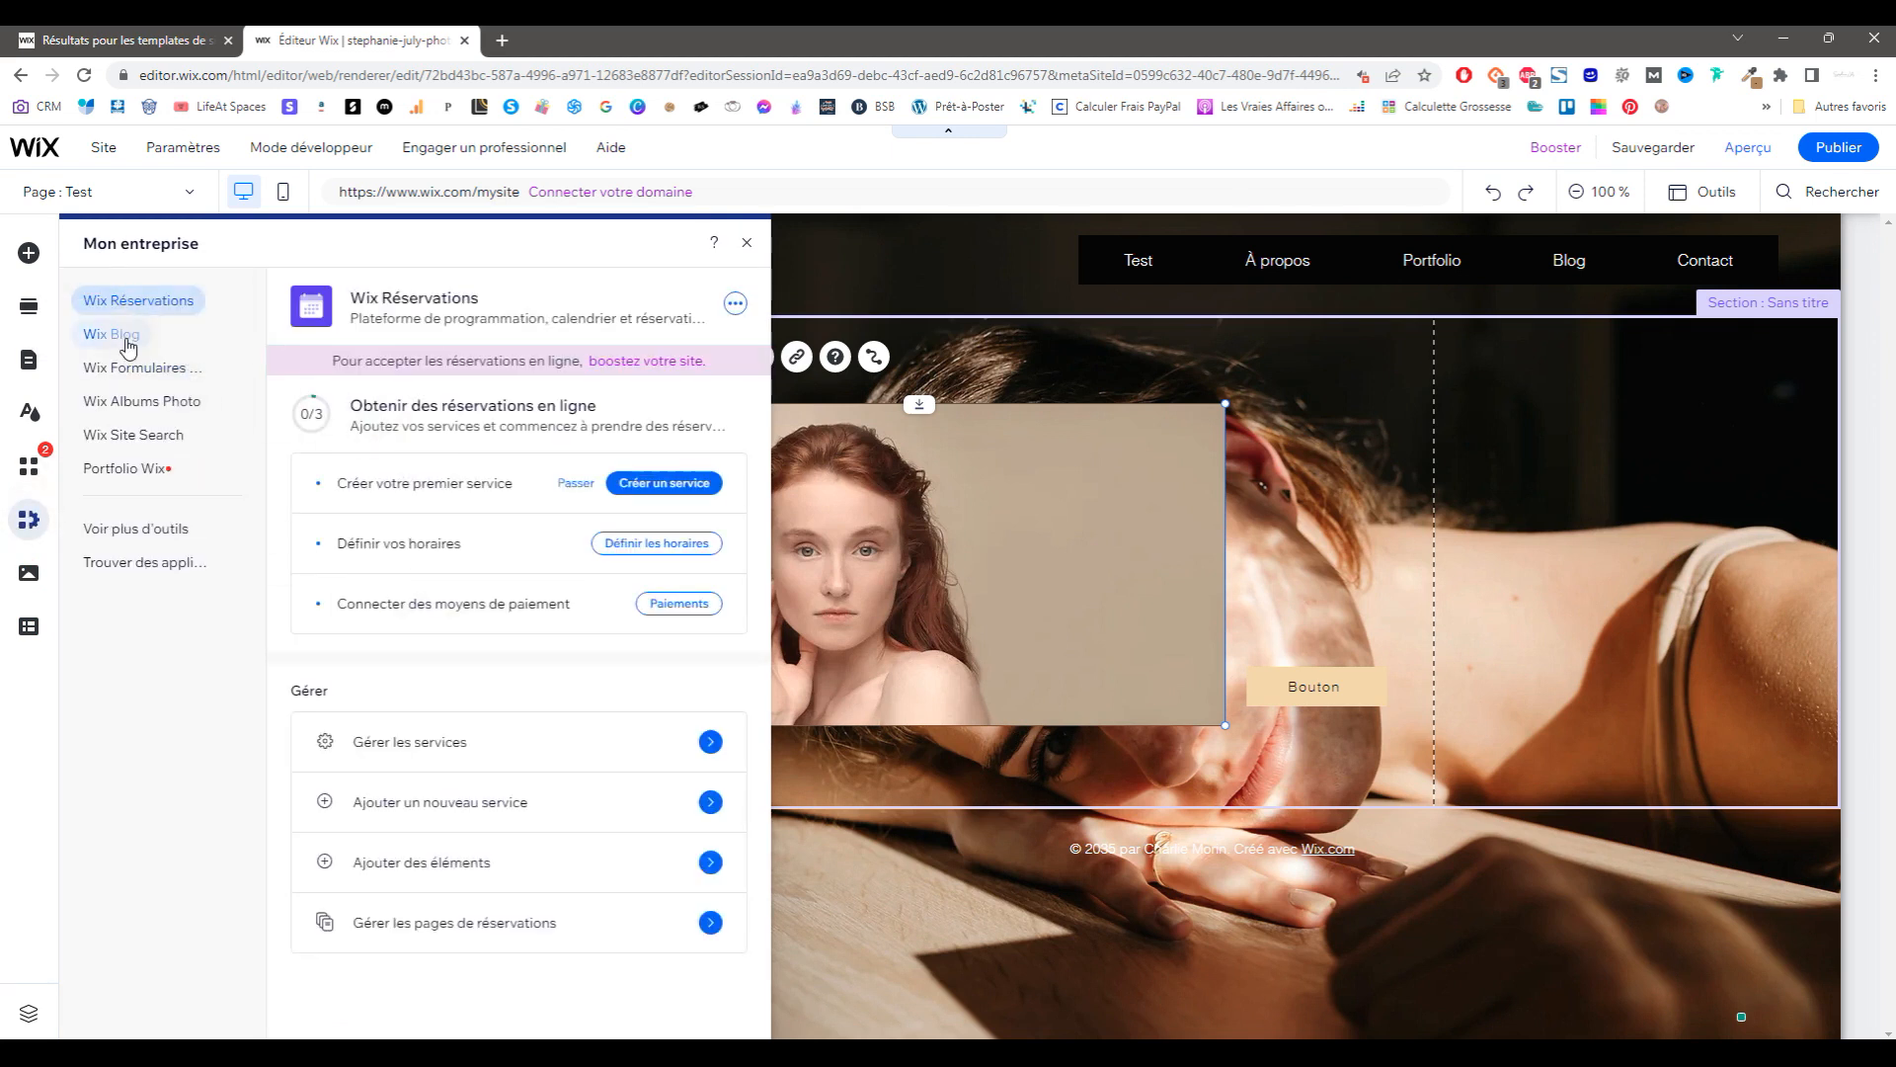
pyautogui.click(22, 470)
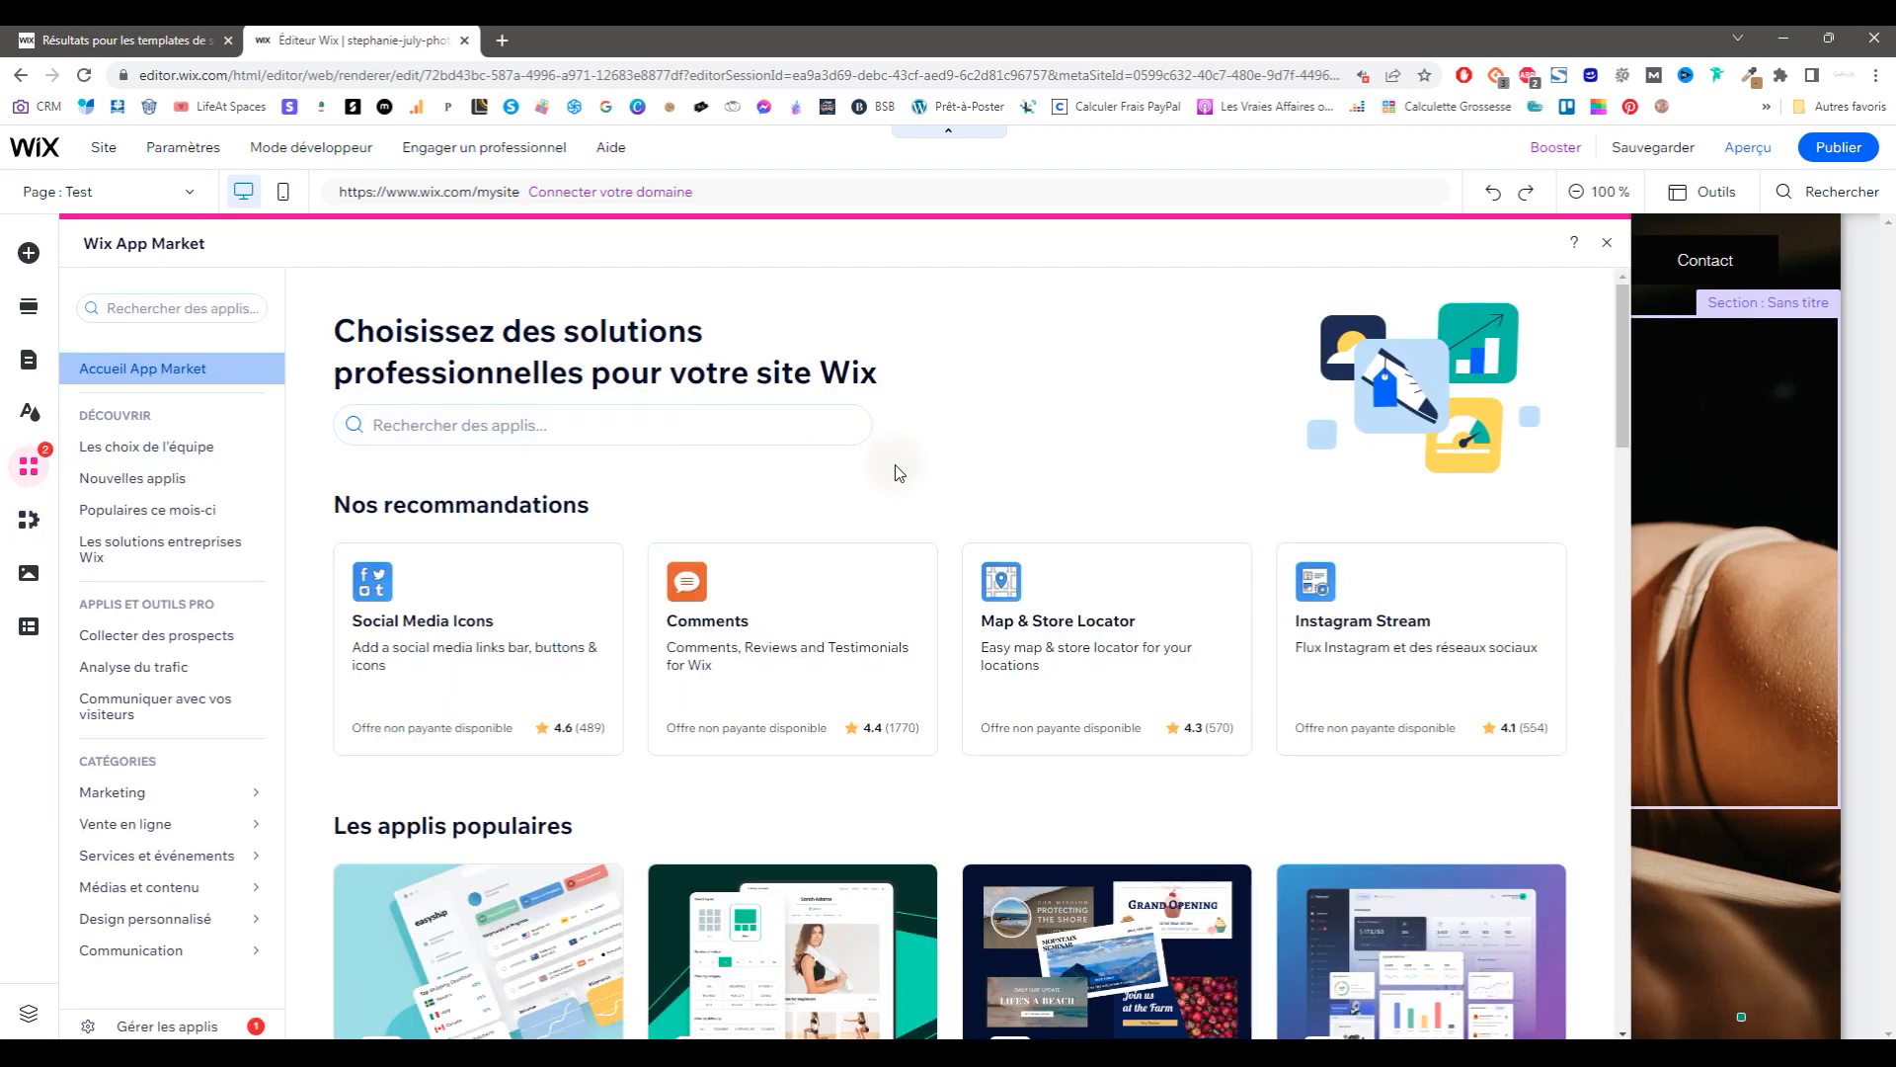
pyautogui.scroll(-6, 894, 472)
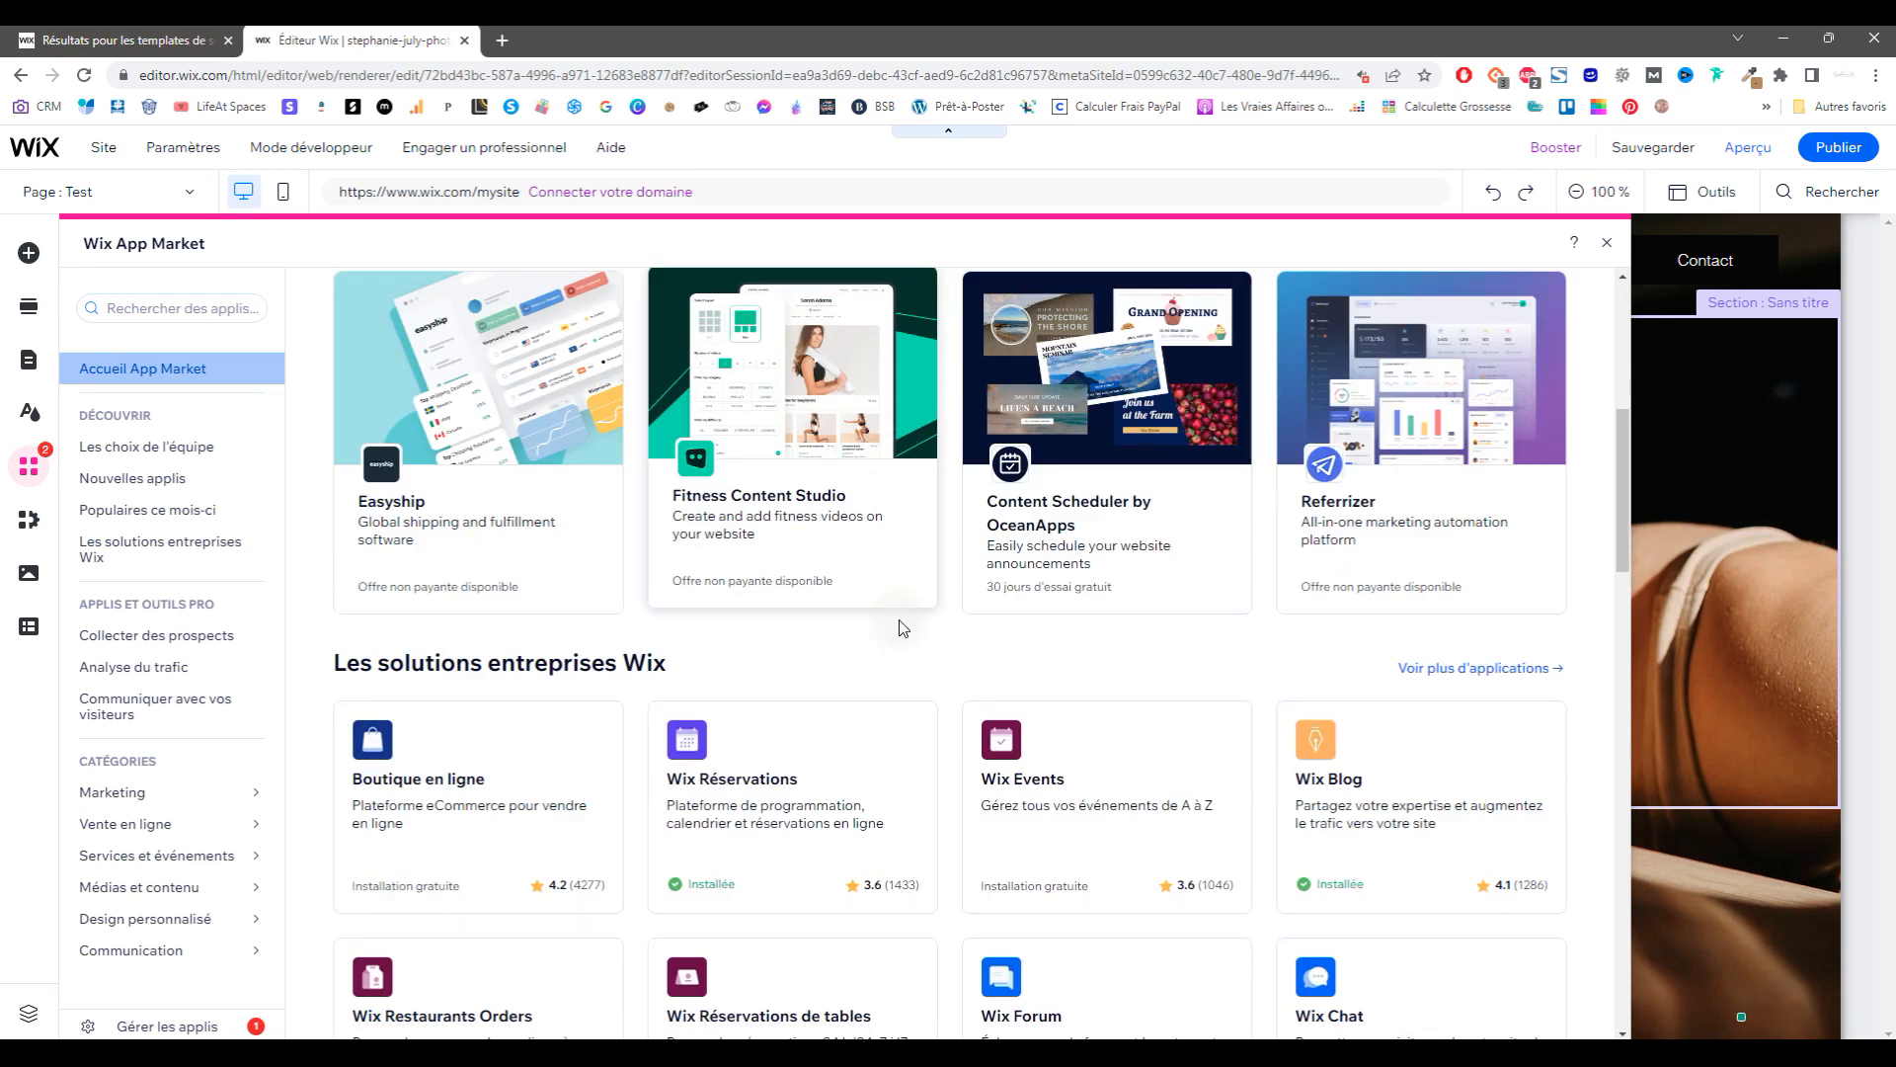
pyautogui.scroll(-3, 929, 668)
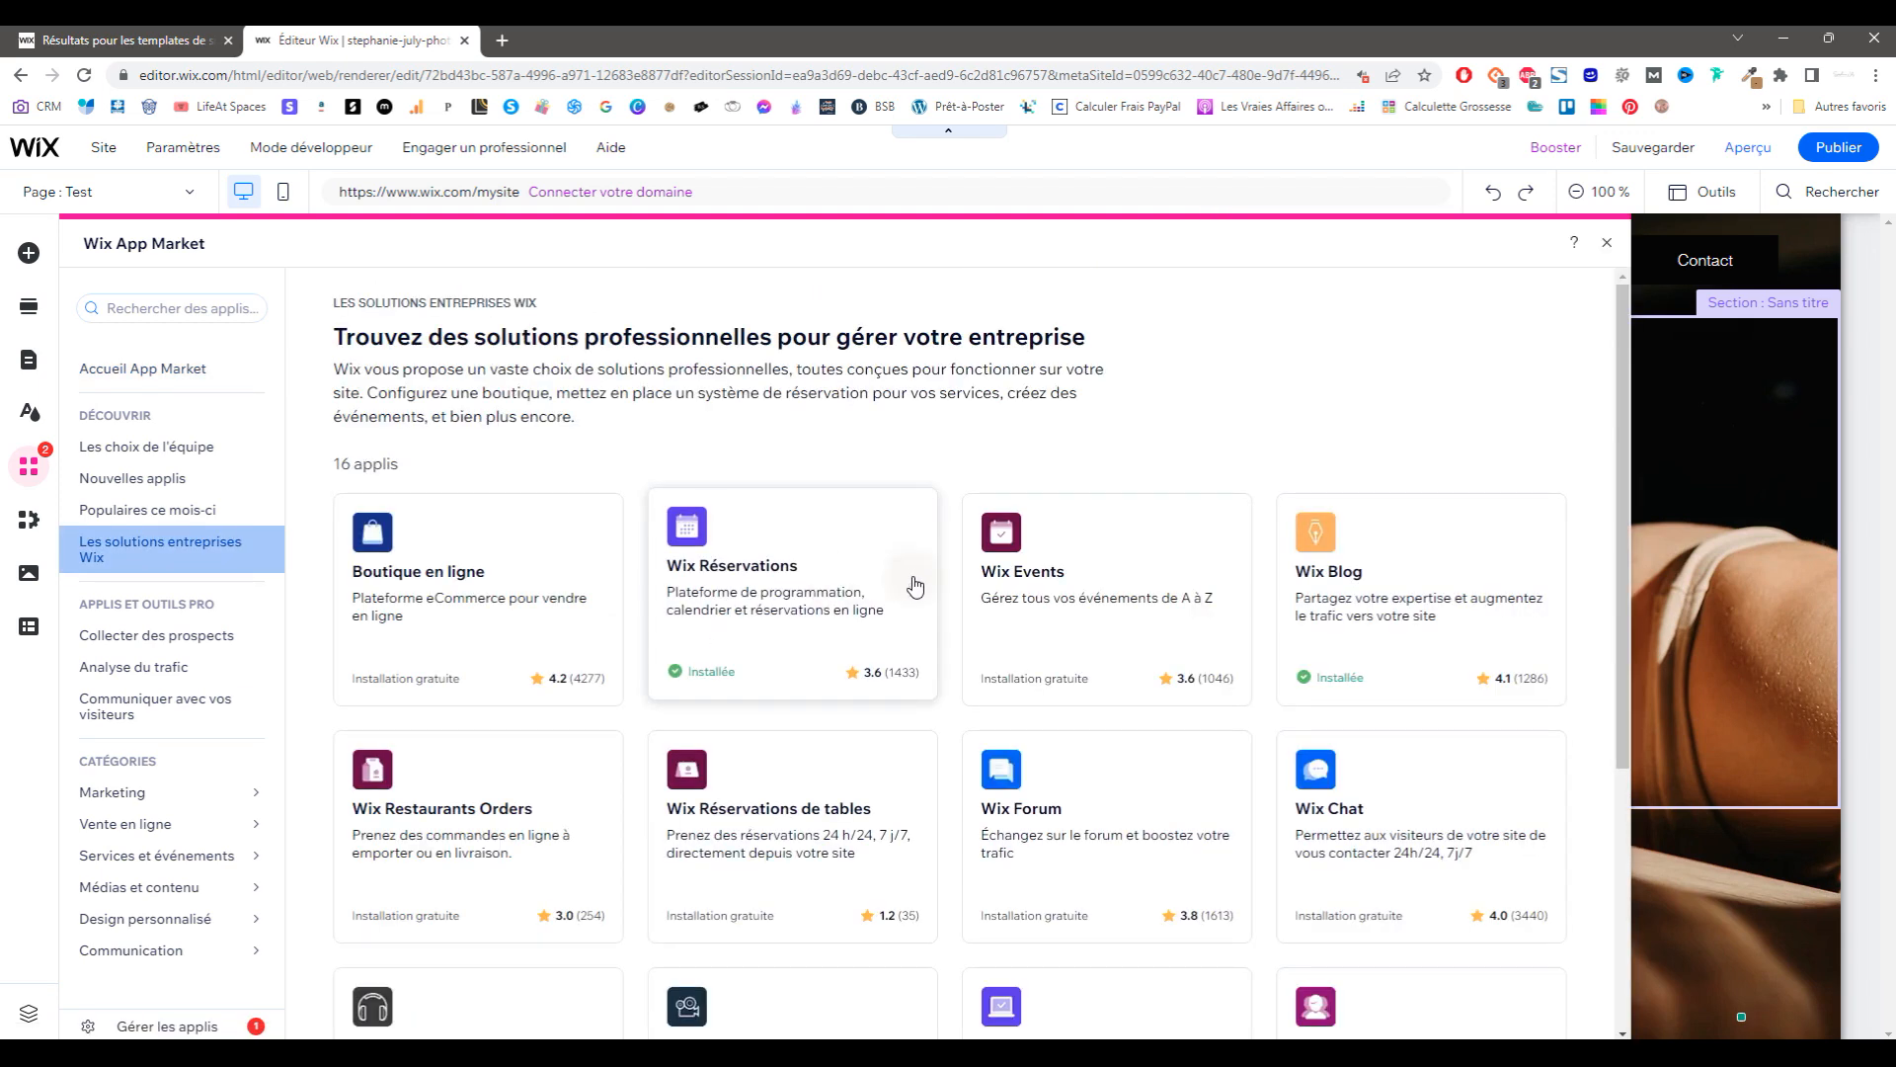
pyautogui.scroll(-3, 939, 707)
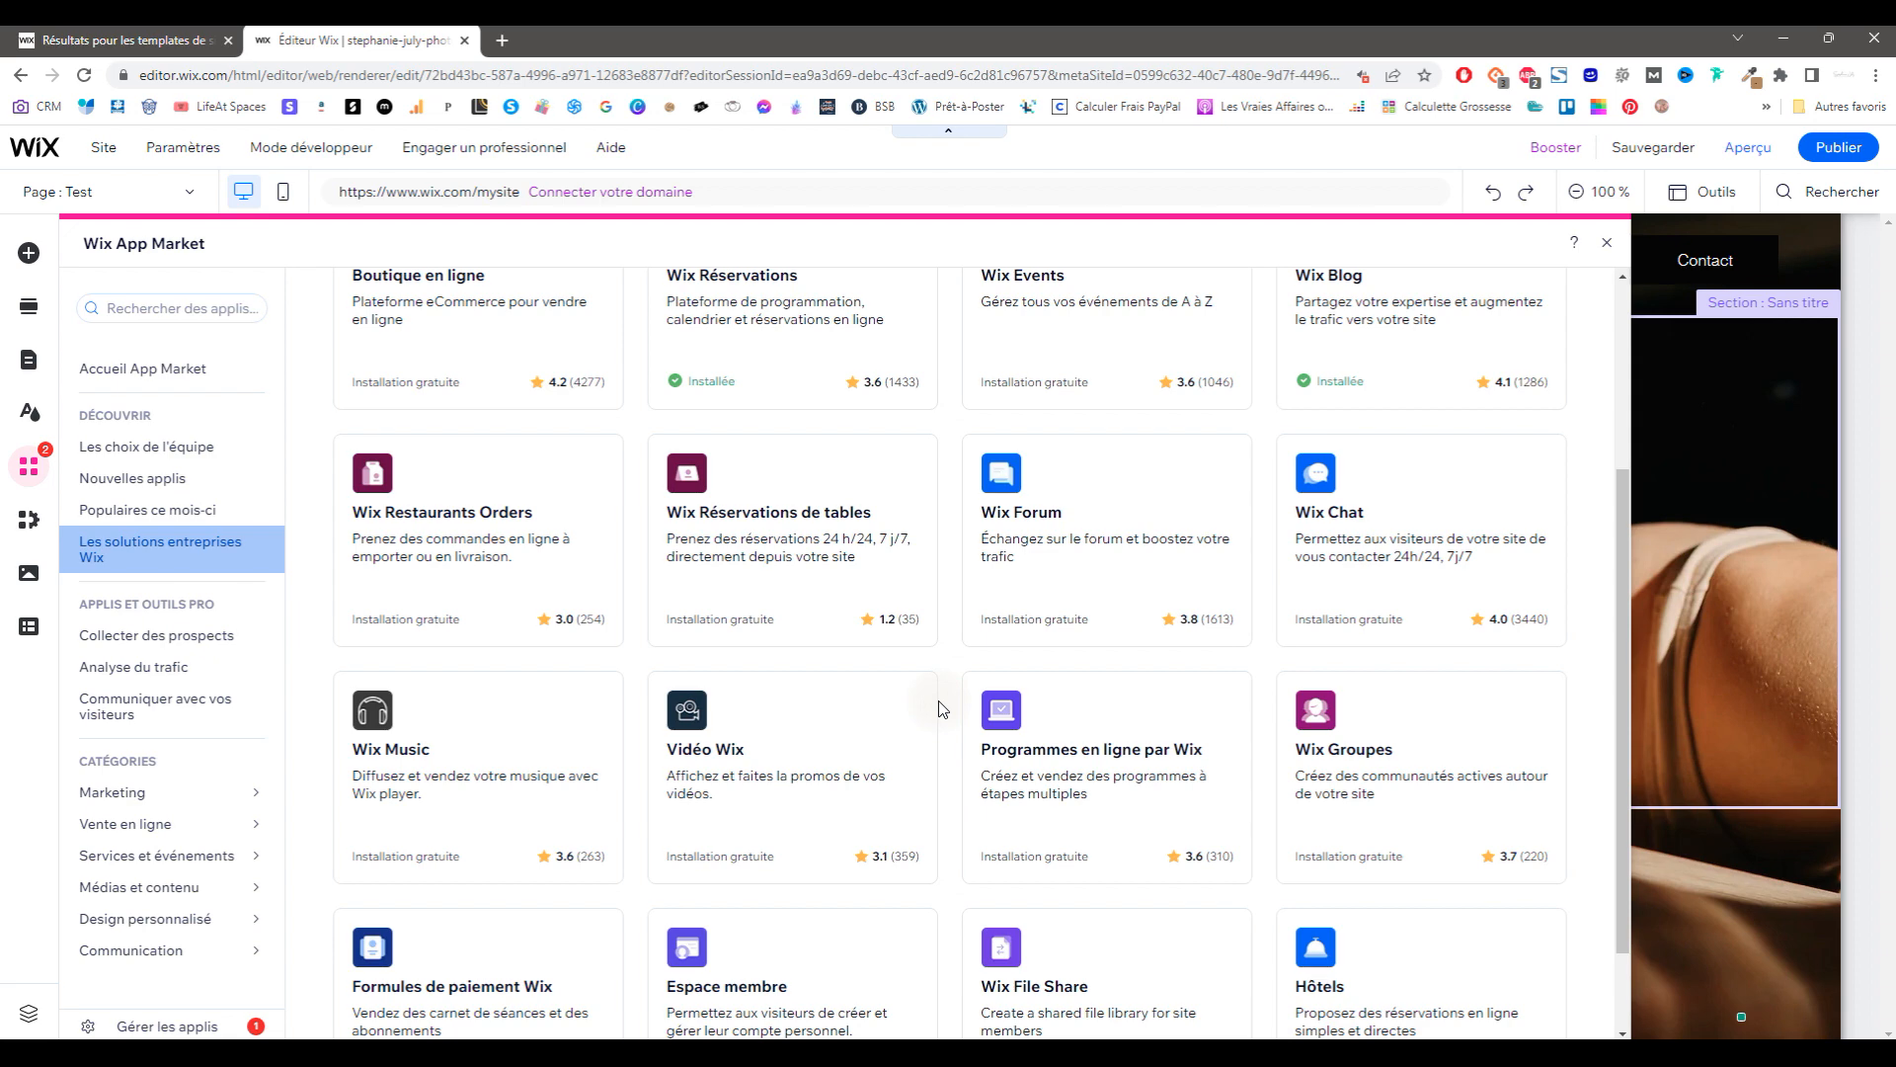
pyautogui.scroll(-2, 1087, 743)
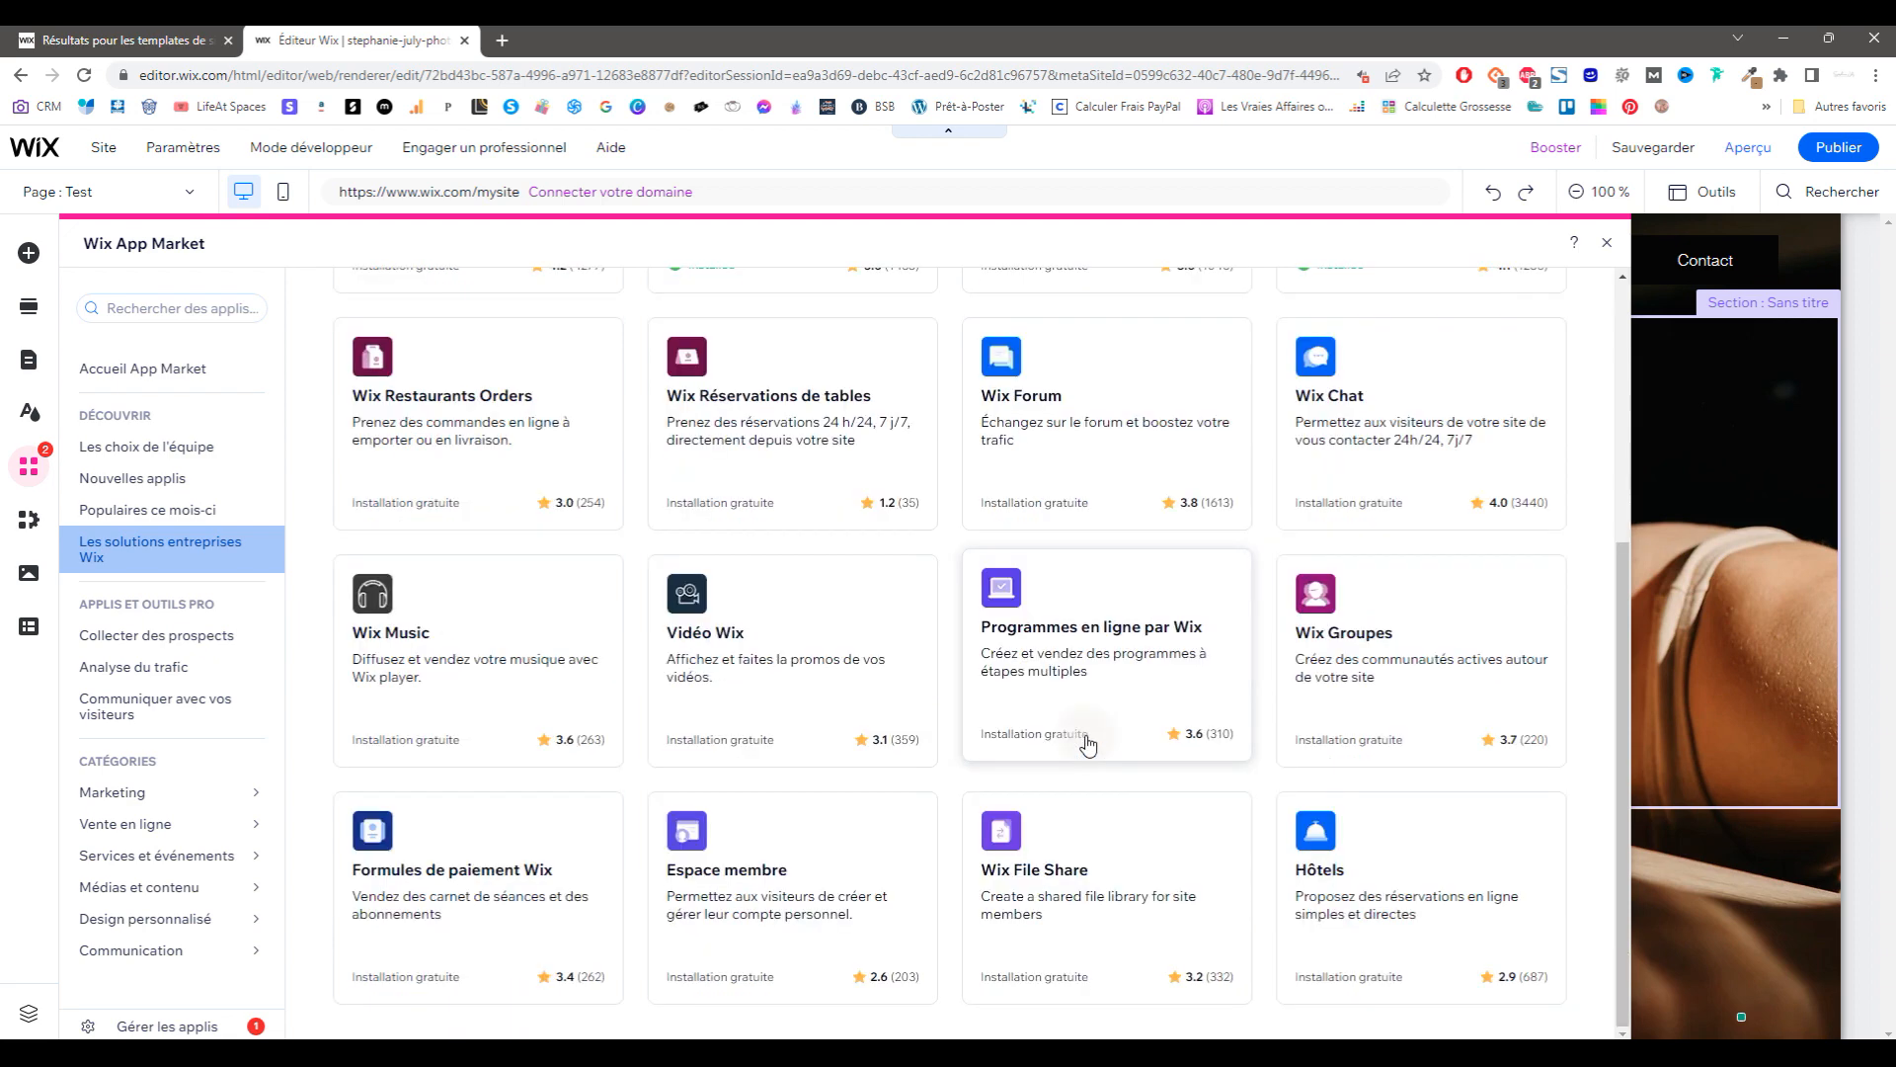
# Step: View the Formules de paiement Wix app and pricing apps, then return to App Market home
pyautogui.click(542, 857)
pyautogui.scroll(-3, 804, 747)
pyautogui.scroll(3, 803, 747)
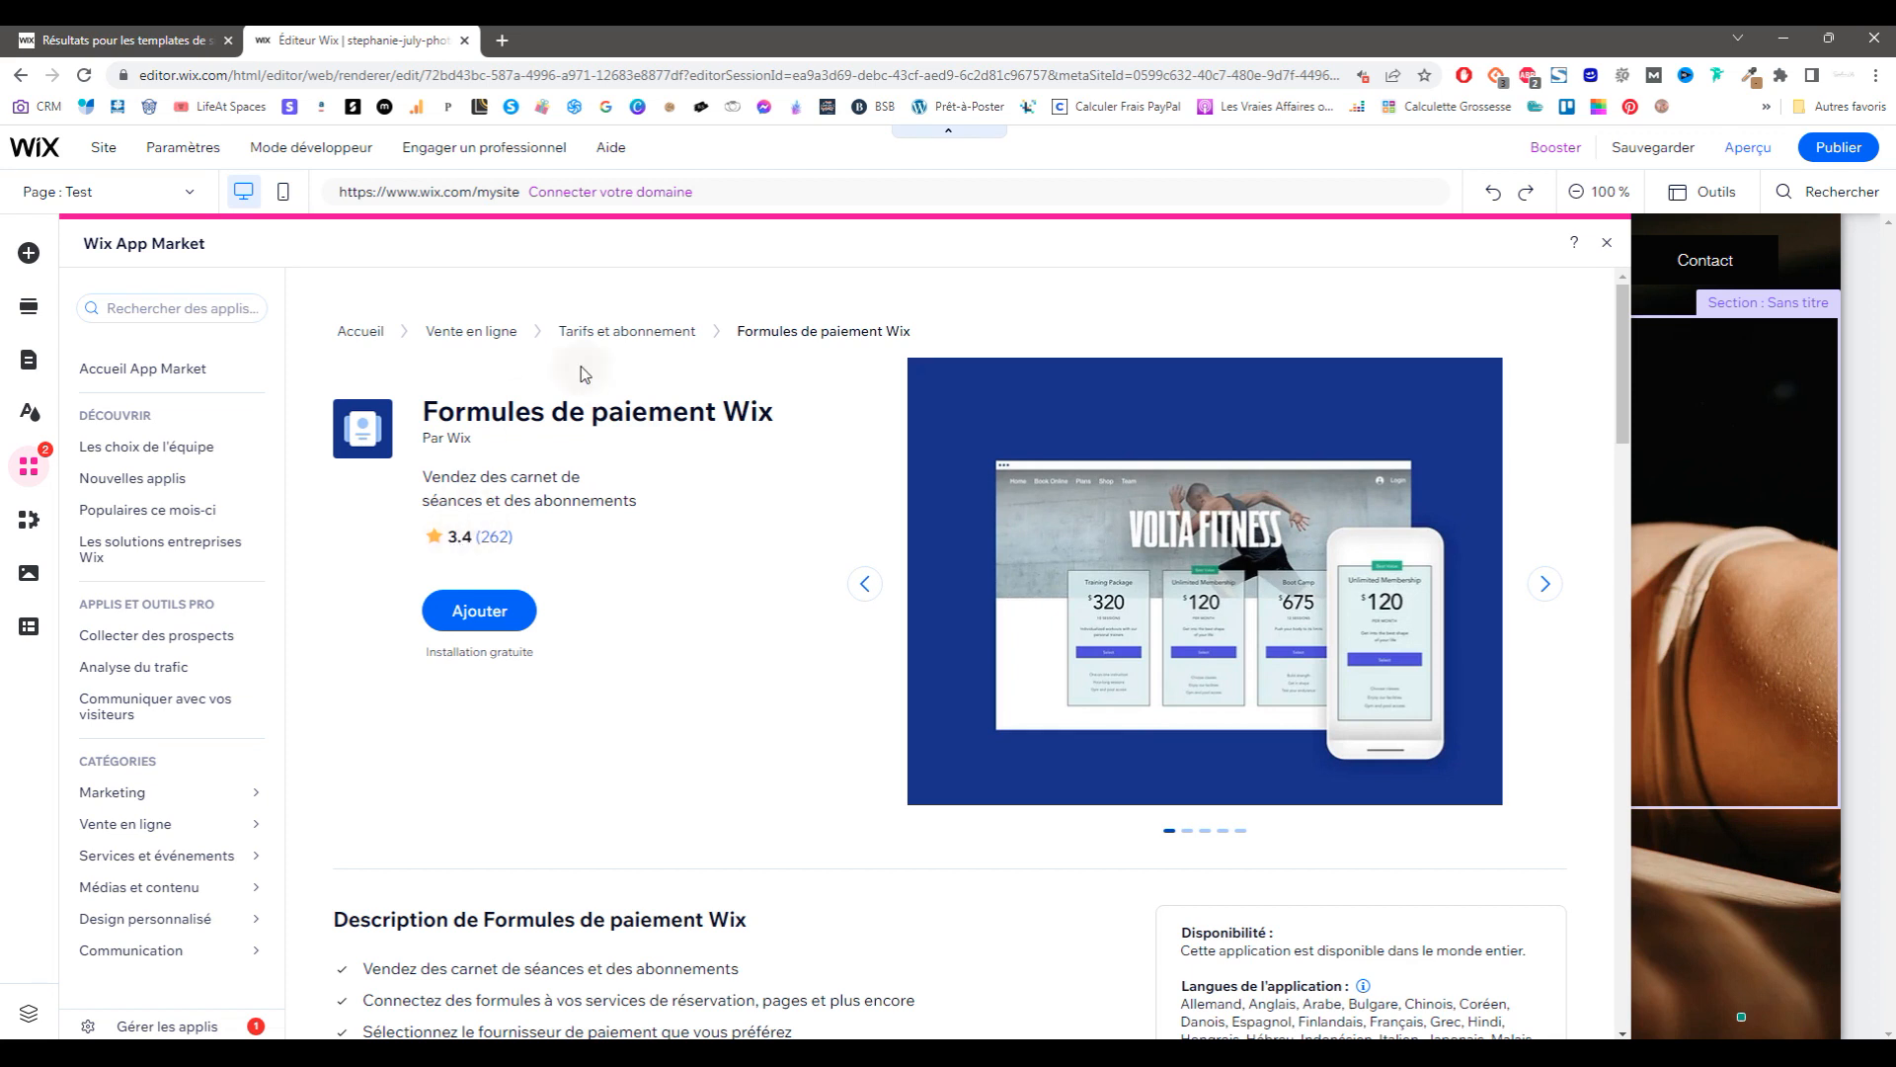
pyautogui.click(637, 341)
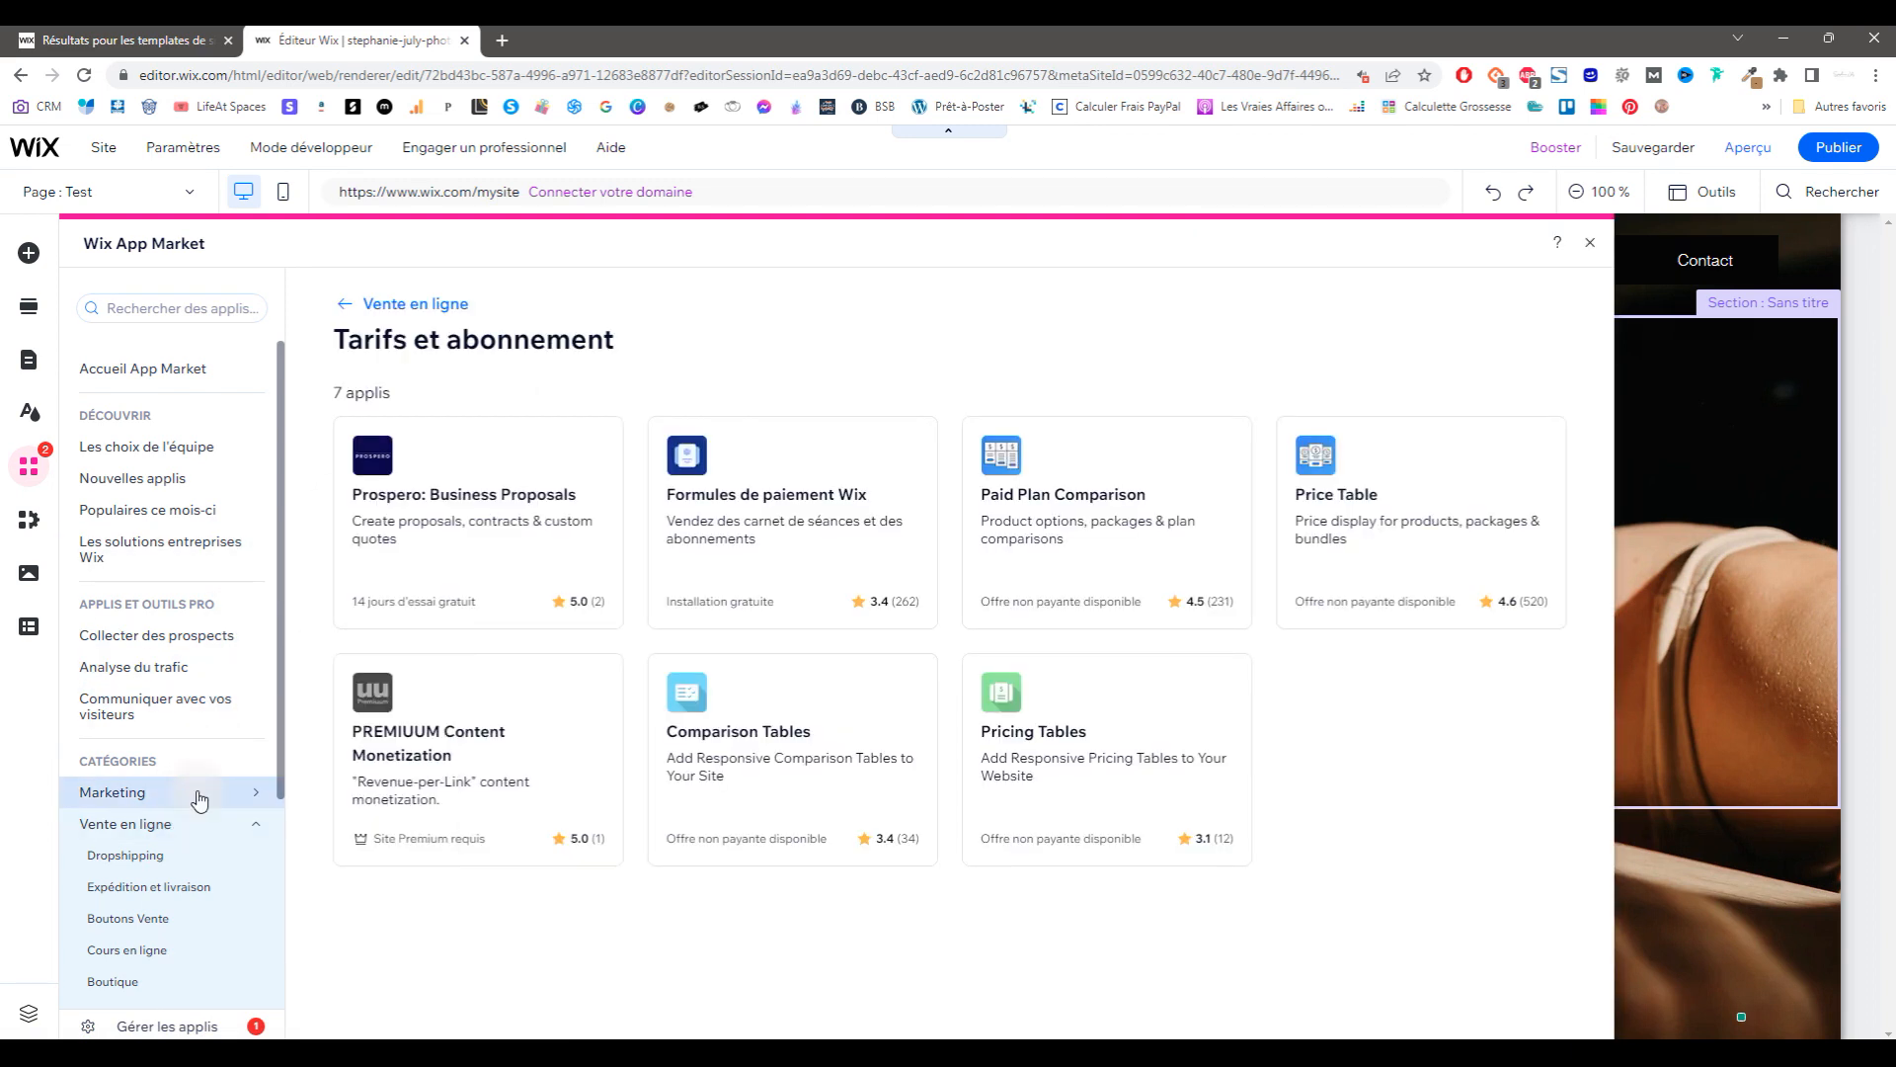
pyautogui.click(170, 369)
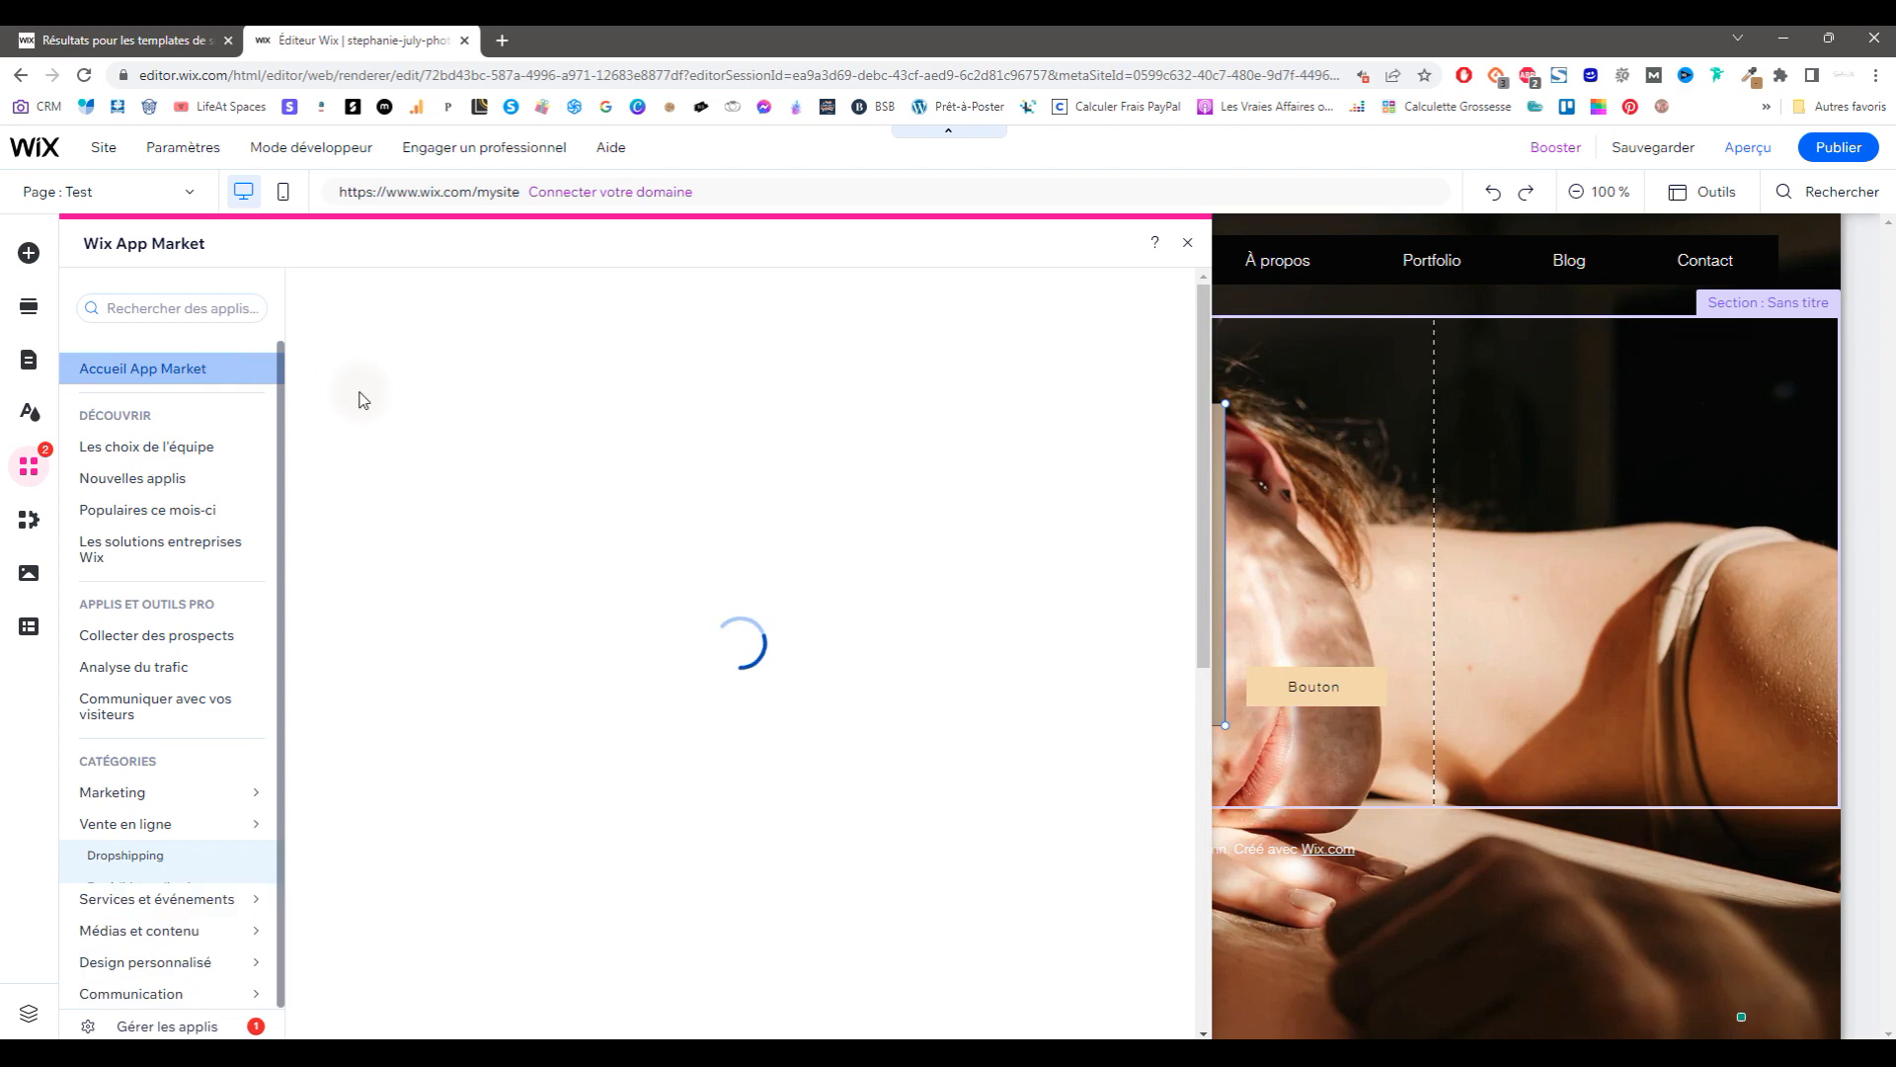
pyautogui.scroll(-10, 889, 691)
pyautogui.scroll(-10, 951, 782)
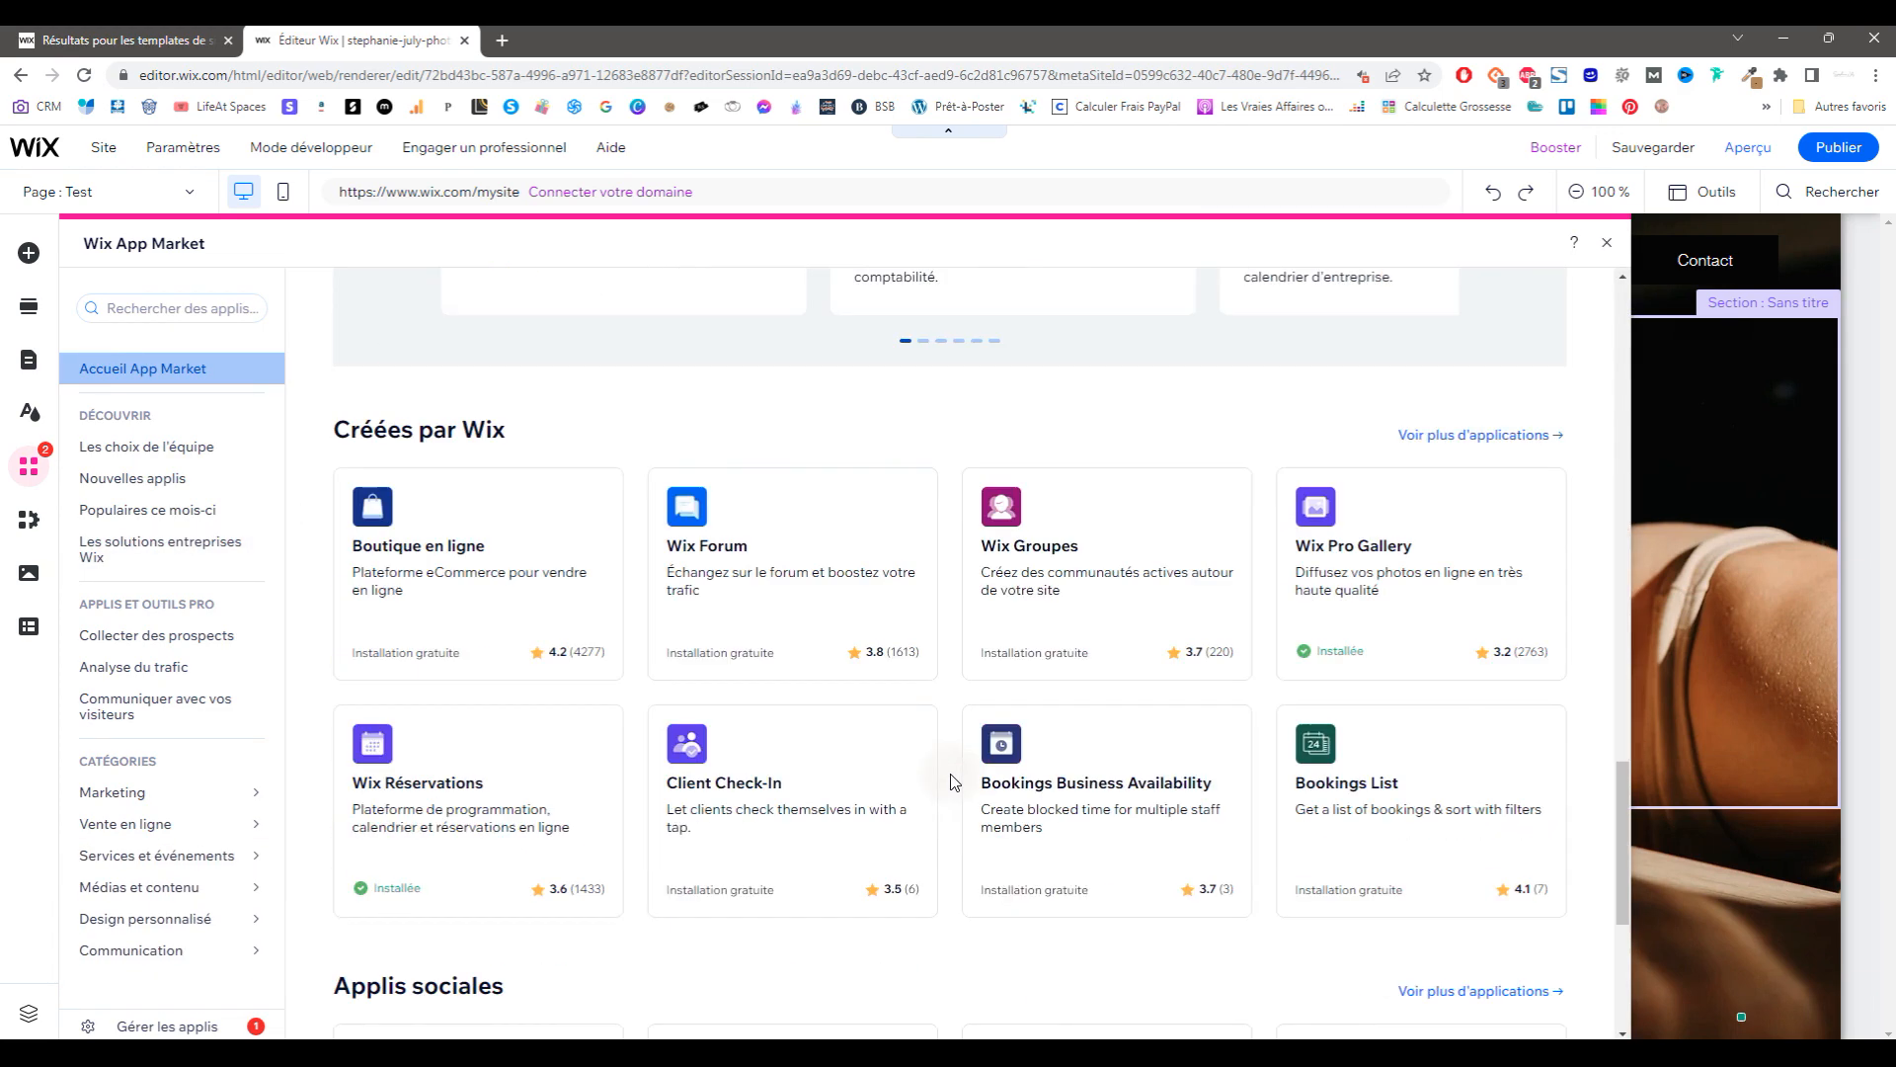
pyautogui.click(29, 413)
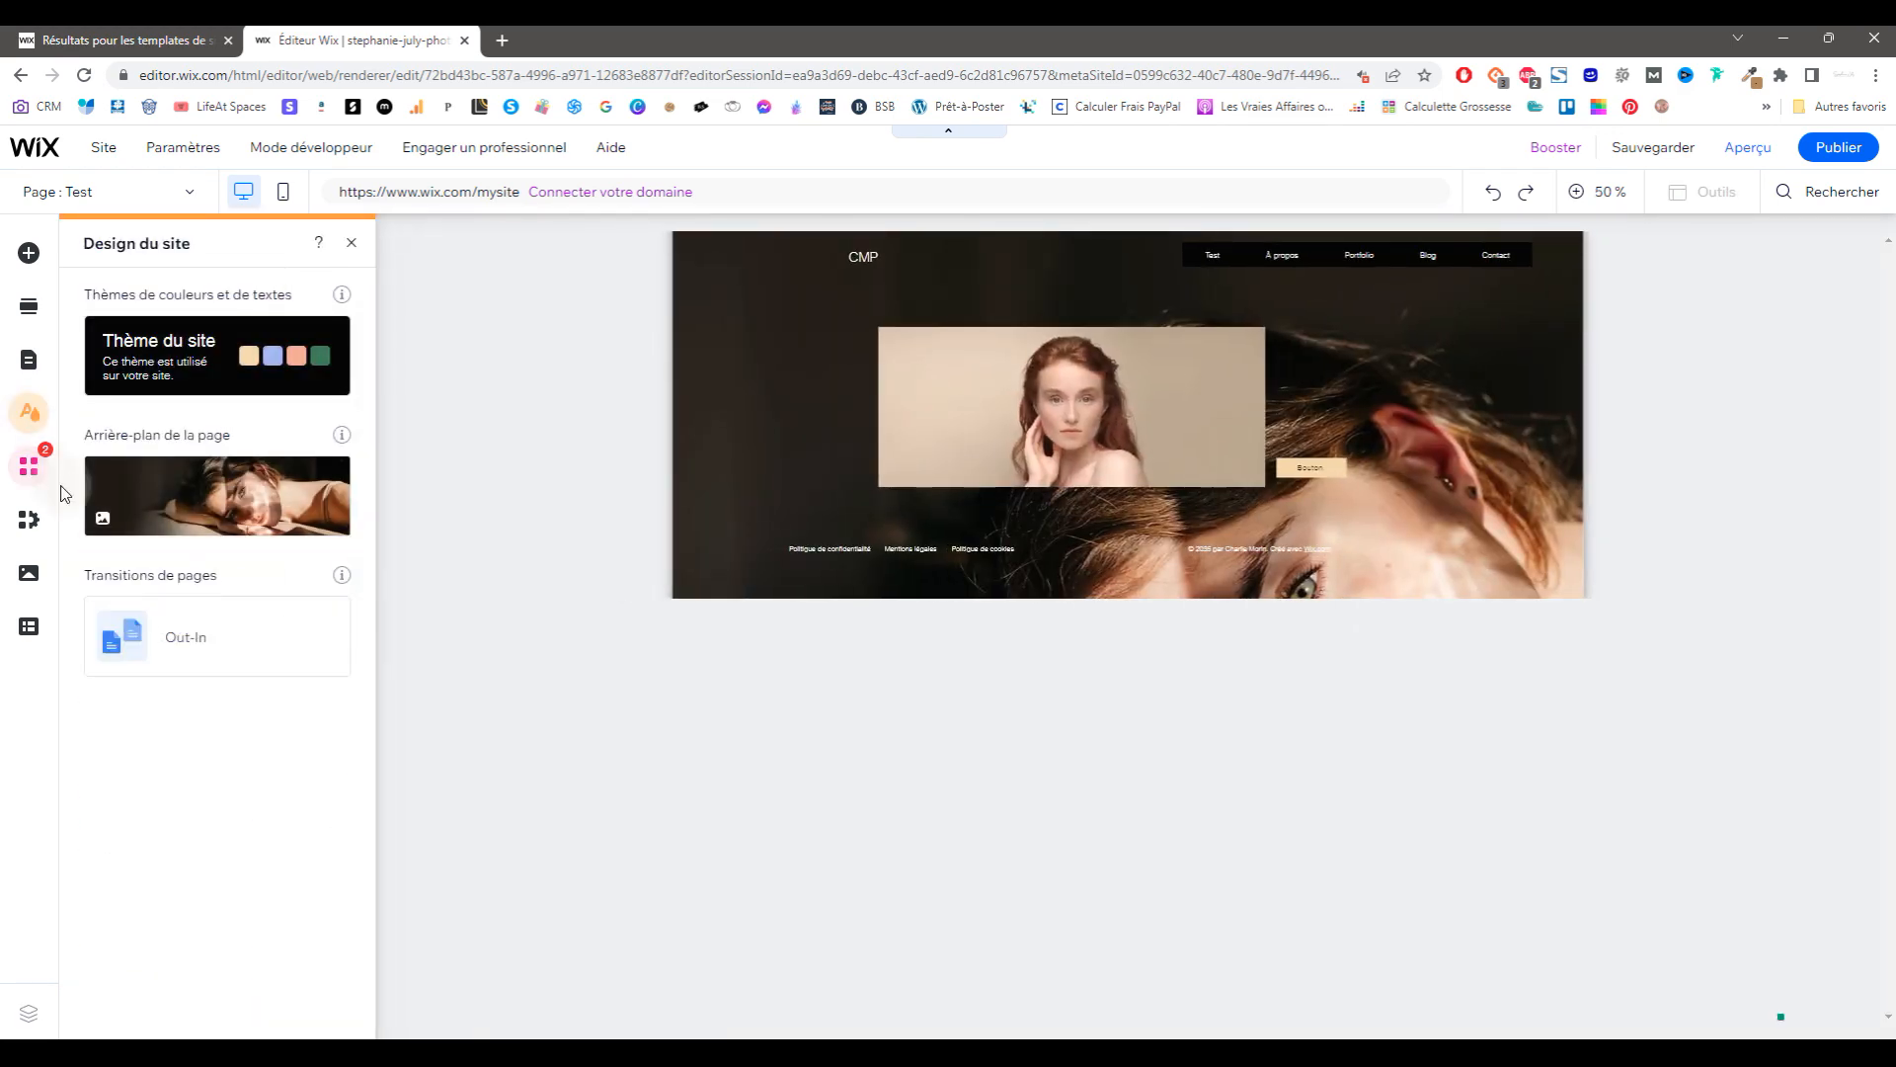
# Step: Set the En-tête 1 text style's font to Playfair Display
pyautogui.click(196, 358)
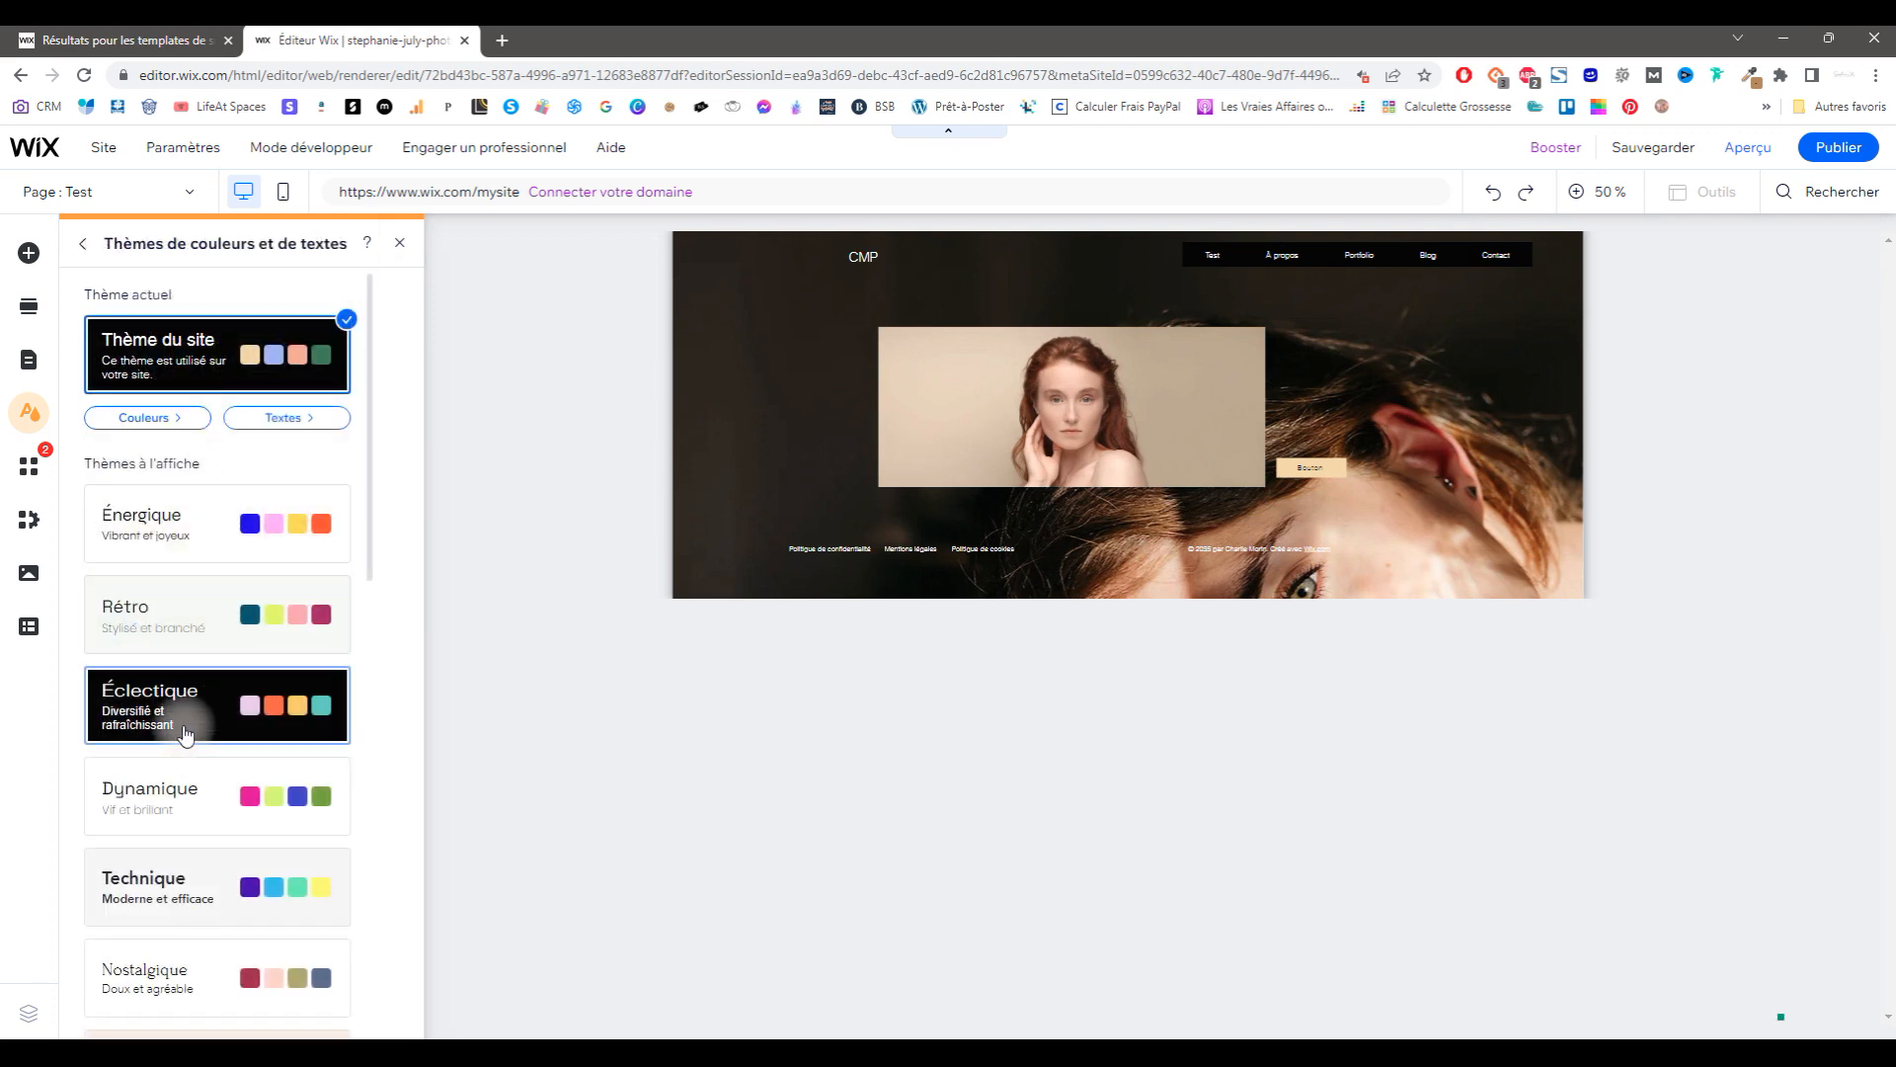
pyautogui.click(259, 416)
pyautogui.click(334, 363)
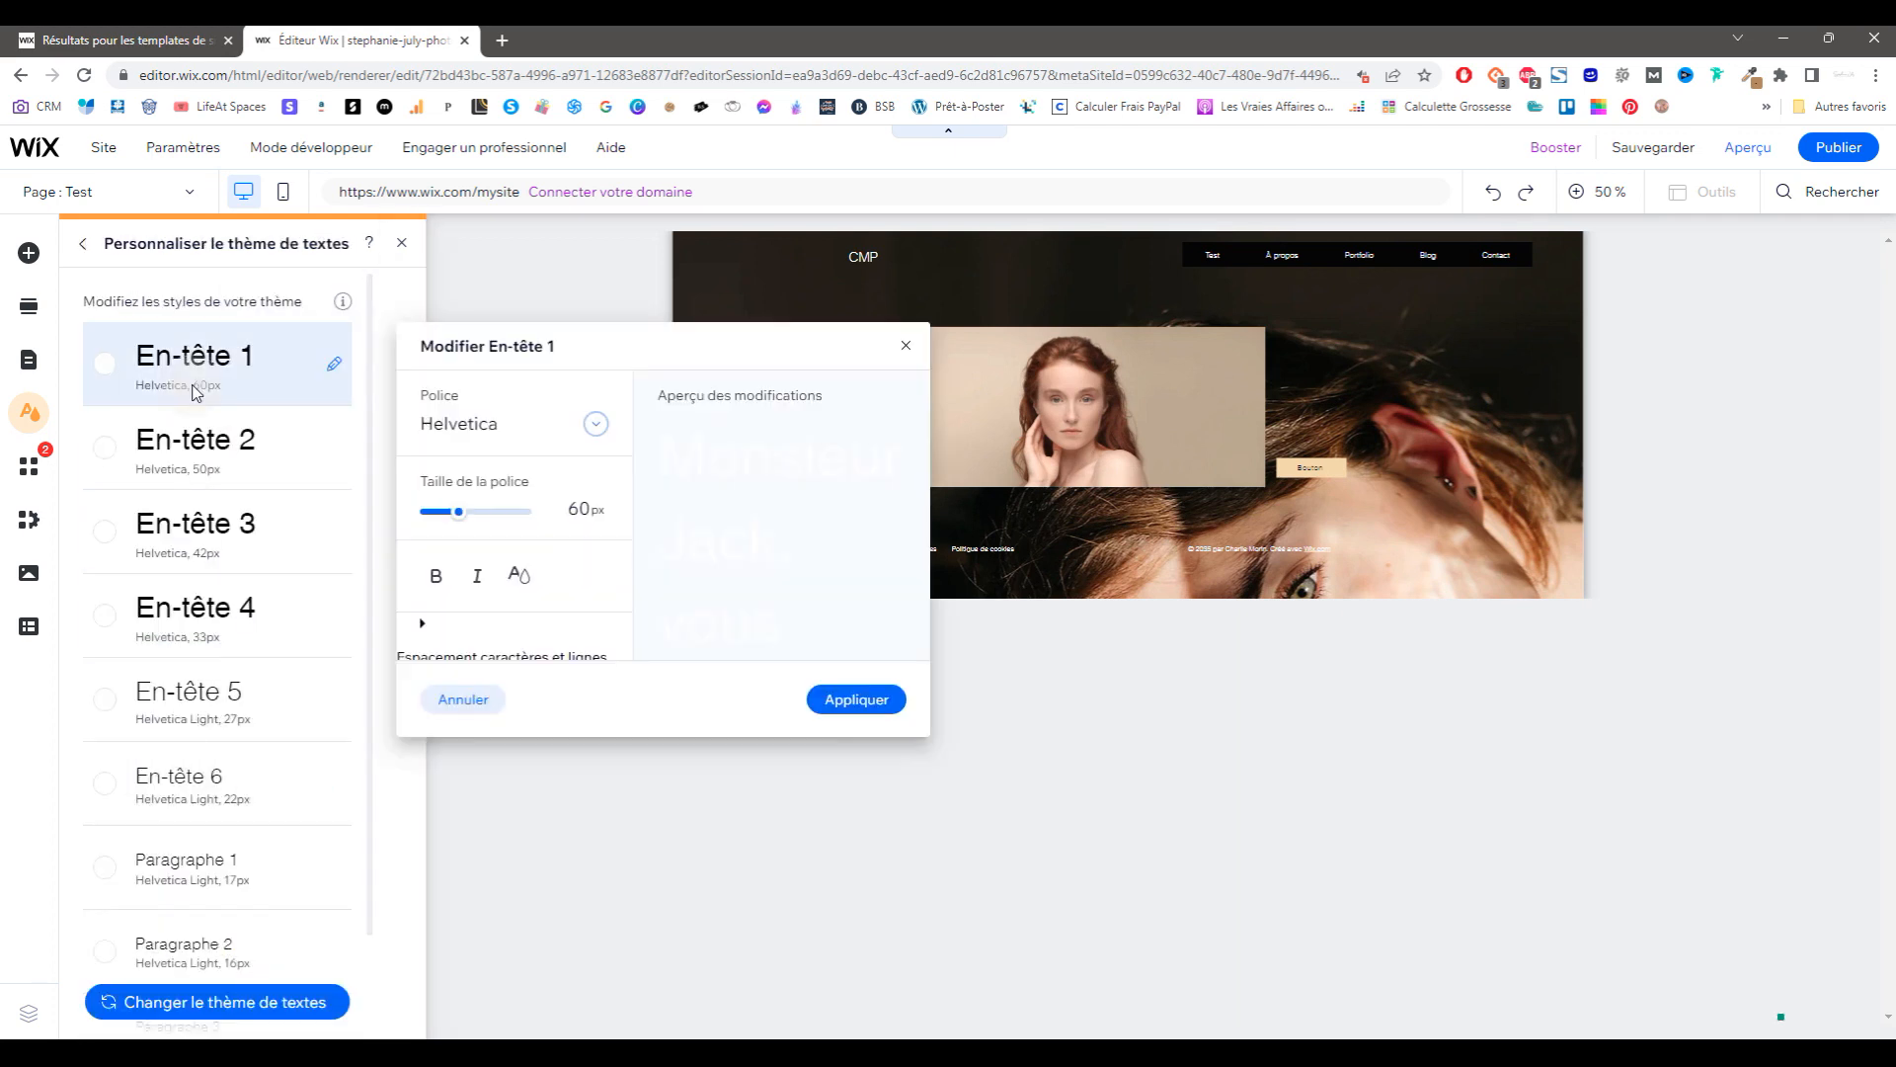
pyautogui.click(598, 427)
pyautogui.moveTo(721, 664); pyautogui.dragTo(713, 807)
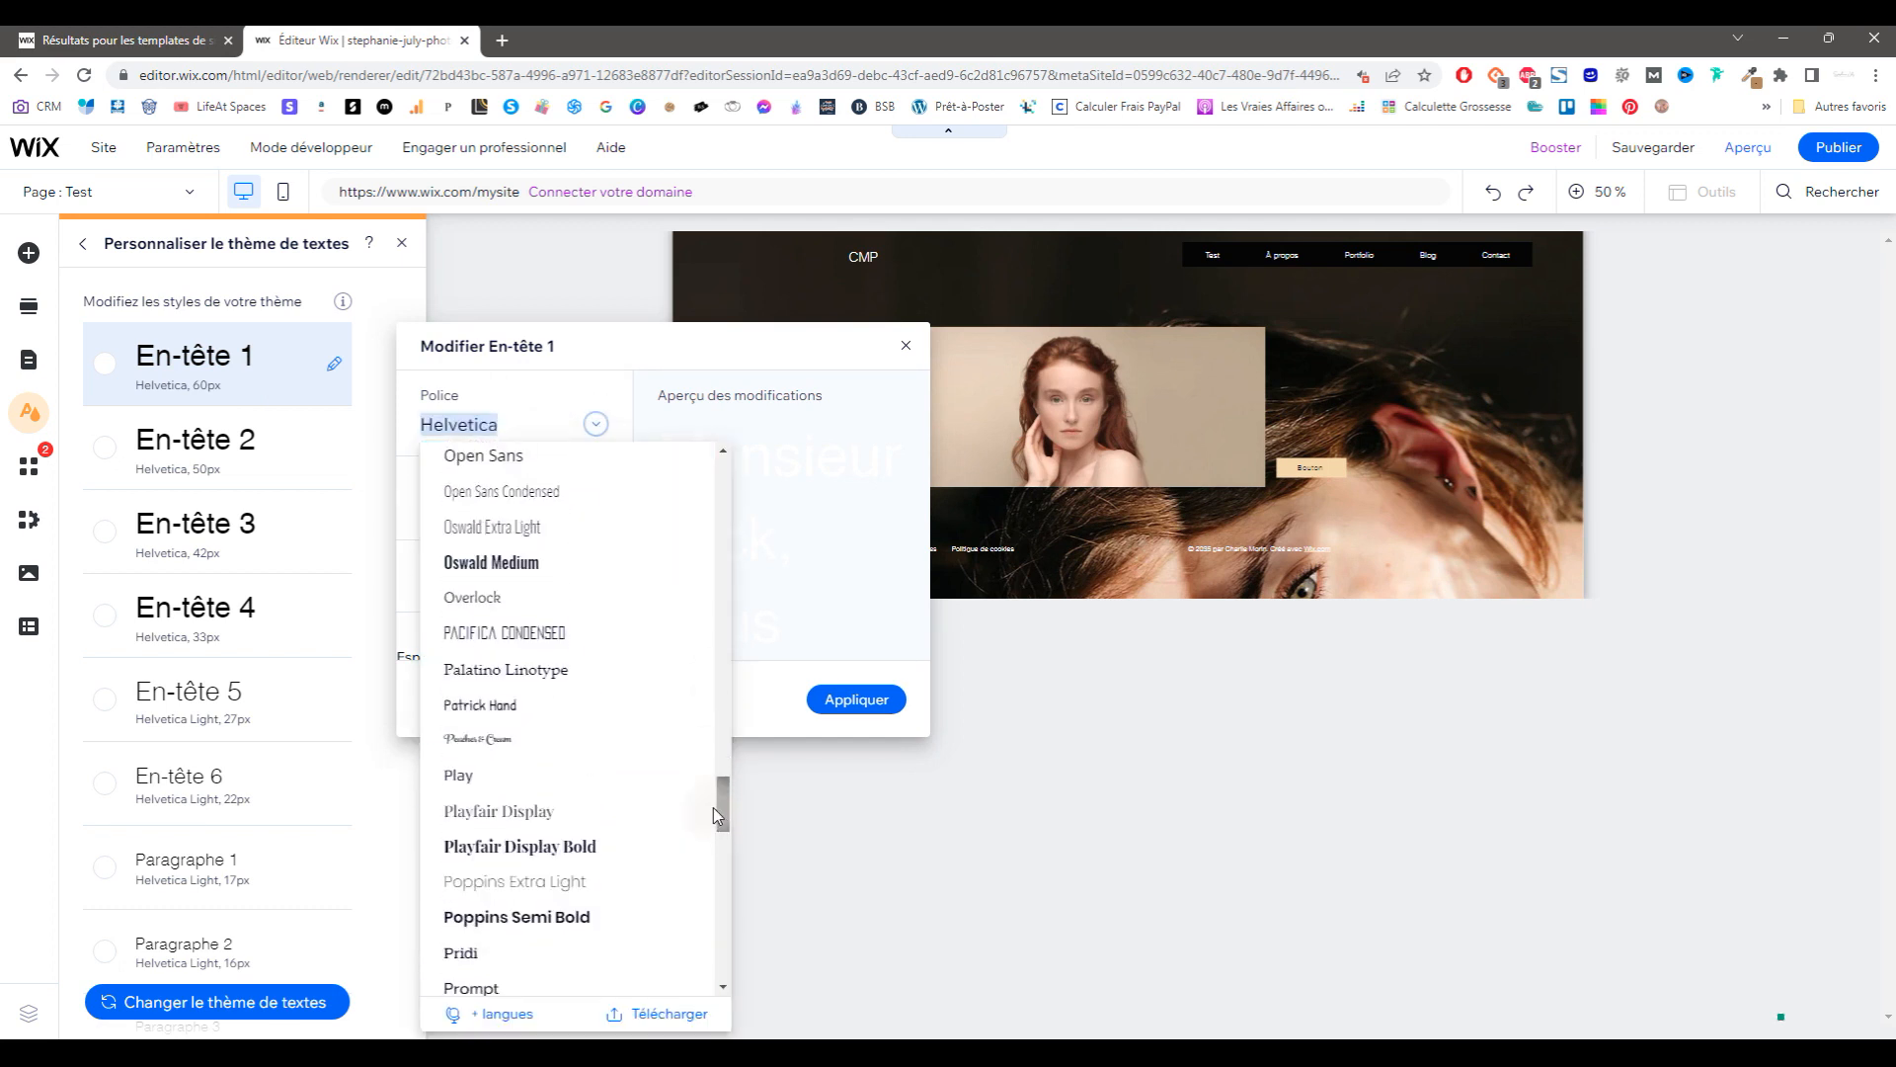
pyautogui.click(605, 814)
pyautogui.click(519, 575)
pyautogui.click(563, 580)
pyautogui.click(856, 699)
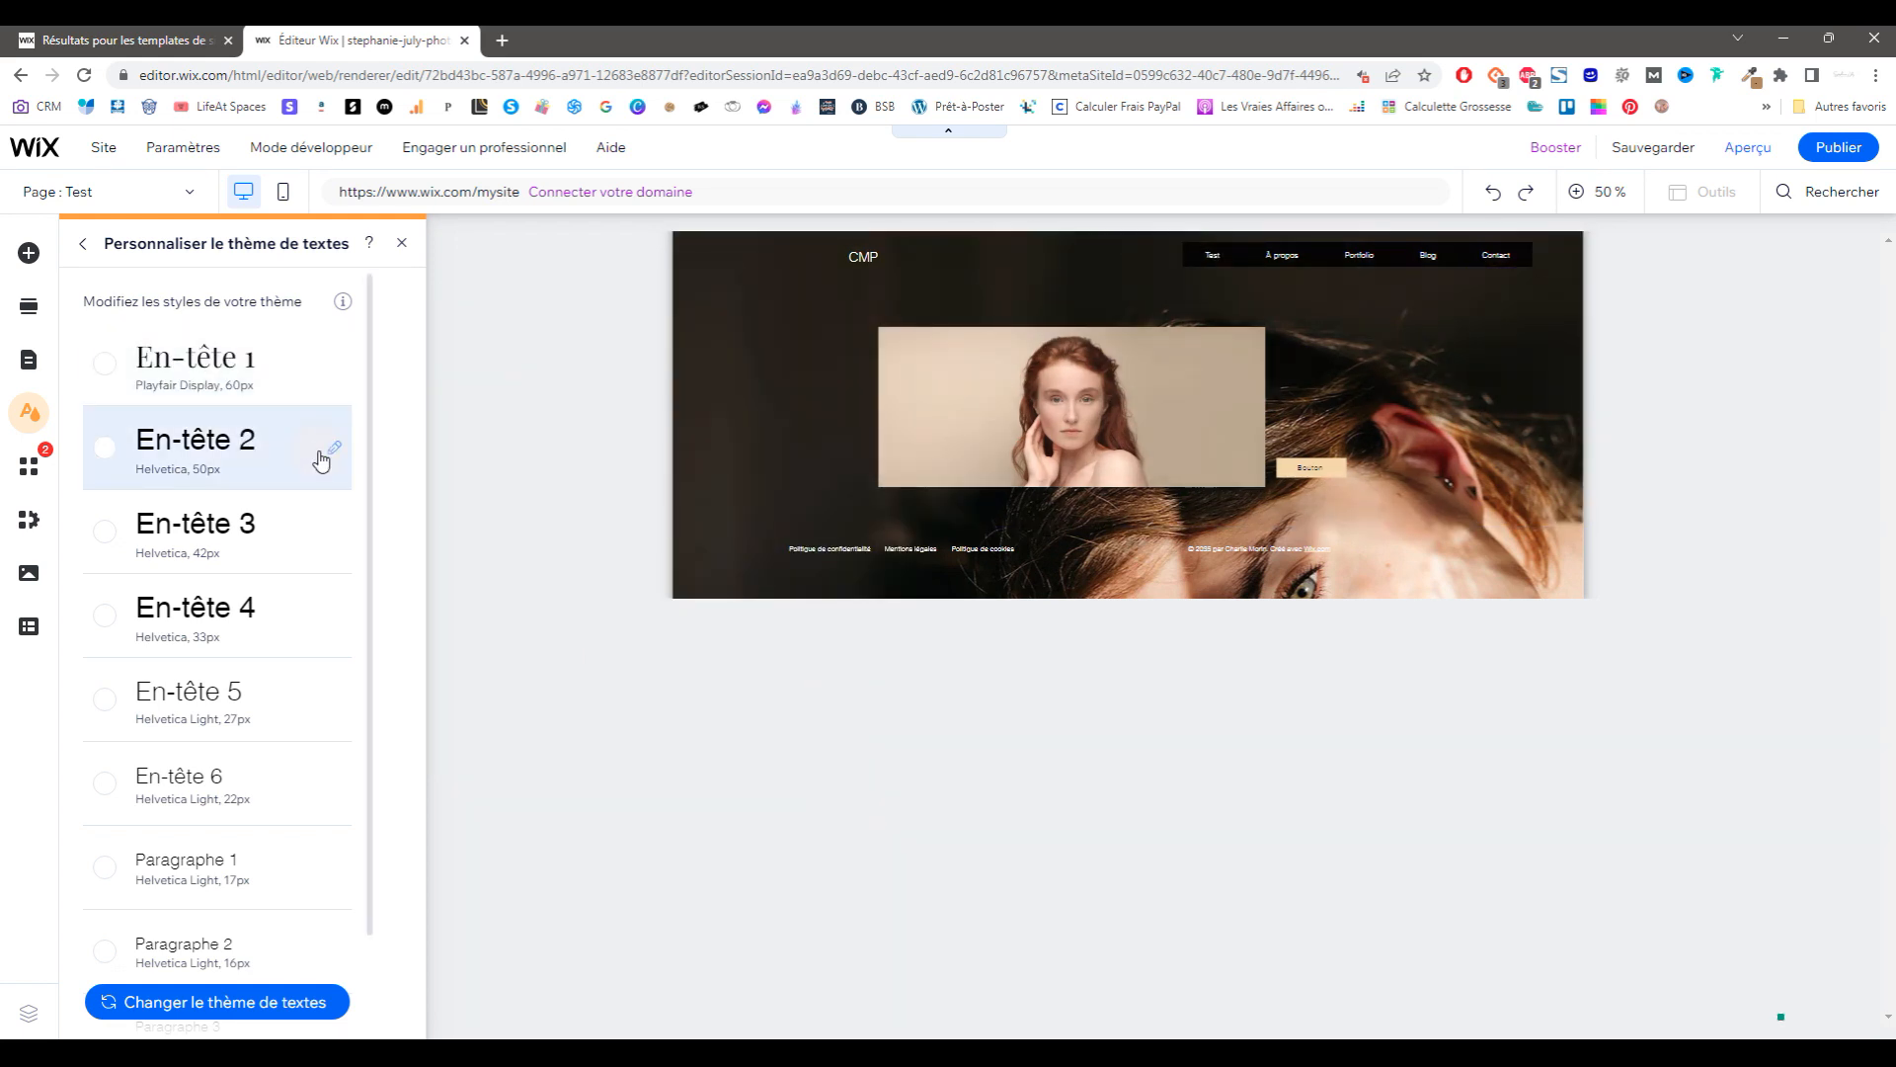
# Step: Set the Paragraphe 1 text style's font to Playfair Display as well
pyautogui.scroll(-2, 298, 753)
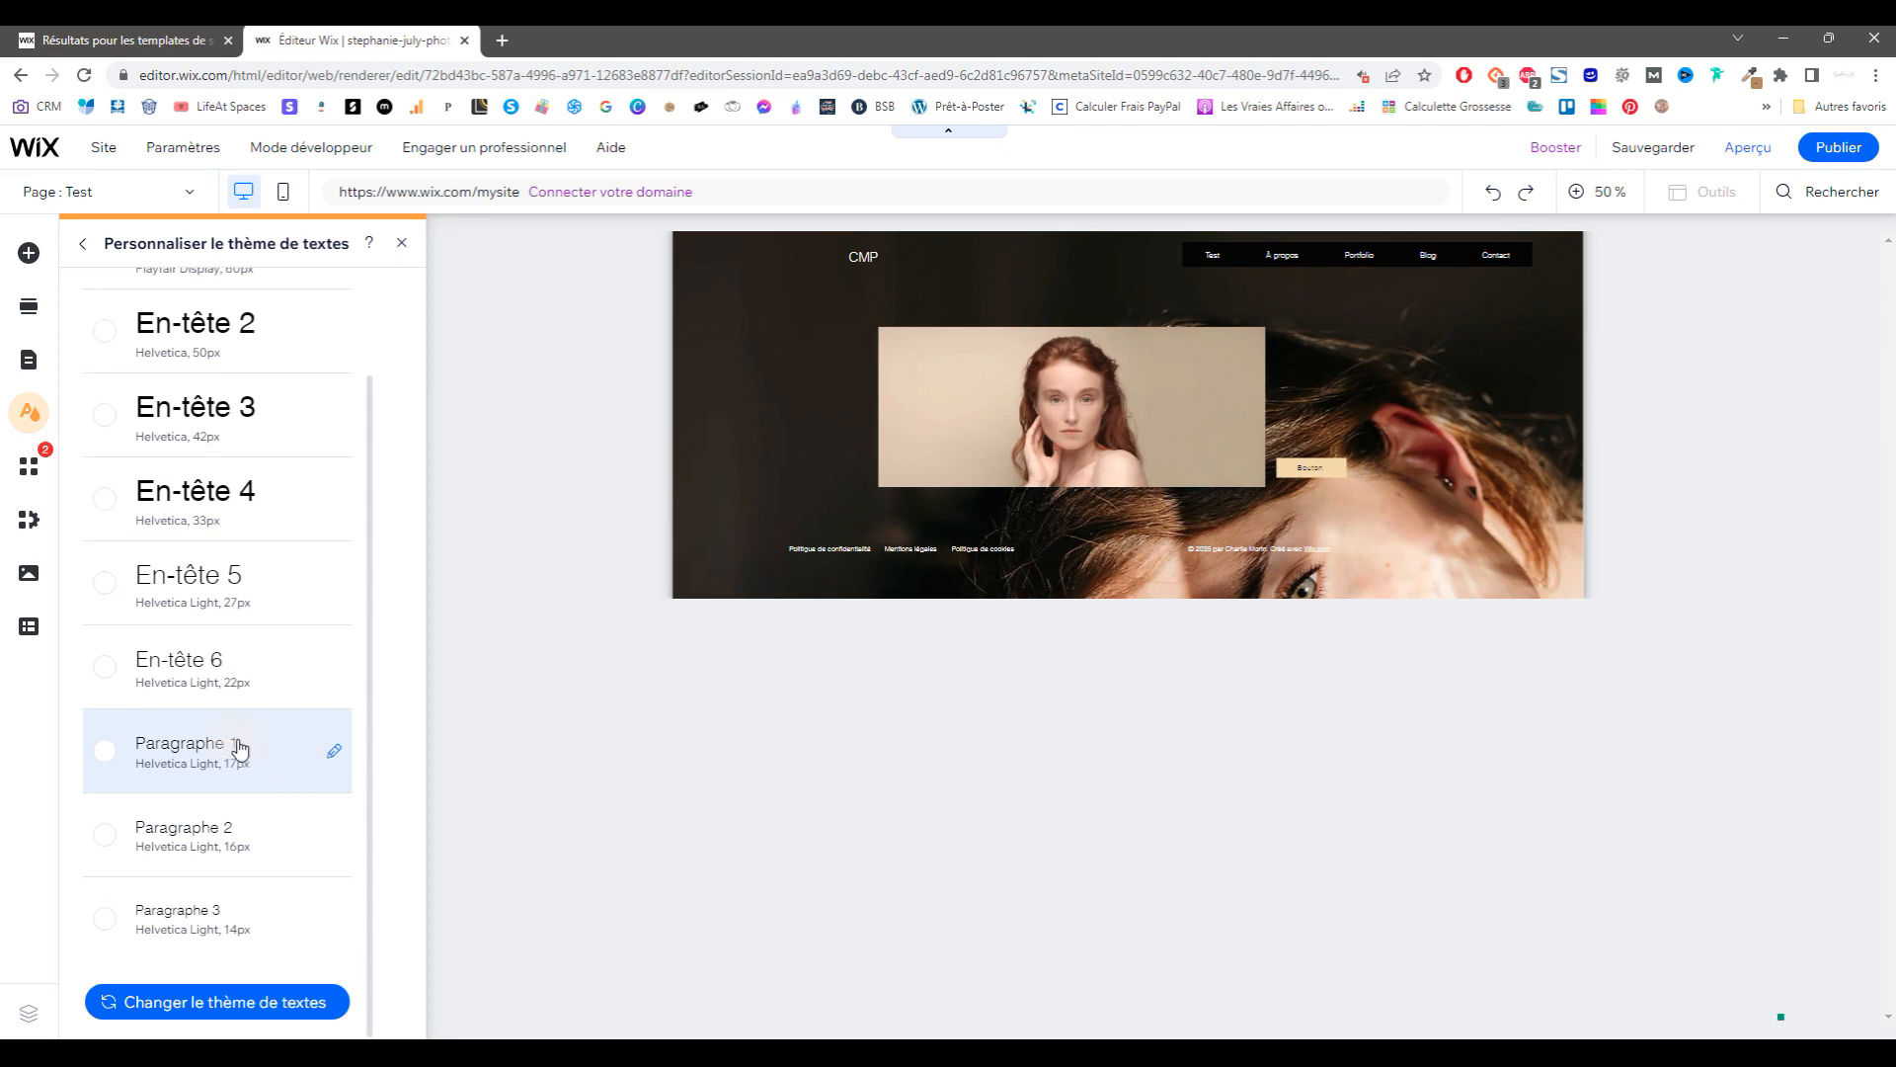
pyautogui.click(266, 753)
pyautogui.click(533, 728)
pyautogui.click(591, 893)
pyautogui.click(856, 1003)
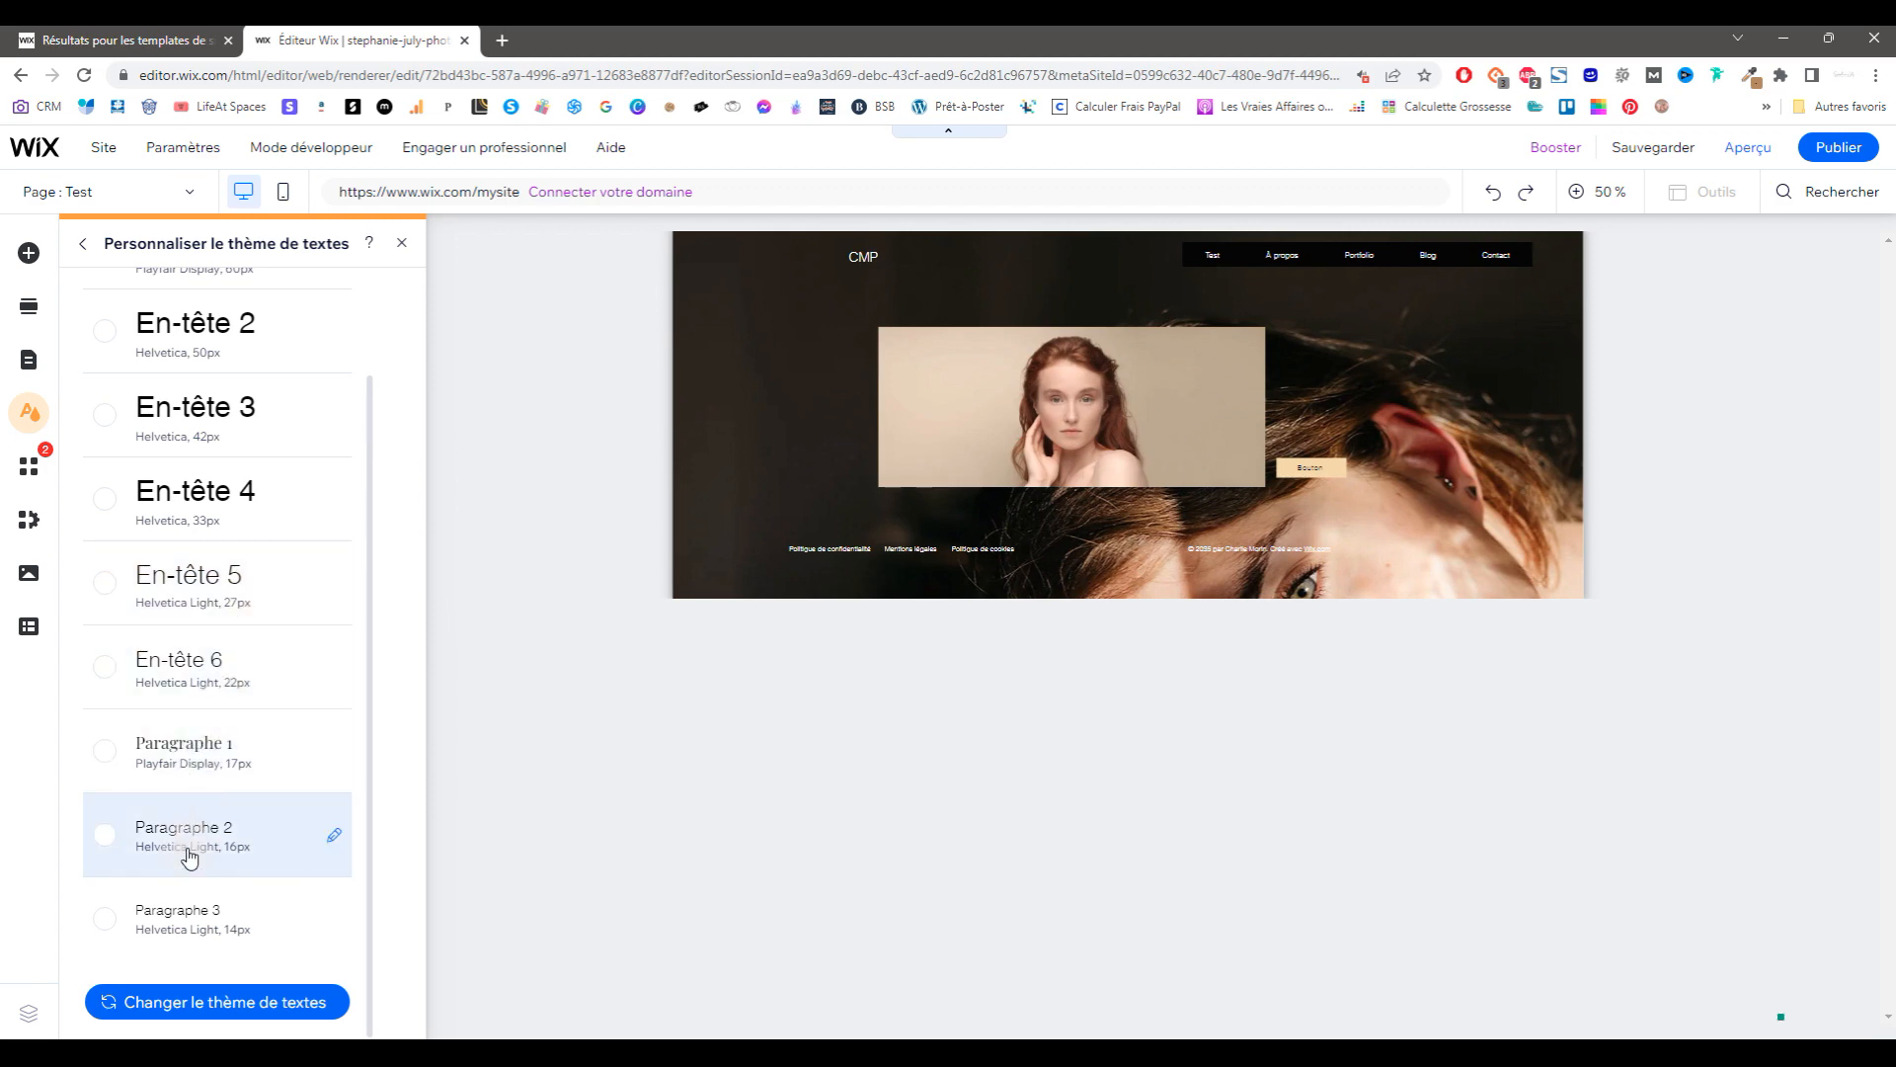
pyautogui.click(30, 413)
pyautogui.click(197, 501)
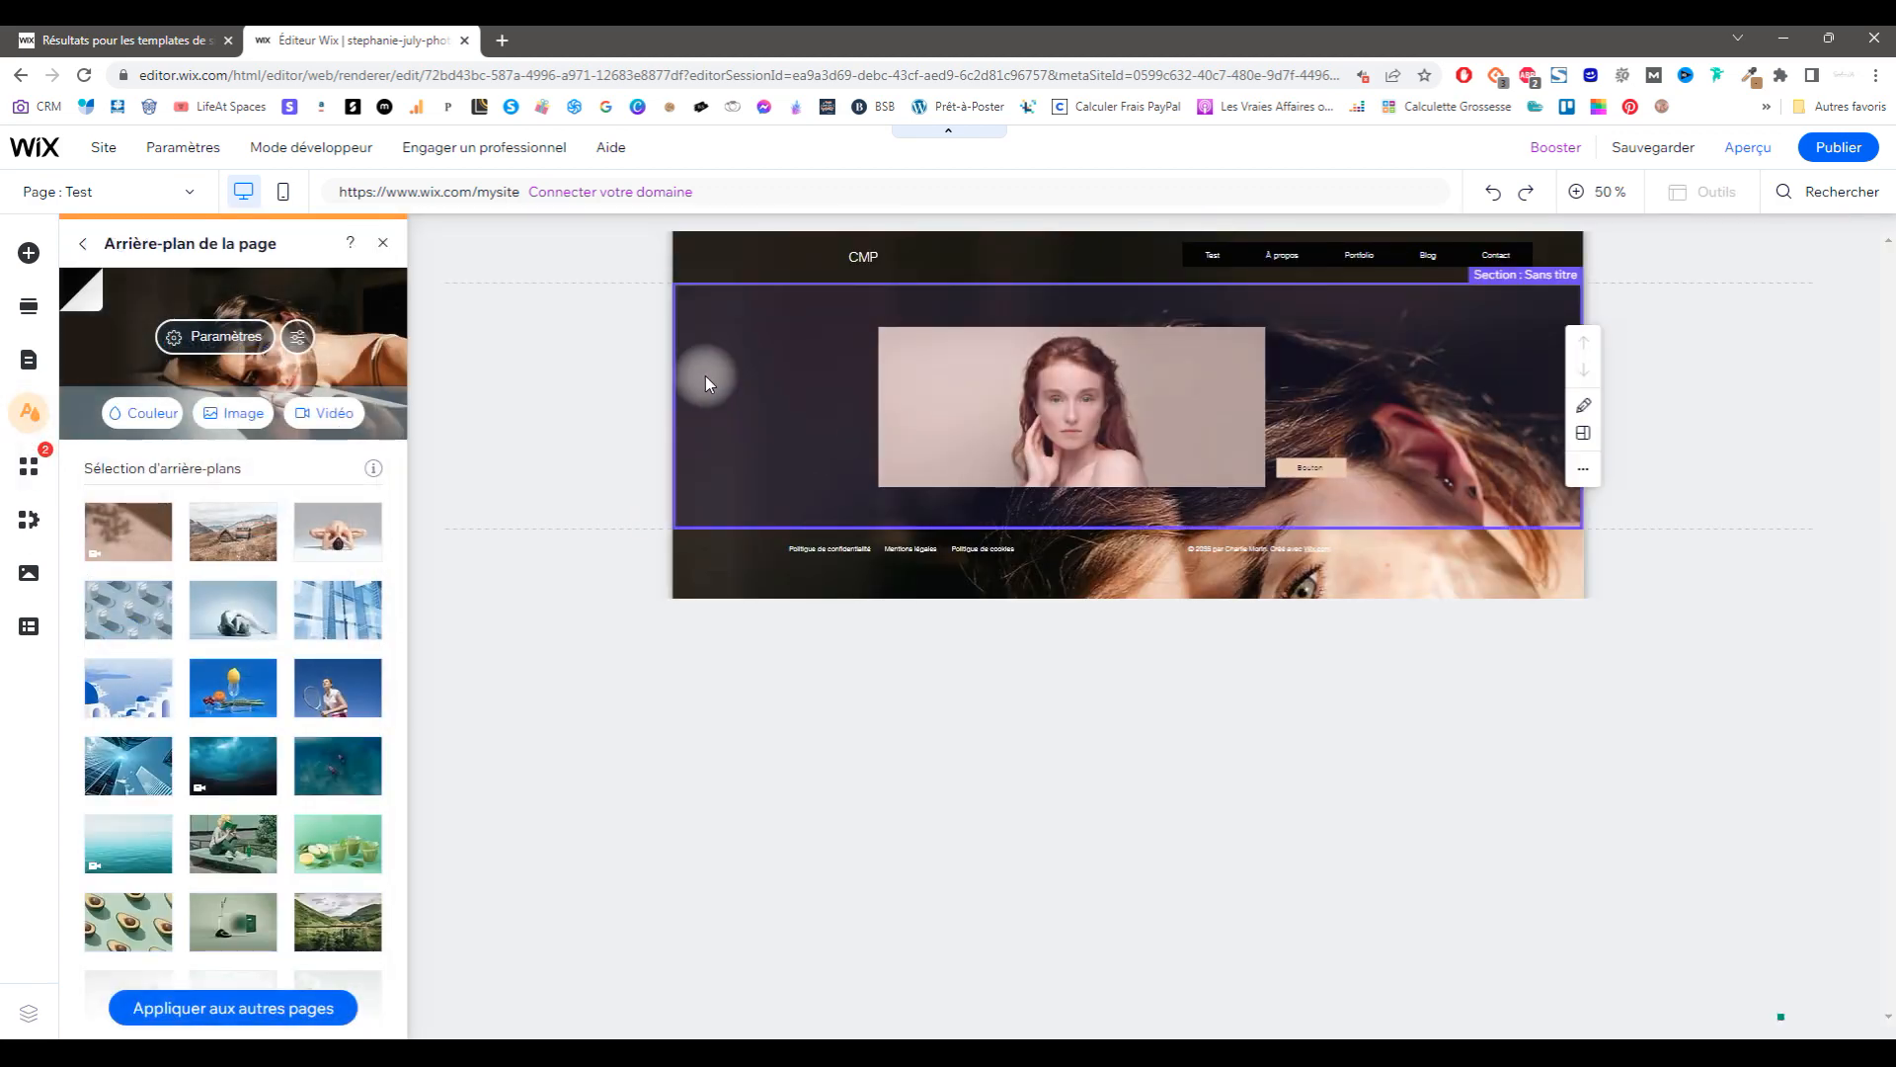
# Step: After trying lemon and stormy skies, apply the aerial ocean video background to all pages
pyautogui.click(255, 687)
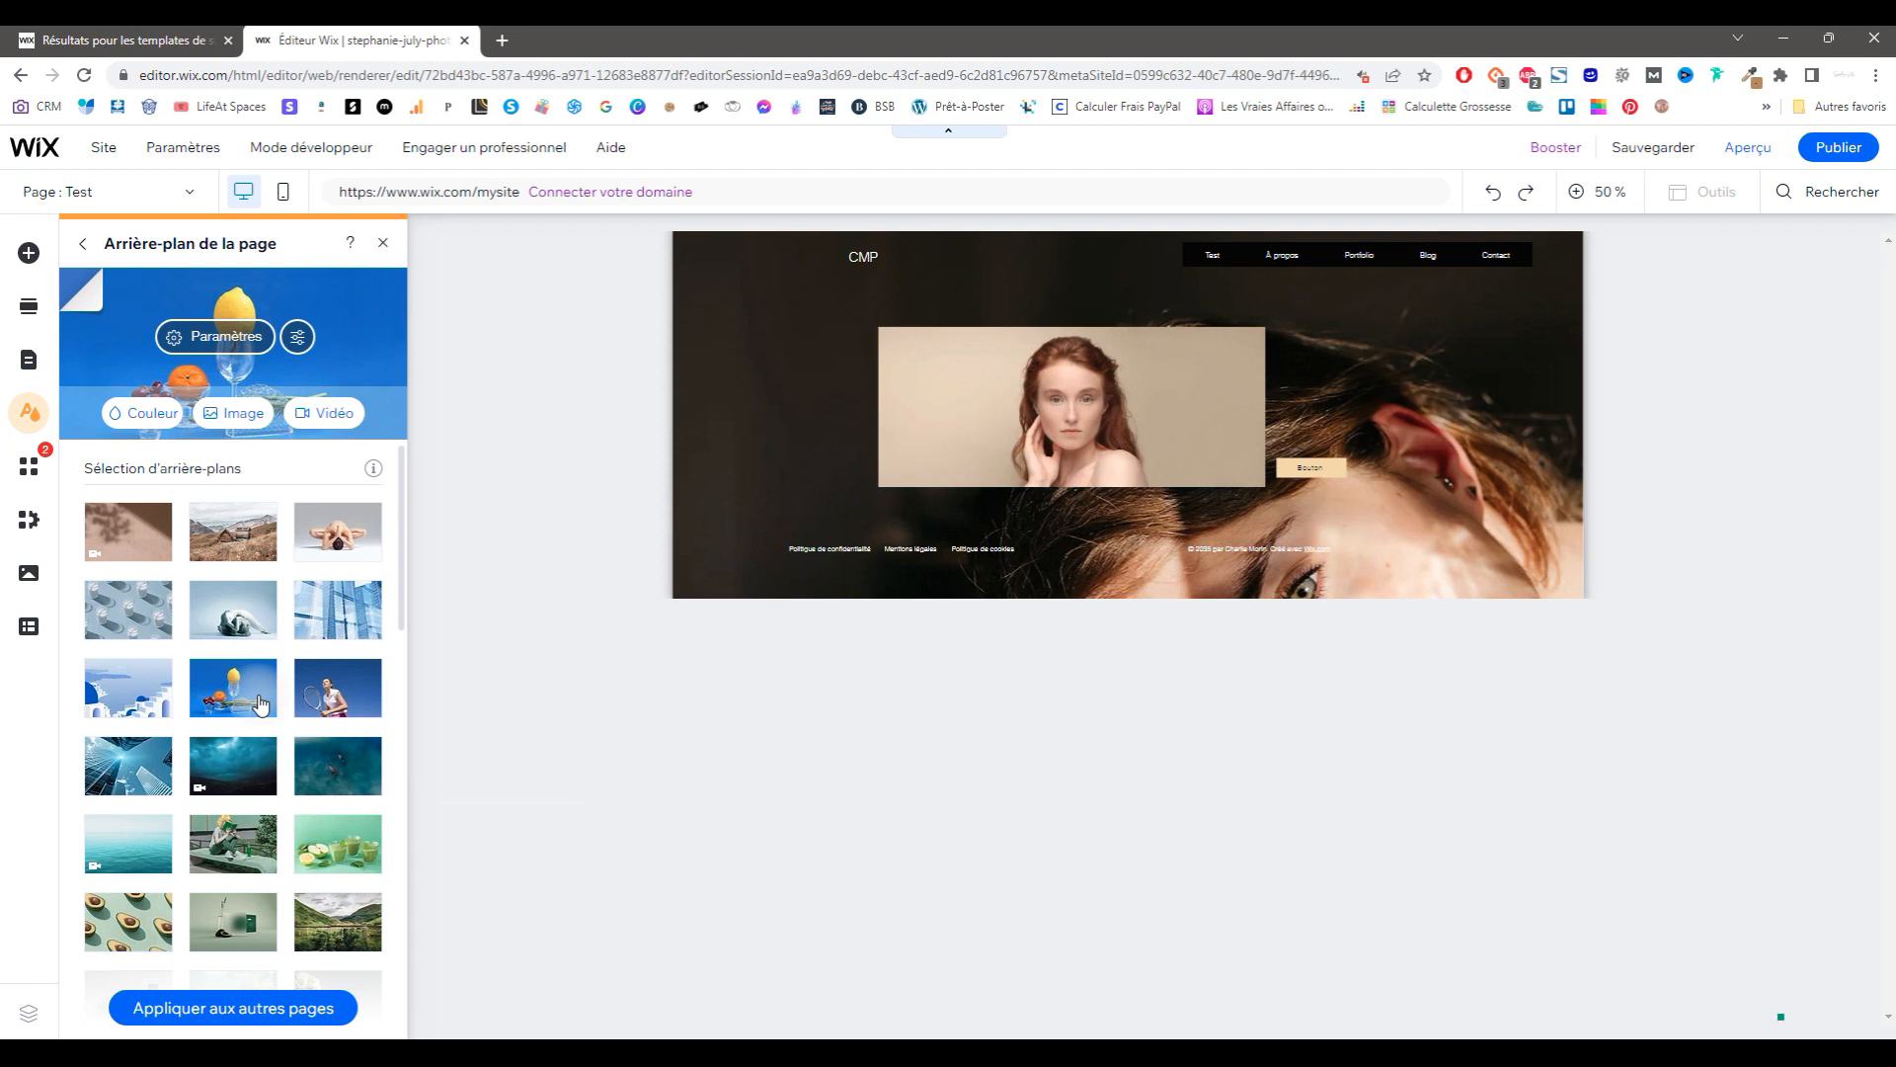
pyautogui.click(239, 778)
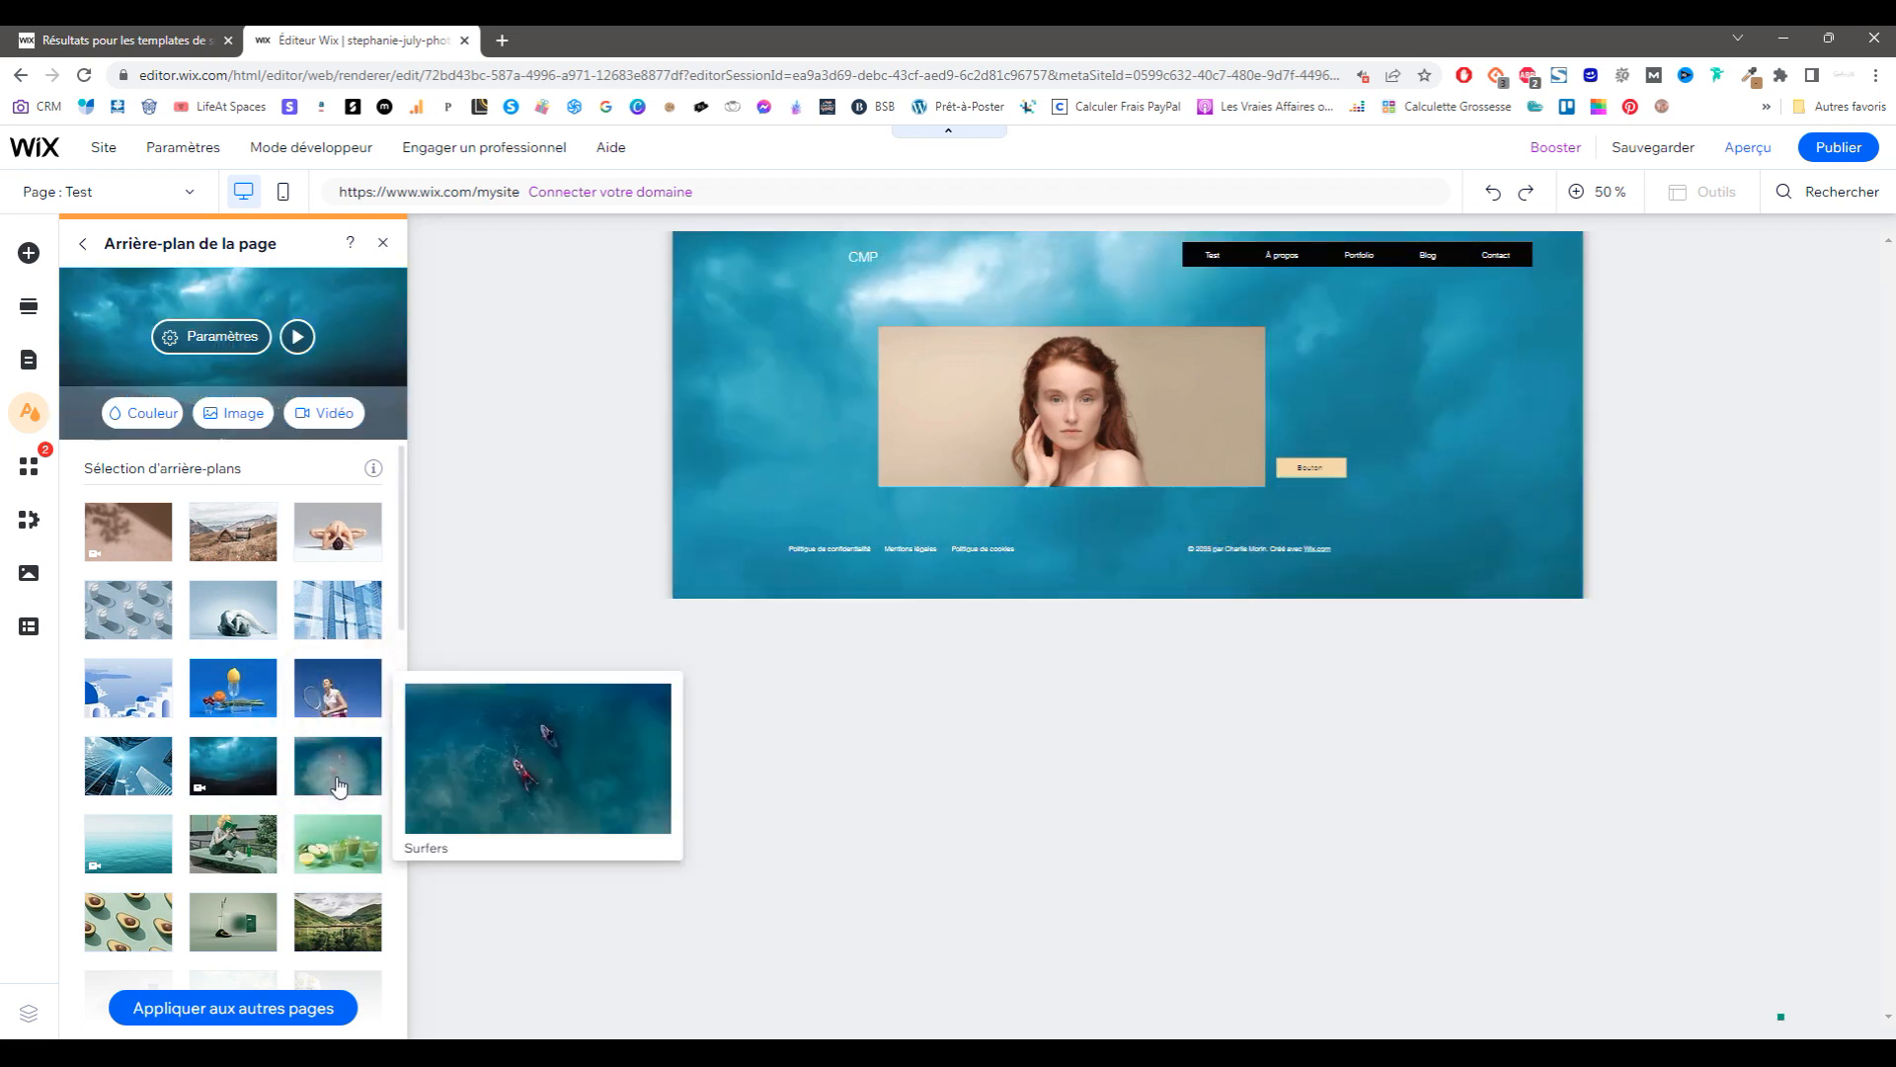
pyautogui.click(338, 782)
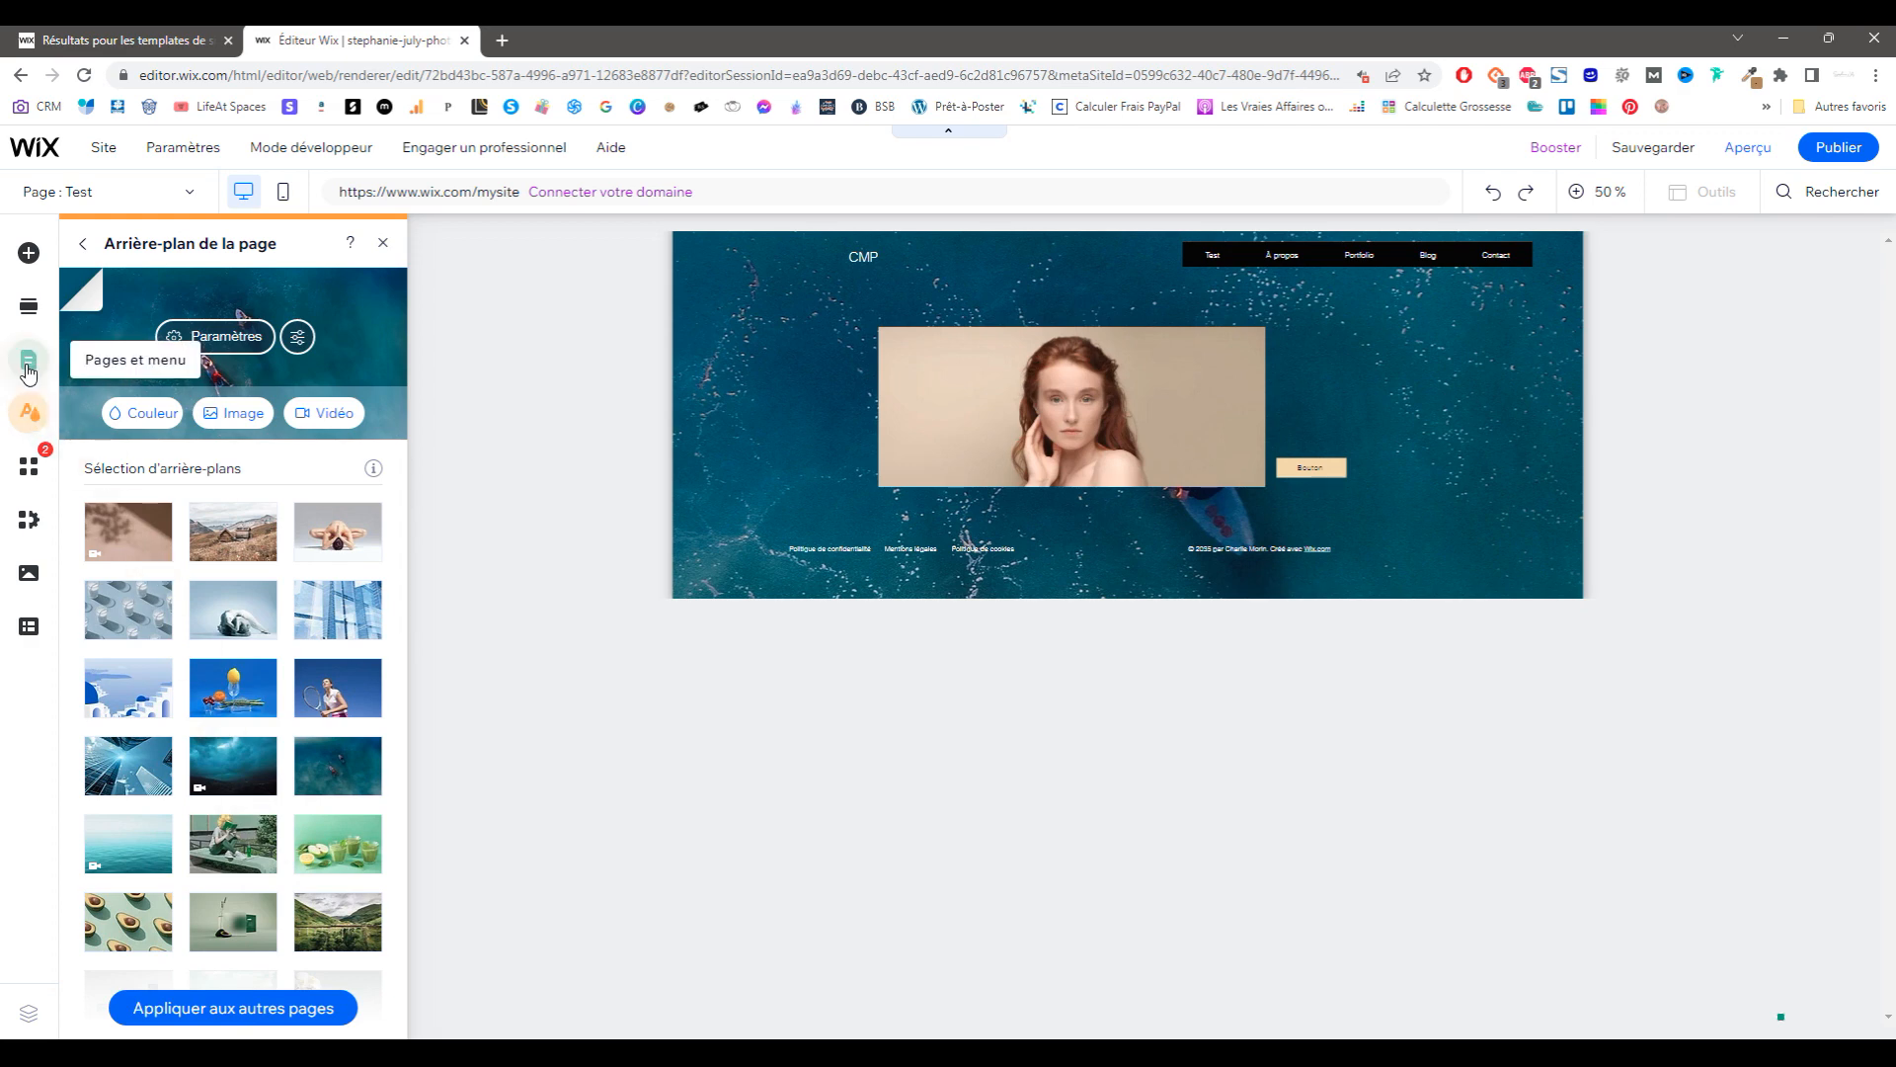
pyautogui.click(190, 1003)
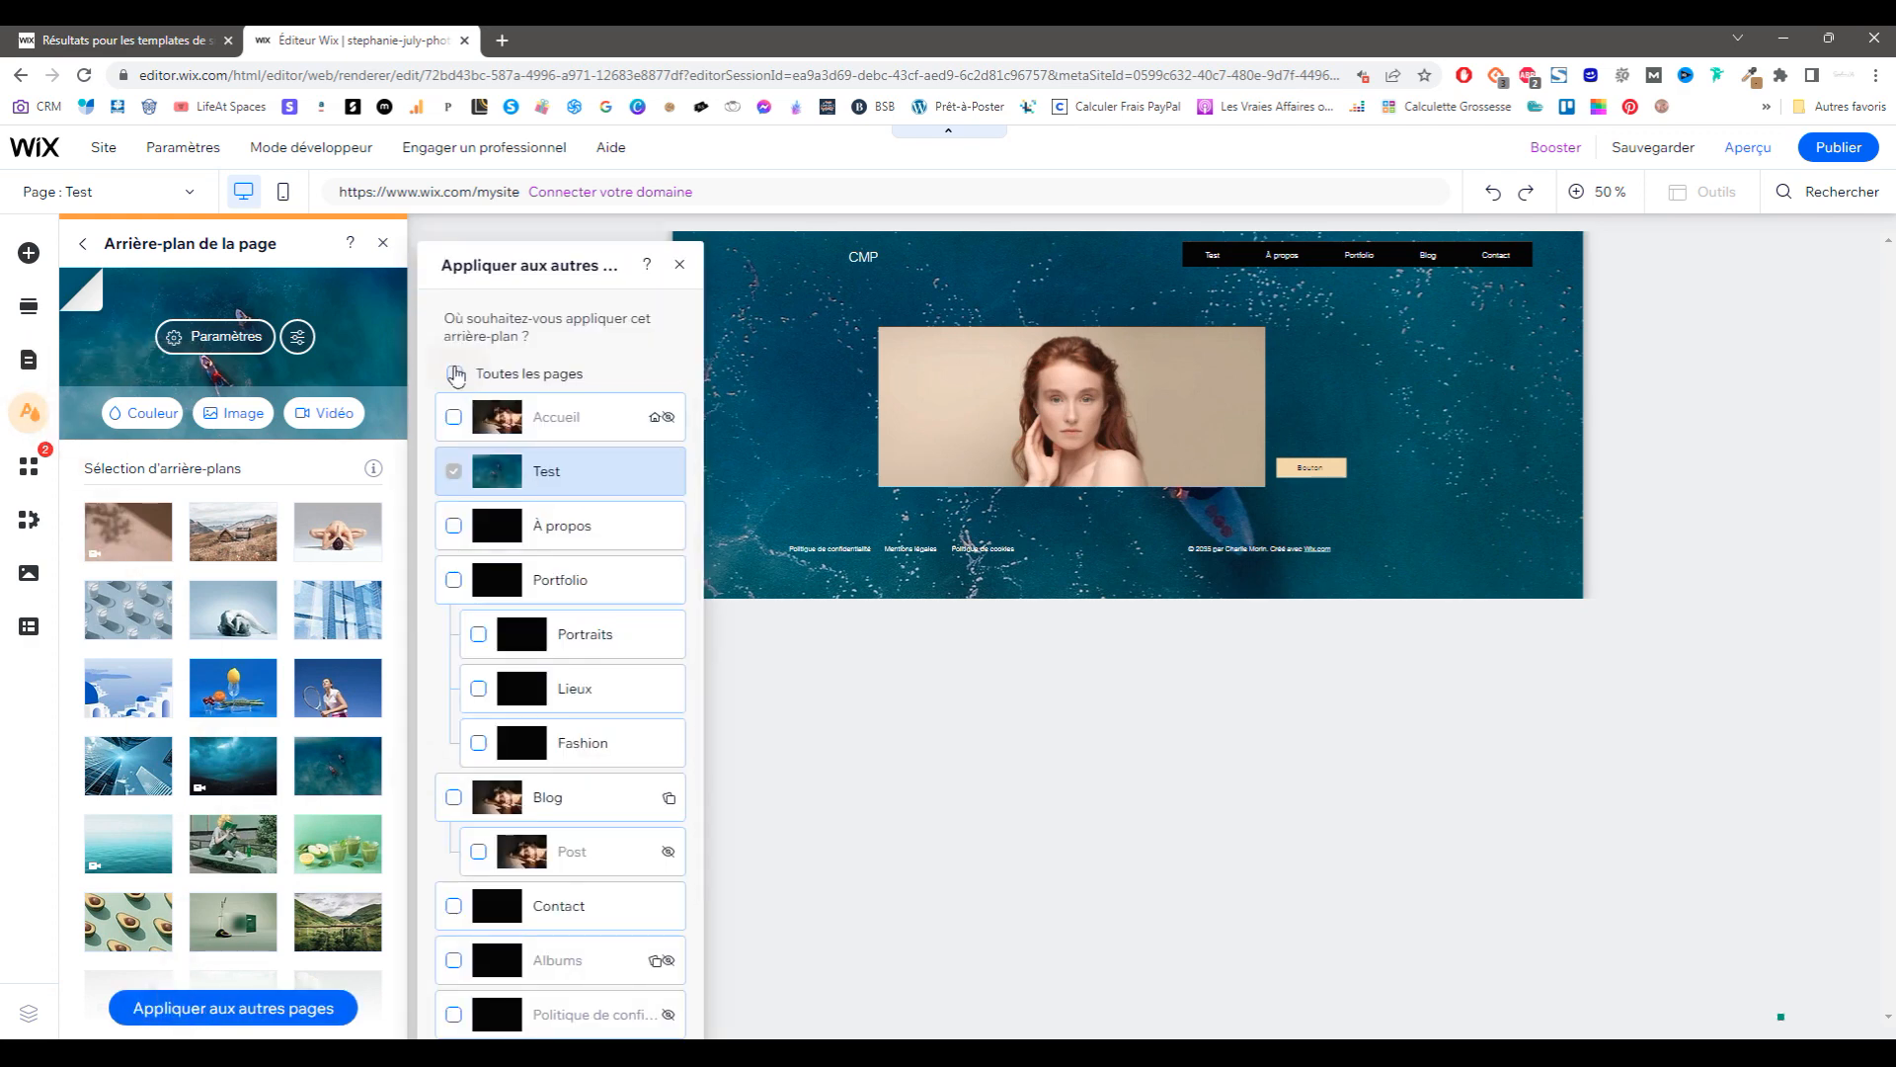
pyautogui.click(456, 373)
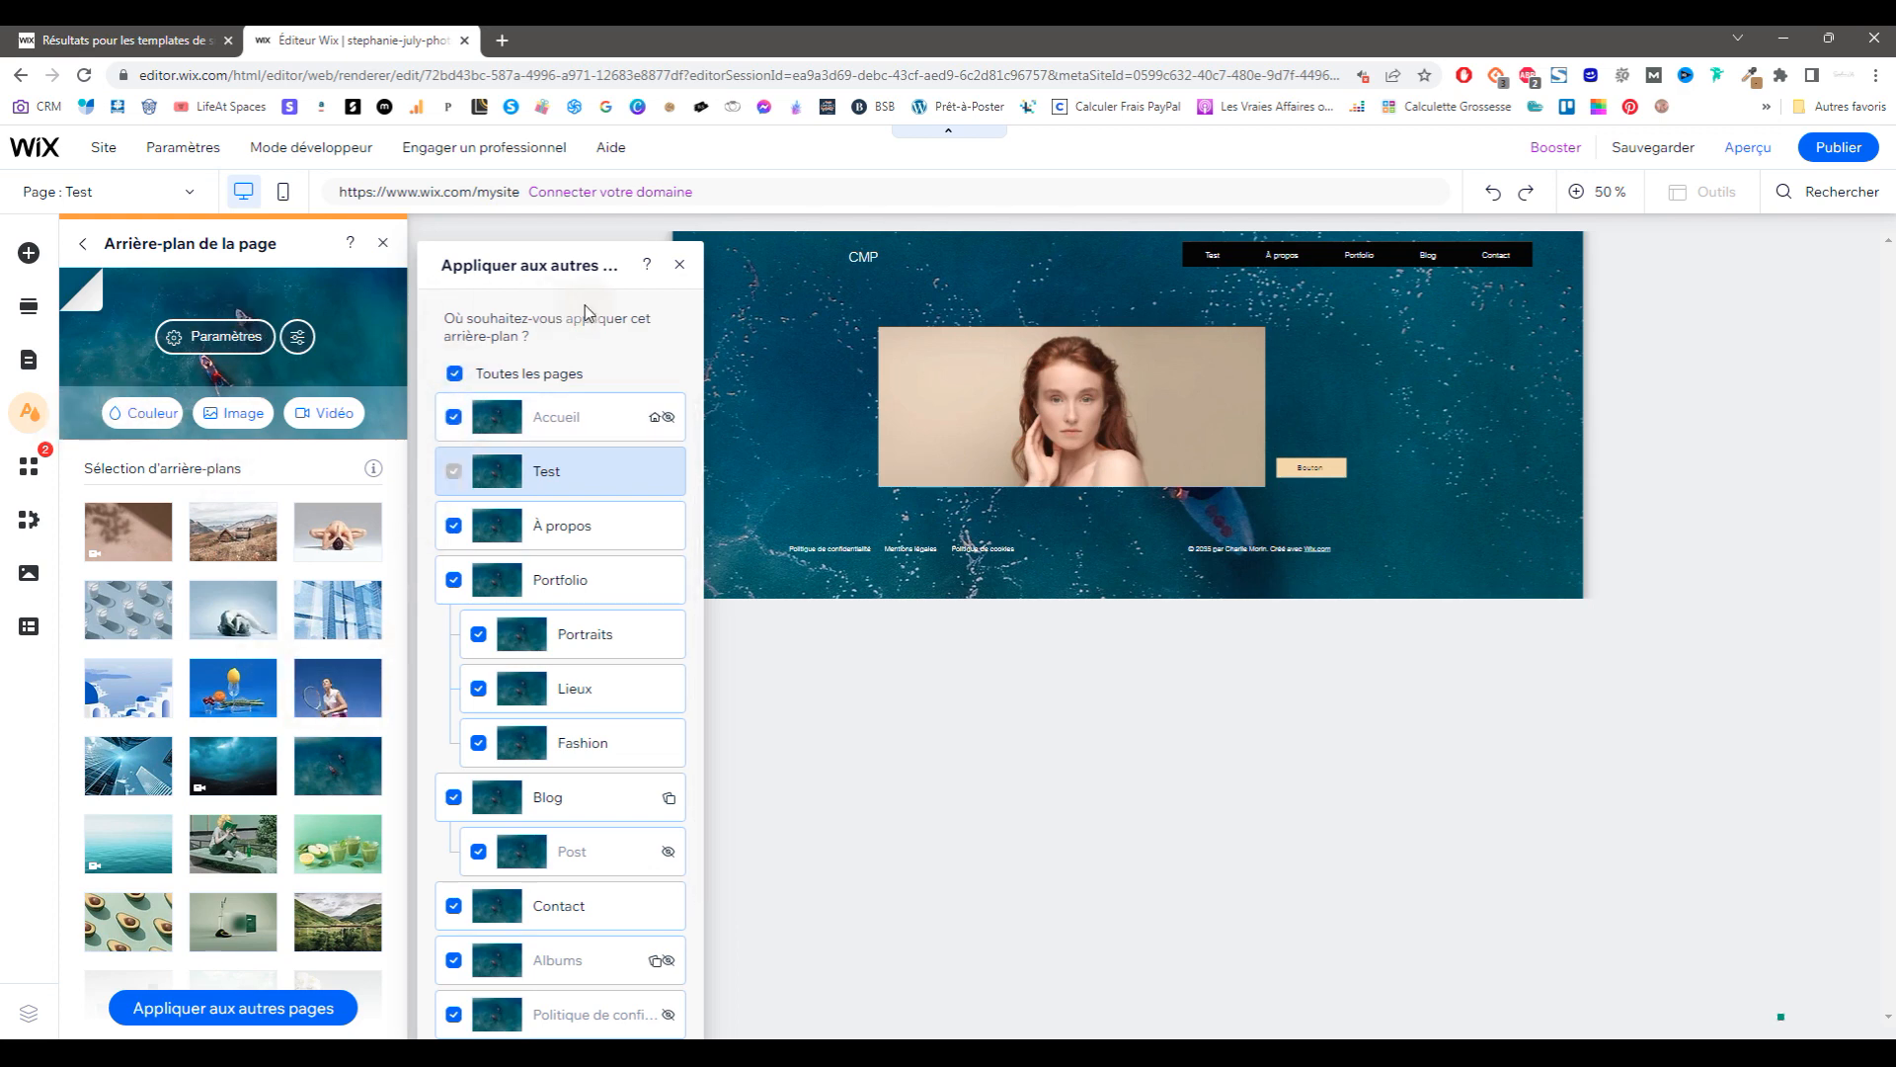
pyautogui.click(84, 250)
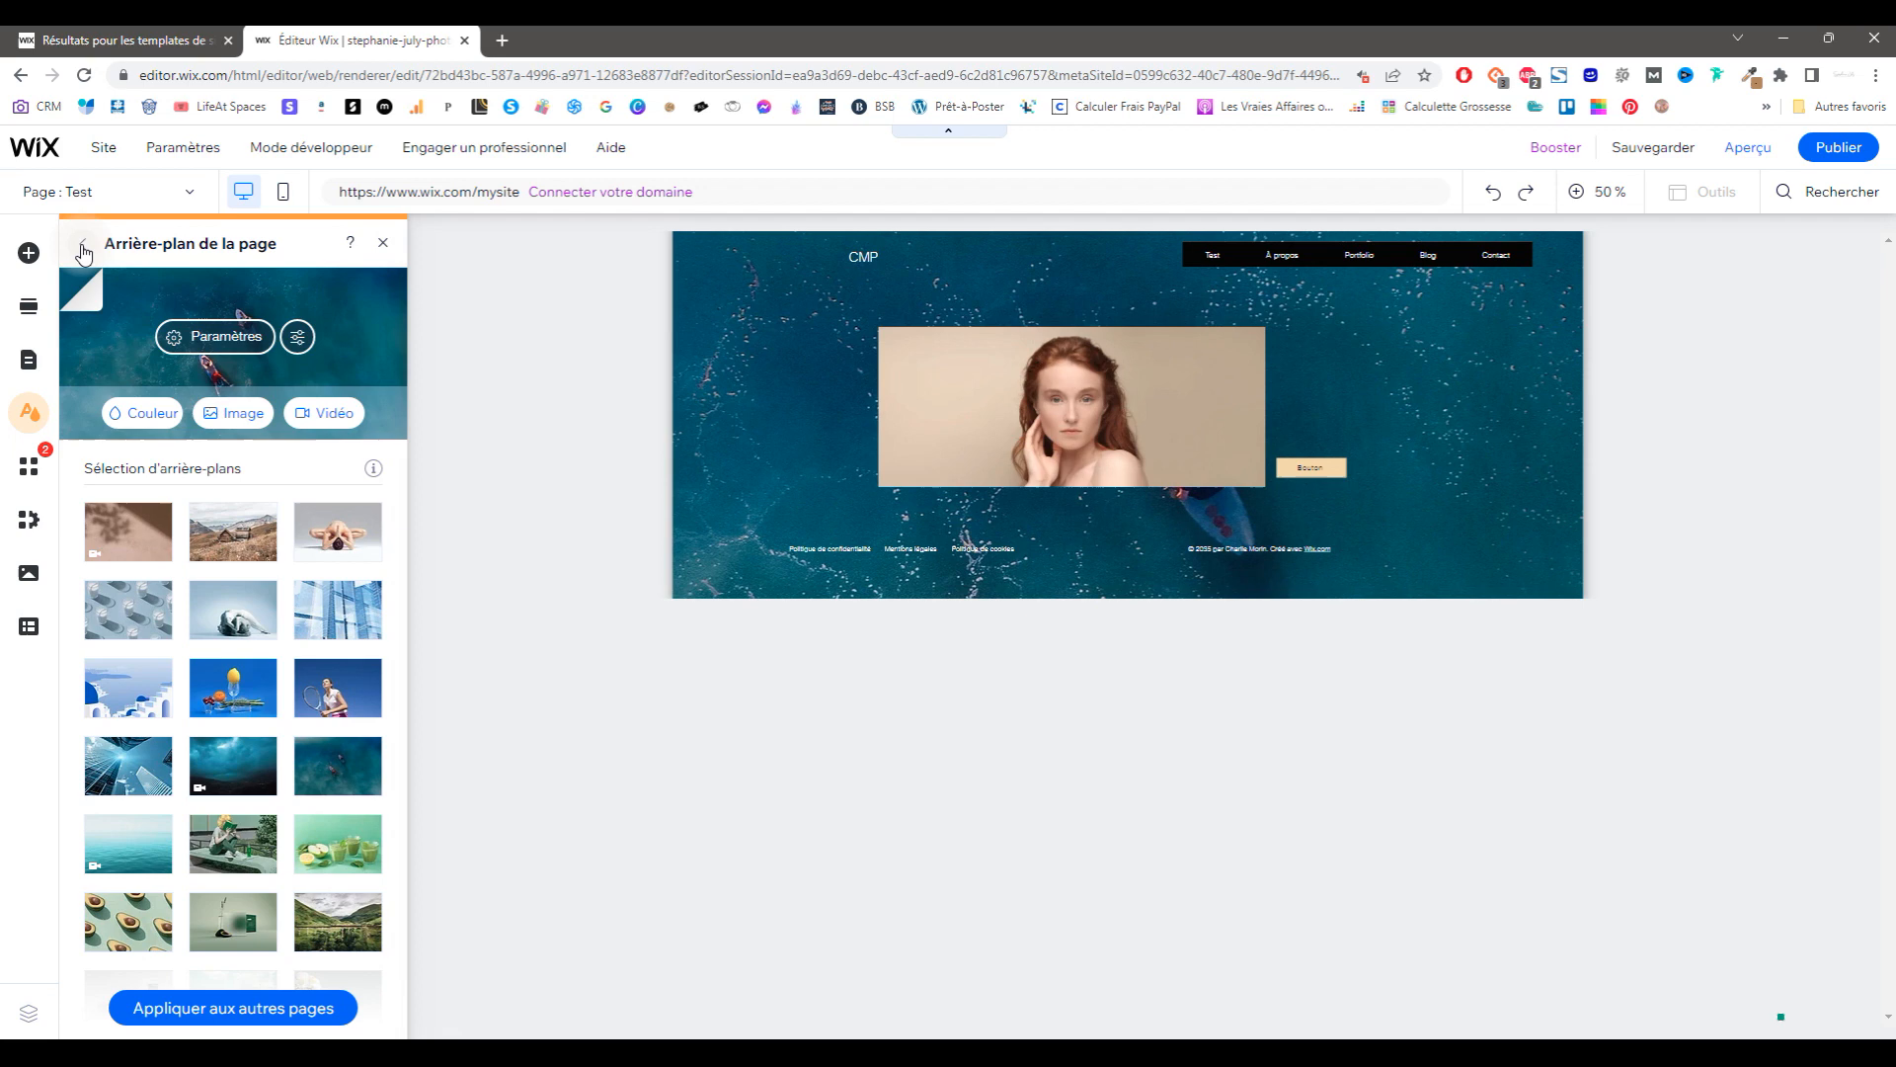
# Step: Change the theme's Couleur 2 to a pasted brown hex code
pyautogui.click(165, 368)
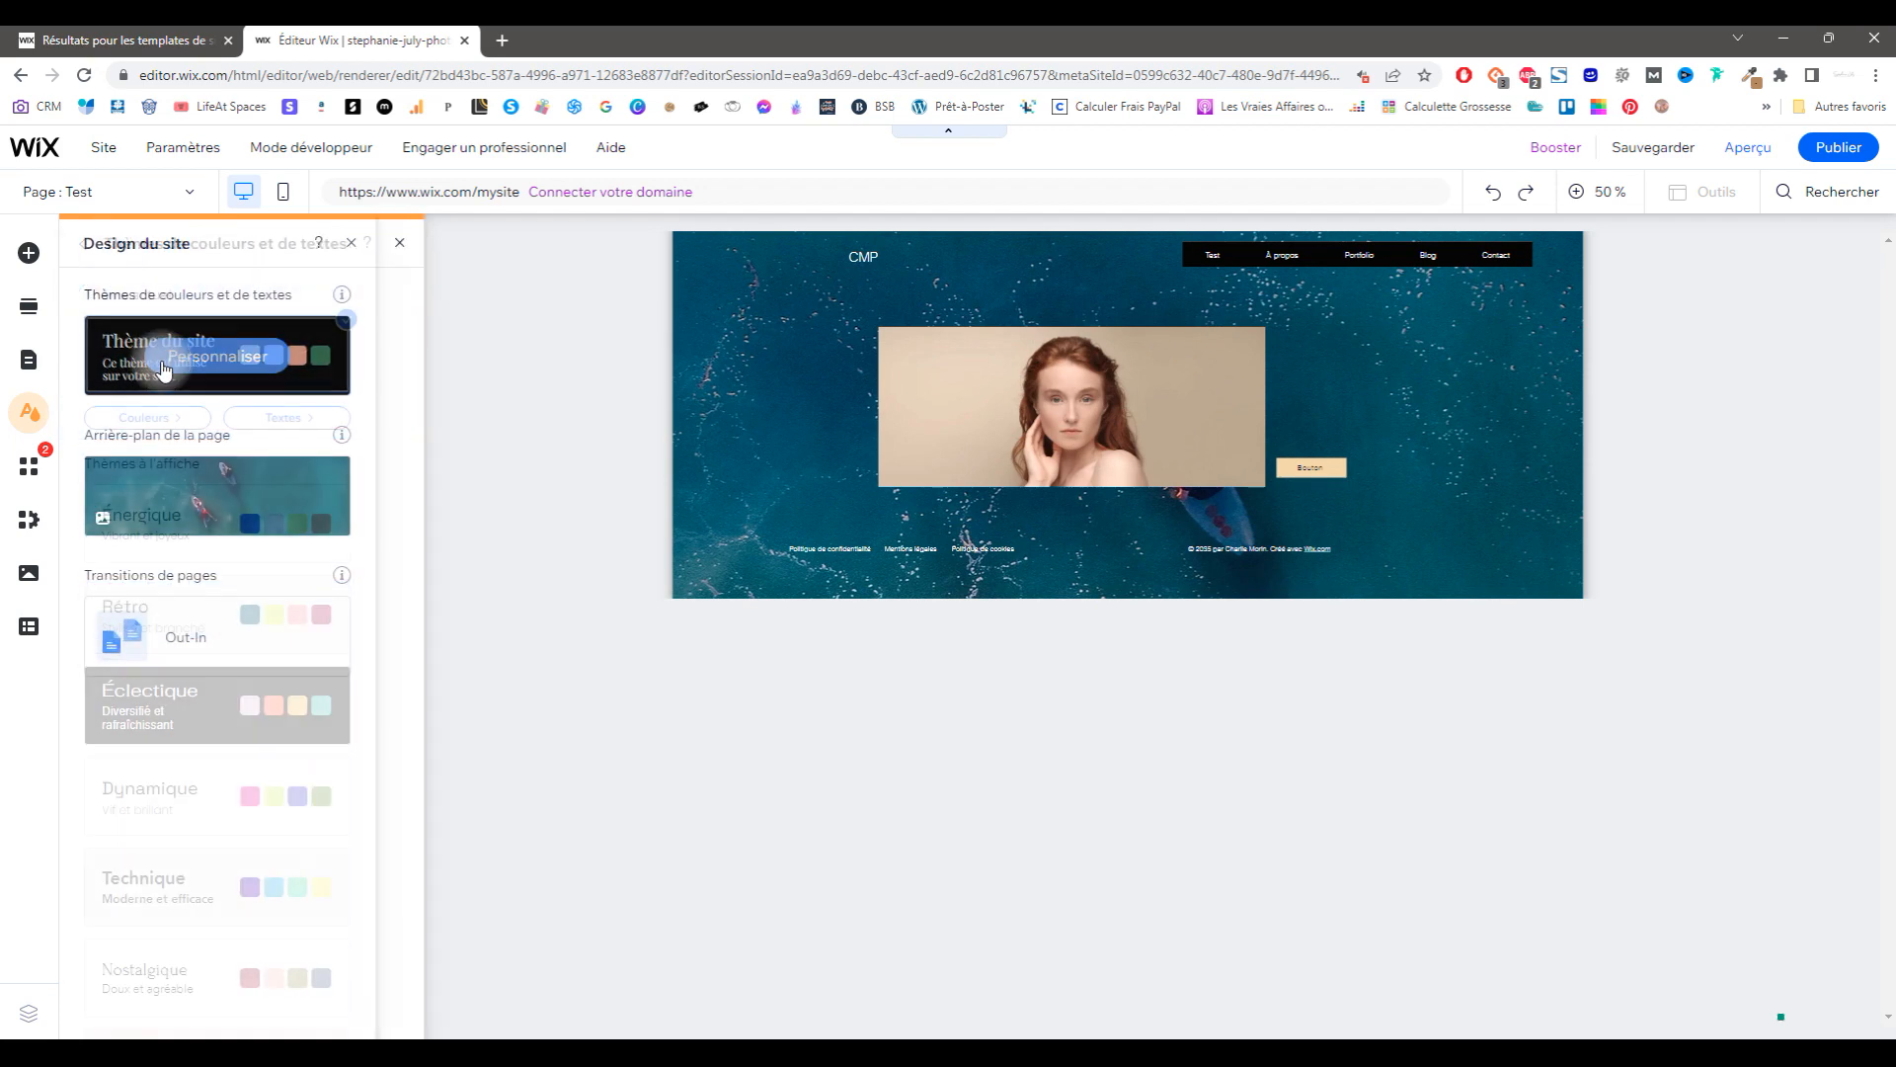
pyautogui.click(275, 420)
pyautogui.click(225, 1013)
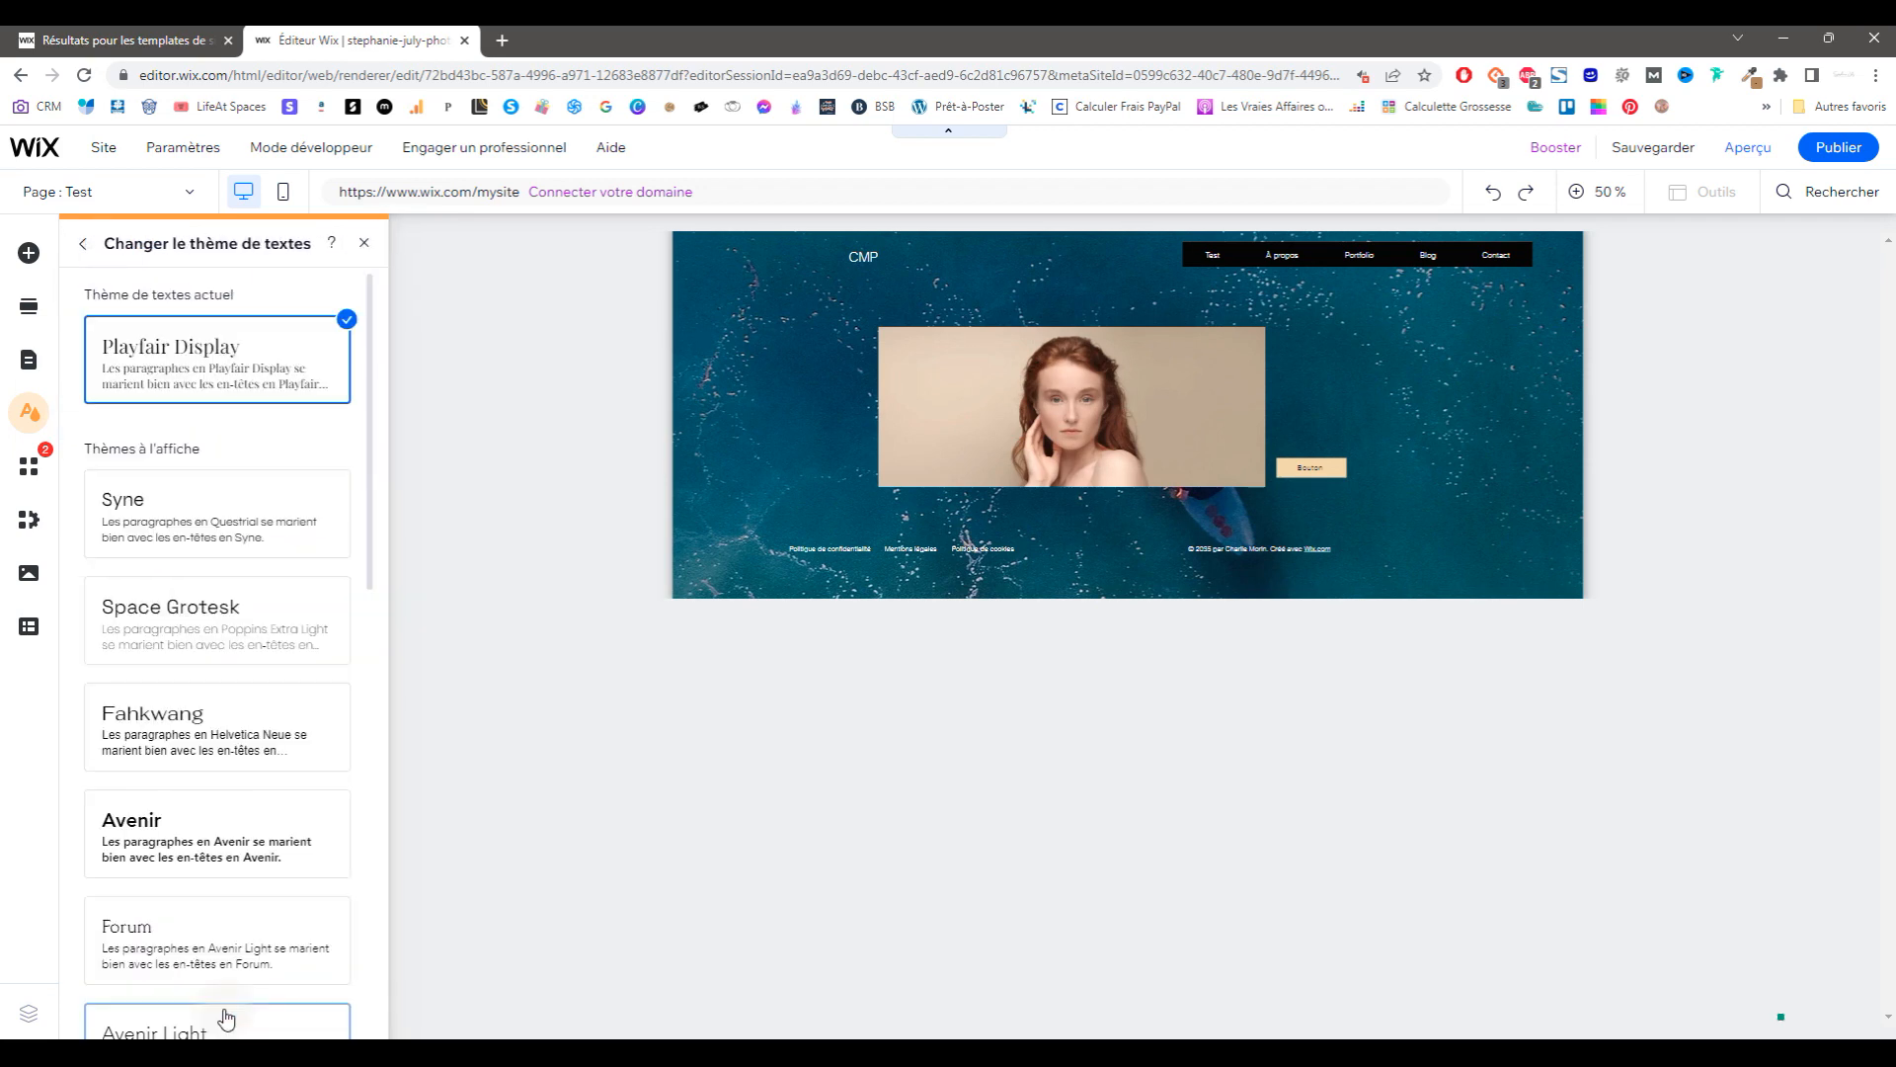
pyautogui.click(83, 243)
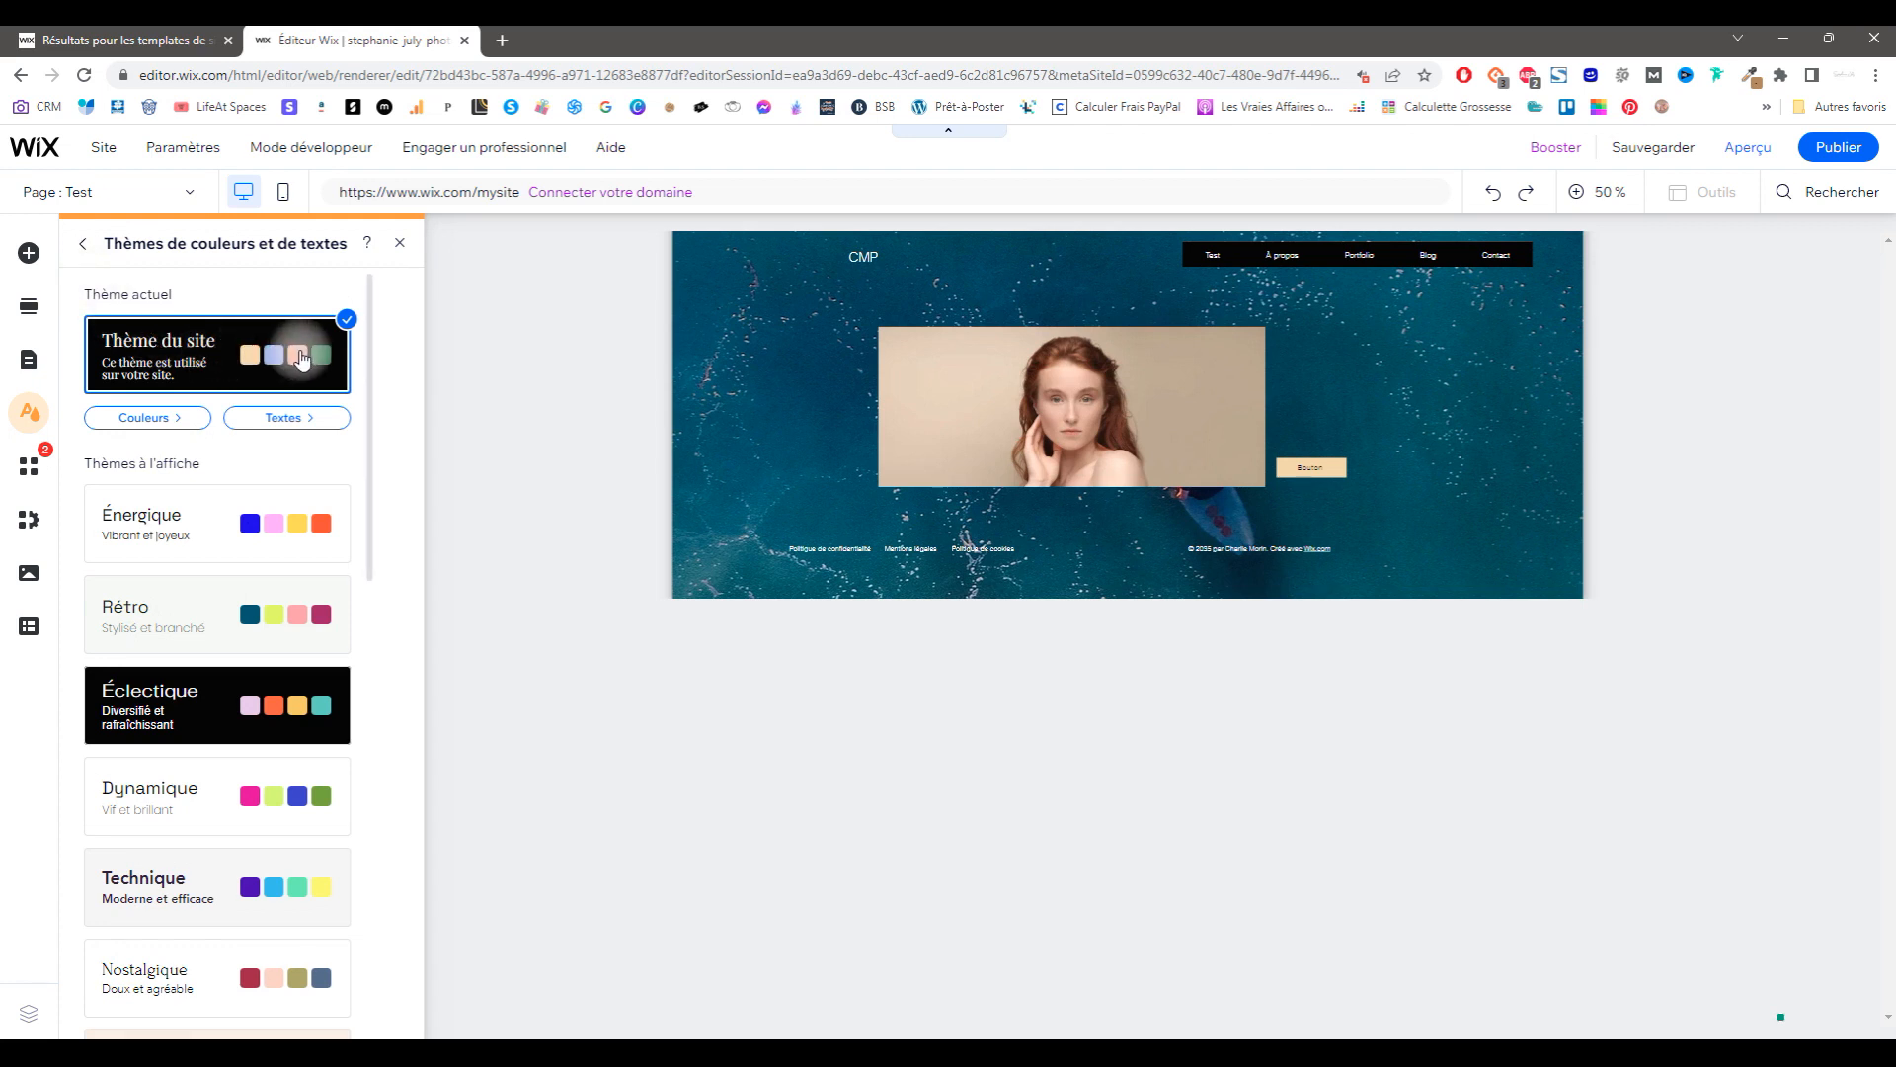
pyautogui.click(158, 418)
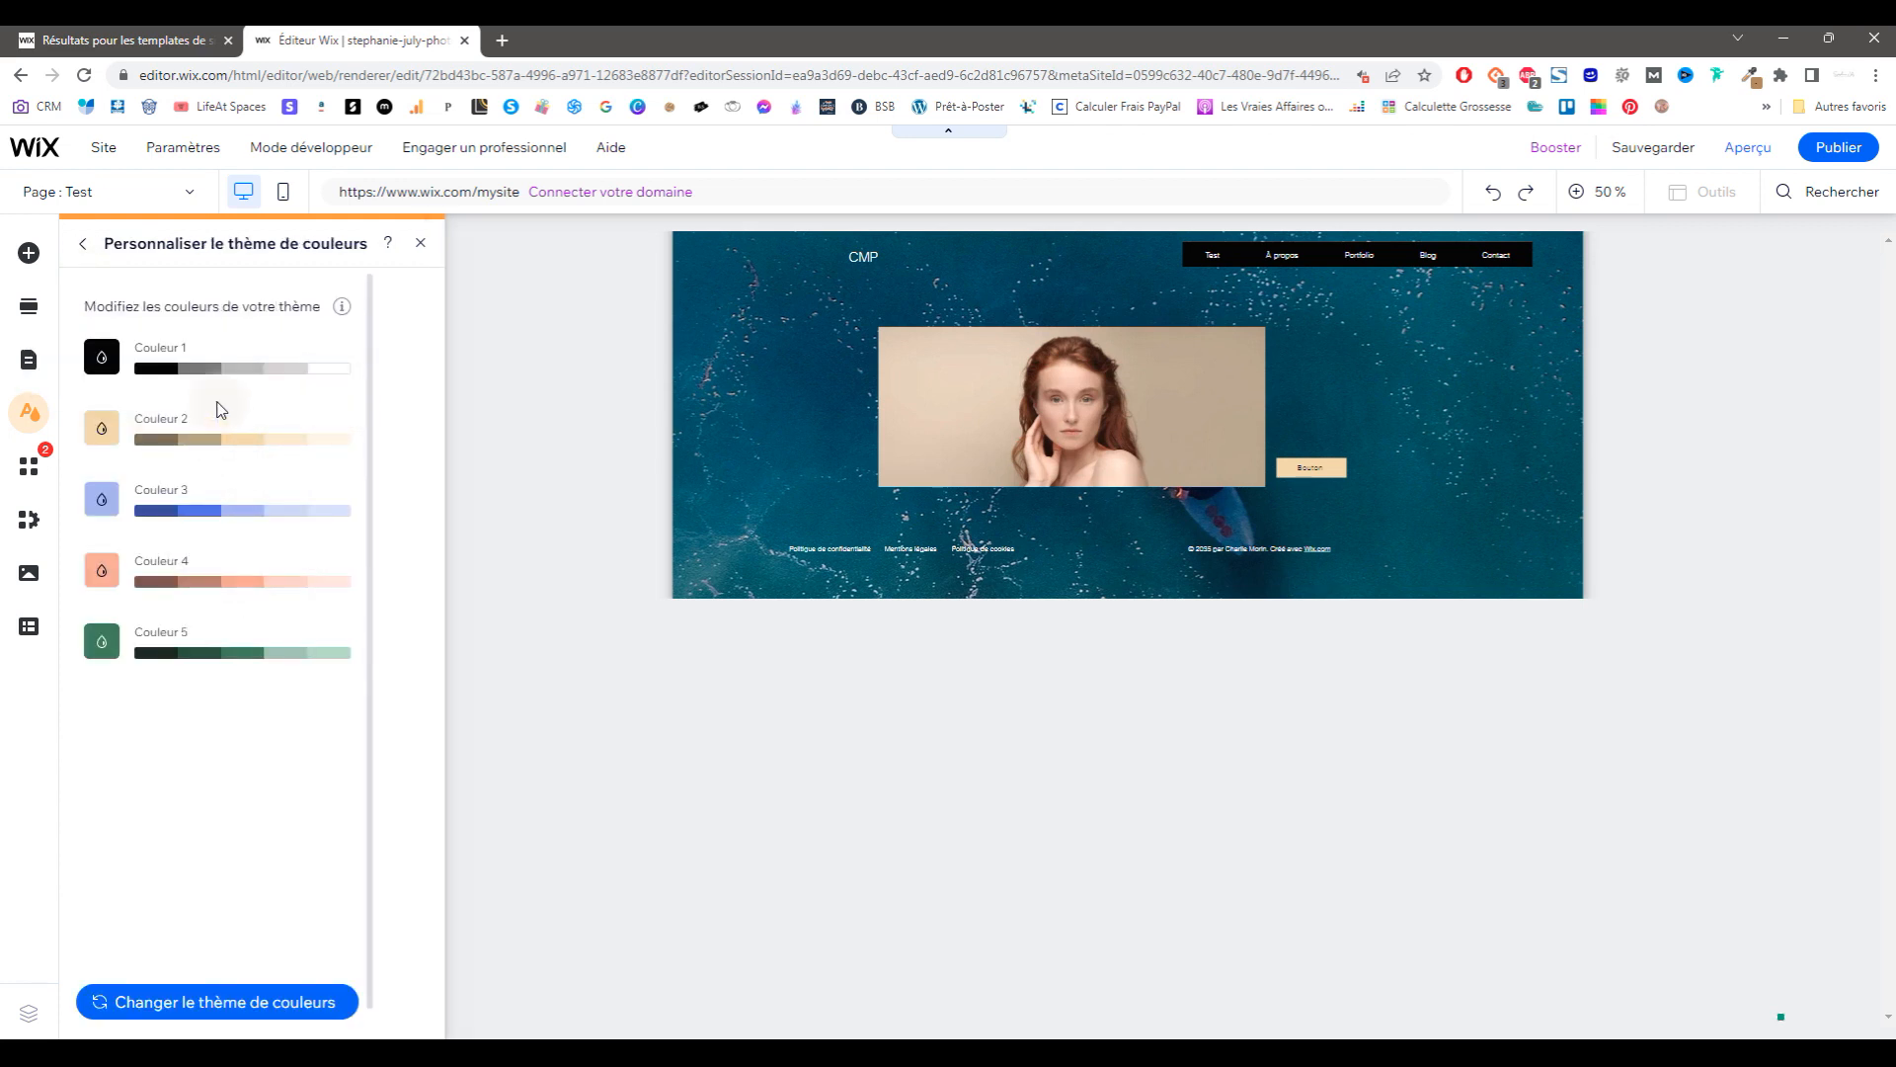
pyautogui.click(102, 428)
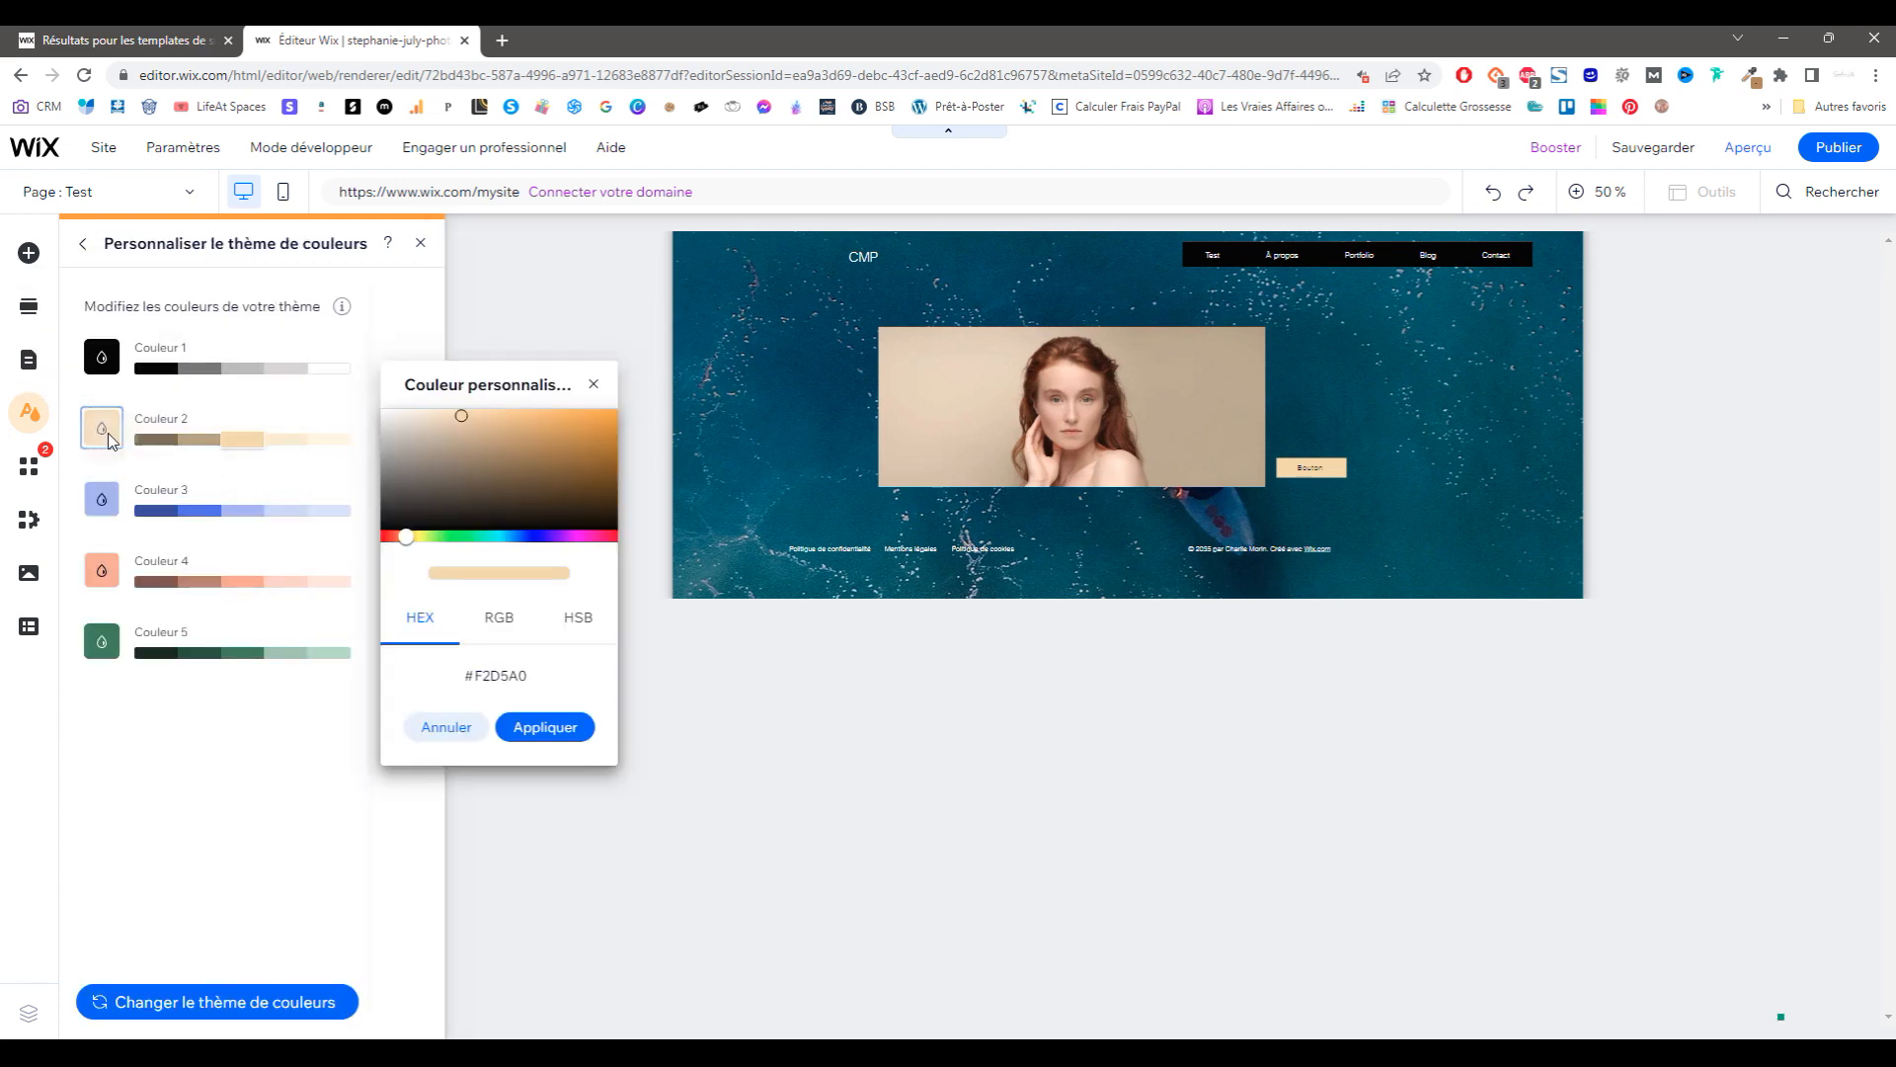
pyautogui.doubleClick(495, 675)
pyautogui.hotkey('ctrl', 'v')
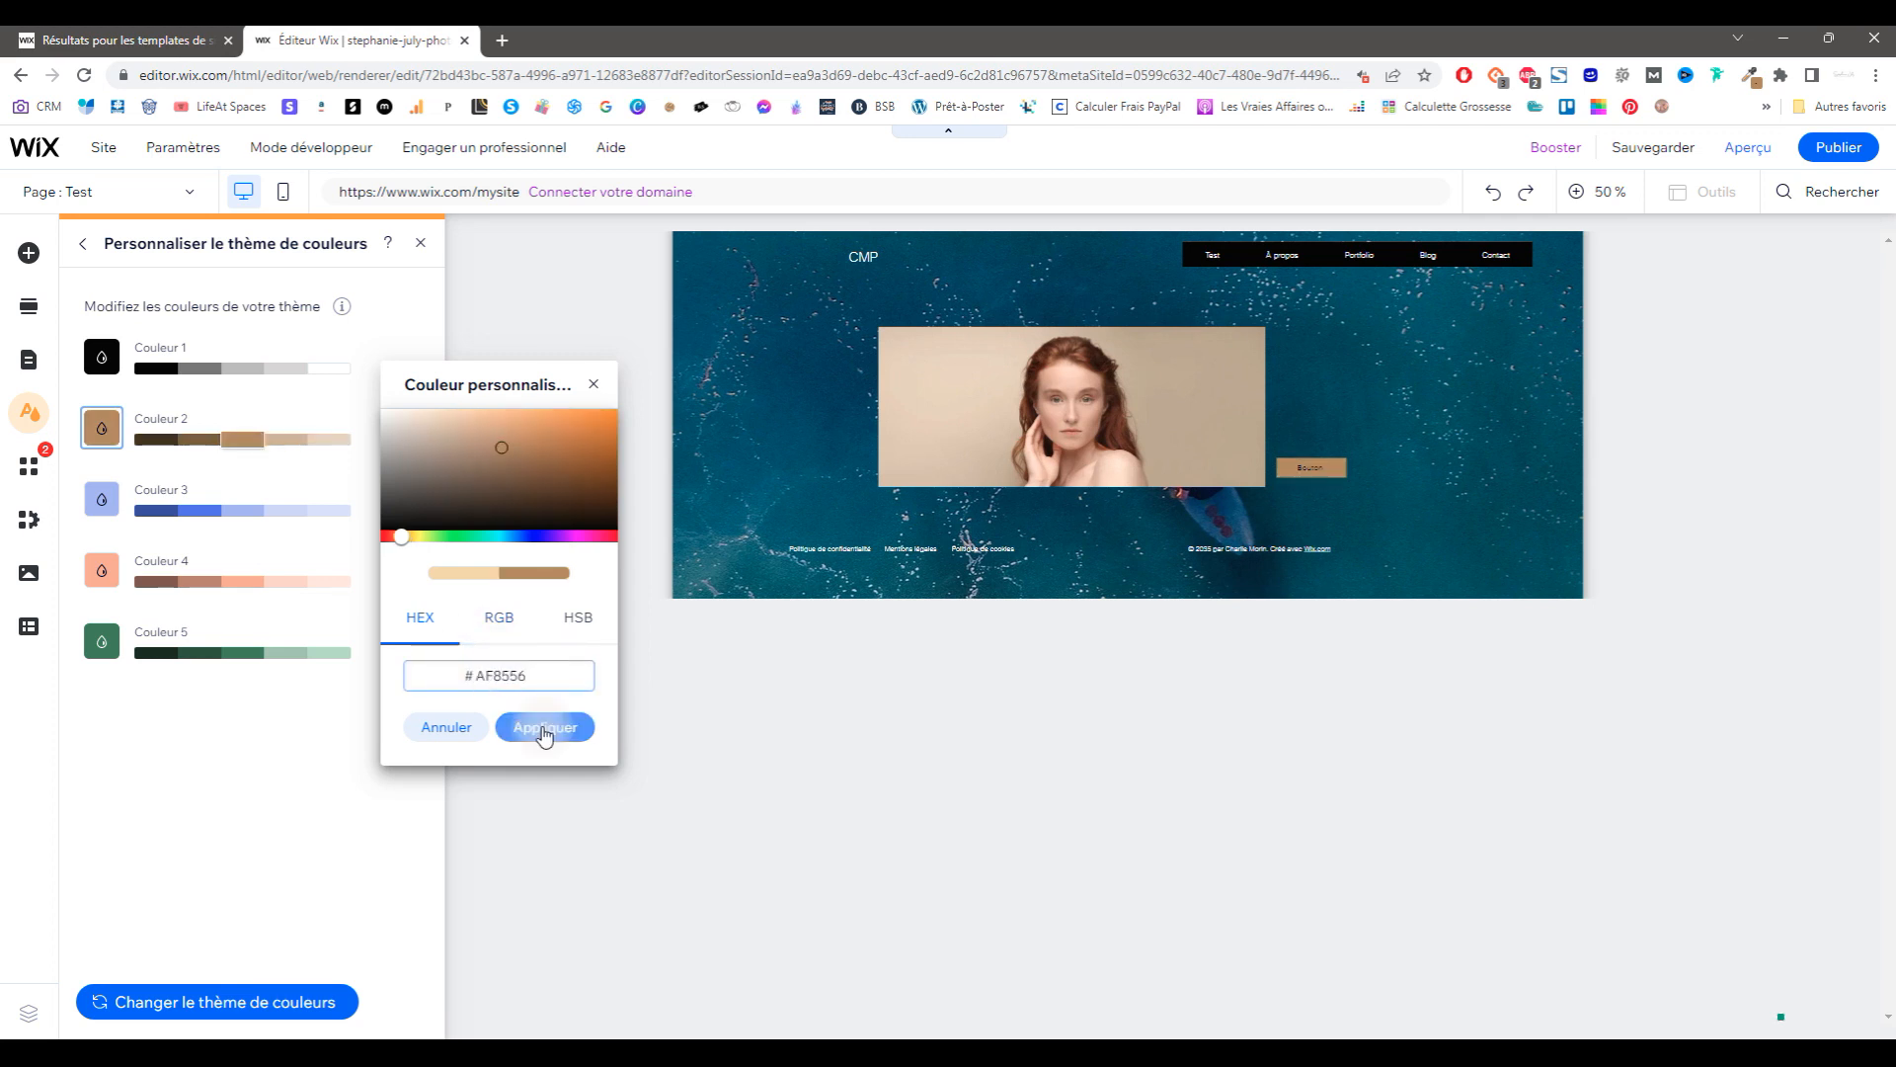
pyautogui.click(541, 726)
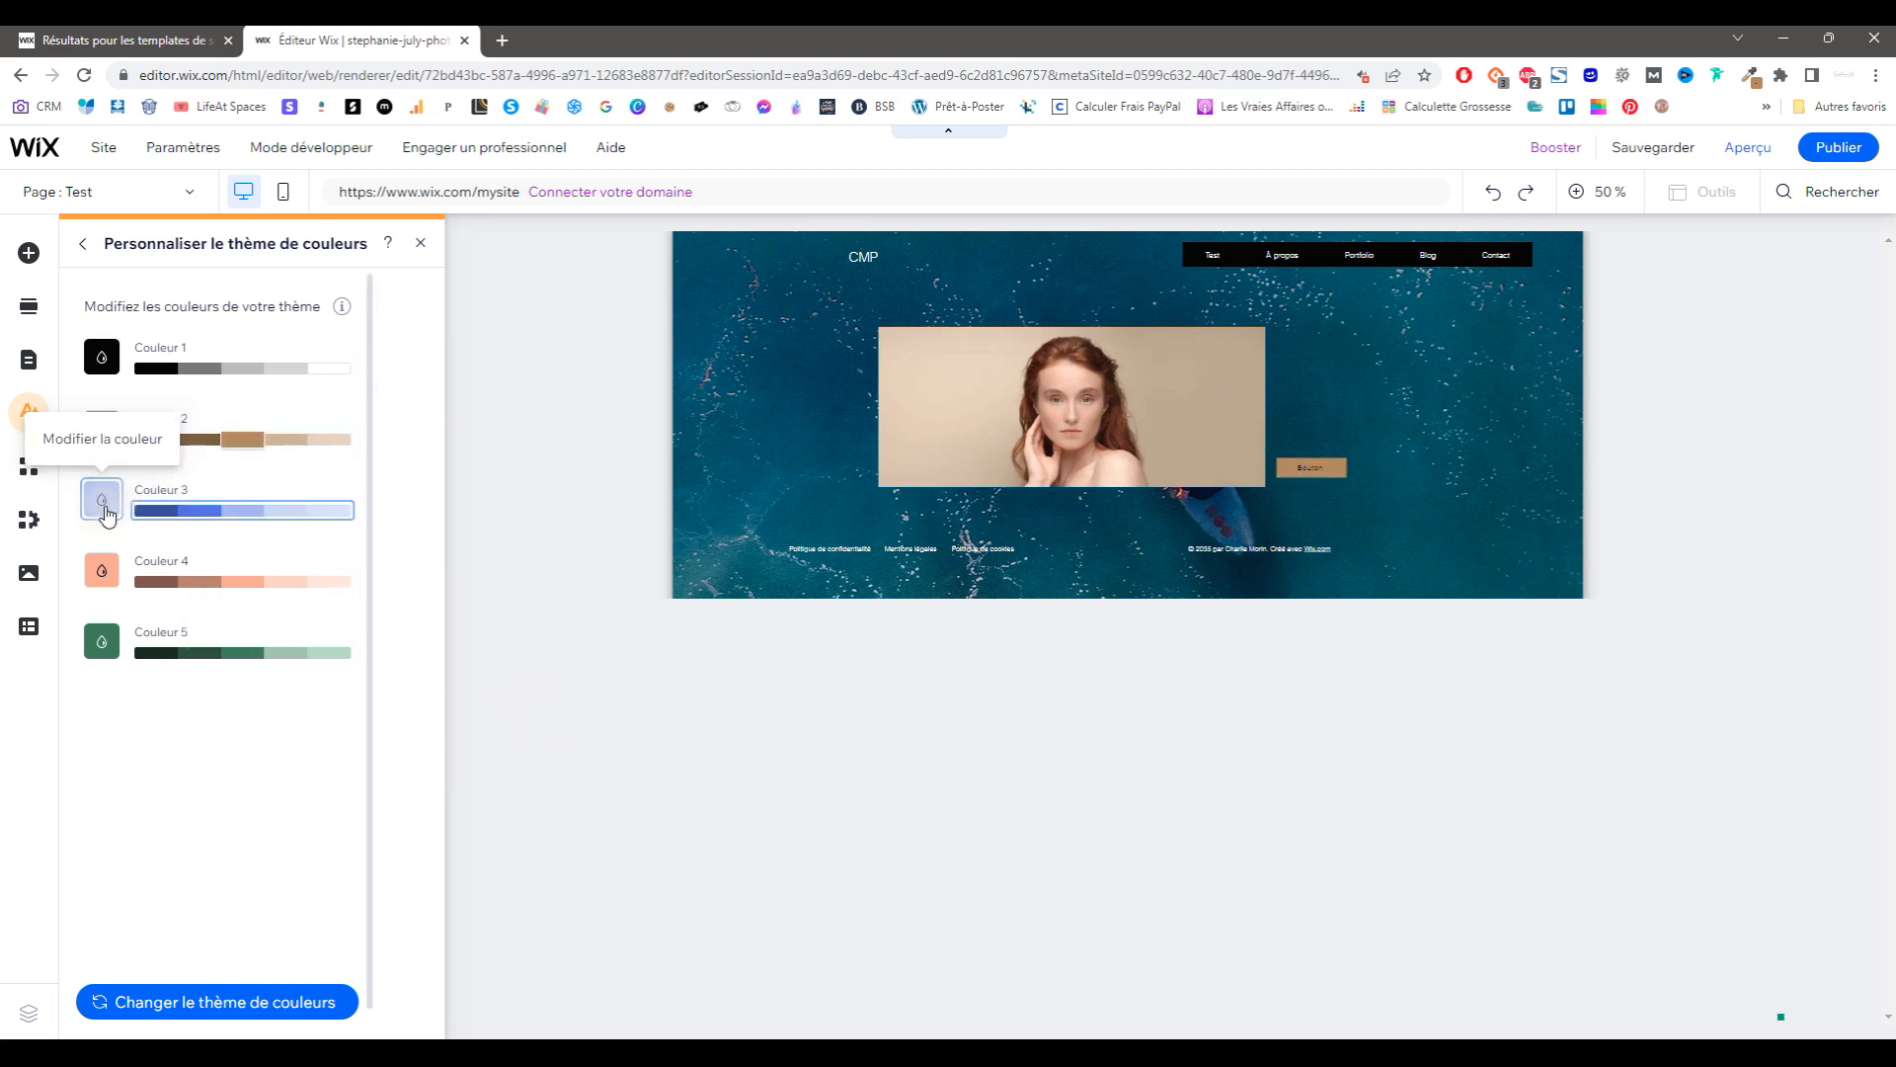
# Step: Set Couleur 3 to dark grey and Couleur 4 to green with pasted hex codes
pyautogui.click(102, 499)
pyautogui.doubleClick(489, 746)
pyautogui.hotkey('ctrl', 'v')
pyautogui.click(446, 798)
pyautogui.click(102, 499)
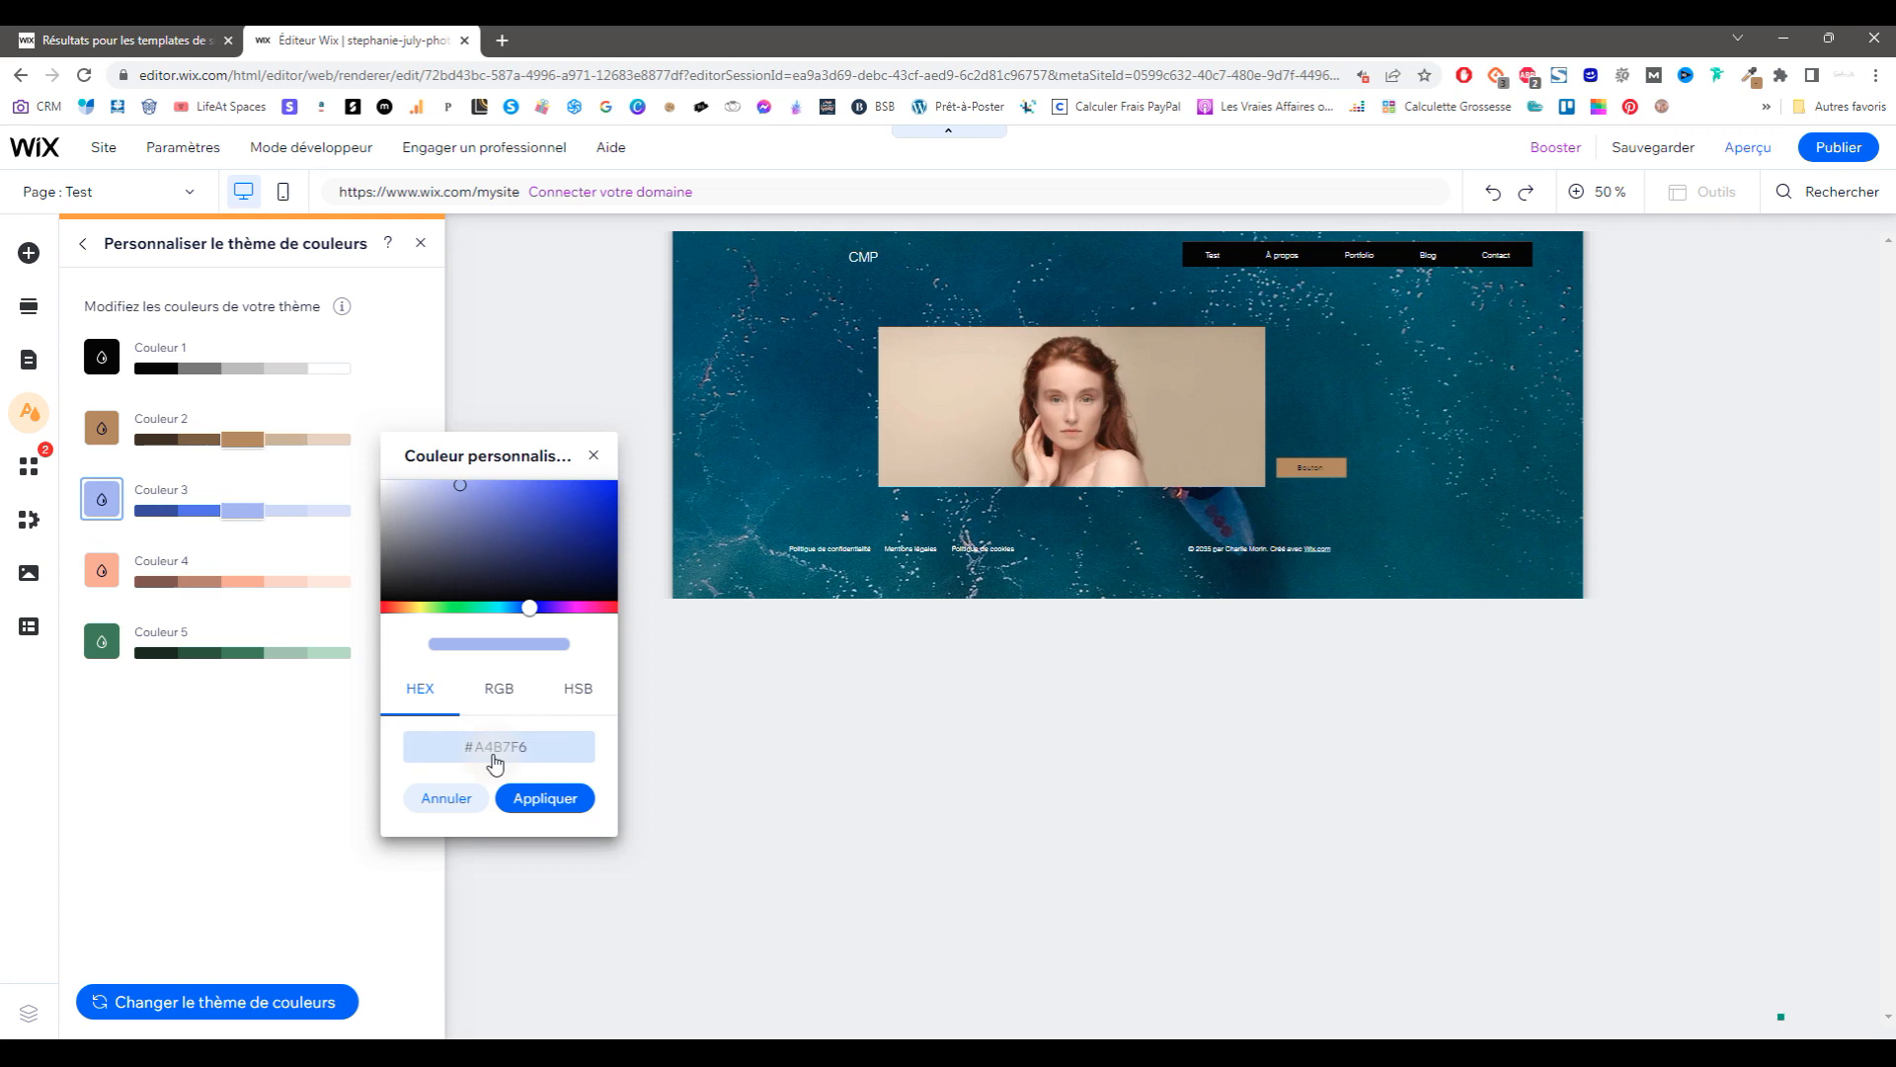
pyautogui.doubleClick(489, 747)
pyautogui.hotkey('ctrl', 'v')
pyautogui.click(540, 799)
pyautogui.click(102, 570)
pyautogui.doubleClick(496, 818)
pyautogui.hotkey('ctrl', 'v')
pyautogui.click(539, 869)
pyautogui.click(211, 1003)
# Step: Browse the preset colour themes, then view the Transitions de pages options
pyautogui.click(83, 244)
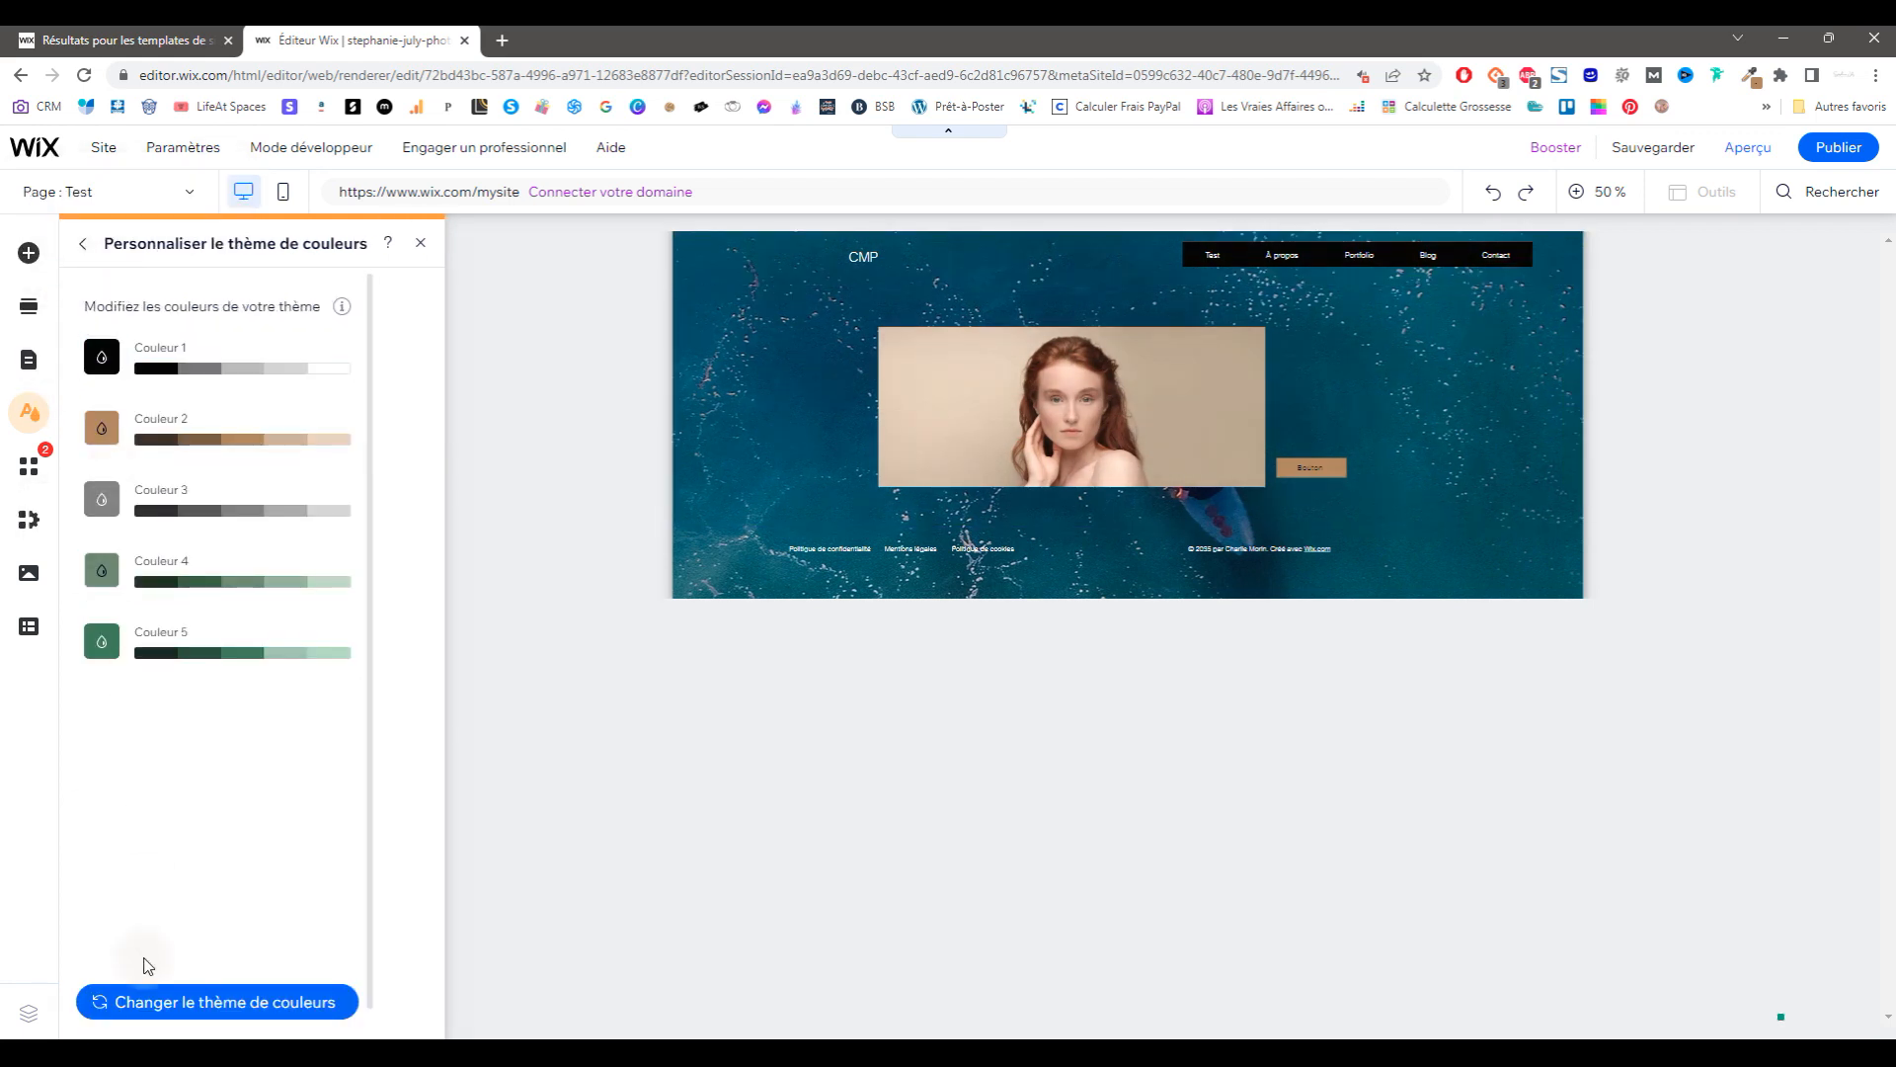
pyautogui.click(154, 1008)
pyautogui.scroll(-5, 252, 605)
pyautogui.scroll(5, 254, 602)
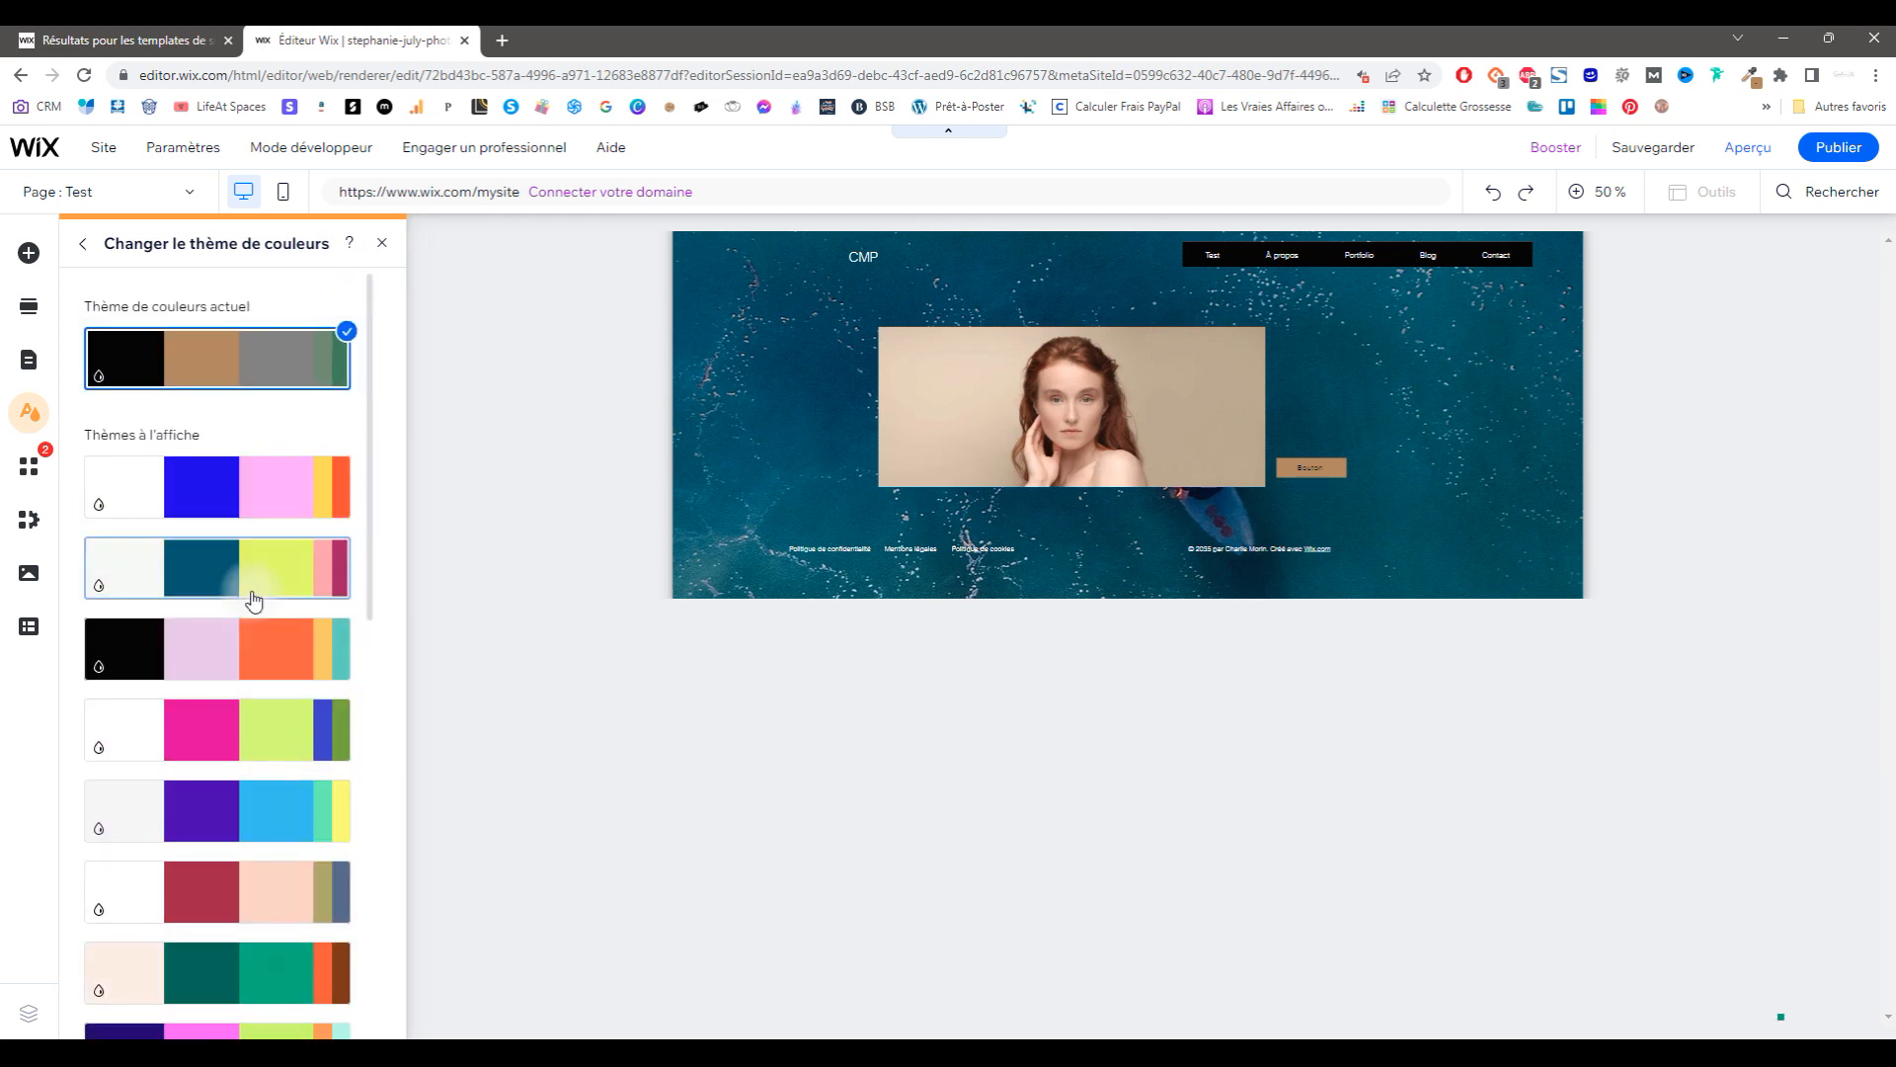
pyautogui.click(83, 244)
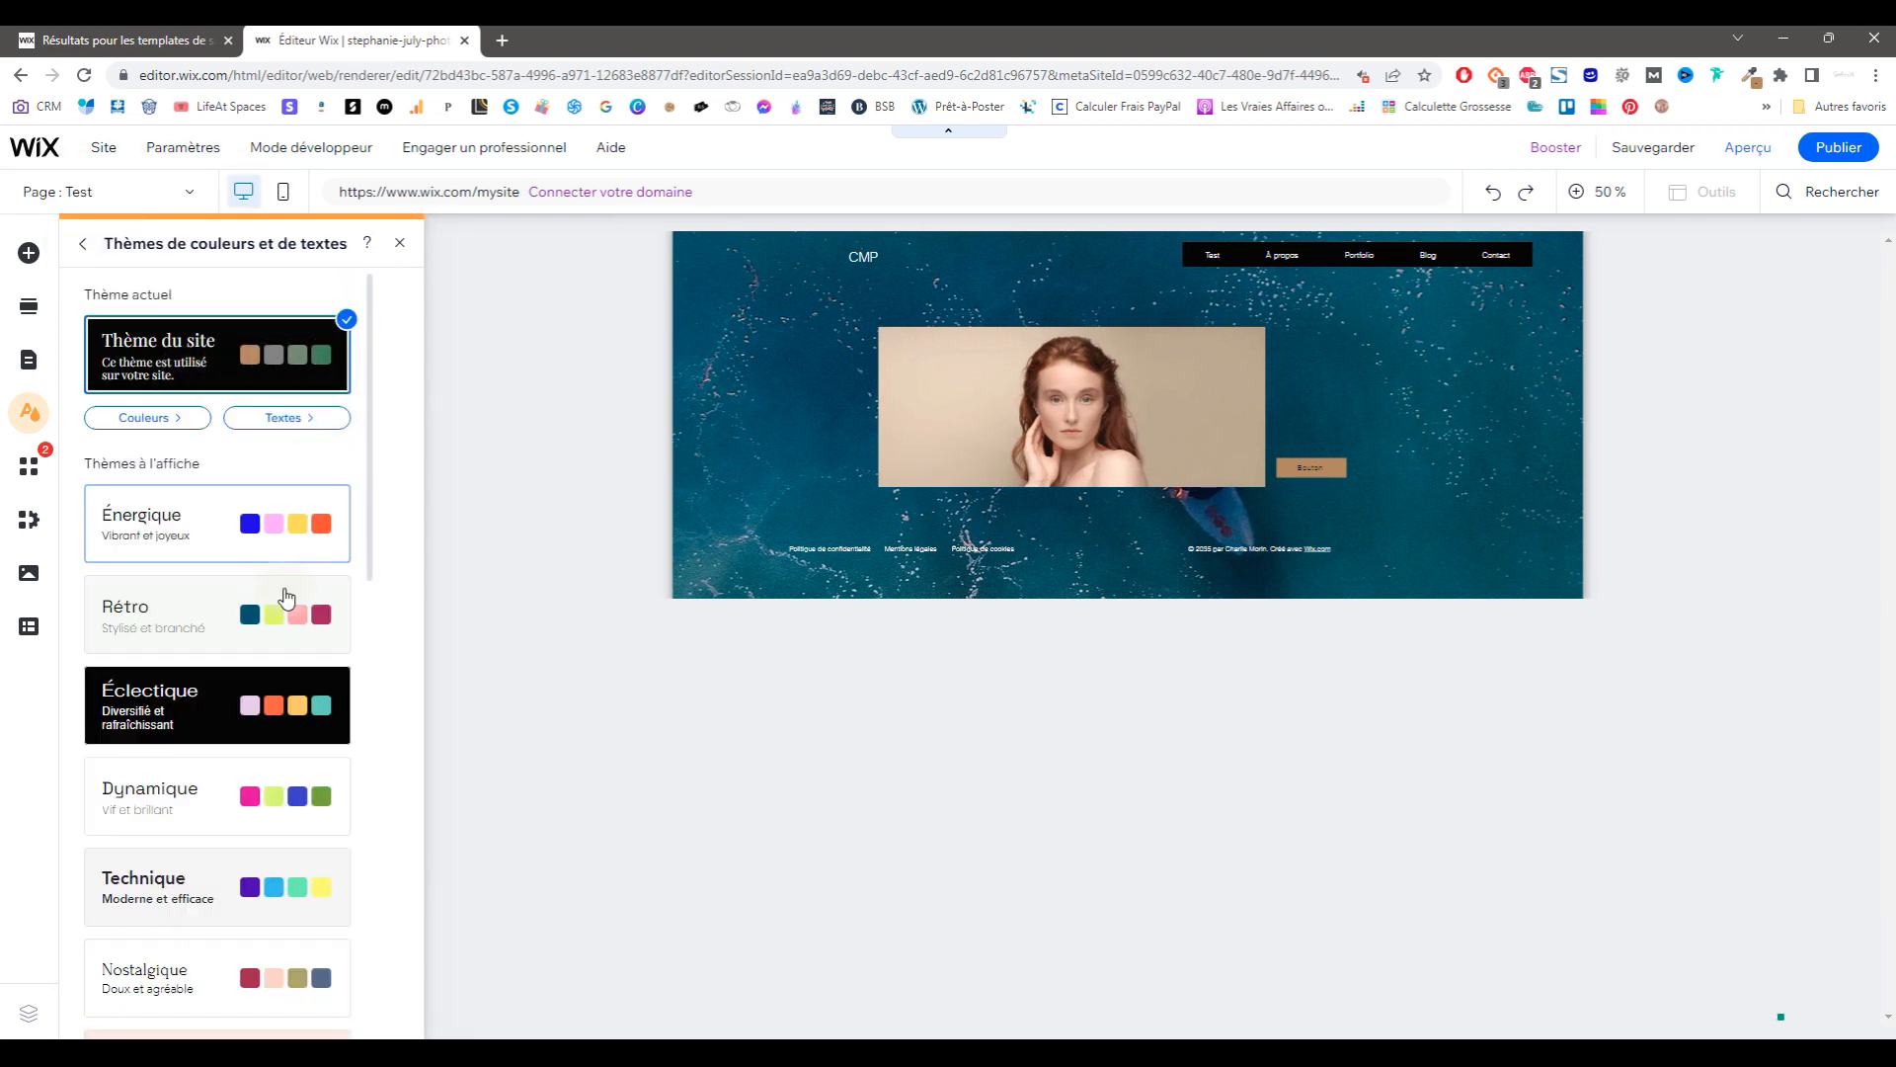
pyautogui.scroll(-5, 220, 788)
pyautogui.click(81, 252)
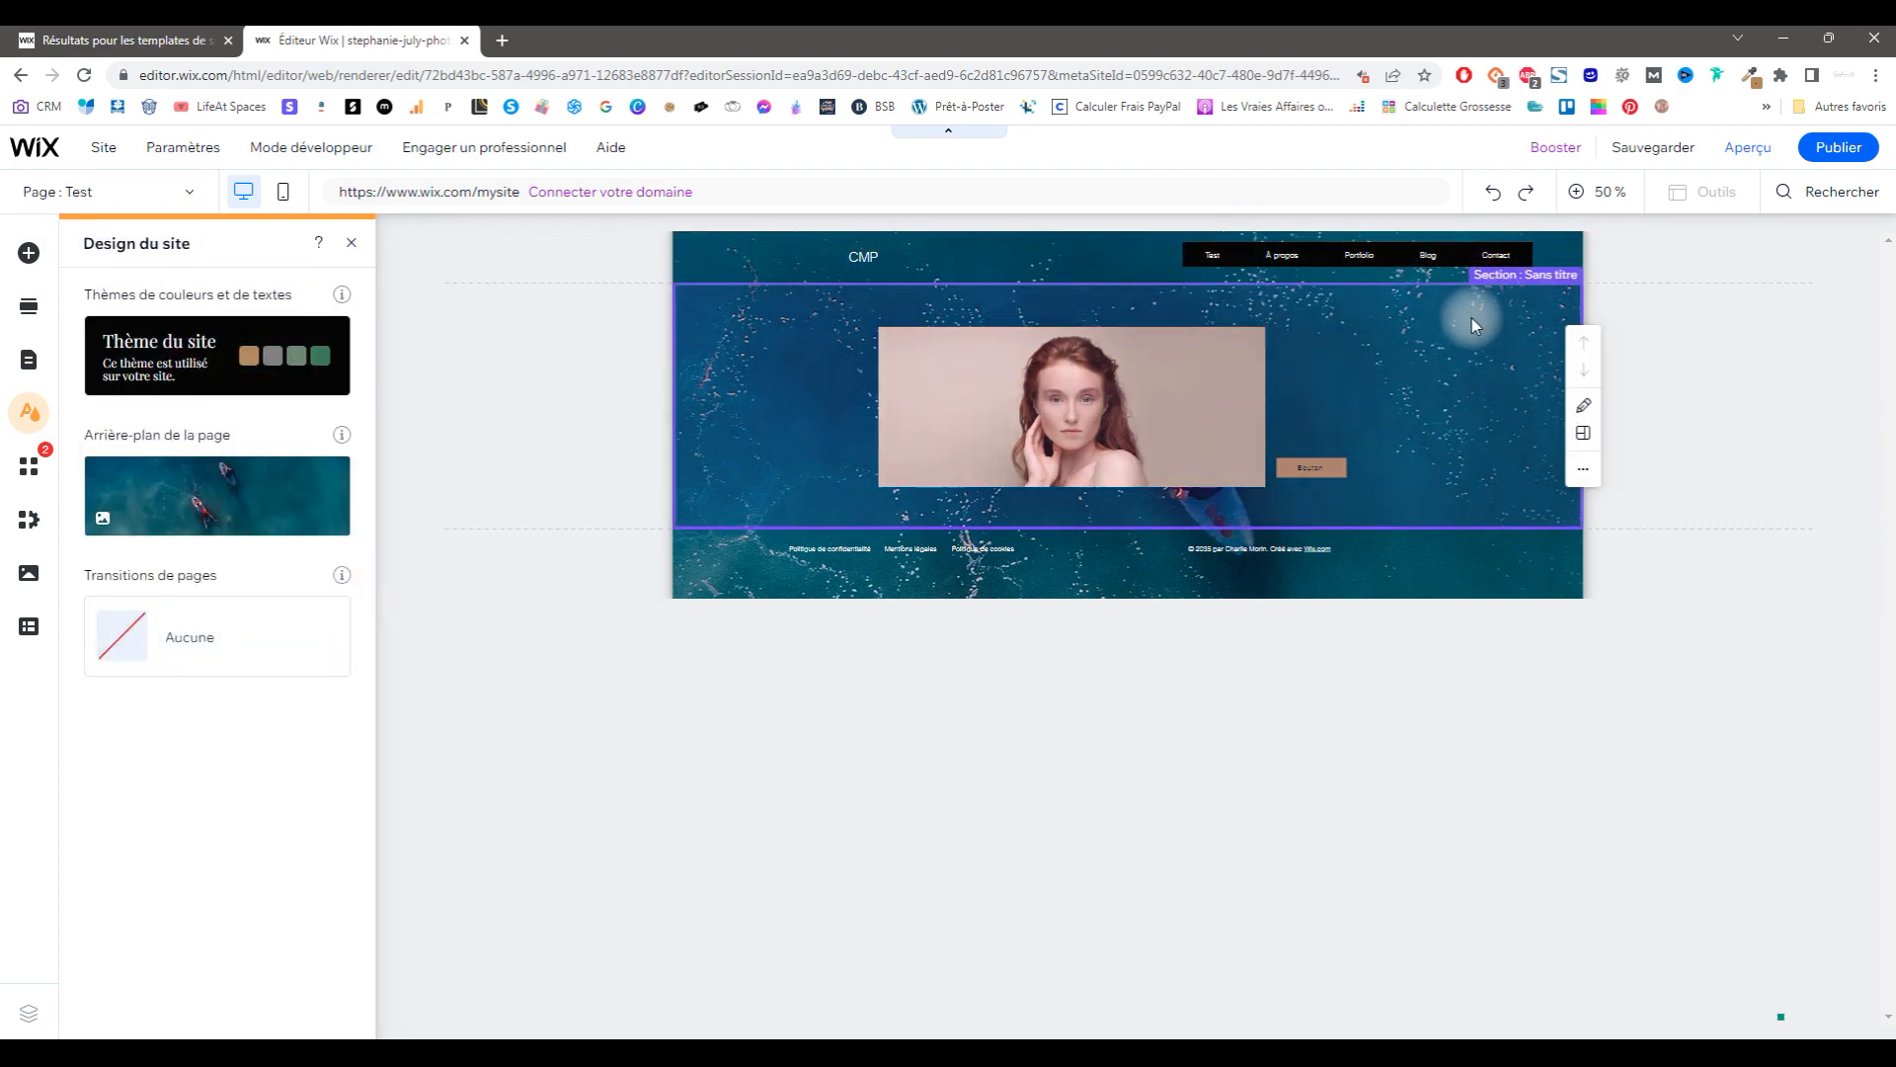
pyautogui.click(245, 638)
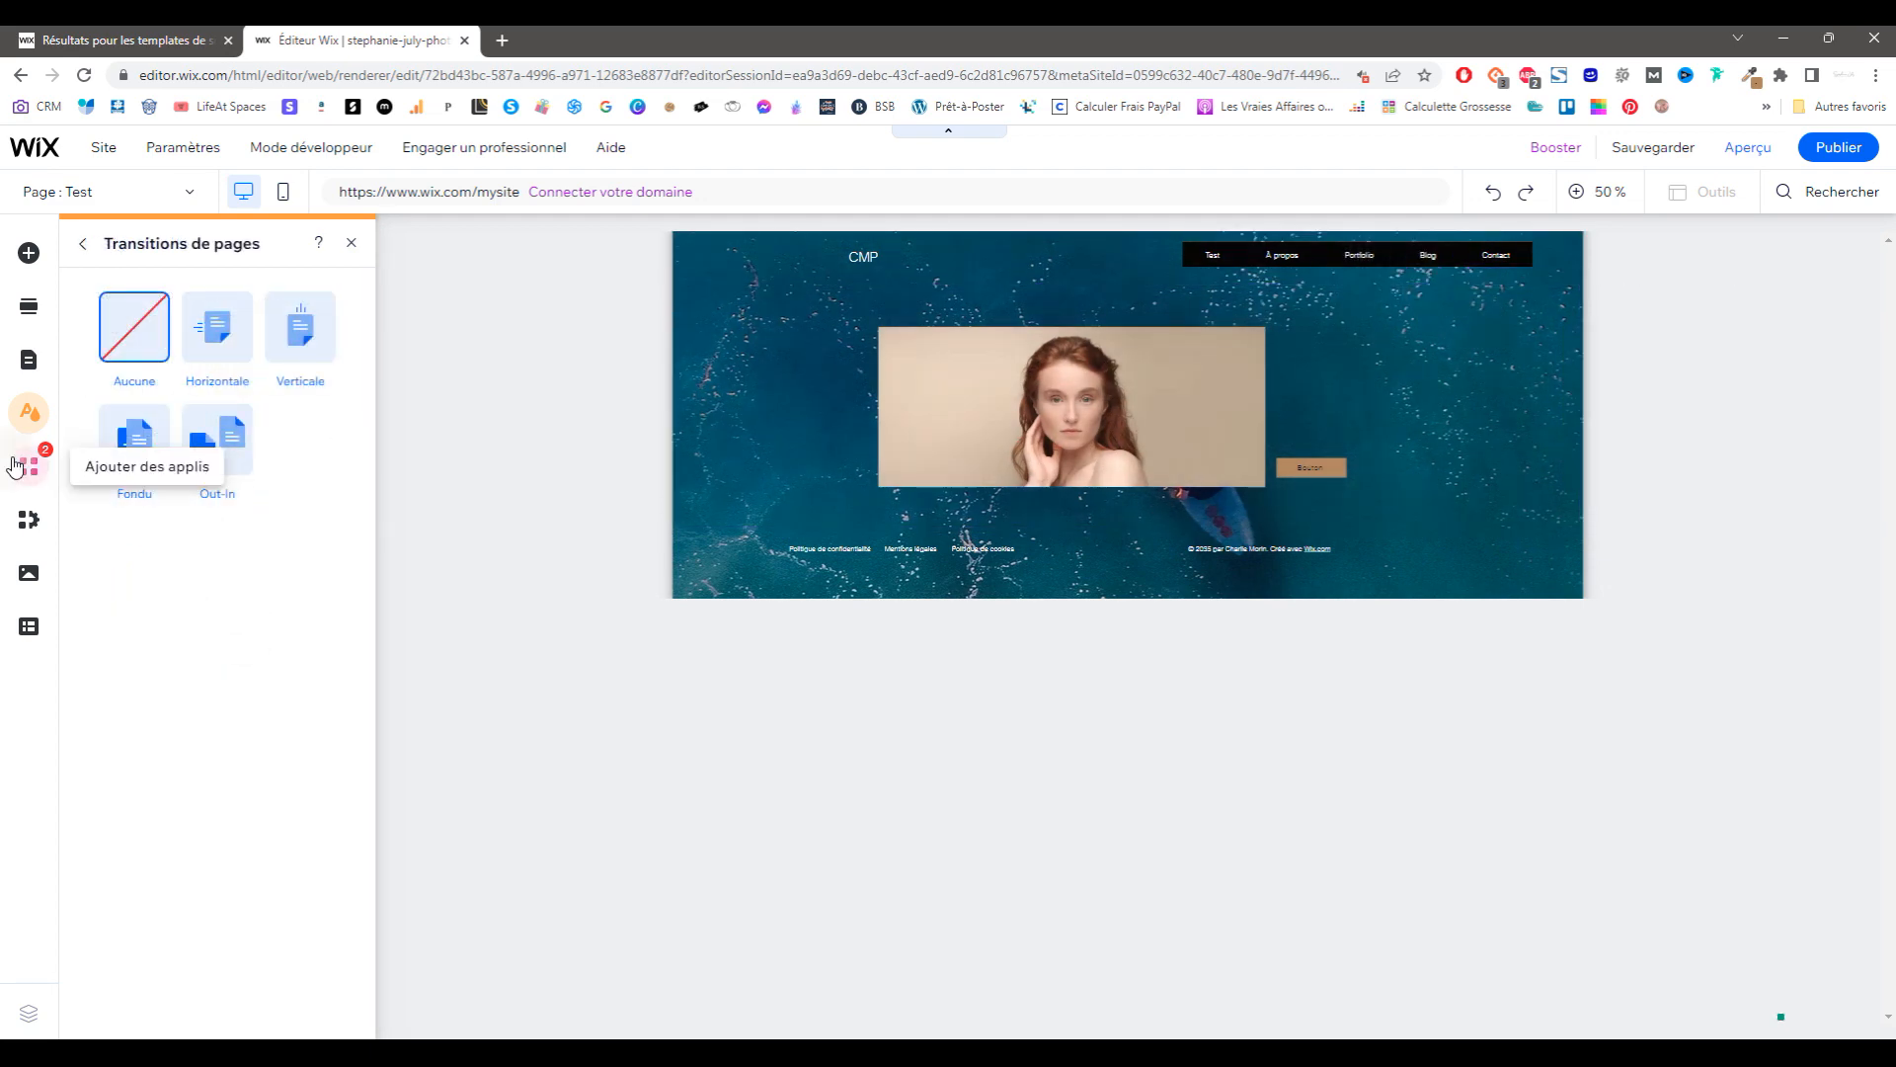
pyautogui.click(28, 360)
# Step: Browse the Ajouter des éléments categories, then show the Pages et menu list
pyautogui.click(36, 312)
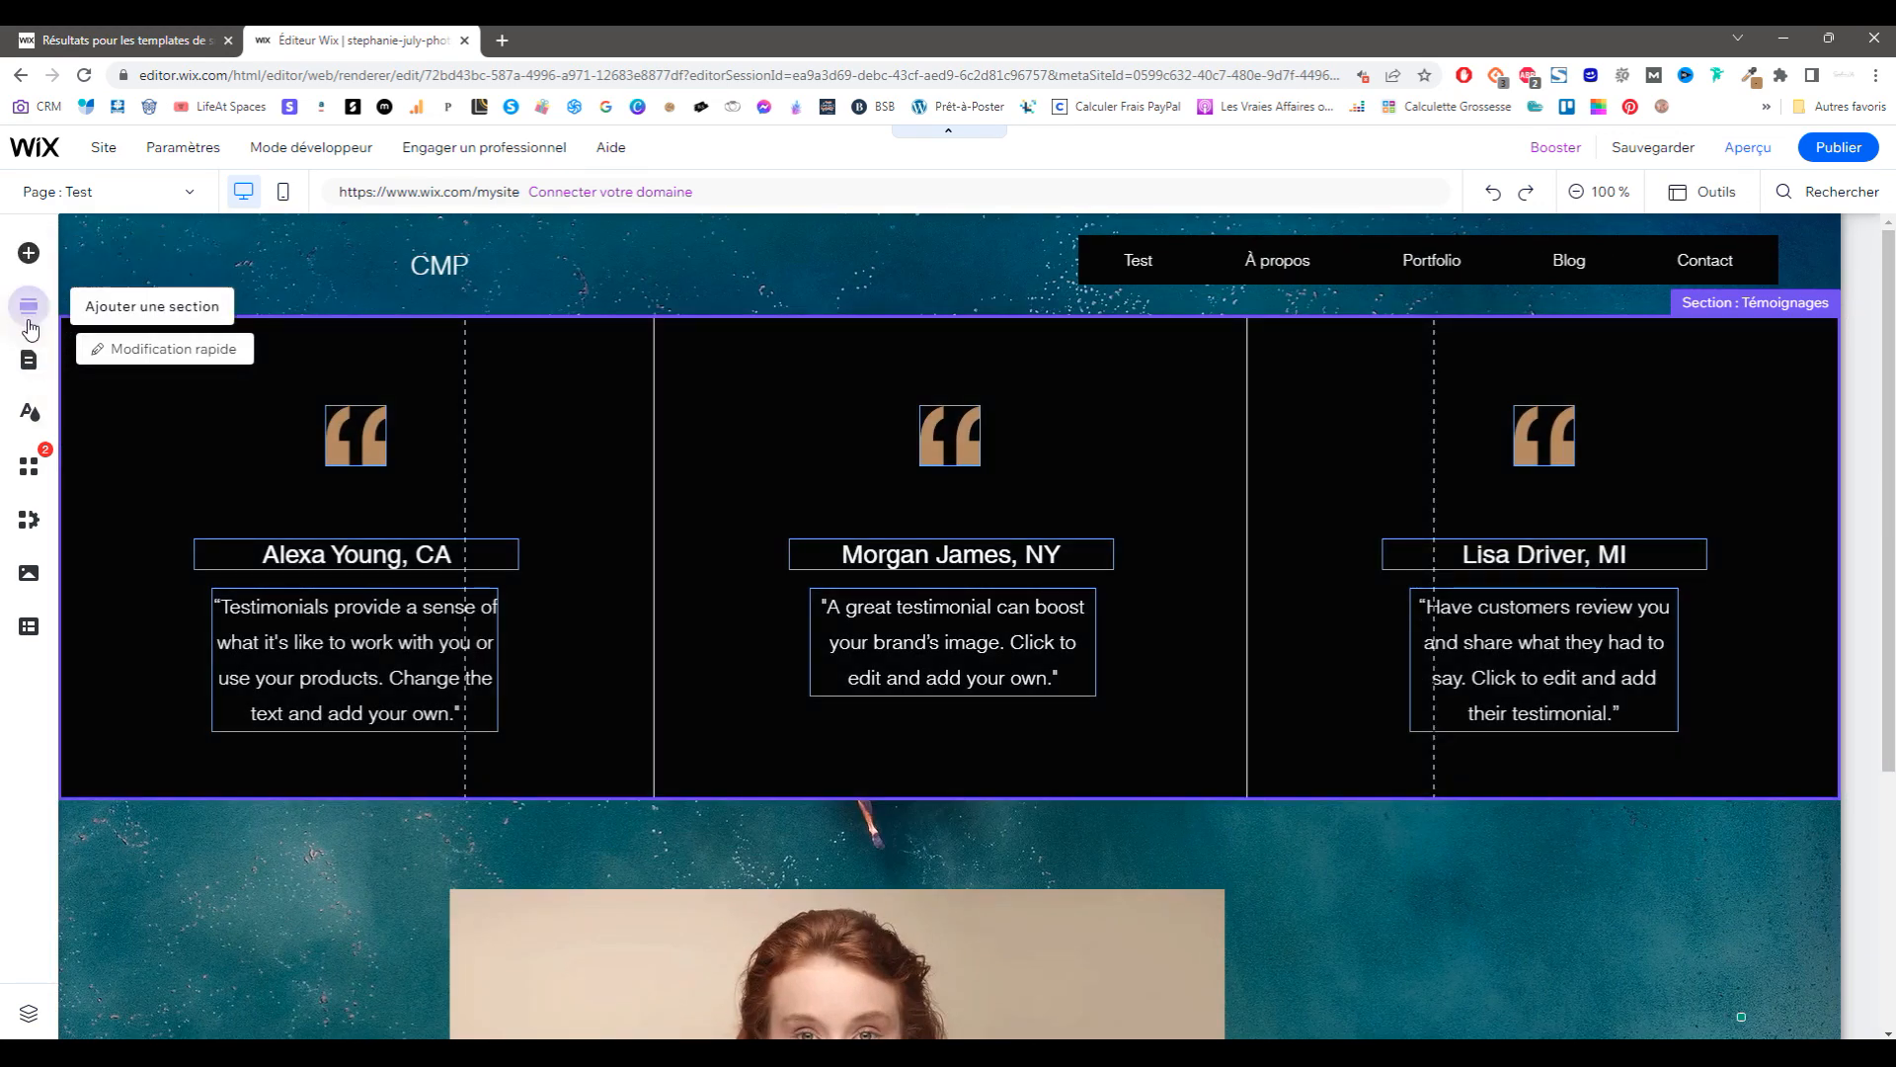
pyautogui.click(30, 255)
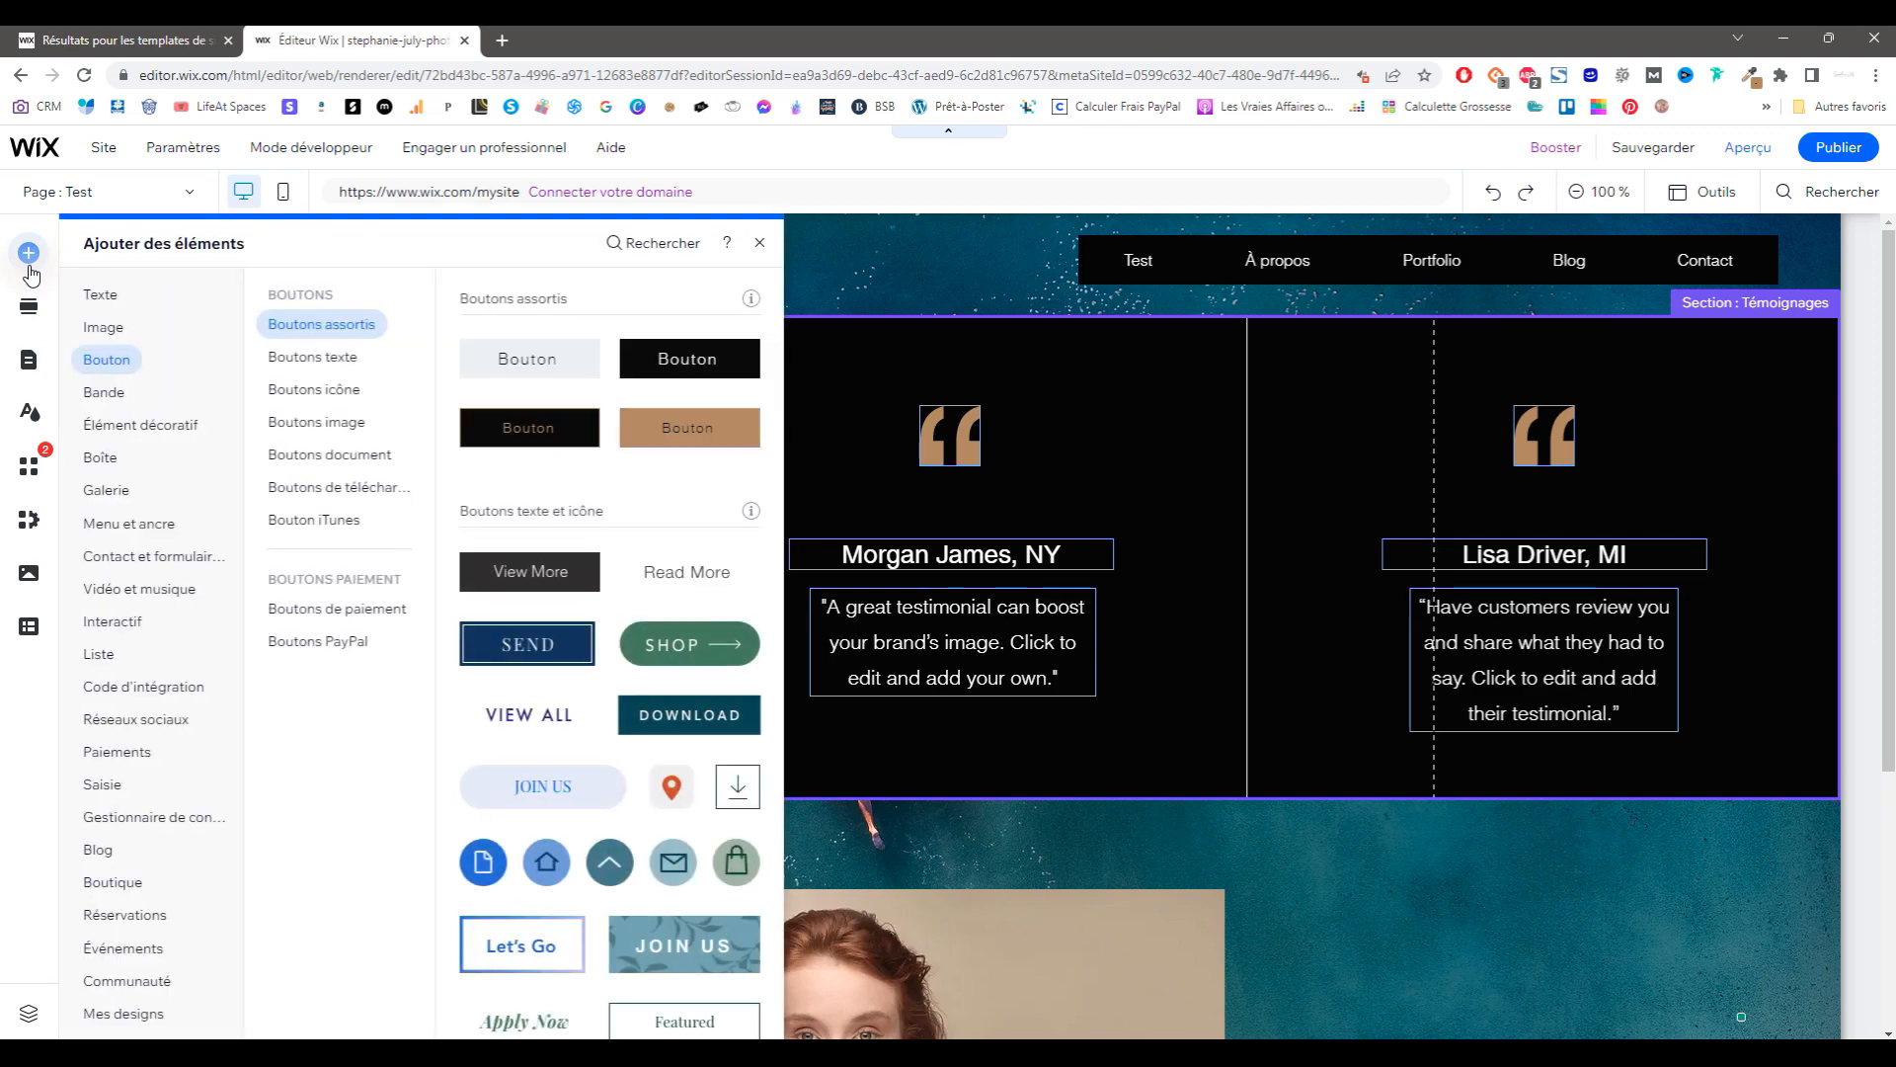
pyautogui.moveTo(168, 1023)
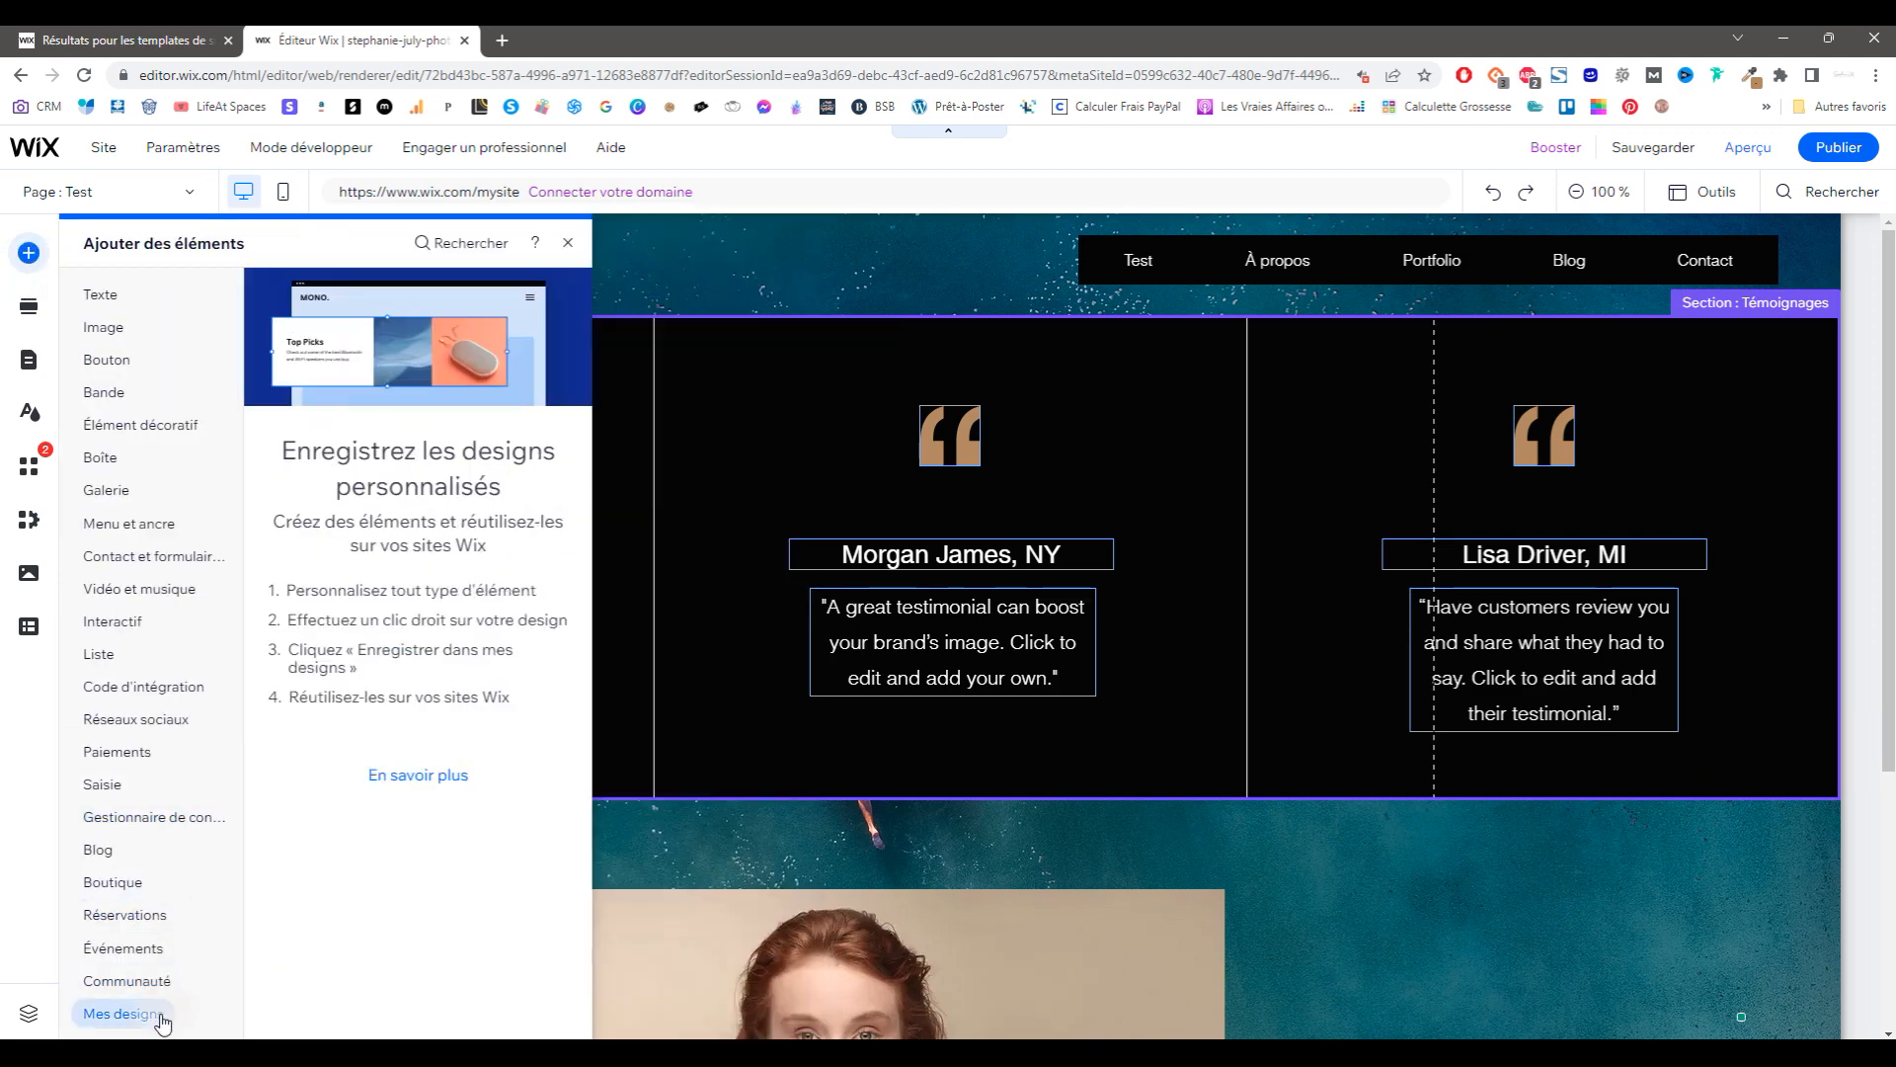
pyautogui.moveTo(148, 979)
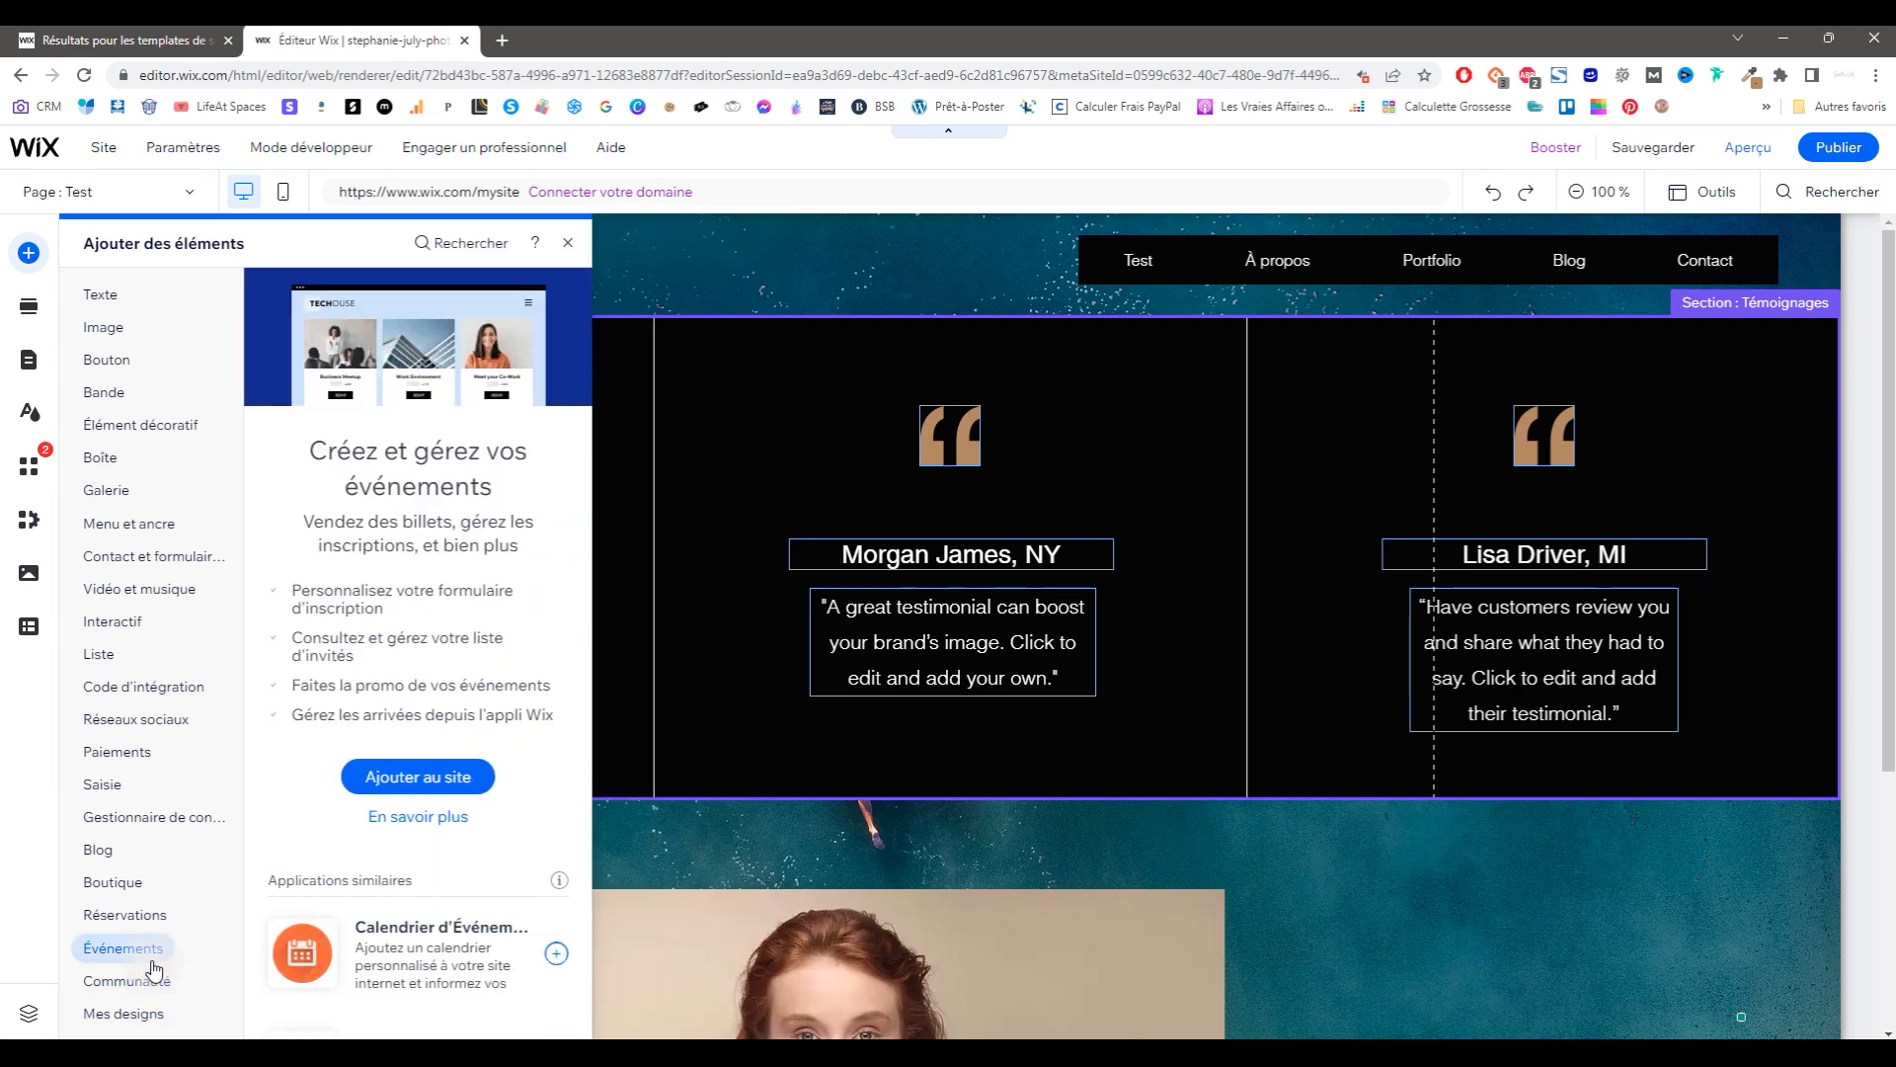
pyautogui.moveTo(202, 558)
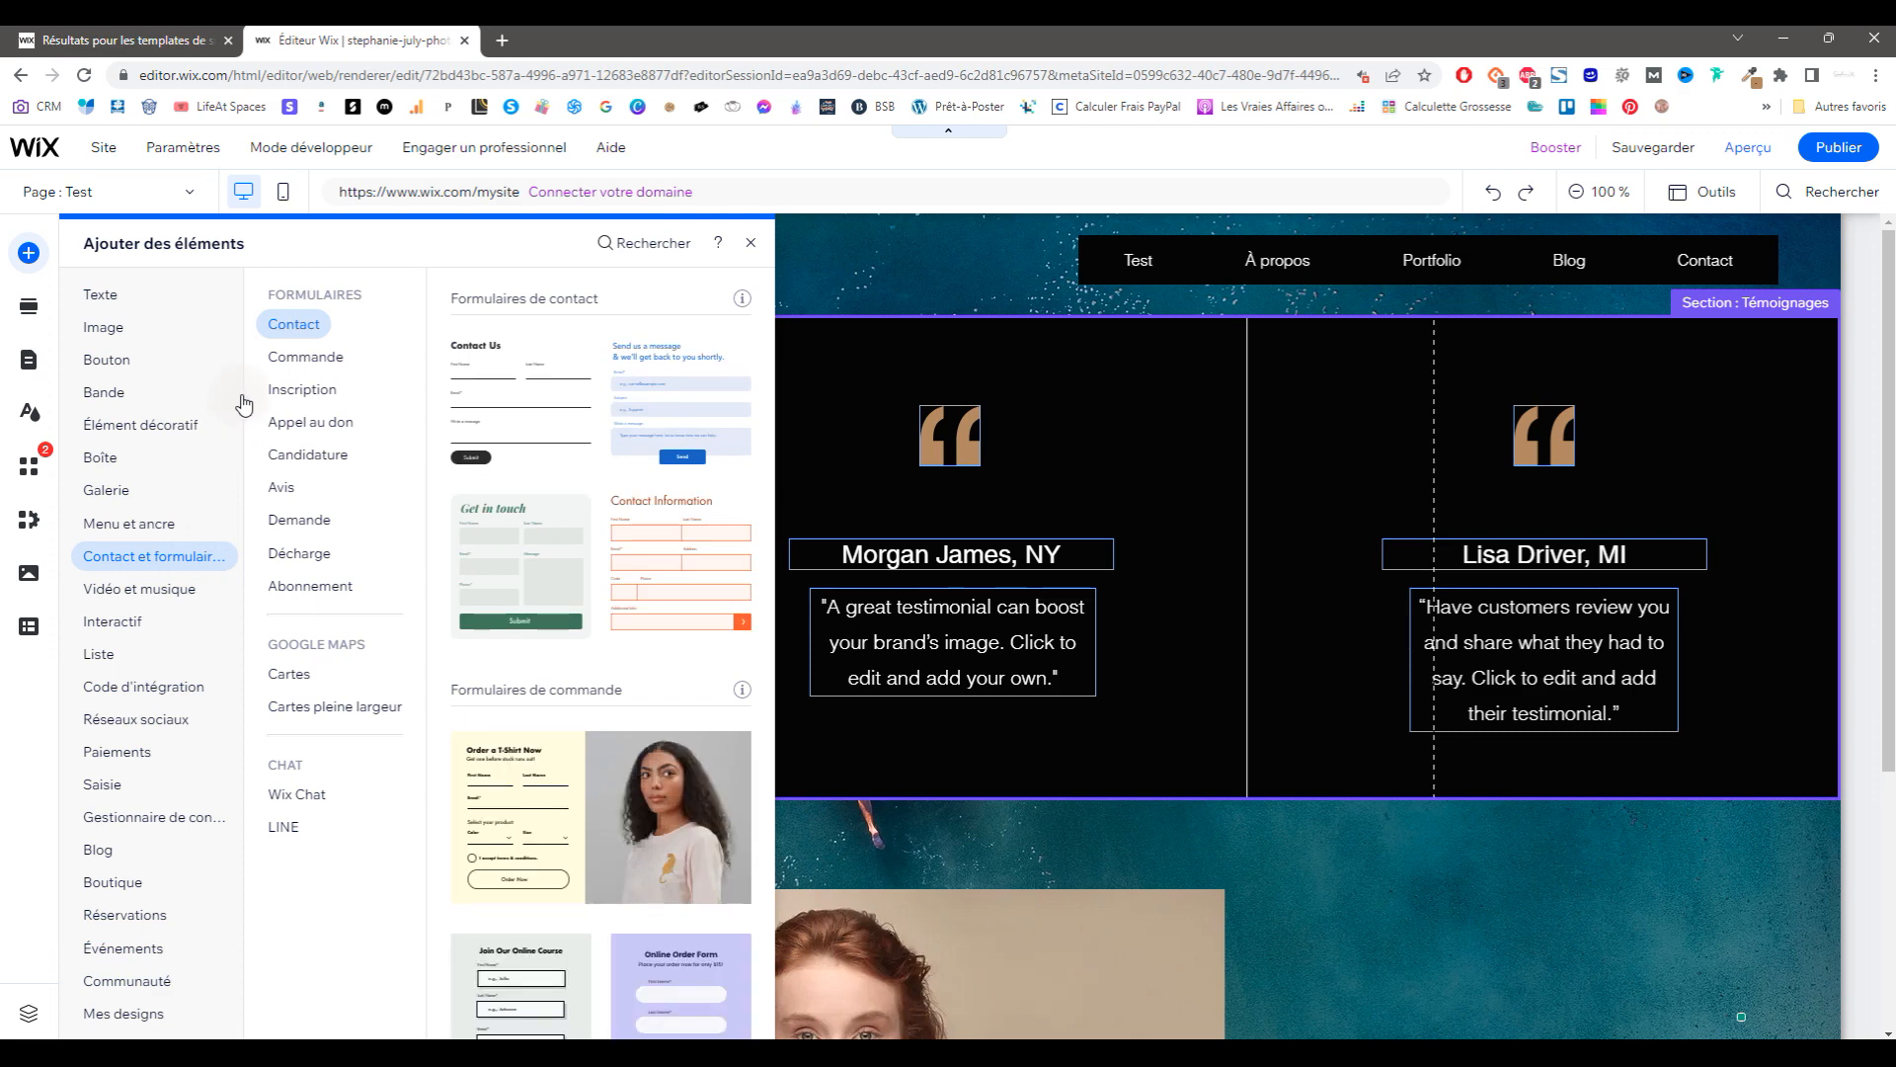
pyautogui.click(751, 243)
pyautogui.click(148, 193)
pyautogui.click(95, 1016)
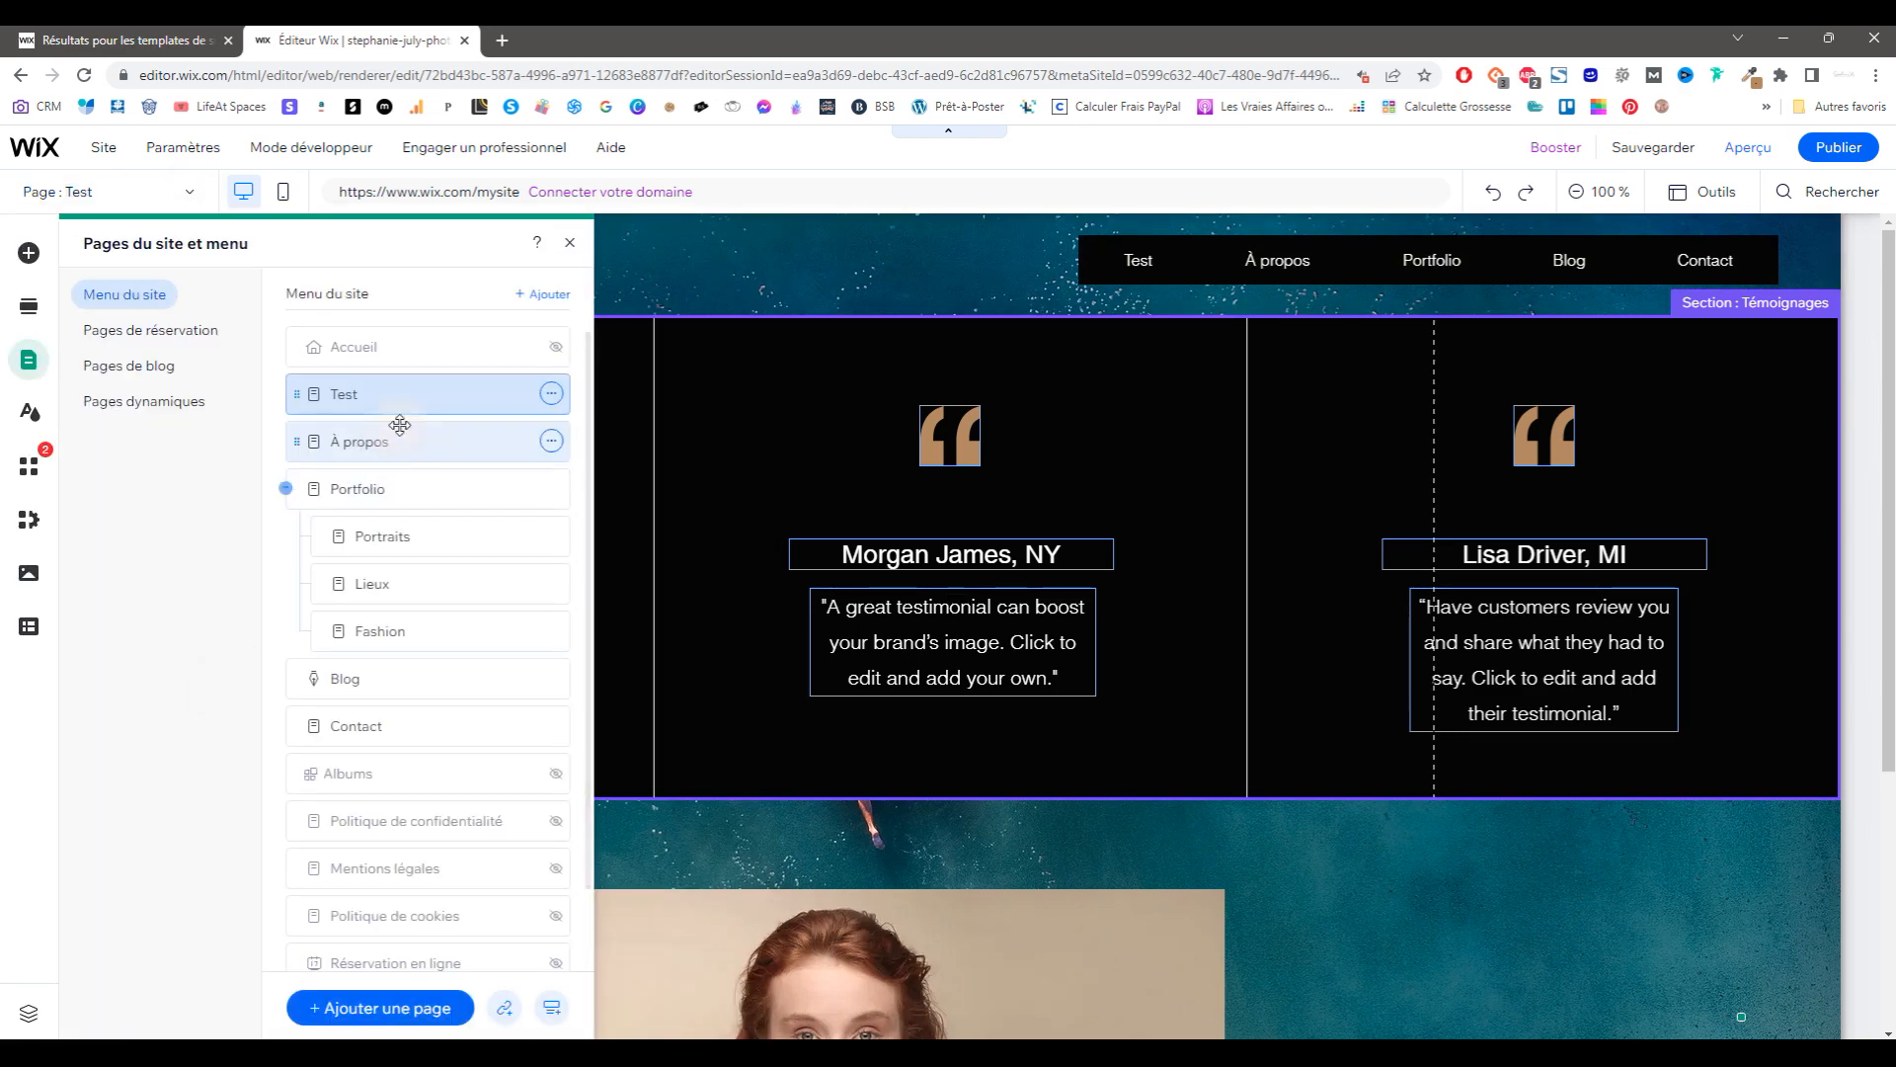
# Step: Open Accueil's page settings and toggle Masquer du menu off and back on
pyautogui.click(553, 347)
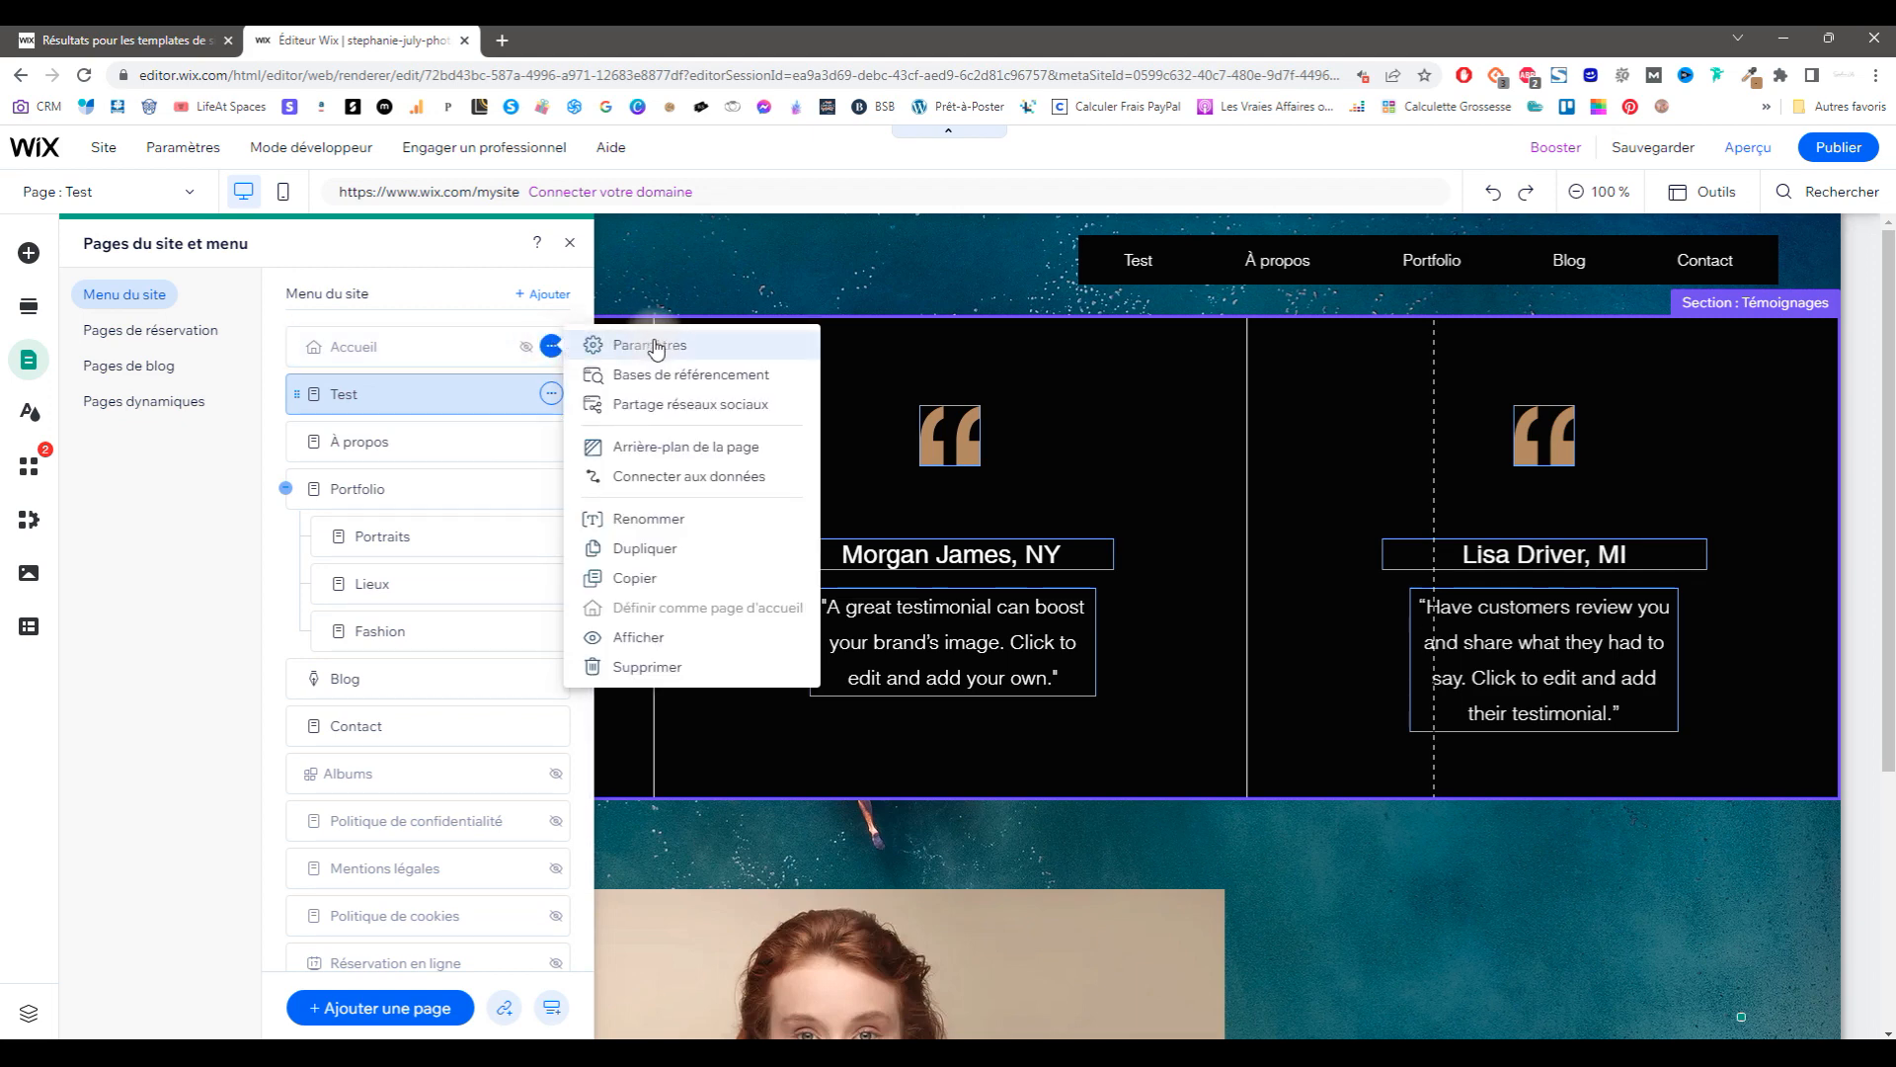
pyautogui.click(661, 348)
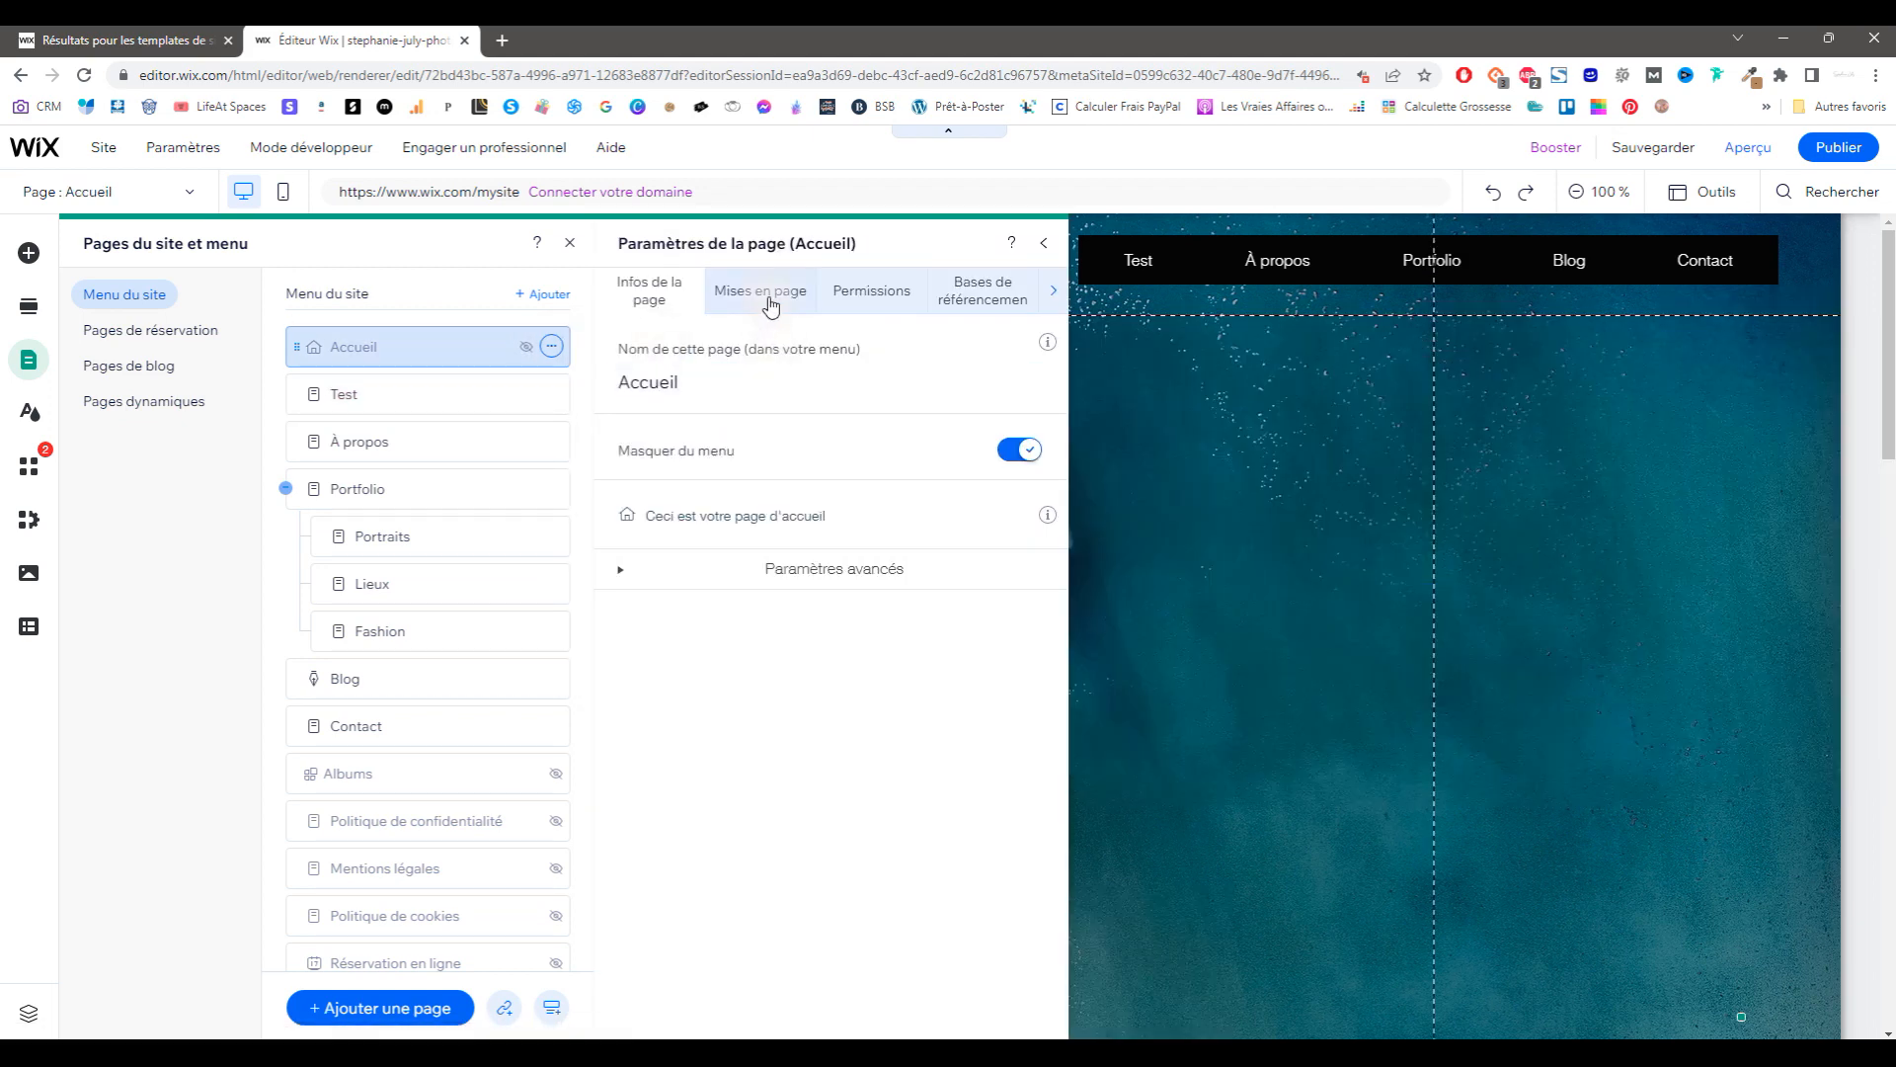
pyautogui.click(713, 384)
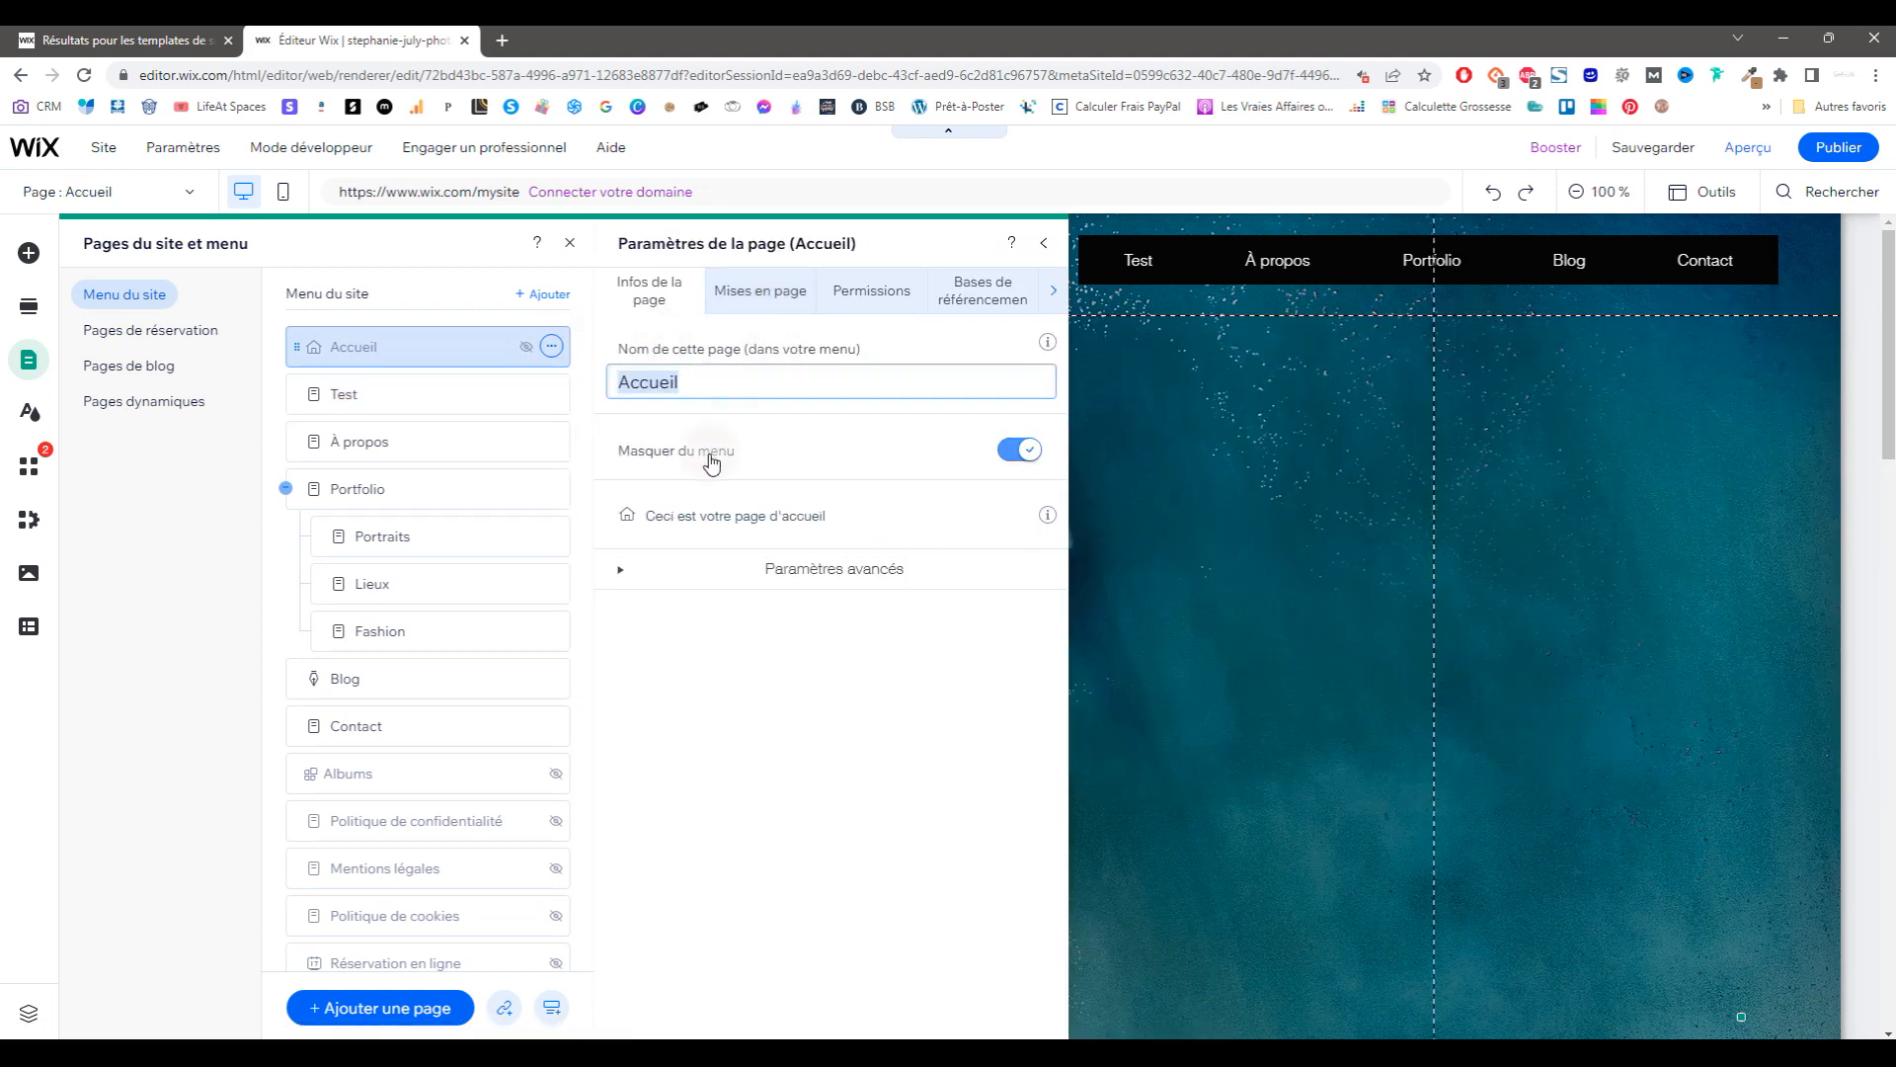
pyautogui.click(1014, 452)
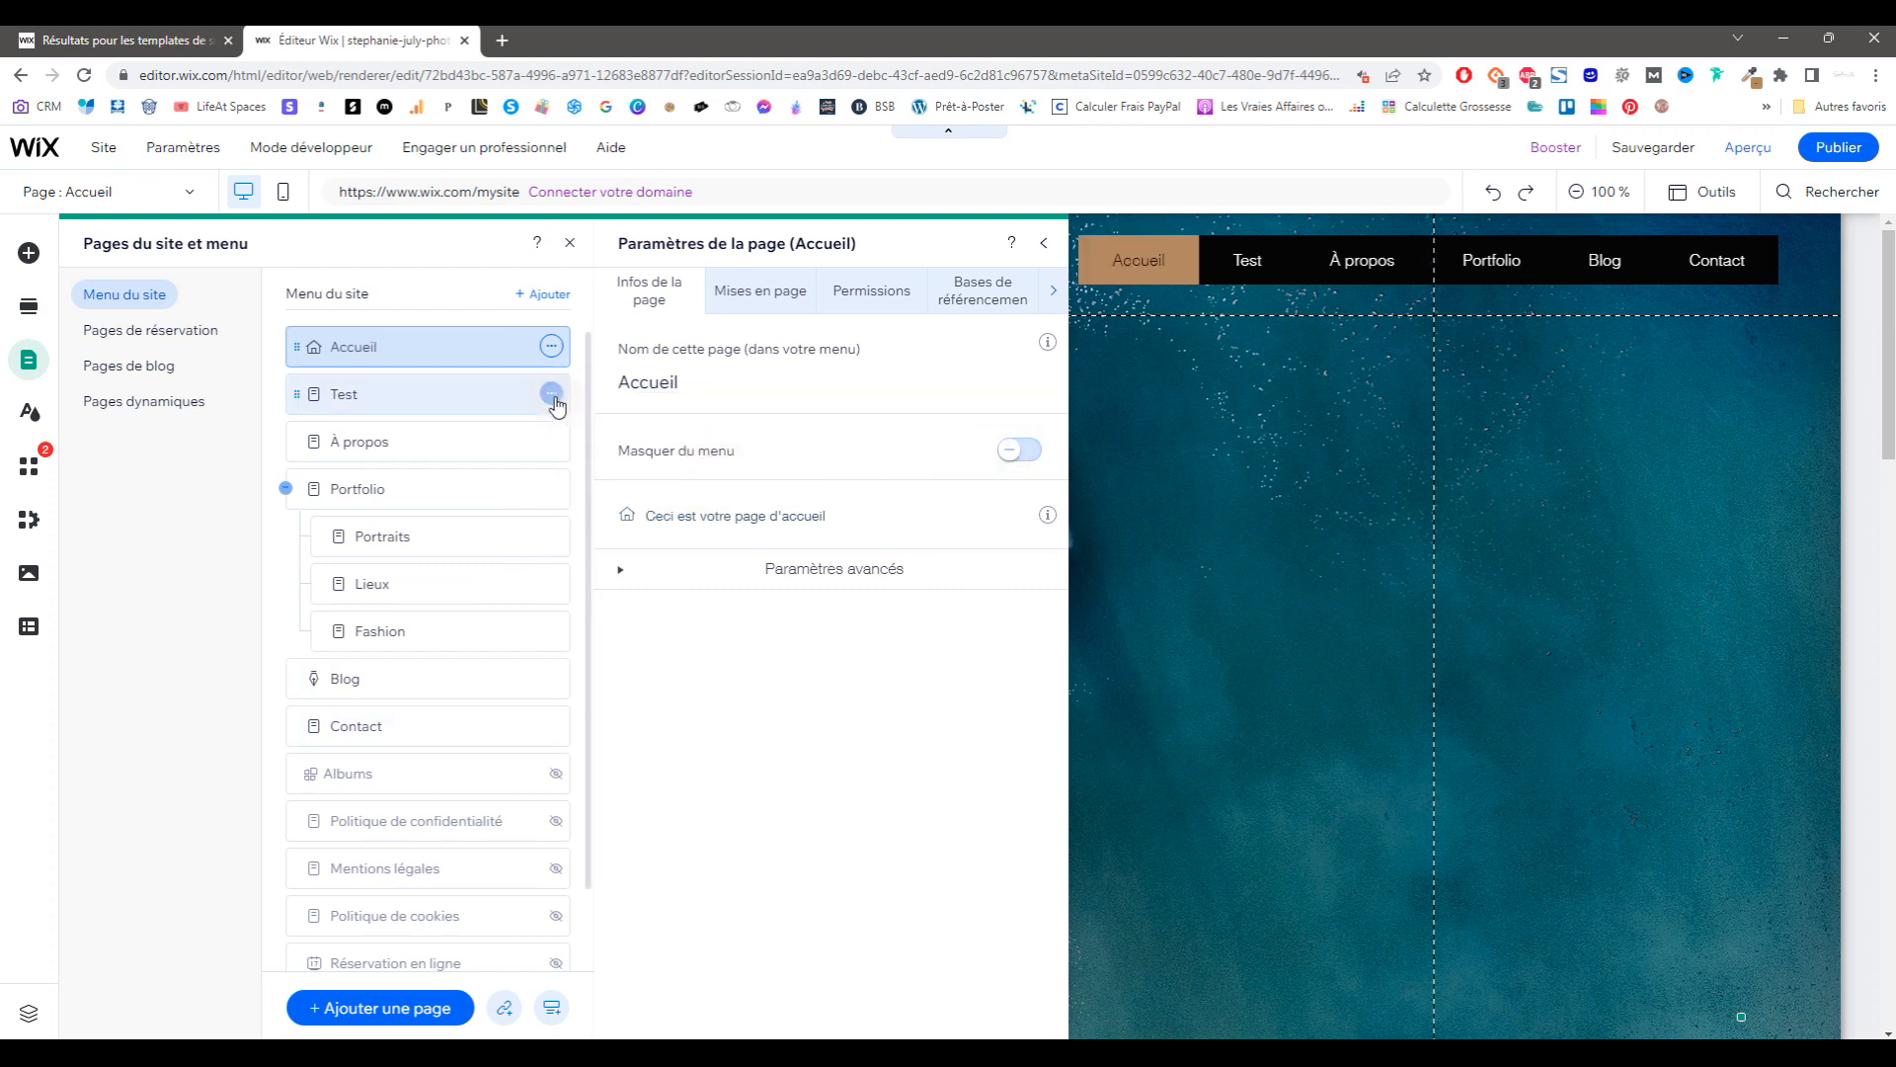
pyautogui.click(1007, 450)
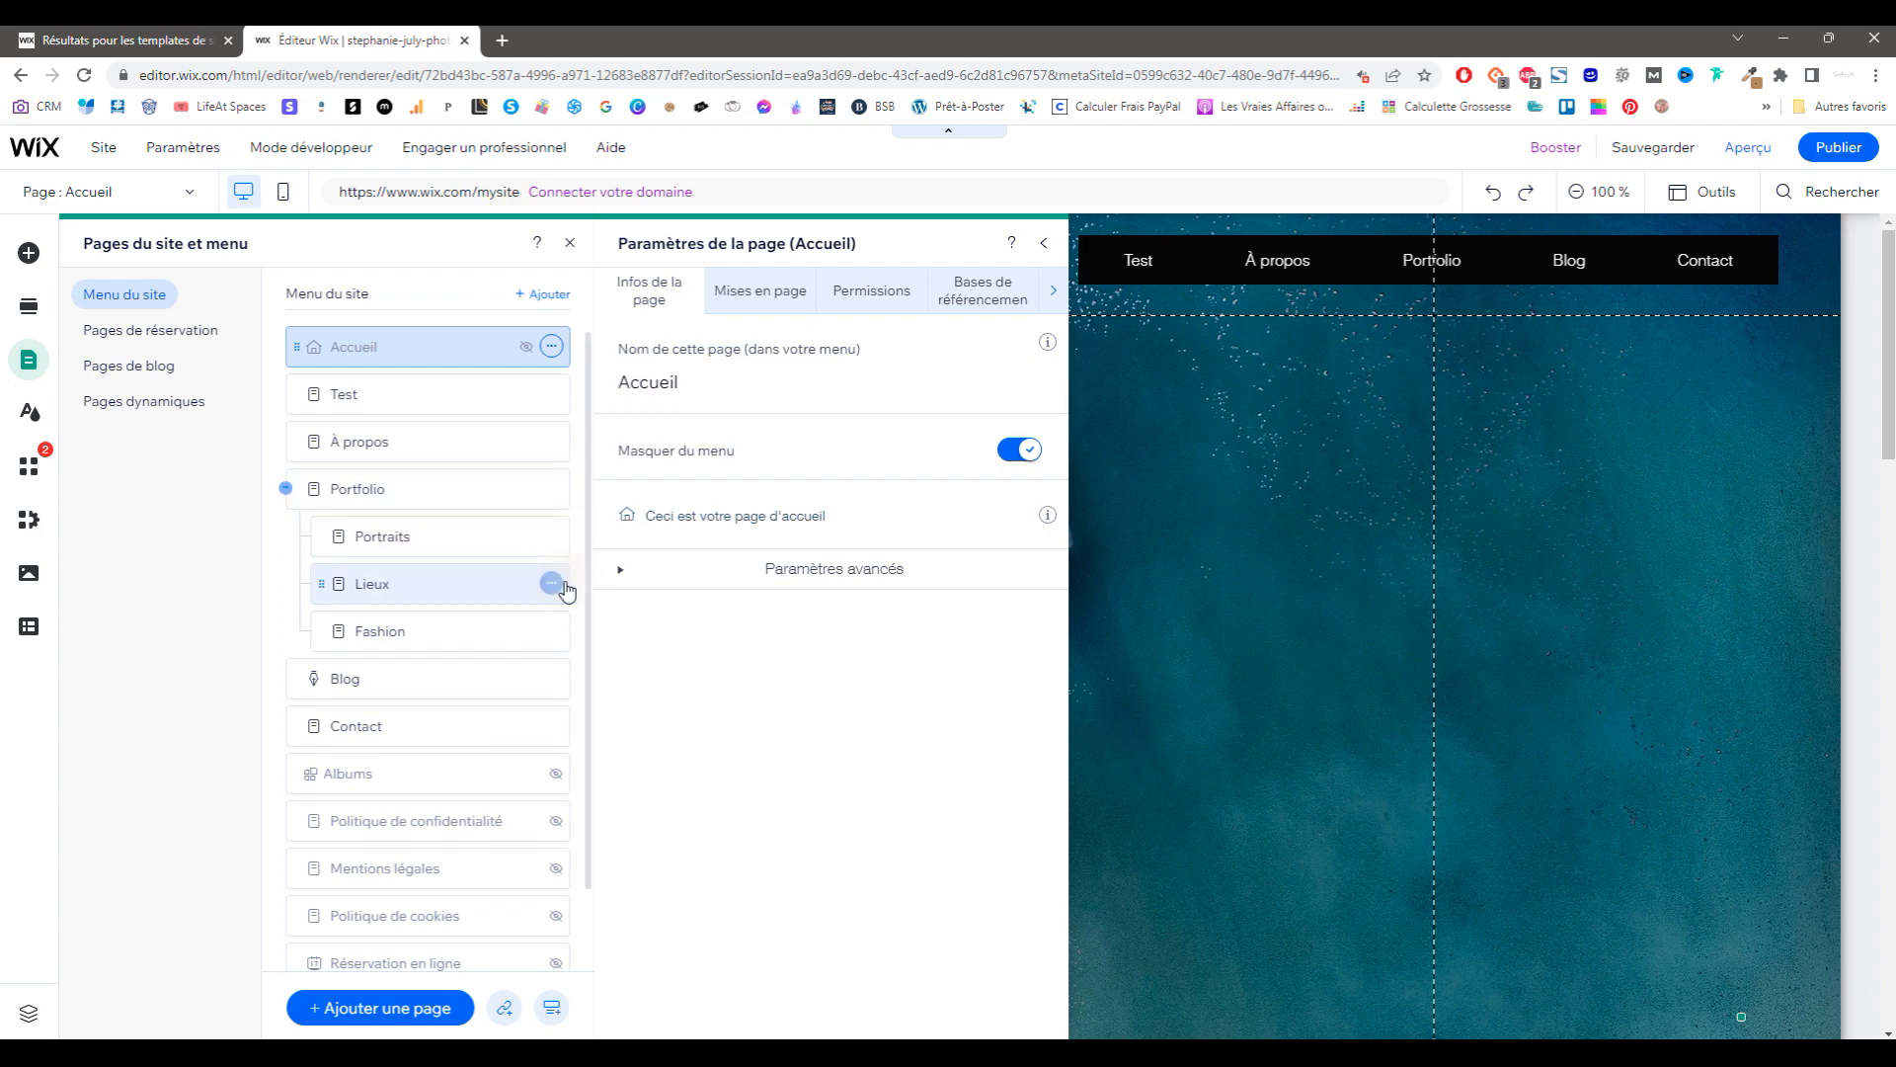
pyautogui.click(809, 570)
# Step: Review the Mises en page and Permissions tabs of Accueil's settings
pyautogui.click(761, 294)
pyautogui.click(872, 290)
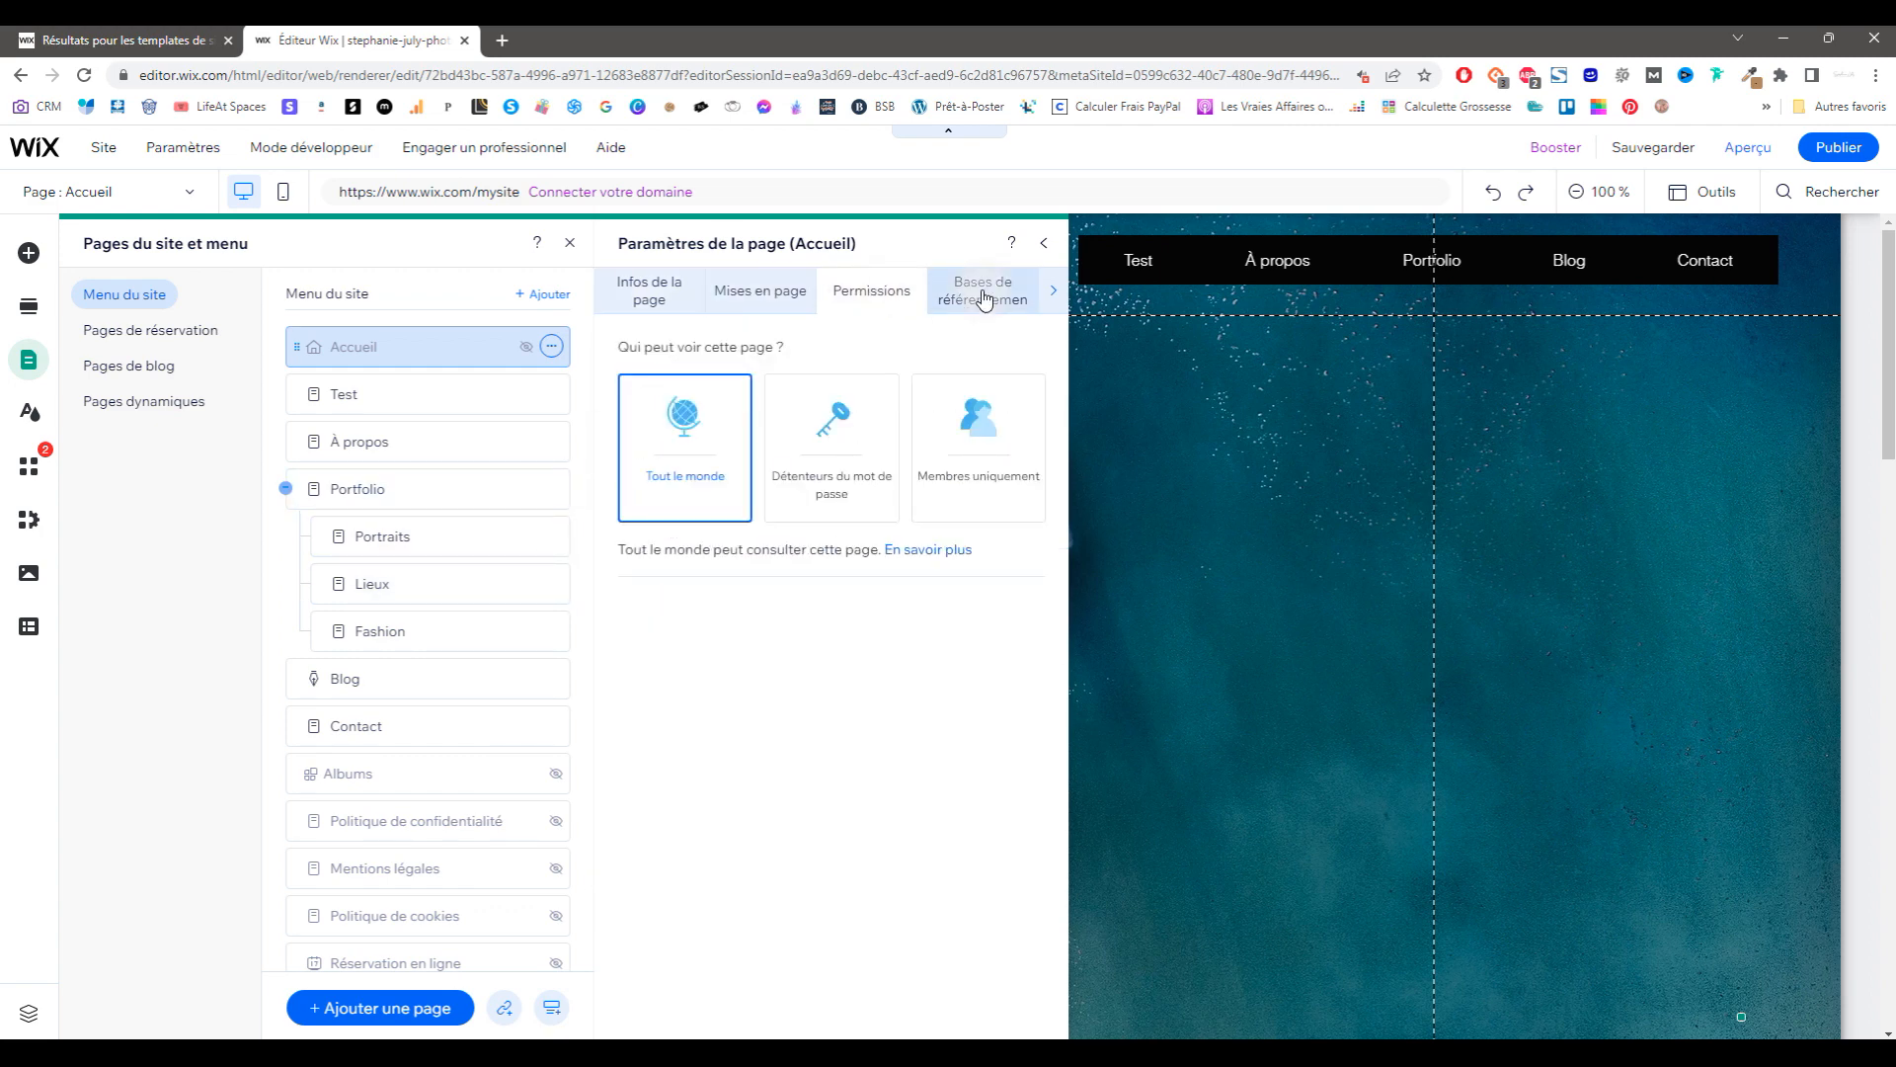
pyautogui.click(766, 298)
pyautogui.click(894, 288)
pyautogui.click(1048, 299)
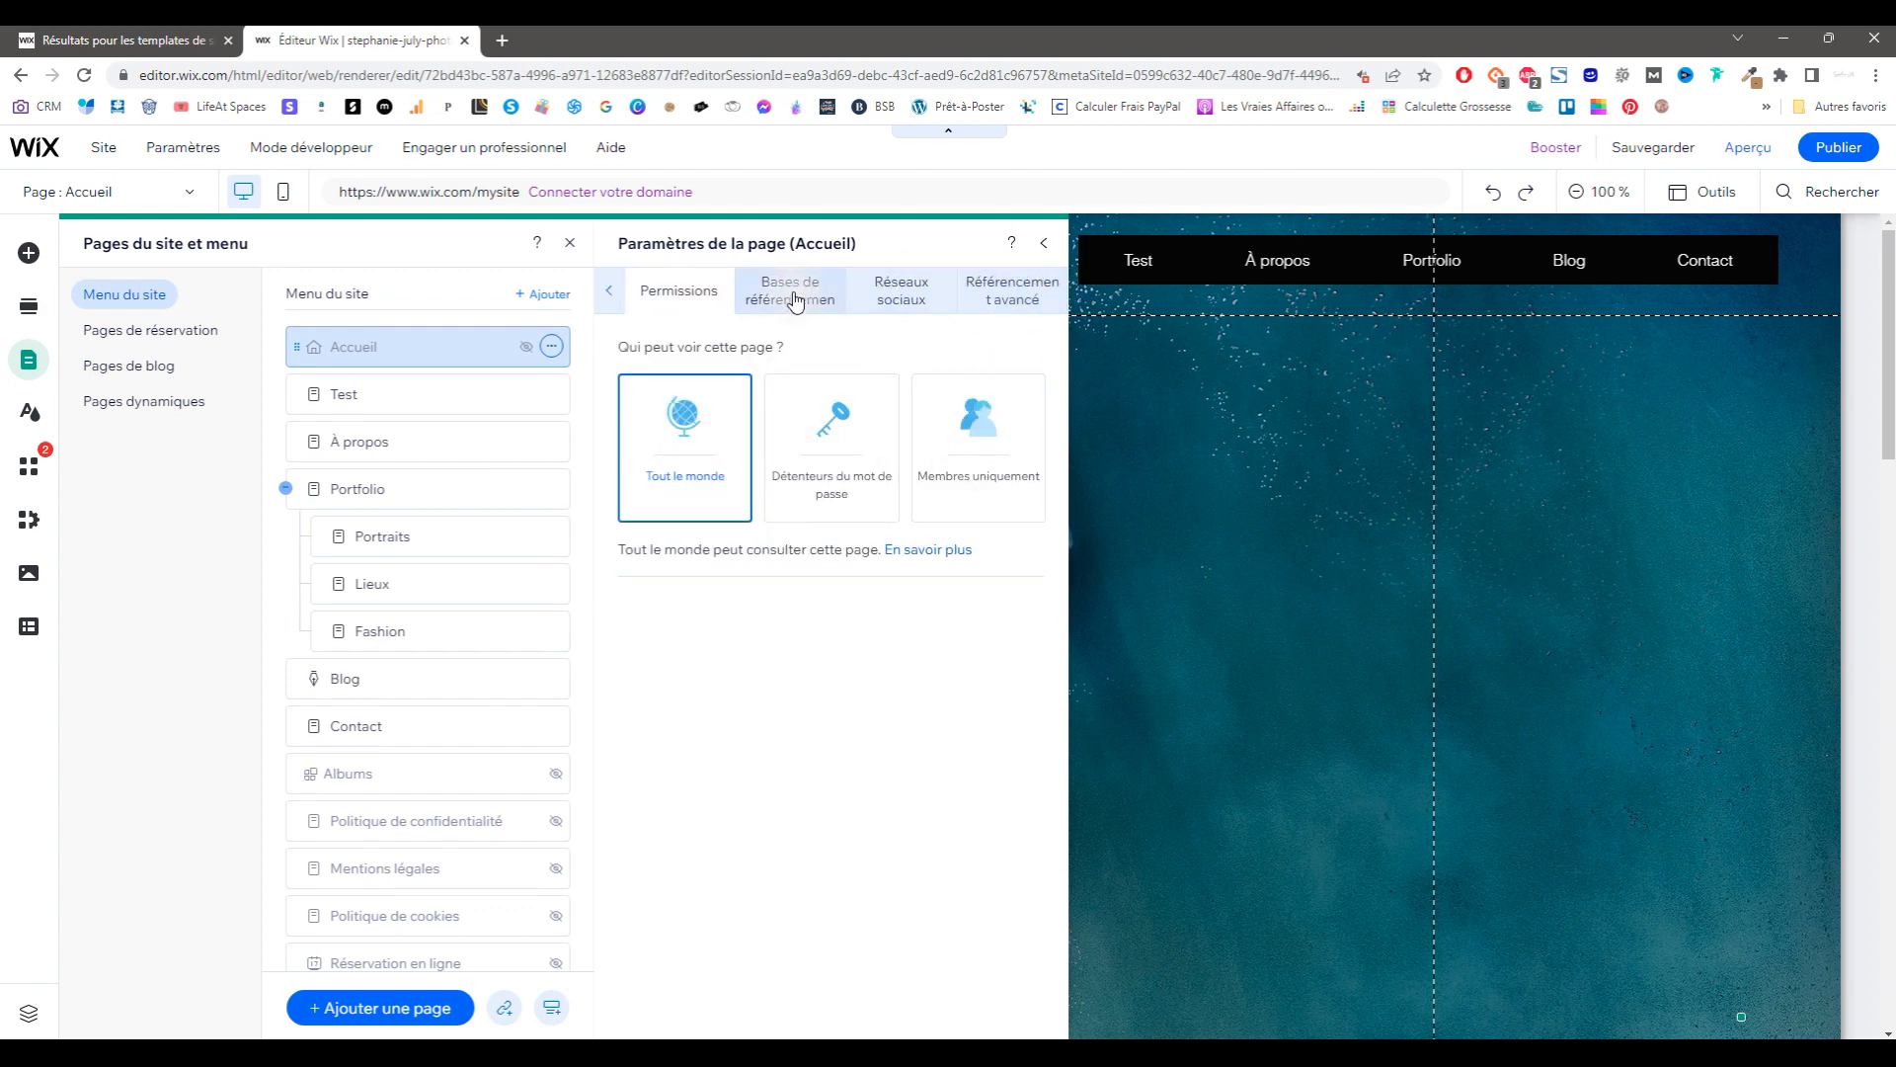
# Step: Review Accueil's SEO, Réseaux sociaux and Référencement avancé tabs
pyautogui.click(792, 292)
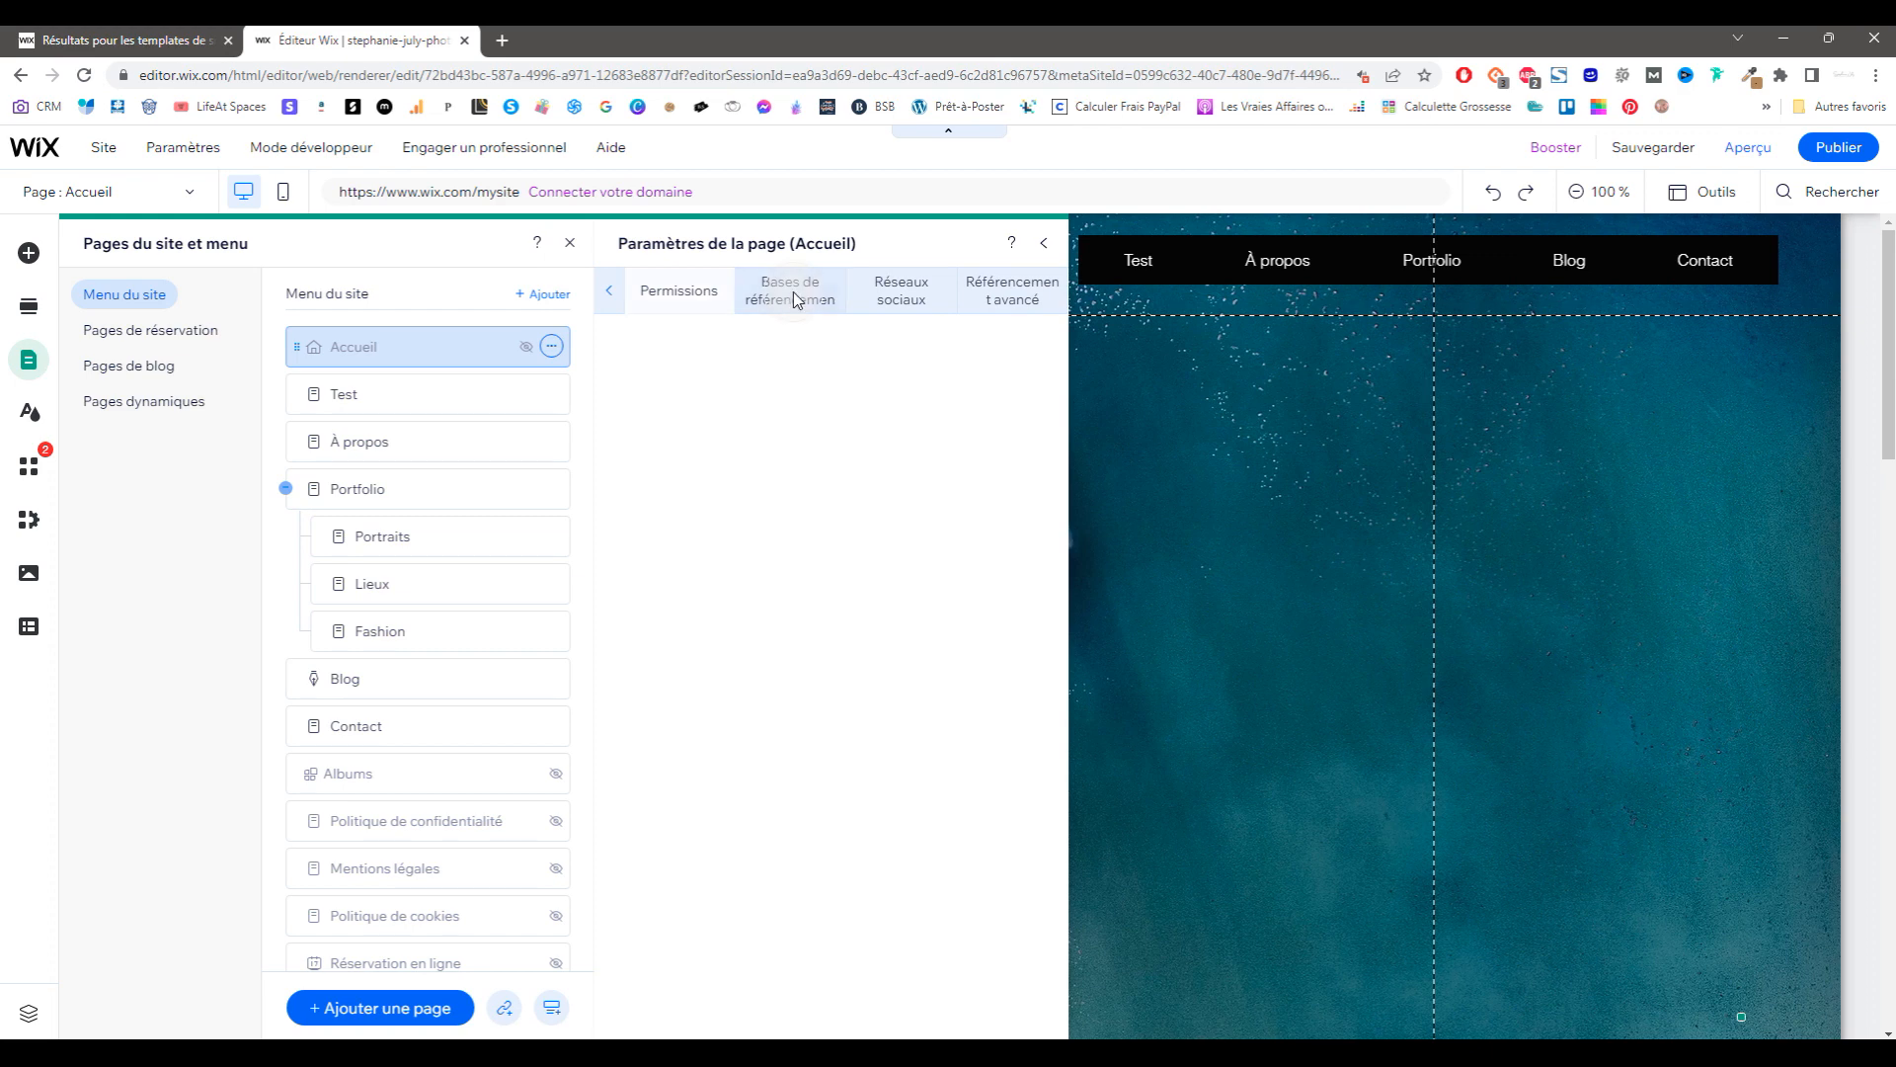
pyautogui.click(895, 293)
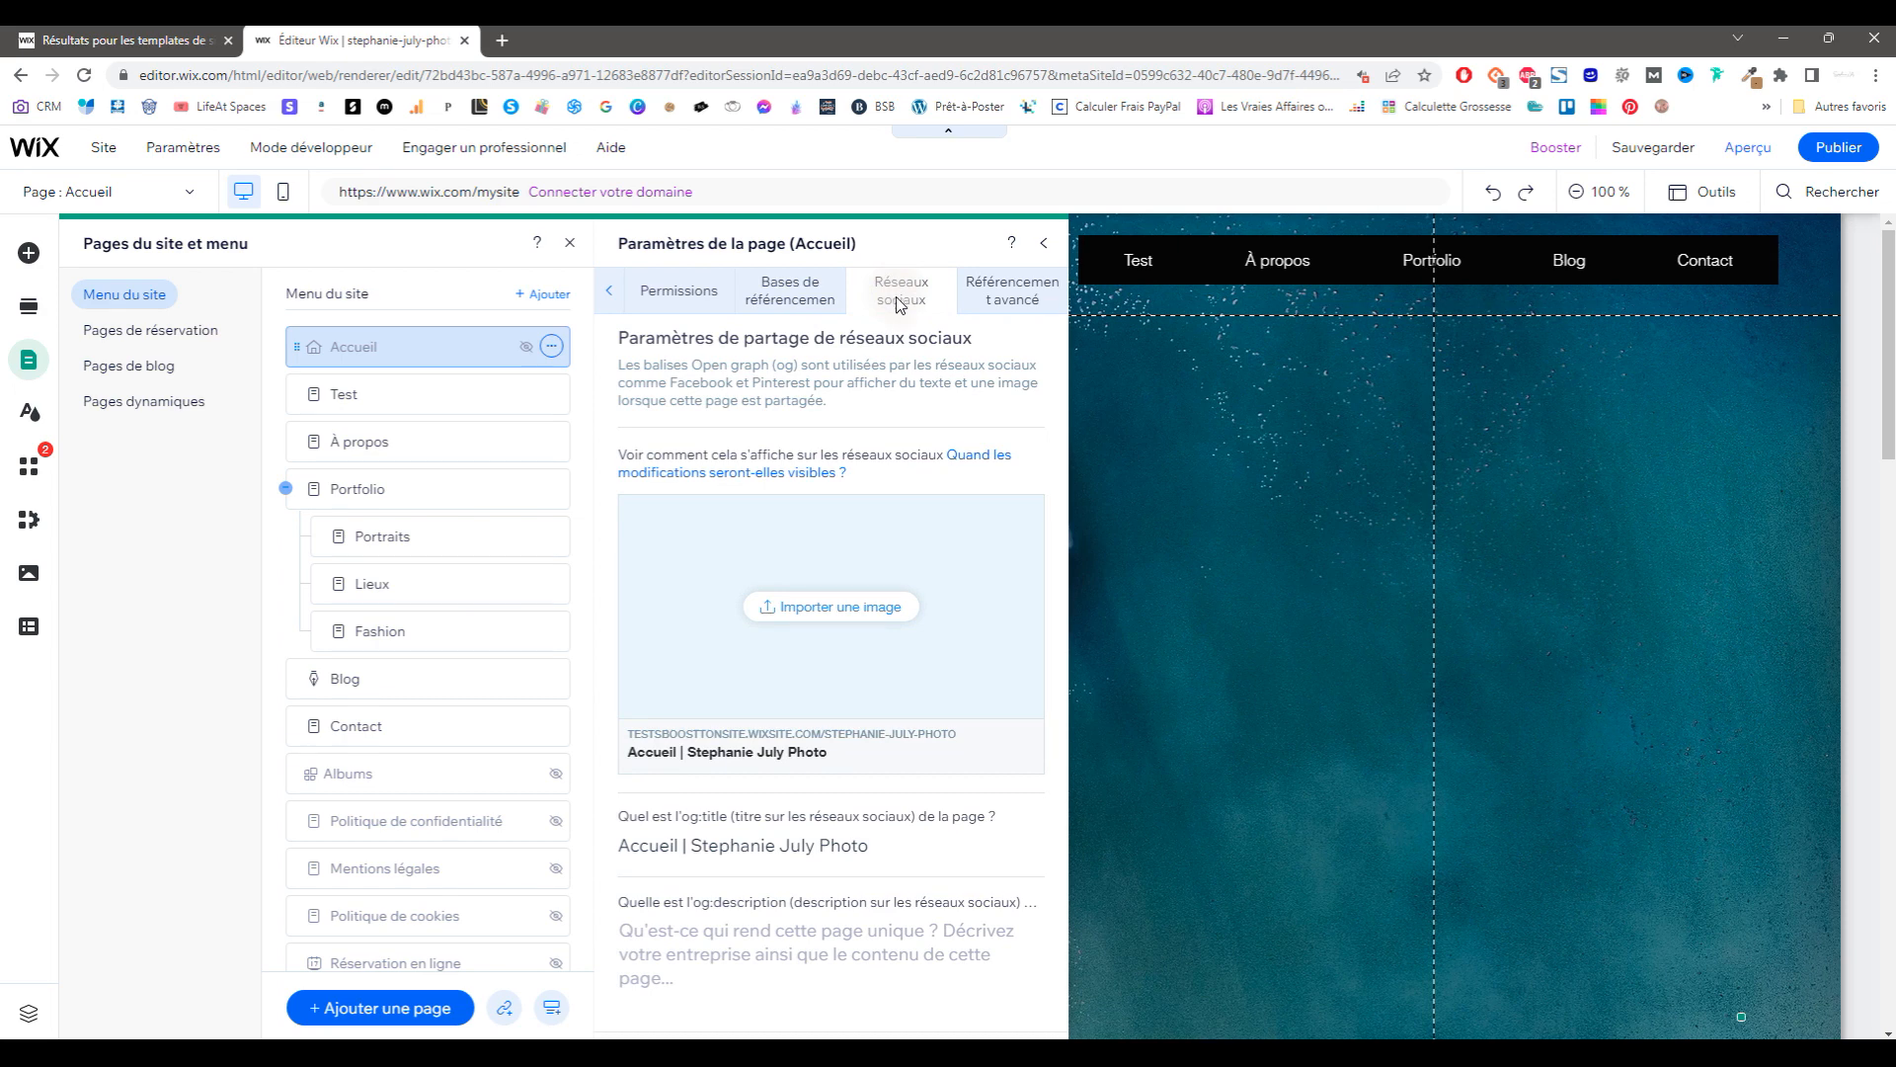
pyautogui.click(858, 617)
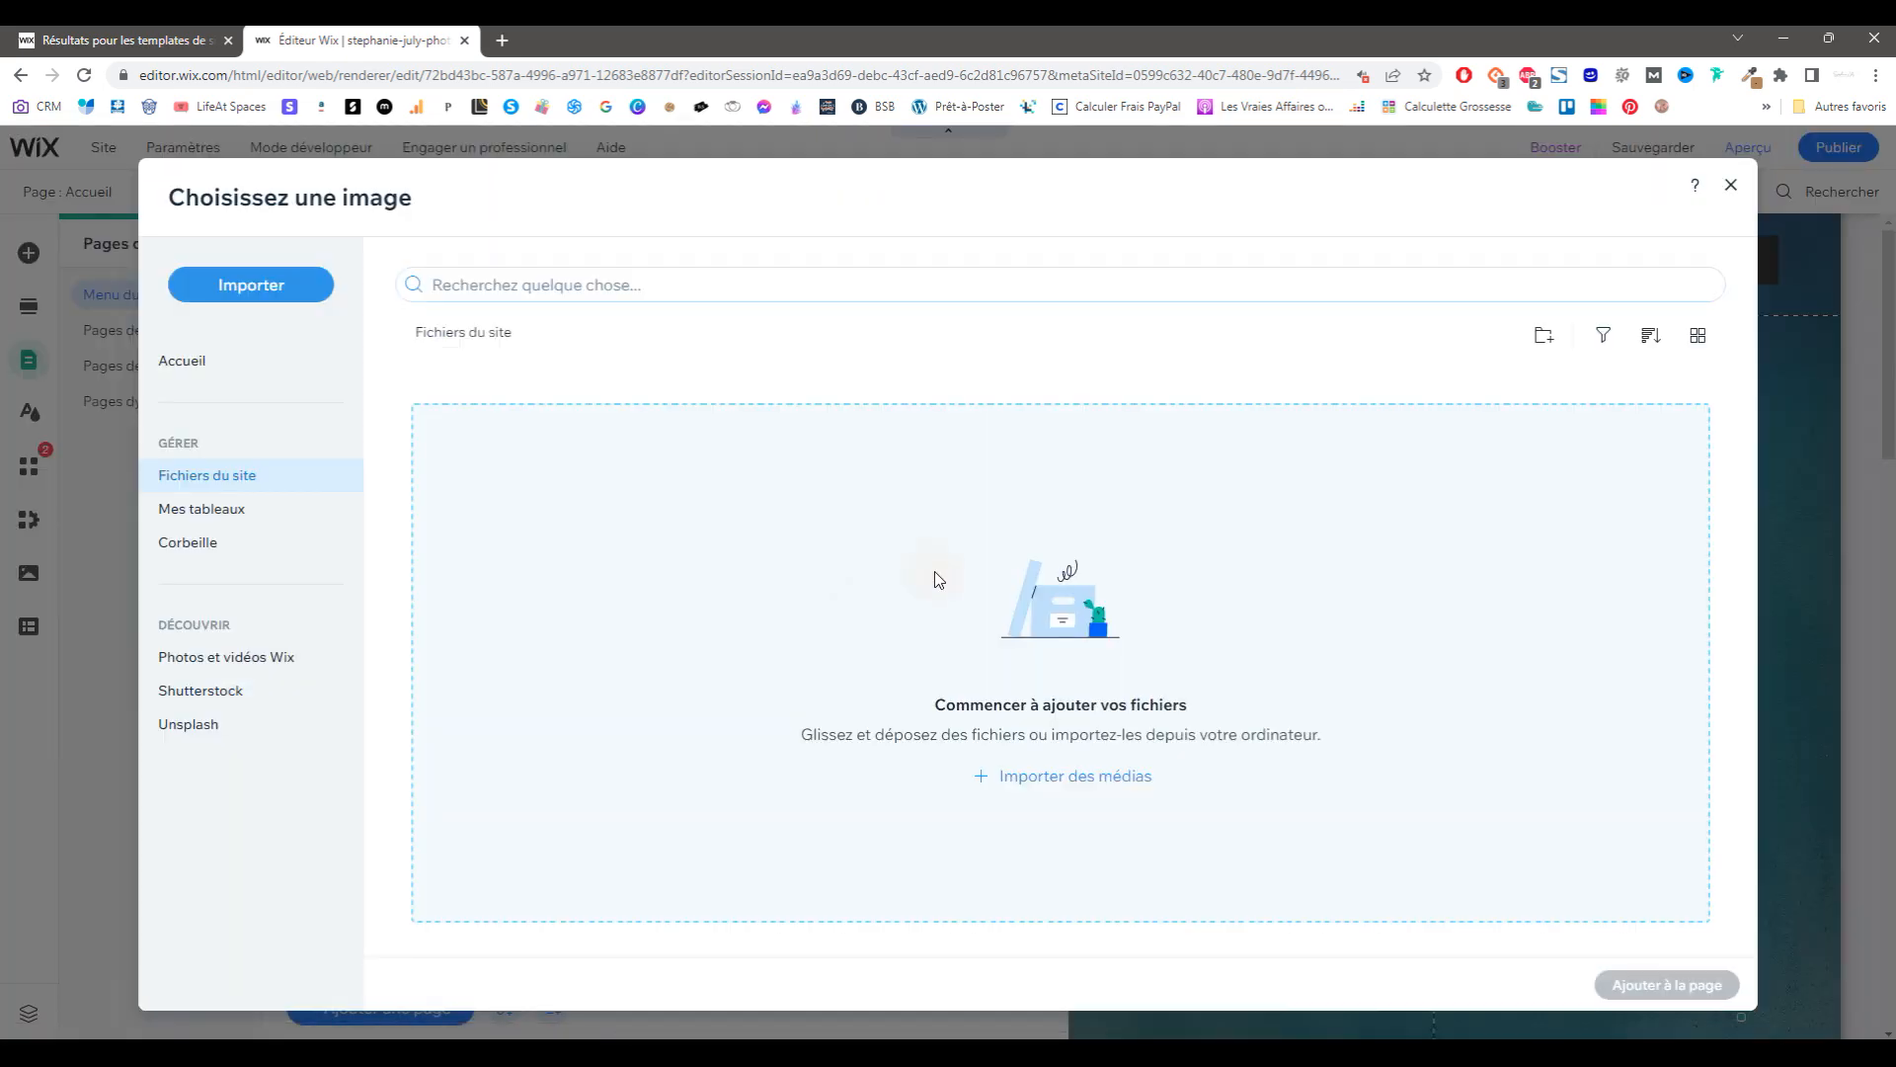
pyautogui.click(1734, 184)
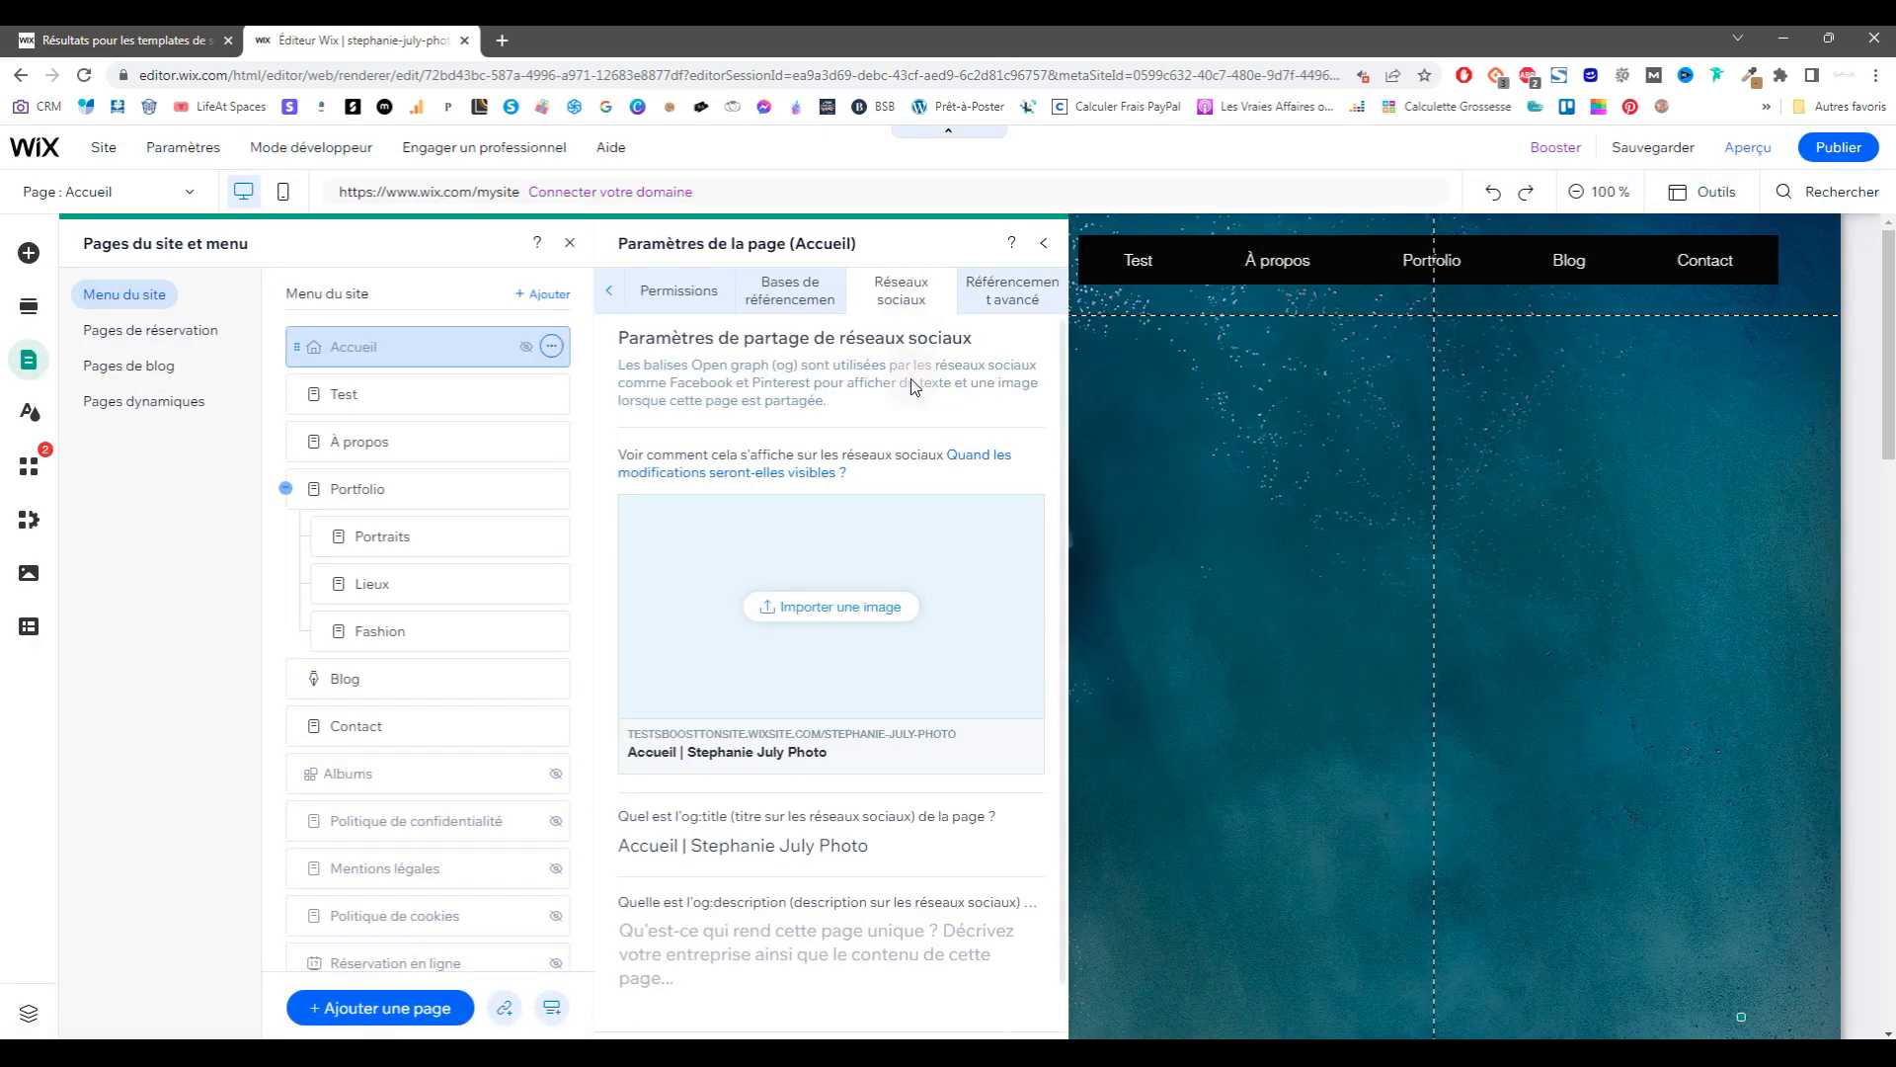
pyautogui.click(1014, 296)
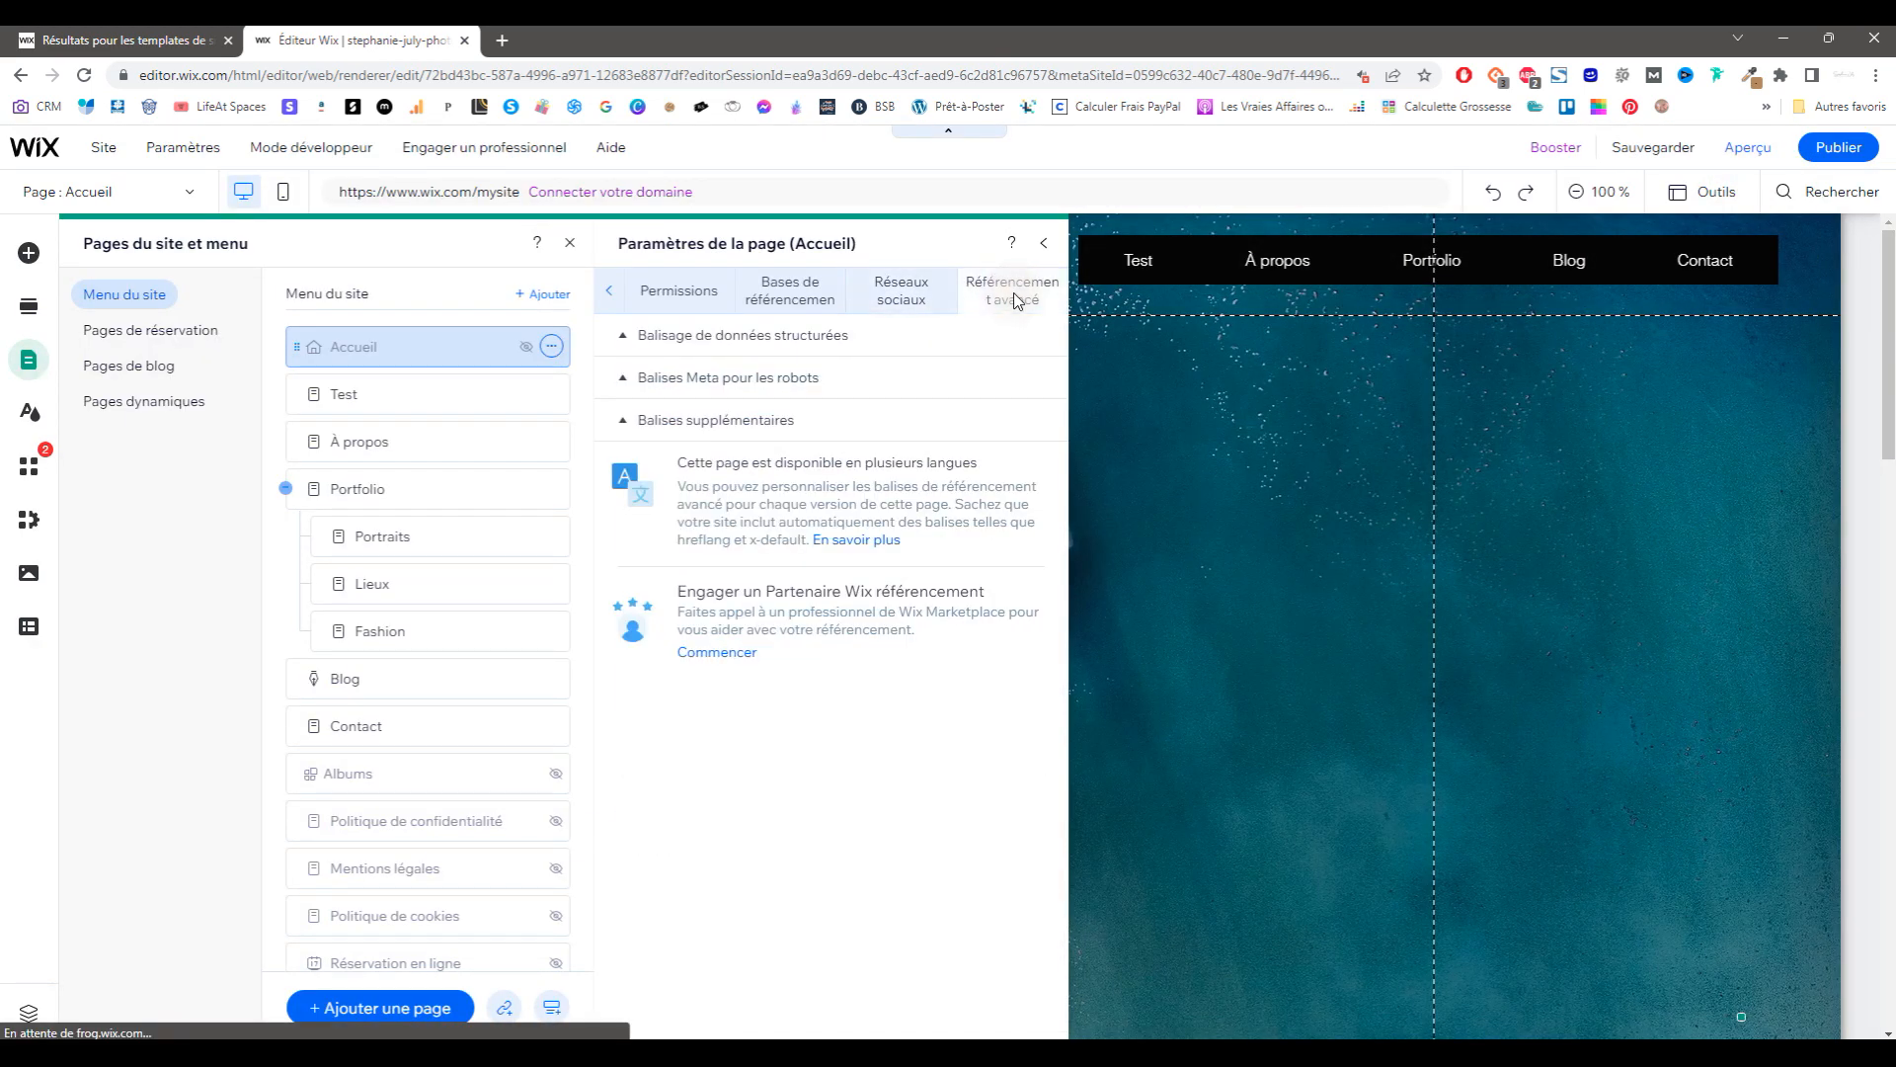
pyautogui.click(796, 336)
pyautogui.click(796, 336)
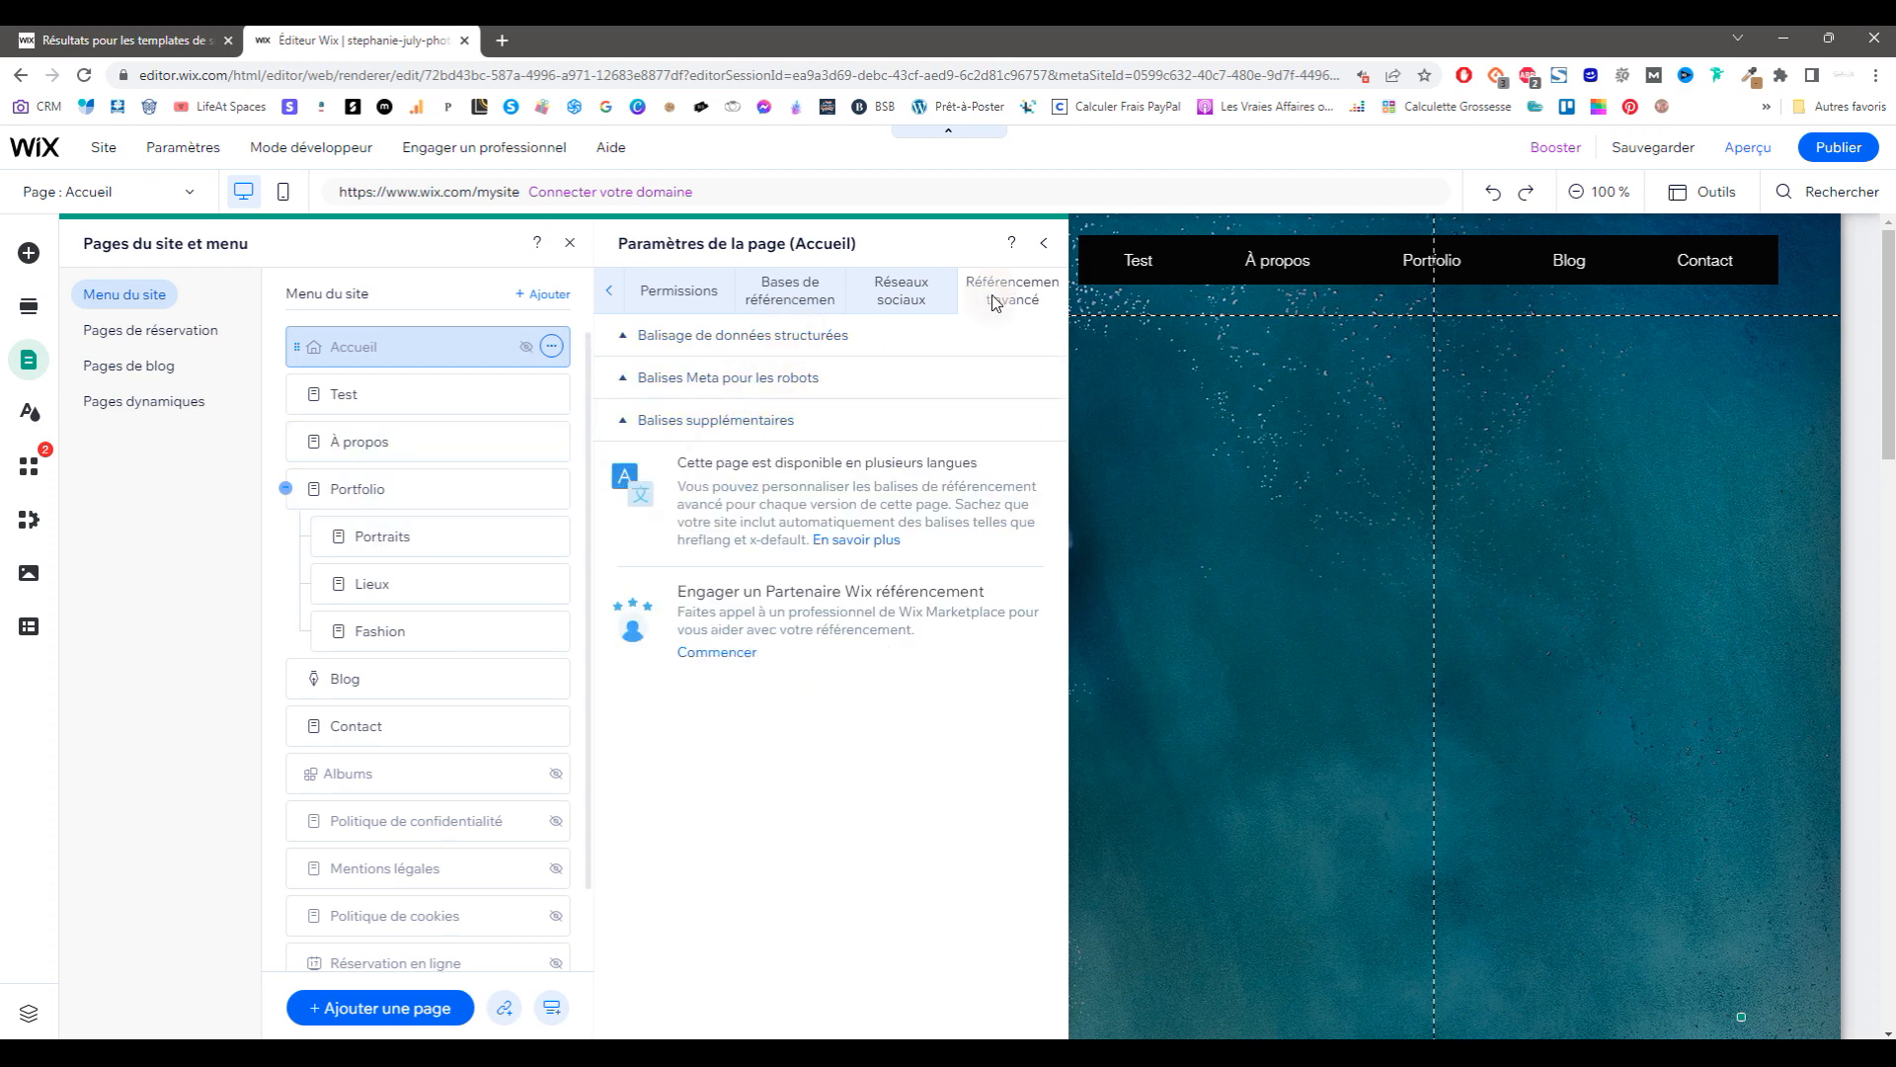
pyautogui.click(551, 393)
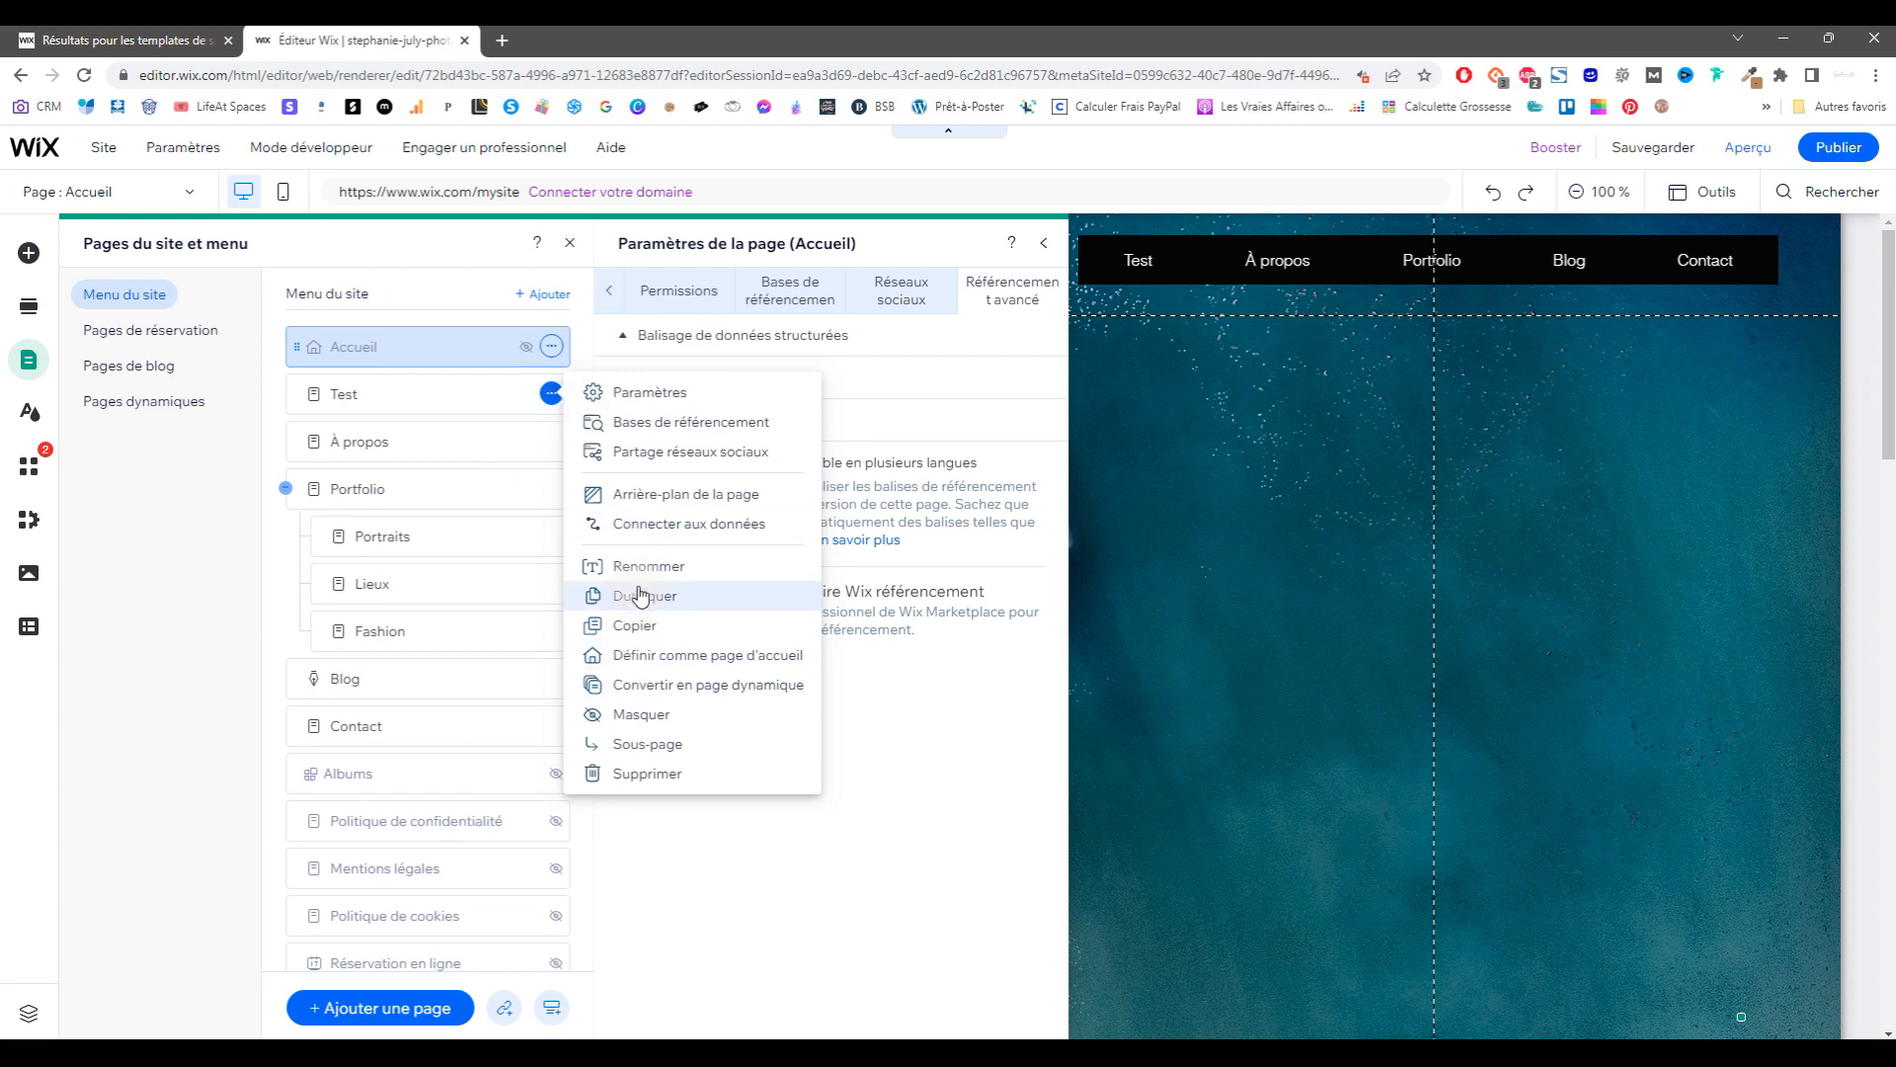
# Step: Close the page panels, review the dashboard's Informations de l'entreprise fields, then close it
pyautogui.click(653, 832)
pyautogui.click(569, 247)
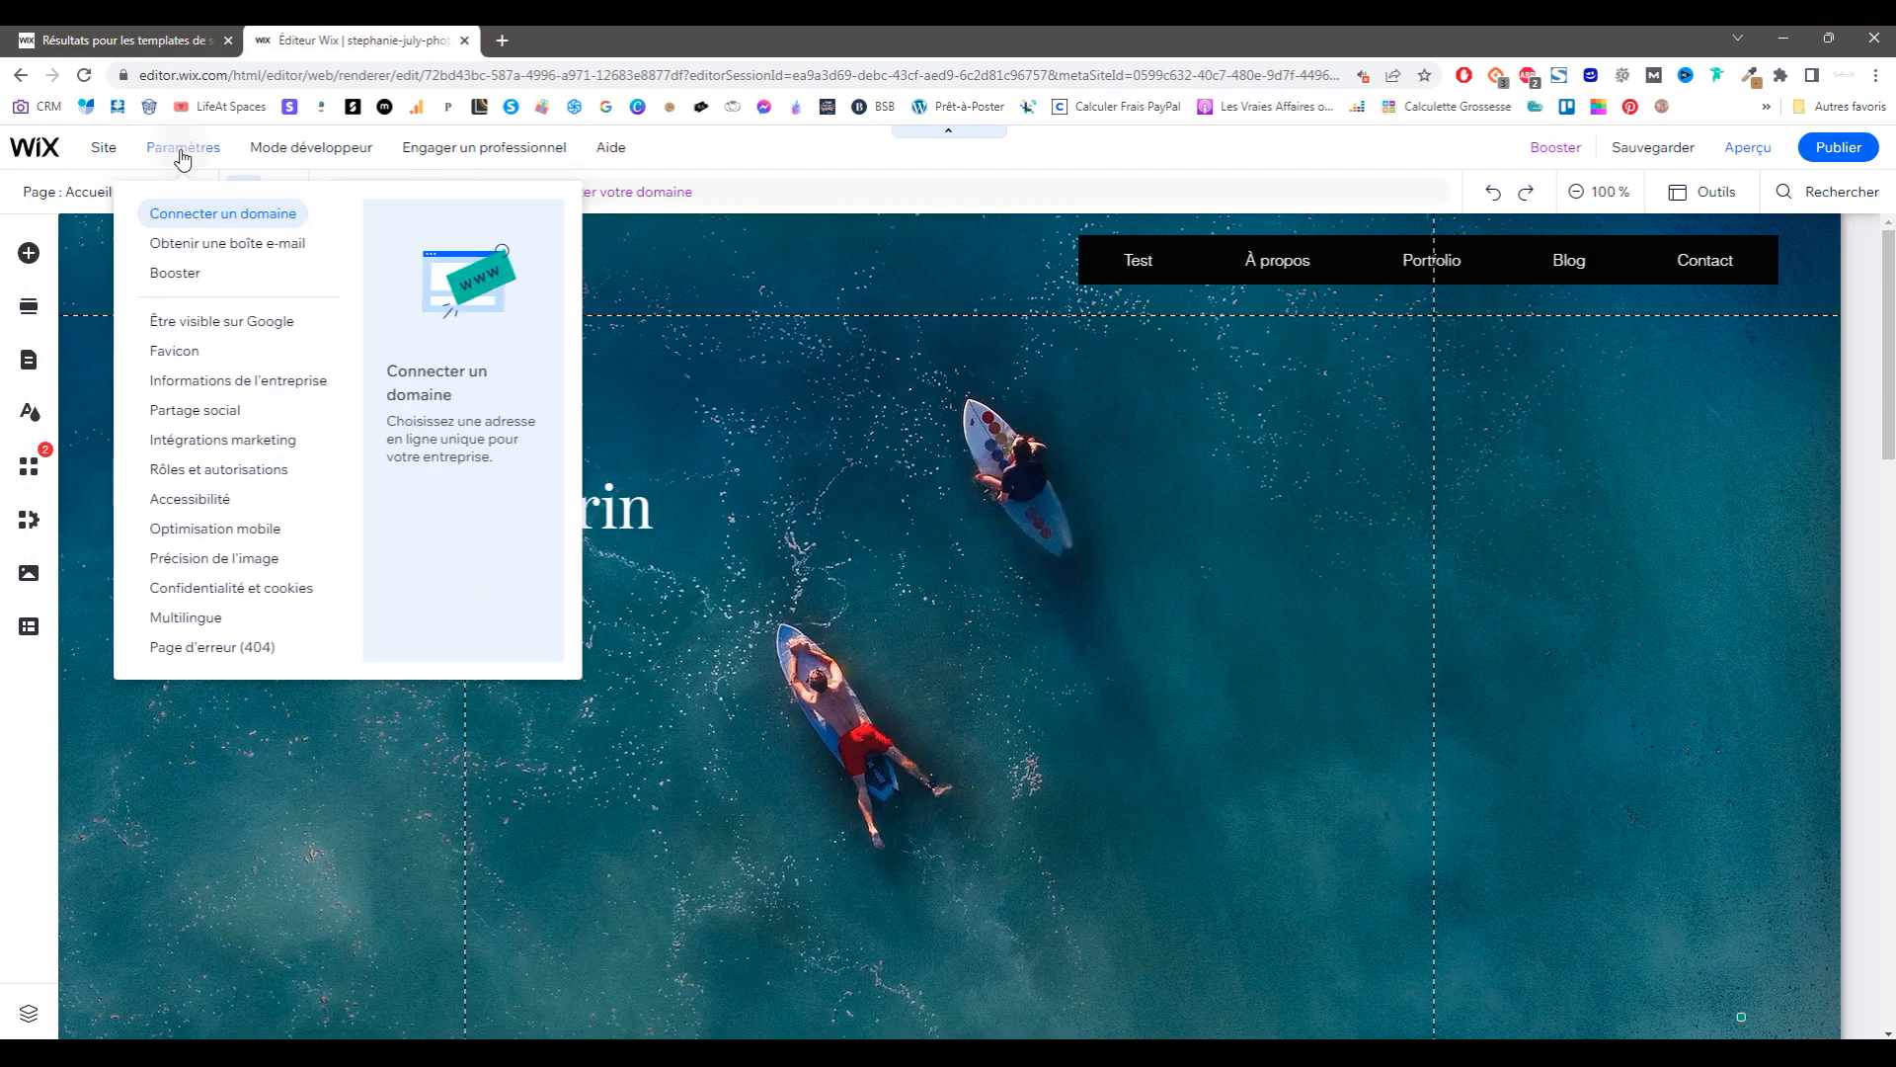
pyautogui.click(235, 392)
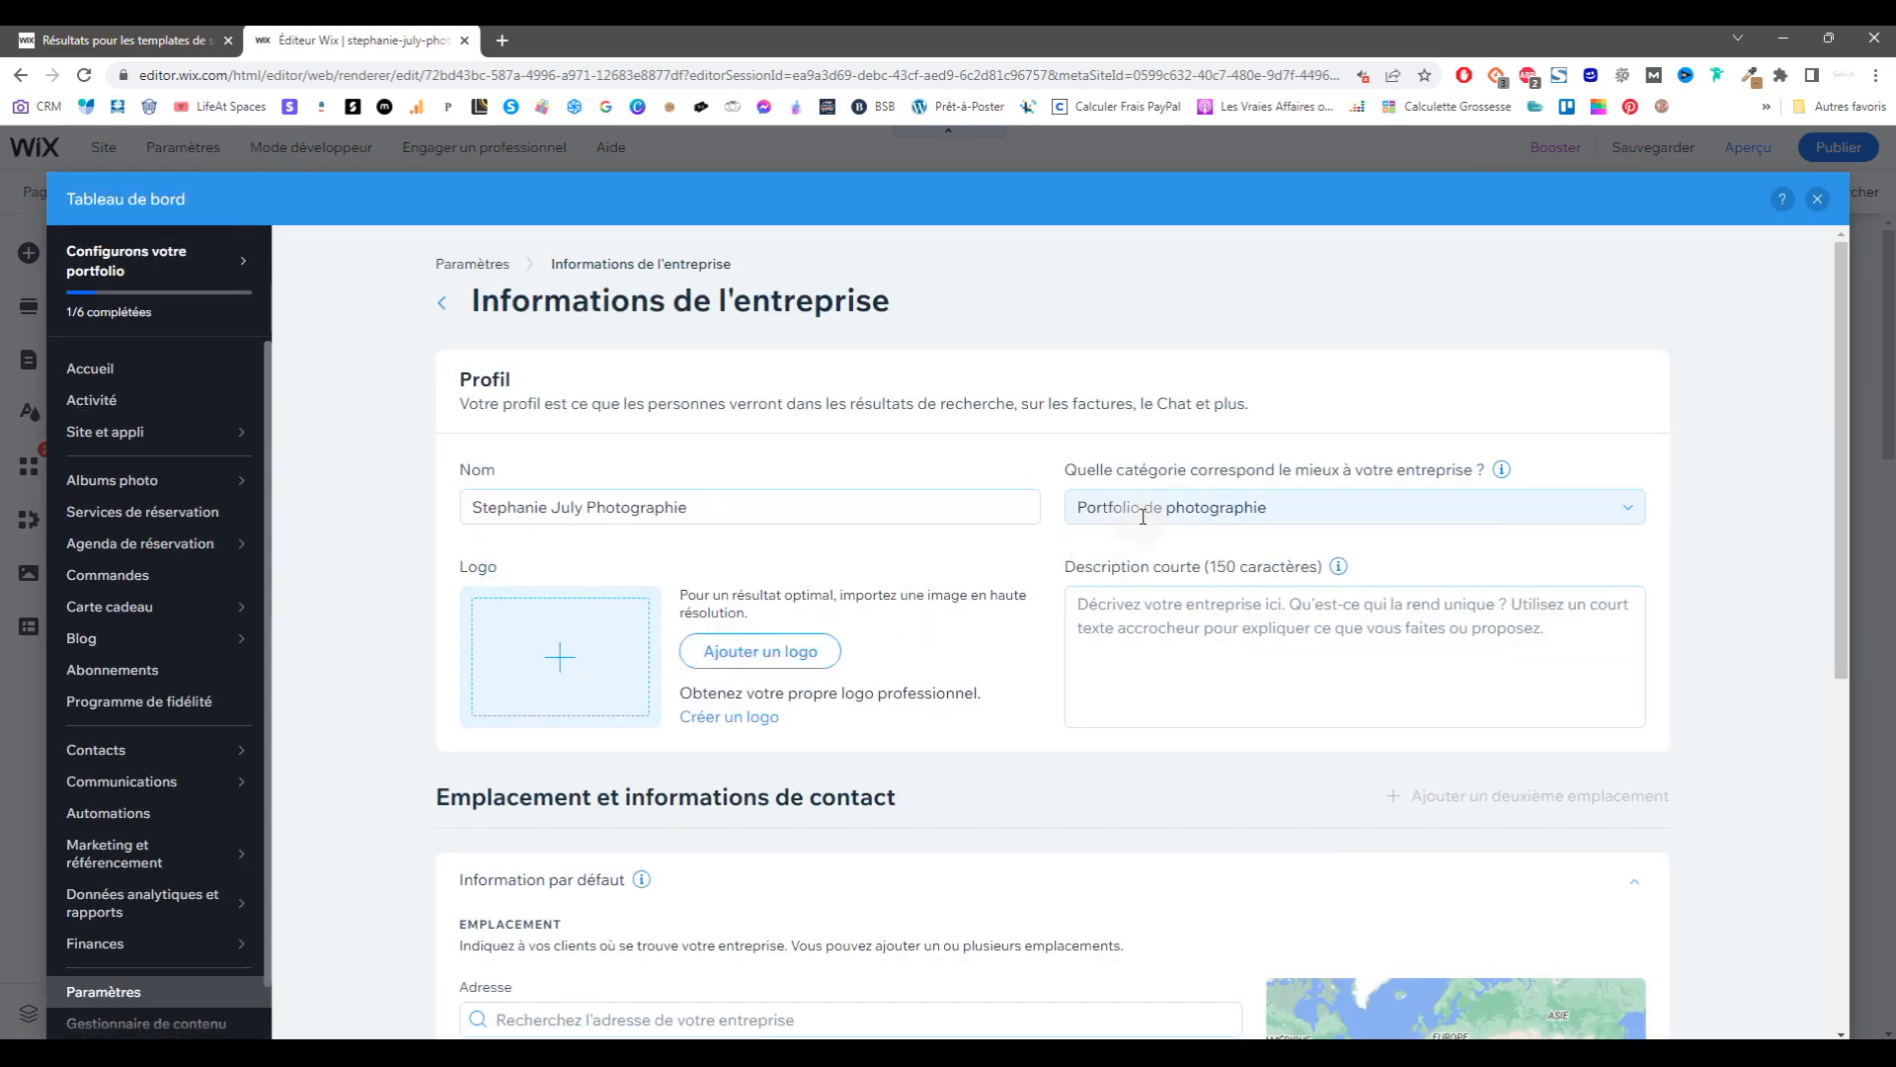
pyautogui.click(1162, 655)
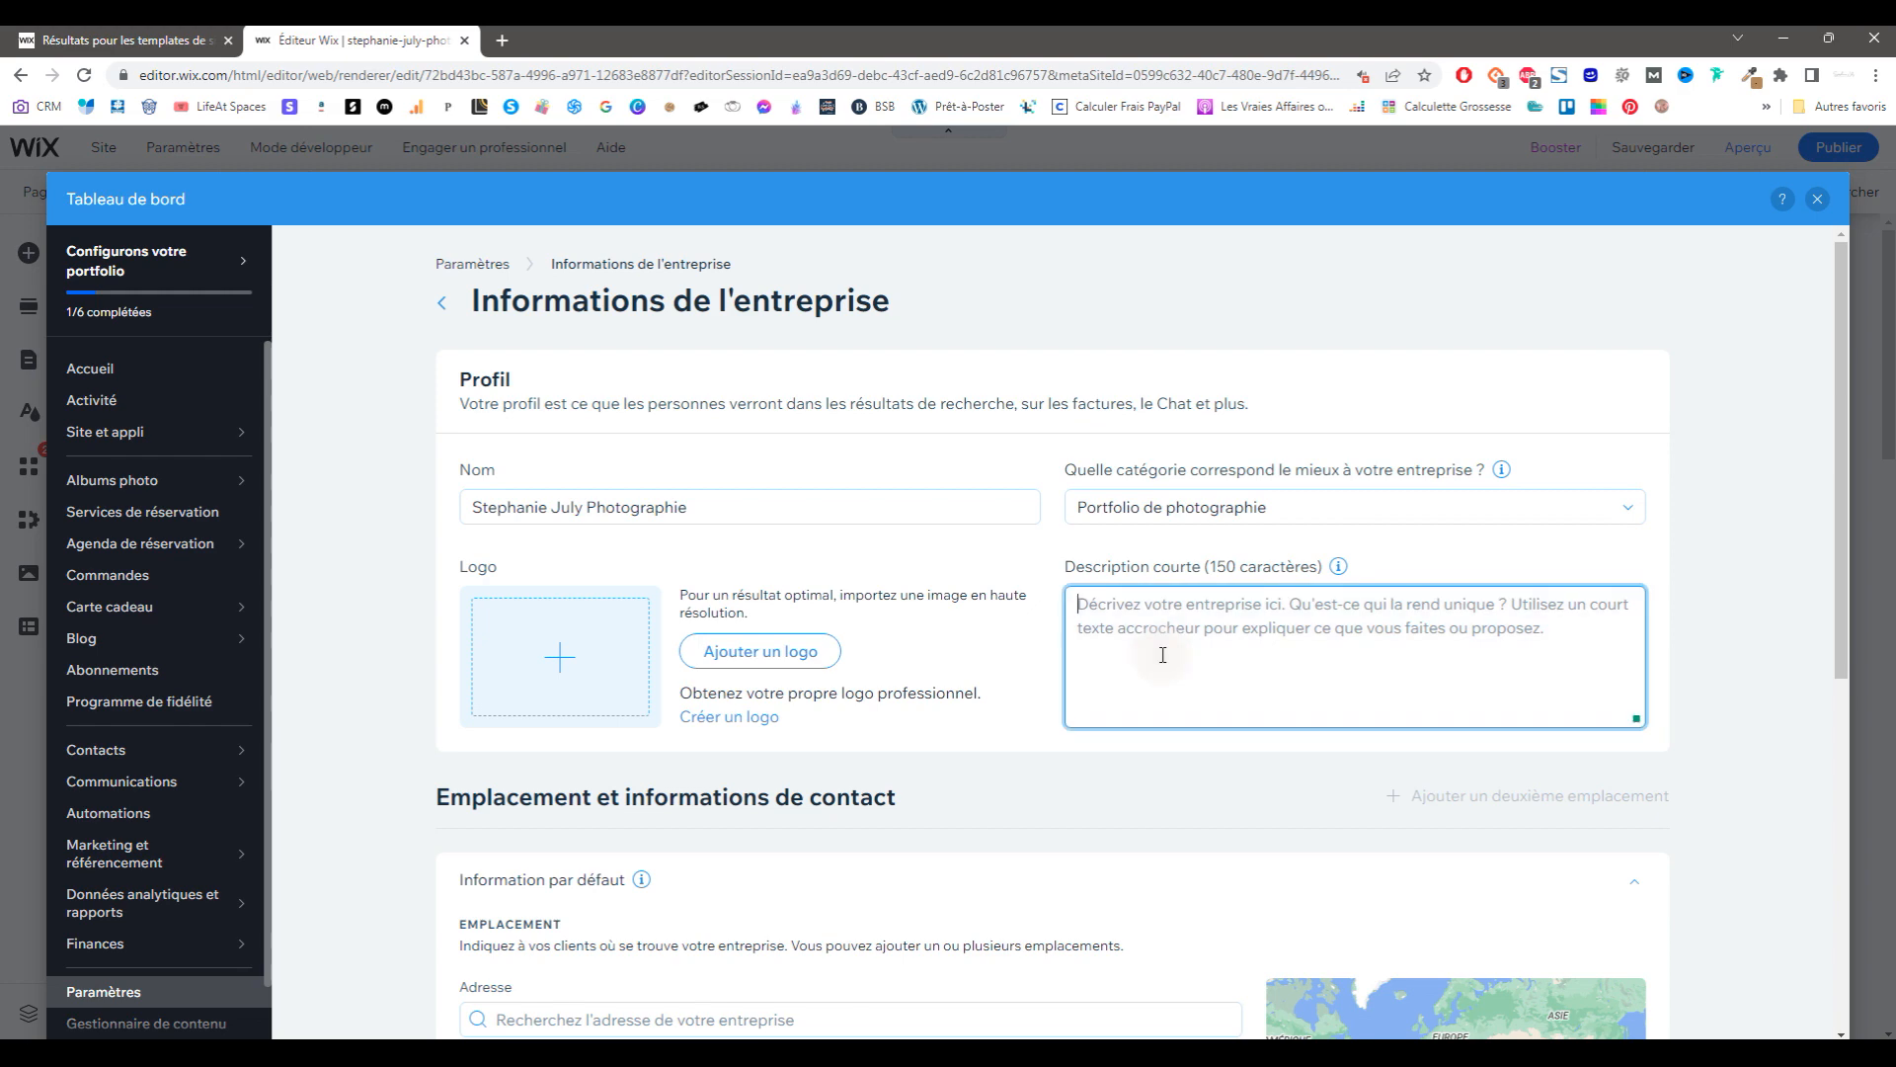
pyautogui.scroll(-6, 1162, 654)
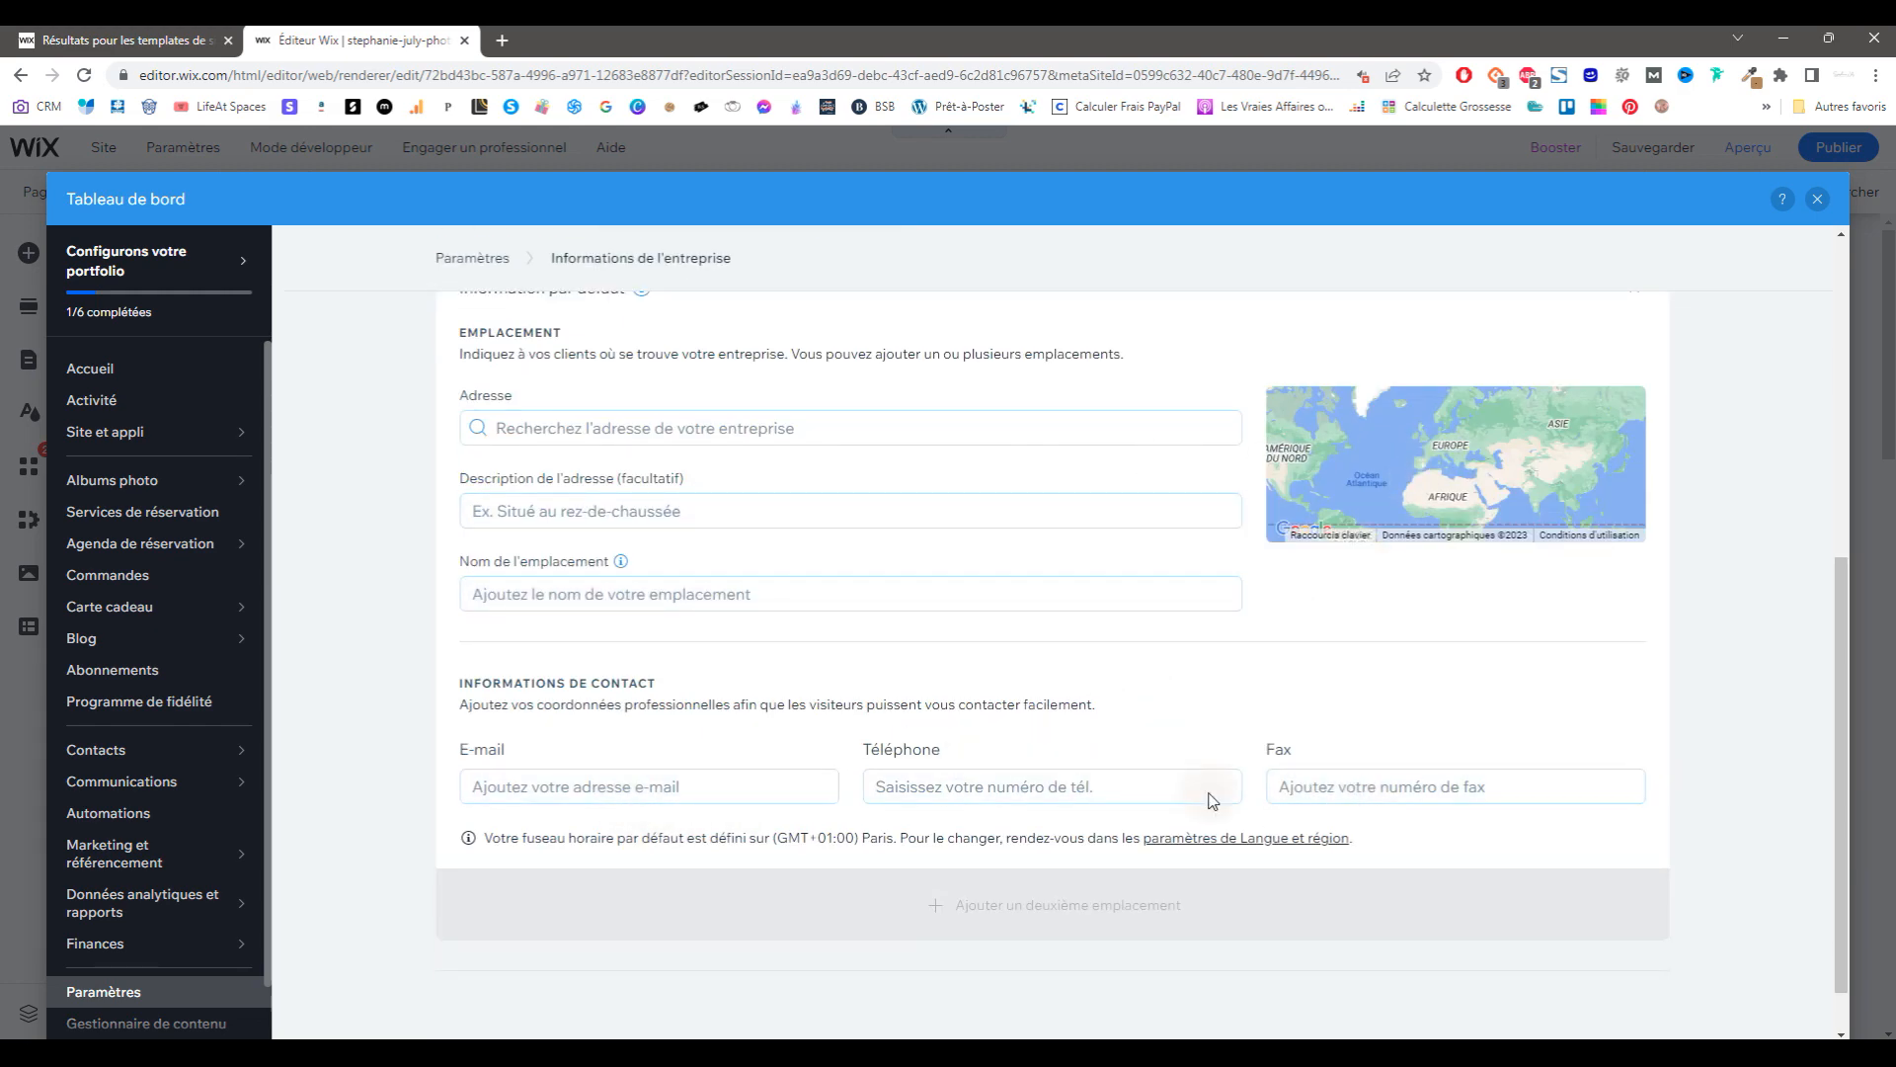
pyautogui.scroll(-2, 181, 420)
pyautogui.click(1817, 200)
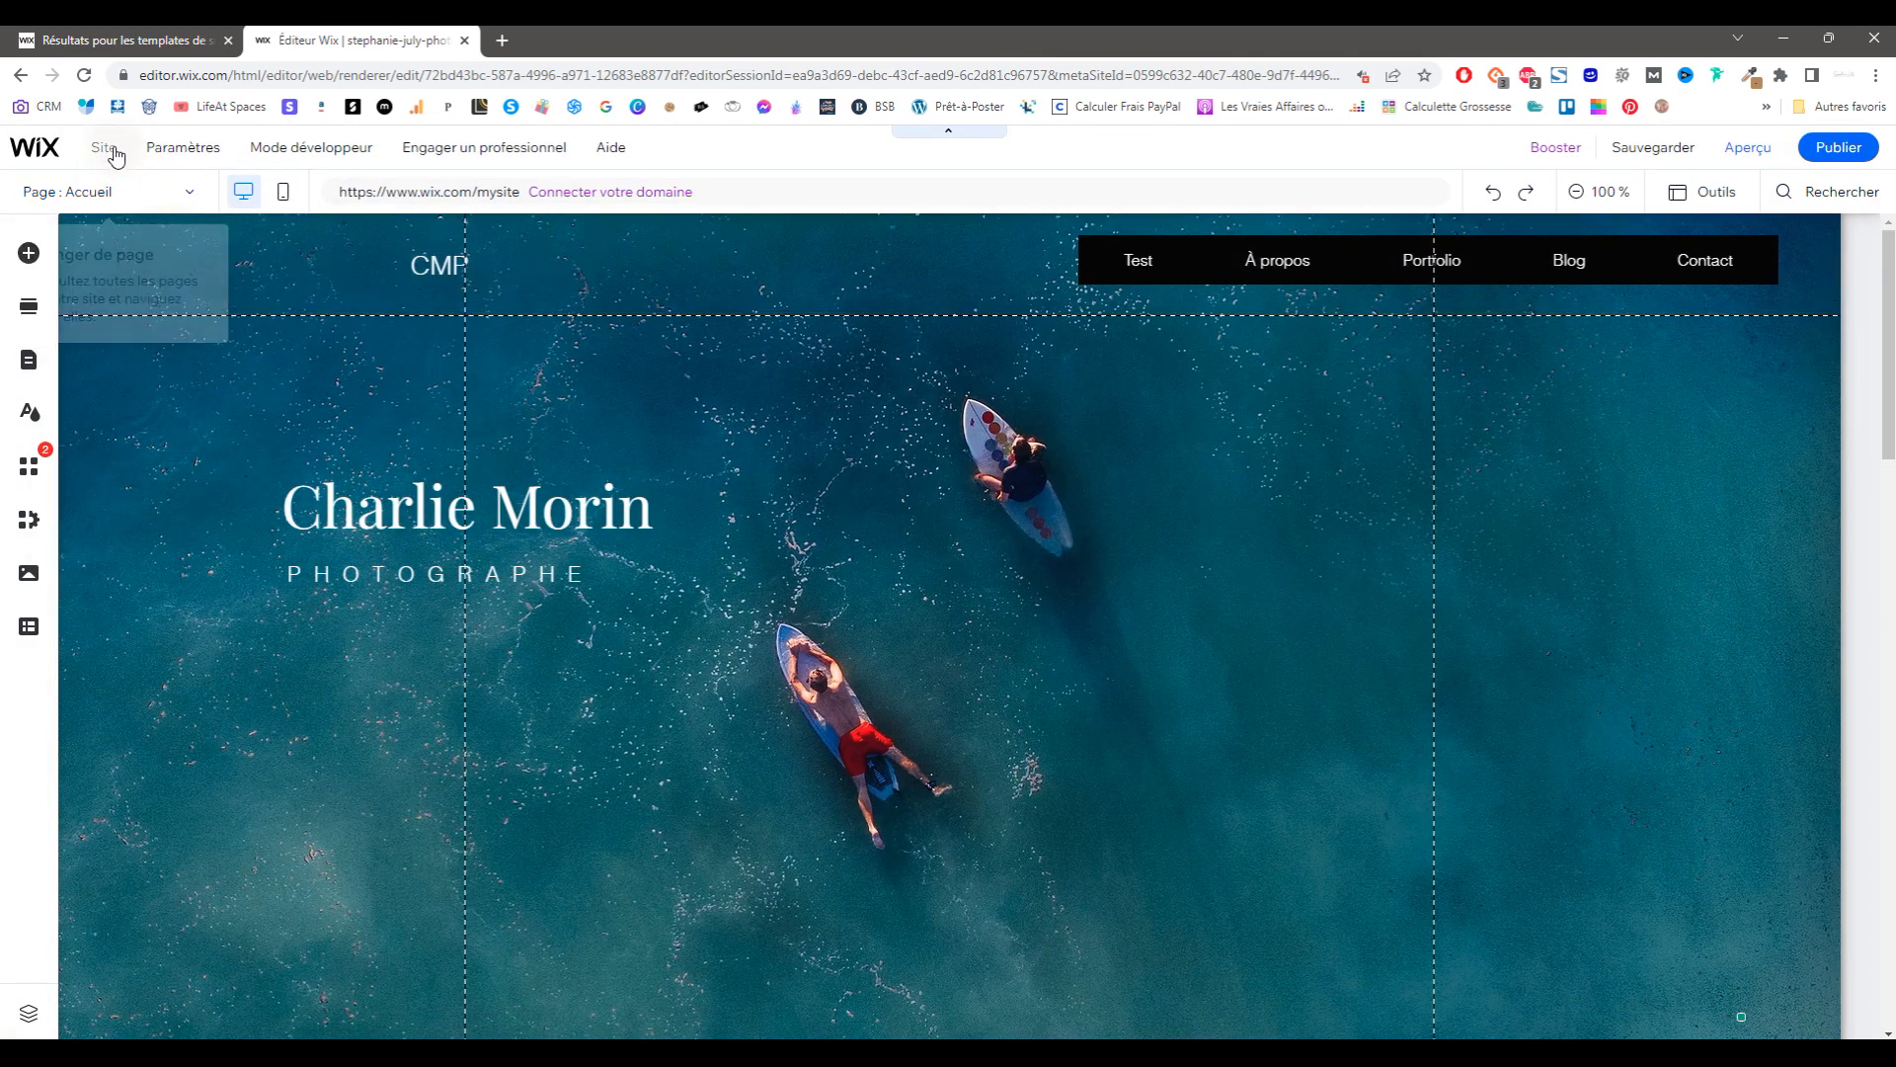
# Step: Save the site under its free Wix.com domain address
pyautogui.moveTo(108, 150)
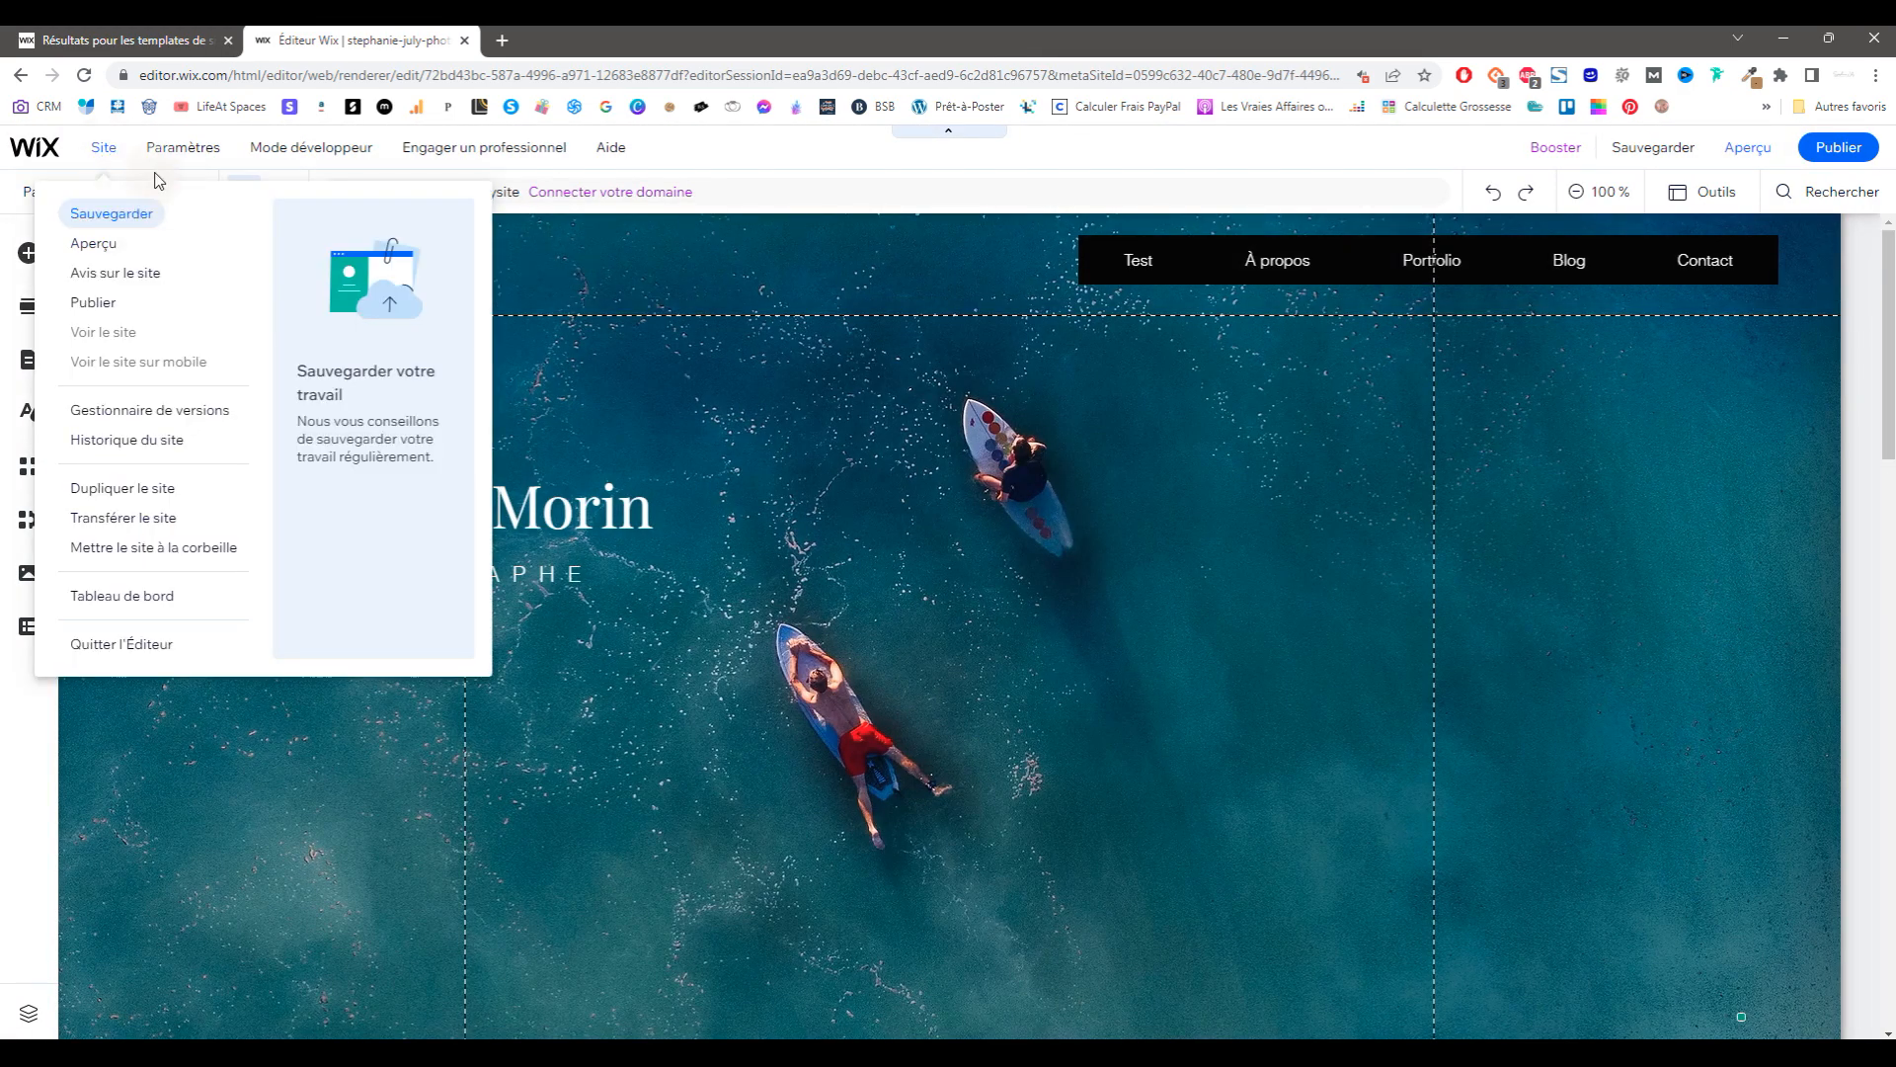
pyautogui.moveTo(183, 158)
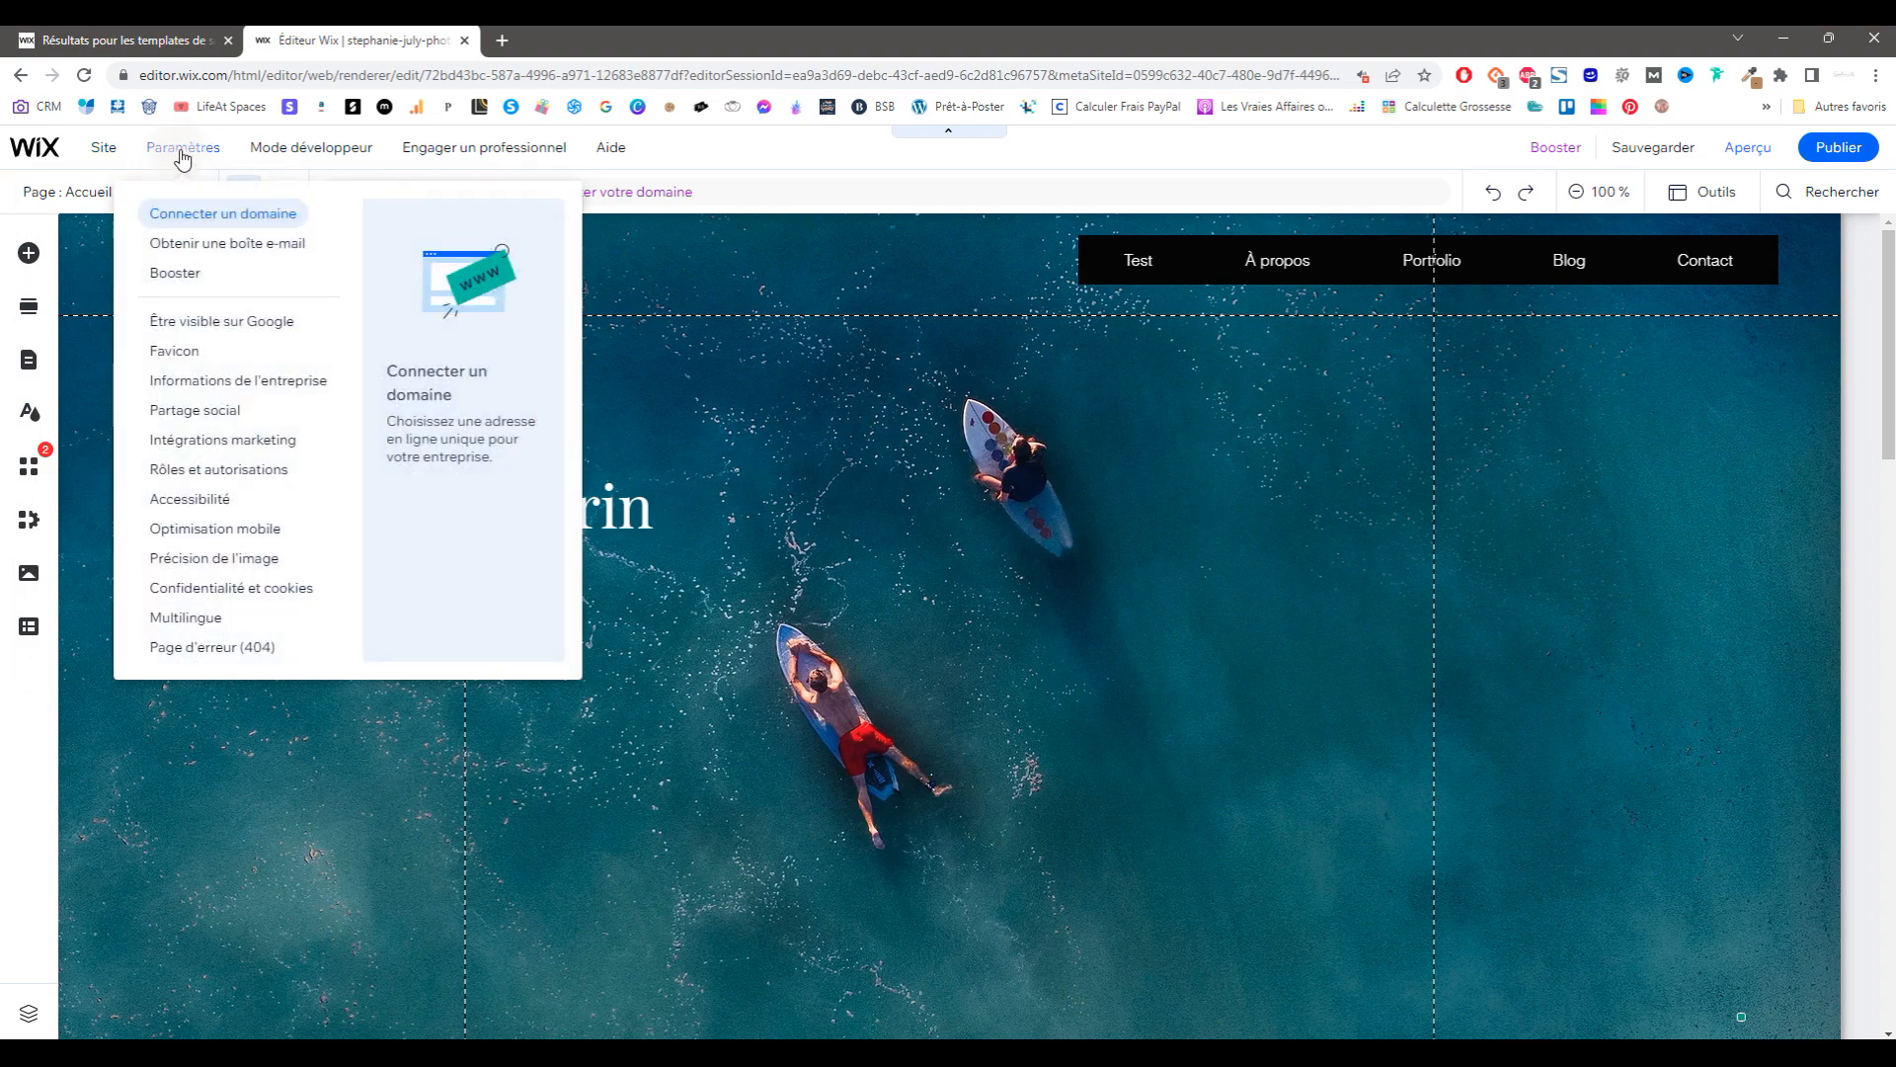
pyautogui.moveTo(1636, 155)
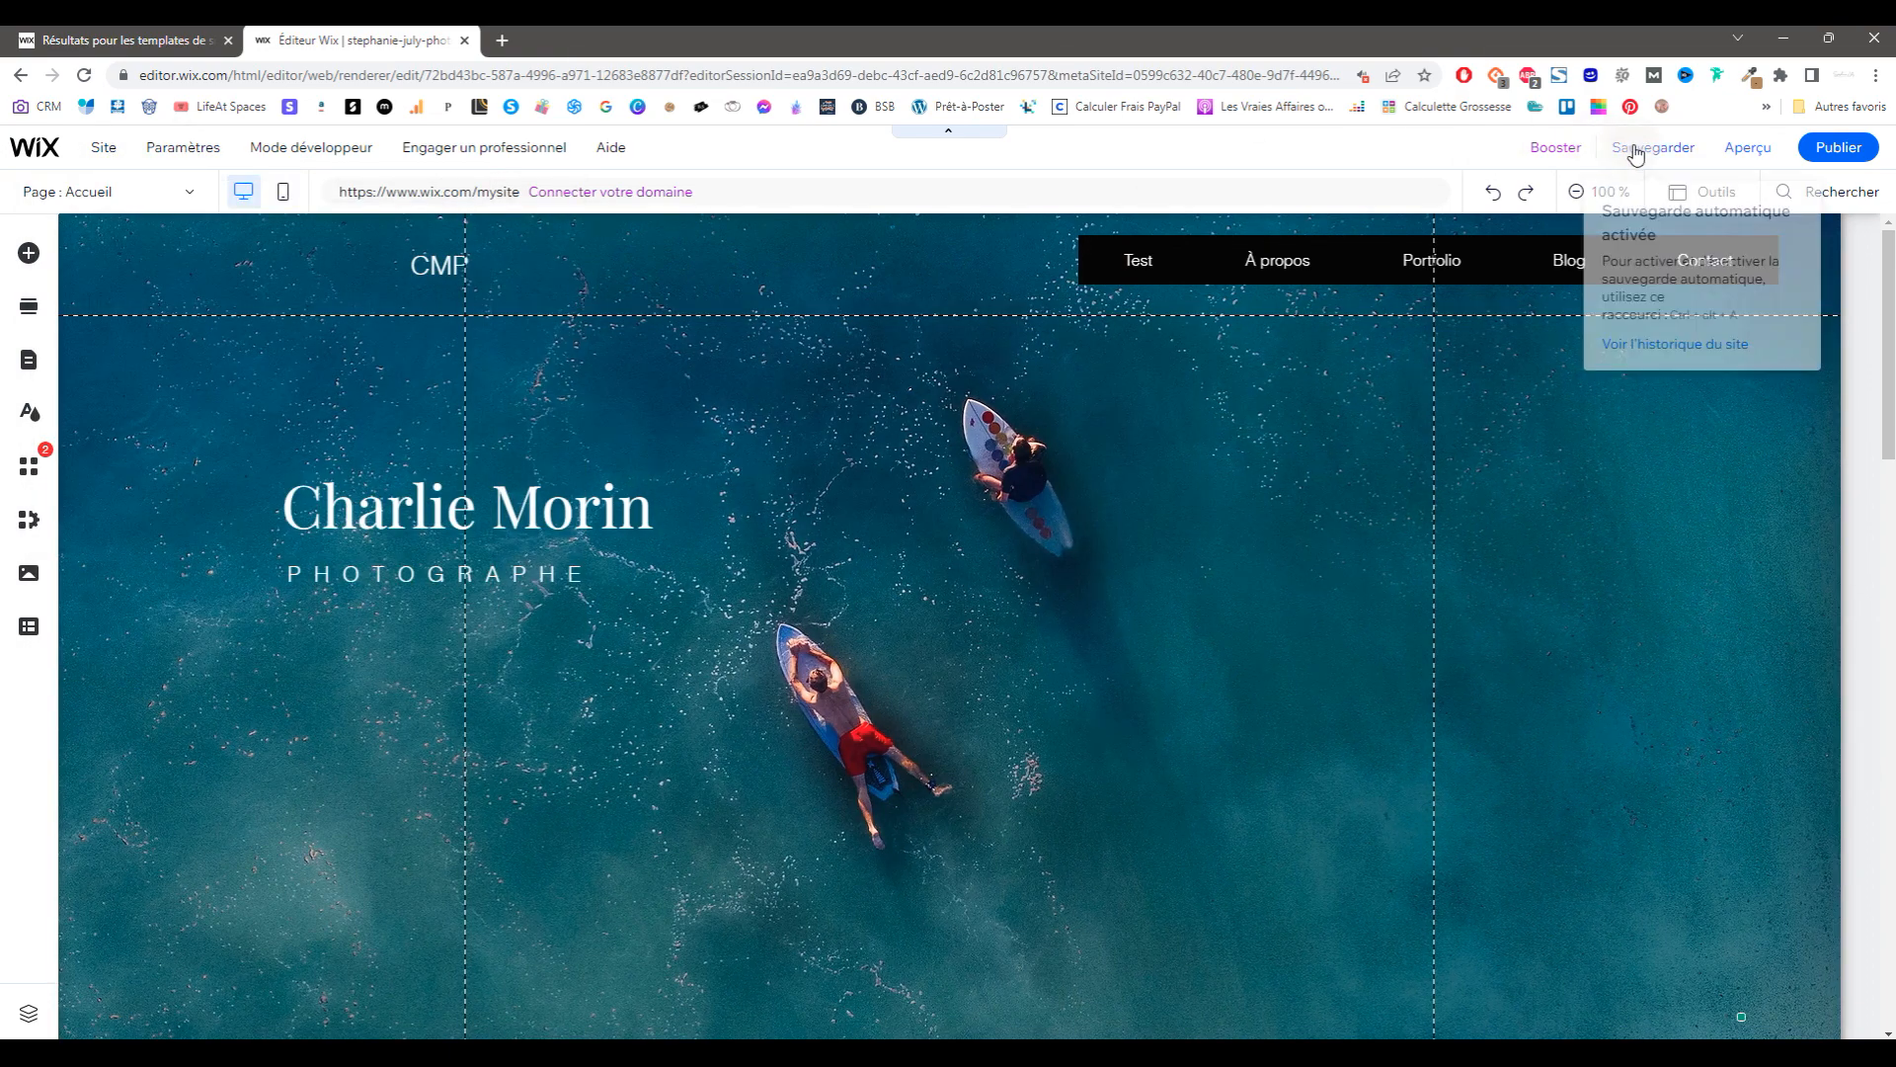
pyautogui.click(1670, 155)
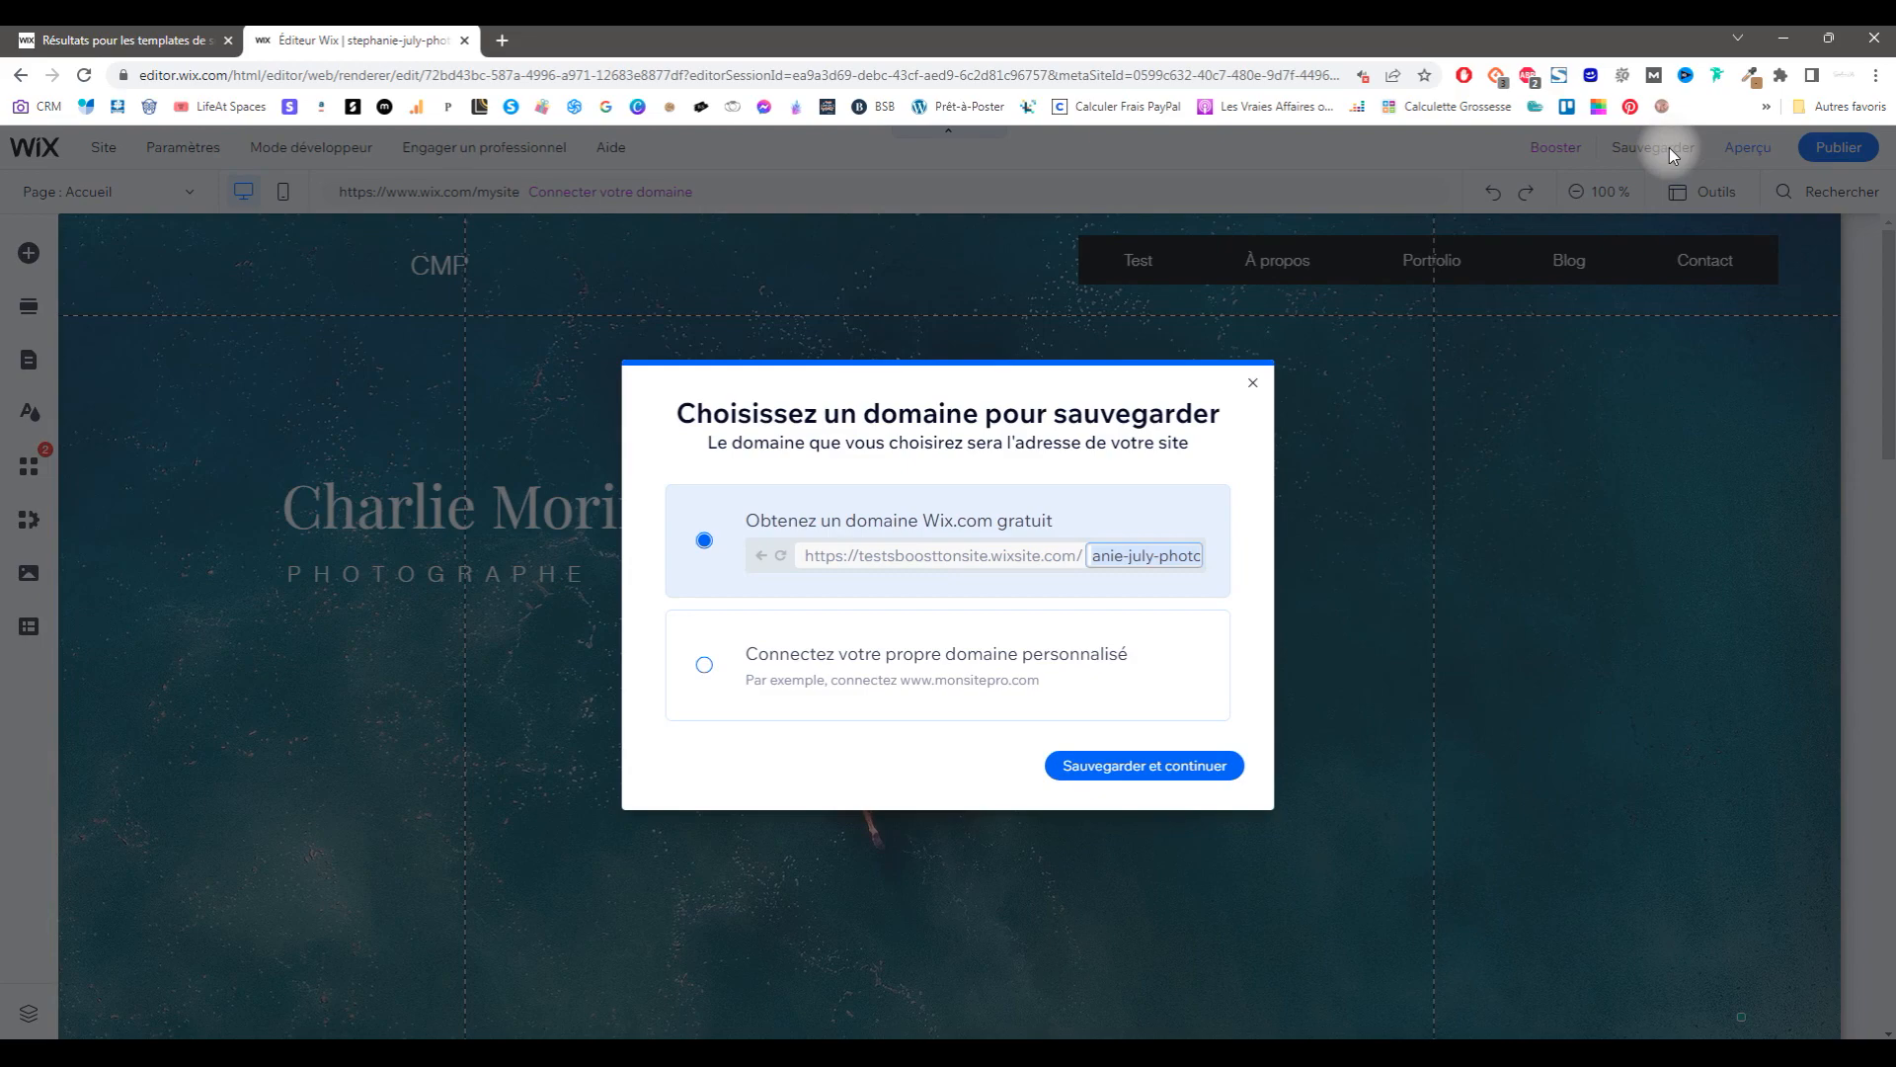
pyautogui.click(1094, 759)
pyautogui.click(1701, 198)
# Step: Glance at the Calques layers list, then open Ajouter des applis
pyautogui.click(24, 1018)
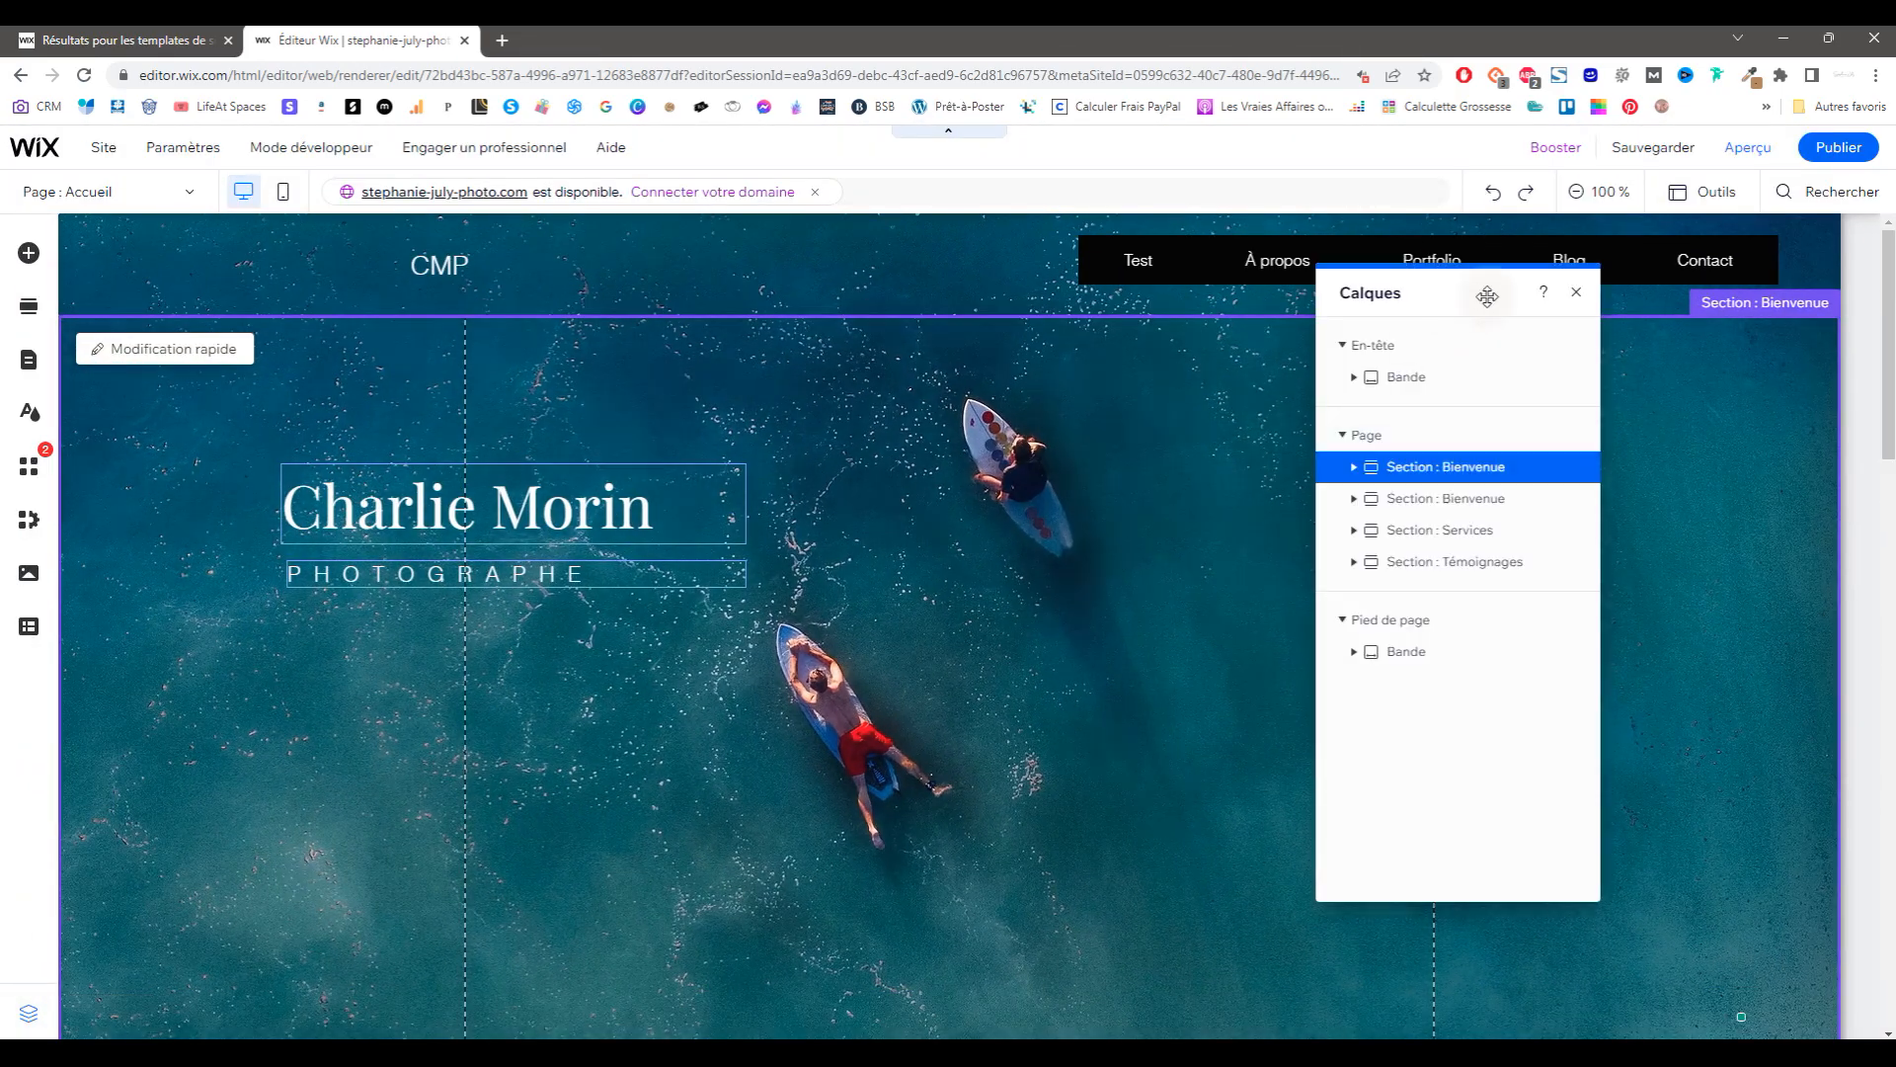
pyautogui.click(1579, 294)
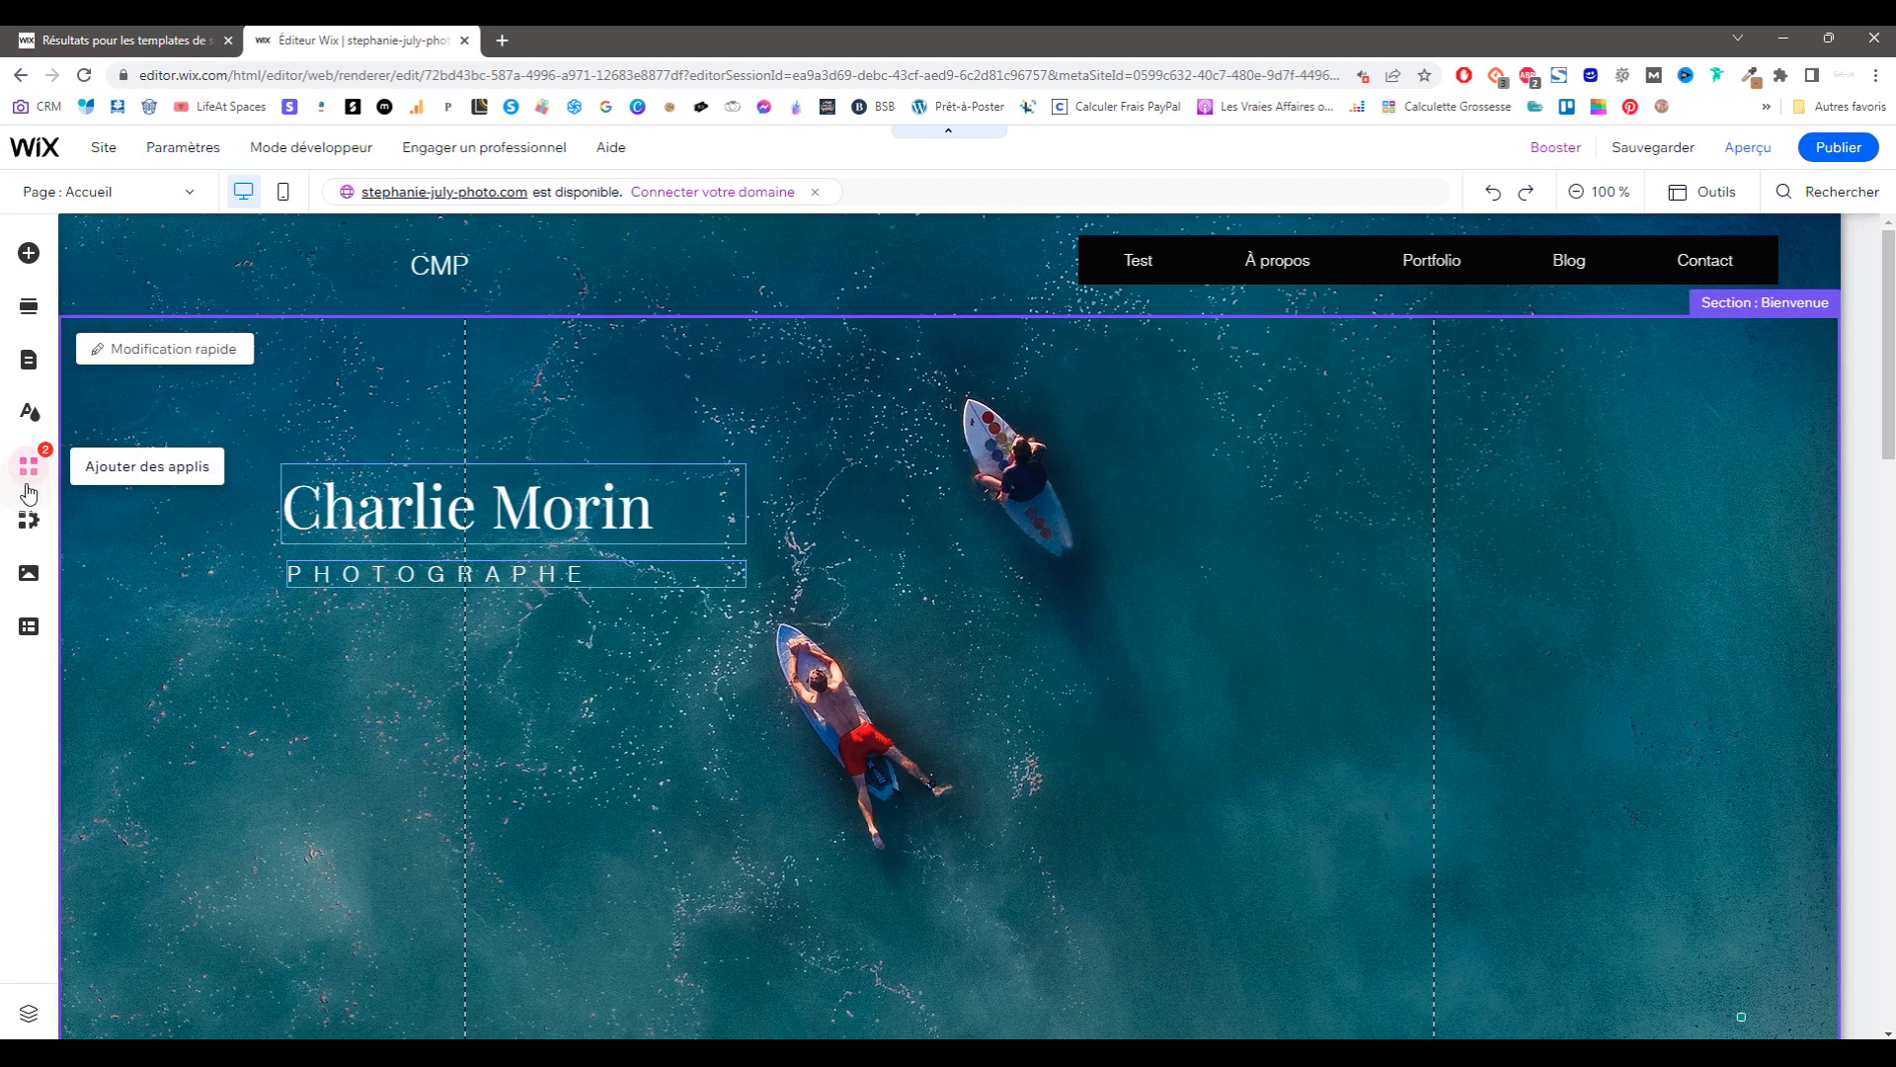
pyautogui.click(29, 486)
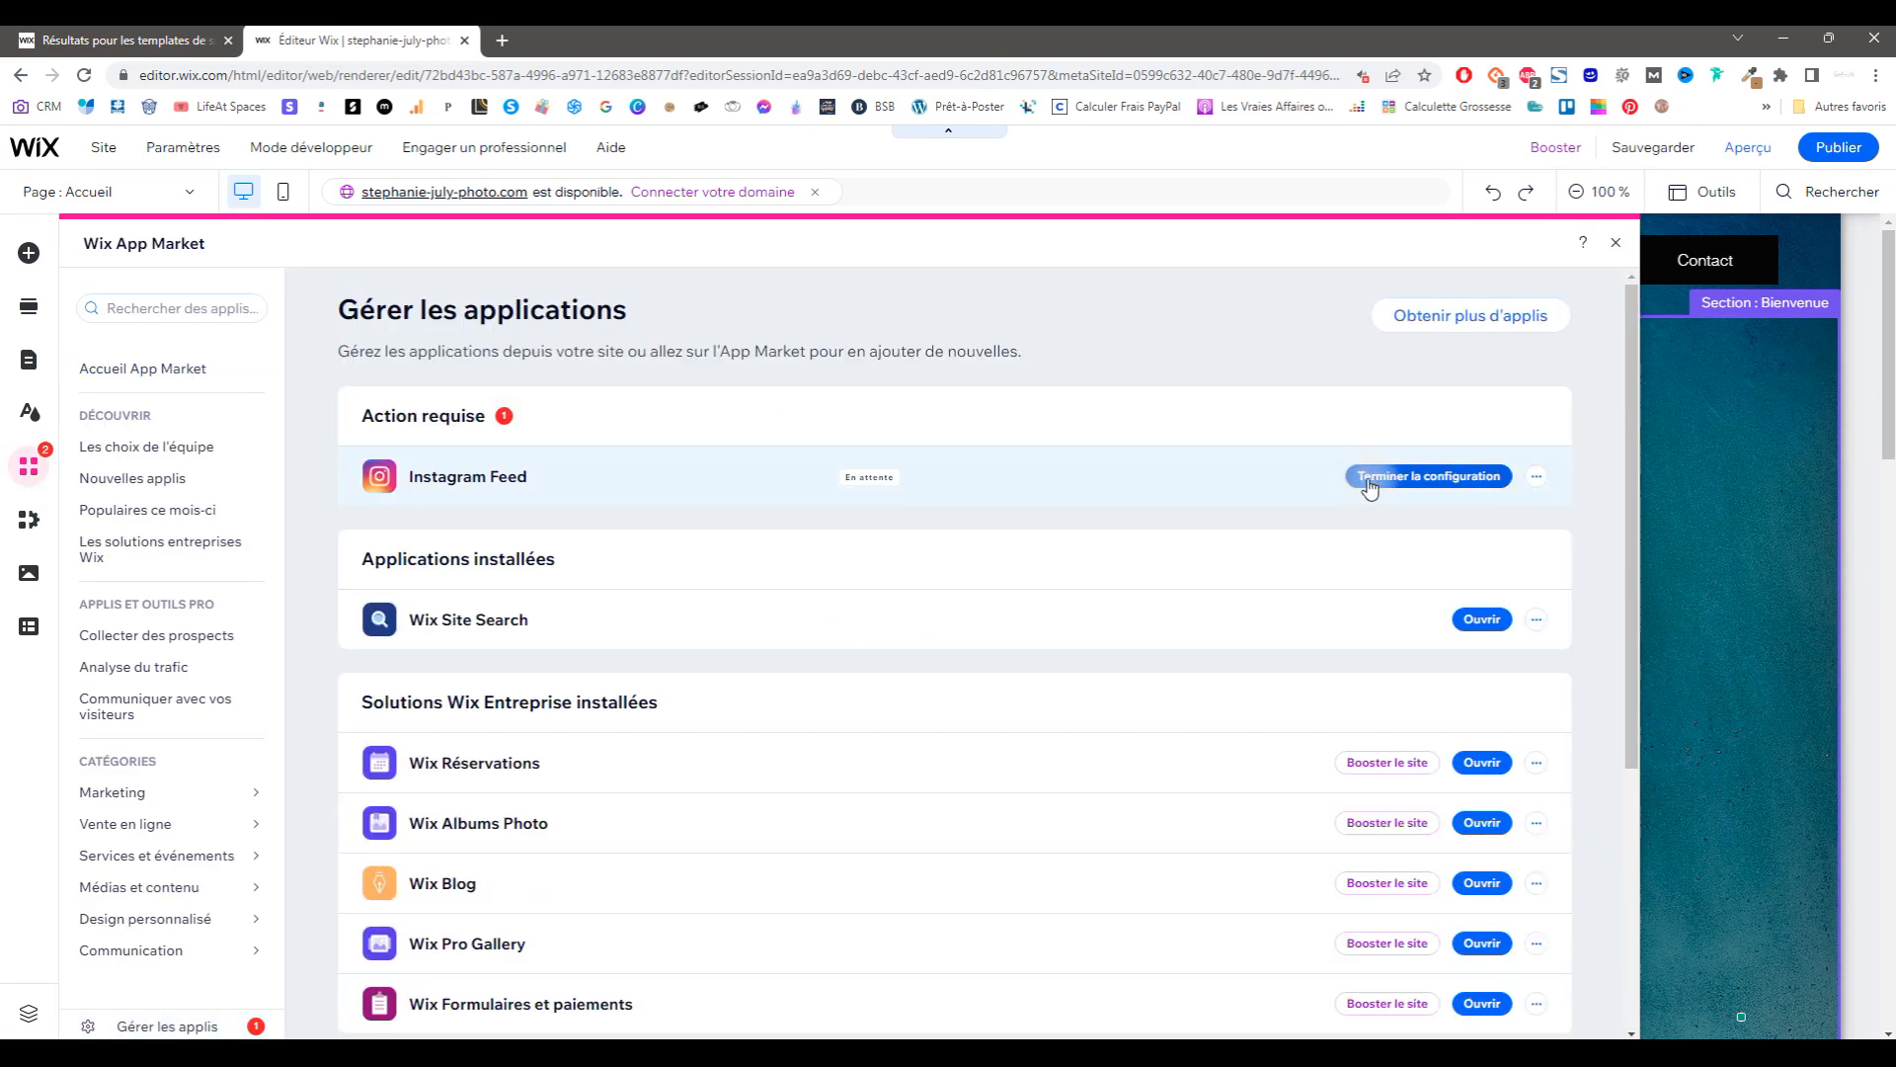
# Step: Scroll through the installed apps in Gérer les applications and close the App Market
pyautogui.scroll(-4, 767, 446)
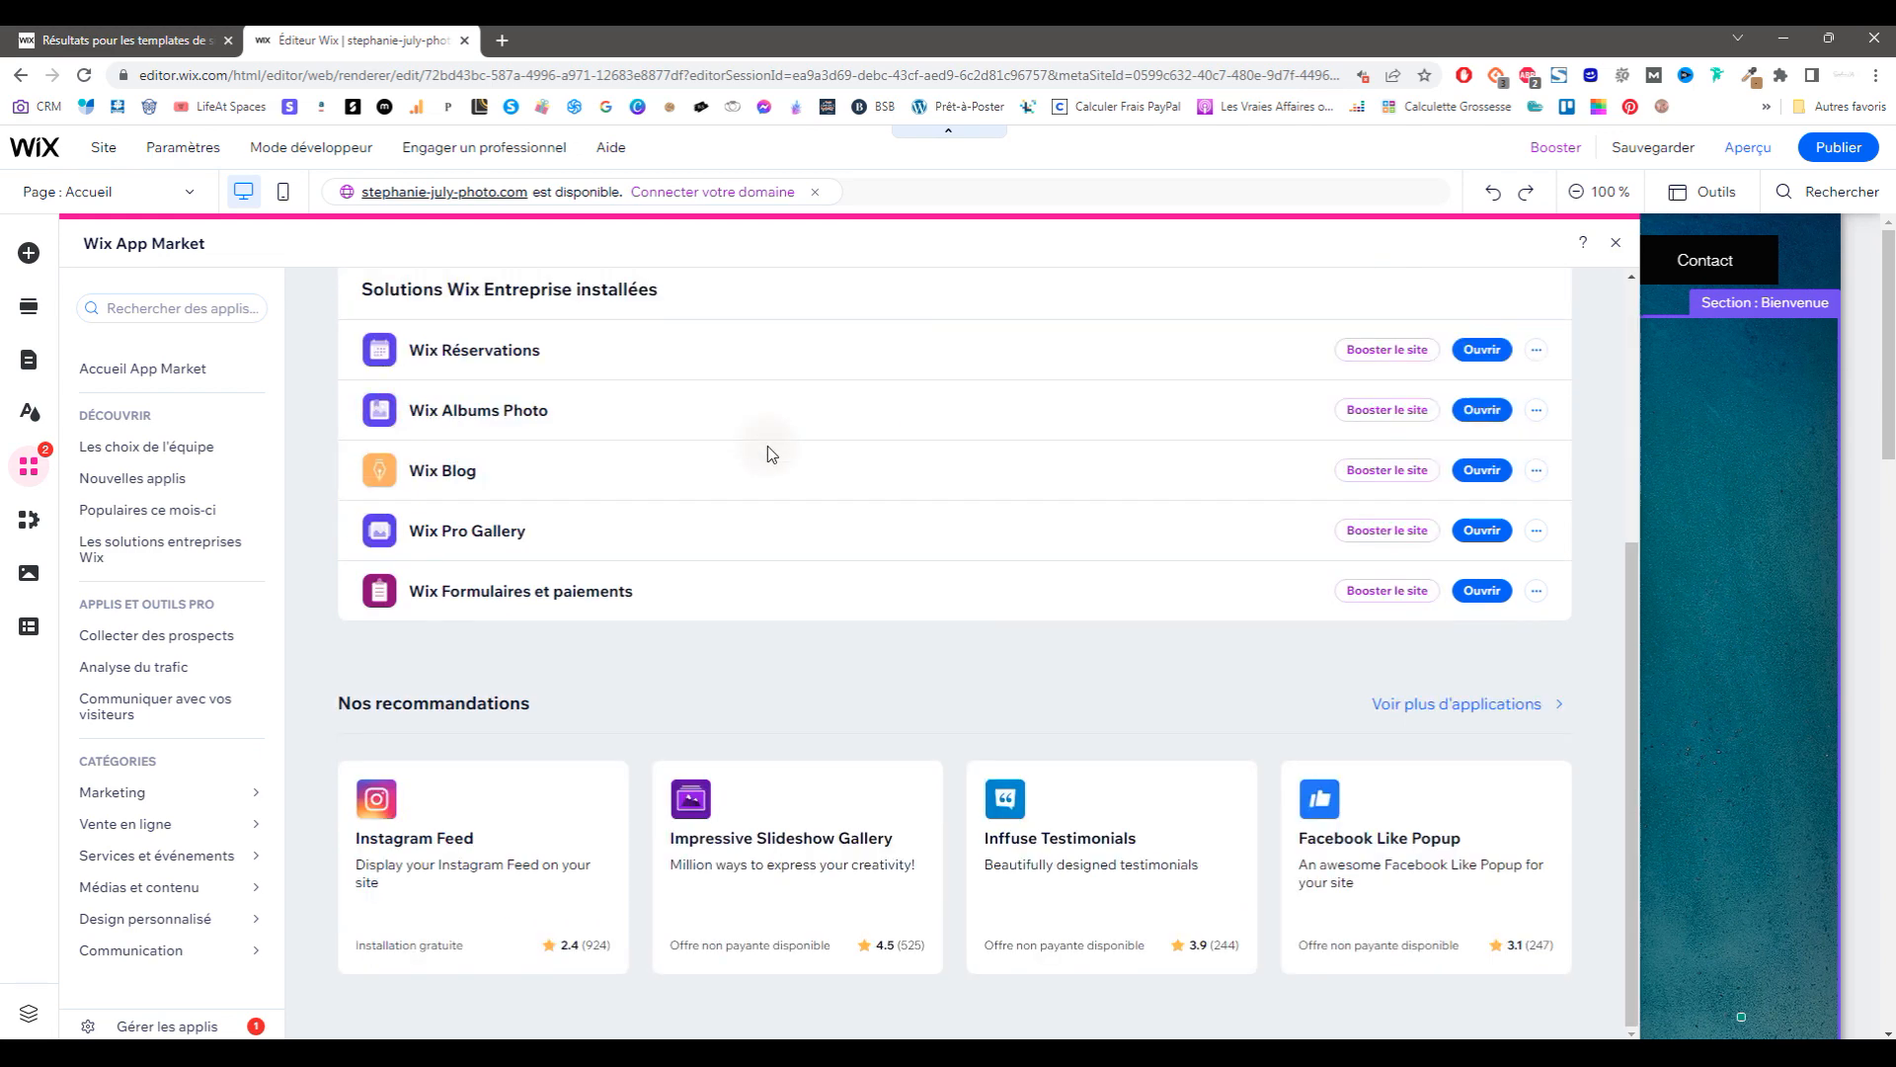
pyautogui.scroll(2, 767, 446)
pyautogui.scroll(2, 767, 446)
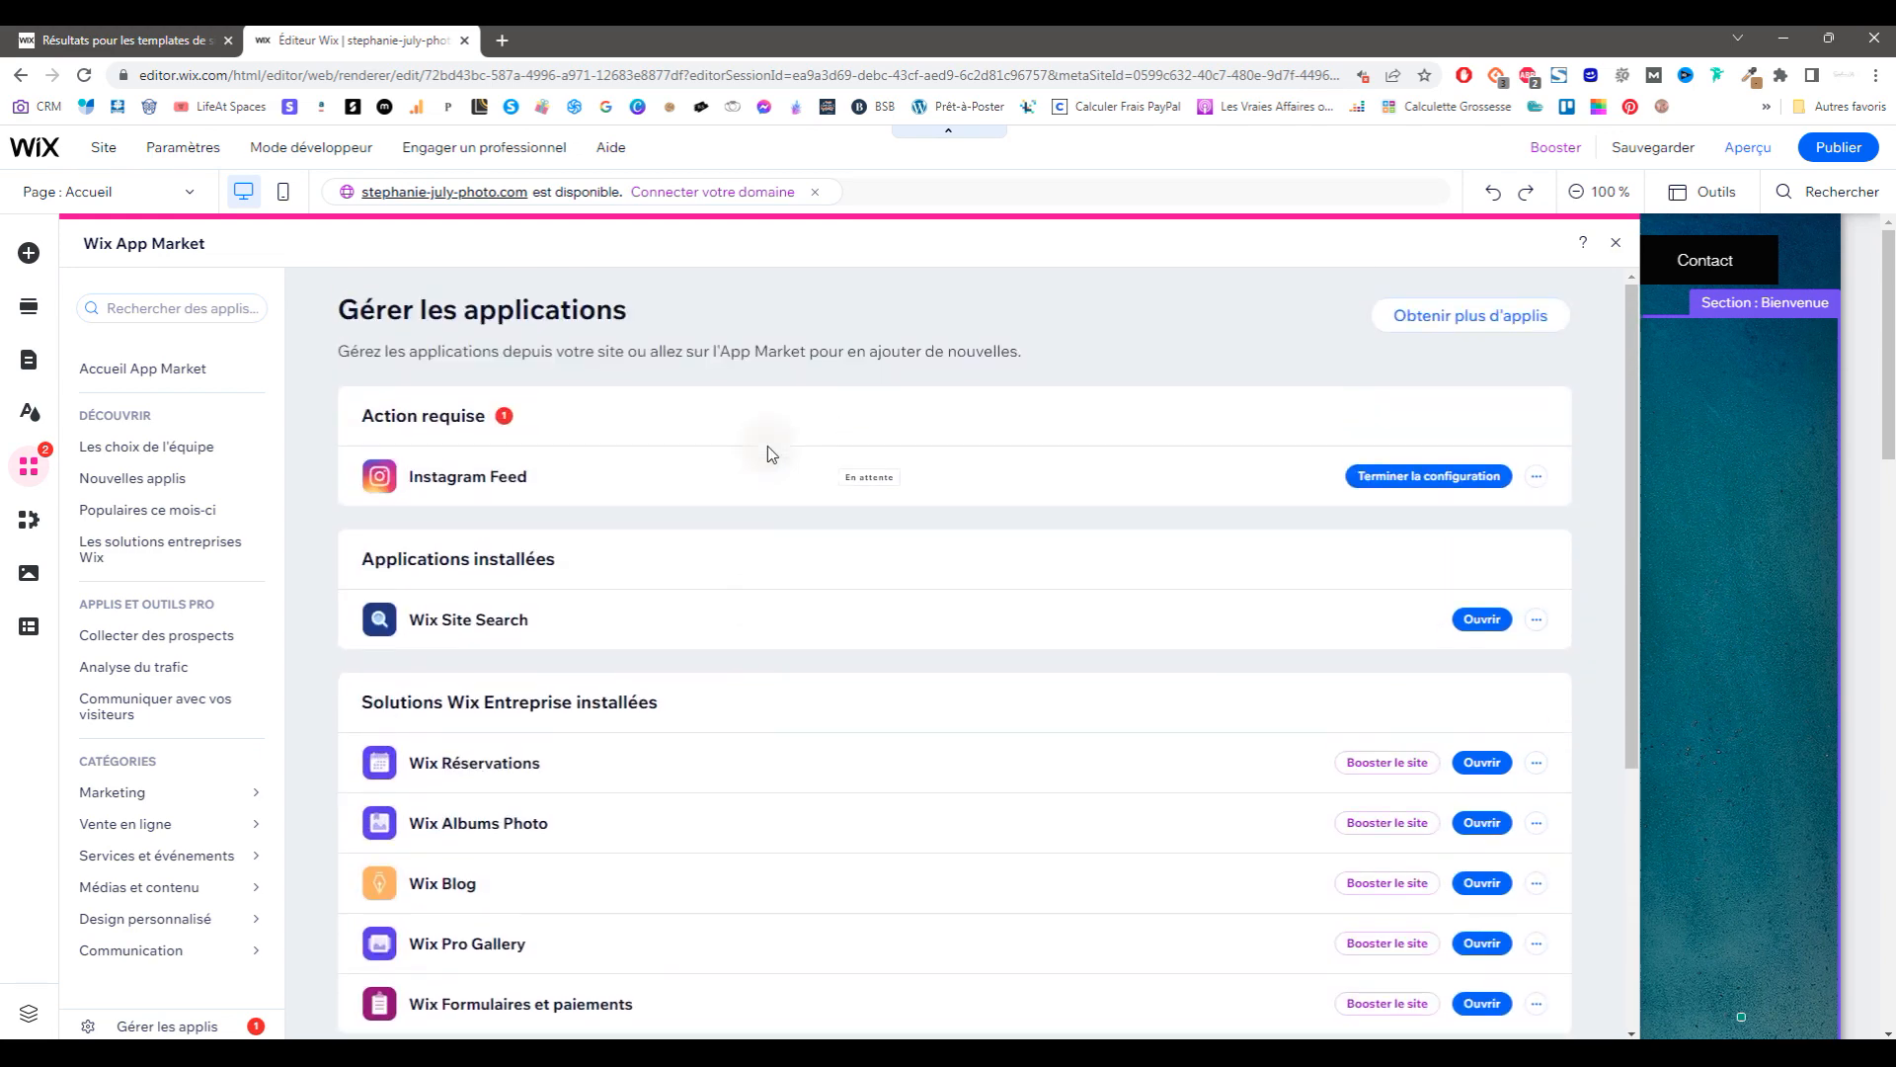
pyautogui.click(1618, 245)
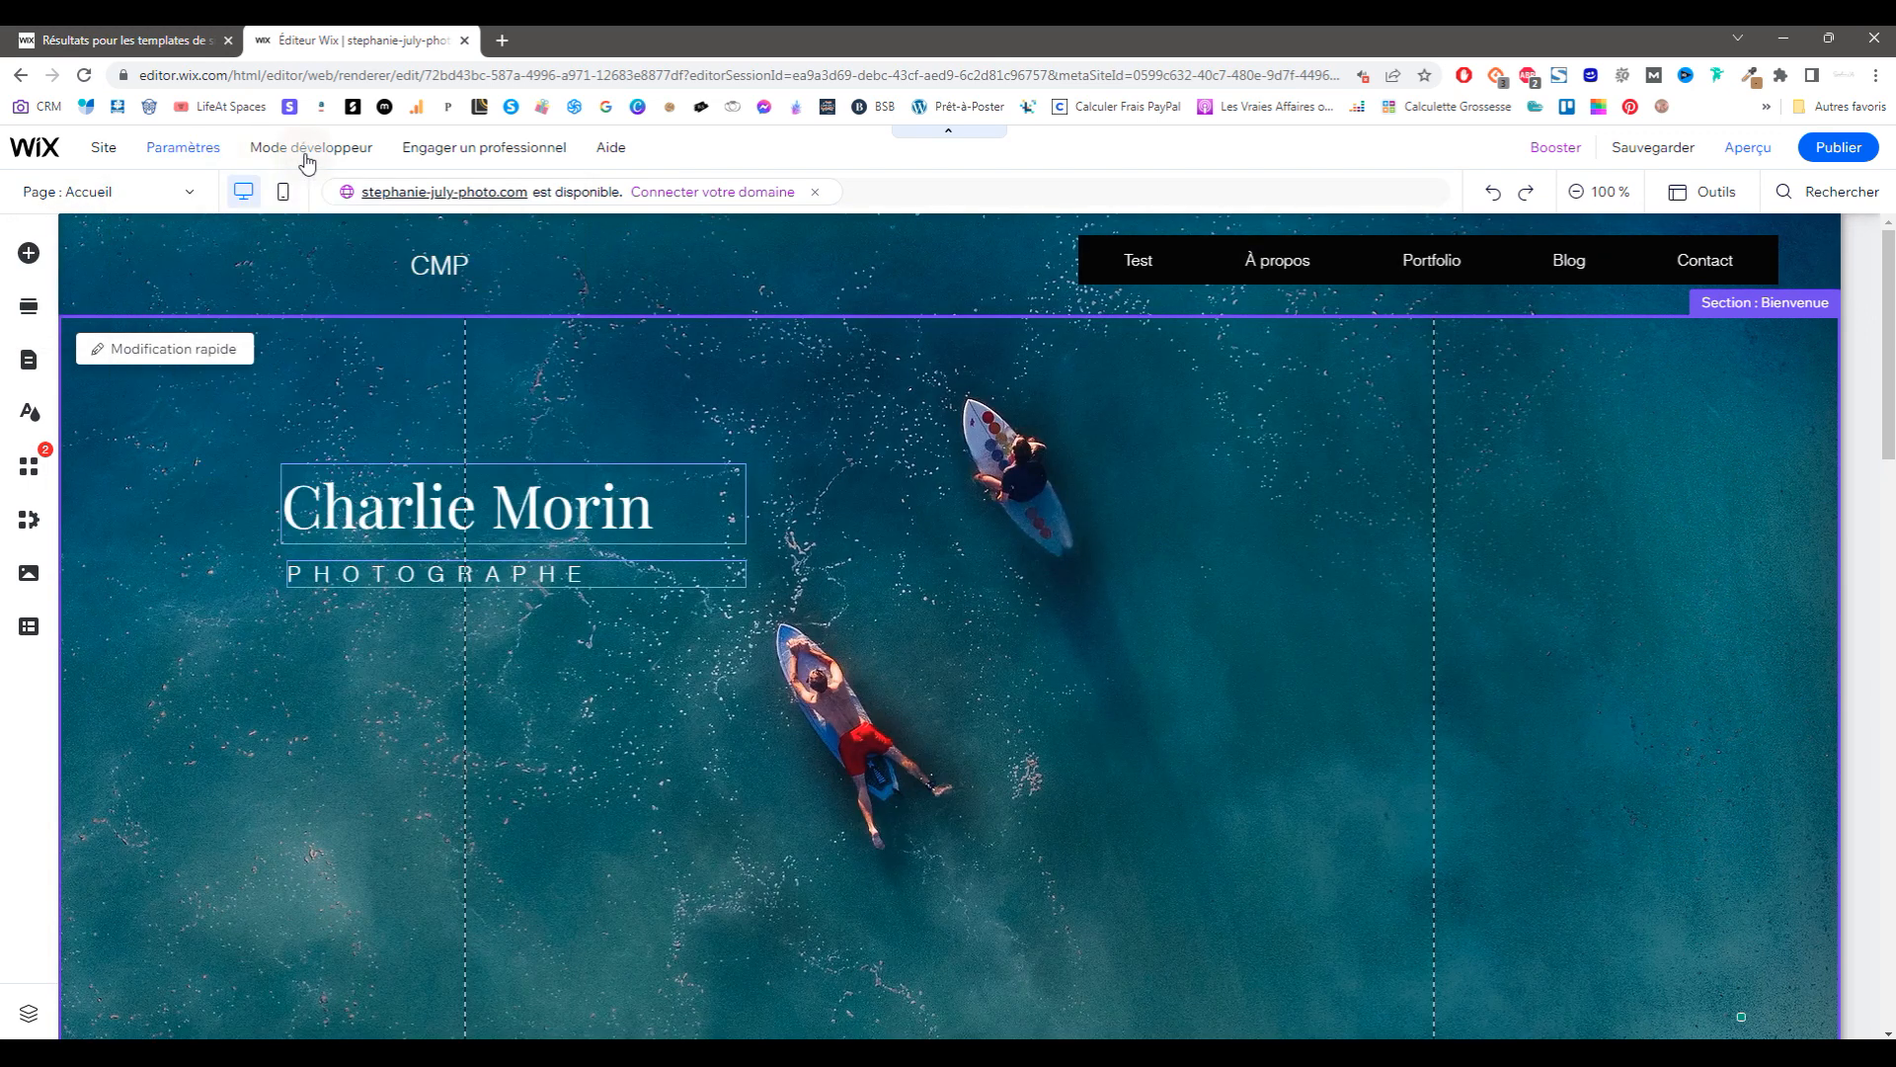
# Step: Turn on developer mode and browse the developer tools, databases and page code list
pyautogui.moveTo(316, 161)
pyautogui.click(352, 437)
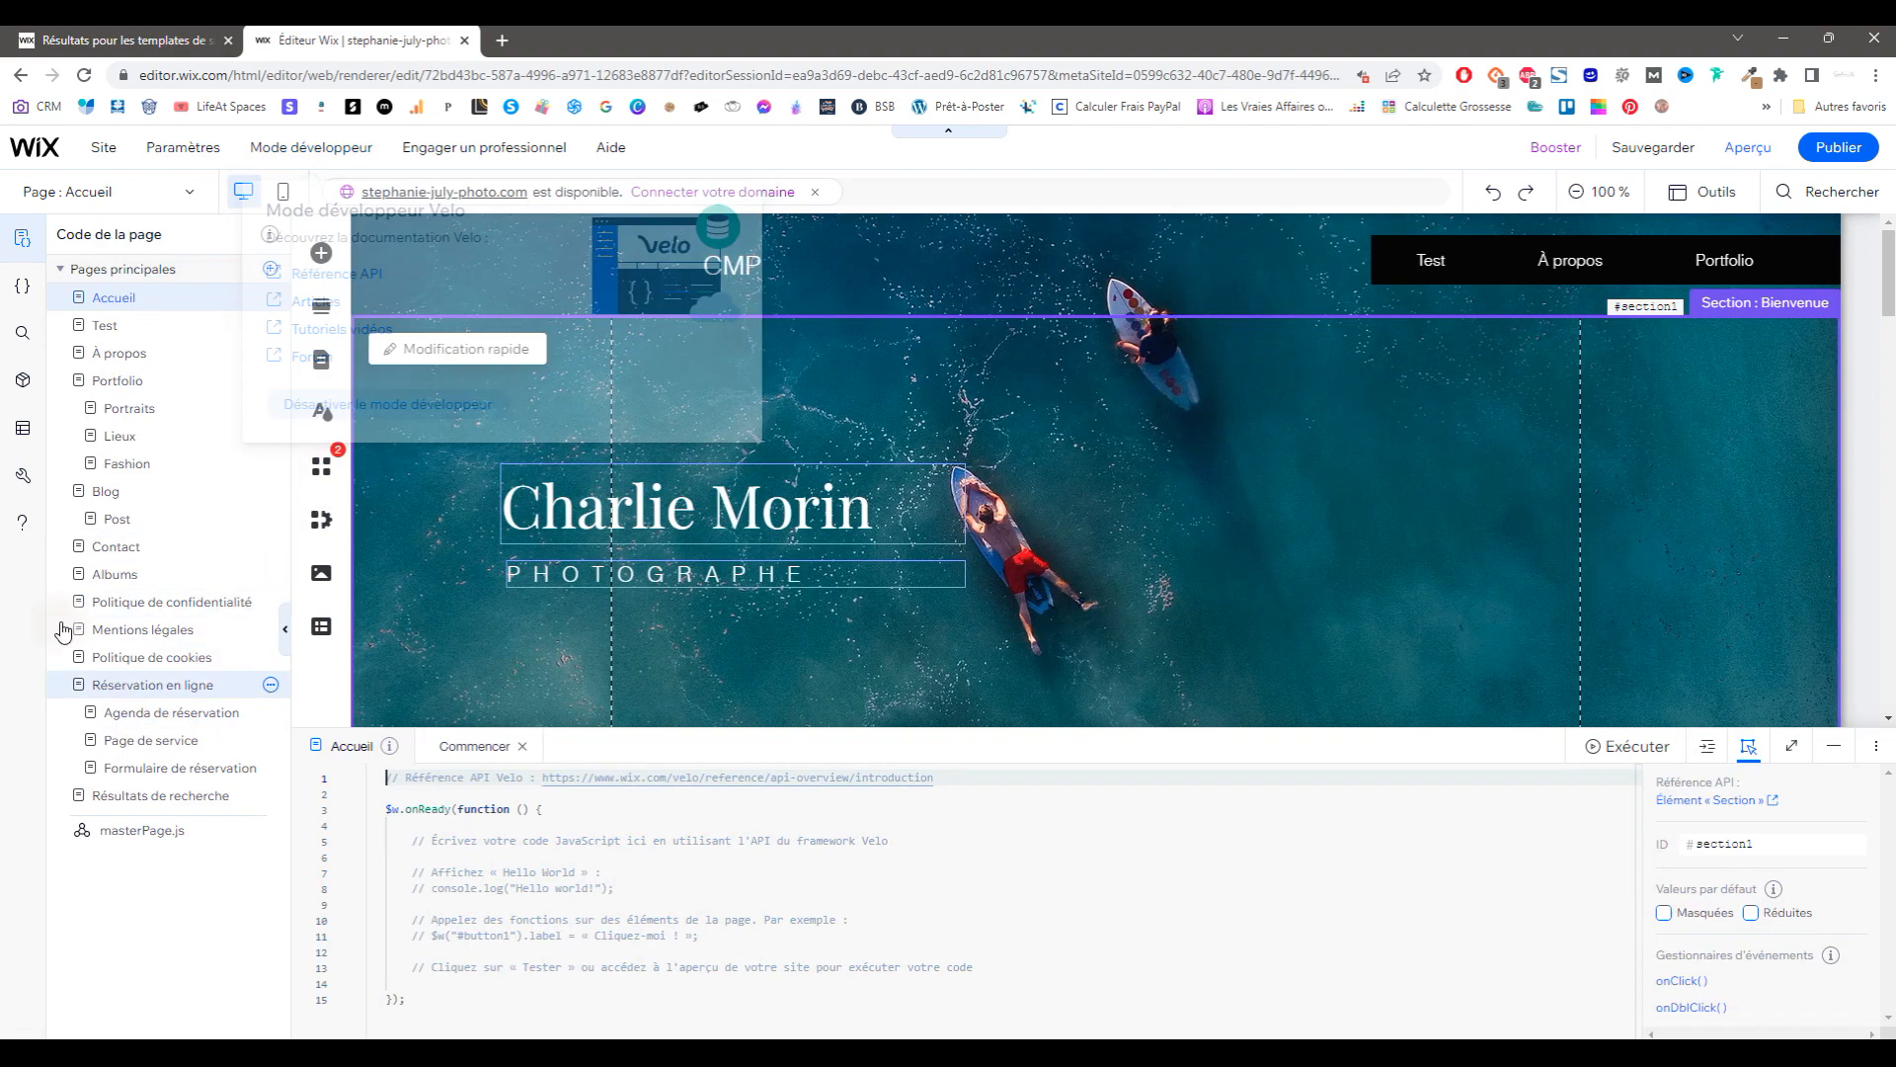
pyautogui.click(23, 476)
pyautogui.click(22, 427)
pyautogui.click(22, 238)
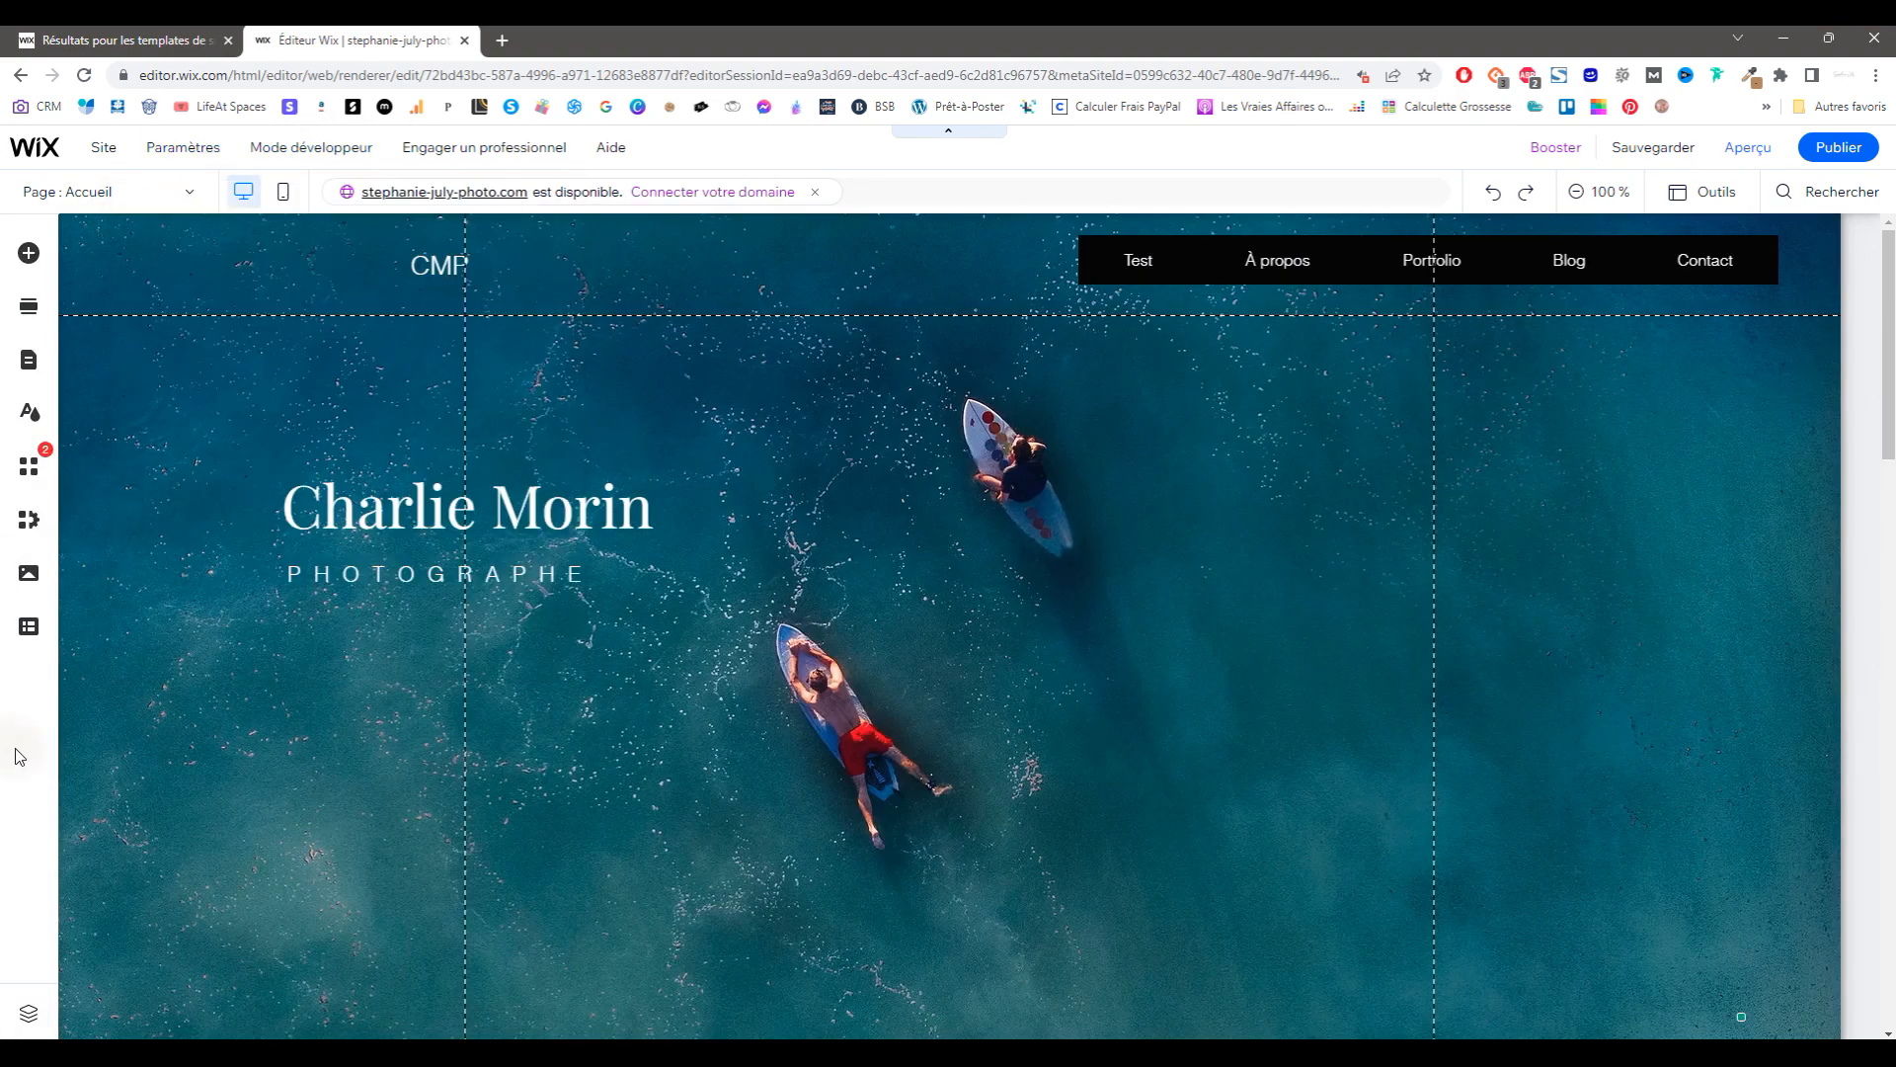
# Step: Preview the mobile layout, skip its introduction, return to desktop, then open and close Add Elements
pyautogui.click(252, 203)
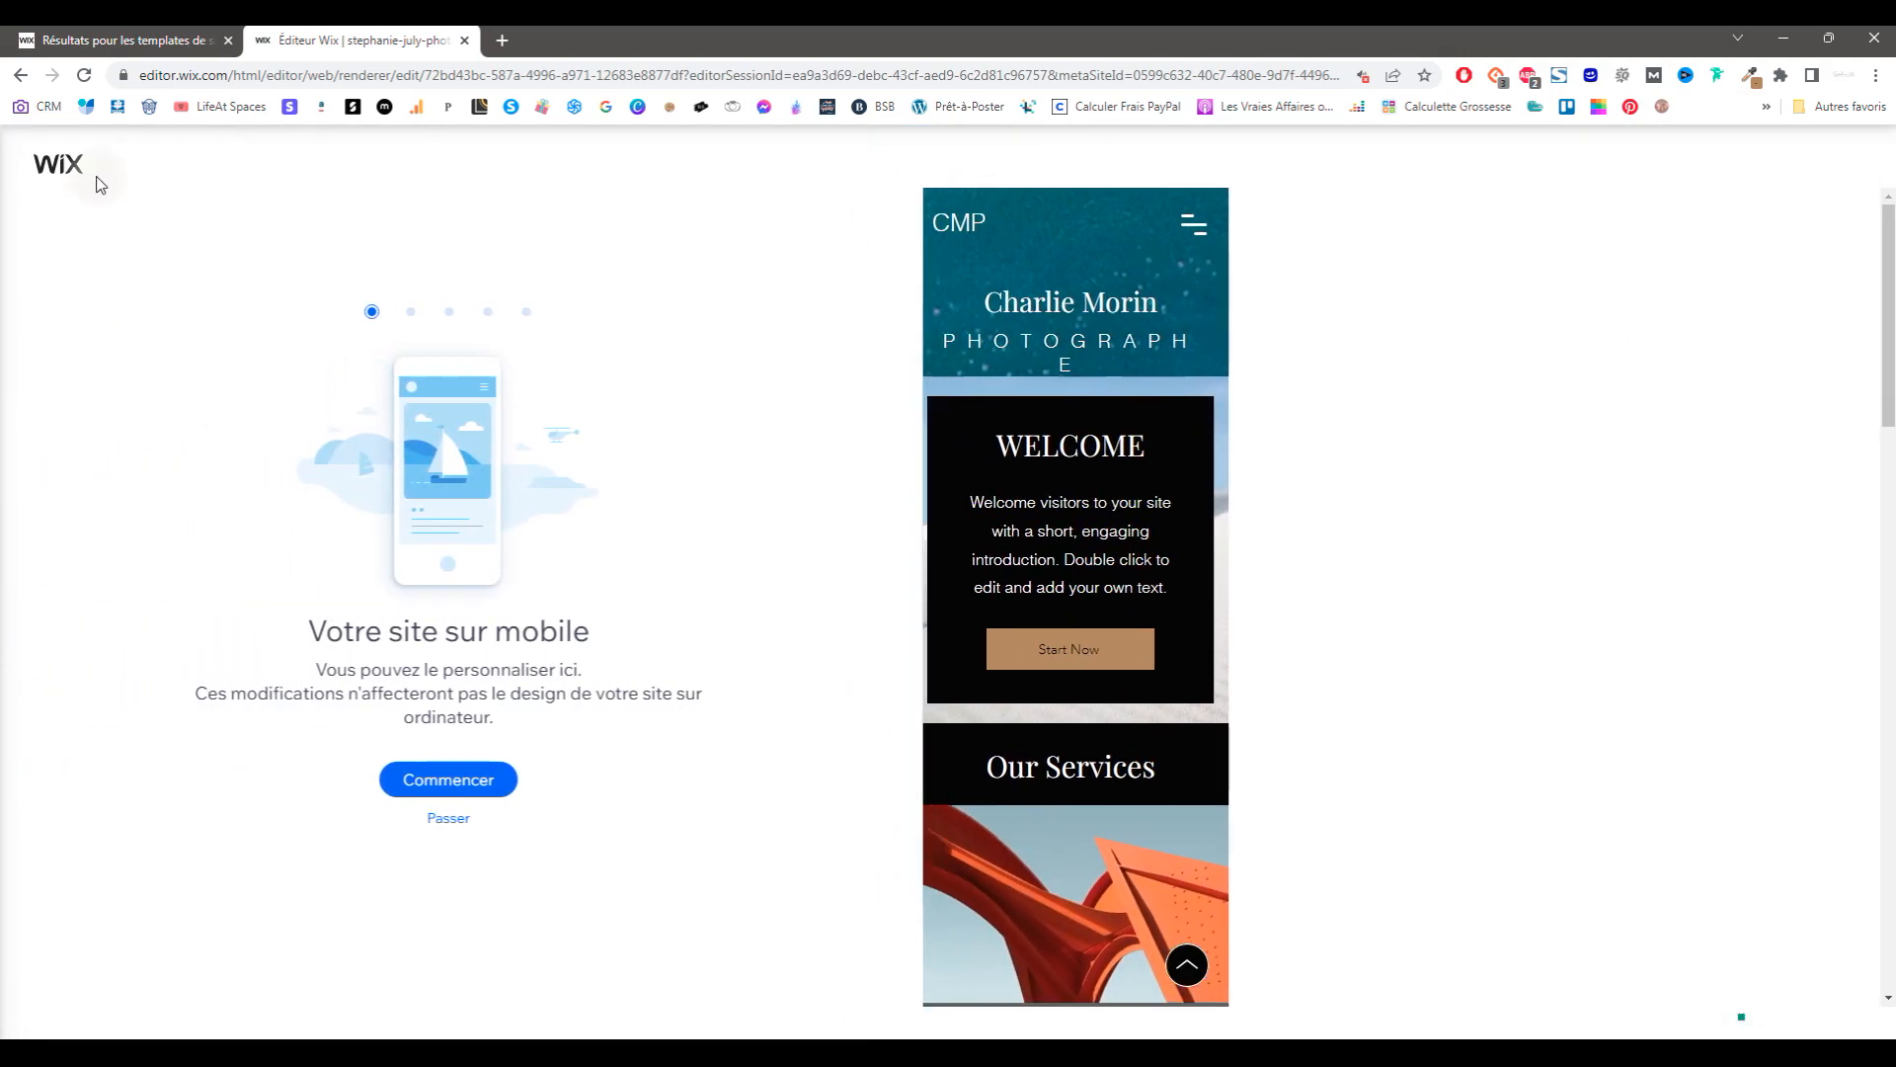
pyautogui.click(473, 819)
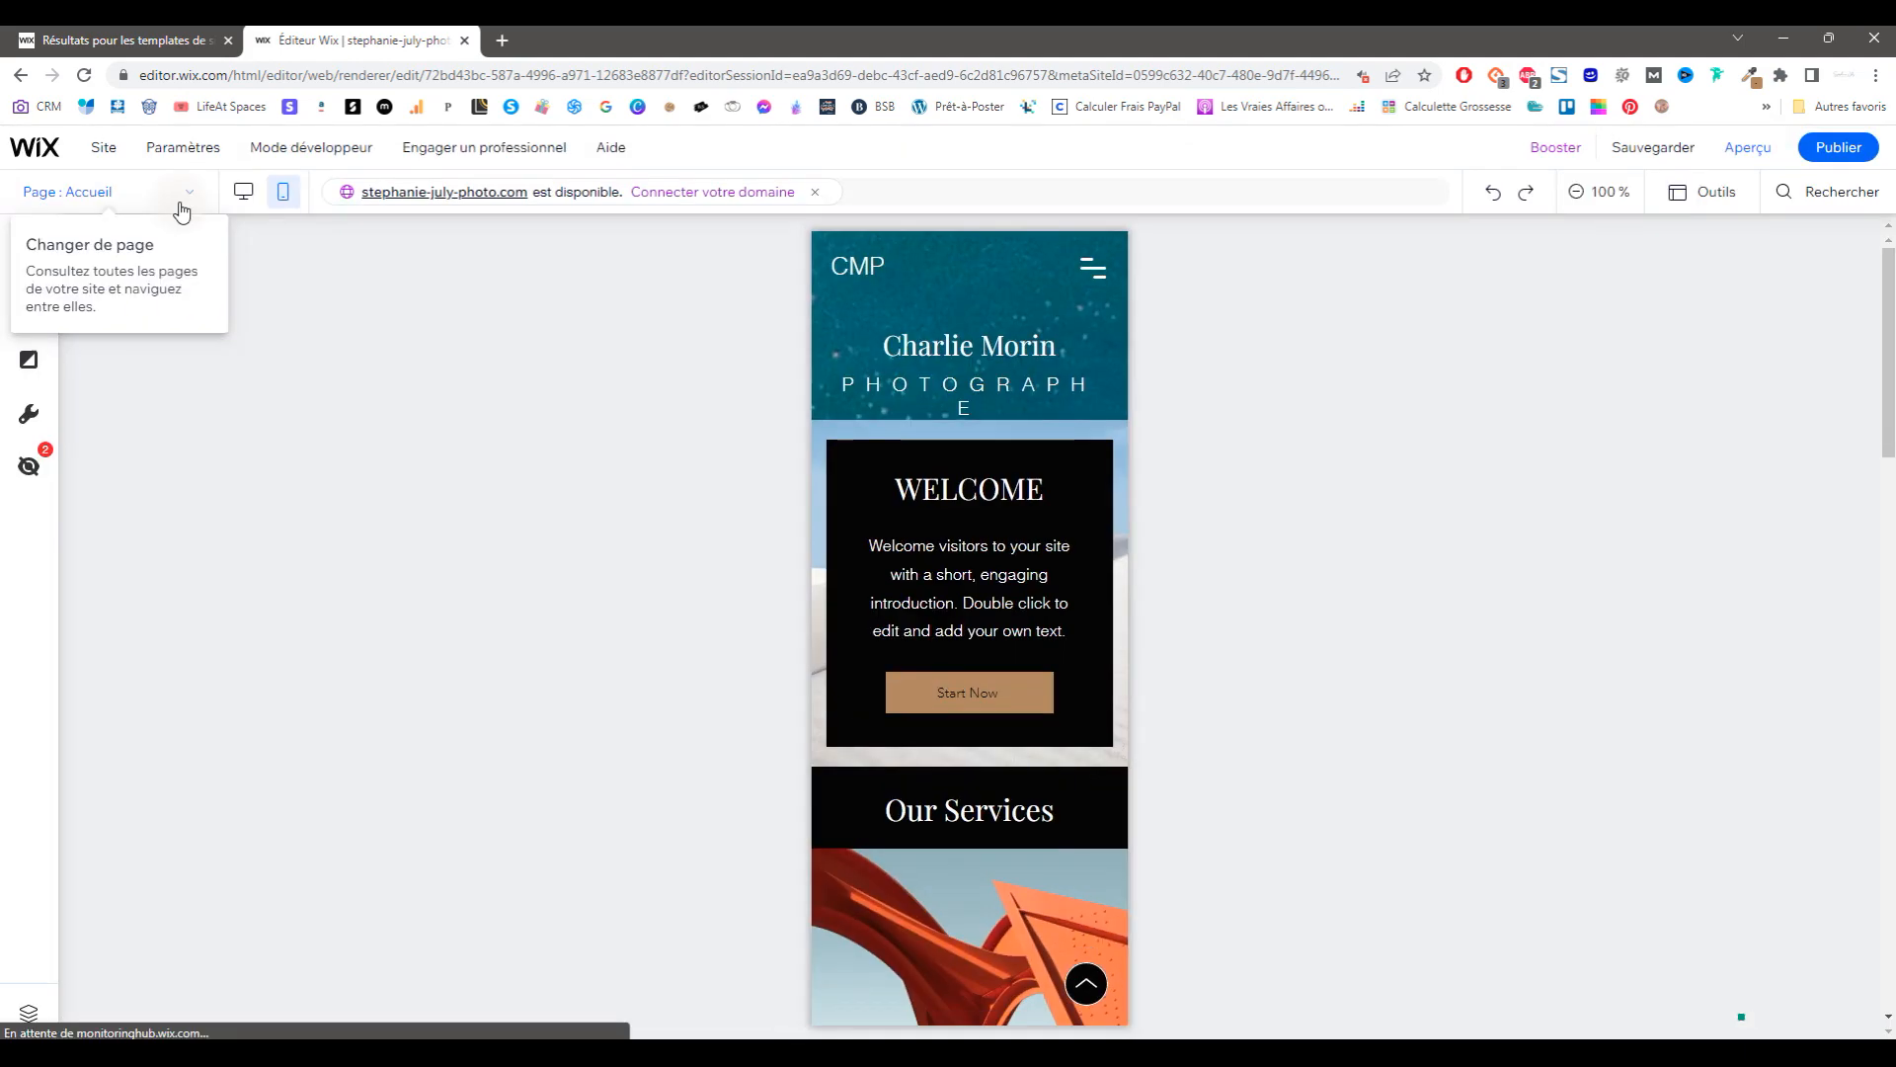
pyautogui.click(244, 192)
pyautogui.click(29, 253)
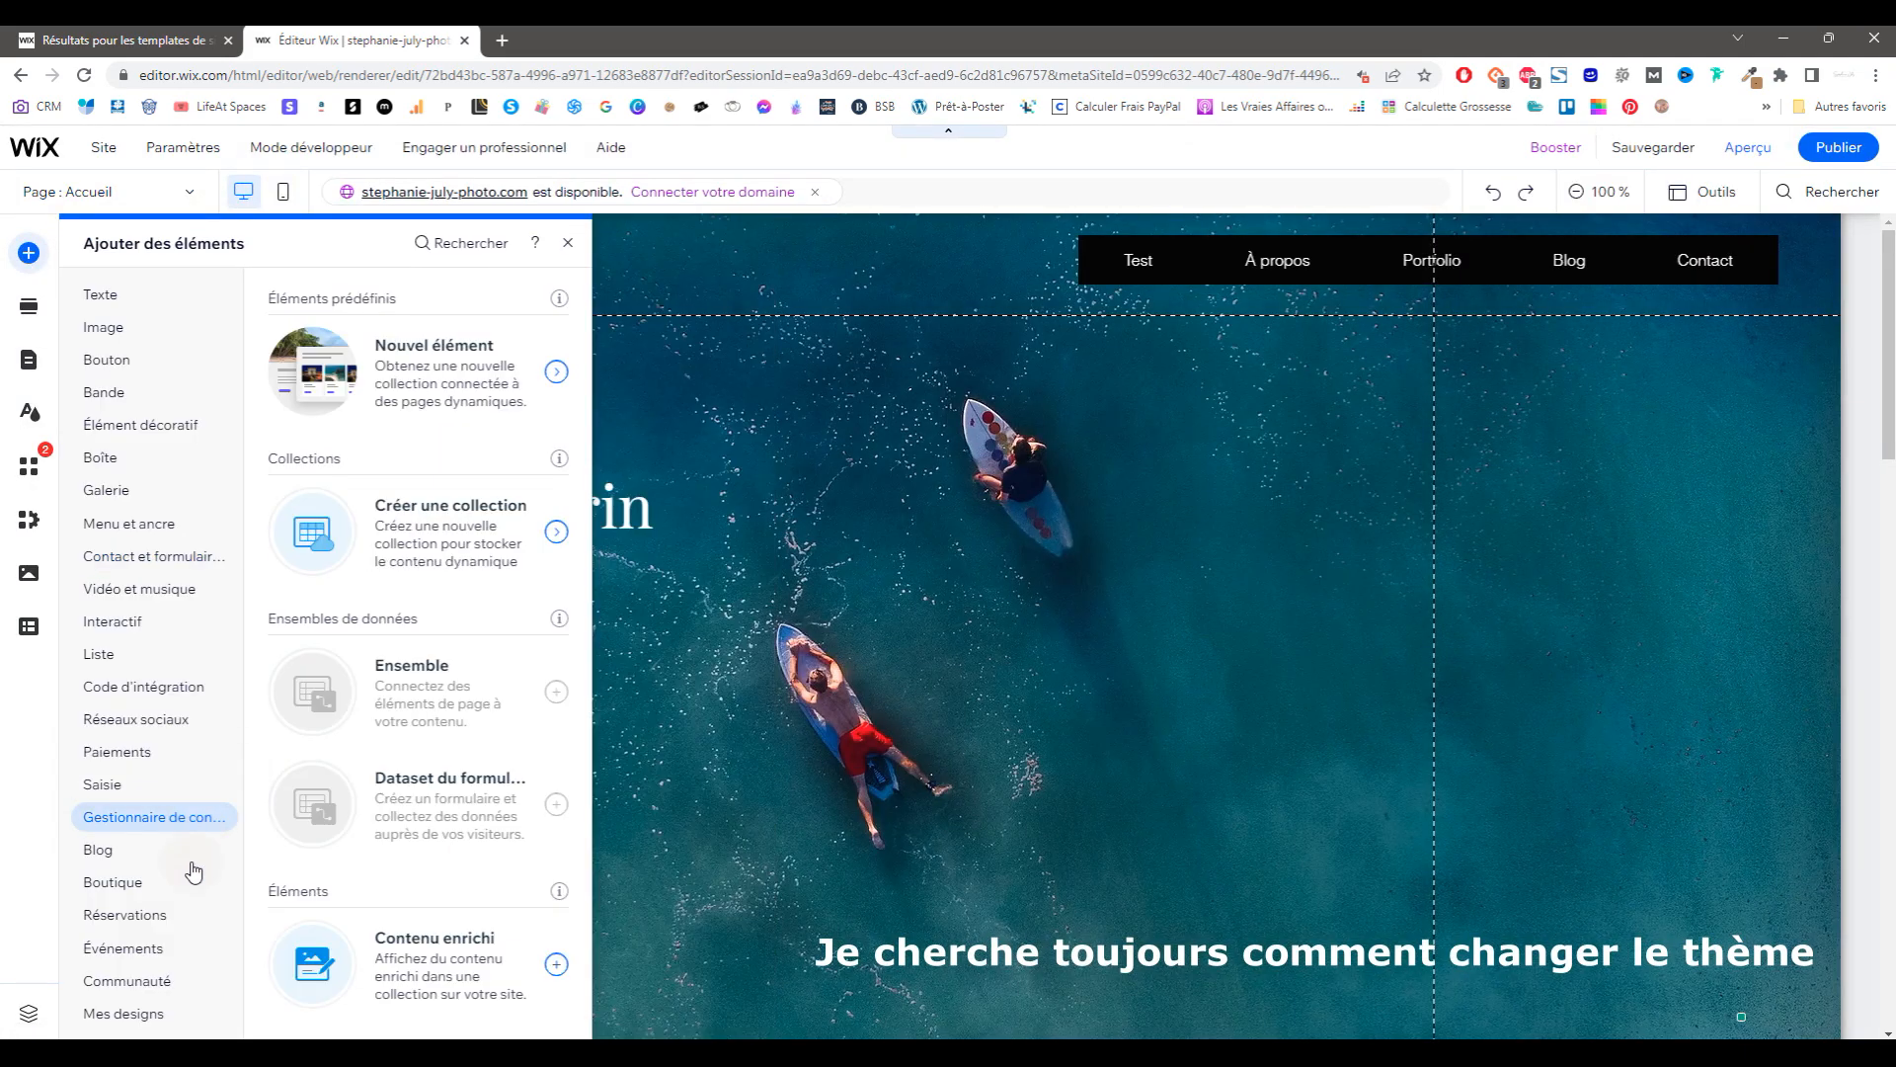
pyautogui.moveTo(156, 1018)
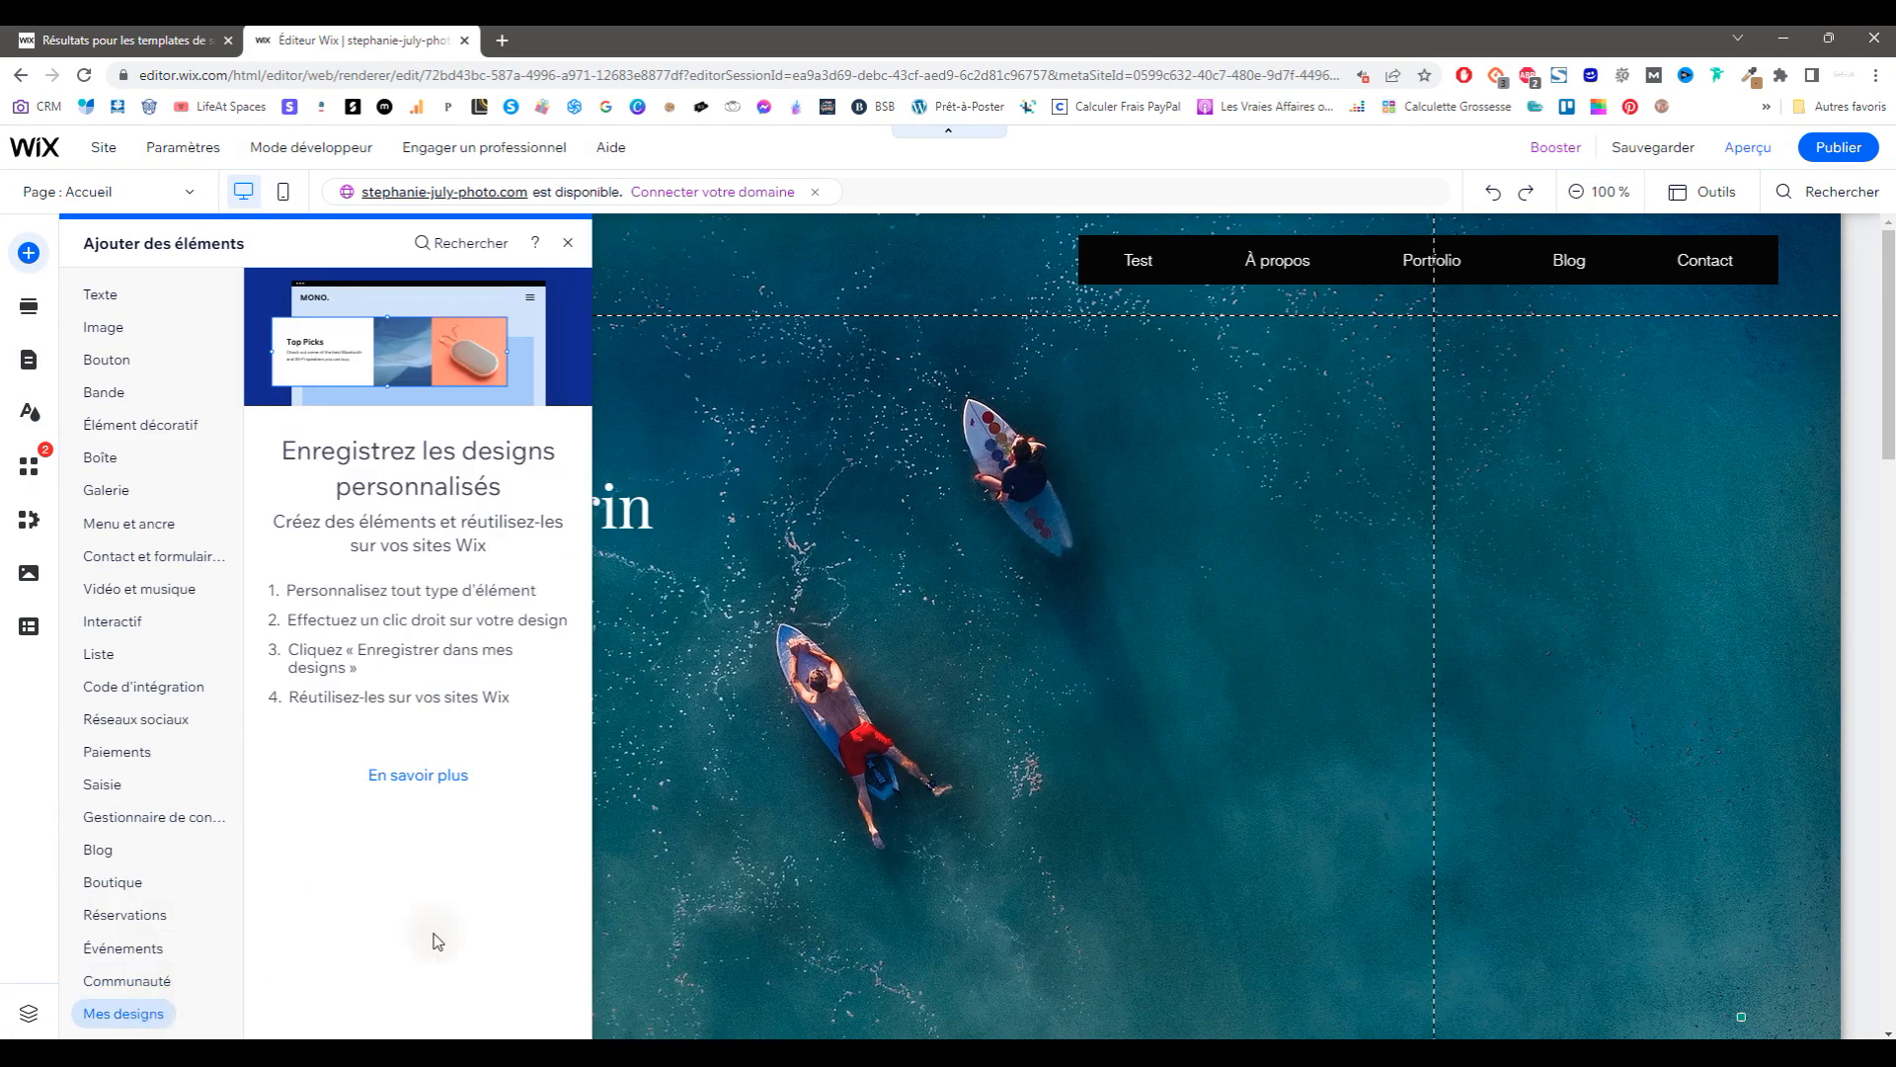
pyautogui.click(1007, 643)
pyautogui.scroll(-5, 869, 632)
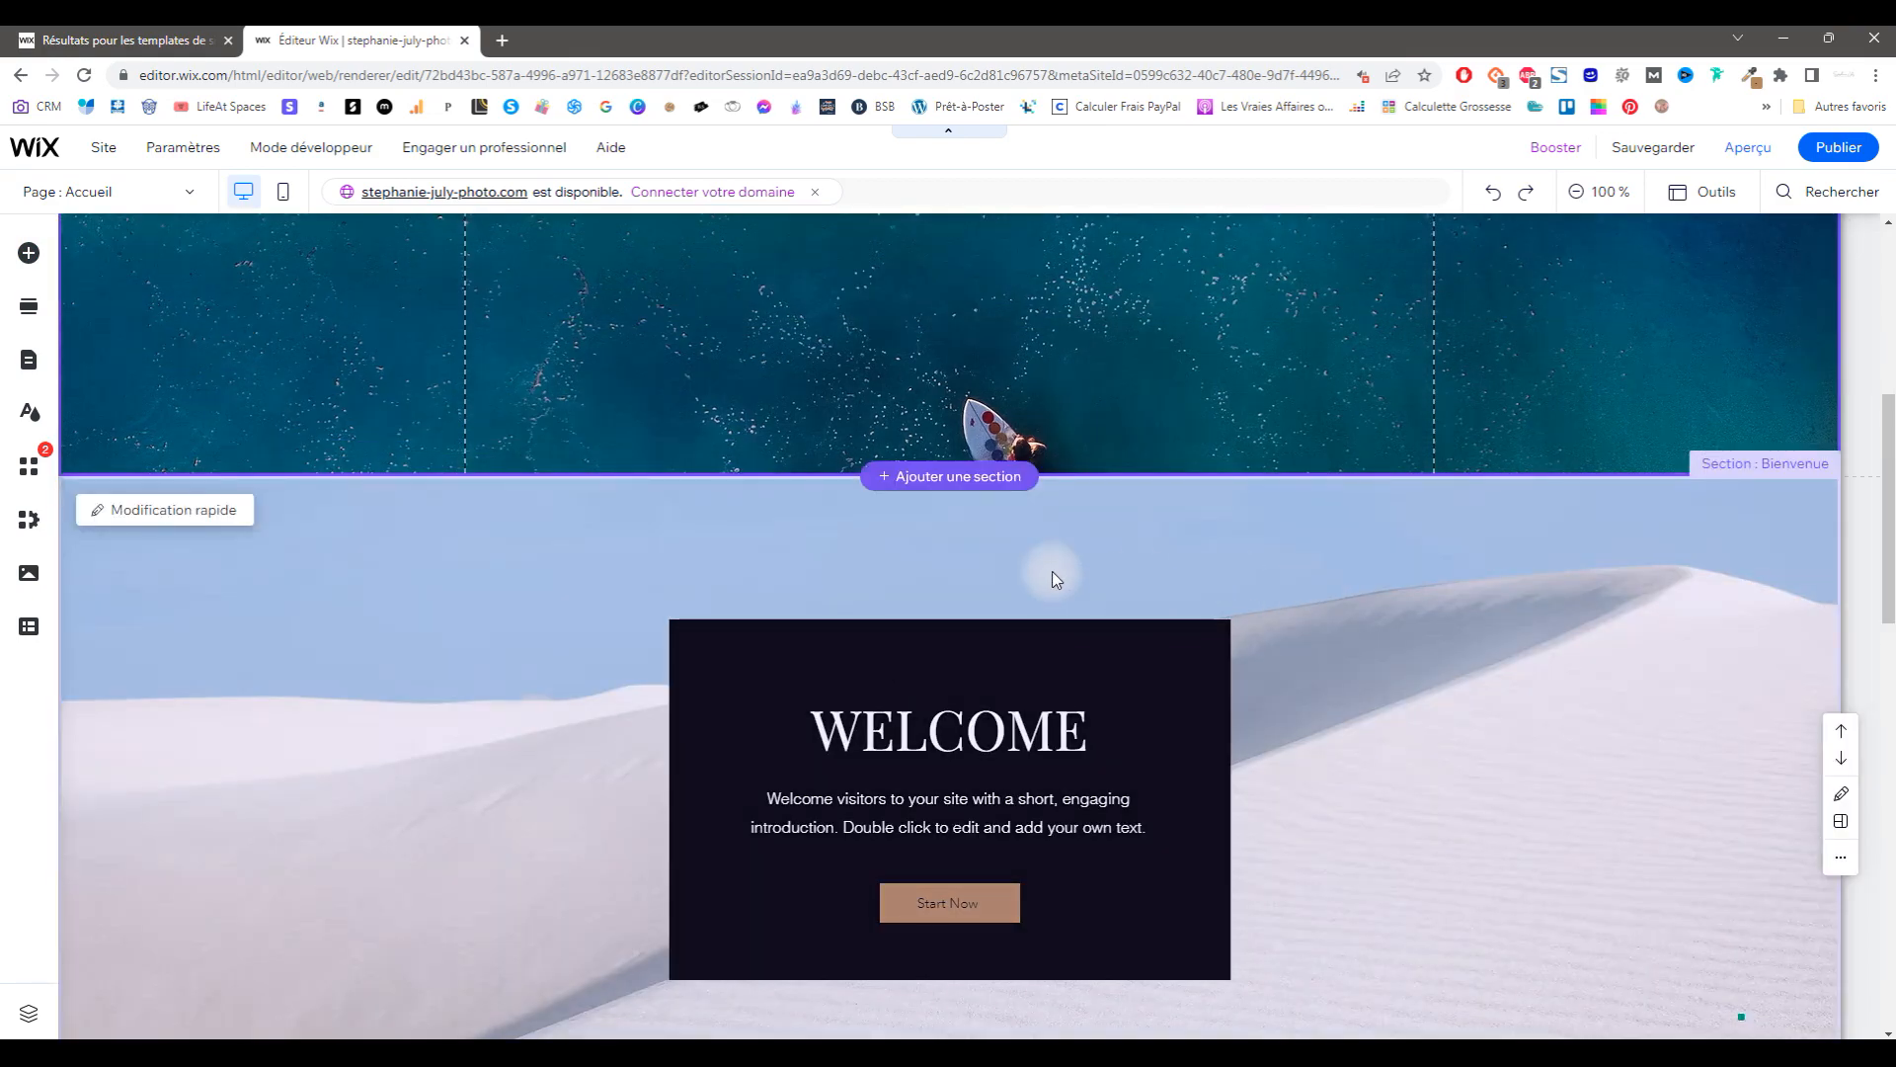
pyautogui.click(1061, 579)
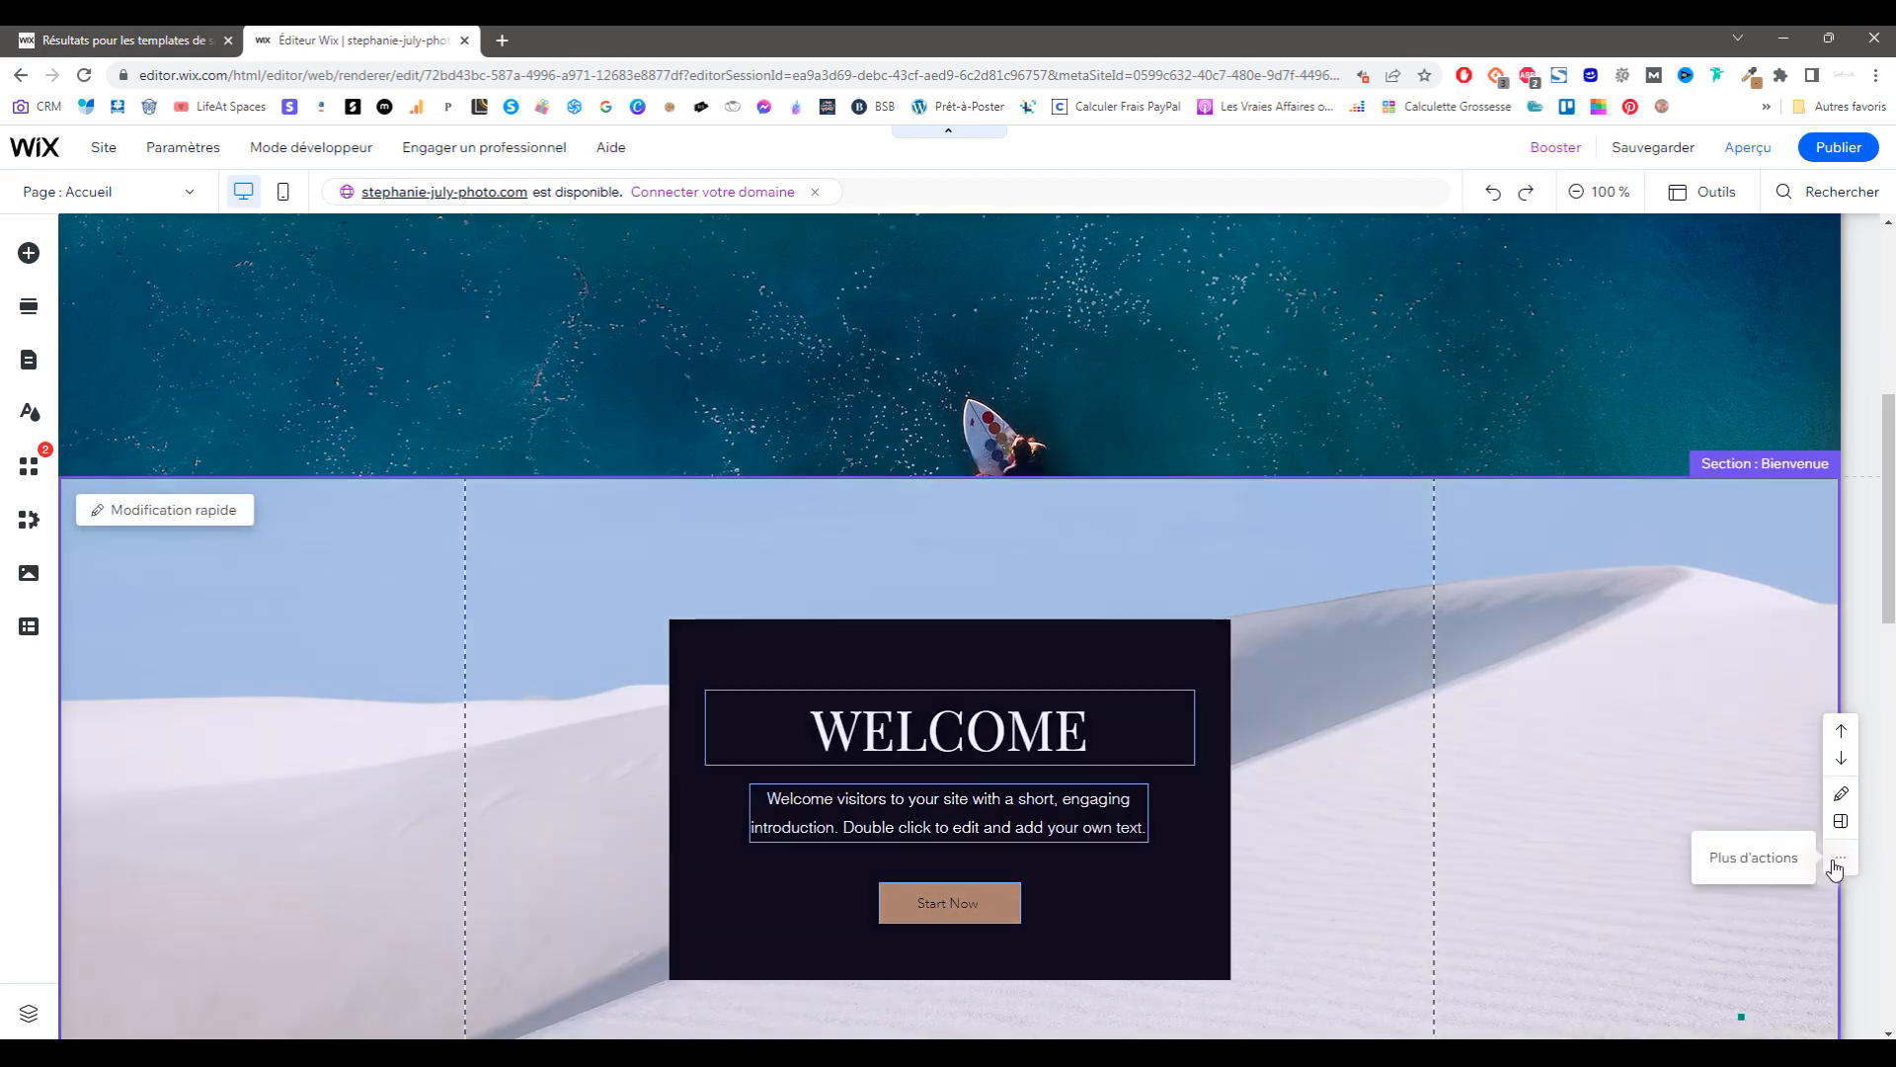
pyautogui.click(1837, 863)
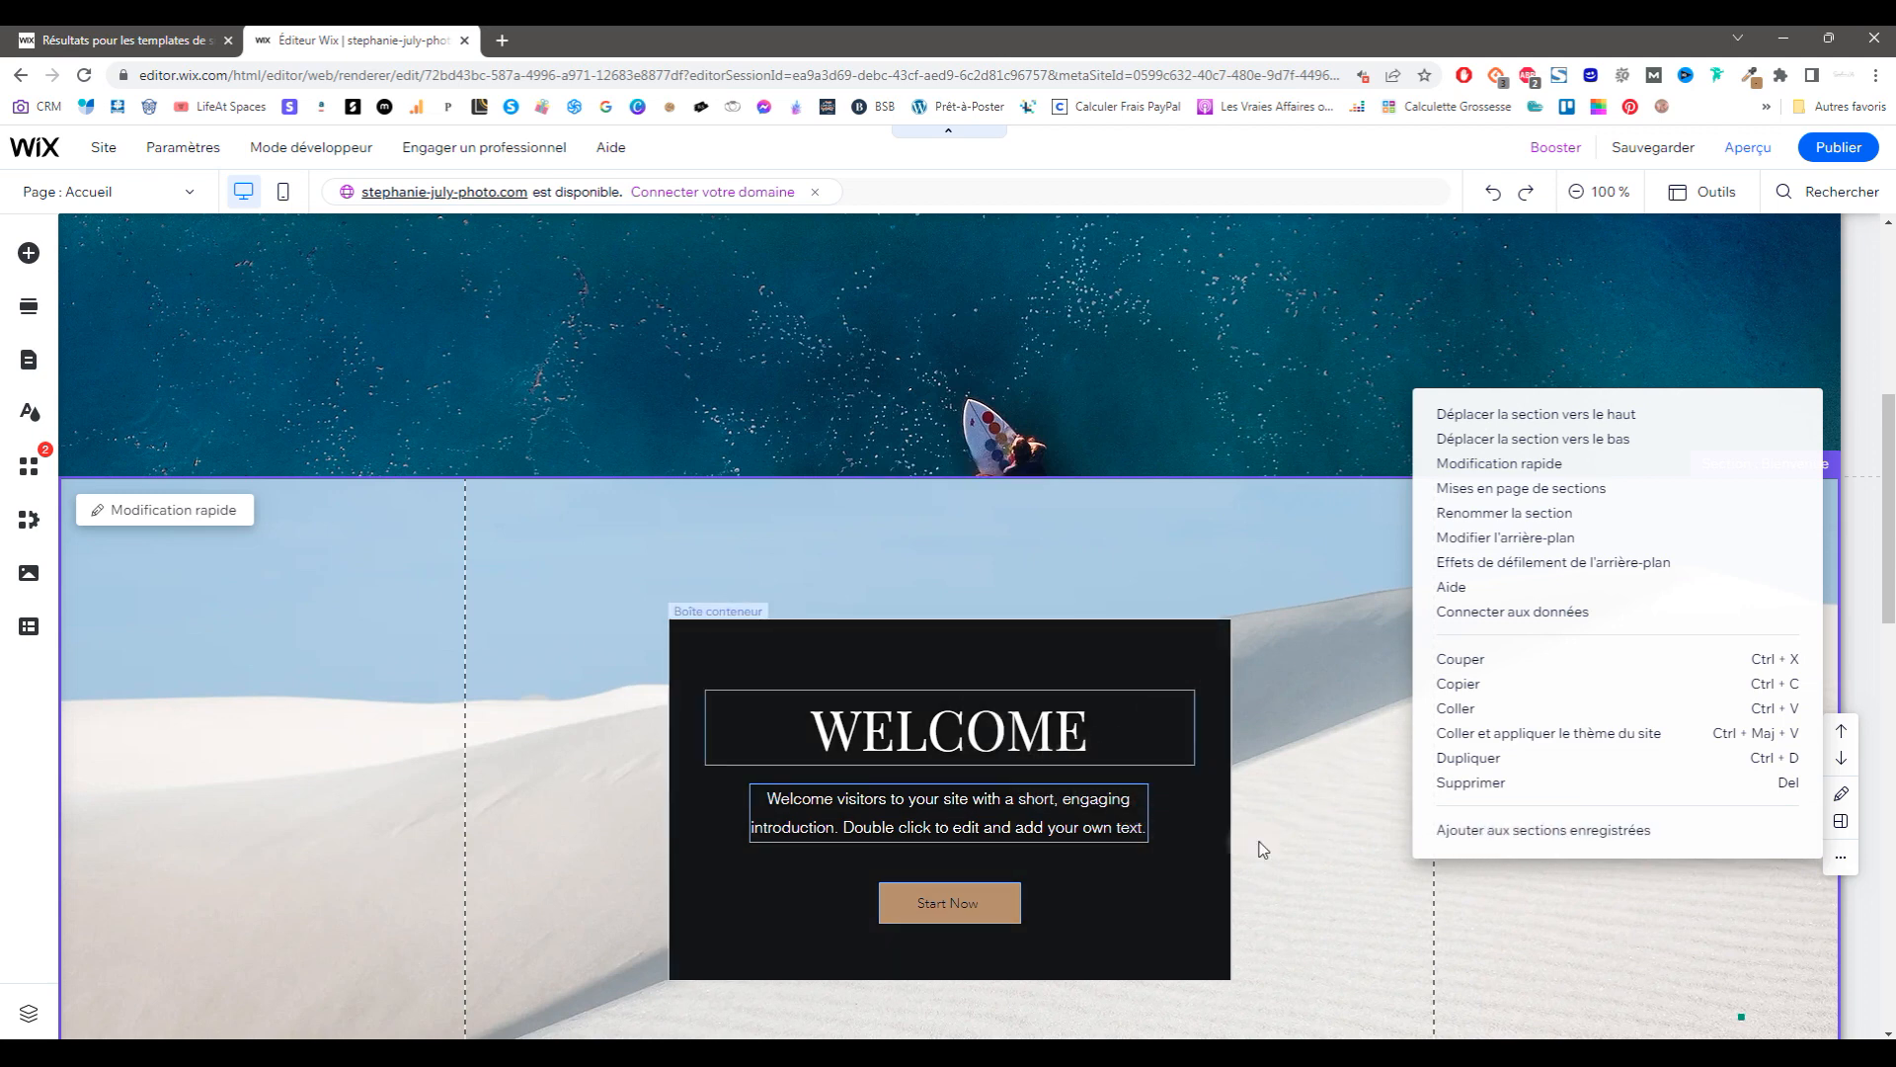
pyautogui.click(1191, 828)
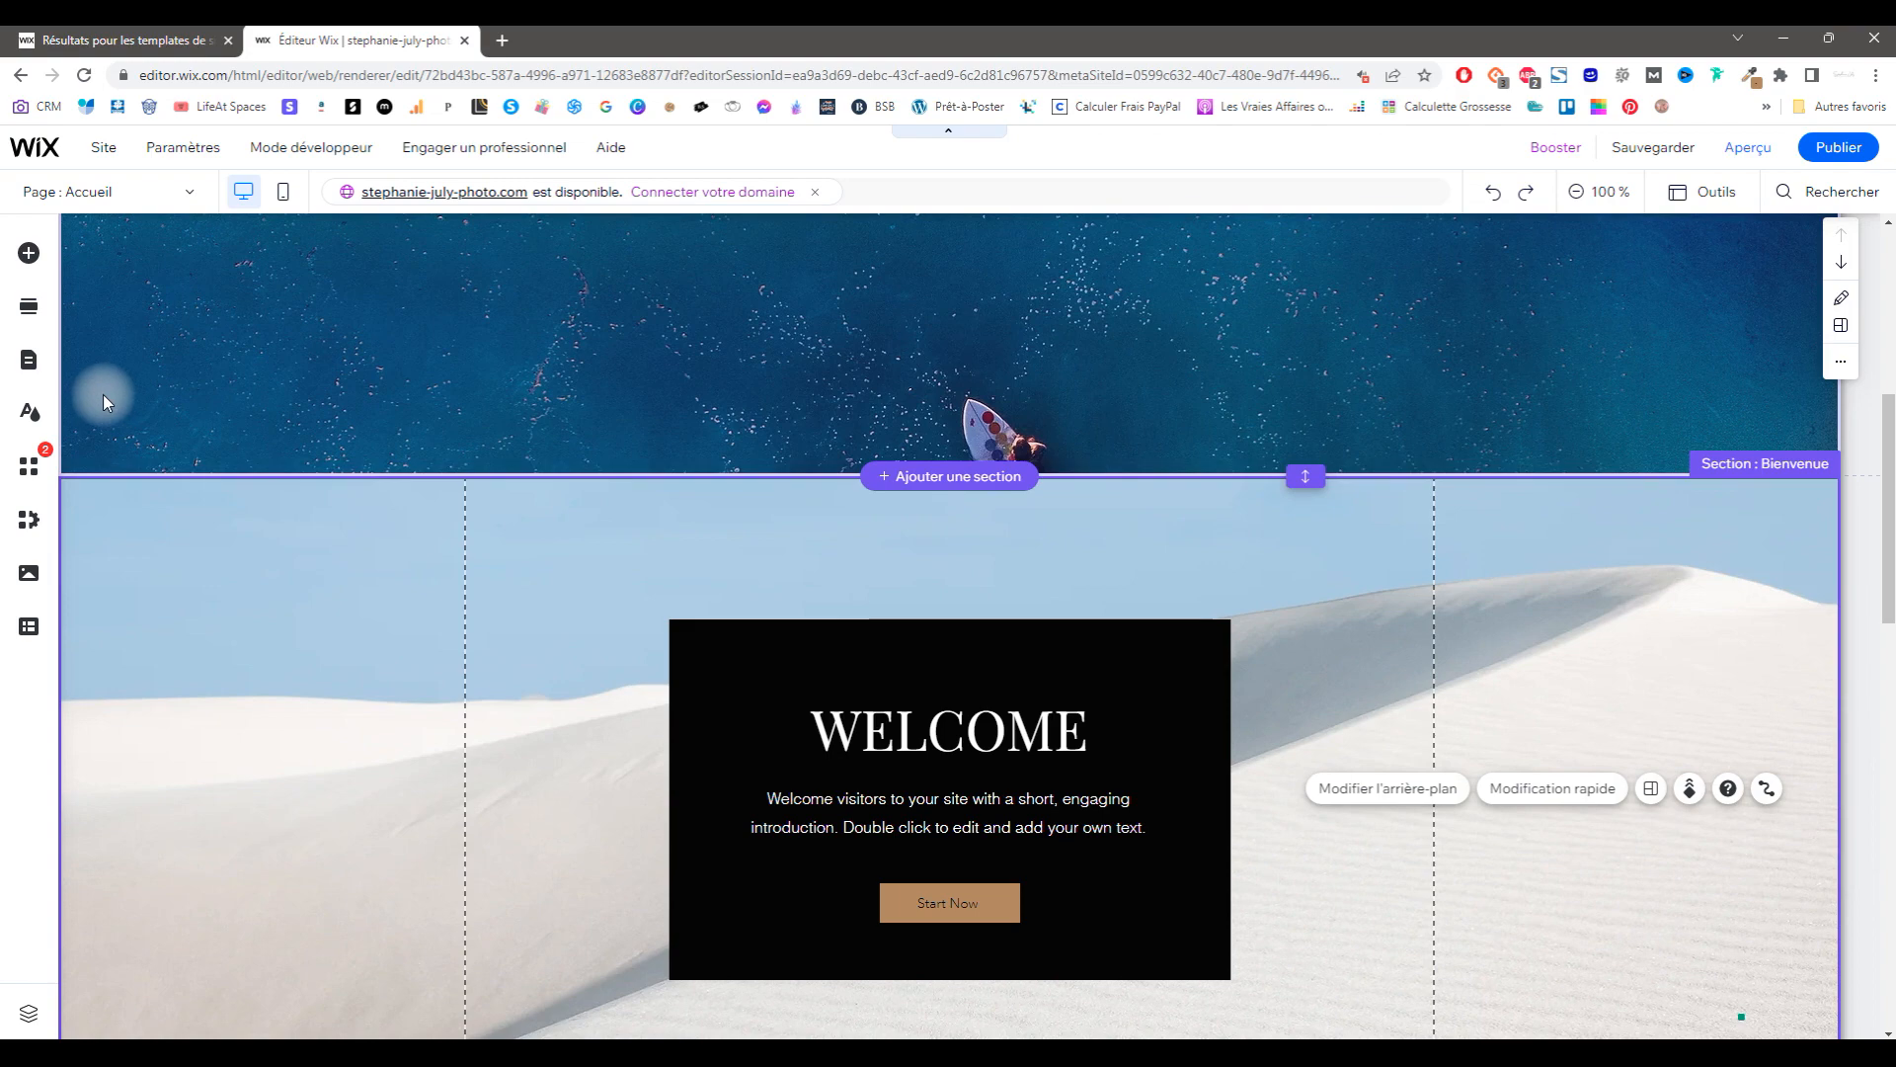
pyautogui.scroll(-7, 588, 631)
pyautogui.scroll(-8, 587, 626)
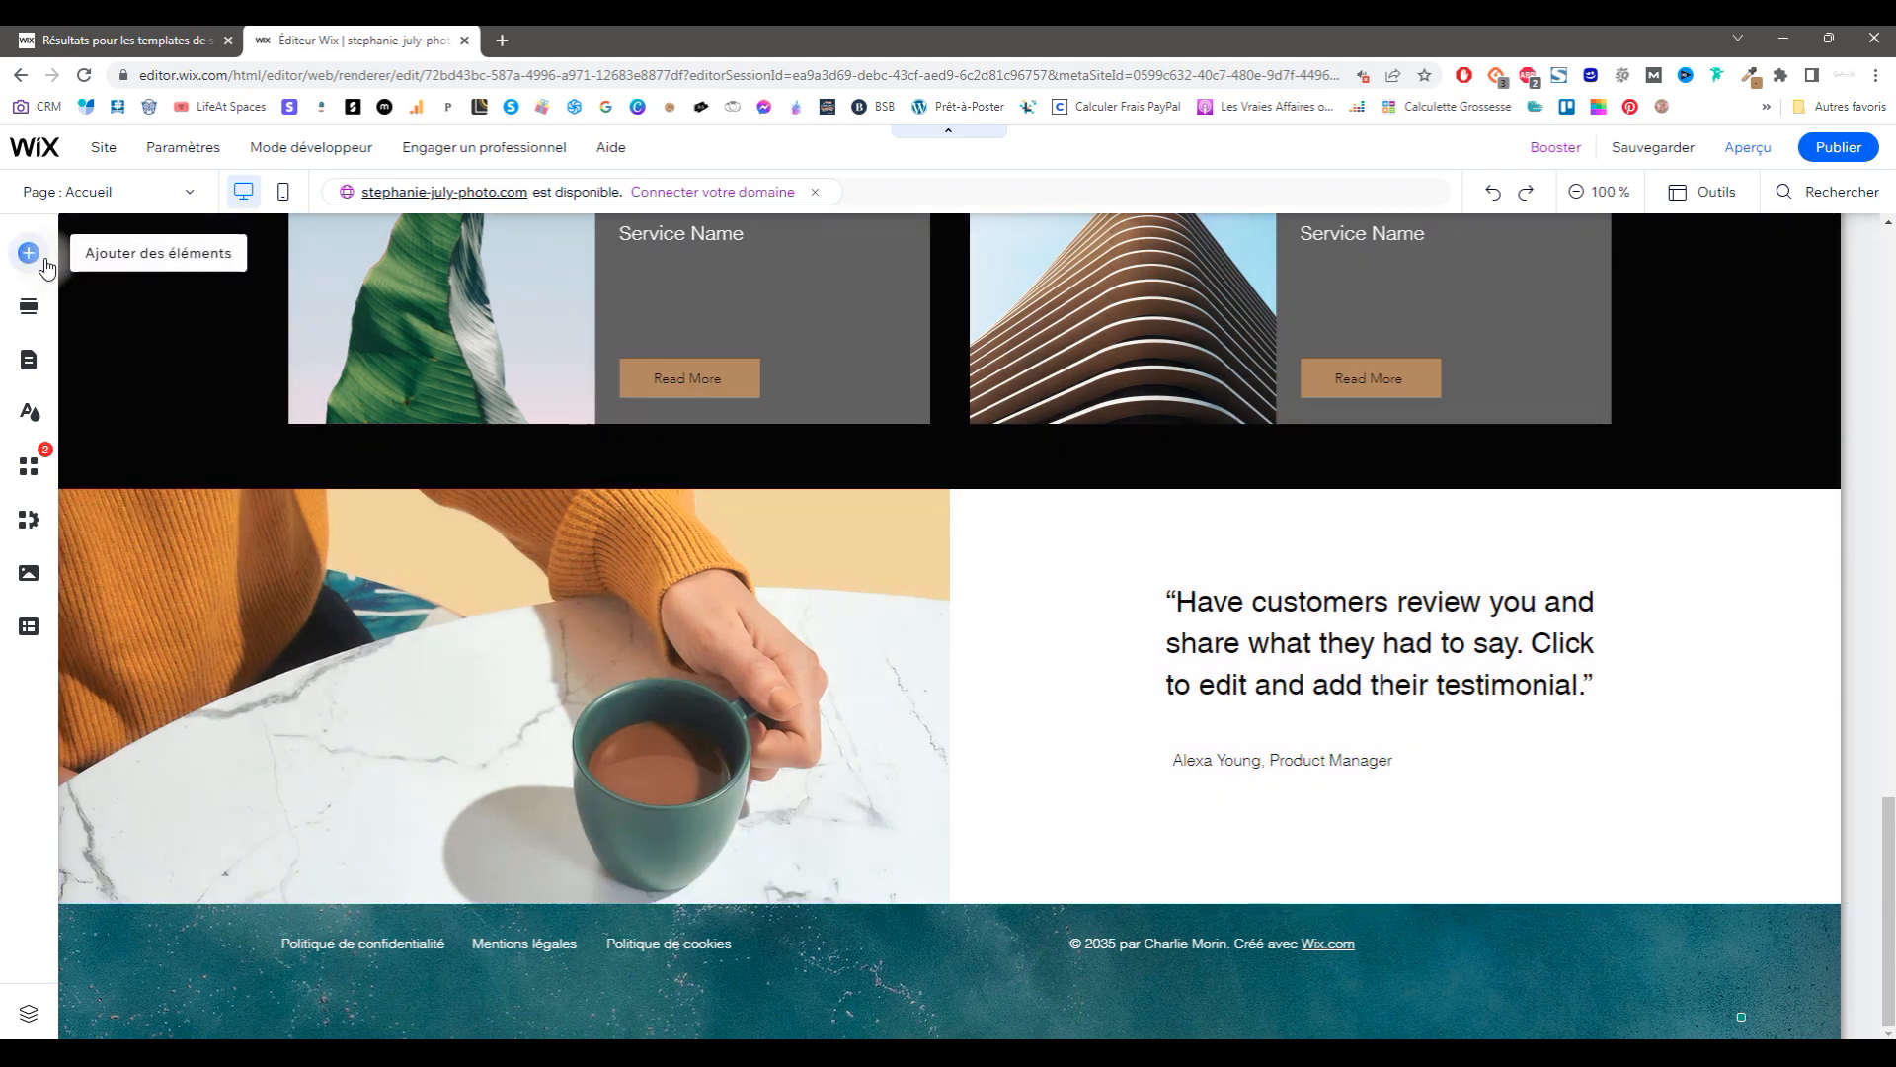
# Step: Browse Manage Pages and its Dynamic Pages options, then open Site > Tableau de bord
pyautogui.moveTo(102, 194)
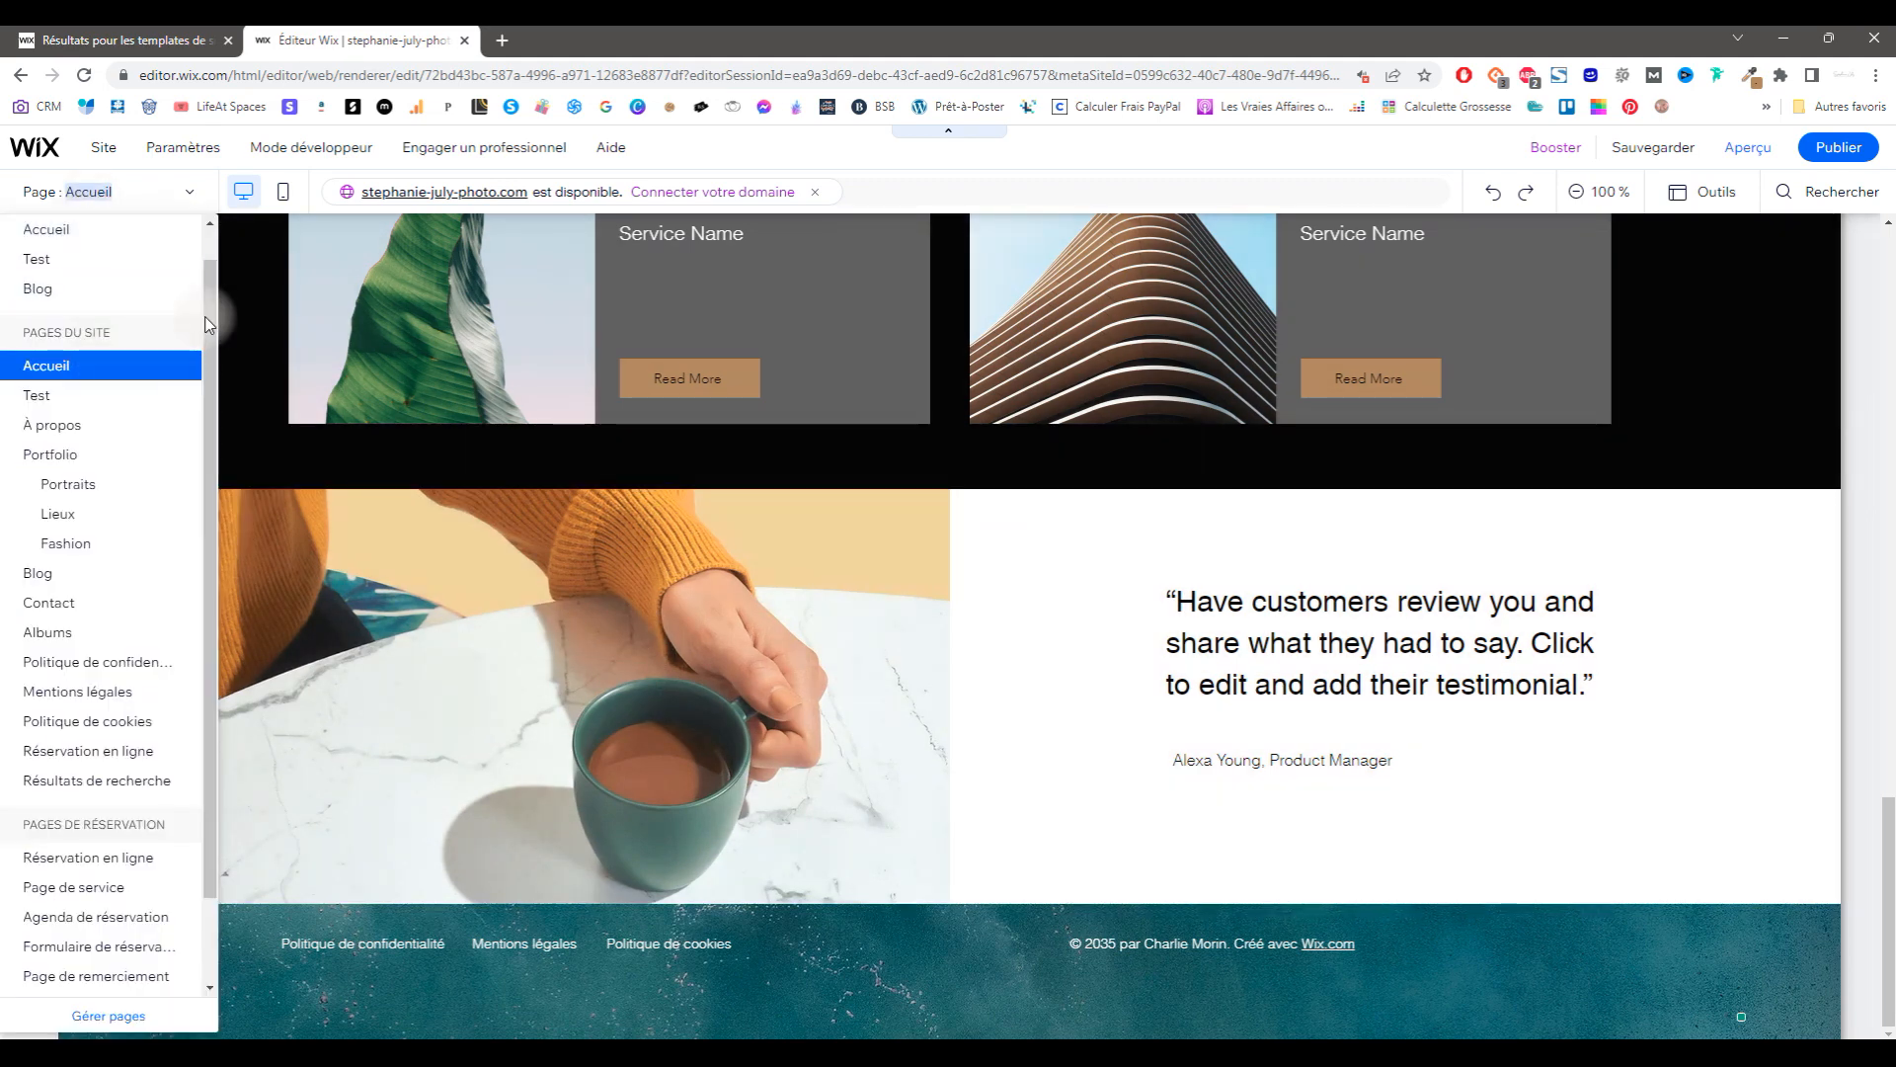
pyautogui.scroll(-1, 208, 541)
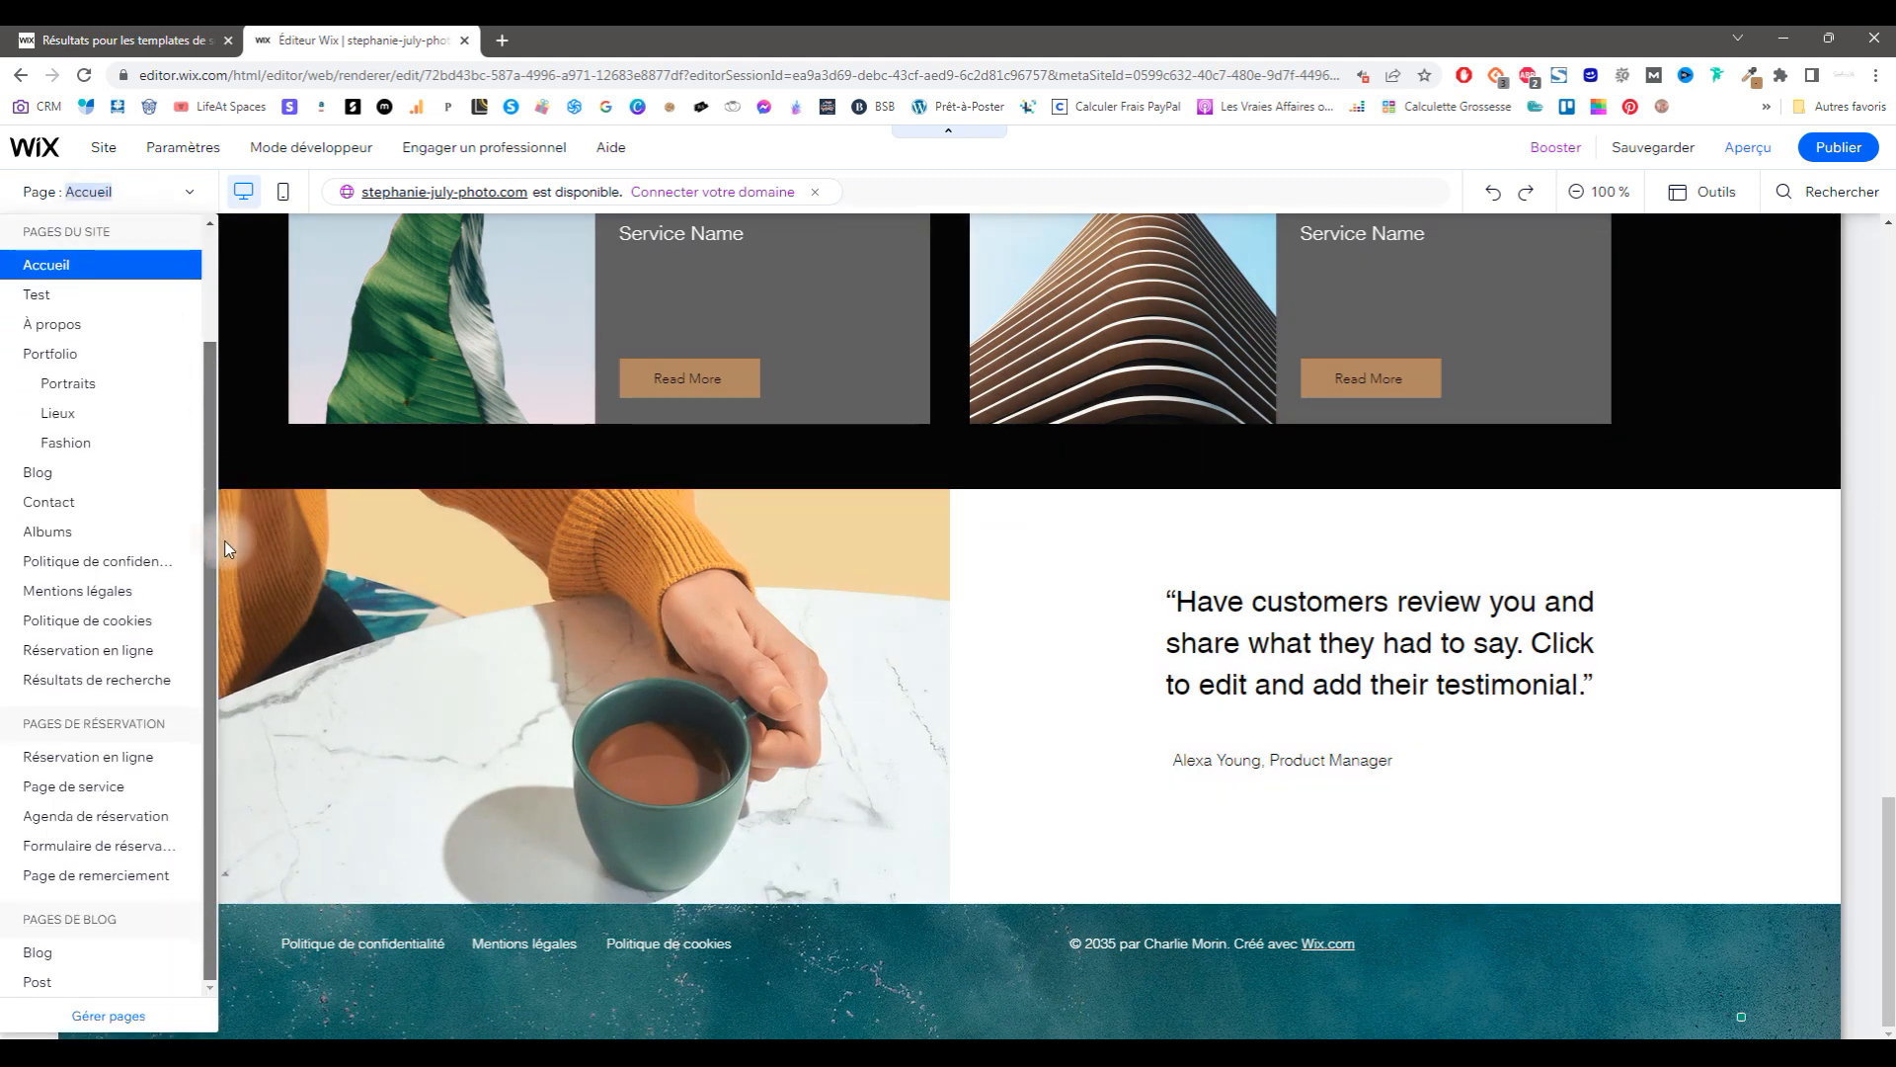
pyautogui.click(108, 1020)
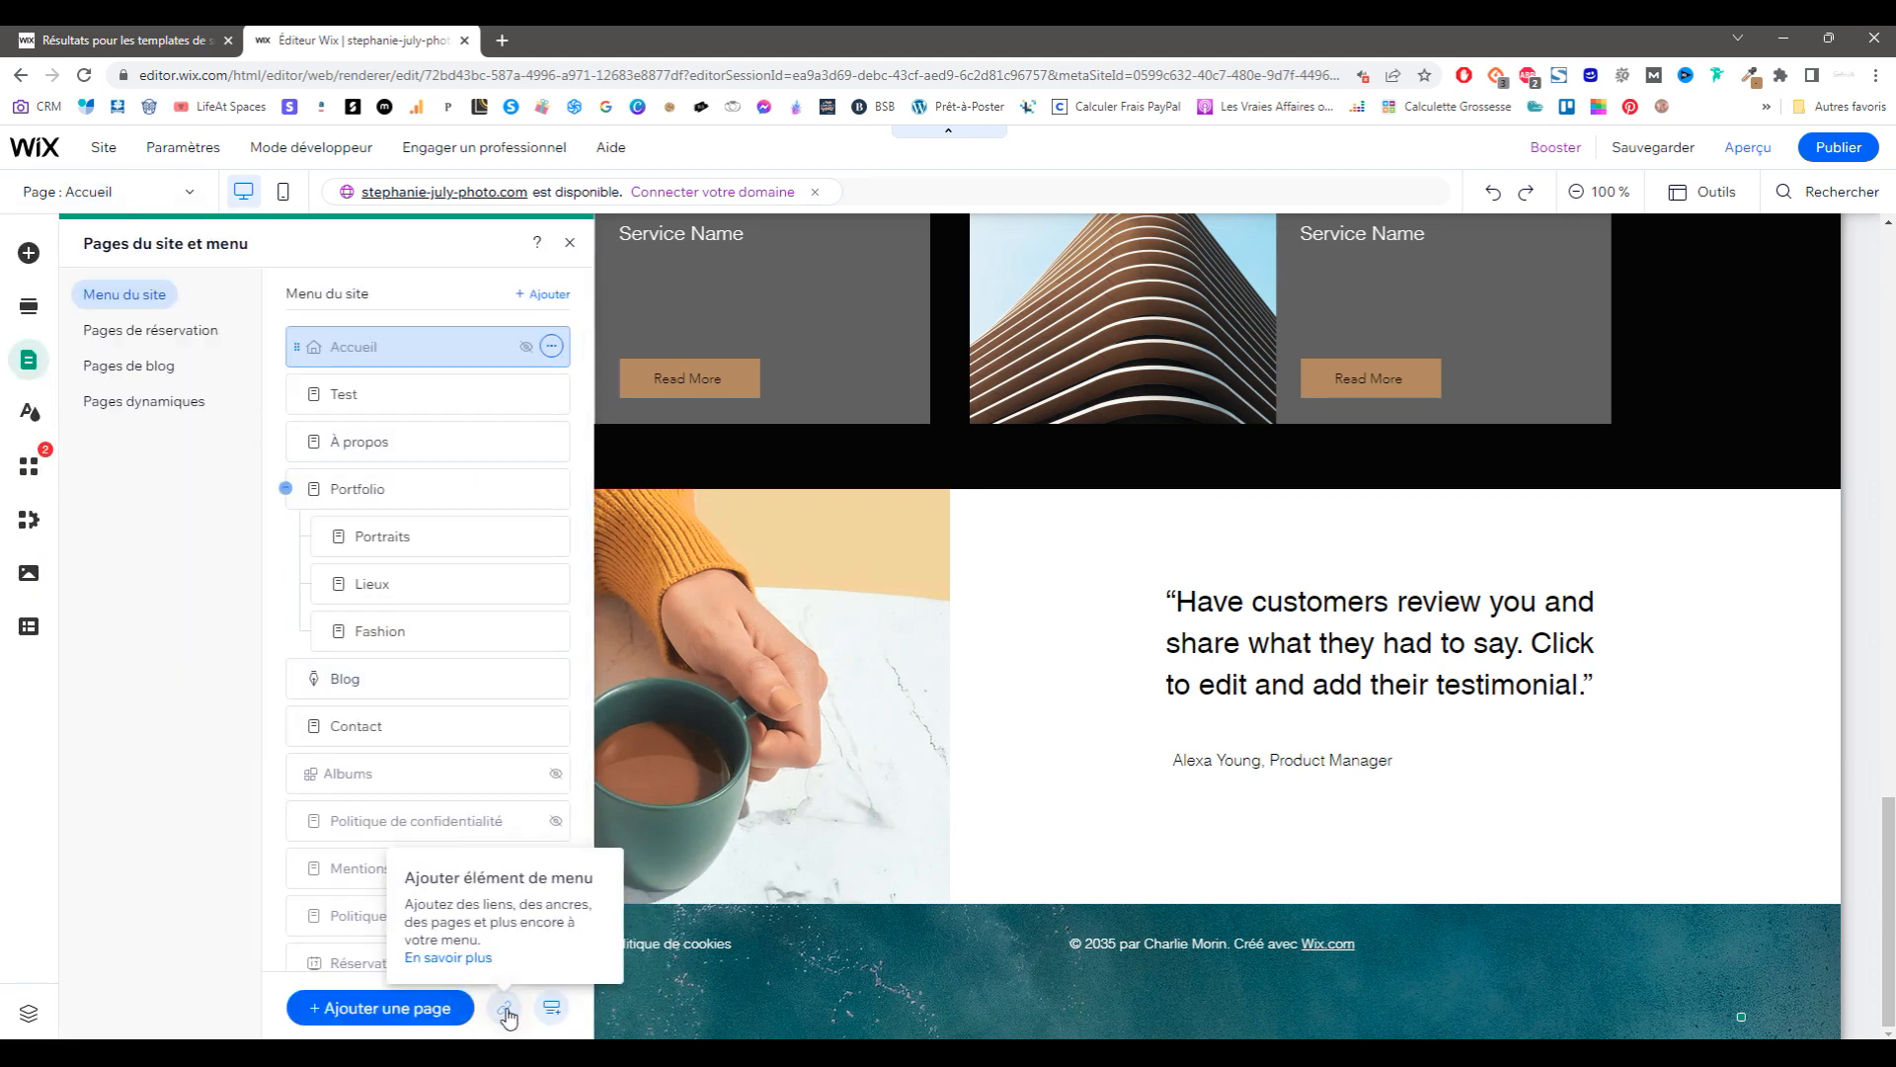
pyautogui.click(145, 401)
pyautogui.moveTo(104, 147)
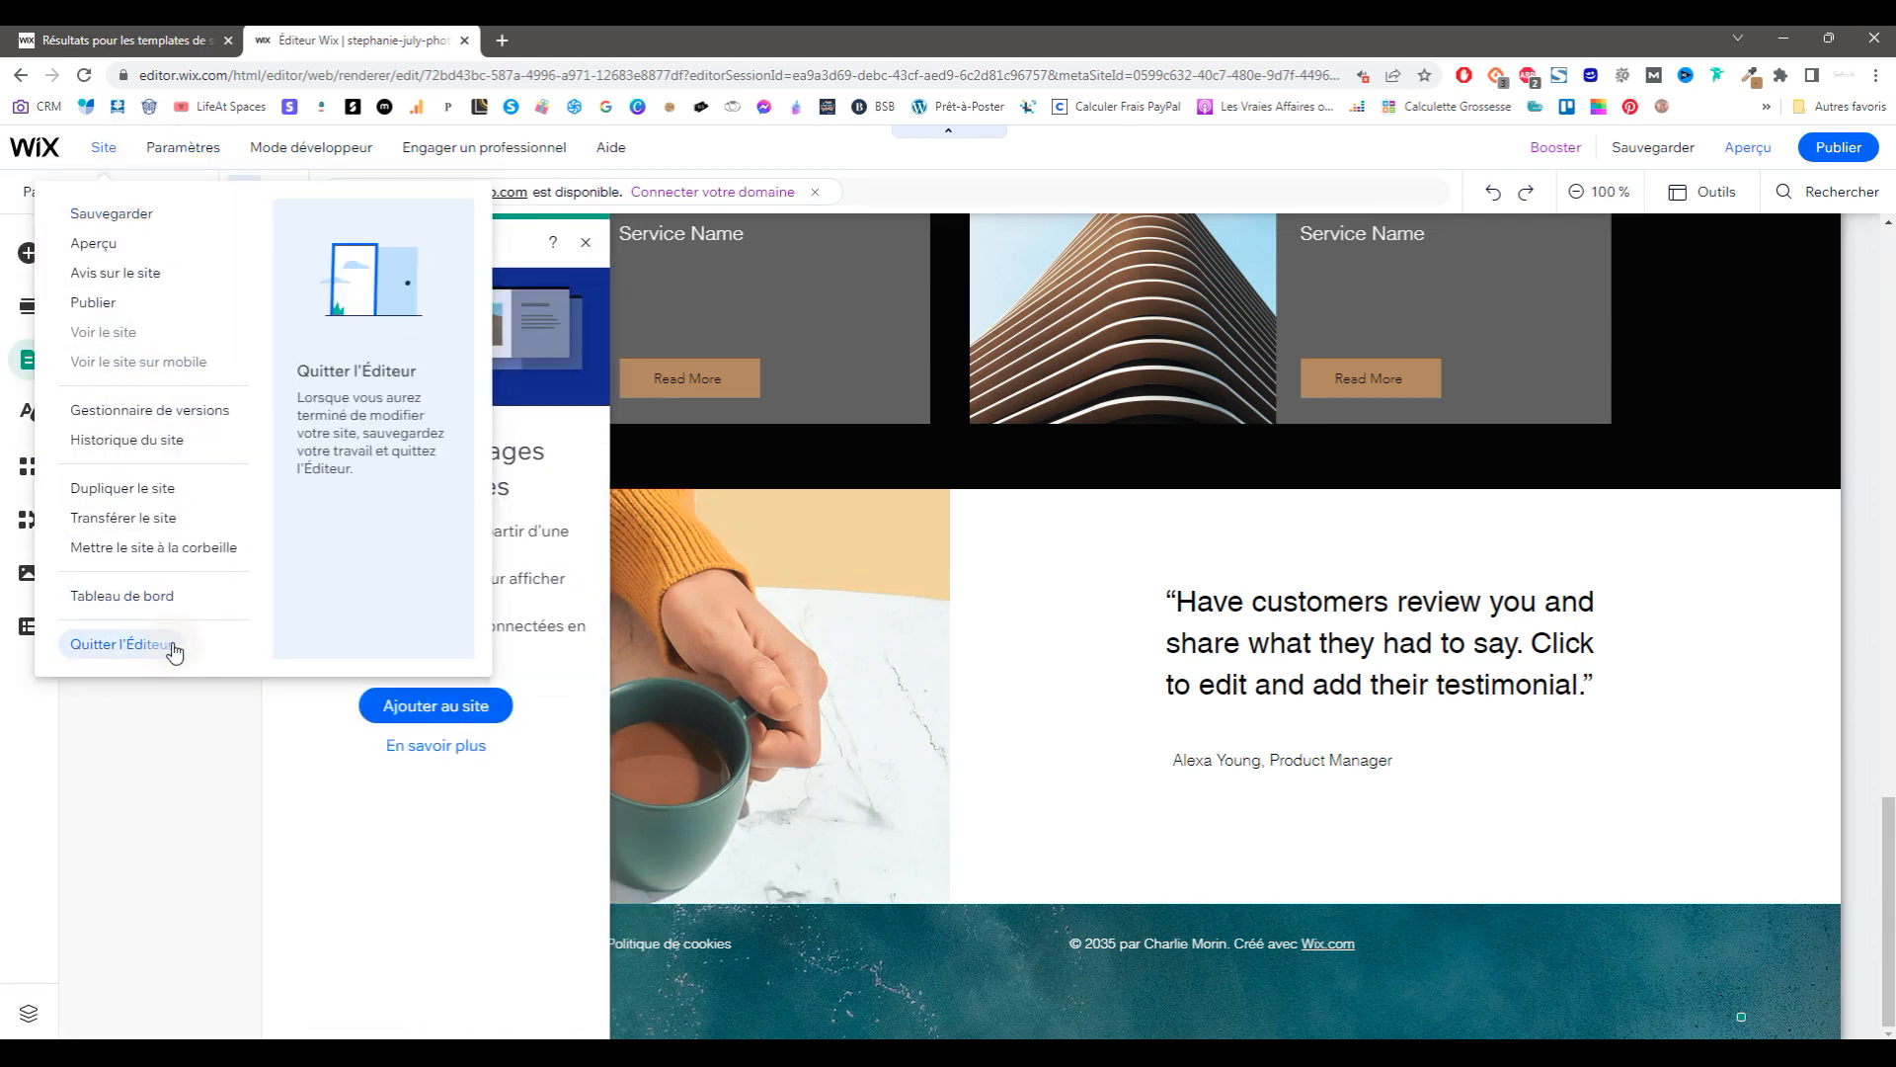
pyautogui.click(155, 600)
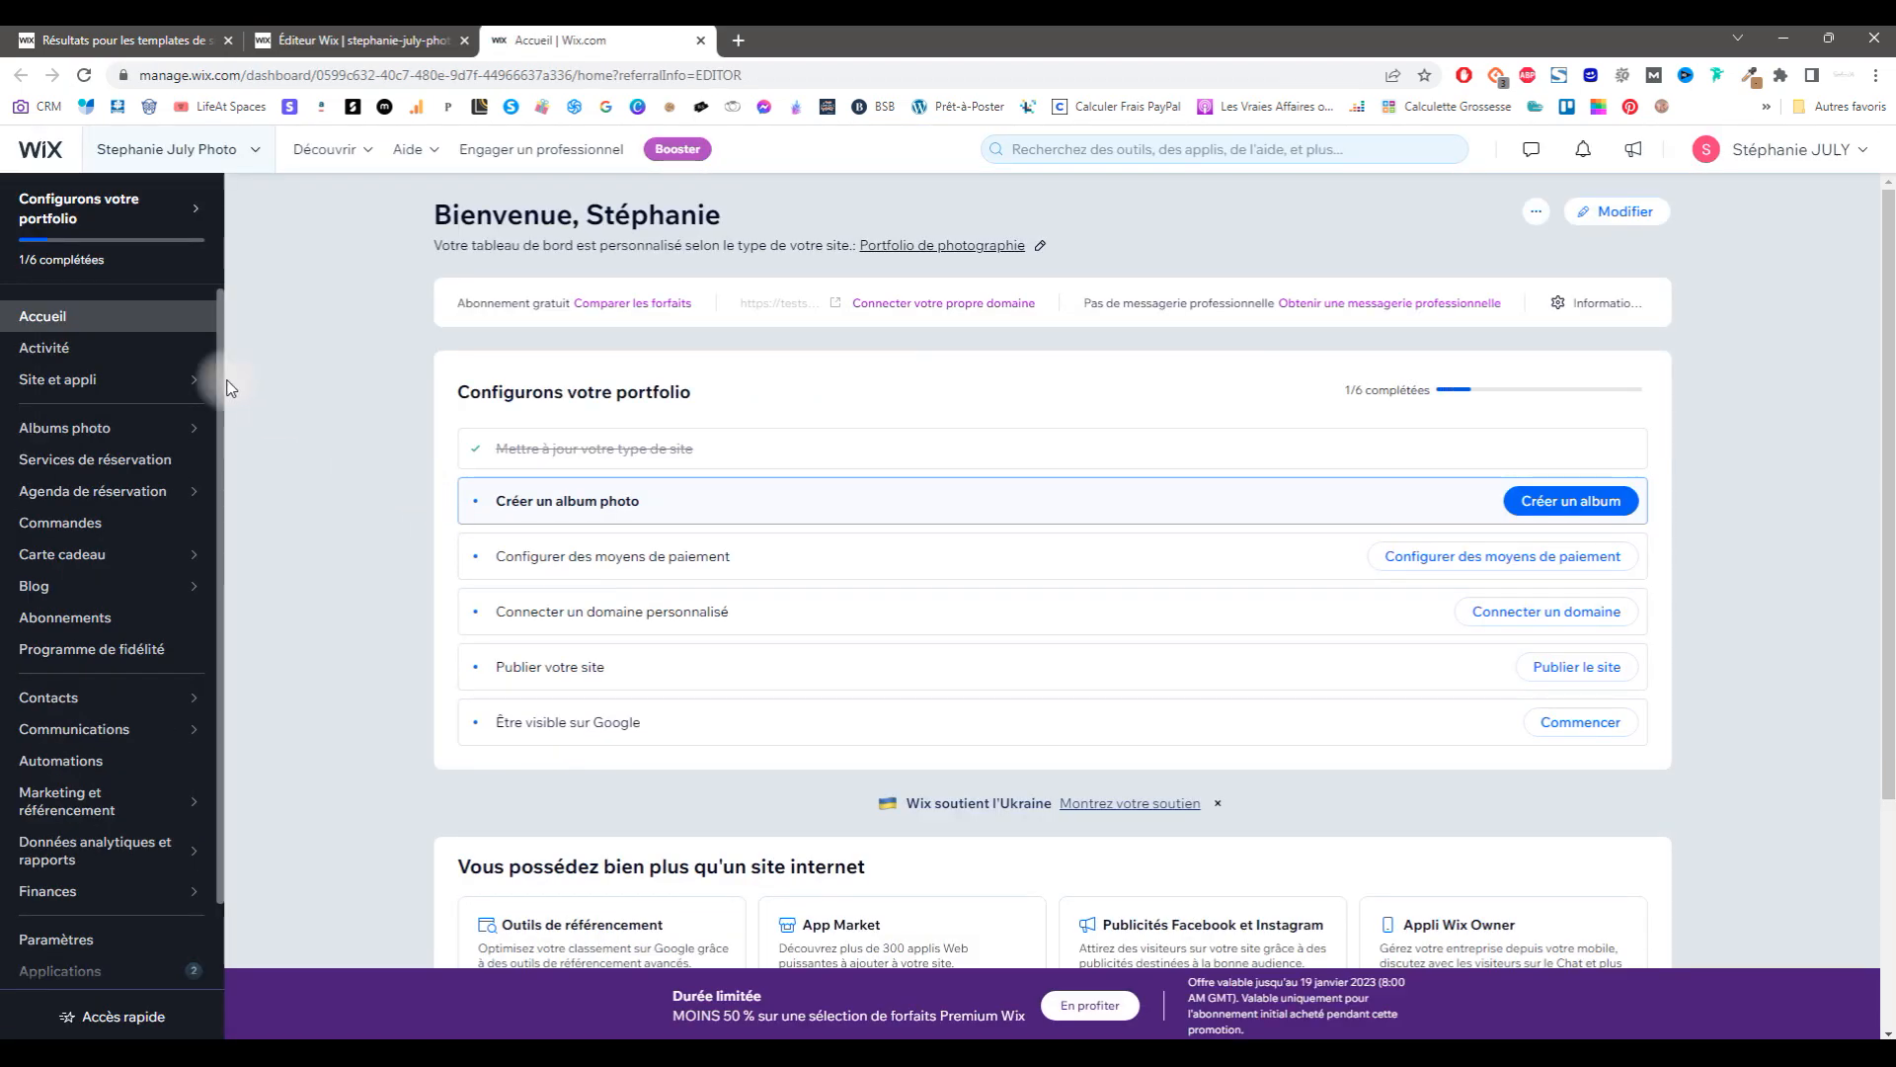
# Step: Dismiss the discount promotion and open the Site et appli > Site internet overview
pyautogui.moveTo(145, 587)
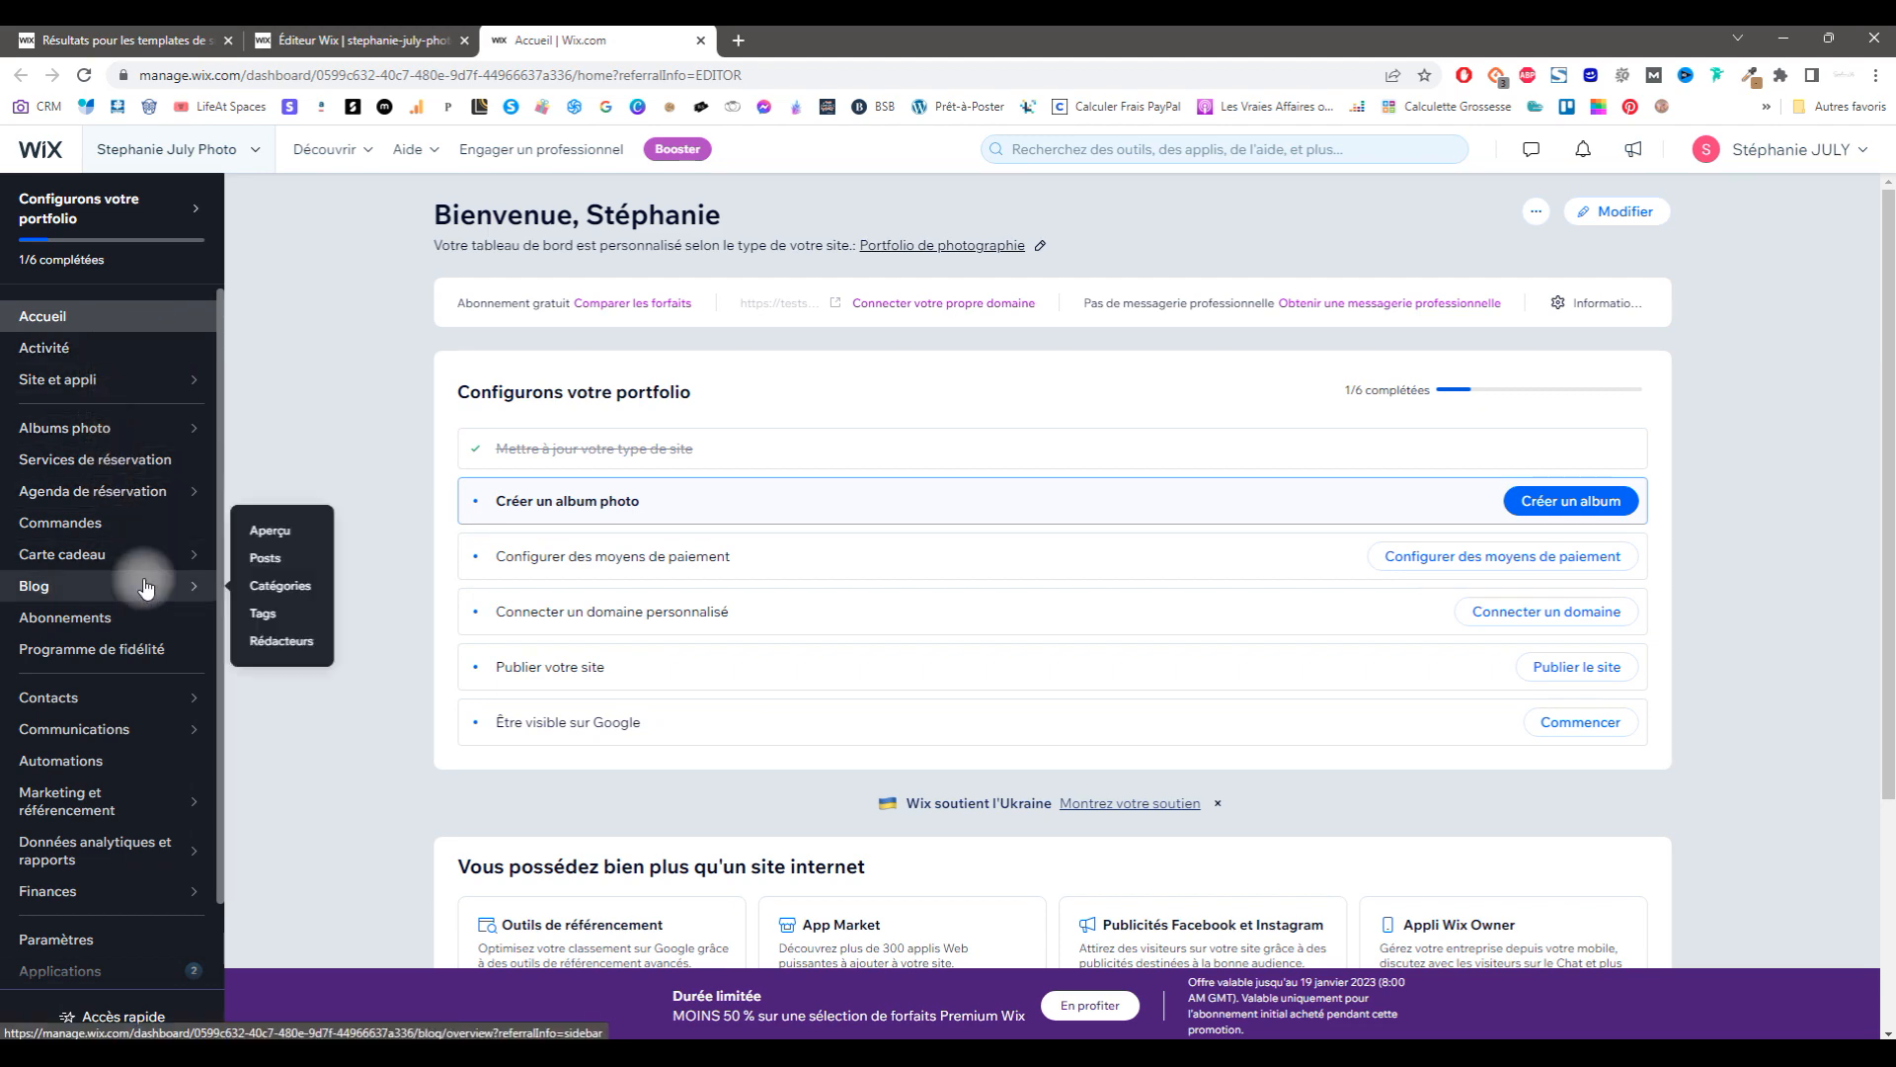
pyautogui.scroll(-1, 145, 586)
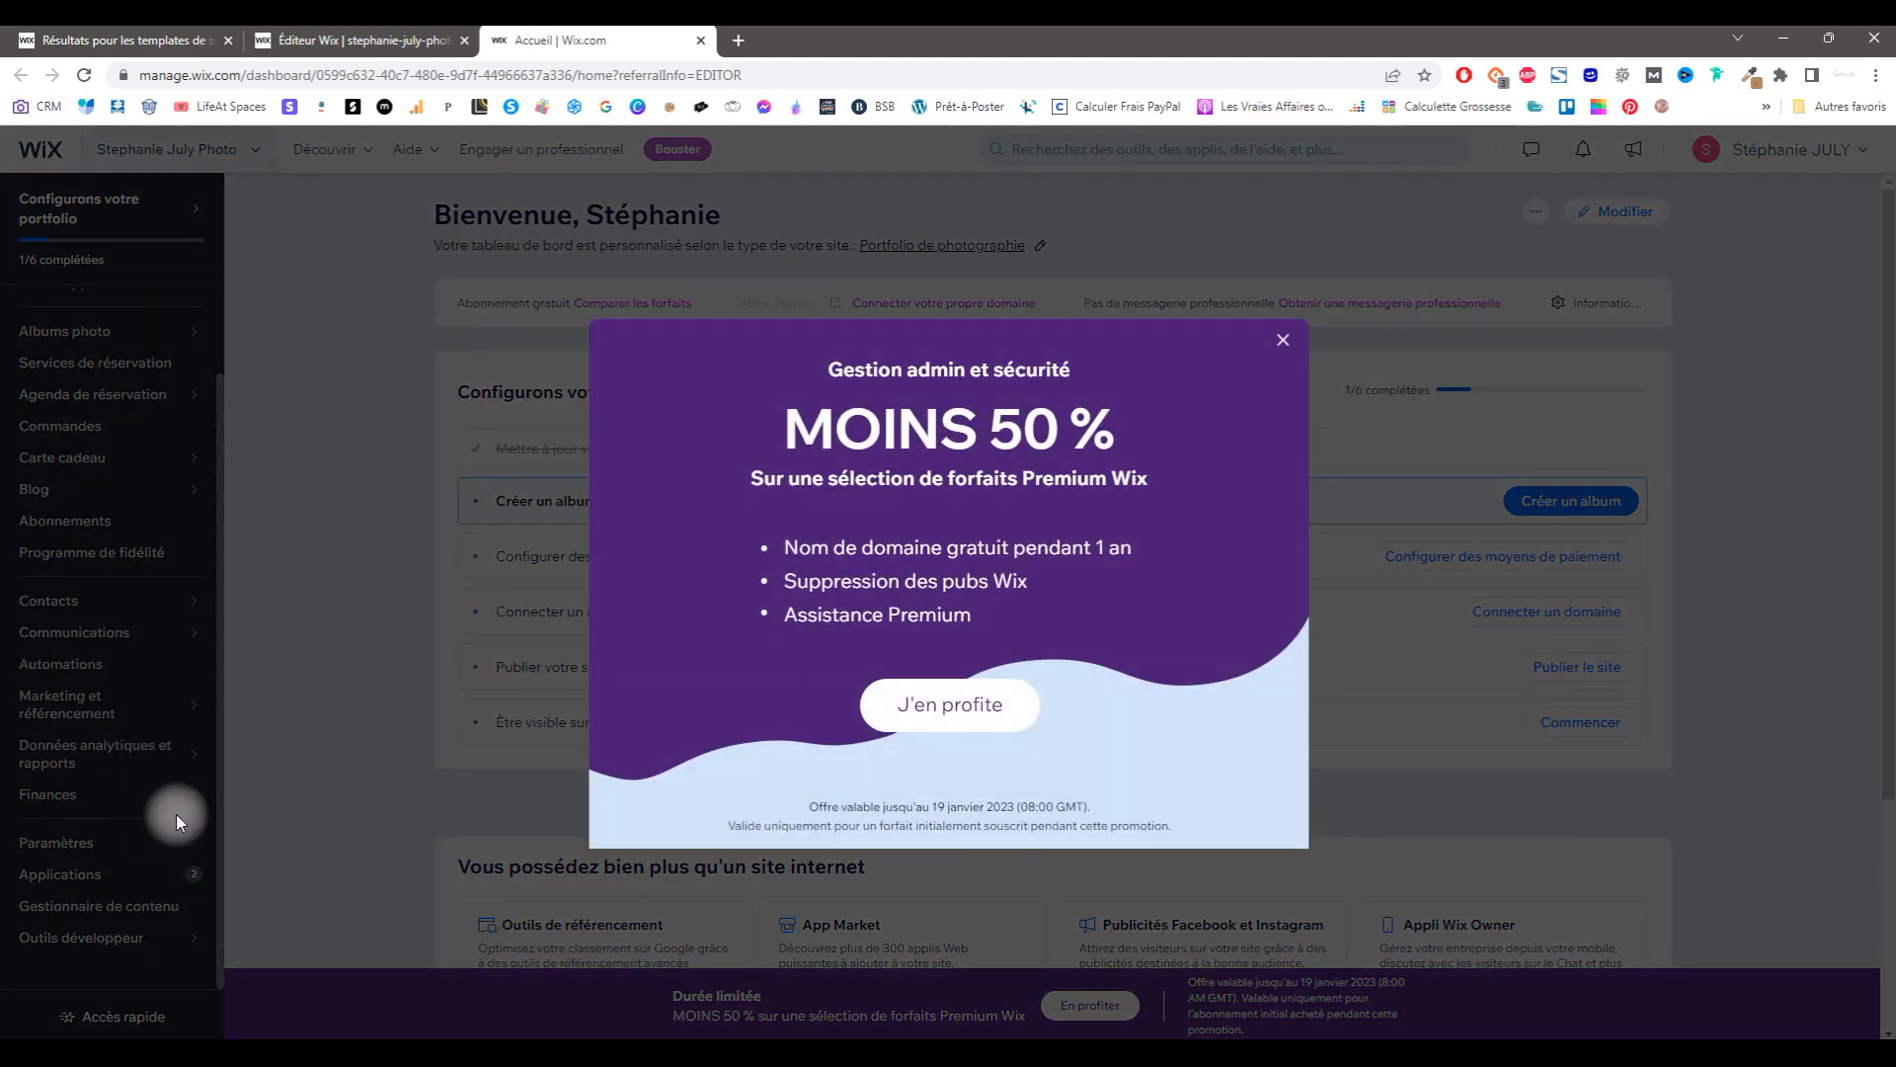
pyautogui.click(1283, 341)
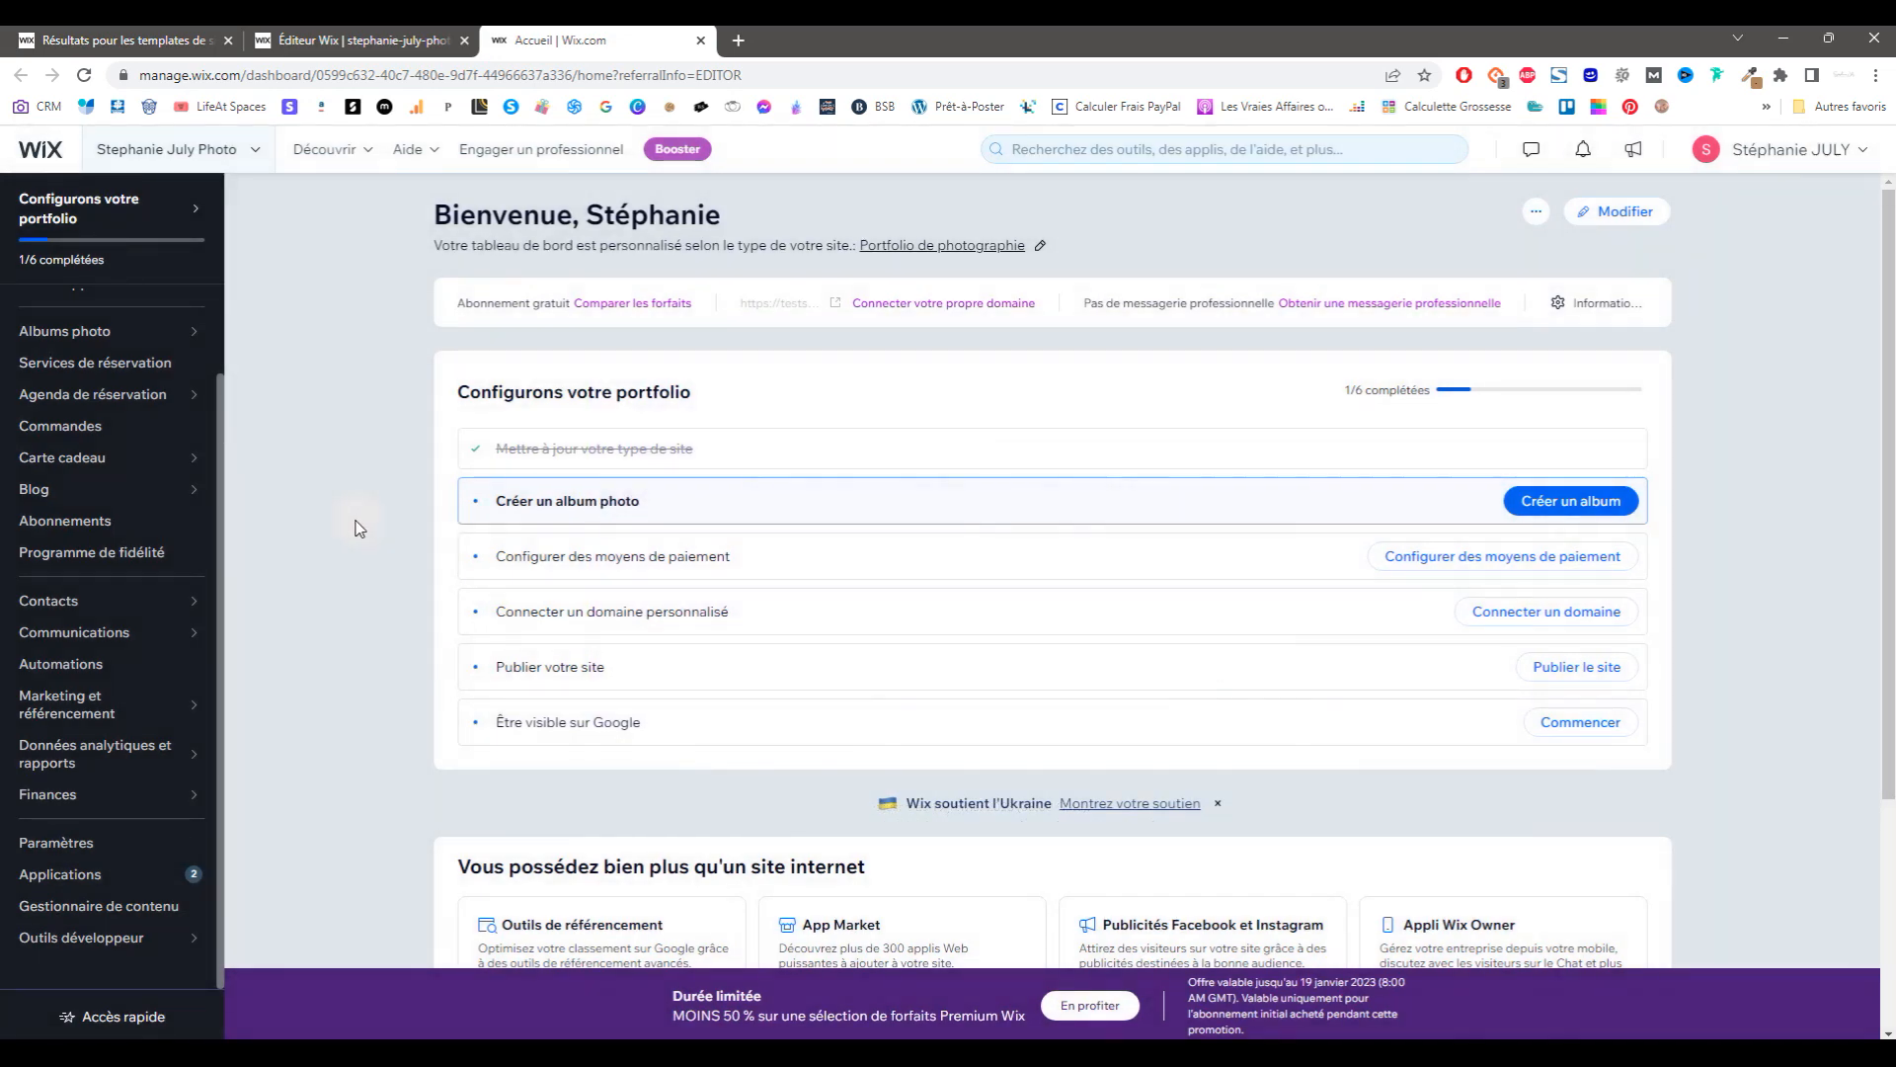
pyautogui.scroll(1, 132, 560)
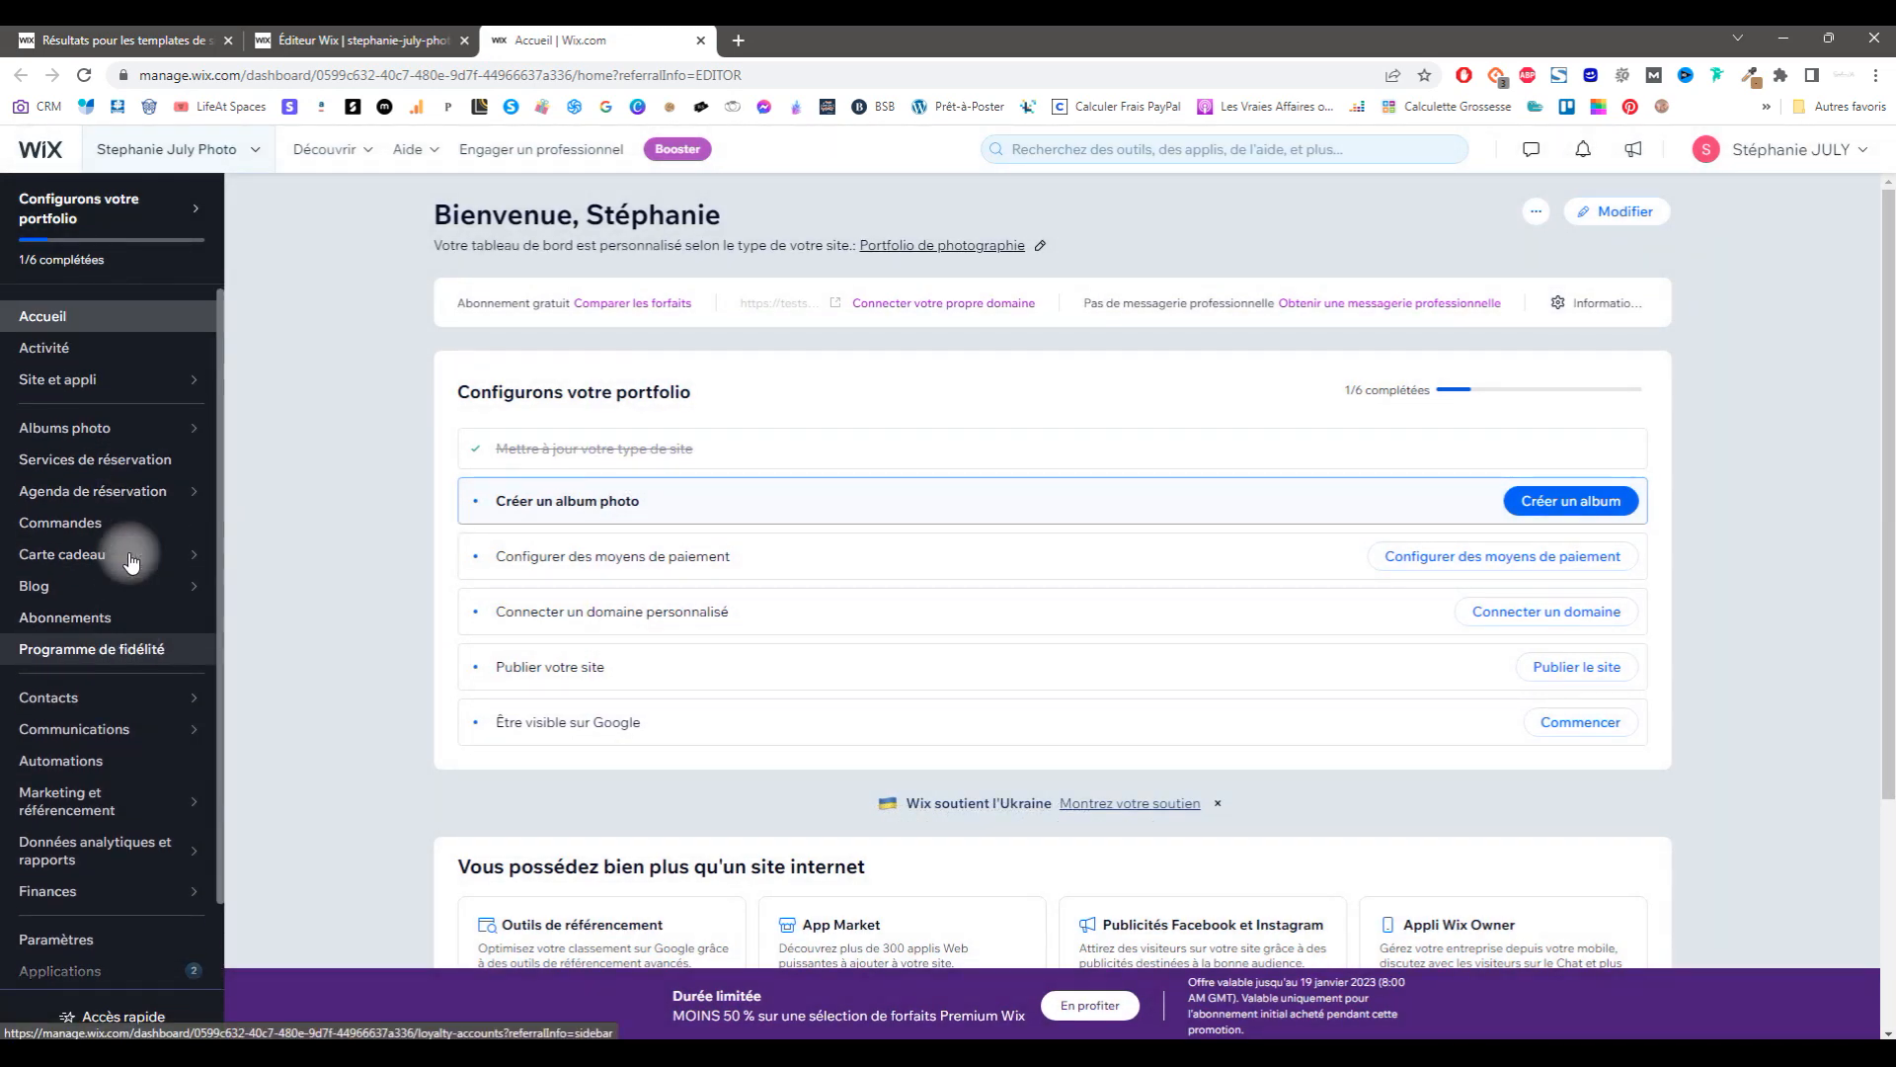
pyautogui.click(287, 348)
# Step: Visit the Carte cadeau Ventes page, then the Agenda de réservation calendar
pyautogui.scroll(-3, 785, 675)
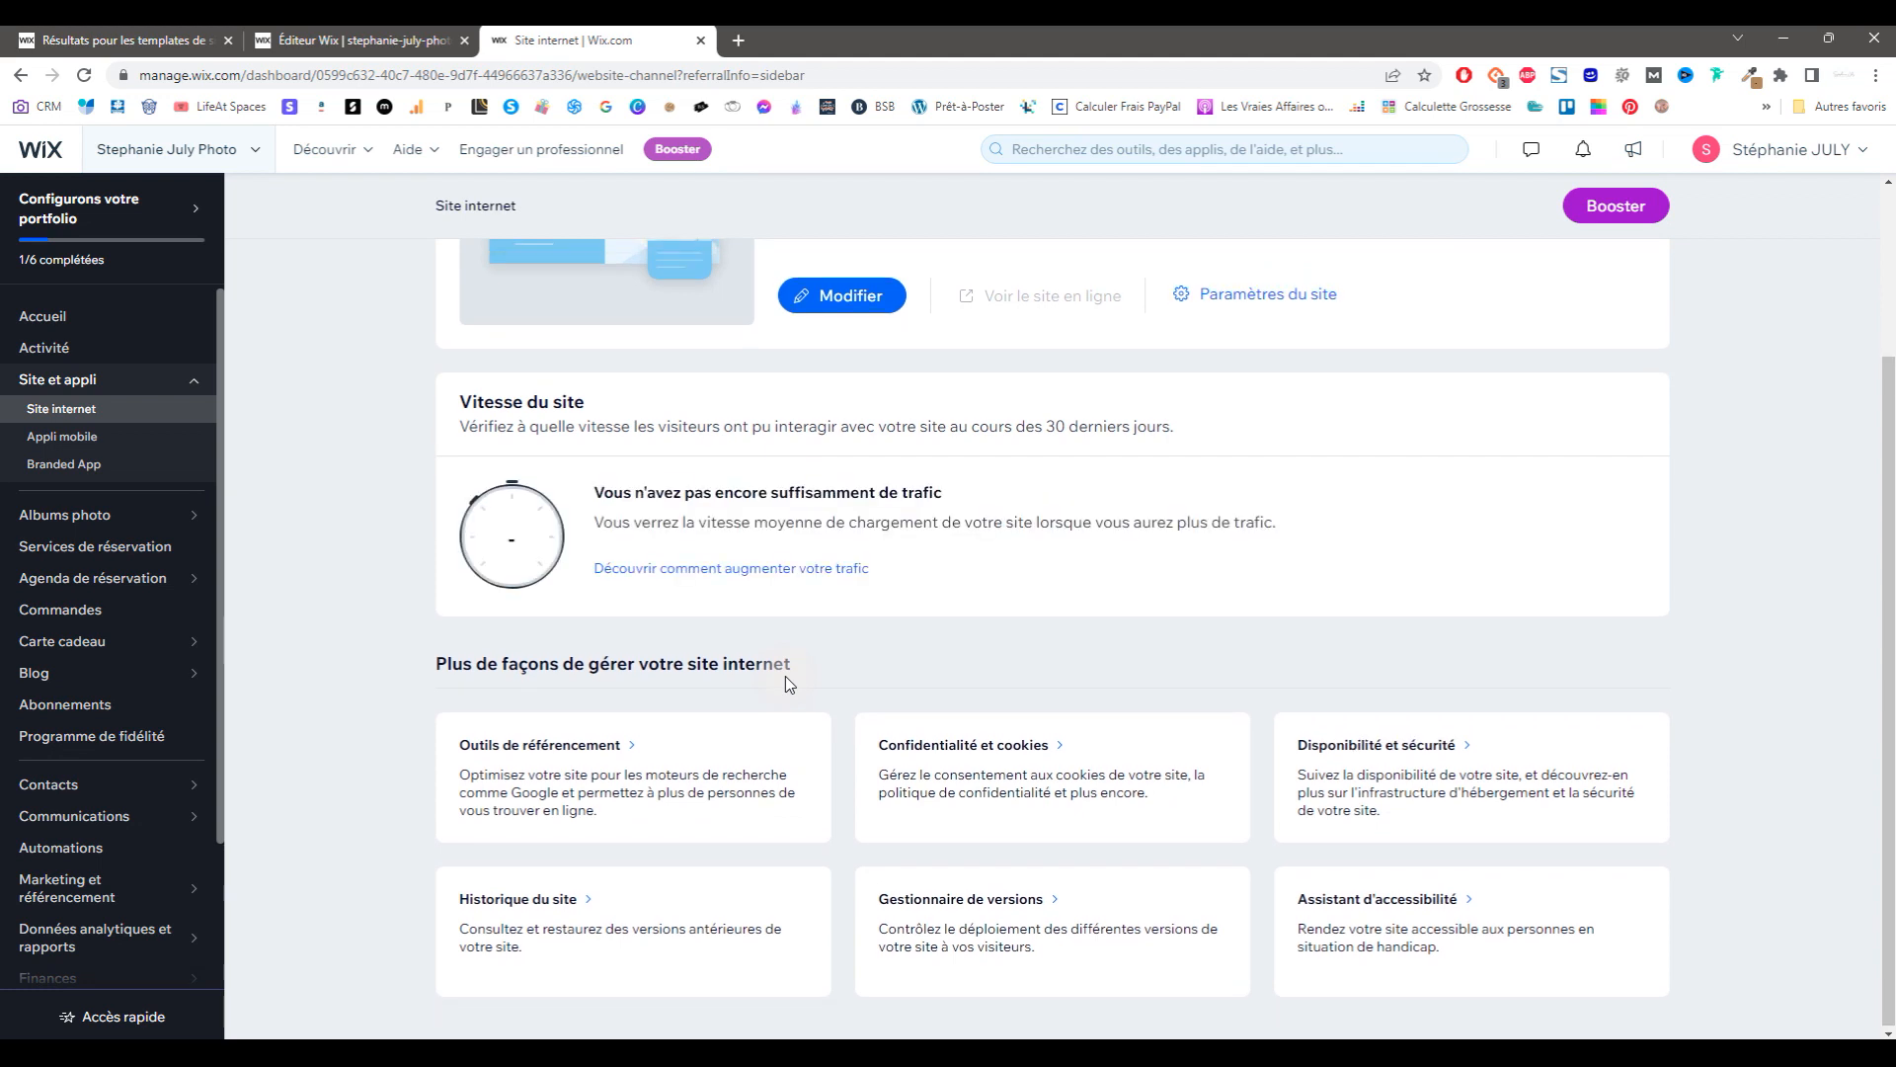
pyautogui.scroll(3, 786, 676)
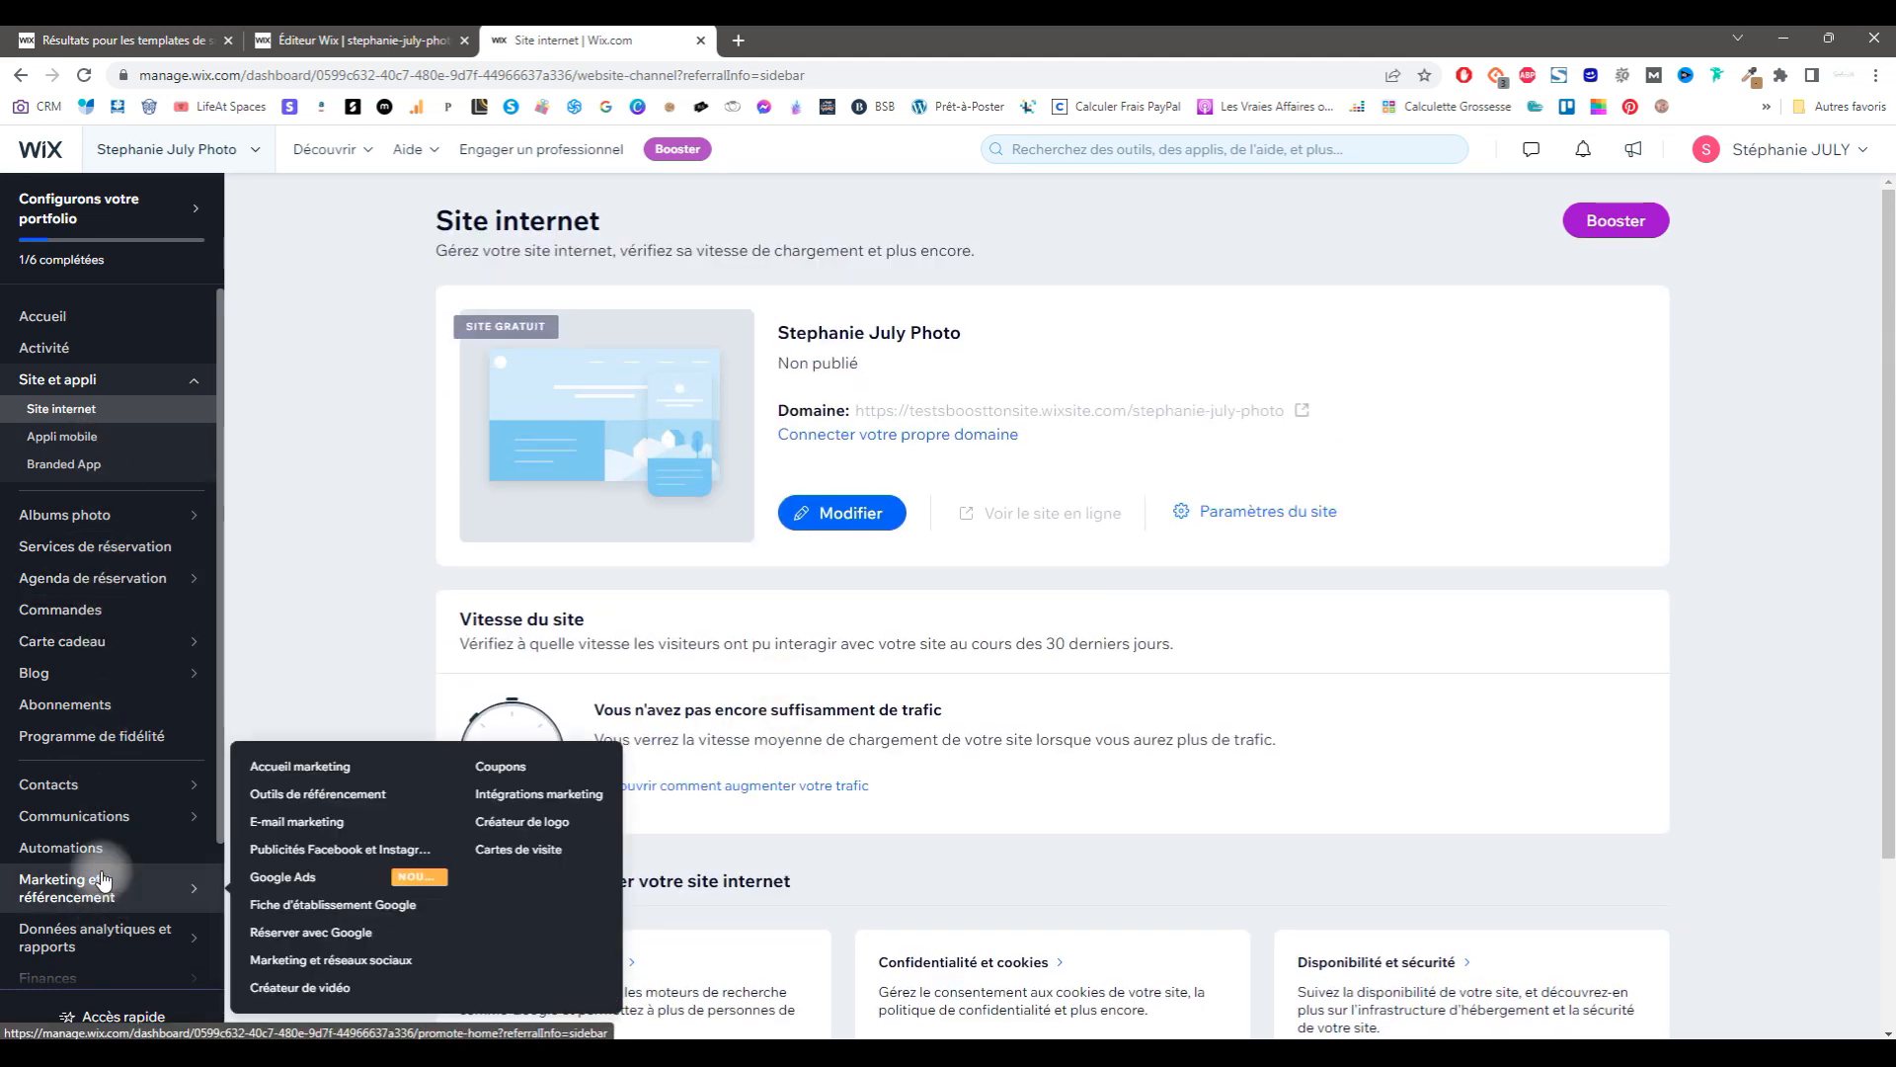
pyautogui.moveTo(138, 676)
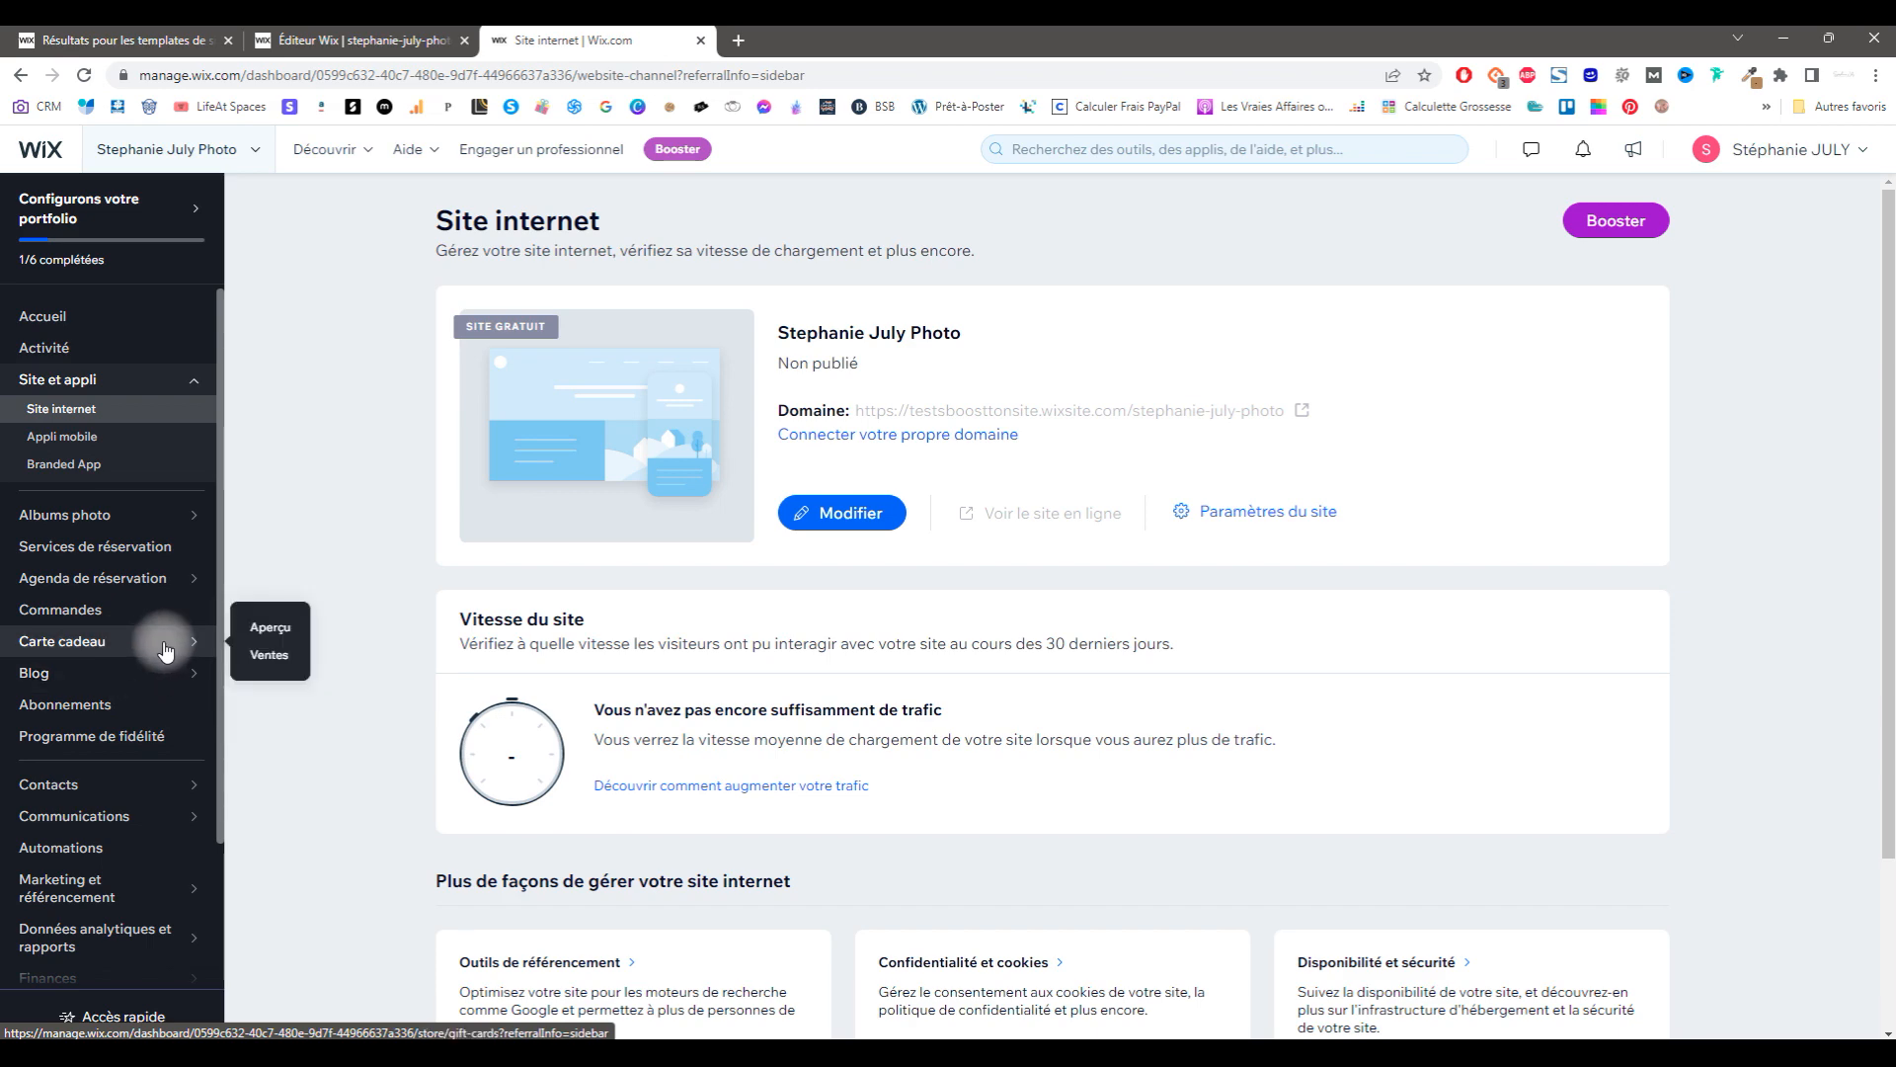
pyautogui.click(268, 654)
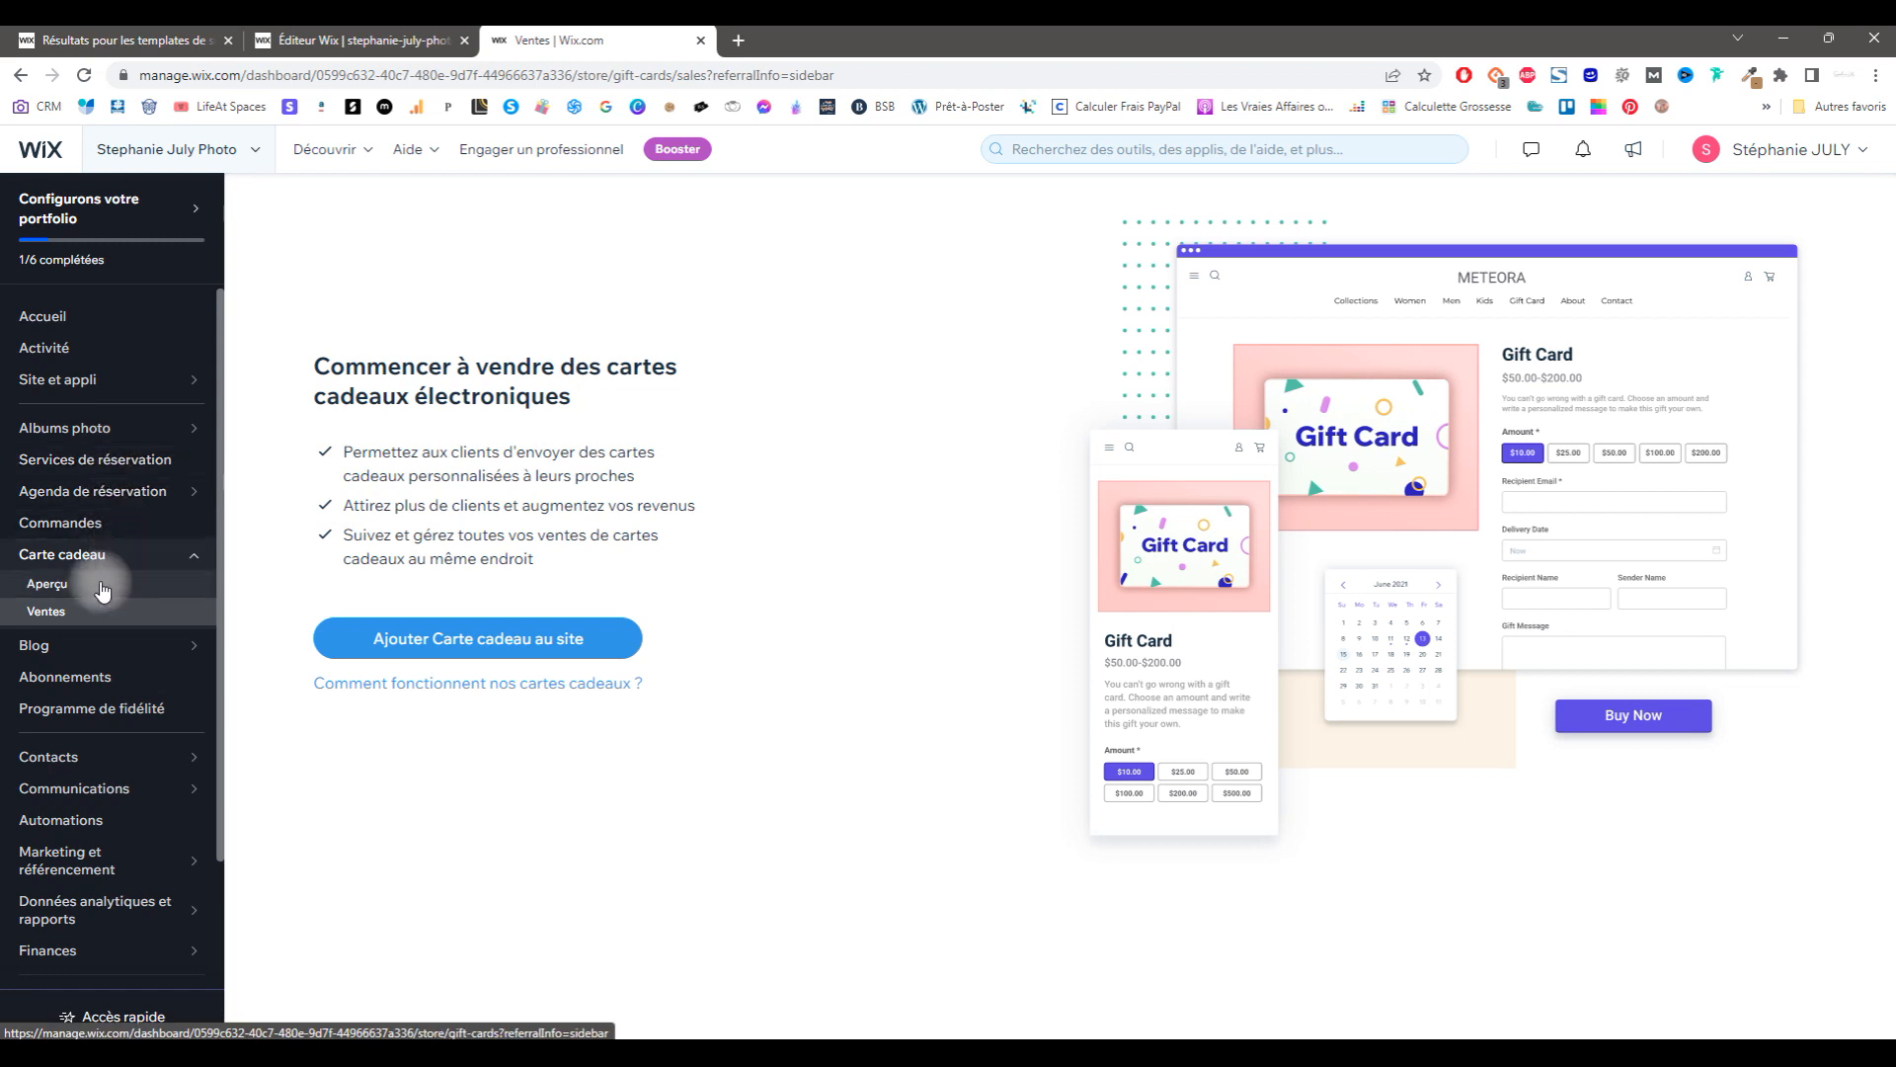
pyautogui.moveTo(146, 492)
pyautogui.click(270, 477)
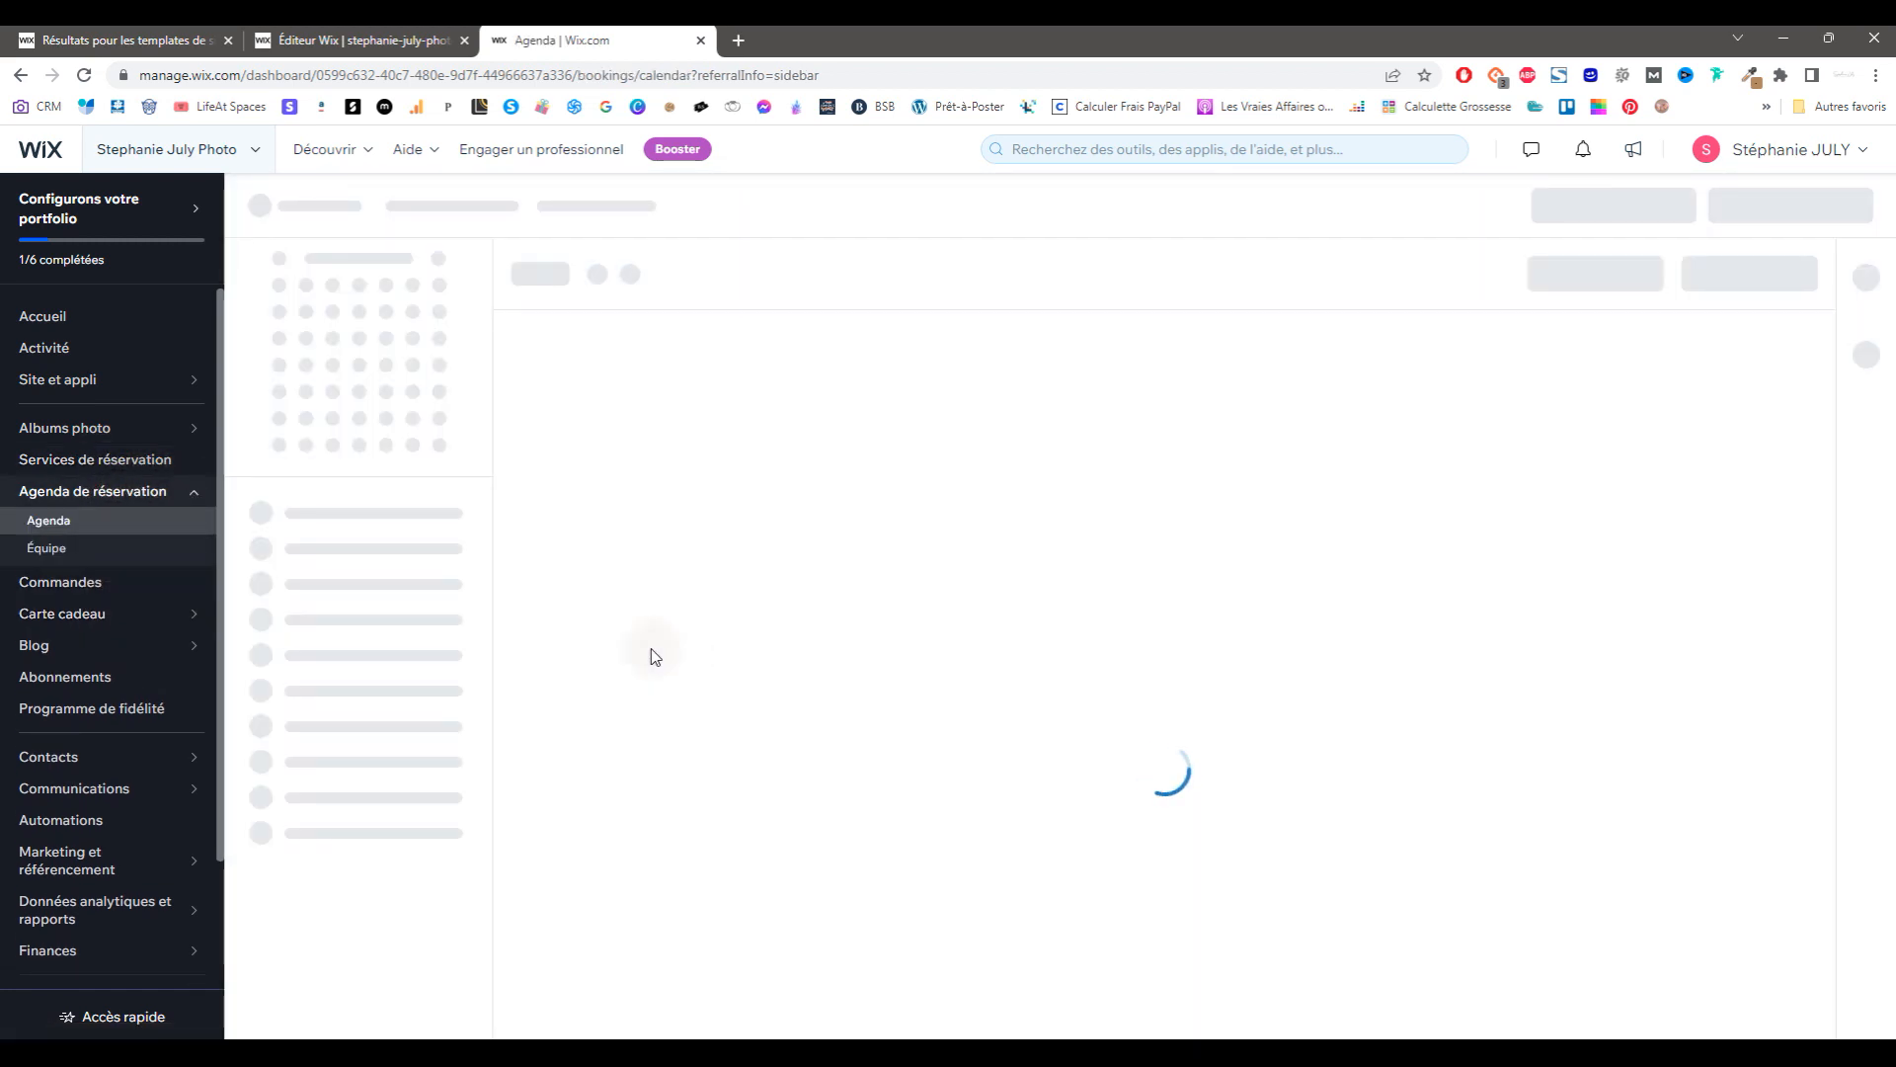
# Step: Open the Paramètres settings page and its Découvrez plus d'outils list
pyautogui.scroll(-2, 126, 662)
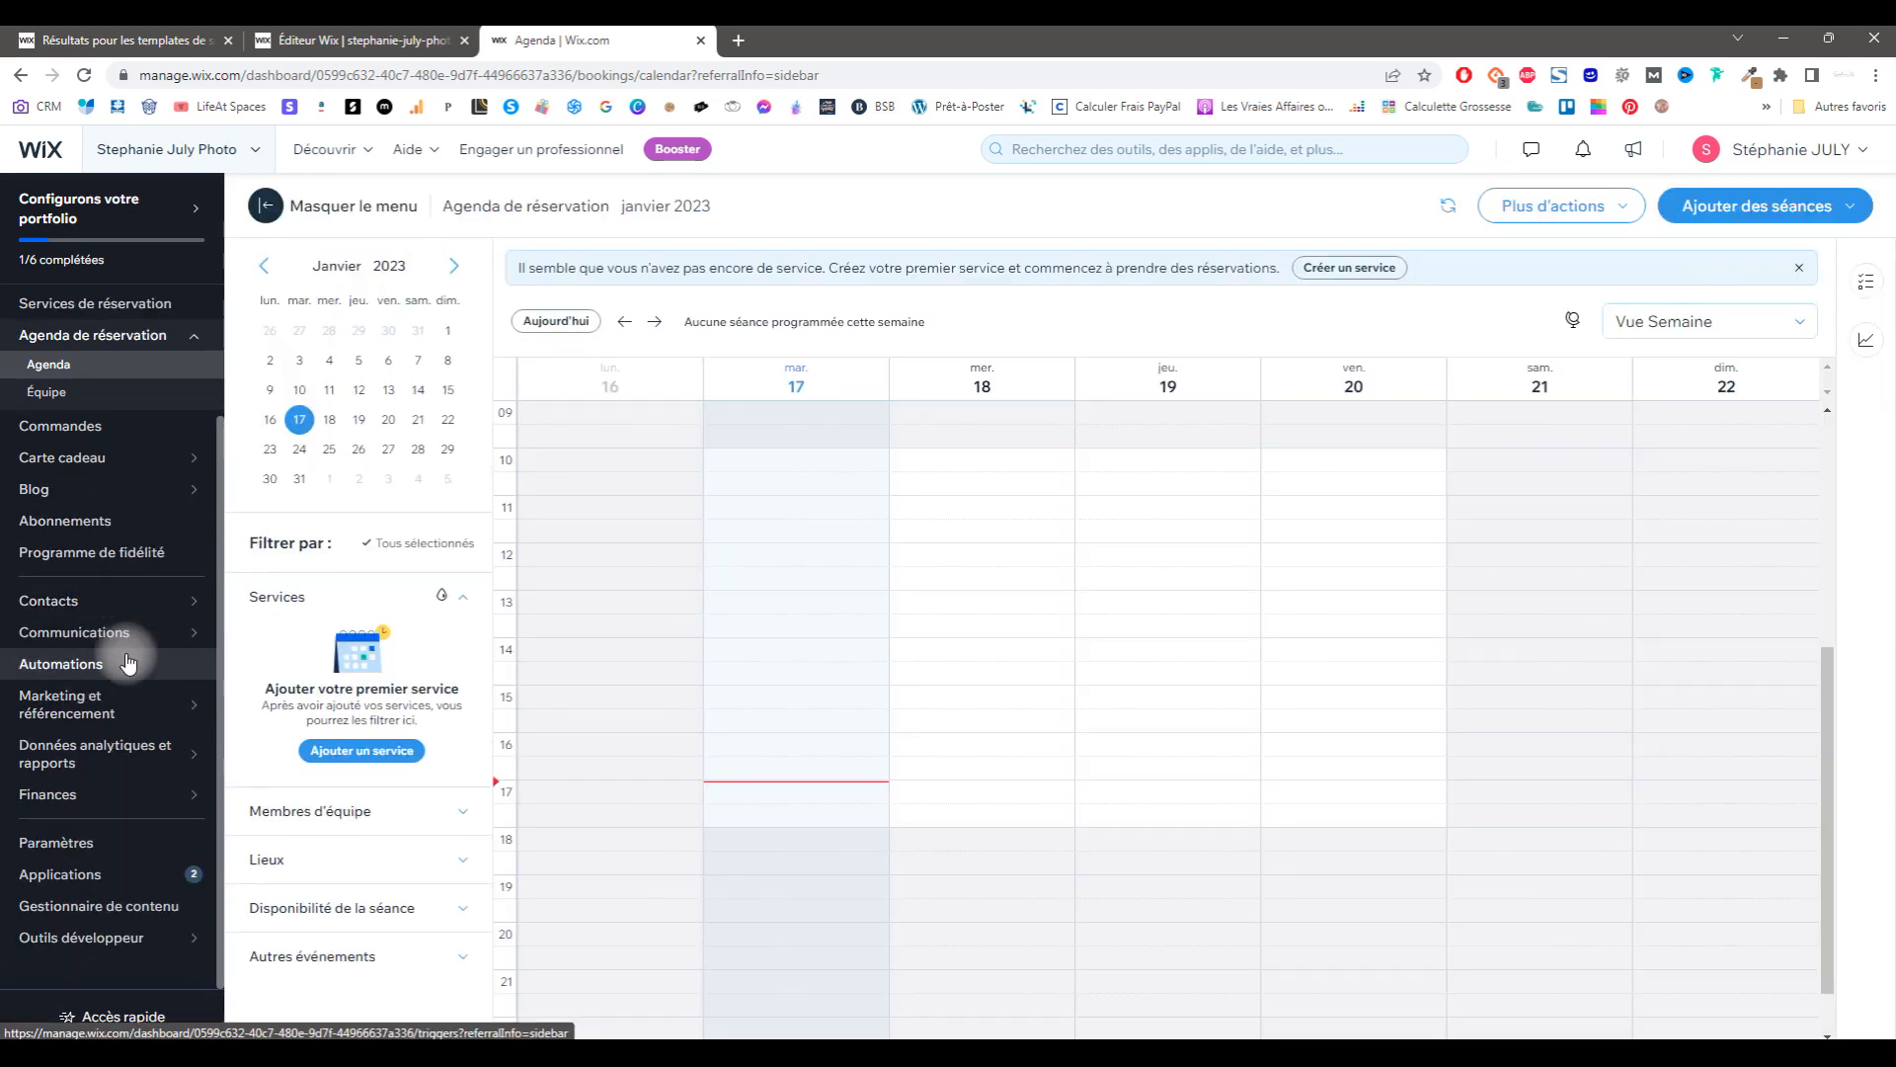
pyautogui.click(131, 843)
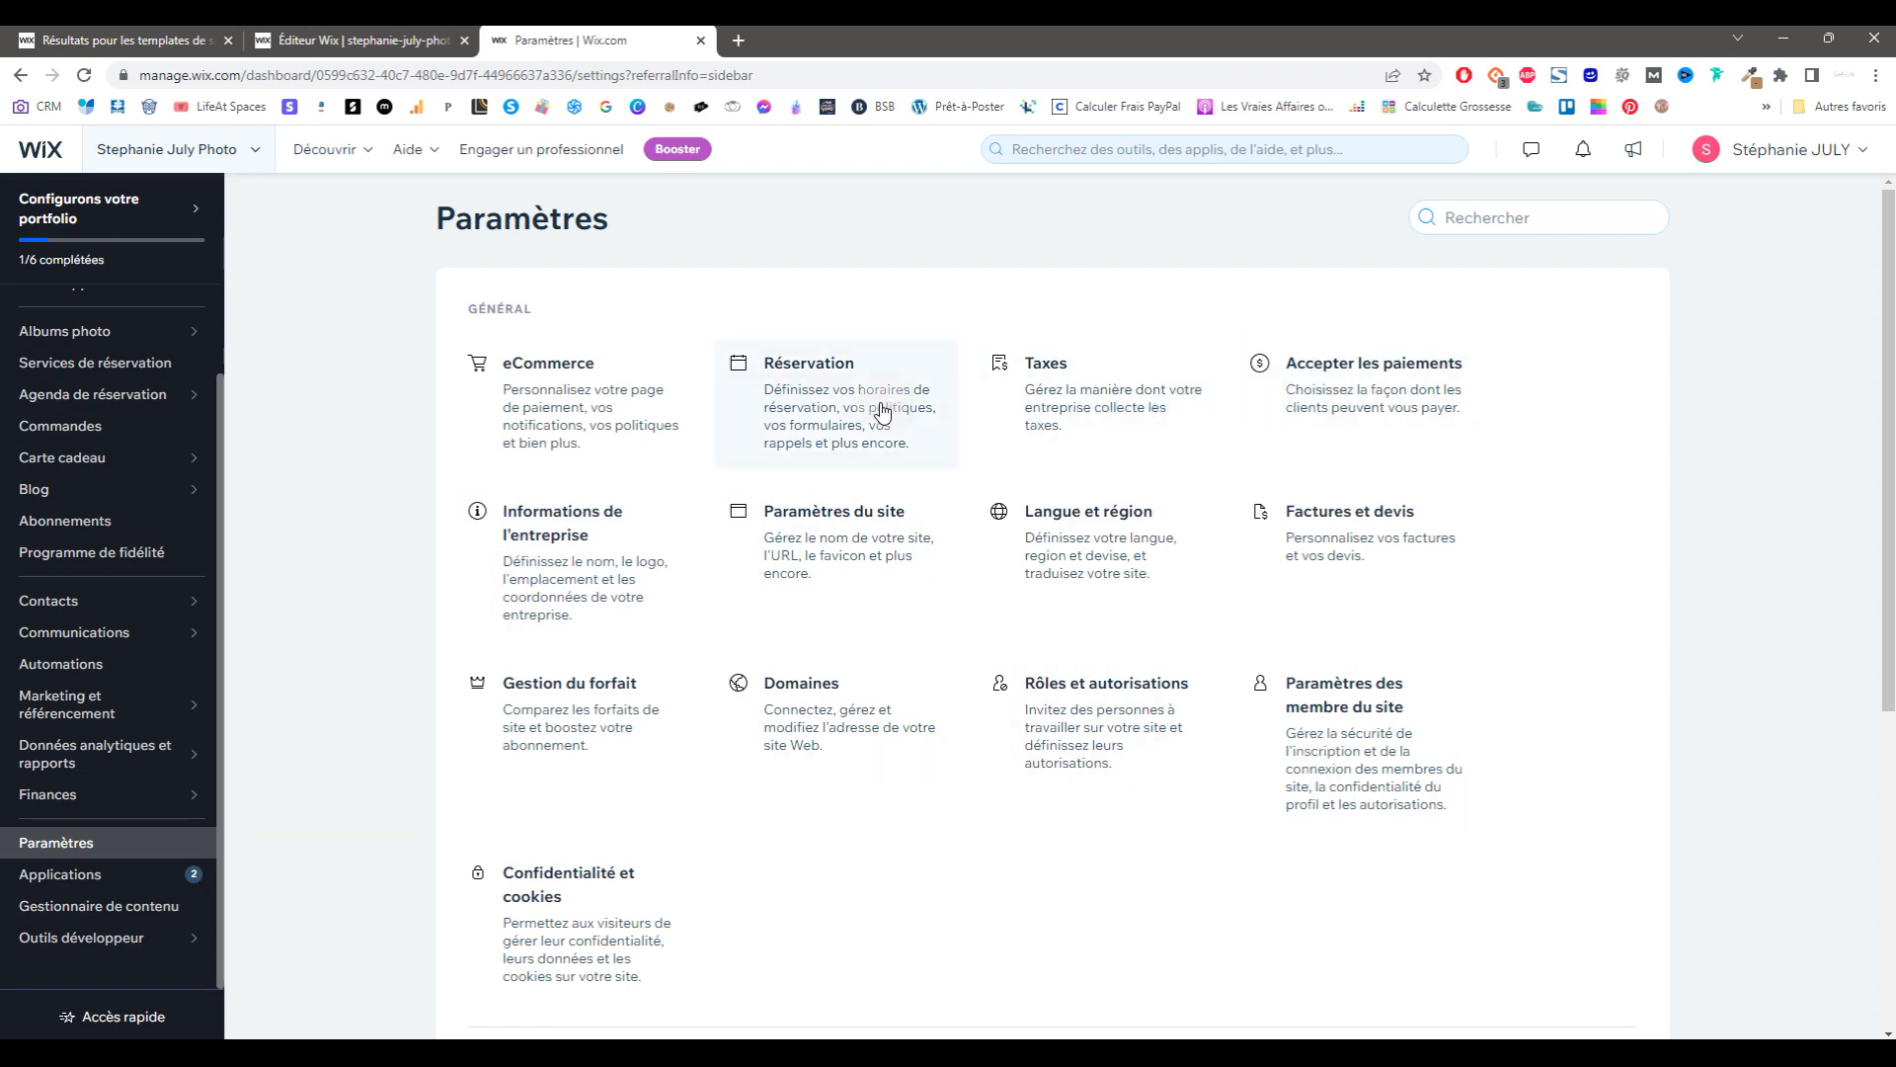
pyautogui.moveTo(142, 499)
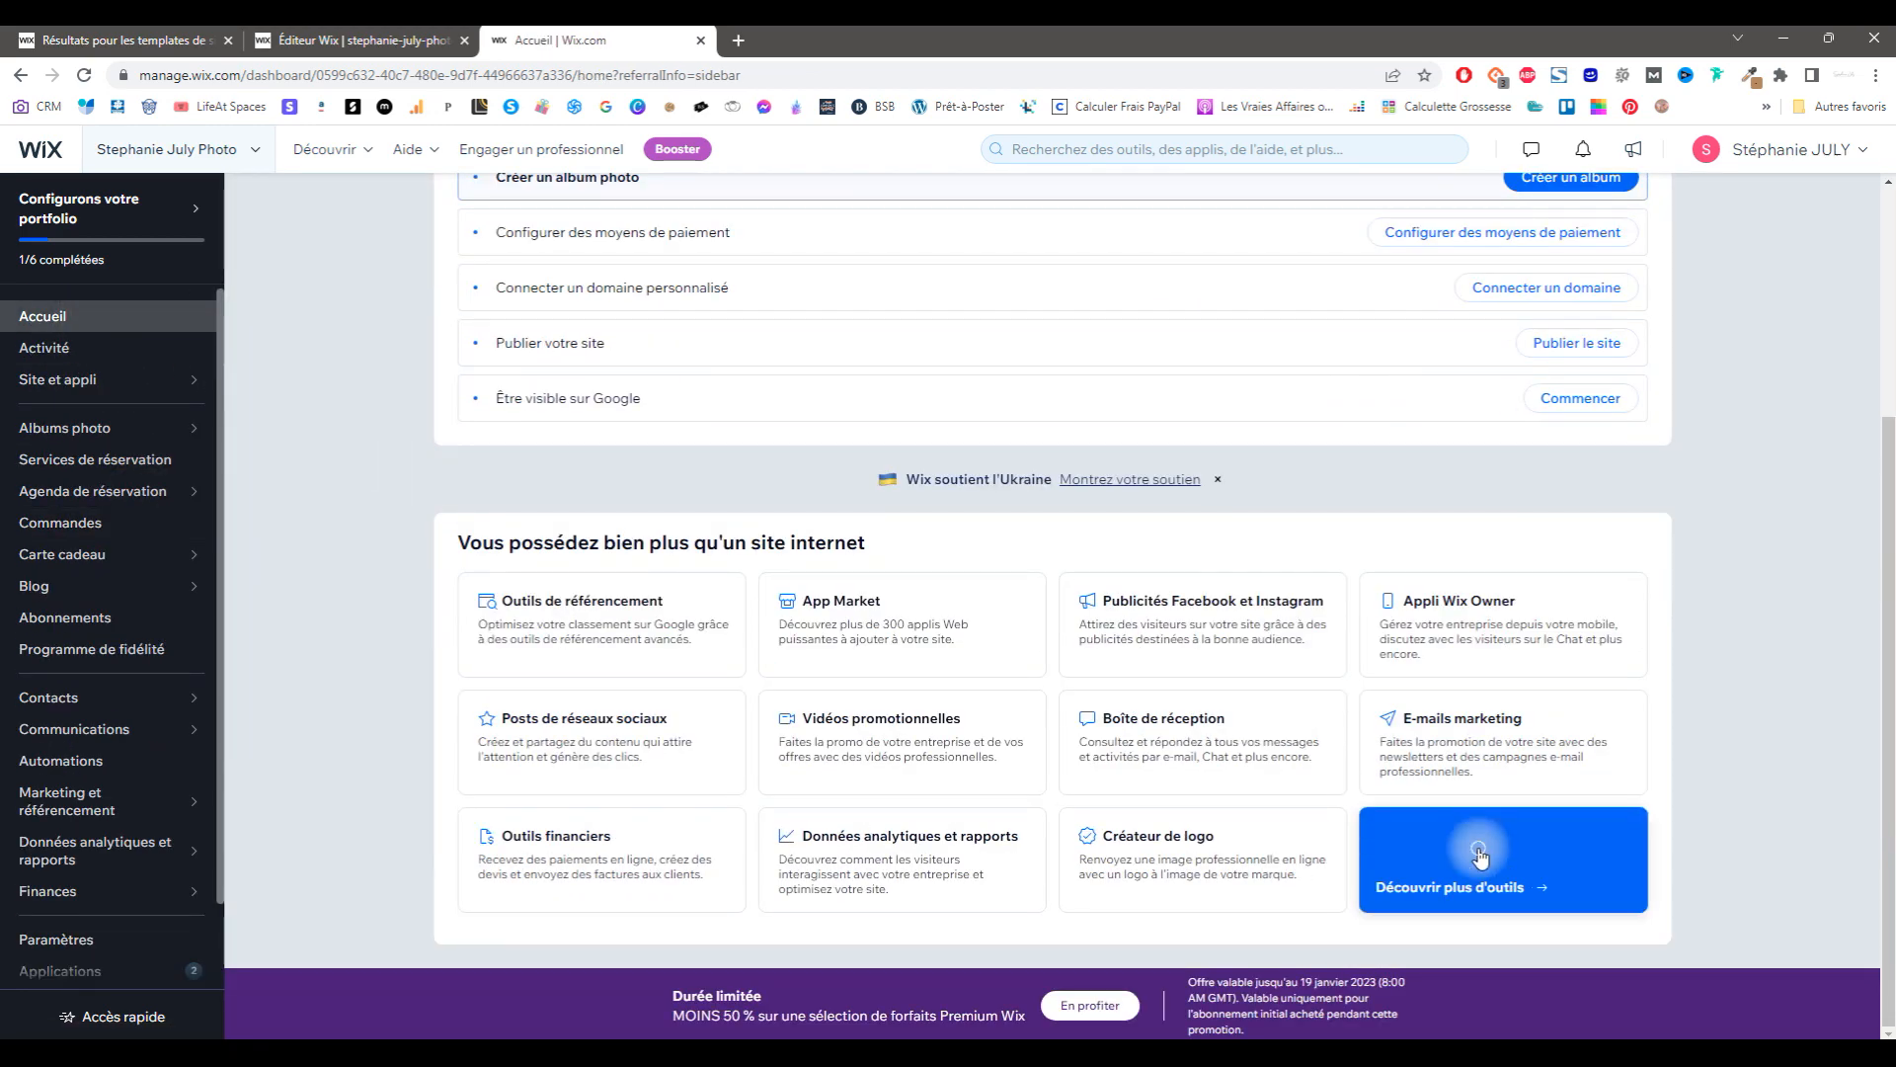
pyautogui.click(1501, 869)
# Step: Go to Blog > Aperçu and create a new blog post
pyautogui.scroll(-5, 569, 436)
pyautogui.scroll(-5, 569, 436)
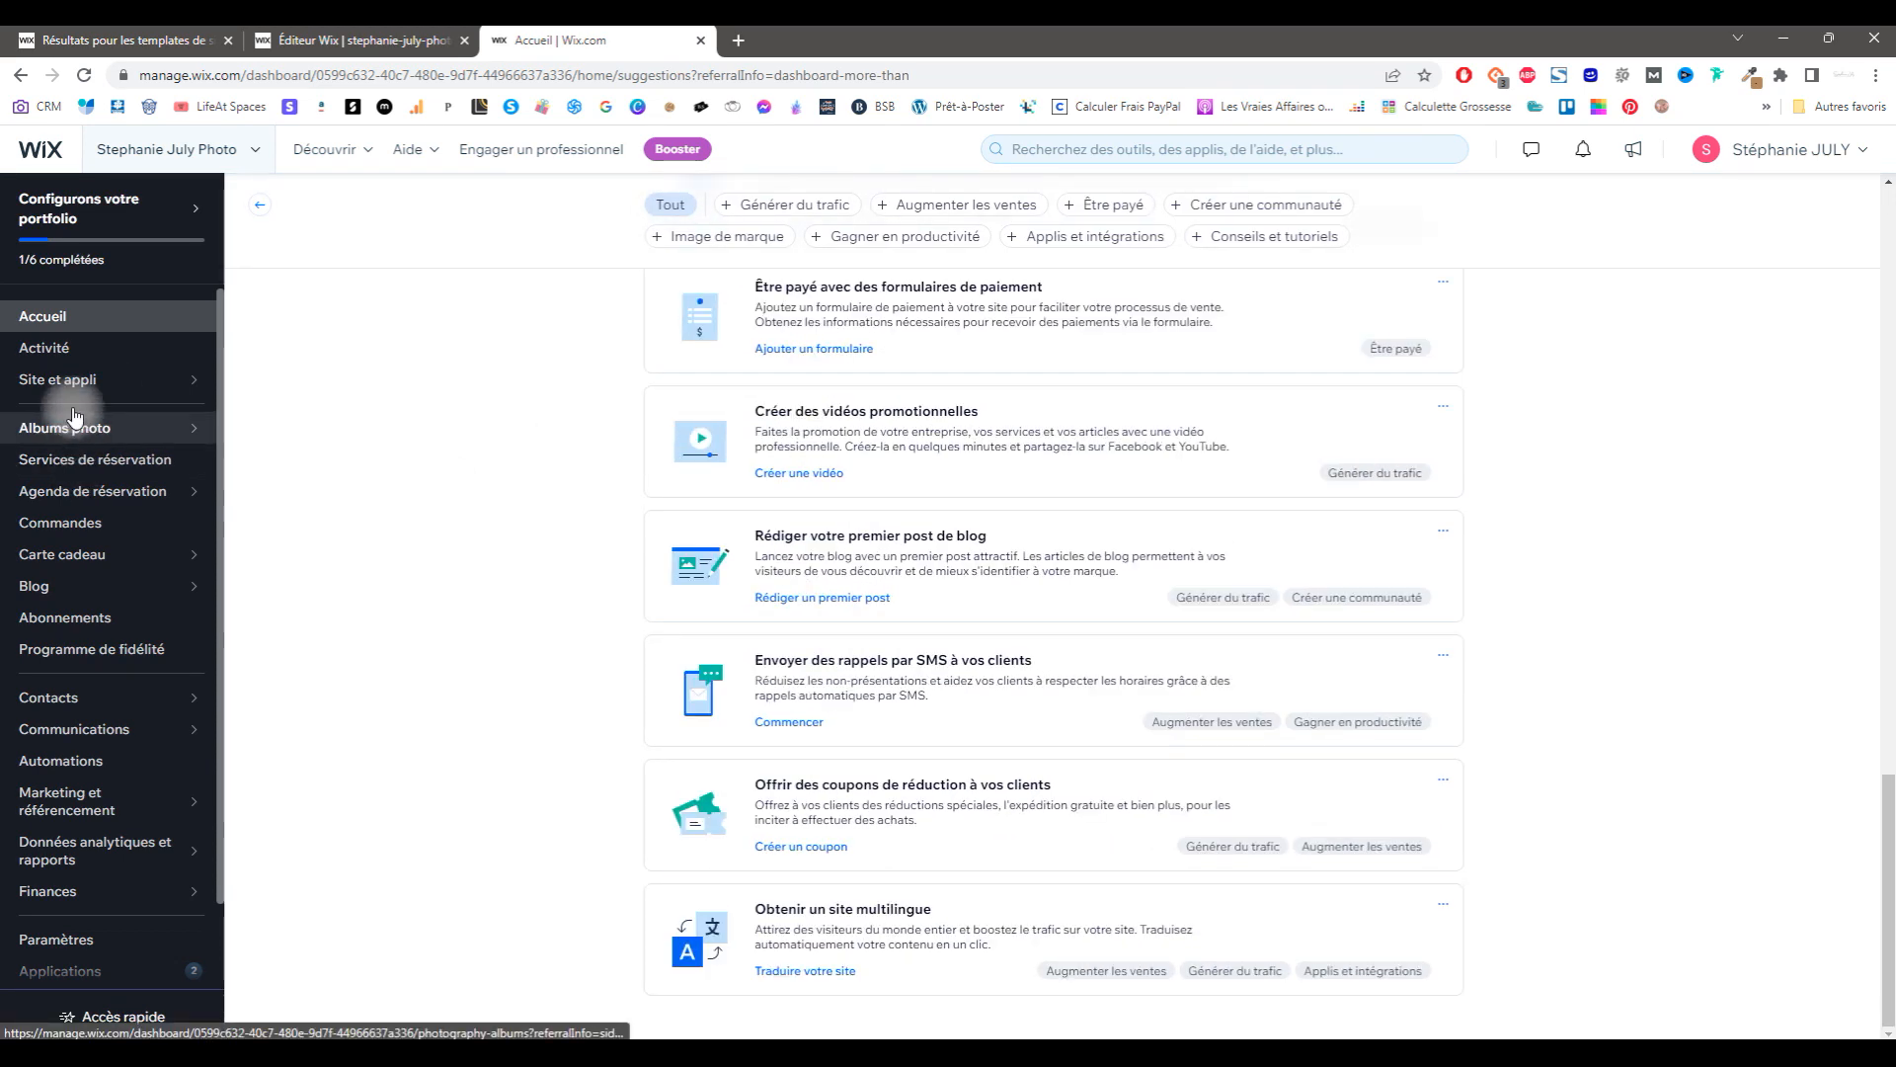
pyautogui.click(96, 585)
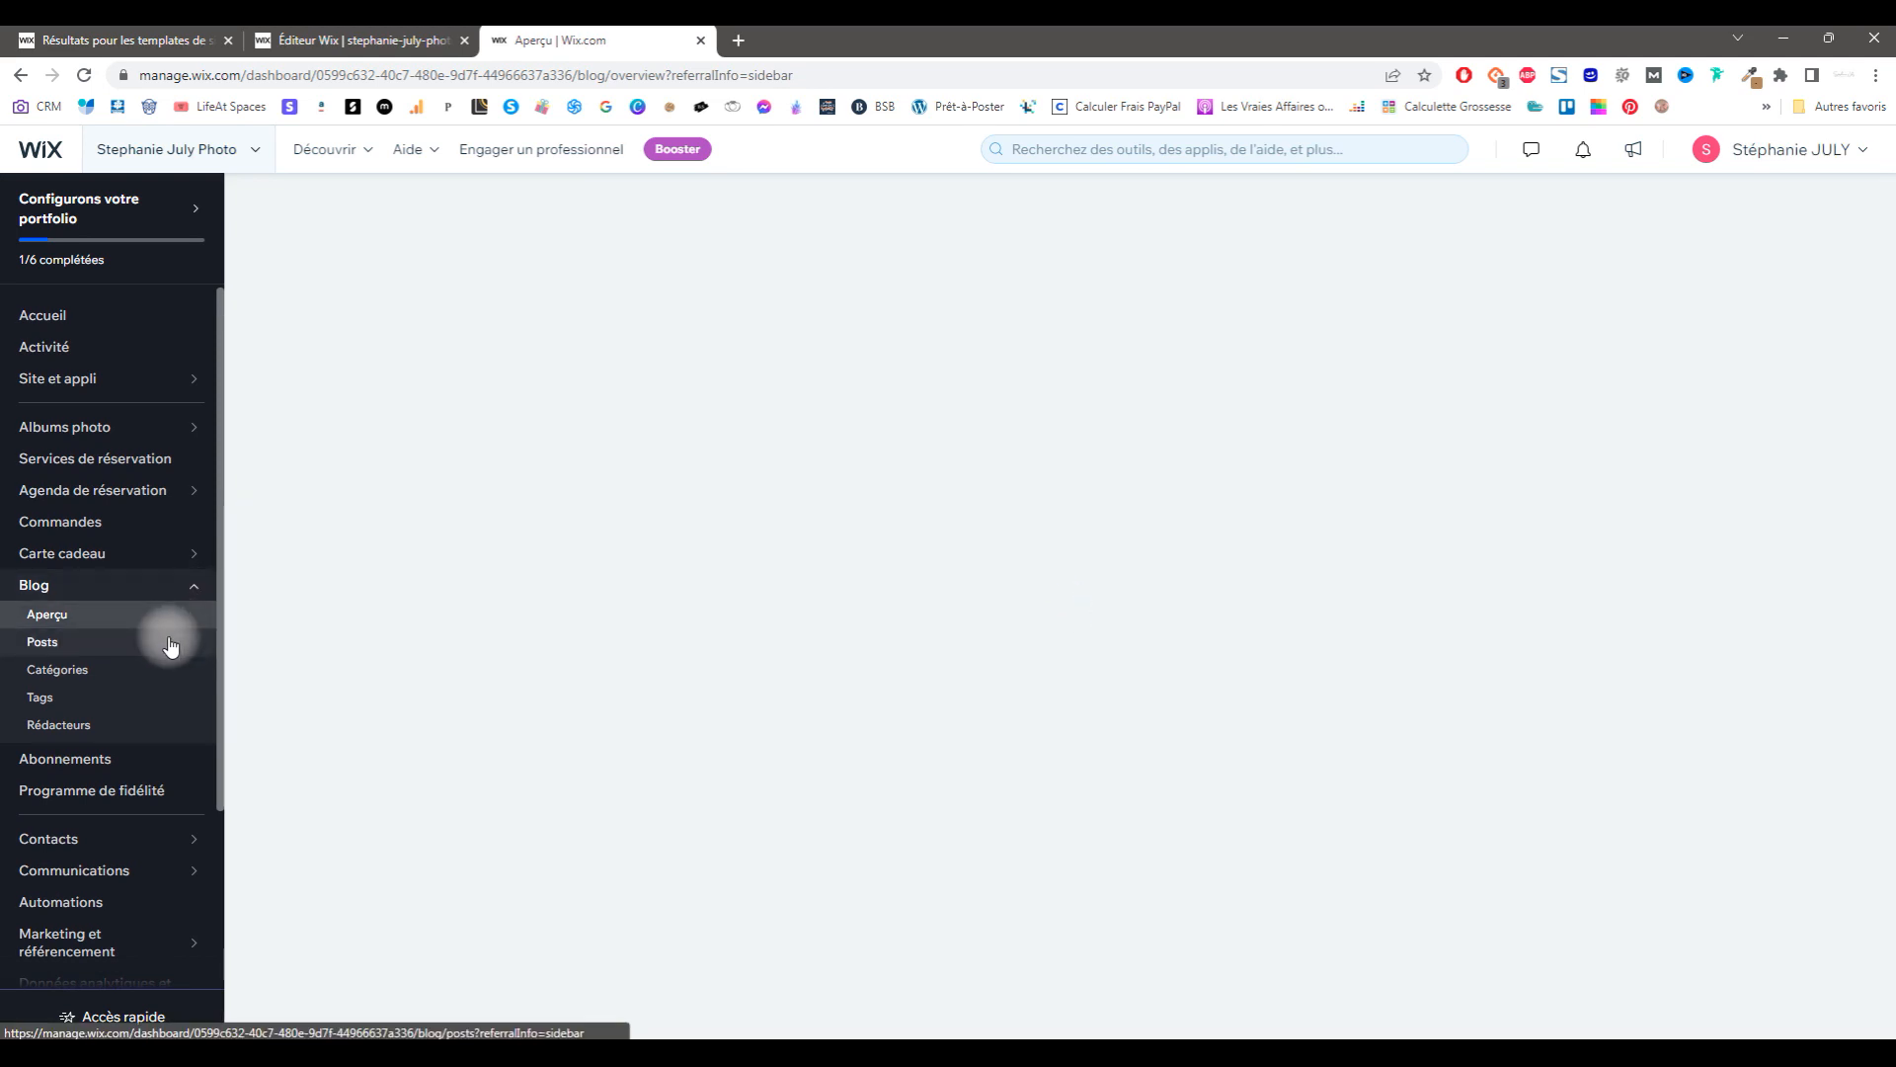
pyautogui.click(1440, 225)
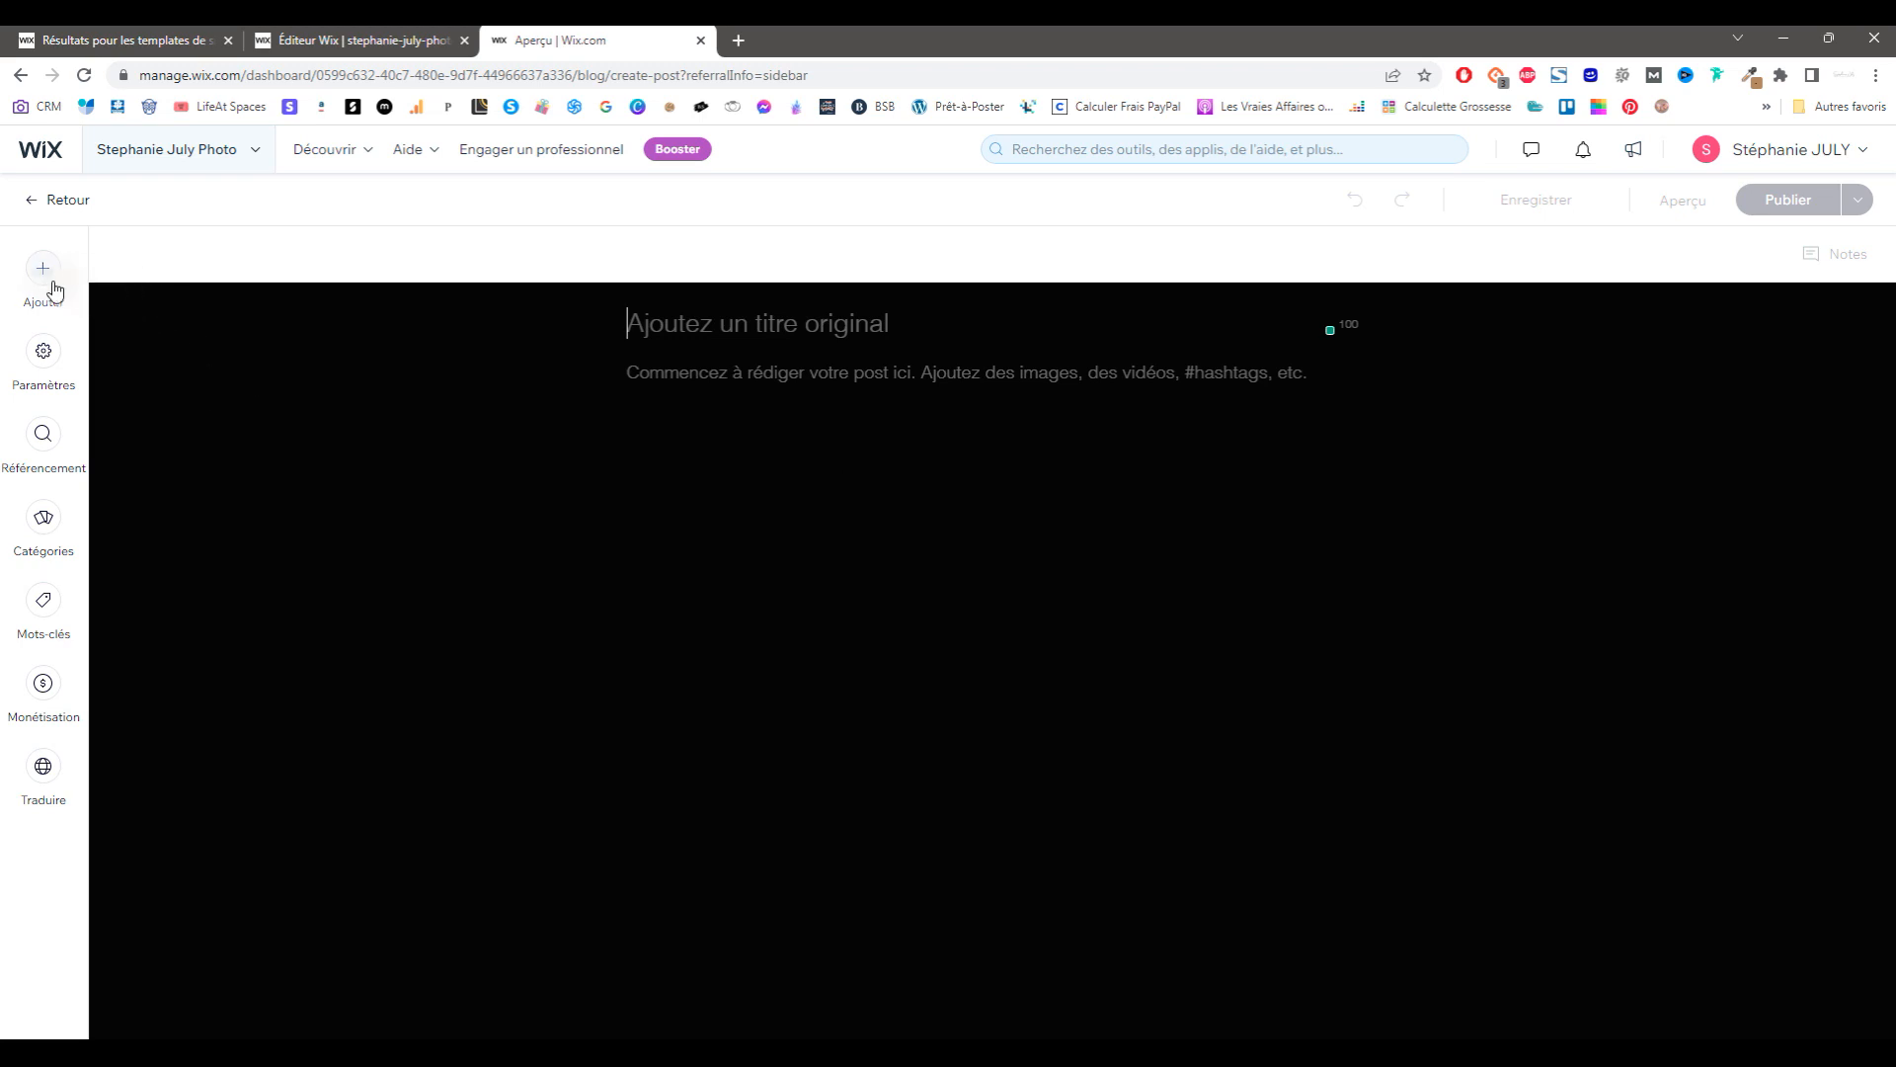
pyautogui.click(714, 336)
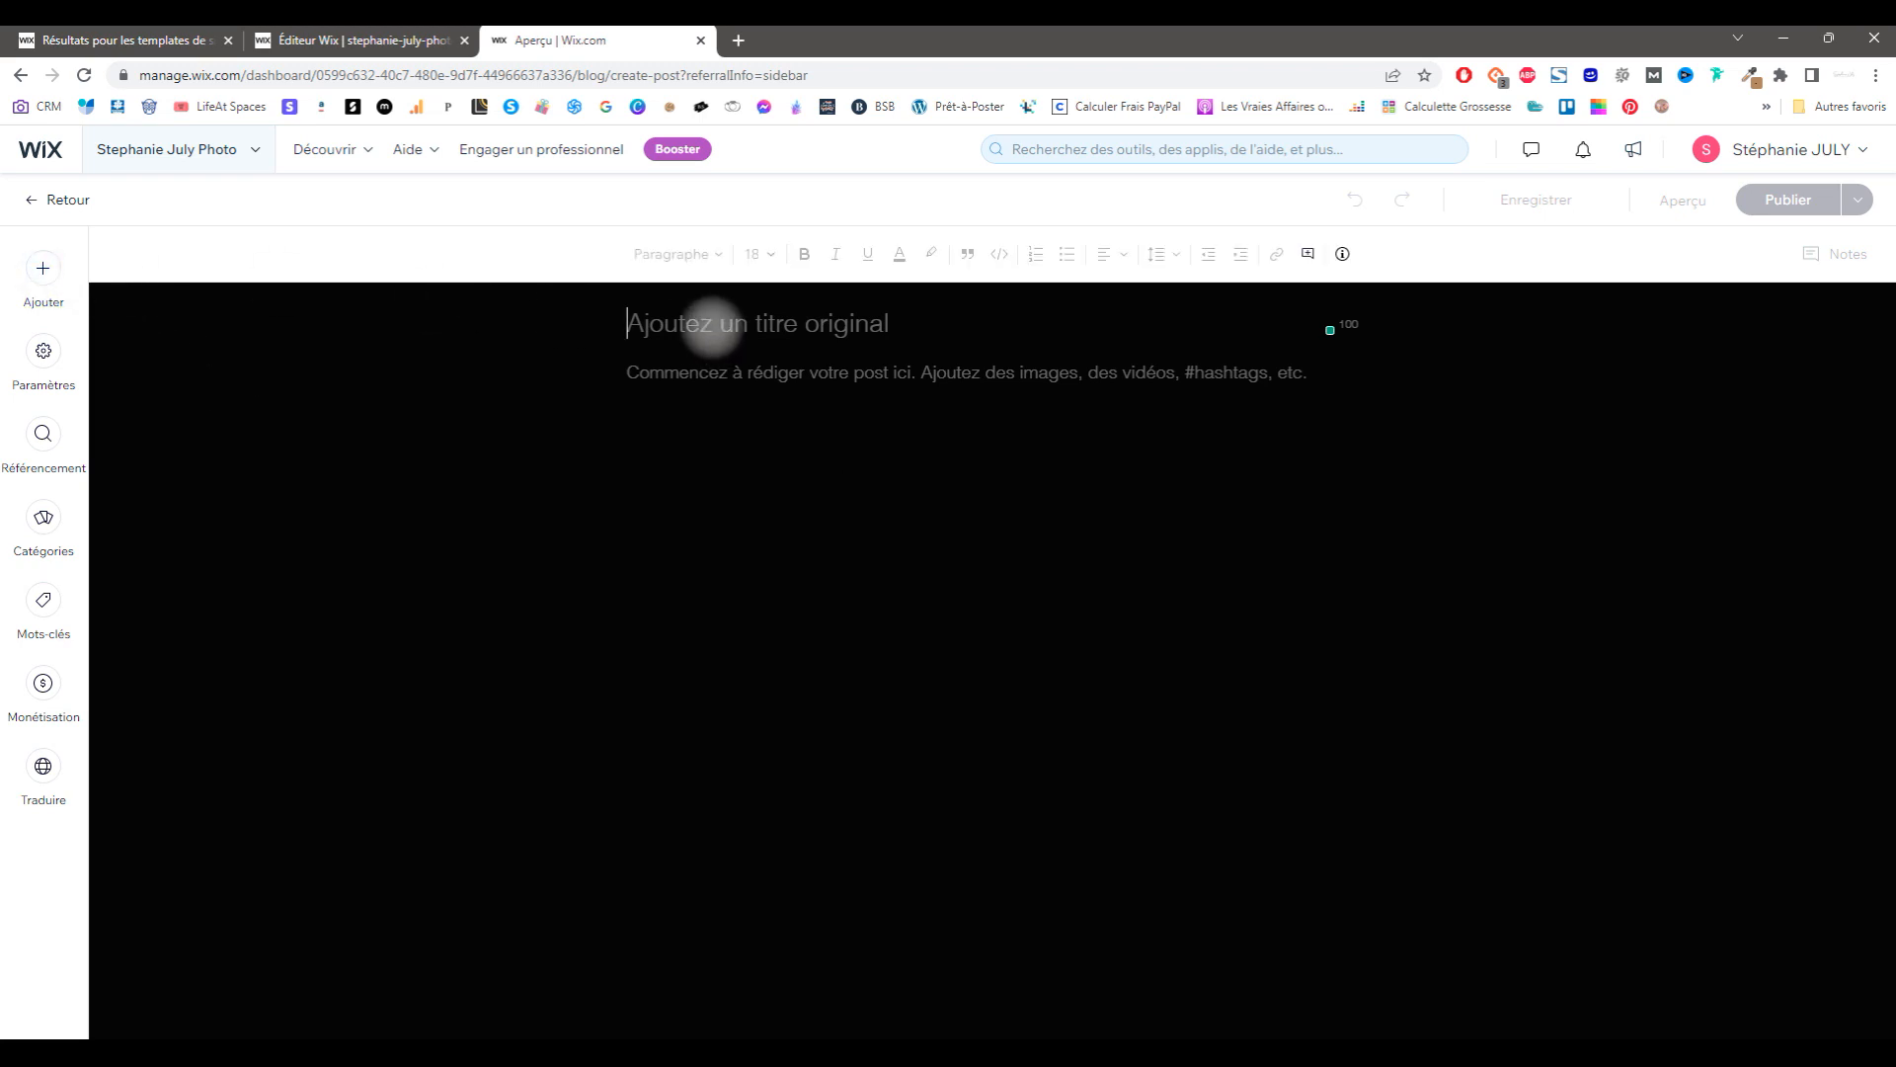
pyautogui.click(700, 381)
pyautogui.click(45, 354)
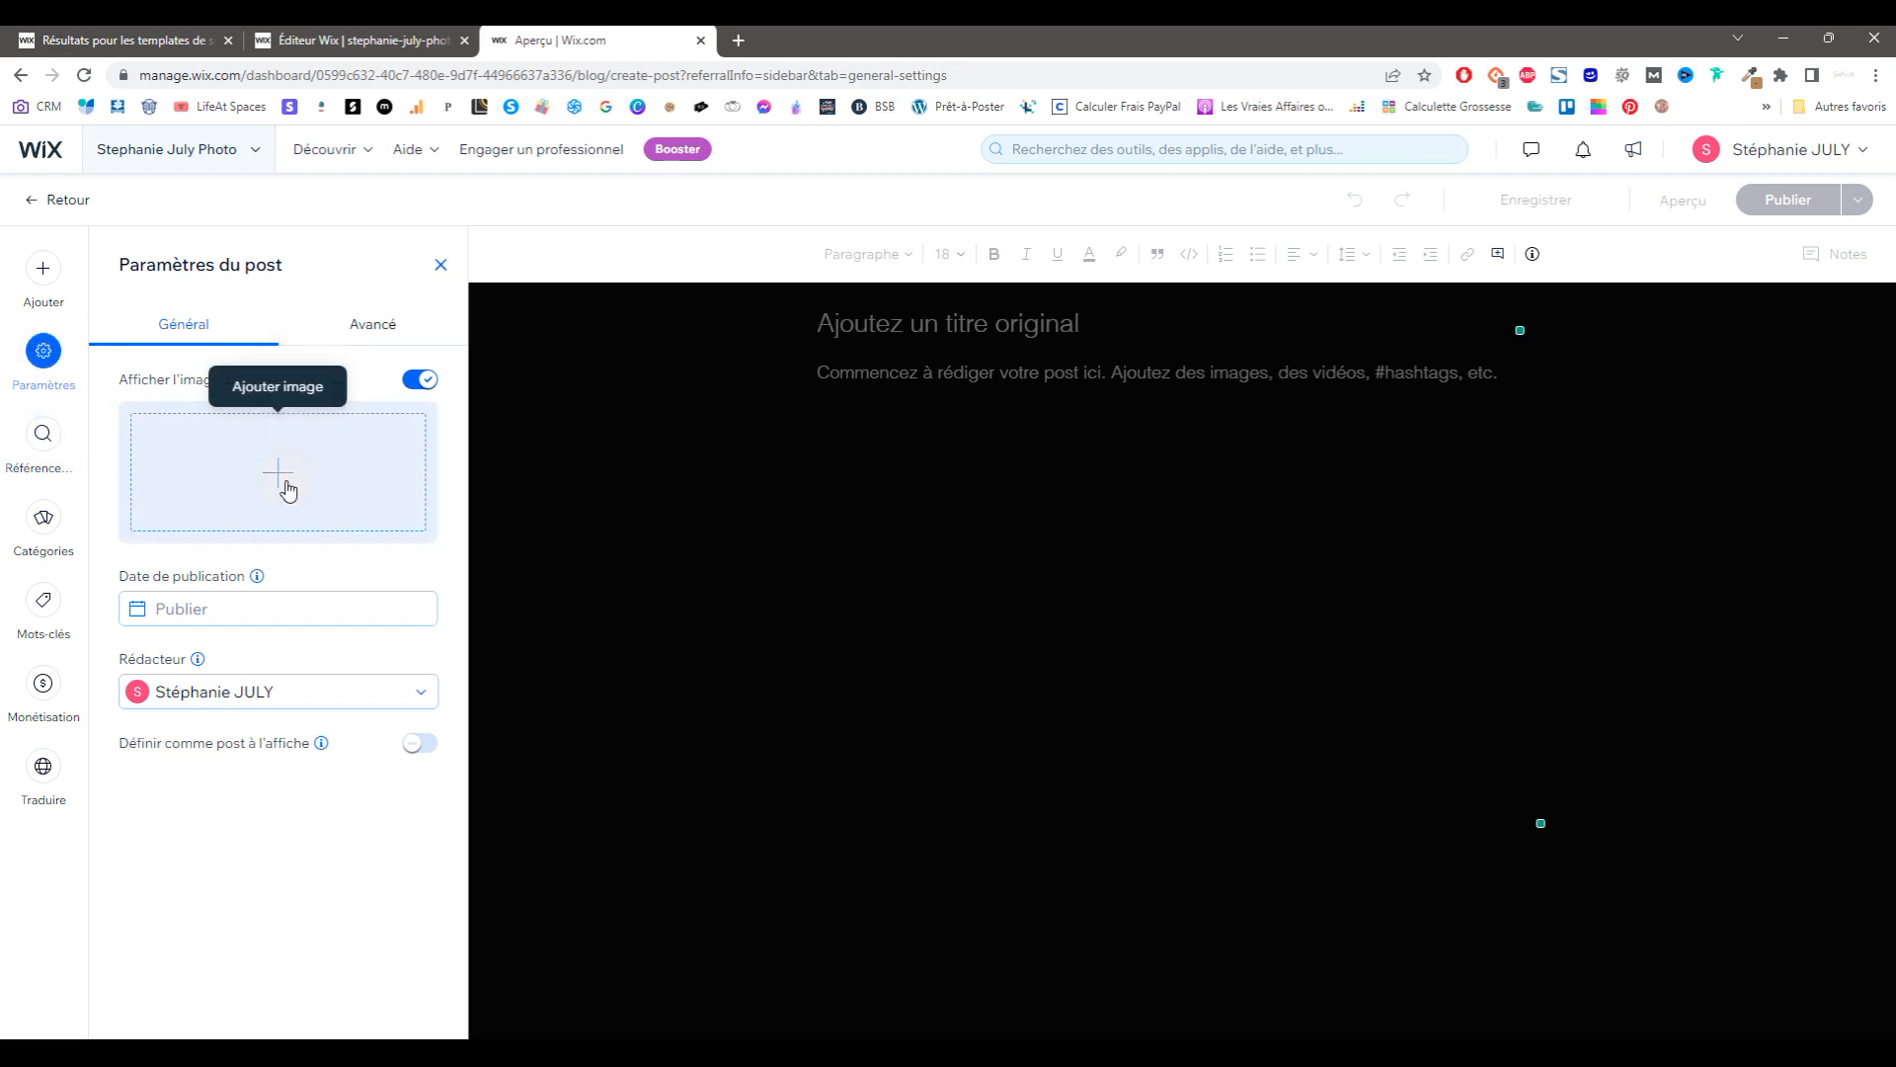
pyautogui.click(370, 332)
pyautogui.click(233, 432)
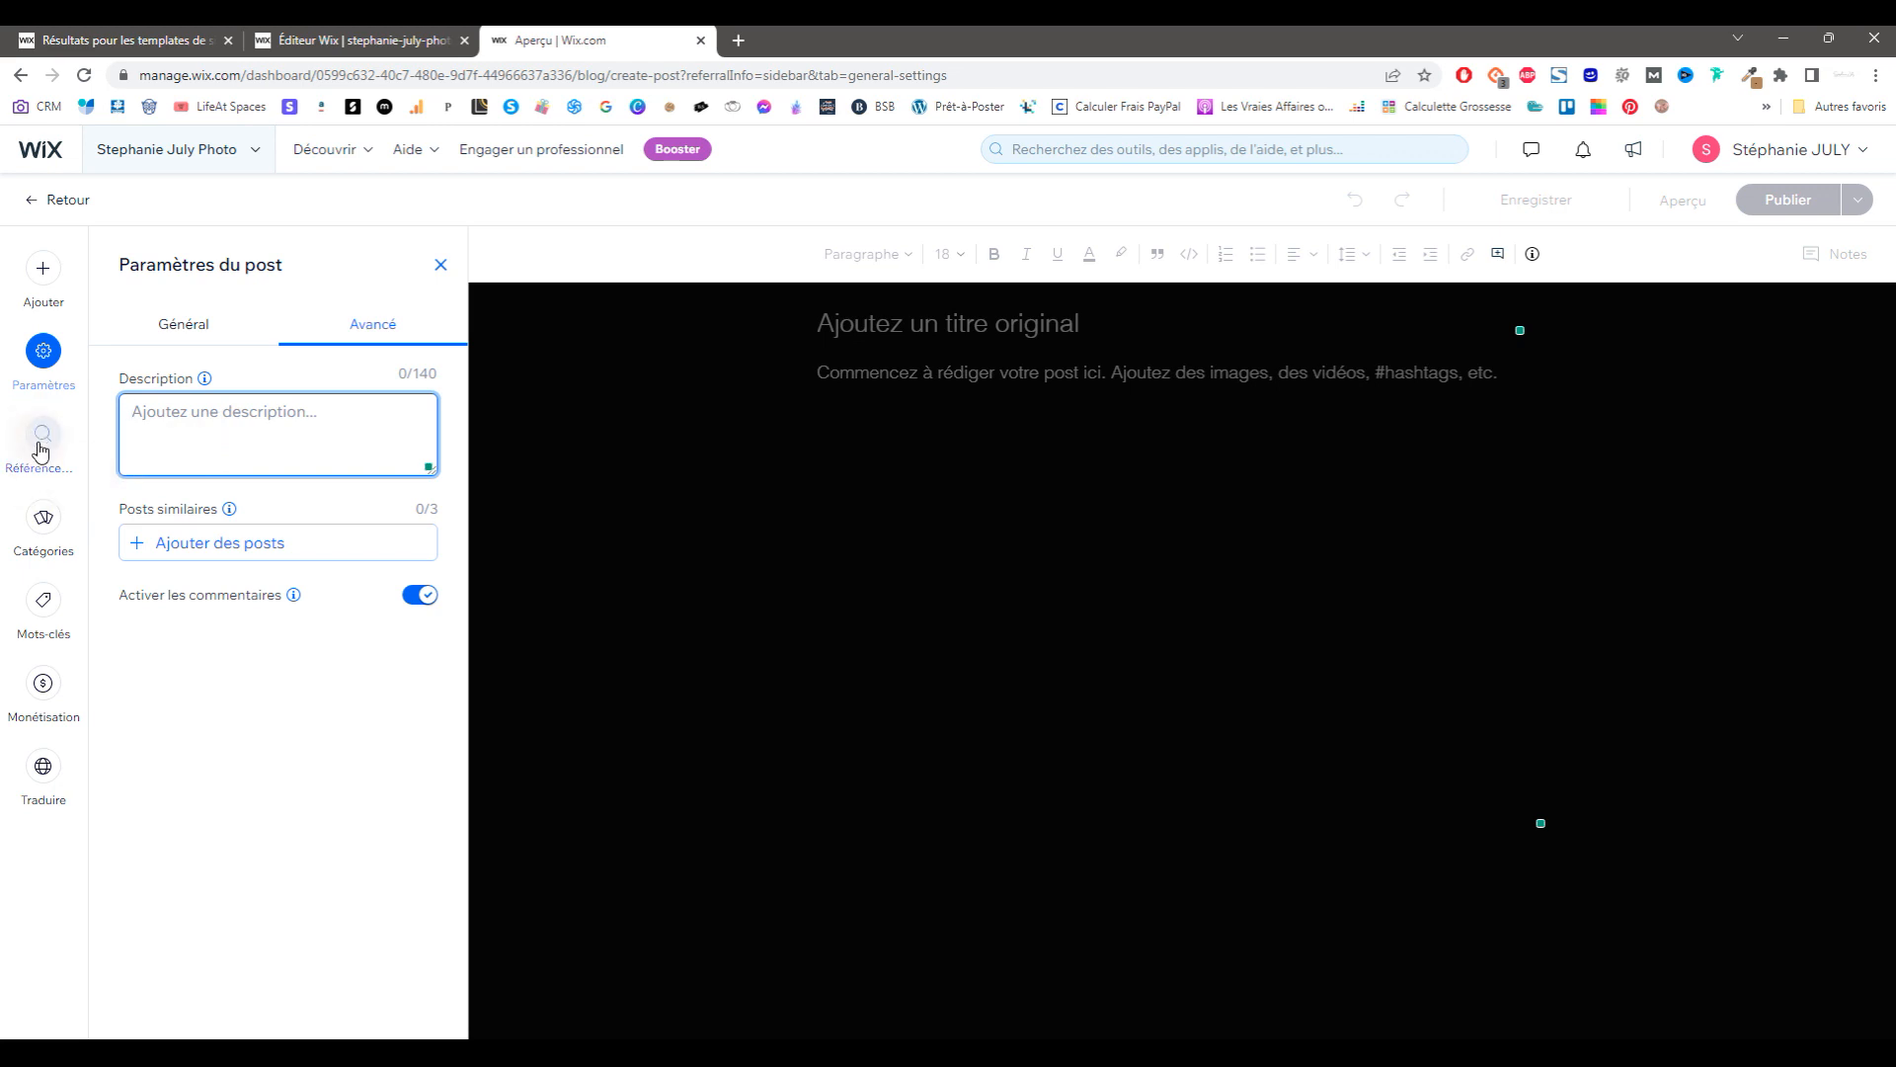
pyautogui.click(41, 446)
pyautogui.click(45, 524)
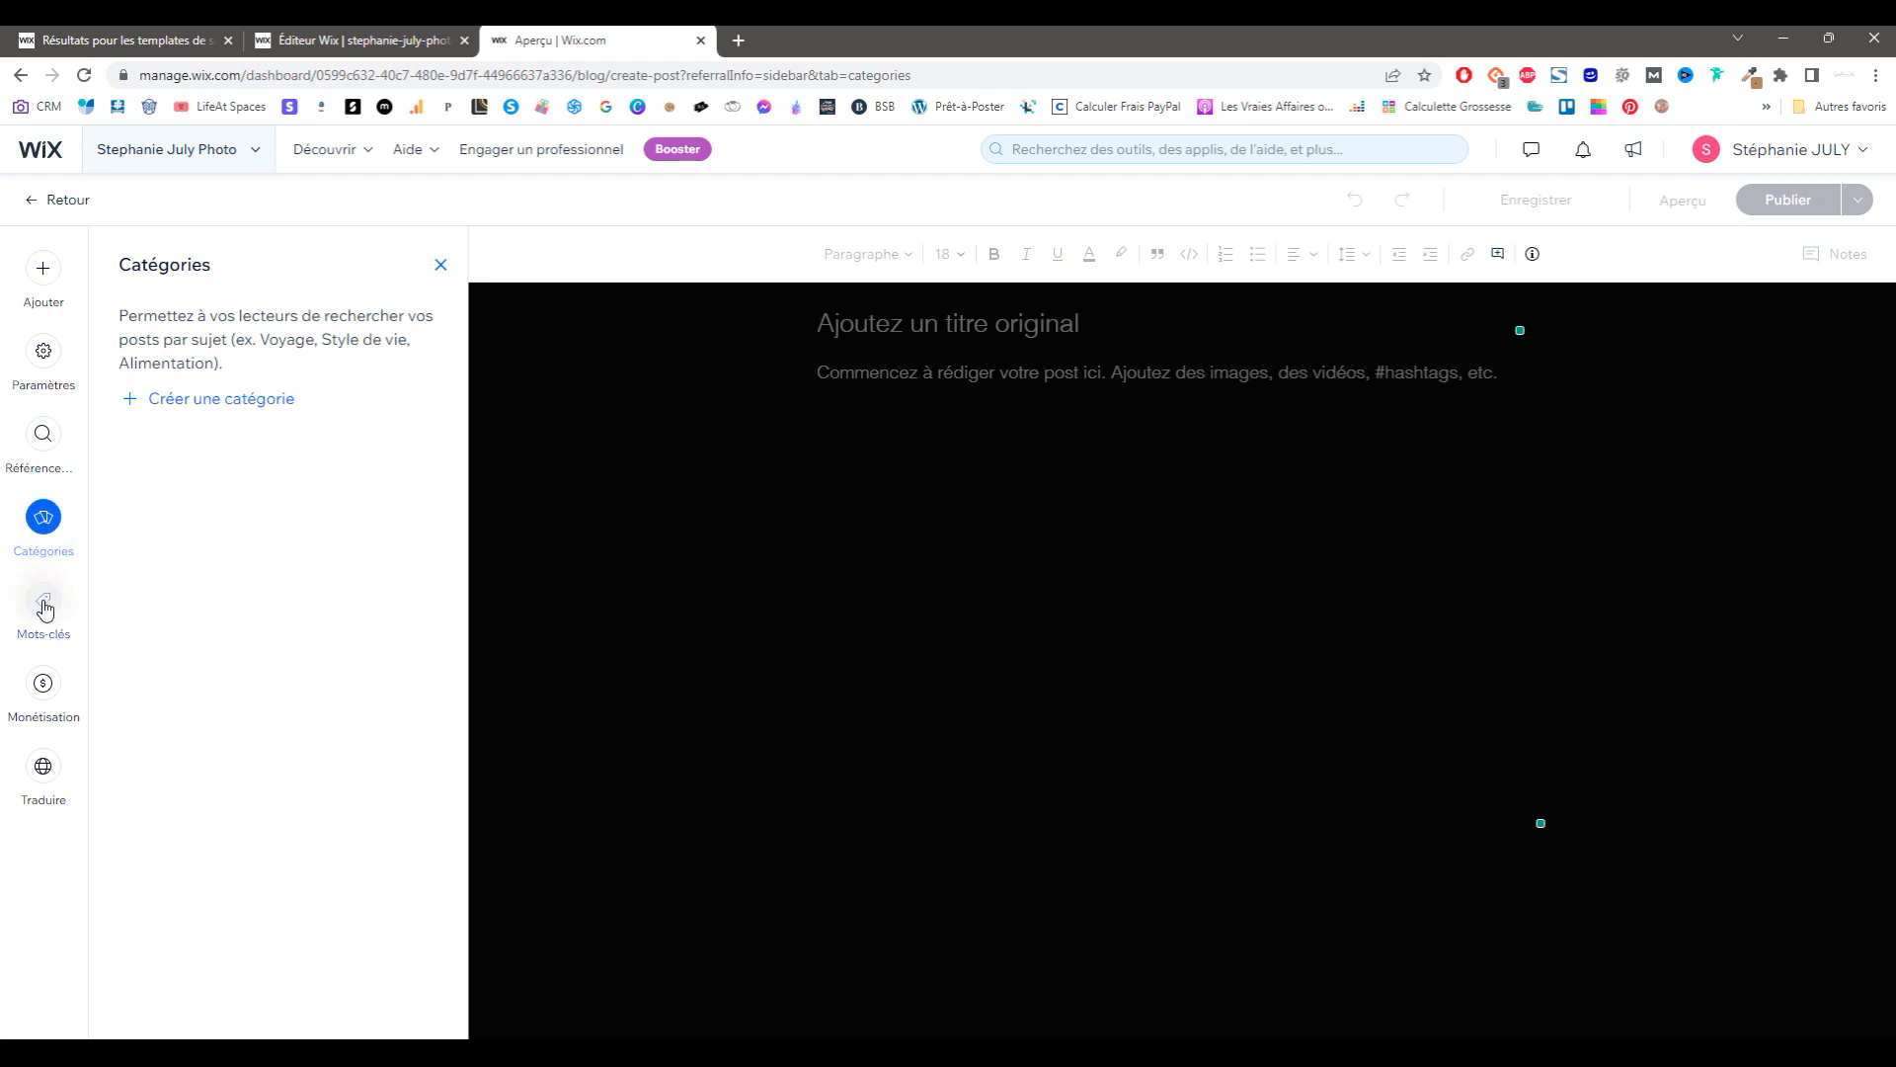
pyautogui.click(44, 684)
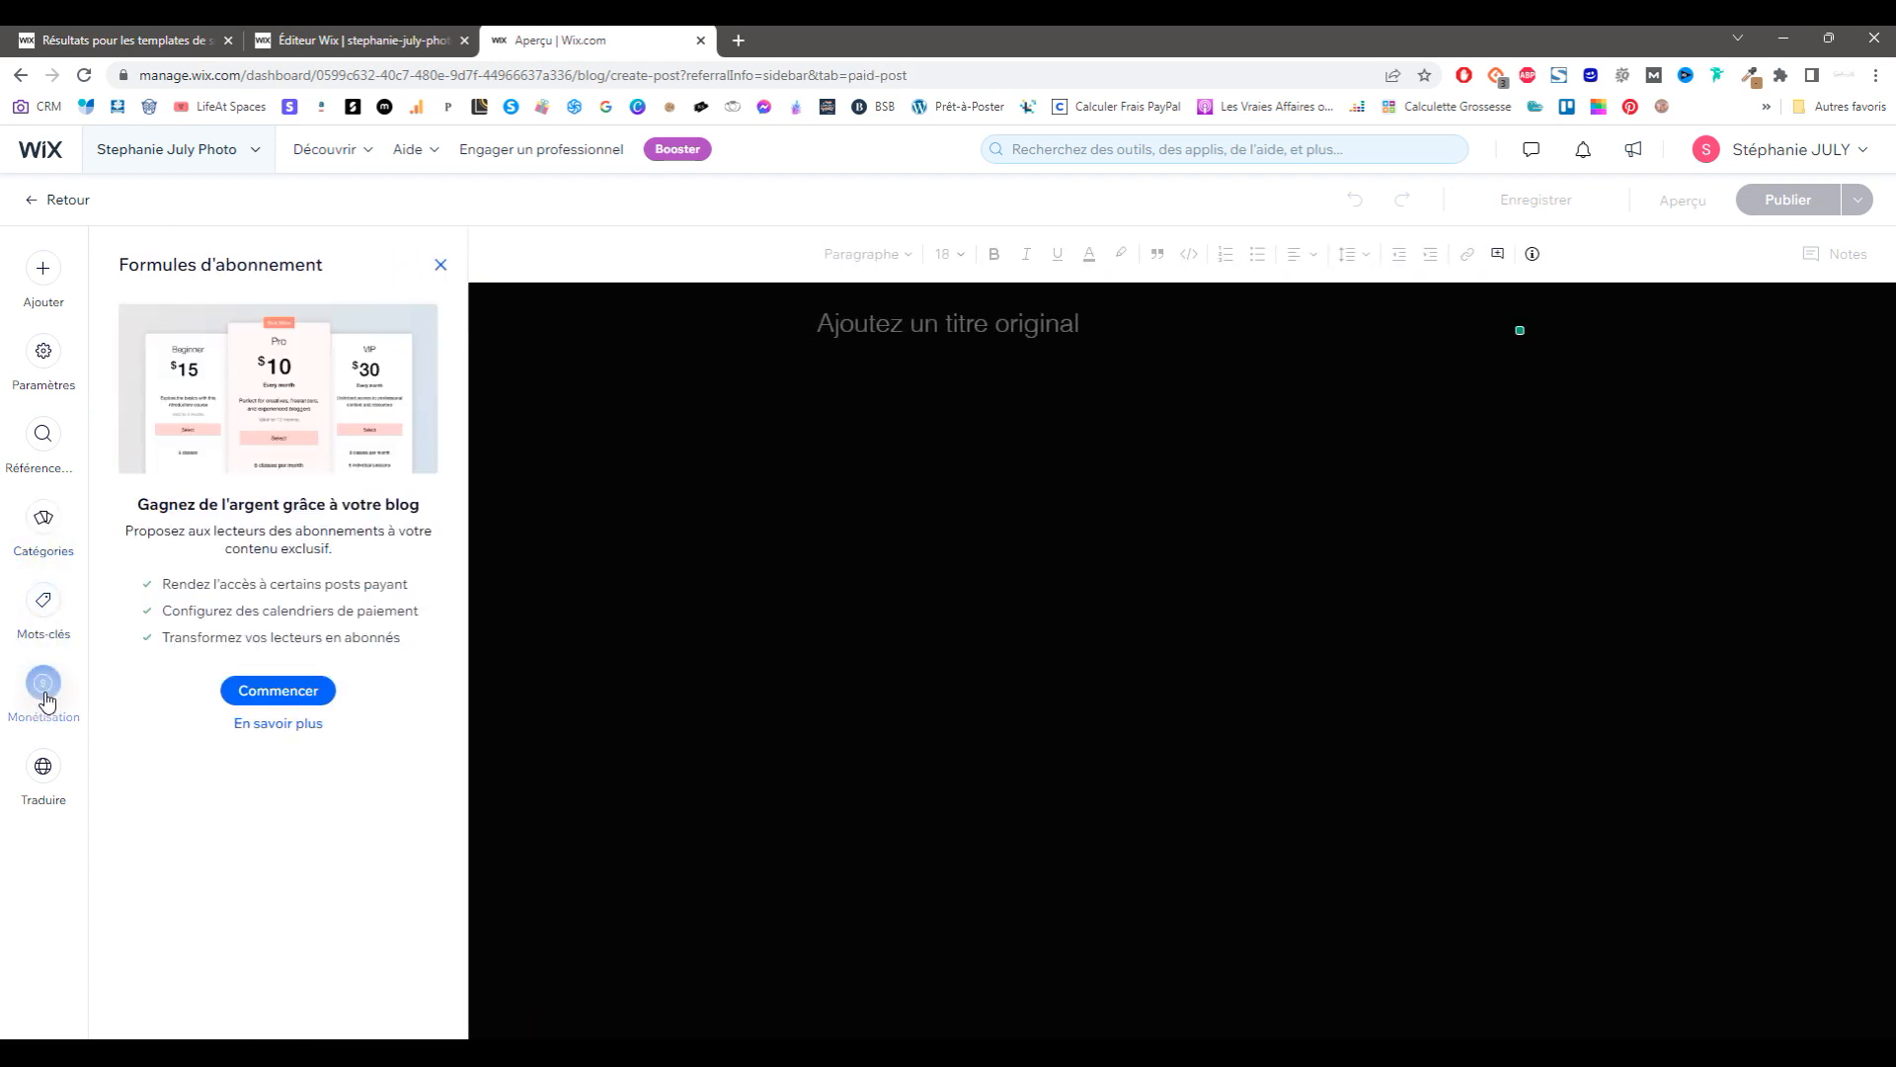
pyautogui.click(435, 266)
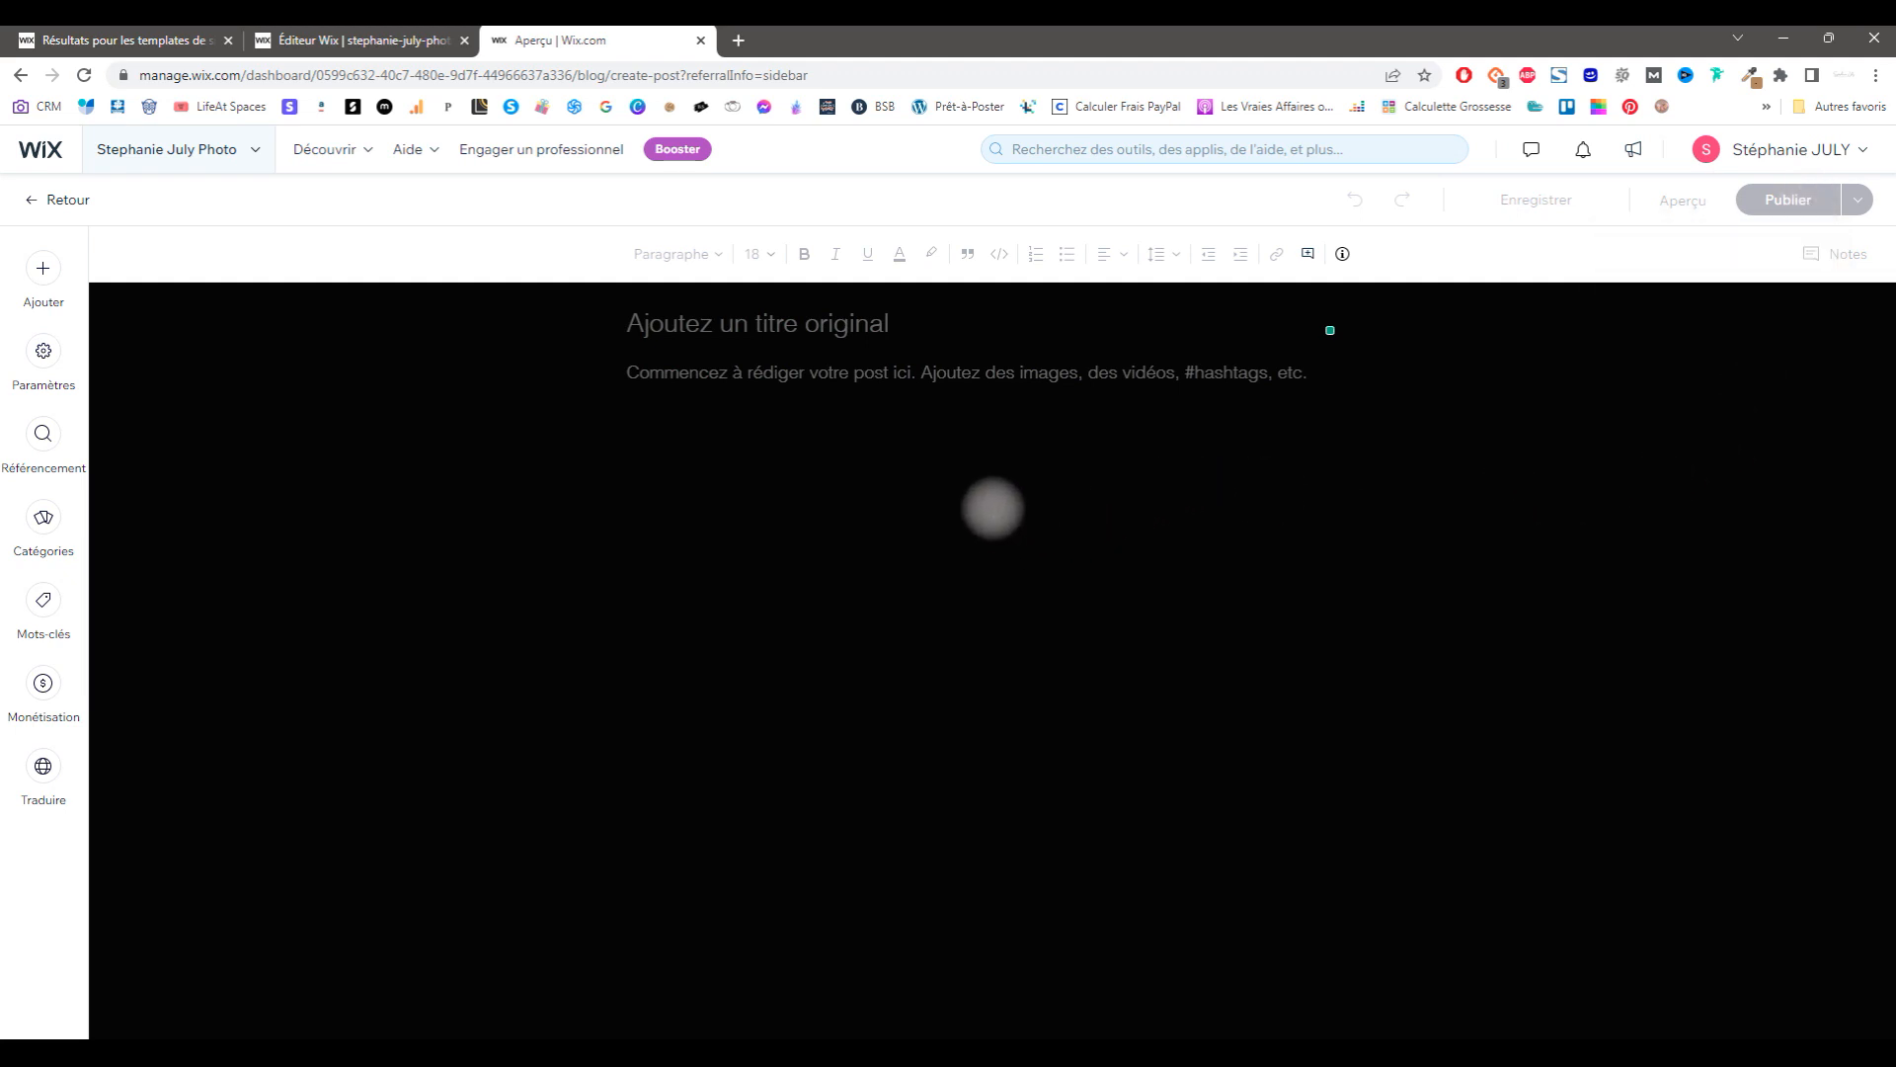
pyautogui.click(57, 158)
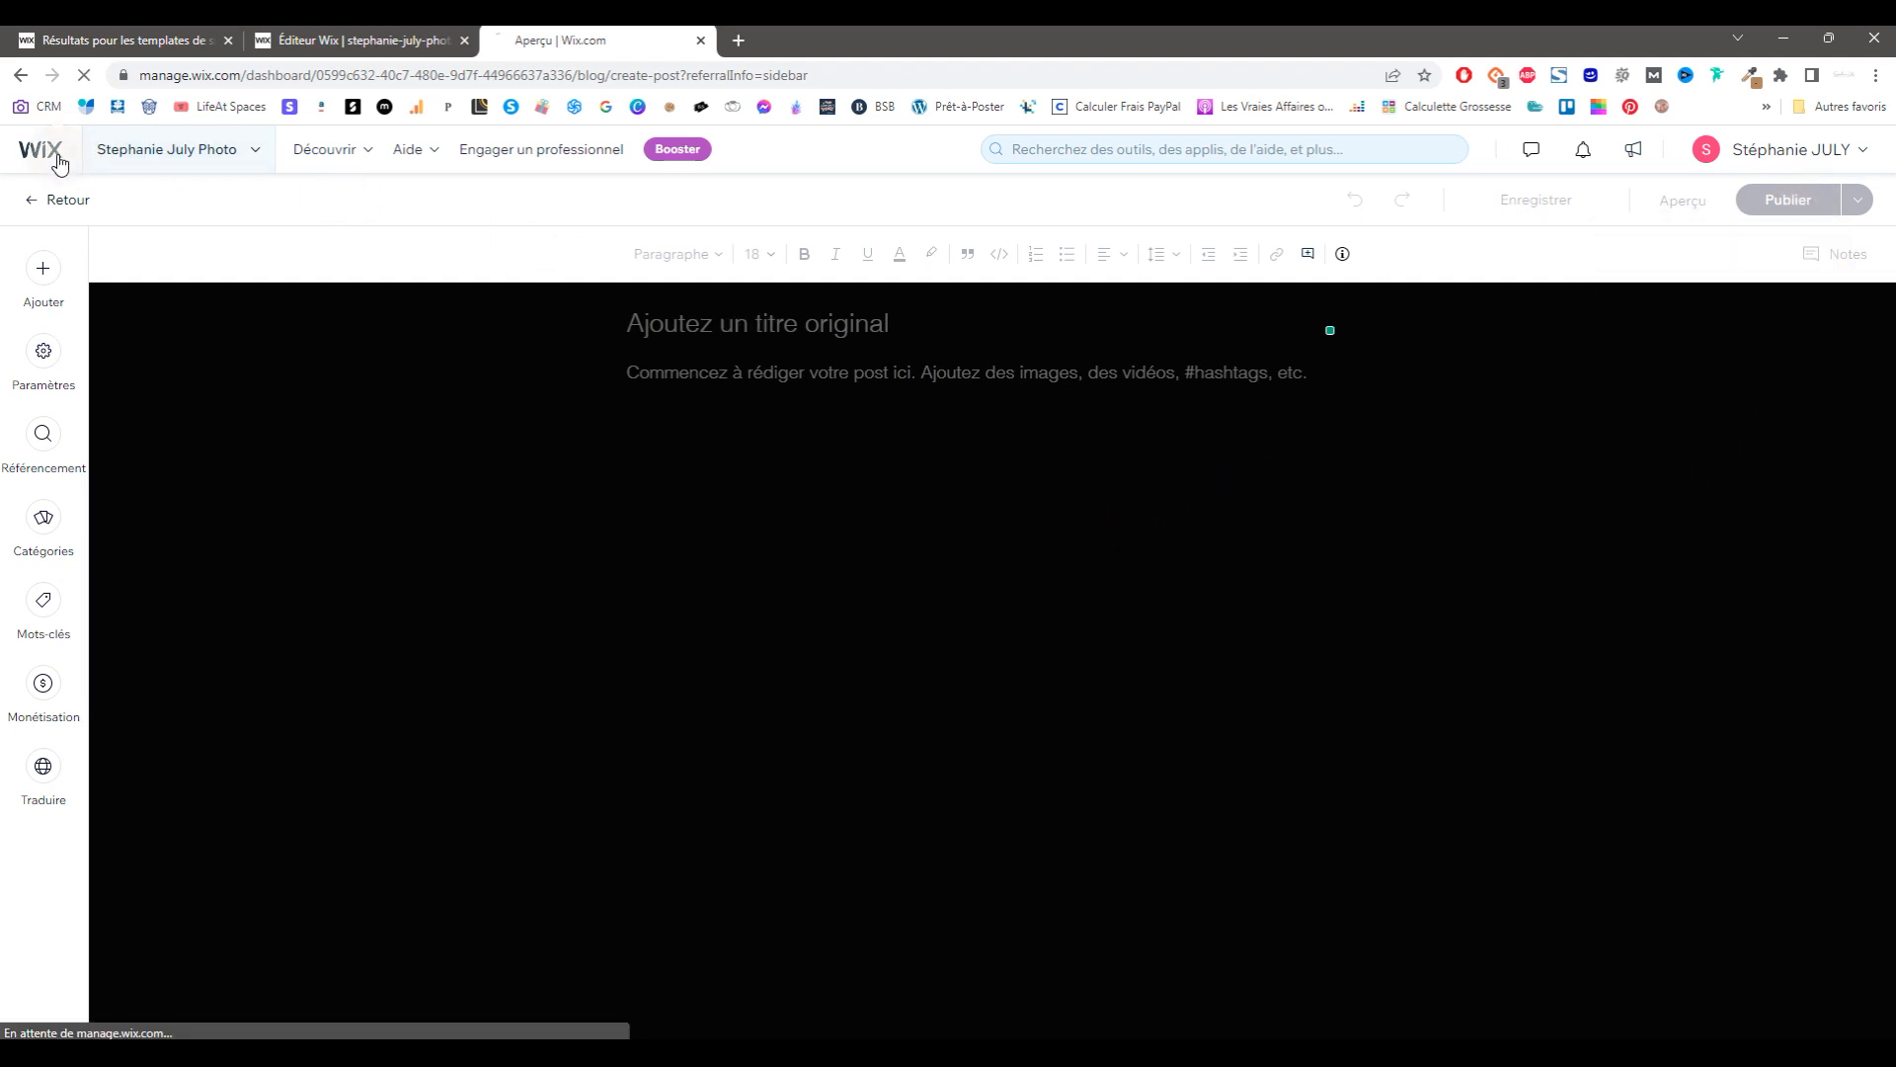
# Step: Page to results page 5 of 'portfolio photographie' and edit the Photographe Famille template
pyautogui.click(207, 40)
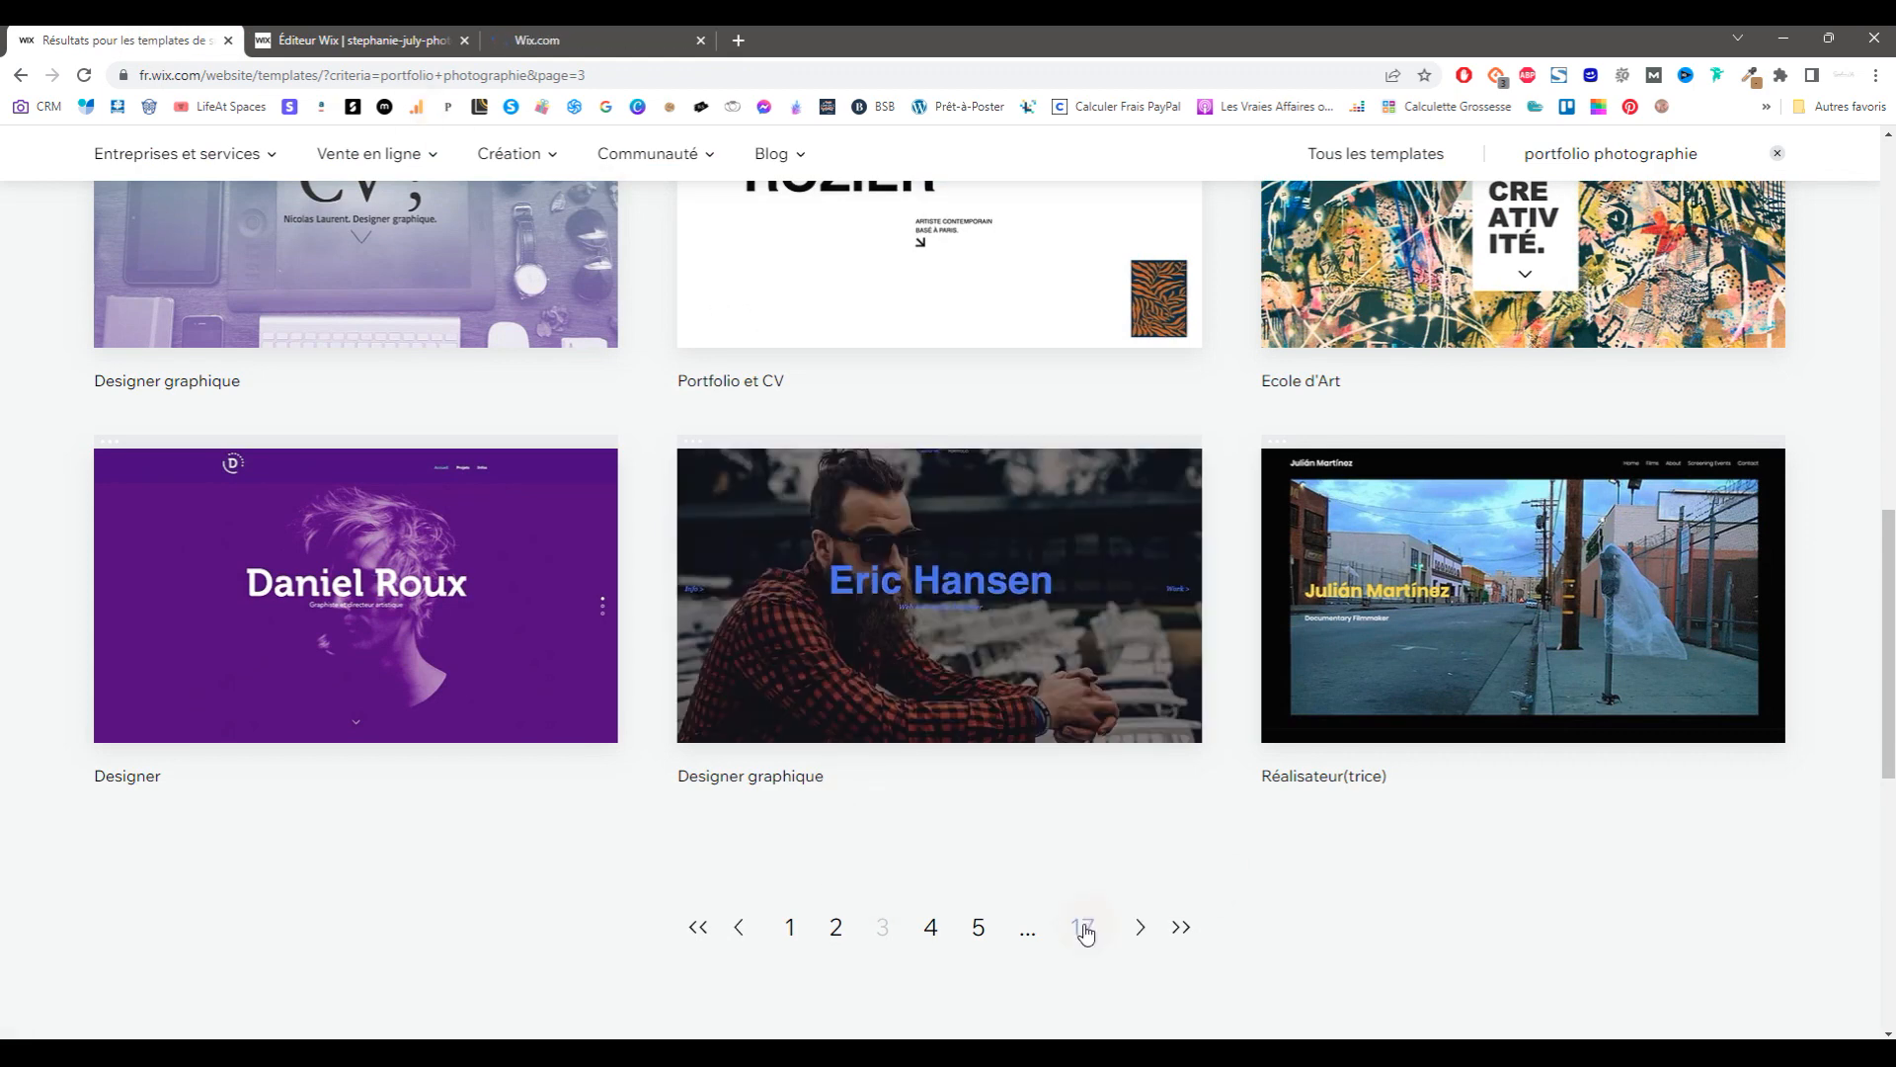
pyautogui.click(1141, 927)
pyautogui.scroll(-3, 1225, 763)
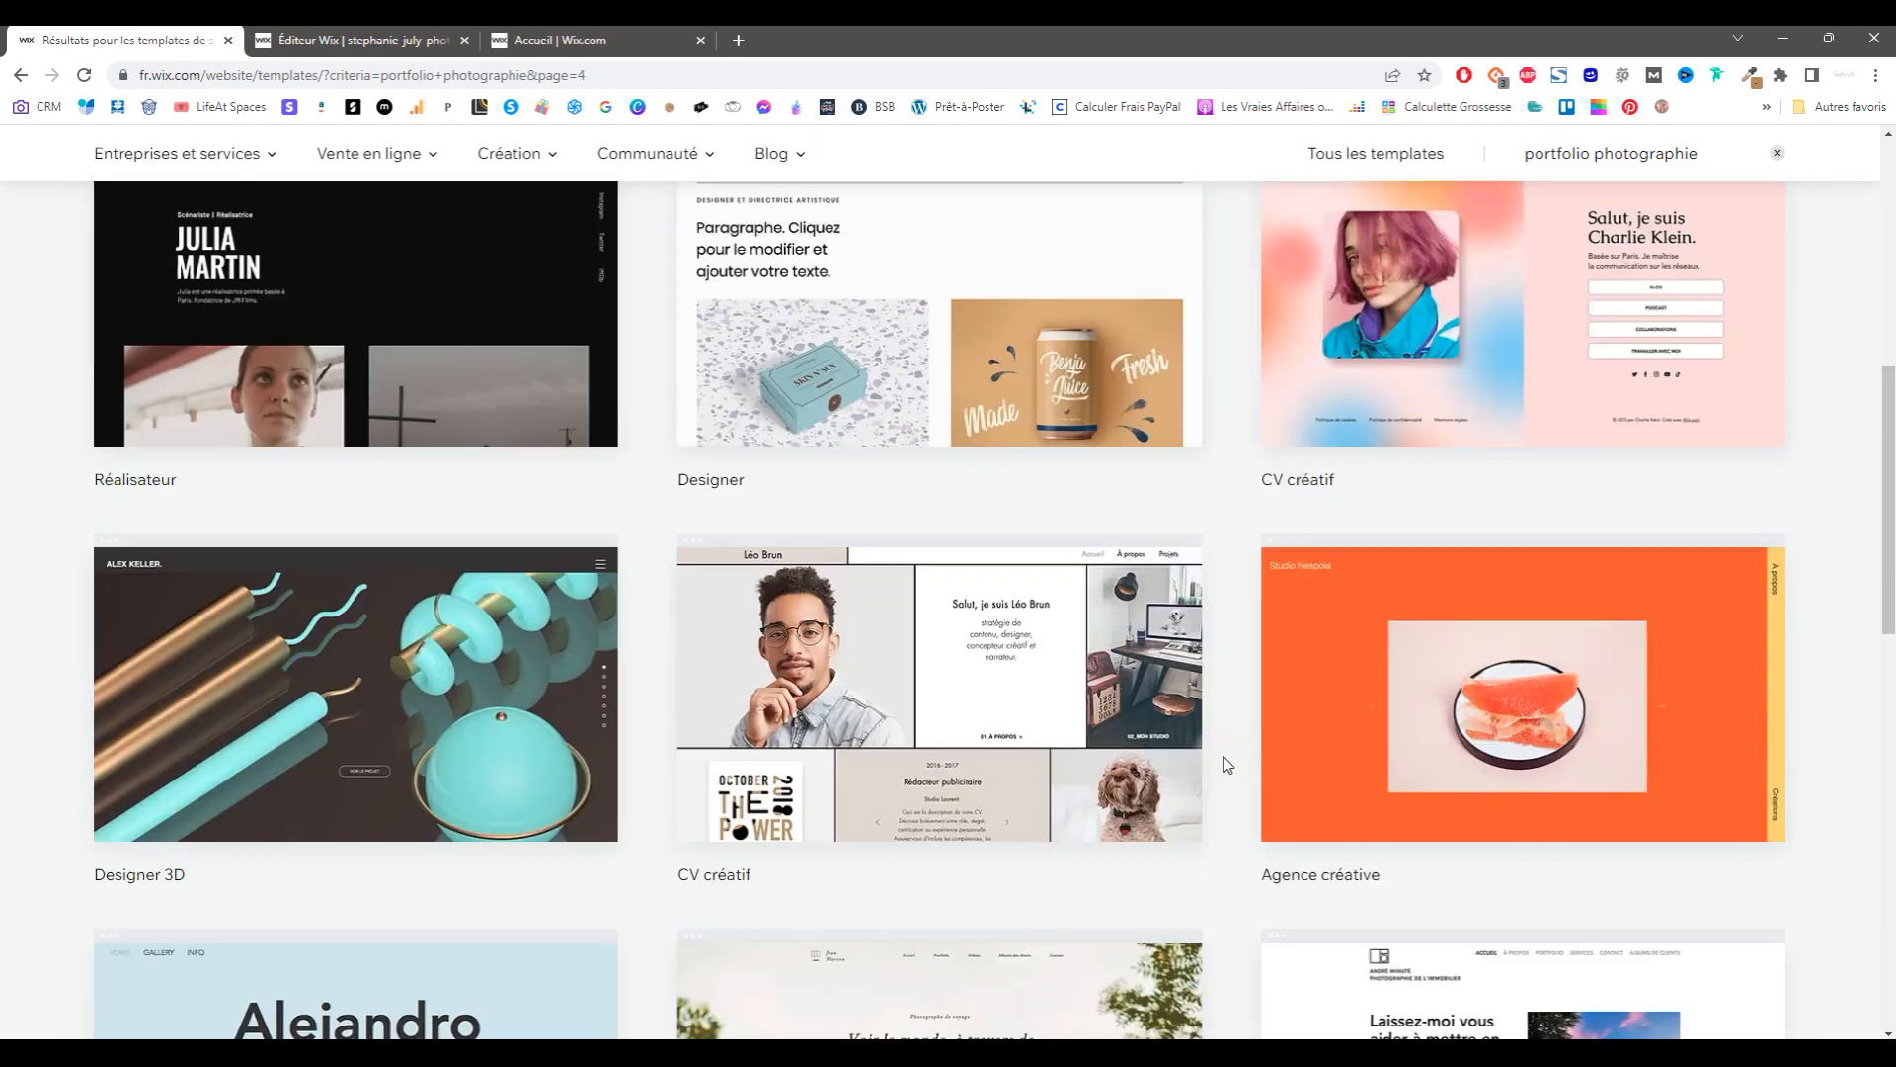
pyautogui.scroll(-5, 1225, 763)
pyautogui.click(1144, 832)
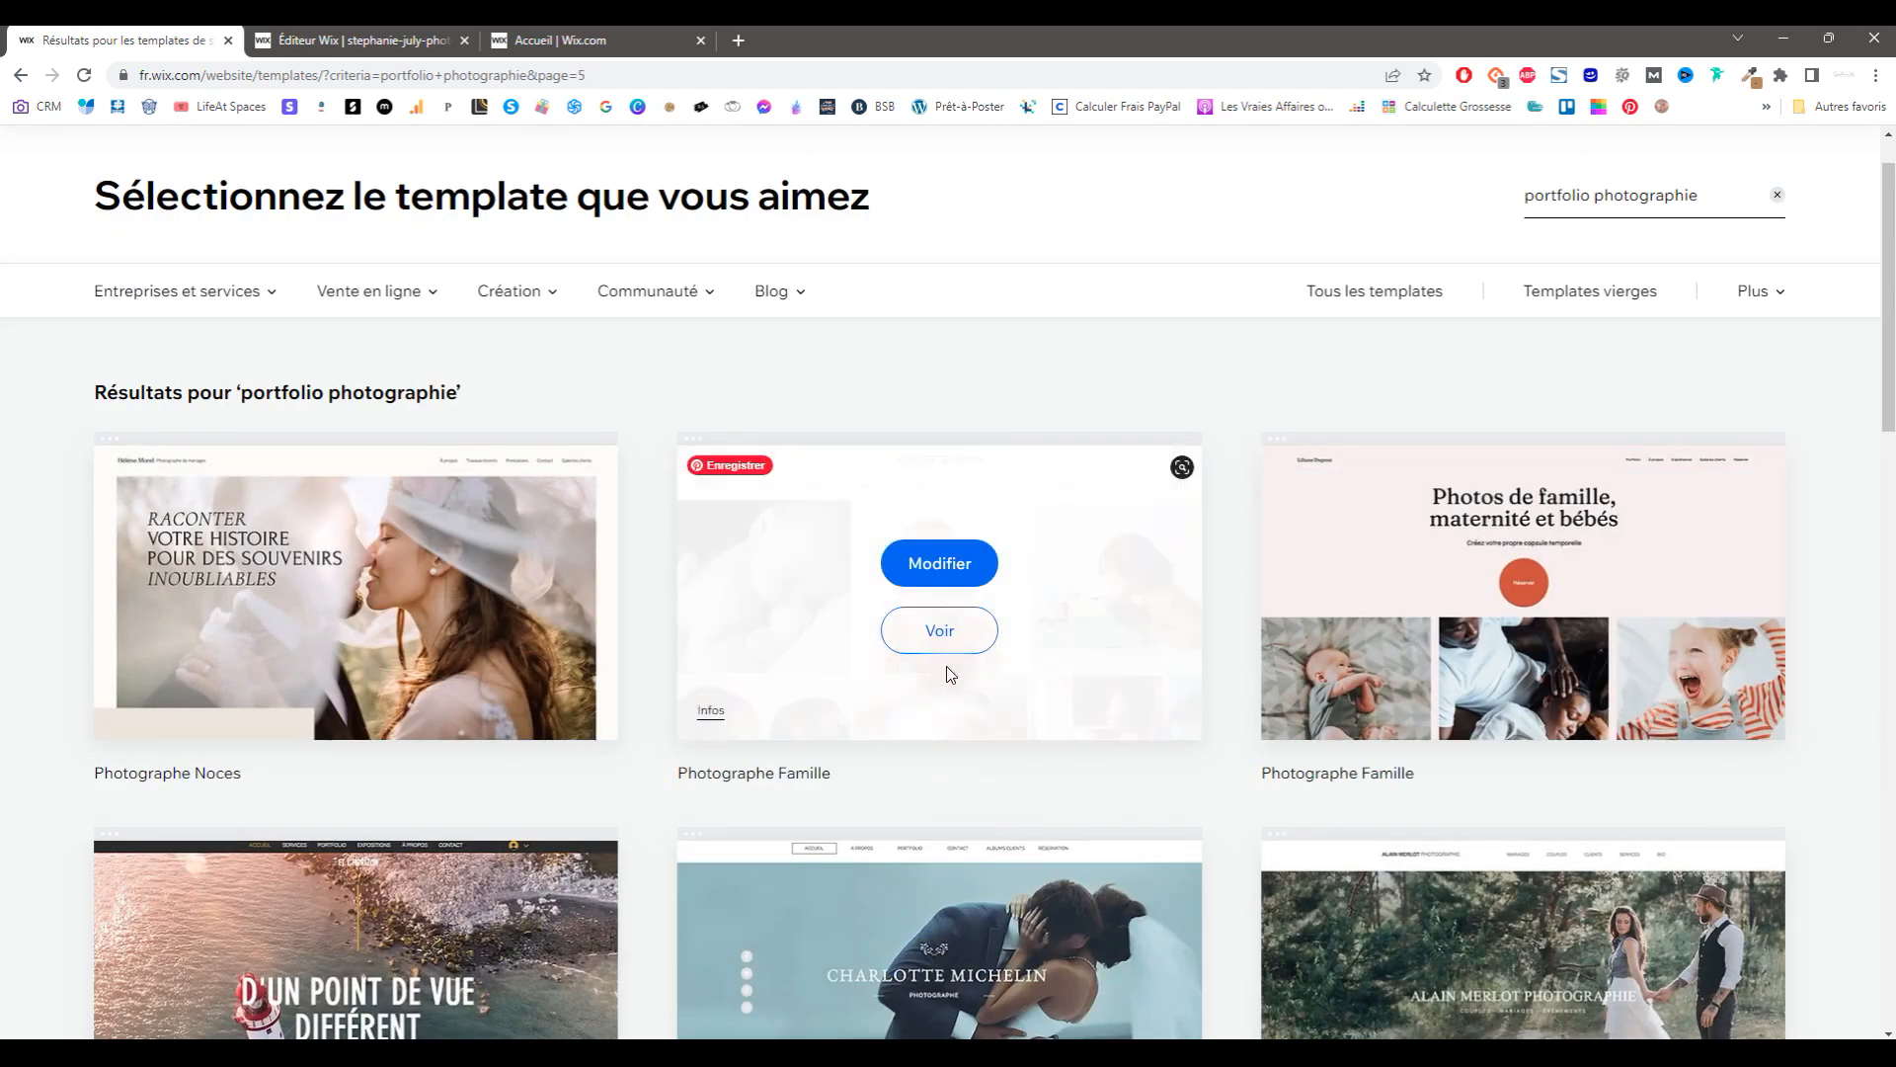
pyautogui.click(945, 567)
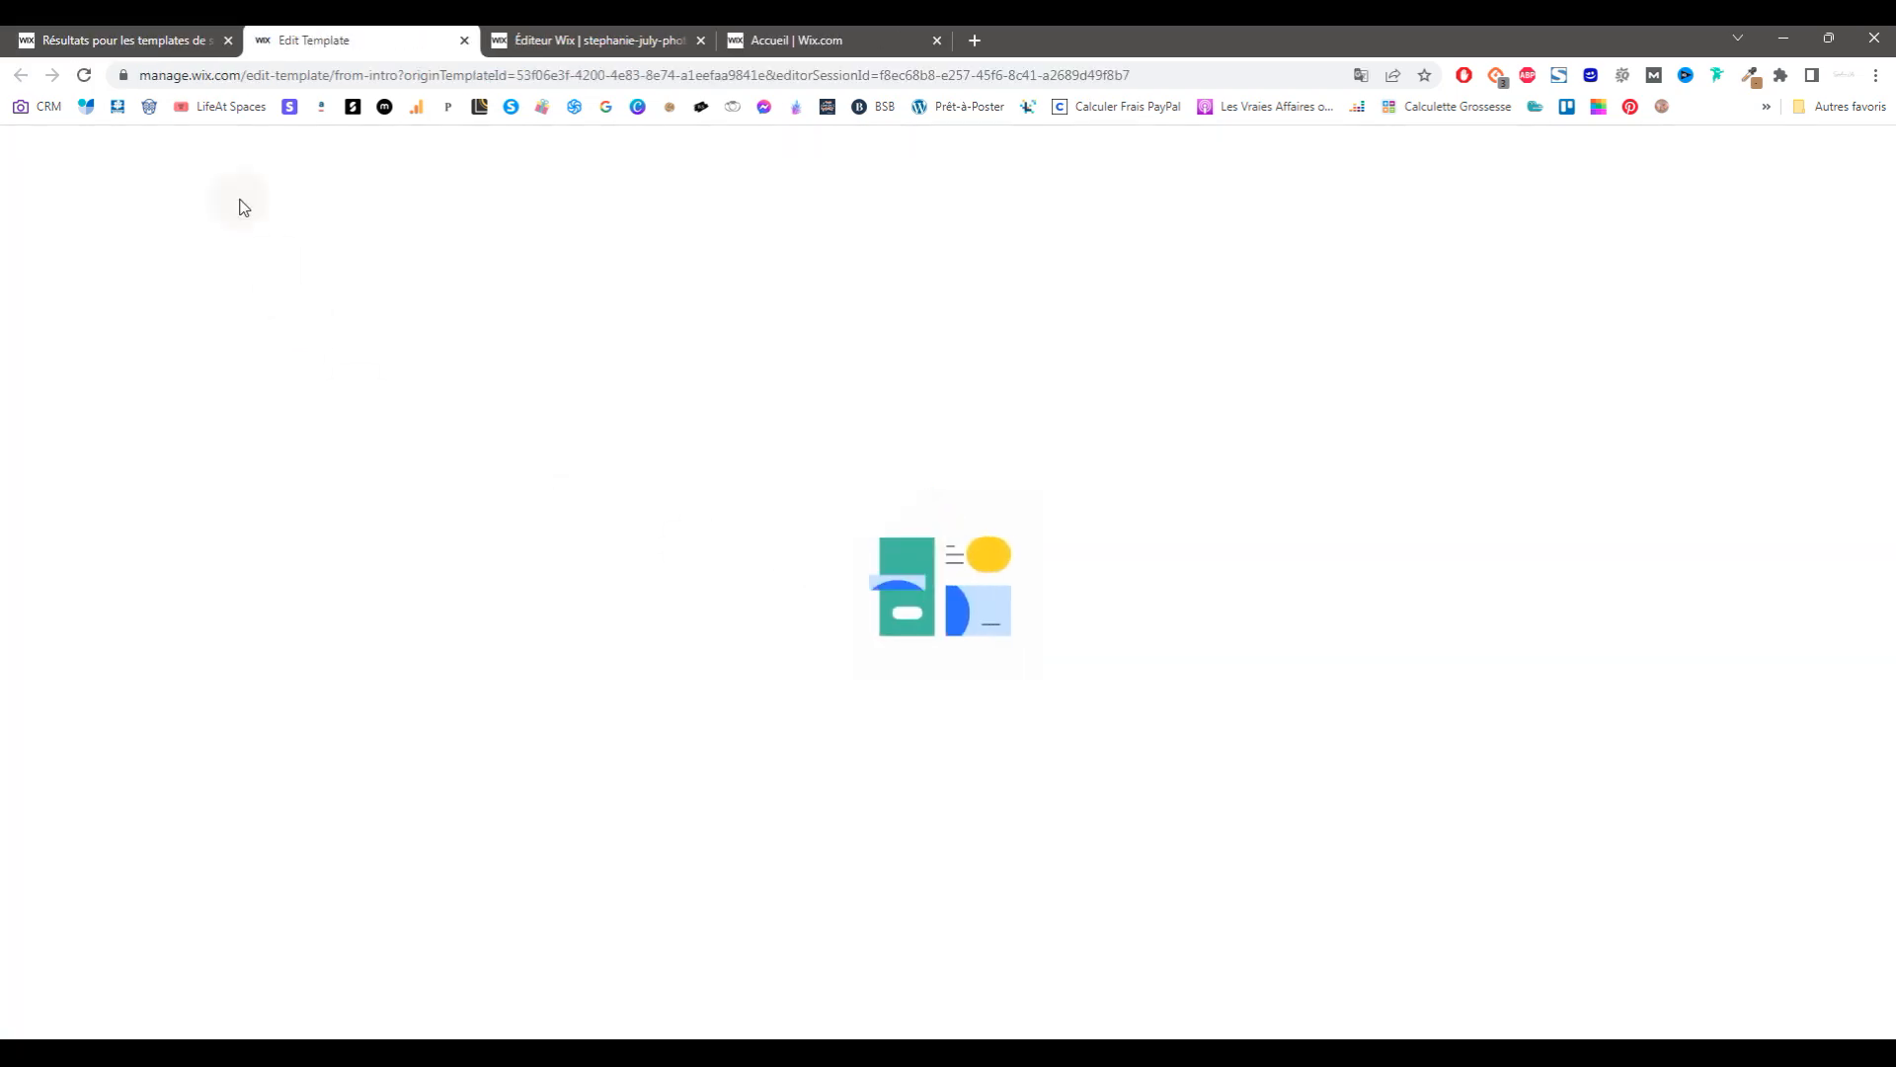
# Step: Check the Photographe Famille template loading, then return to the original photography site's editor
pyautogui.click(168, 39)
pyautogui.click(352, 45)
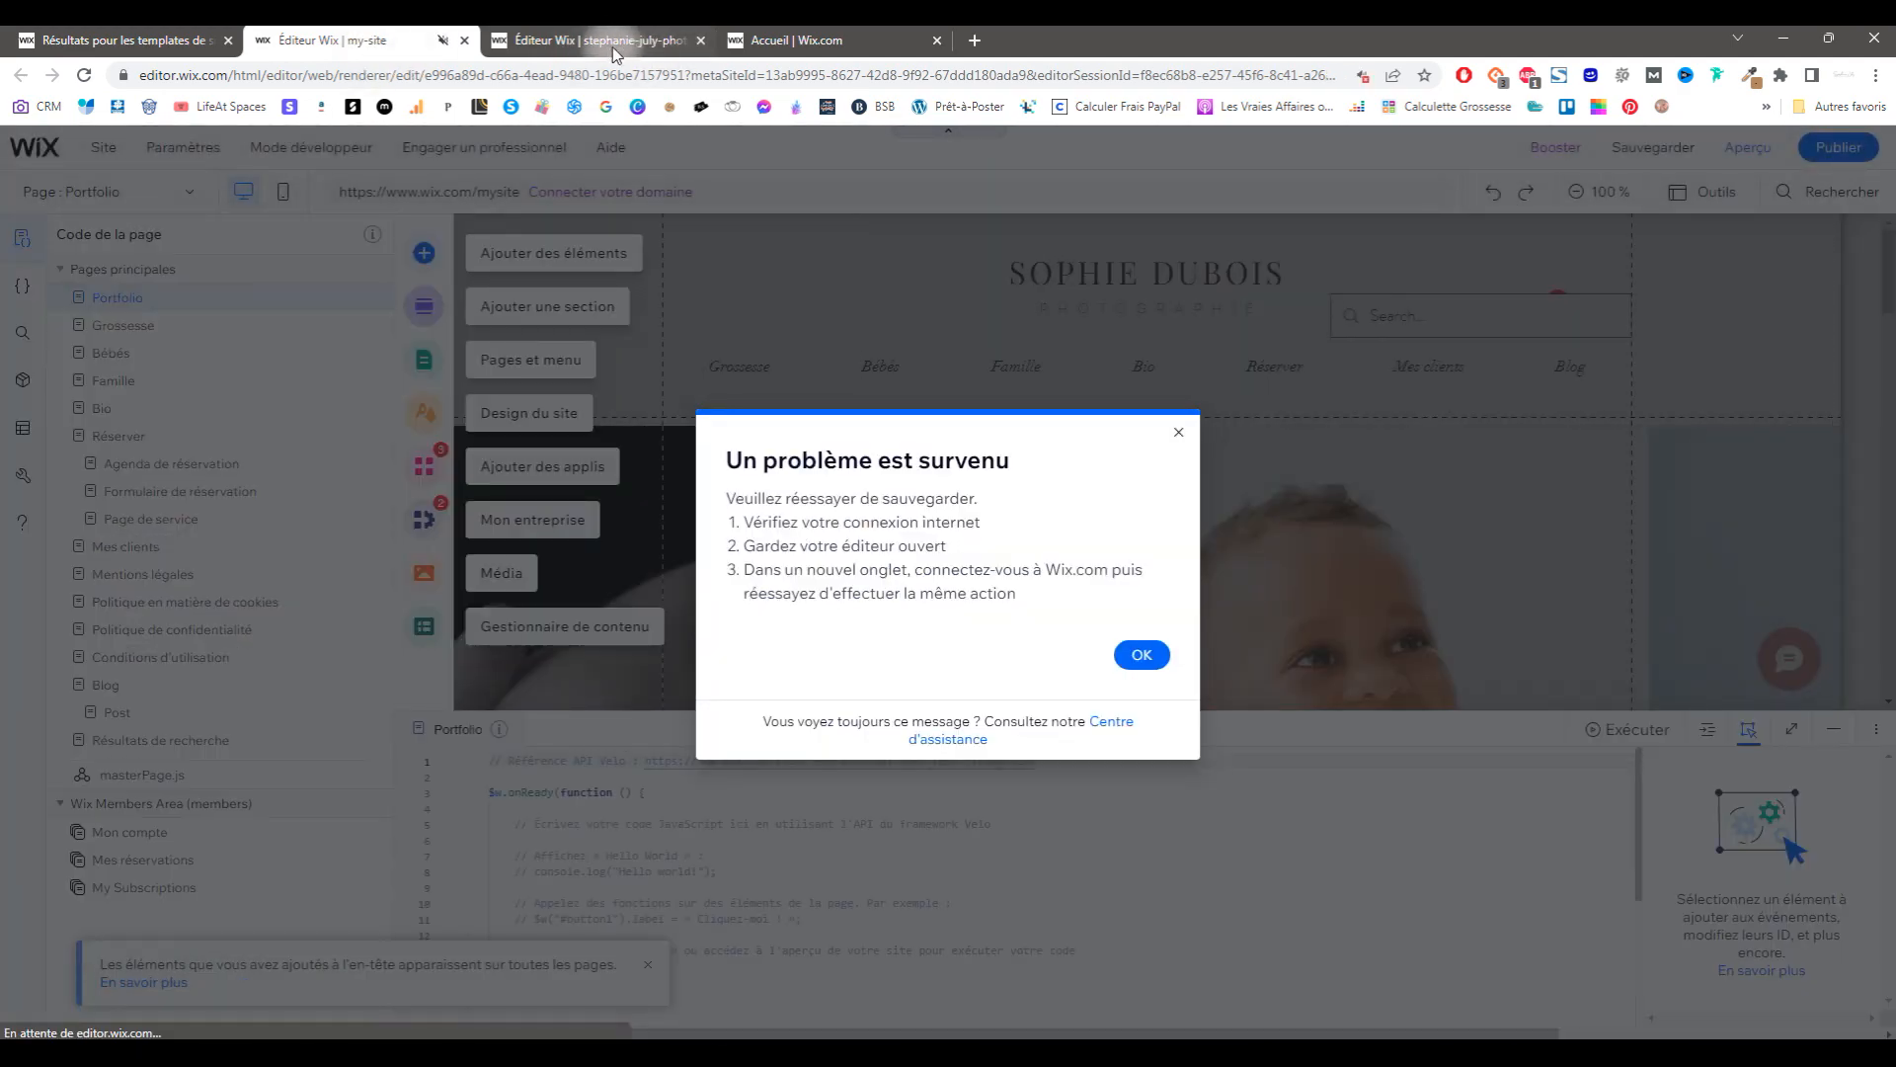
pyautogui.click(612, 45)
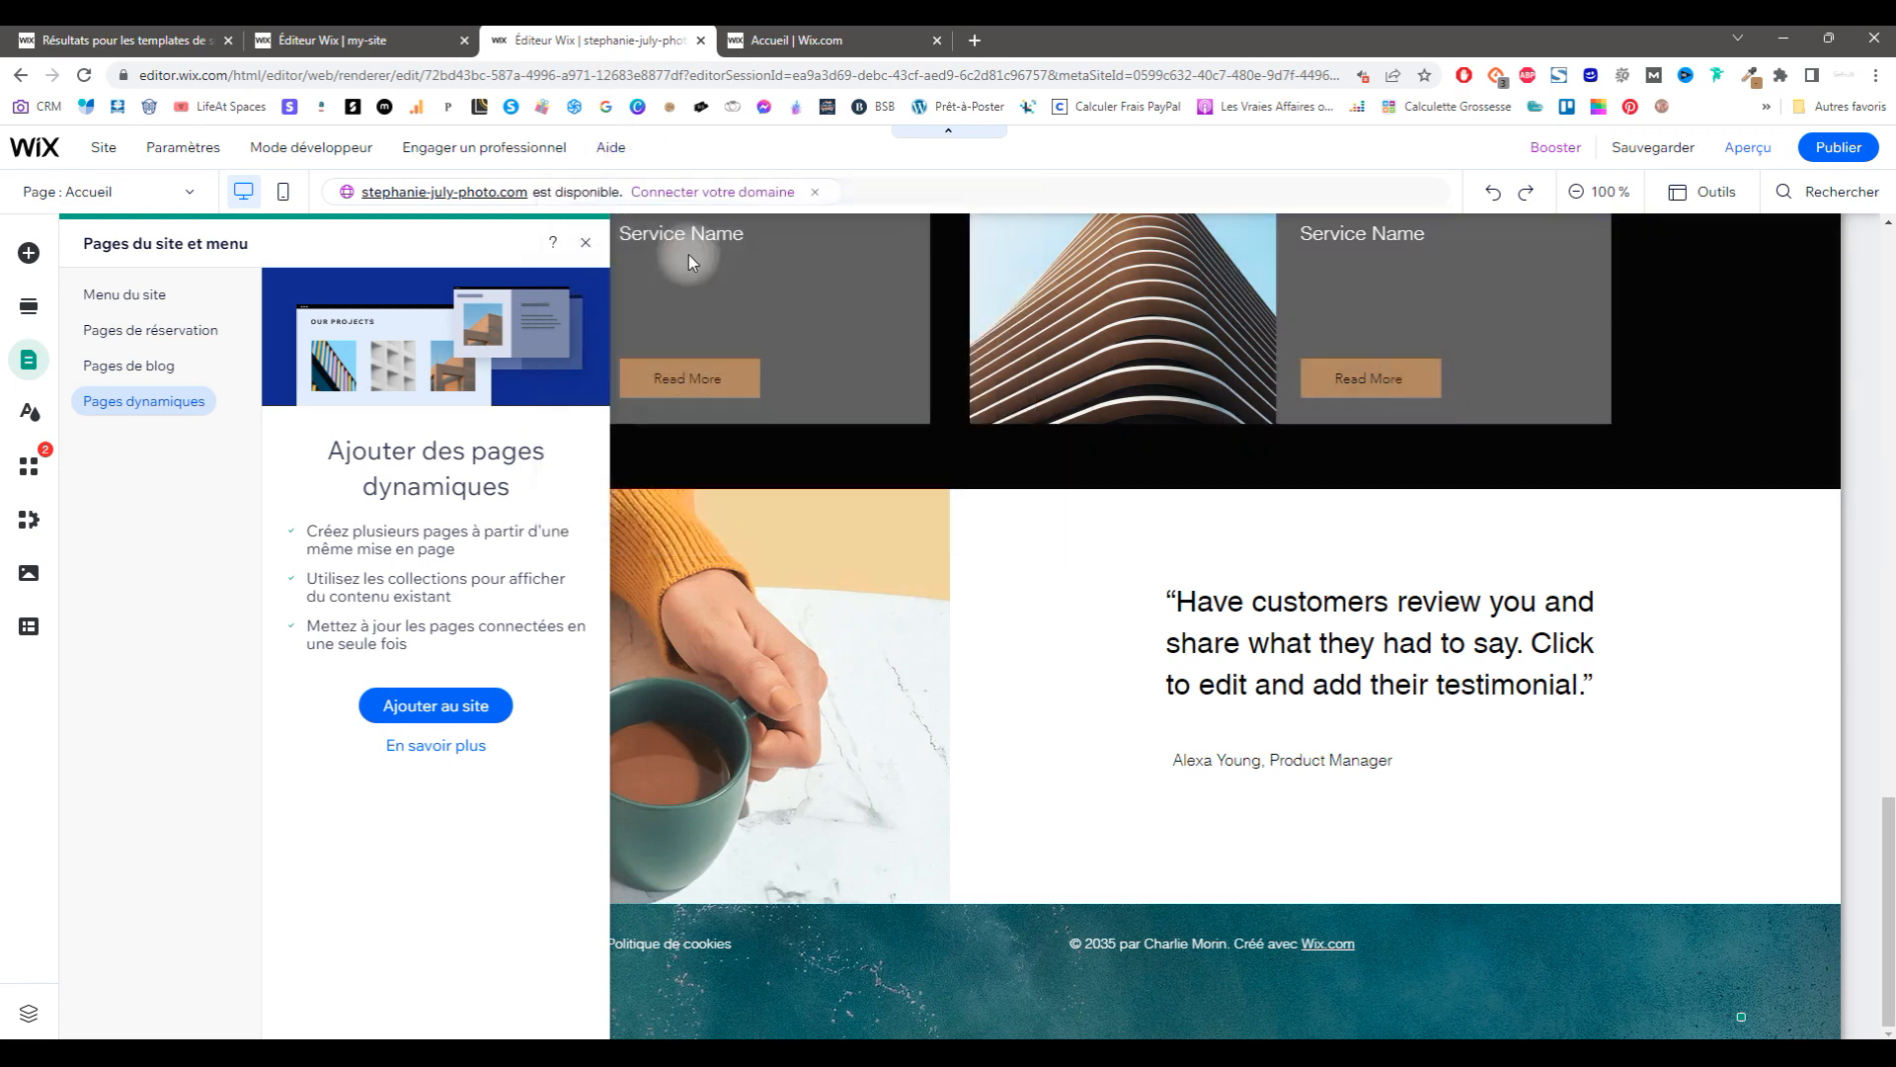
# Step: Search the Help Centre for 'changer un thème' and open the theme-changing article
pyautogui.moveTo(614, 150)
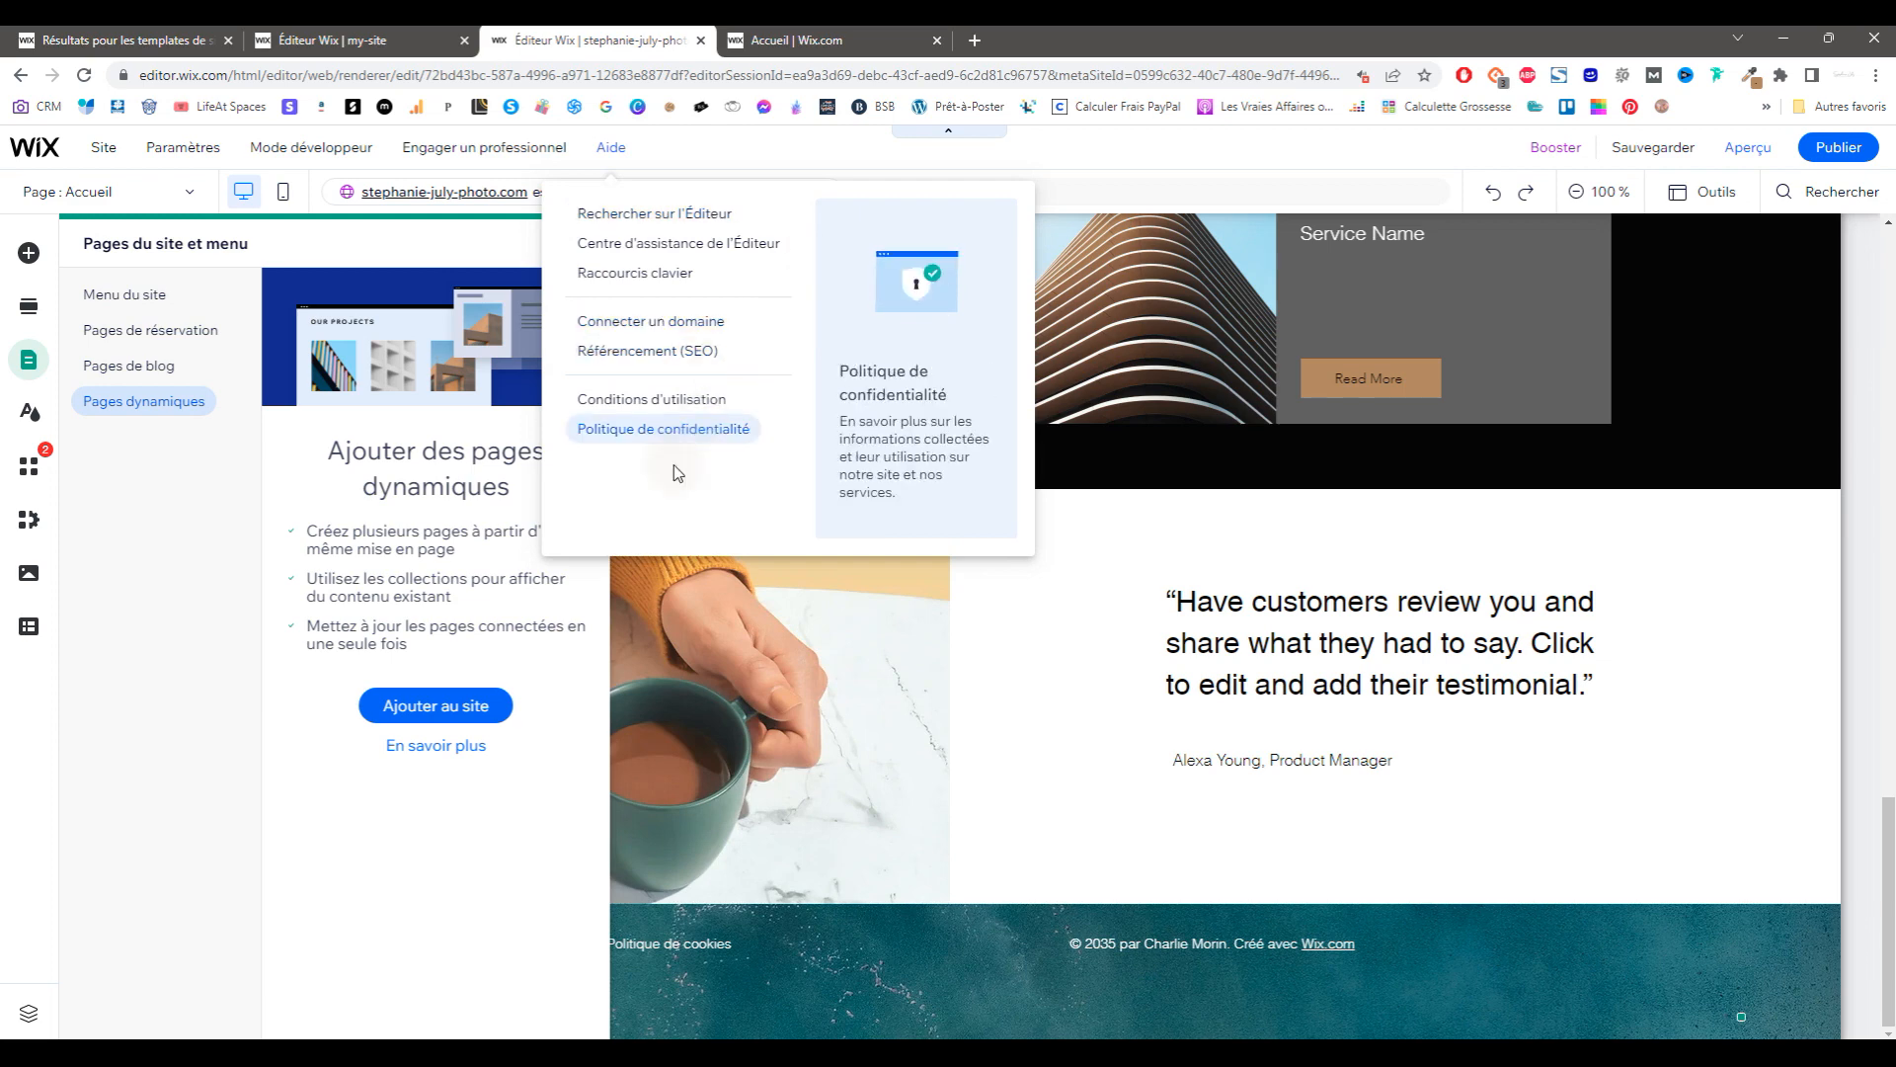
pyautogui.click(717, 243)
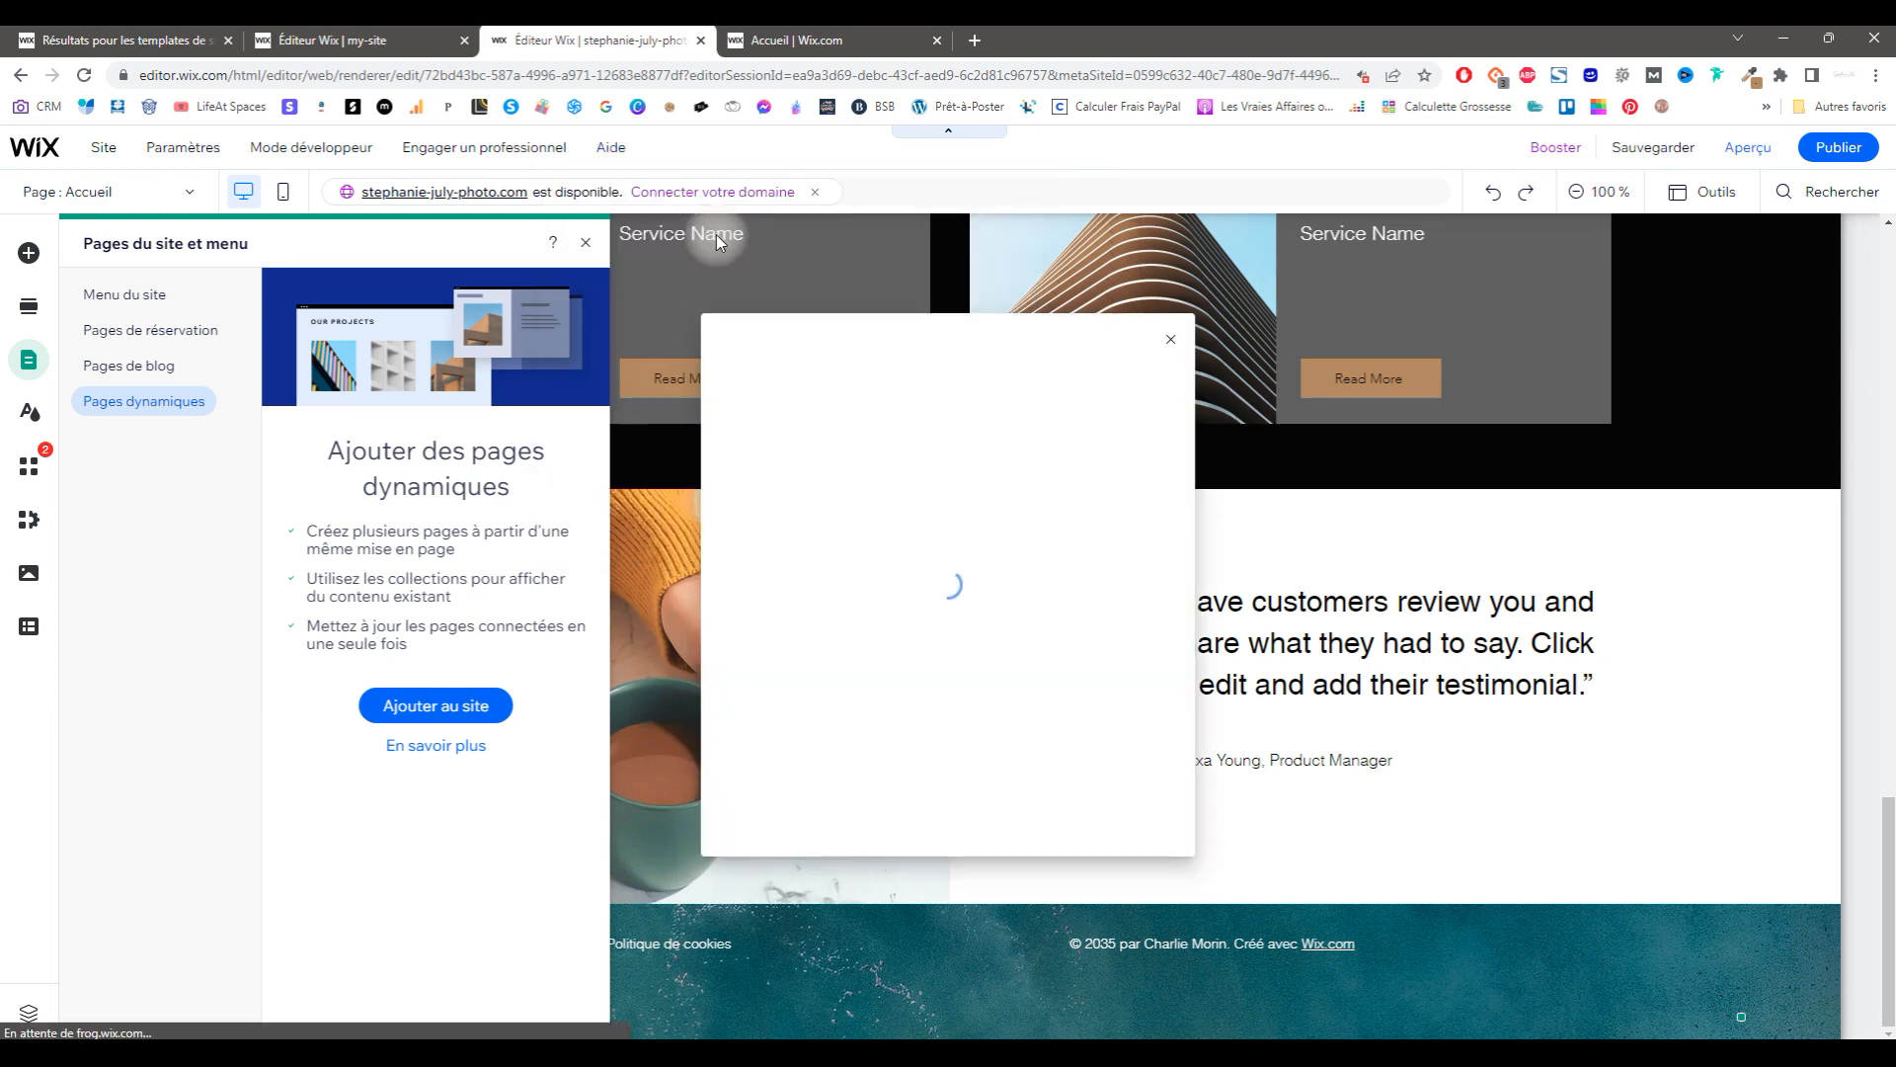
pyautogui.click(902, 384)
pyautogui.write('changer un thème')
pyautogui.click(889, 478)
pyautogui.scroll(-2, 944, 573)
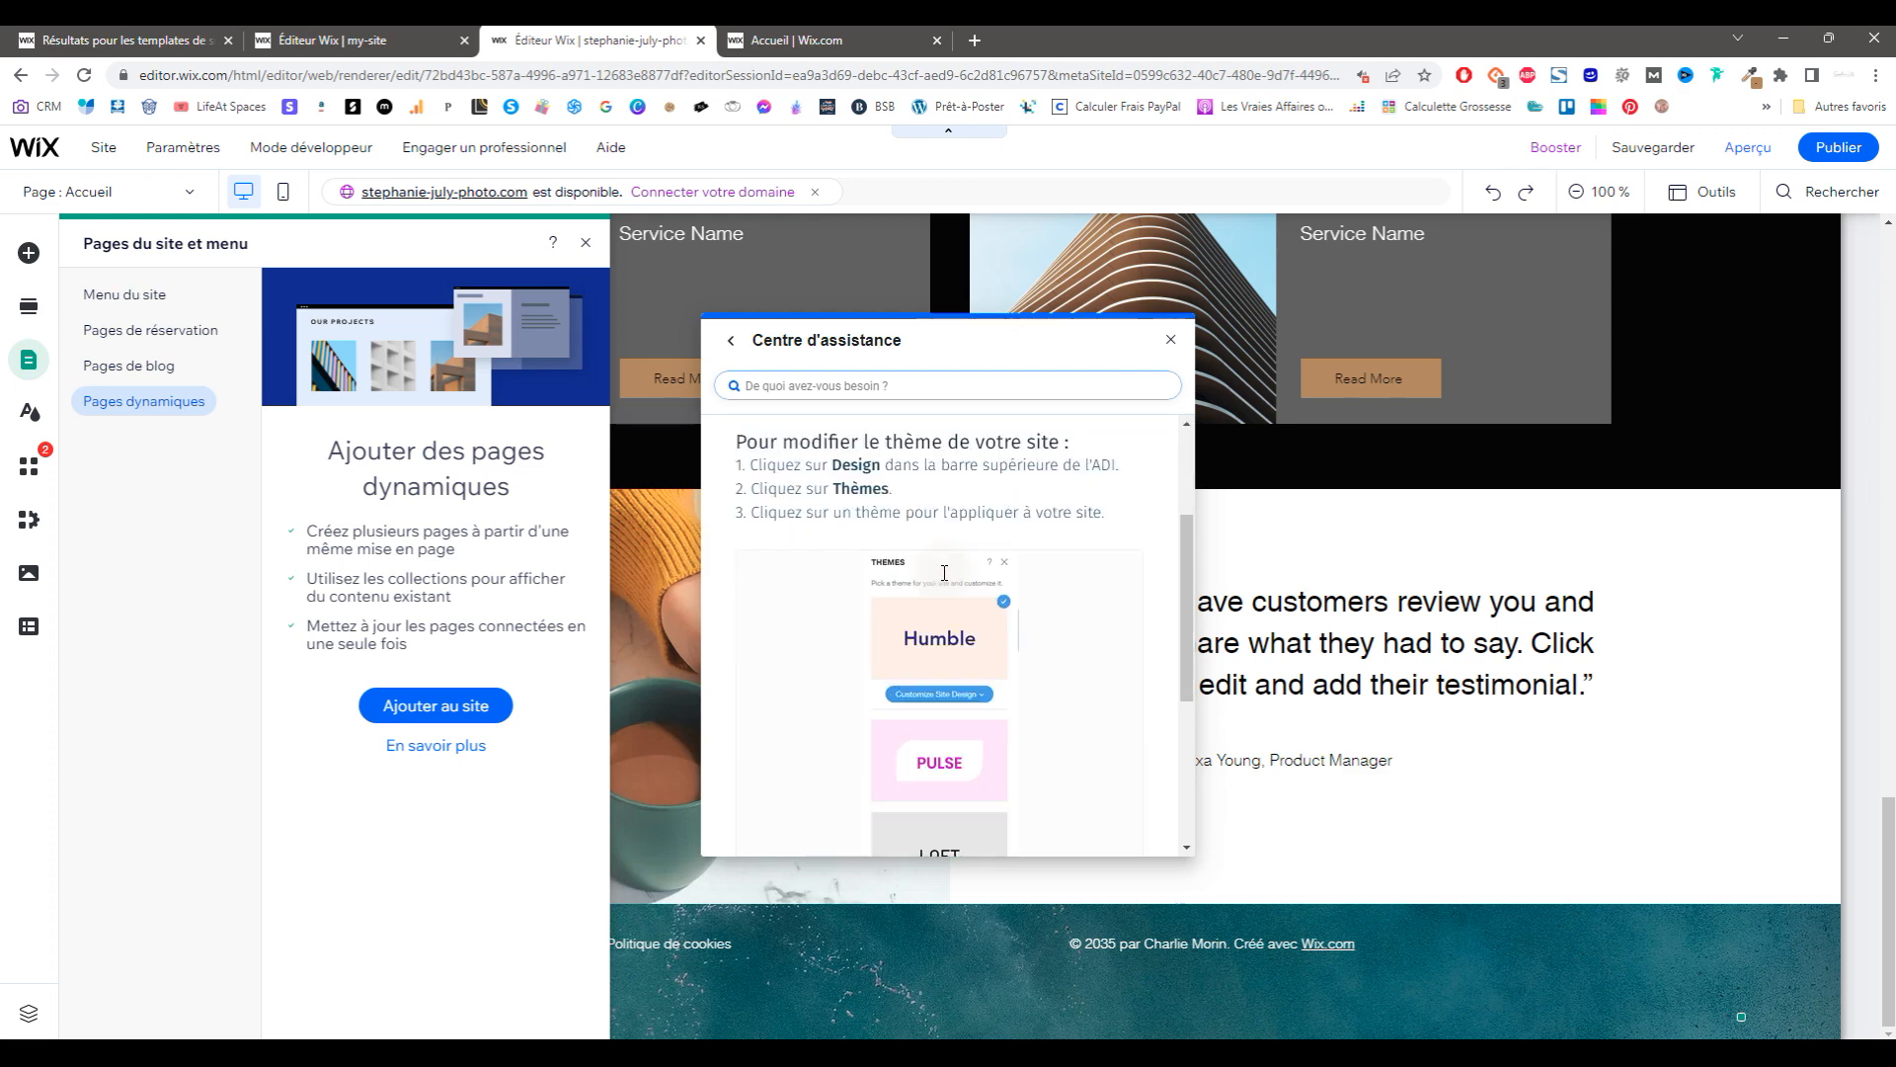
pyautogui.scroll(2, 944, 573)
# Step: Close the pages panel, hide and restore the top bars, and open Design du site
pyautogui.click(29, 359)
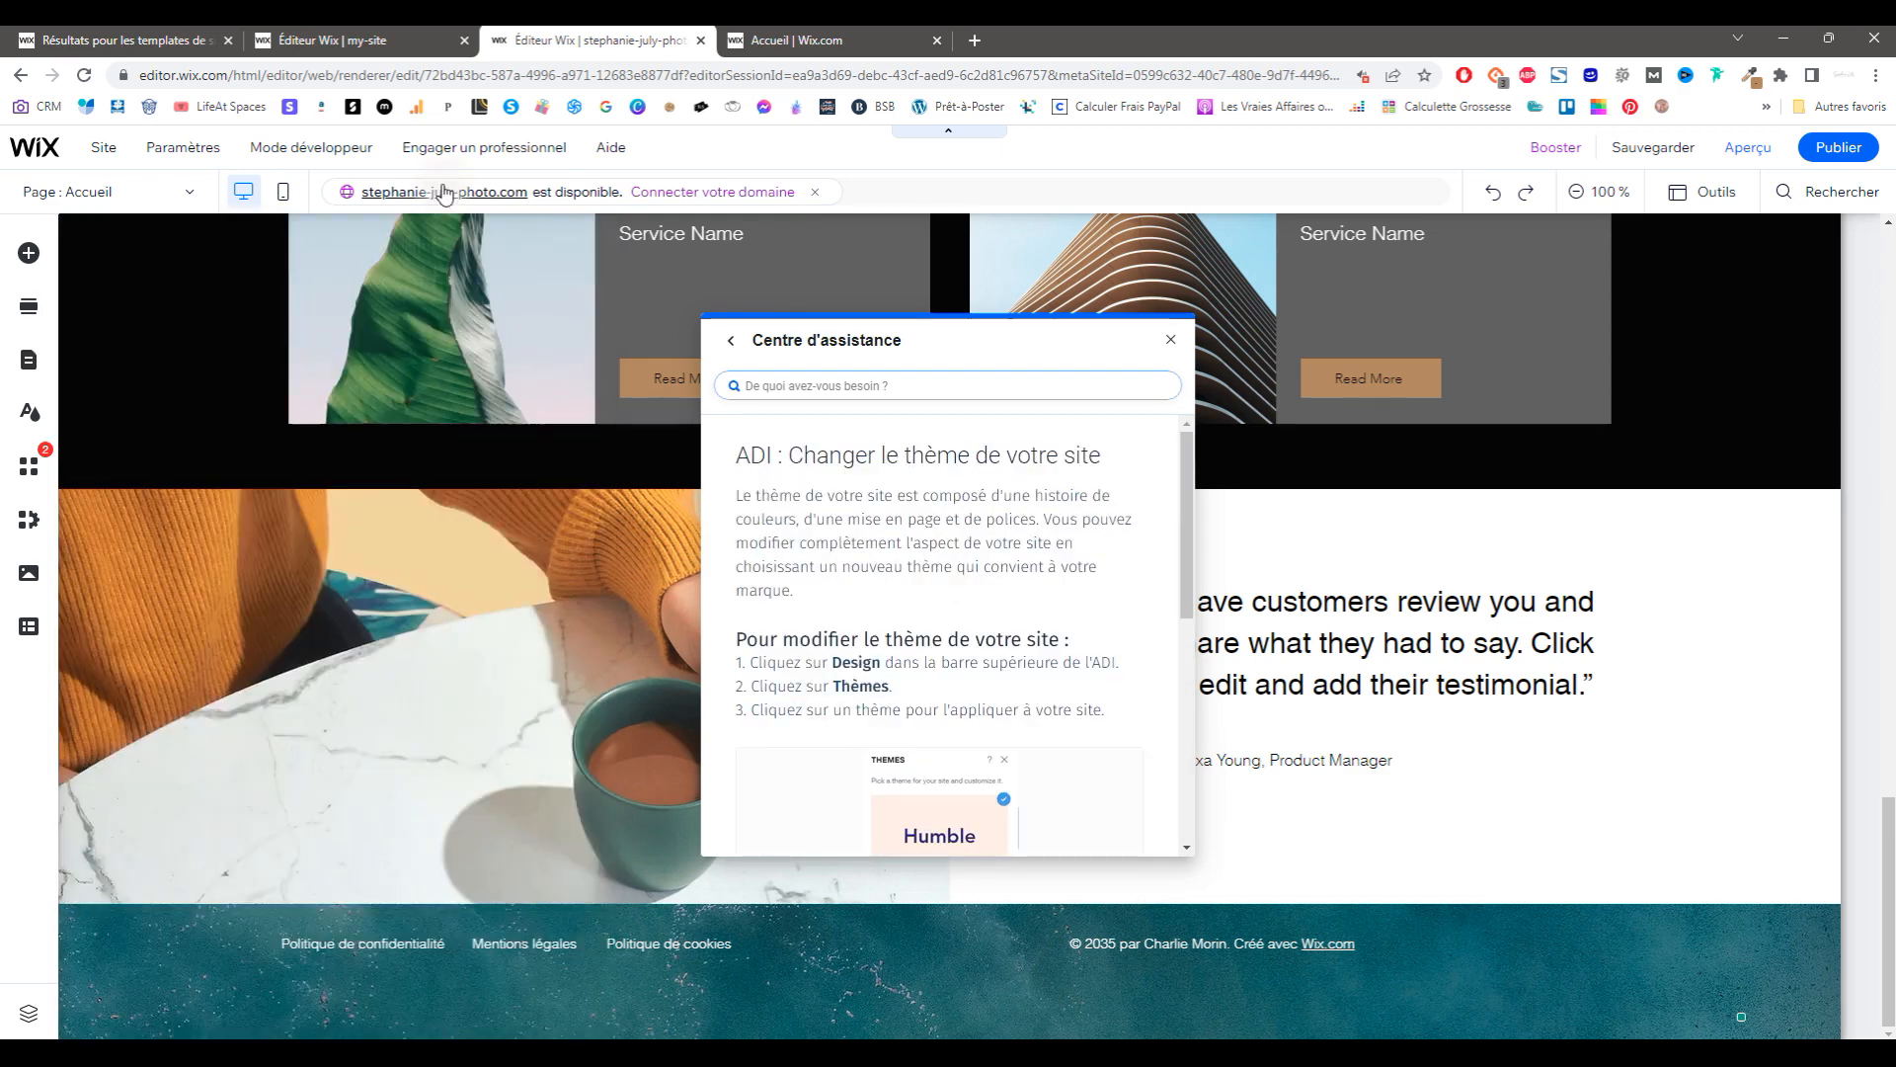
pyautogui.moveTo(119, 156)
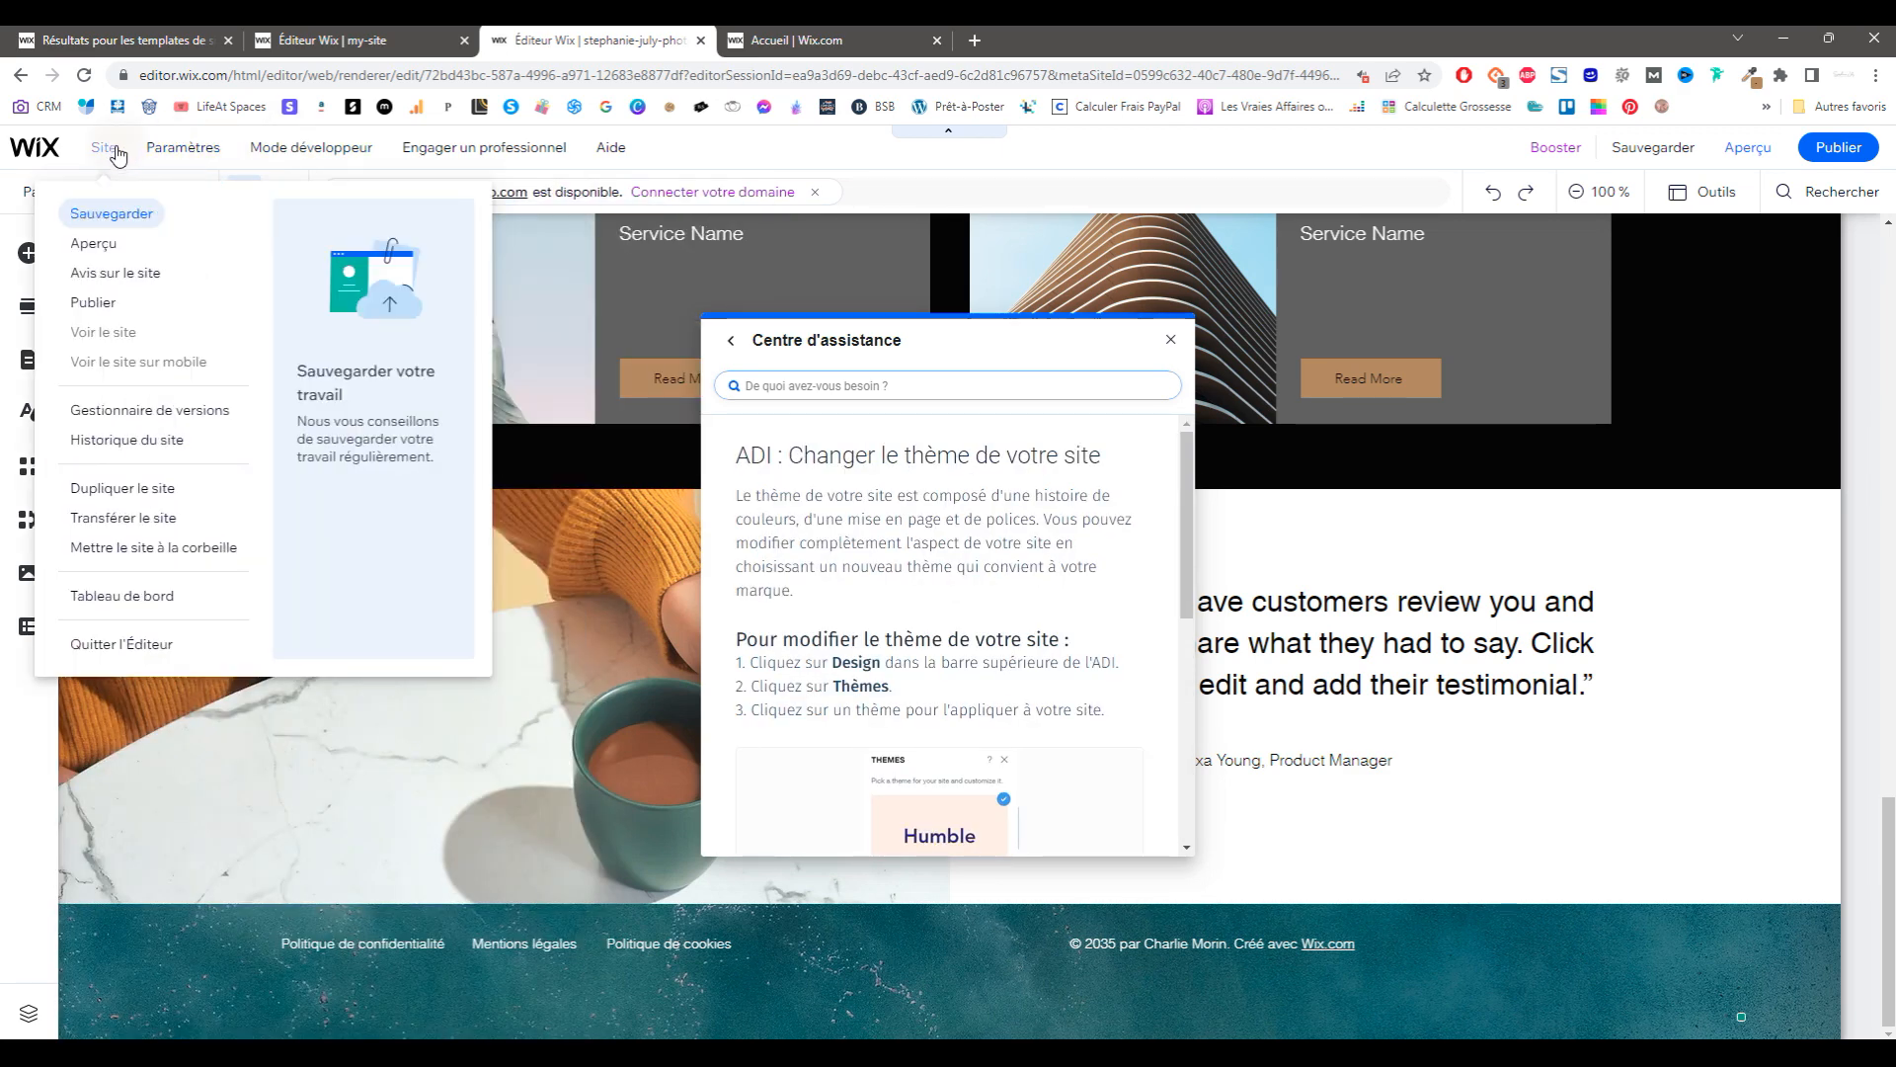
pyautogui.click(976, 134)
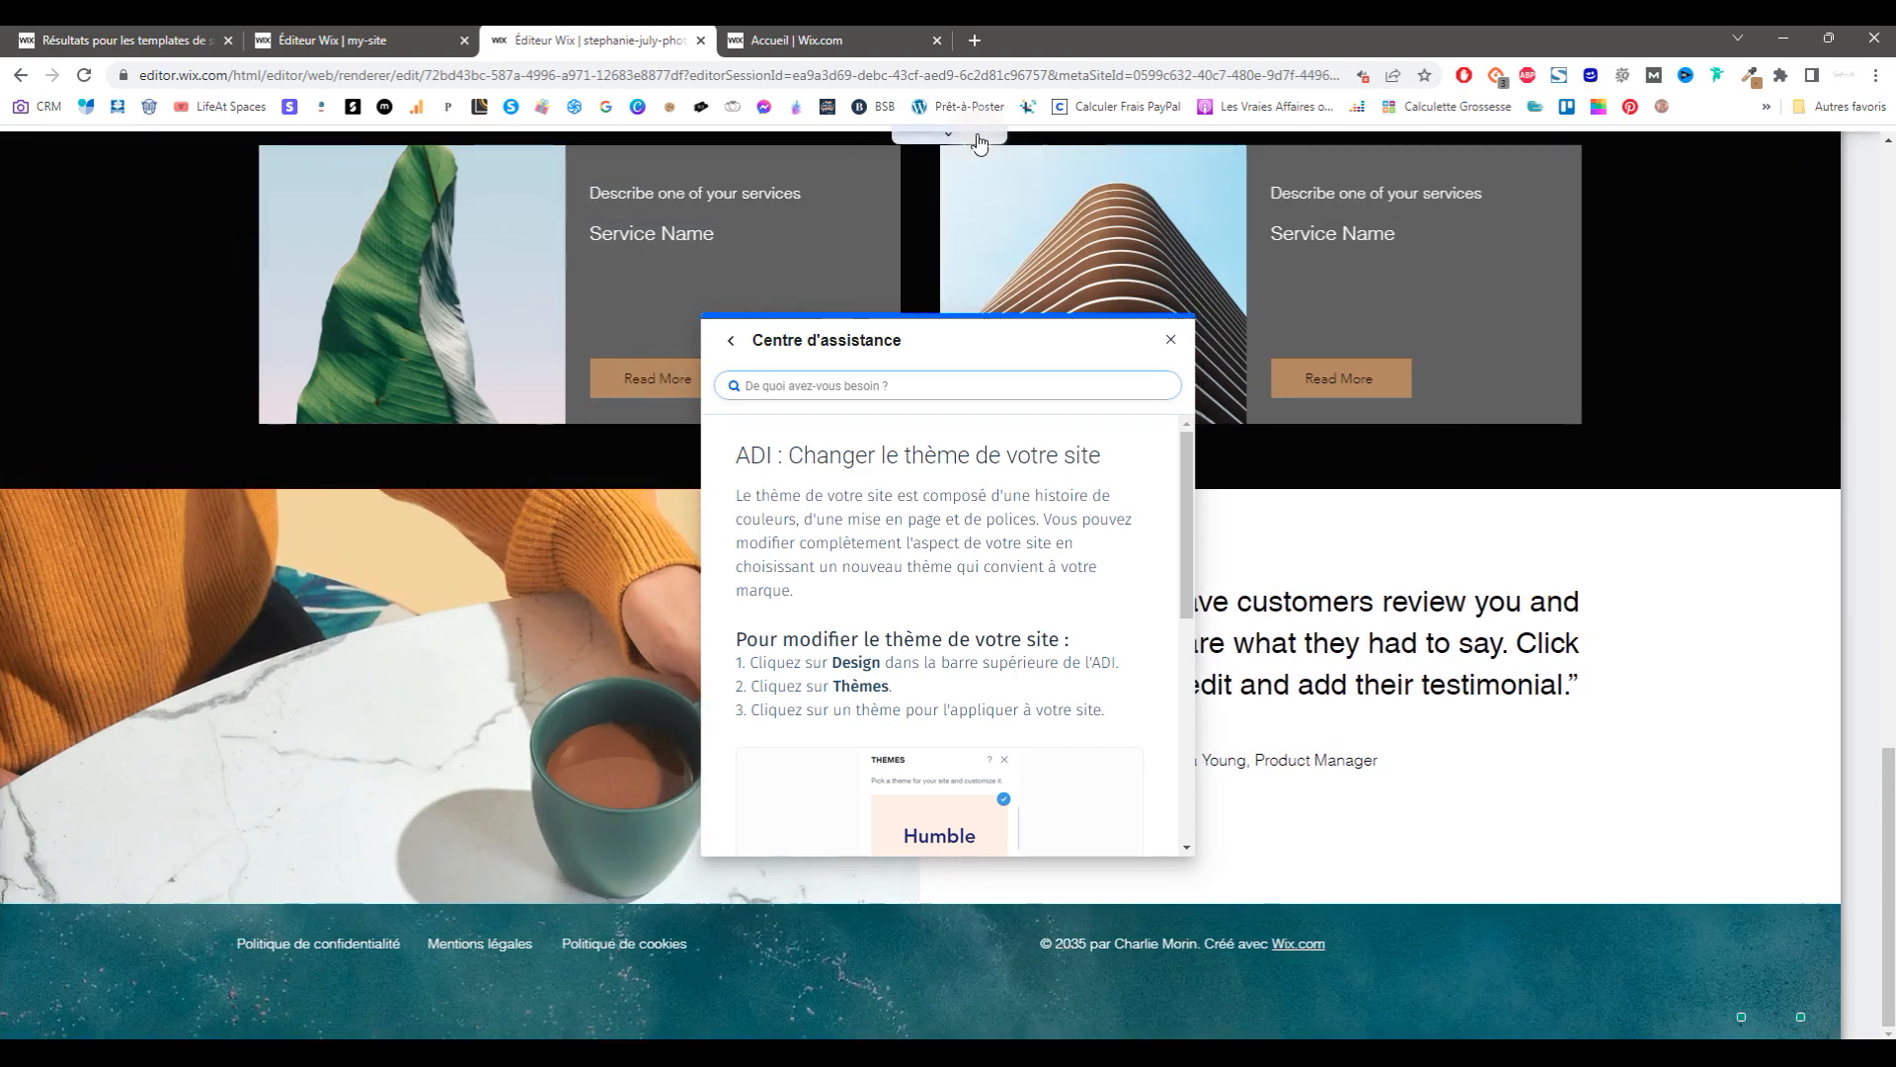
pyautogui.click(915, 138)
pyautogui.moveTo(299, 158)
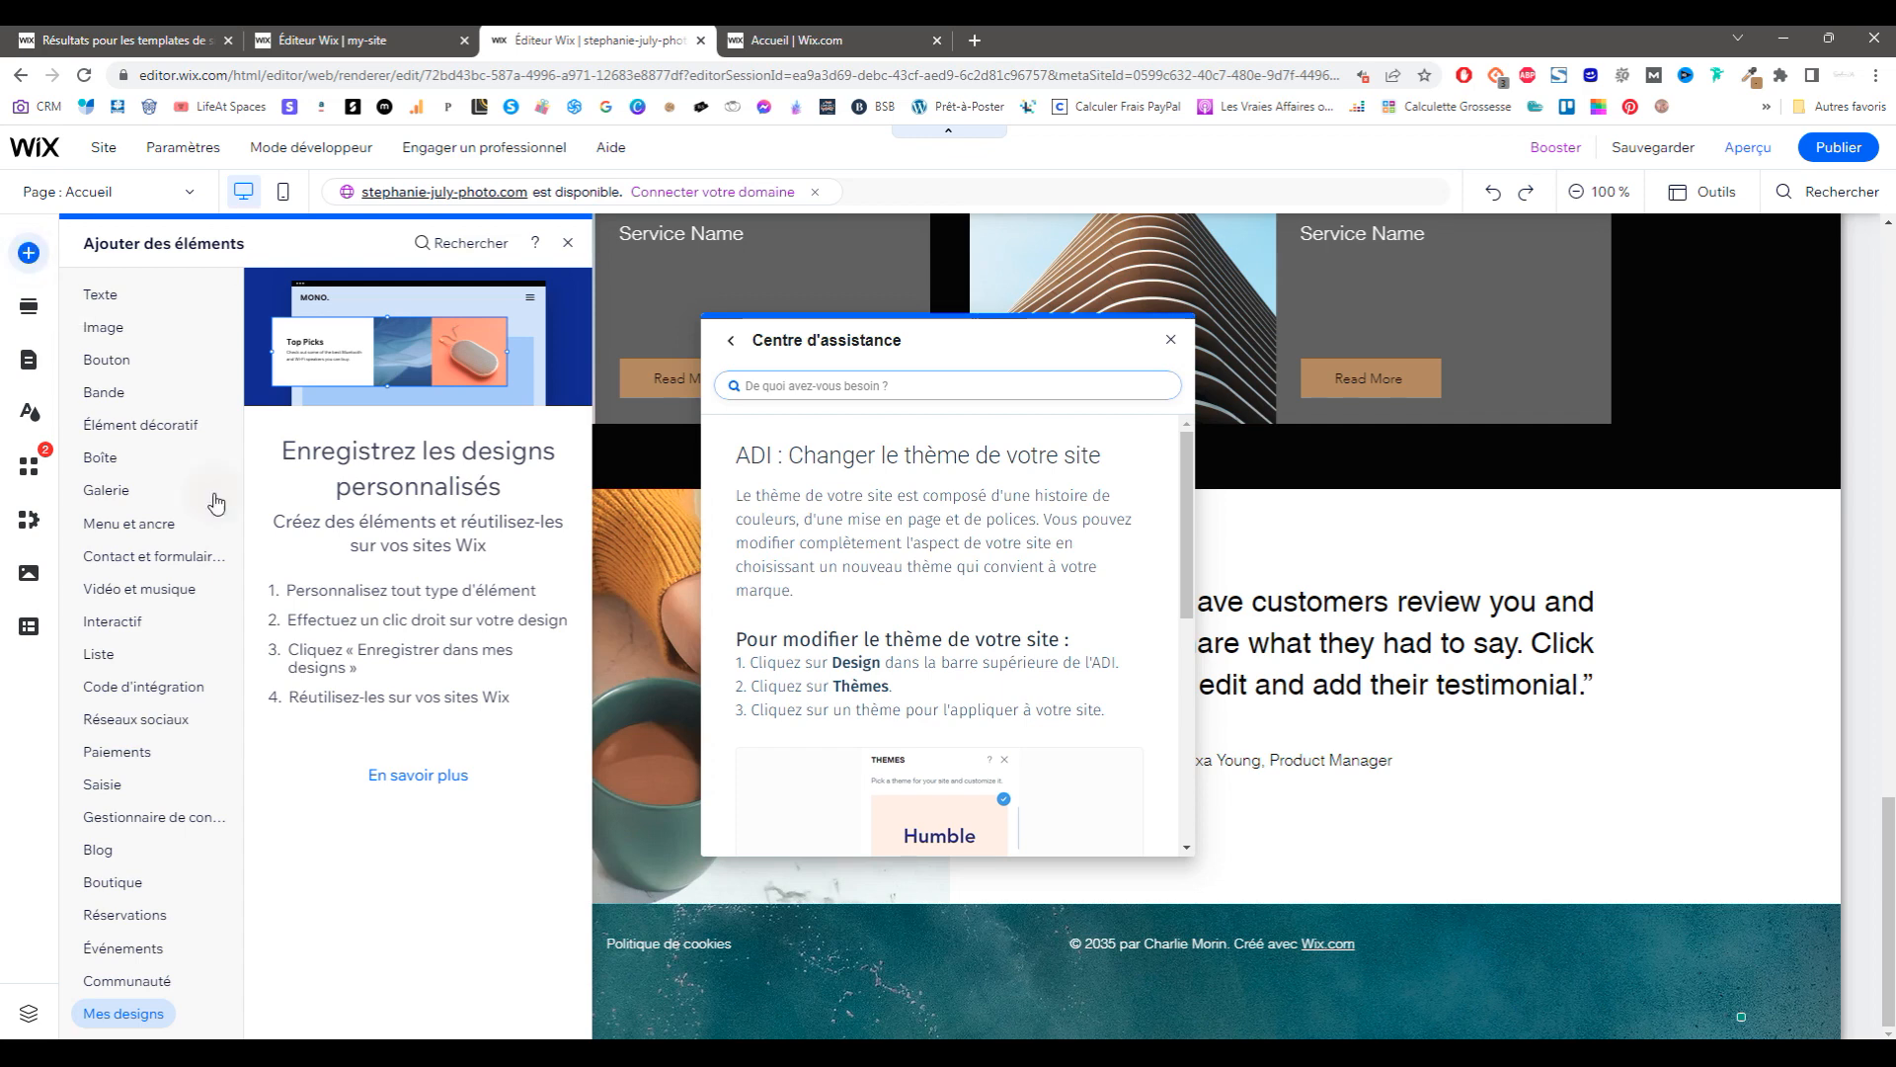
pyautogui.click(29, 415)
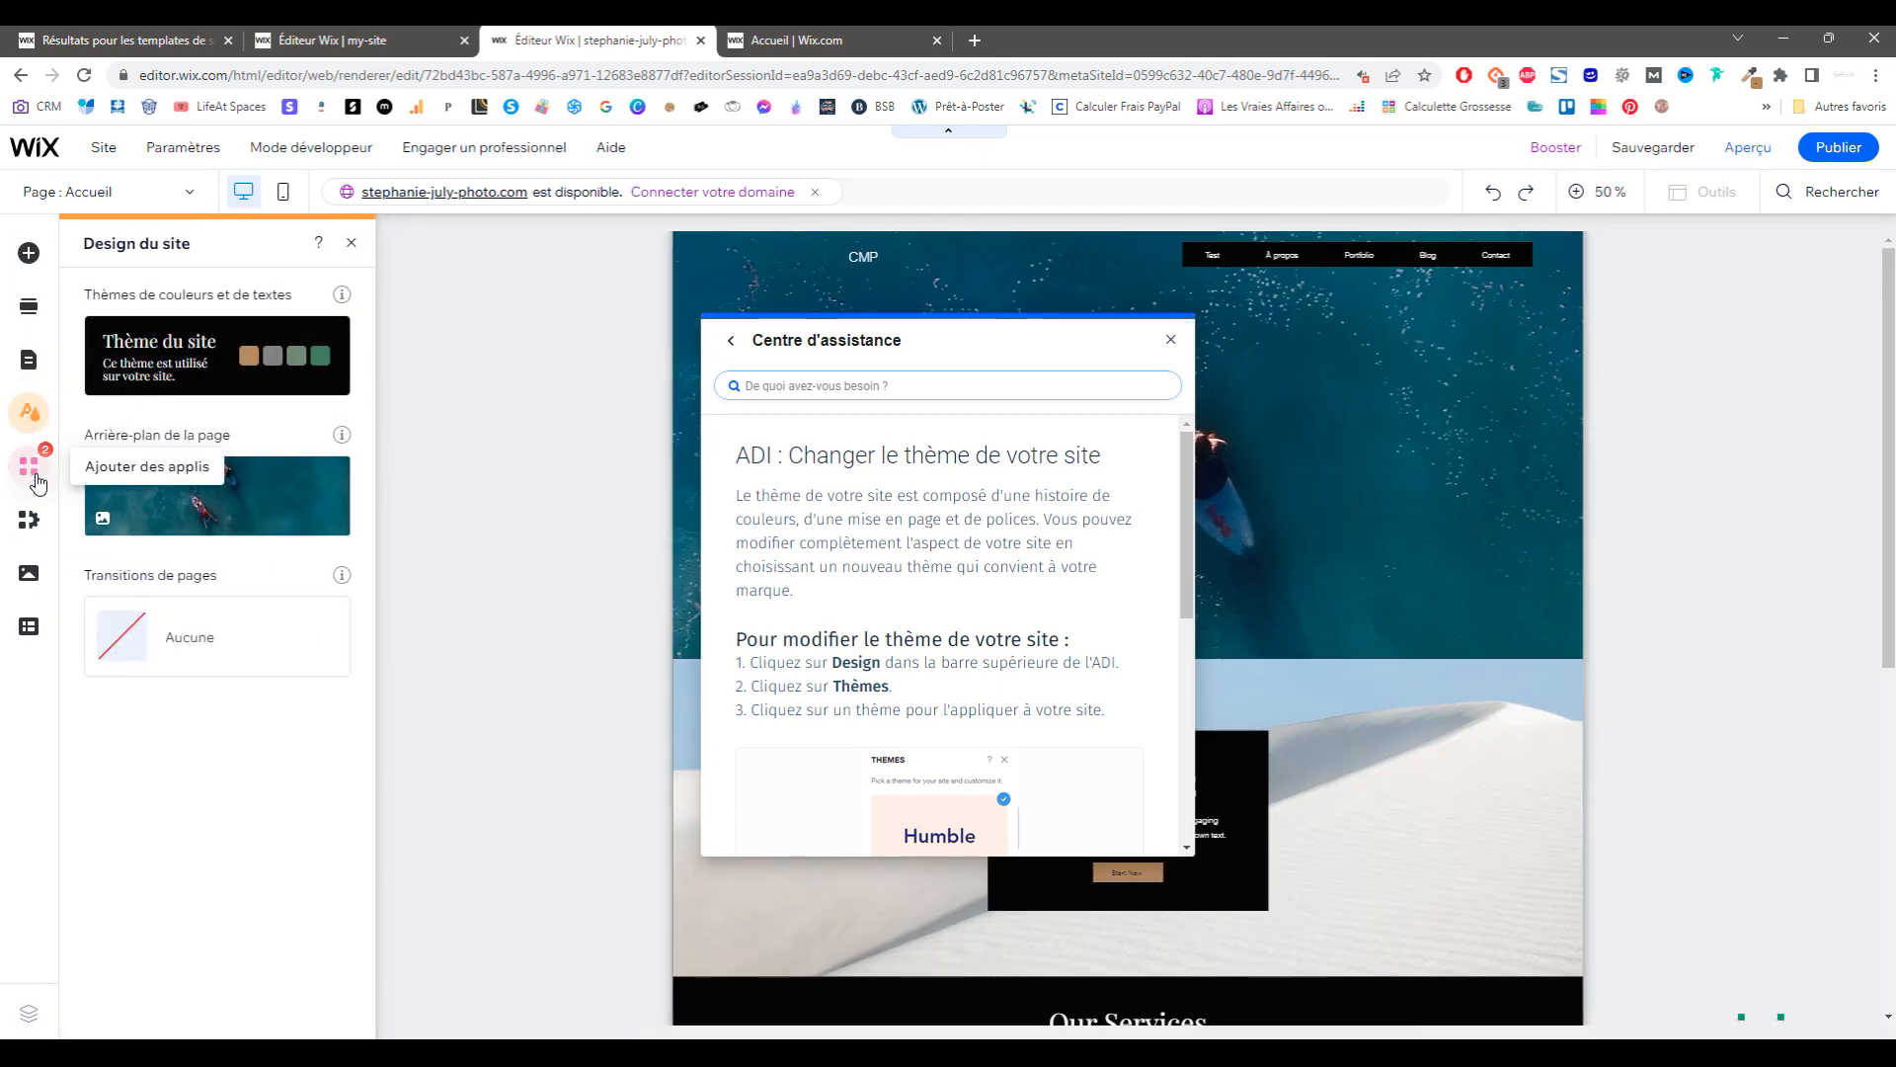
# Step: Toggle developer mode on and off, then open the business apps settings
pyautogui.moveTo(202, 158)
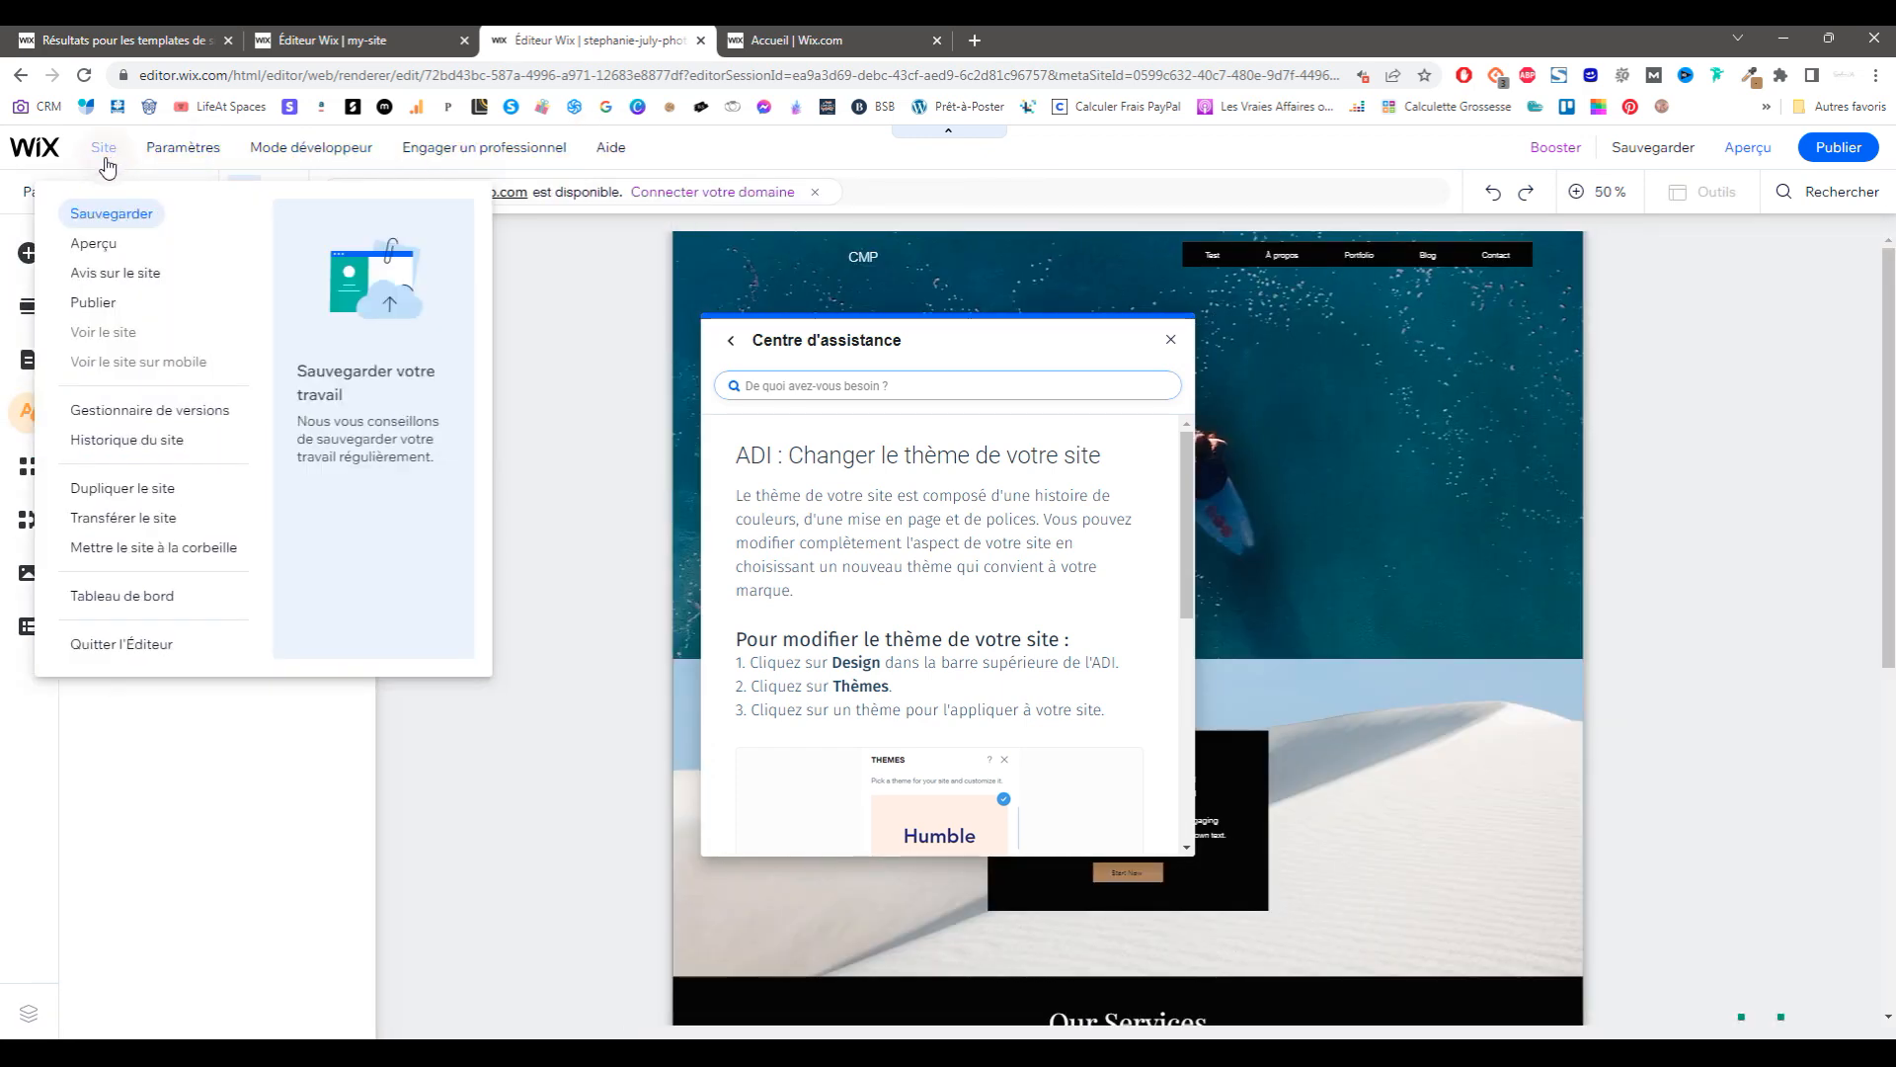
pyautogui.moveTo(311, 148)
pyautogui.click(381, 441)
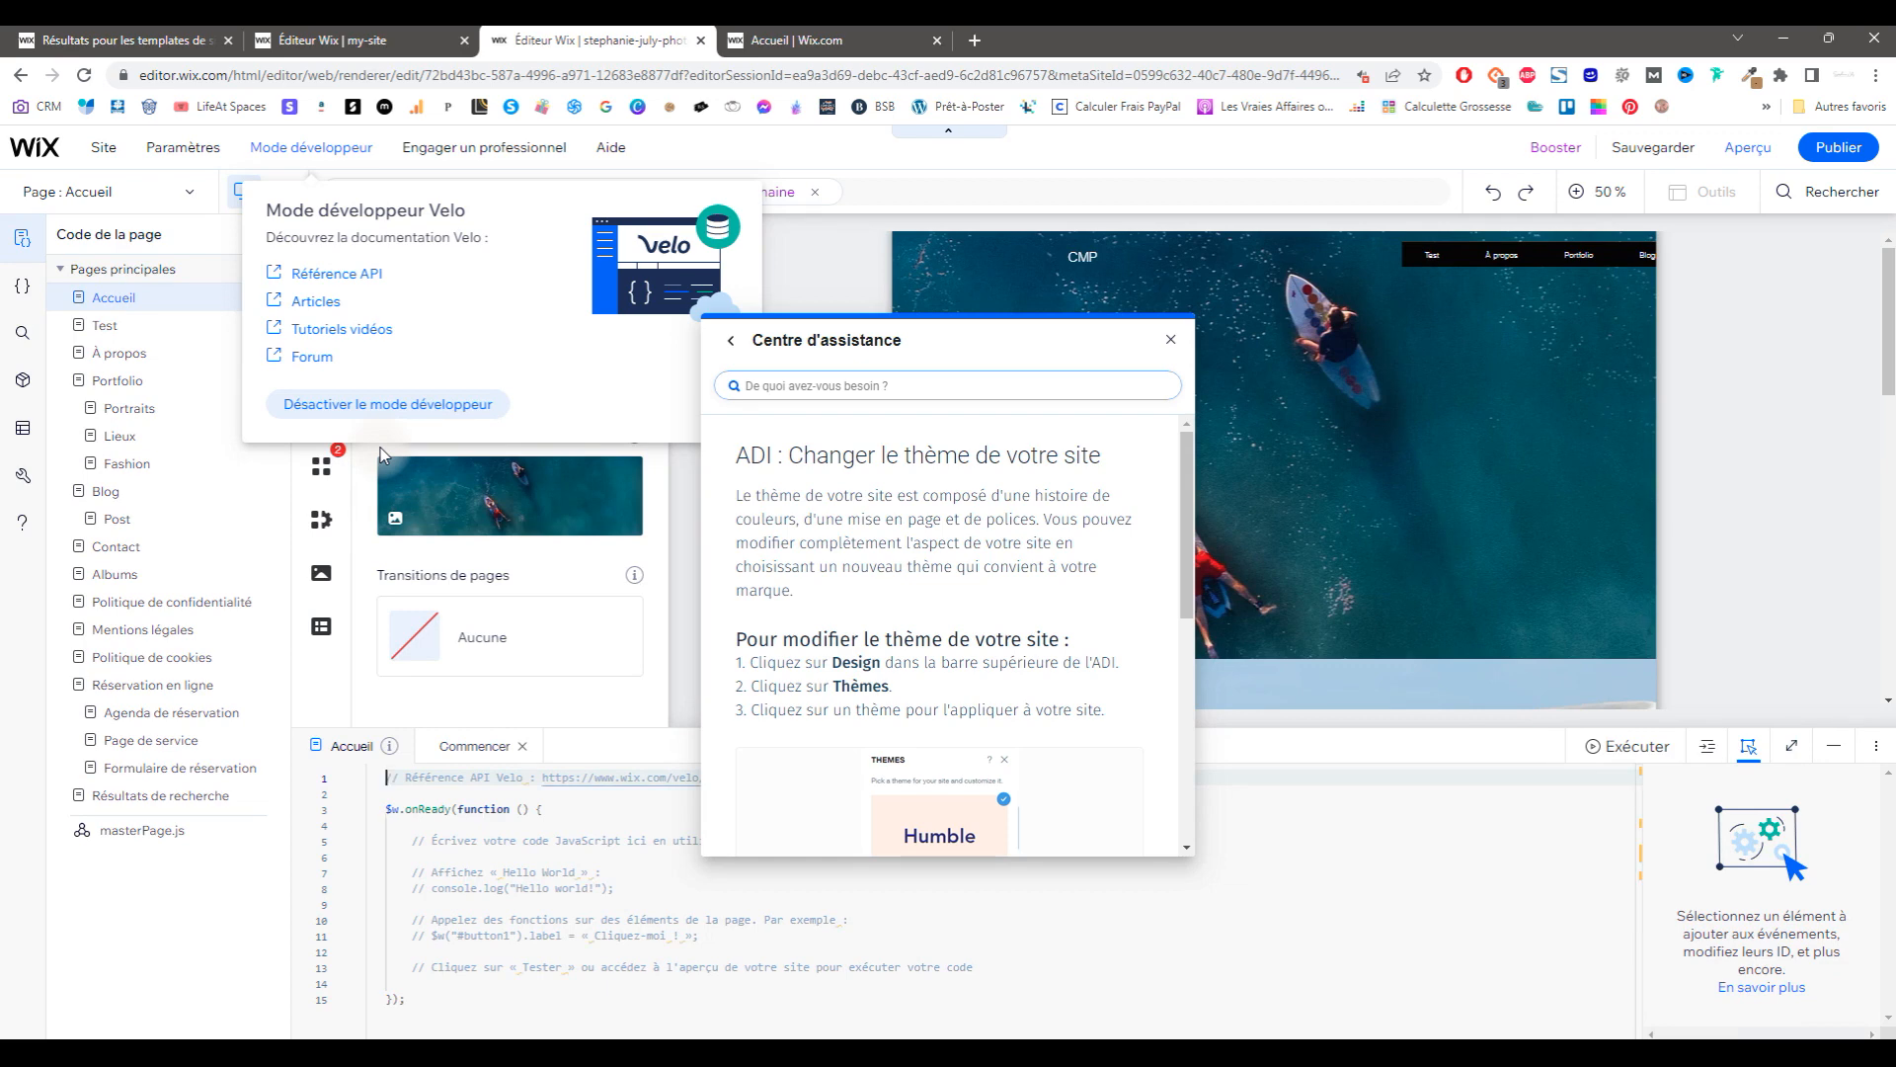
pyautogui.click(364, 405)
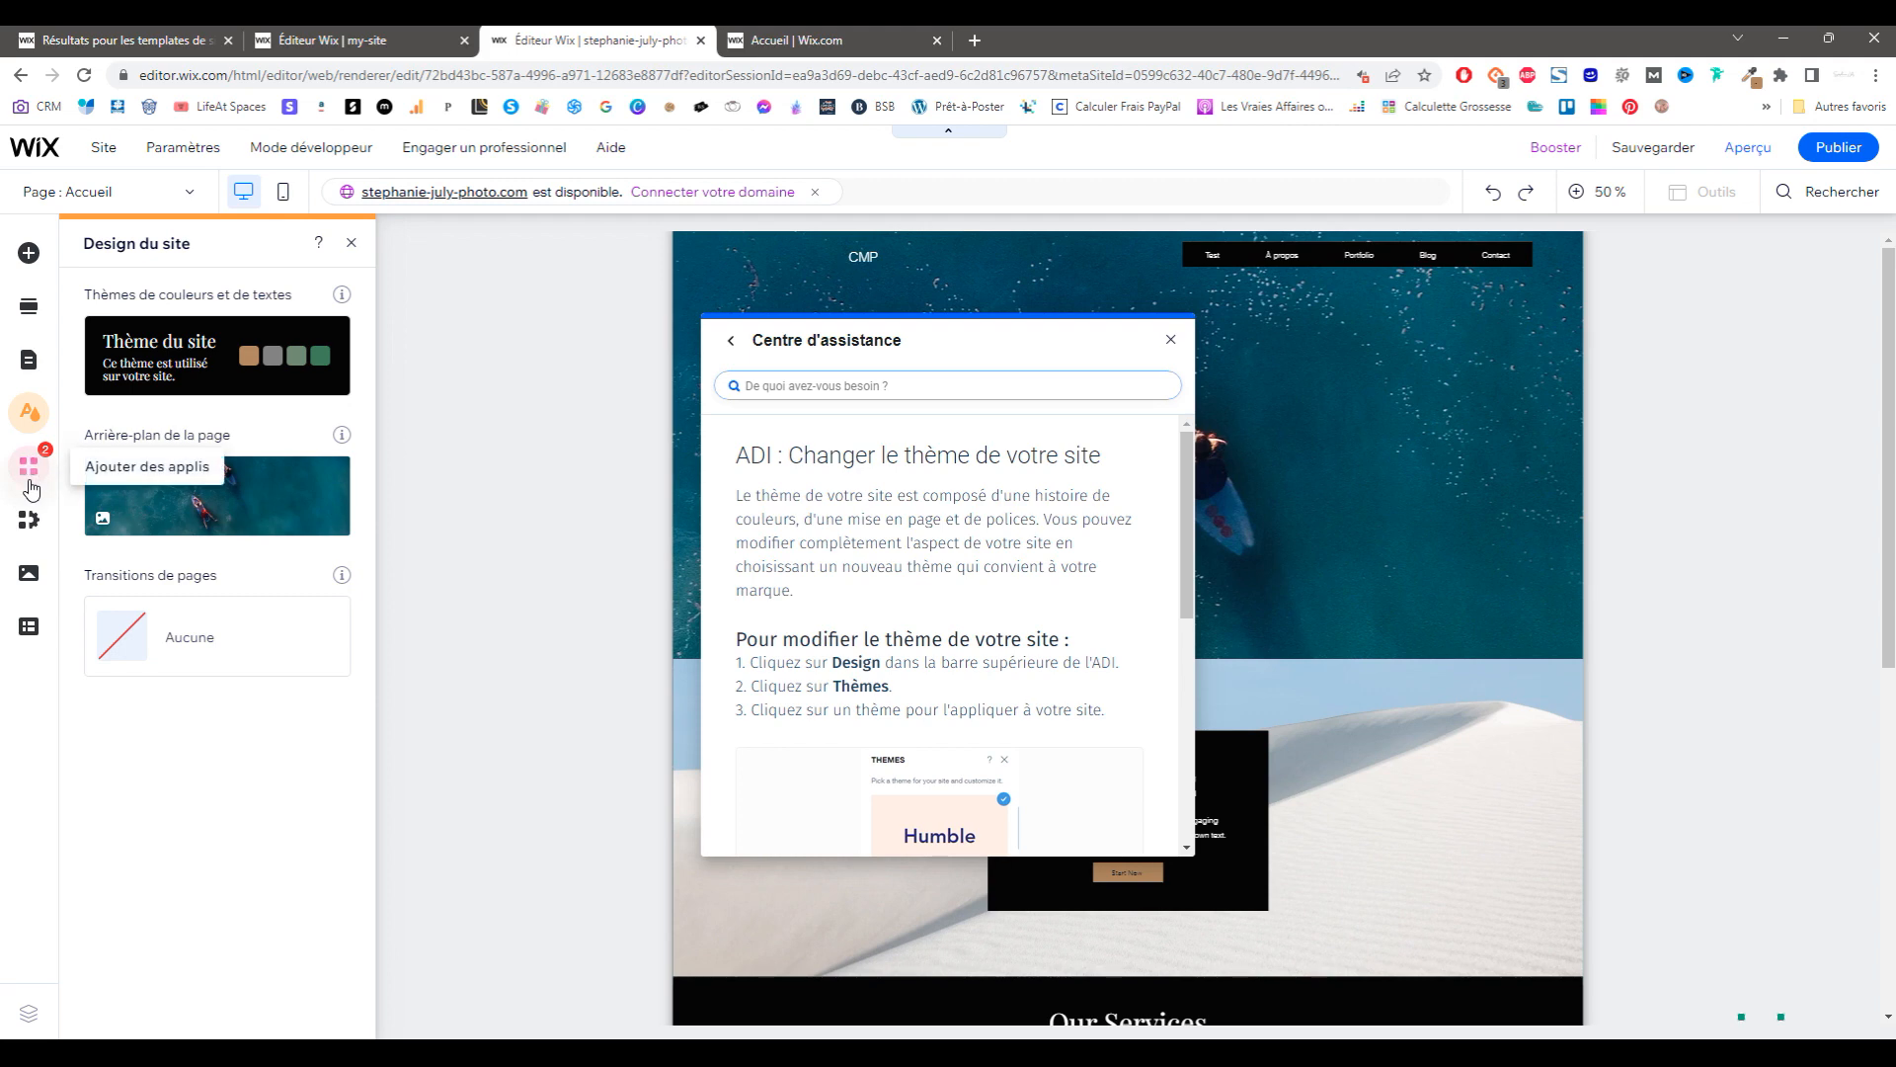
pyautogui.click(29, 520)
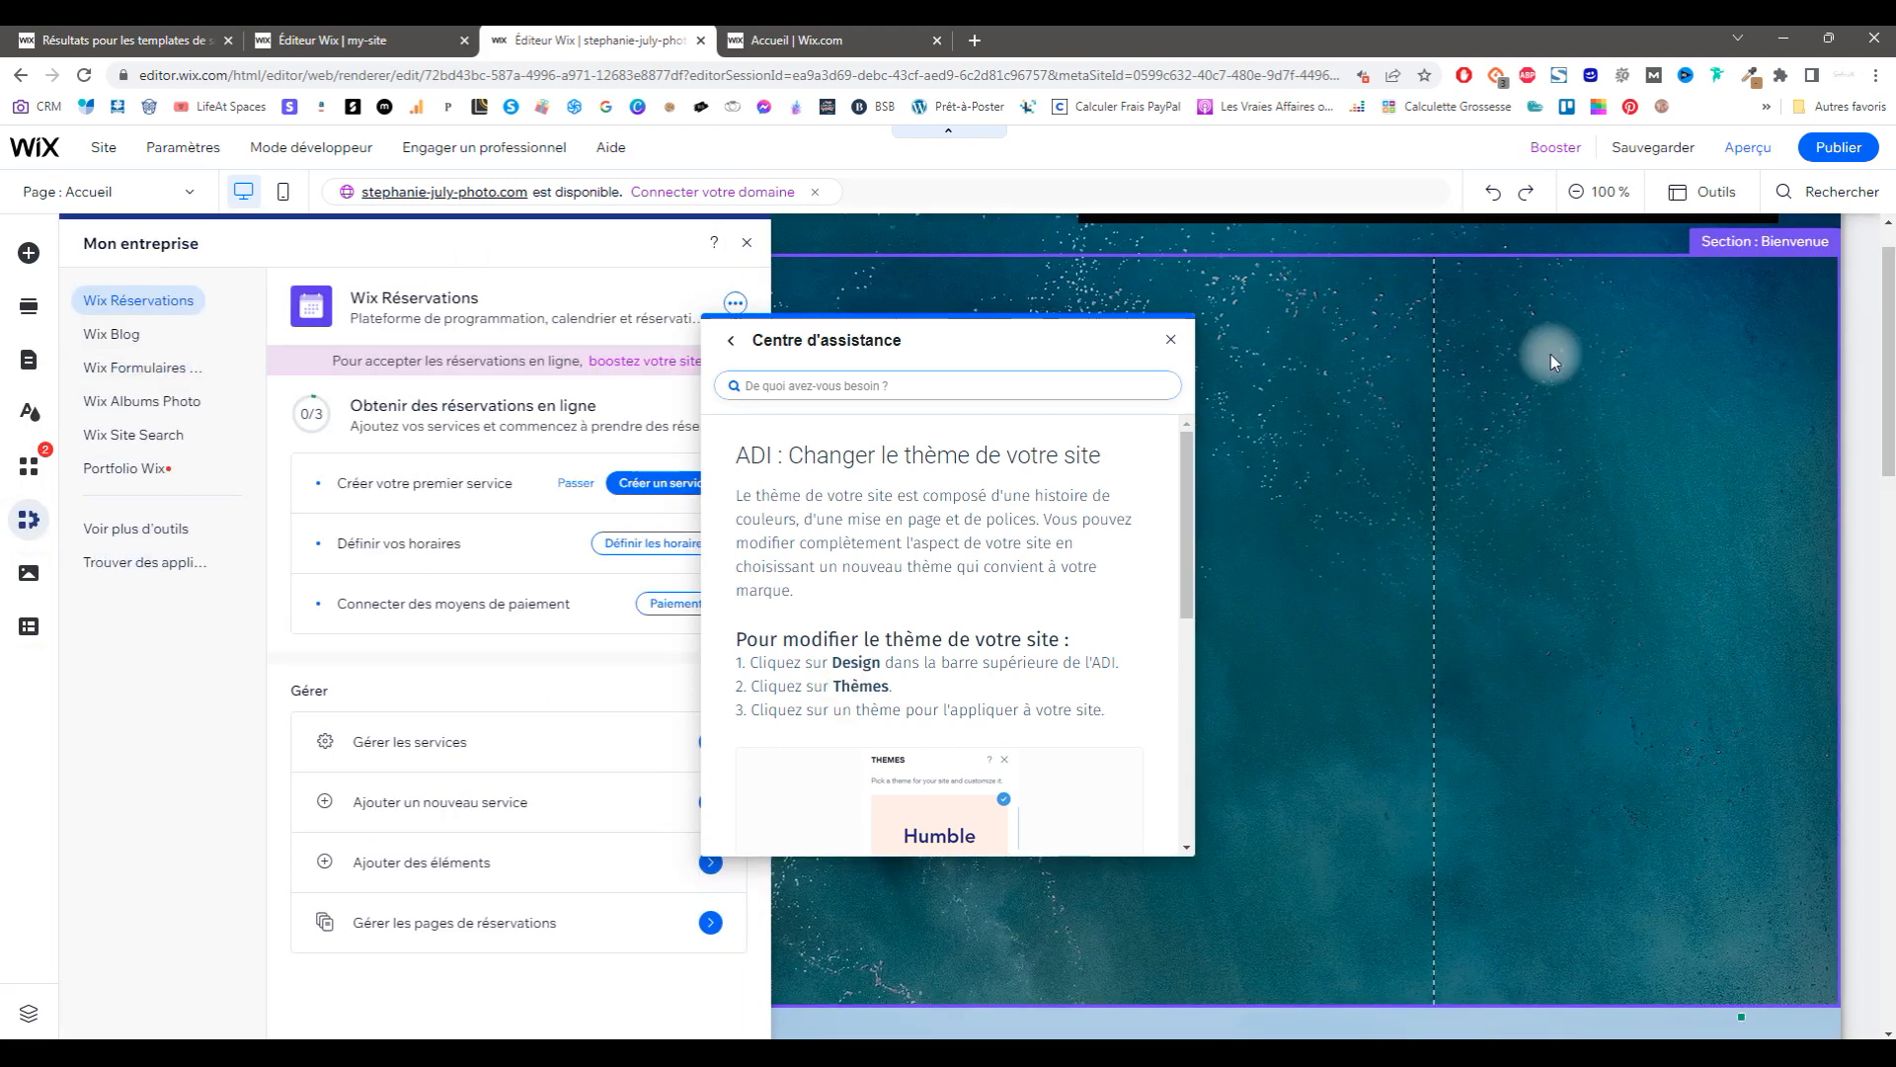
# Step: Search the editor for 'thèmes' and 'design', browsing the results and Mes designs
pyautogui.click(1825, 192)
pyautogui.write('thèmes')
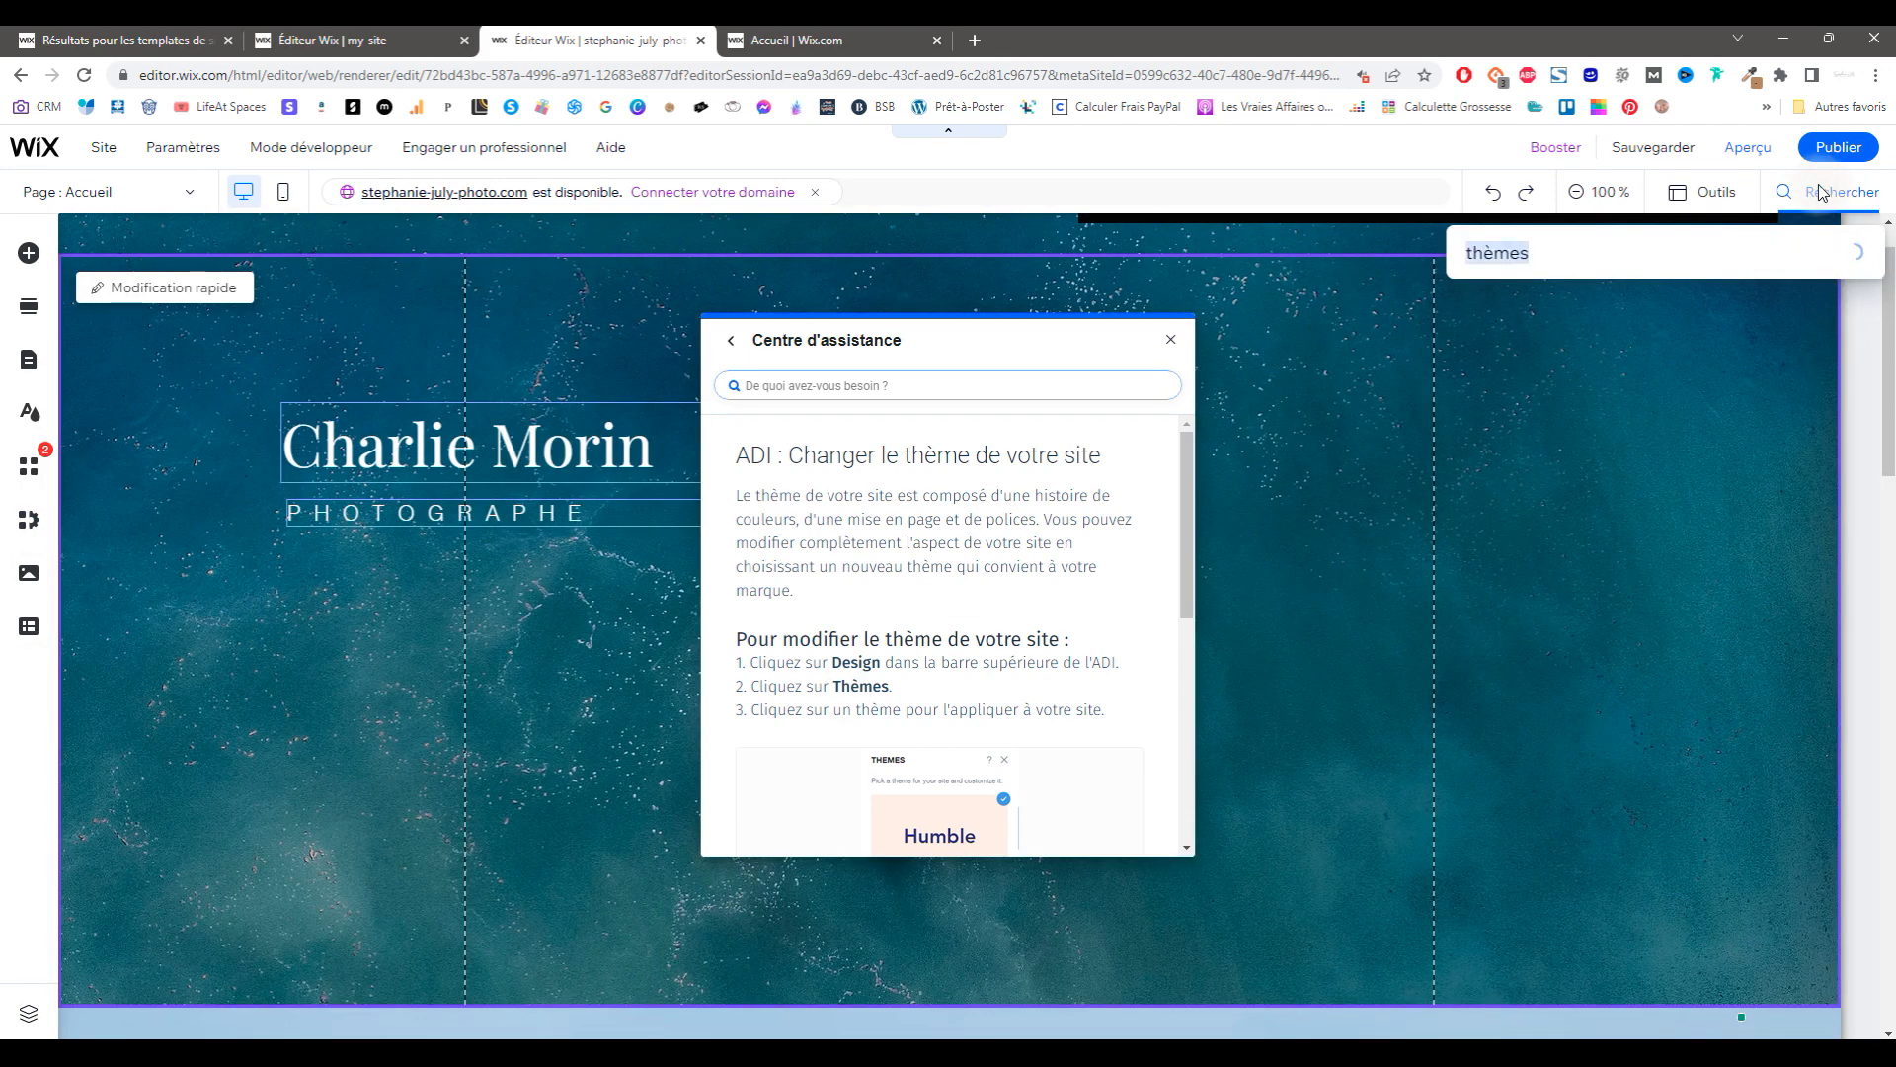
pyautogui.click(1611, 355)
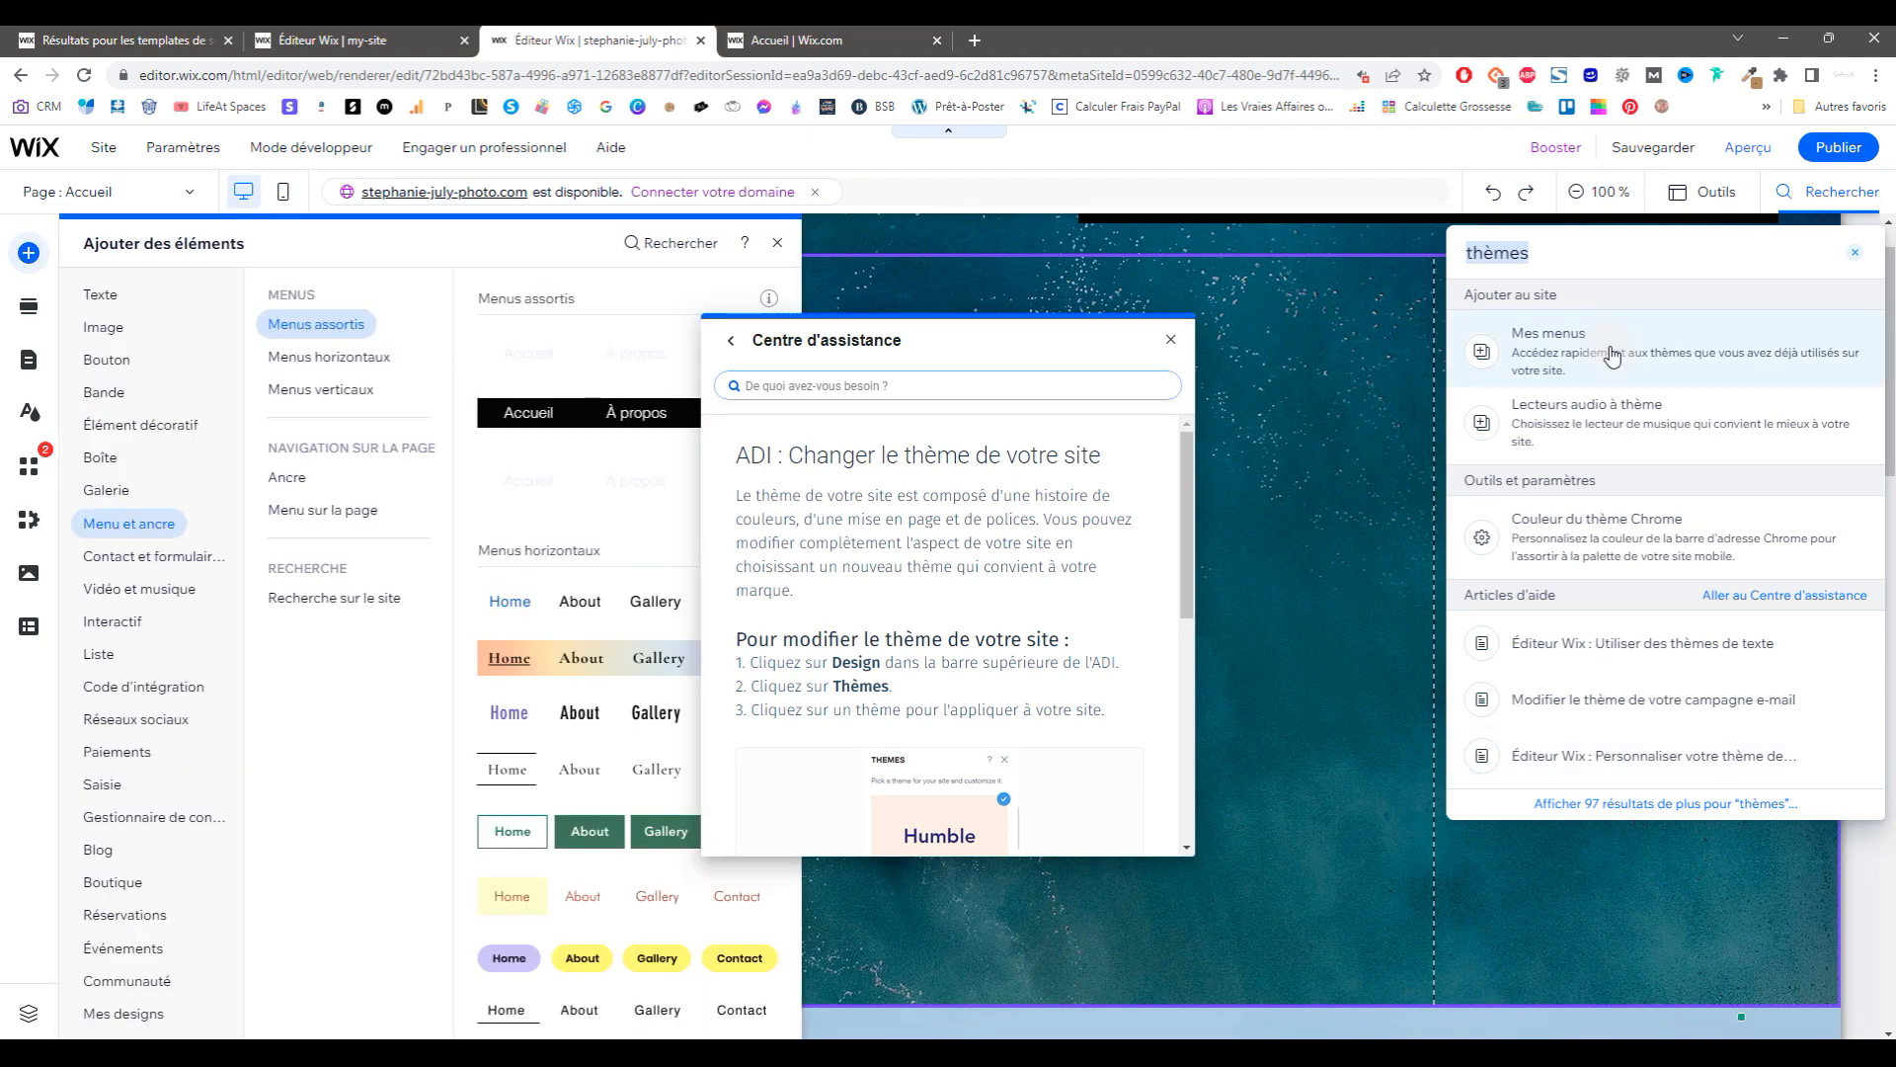
pyautogui.write('design')
pyautogui.click(1619, 351)
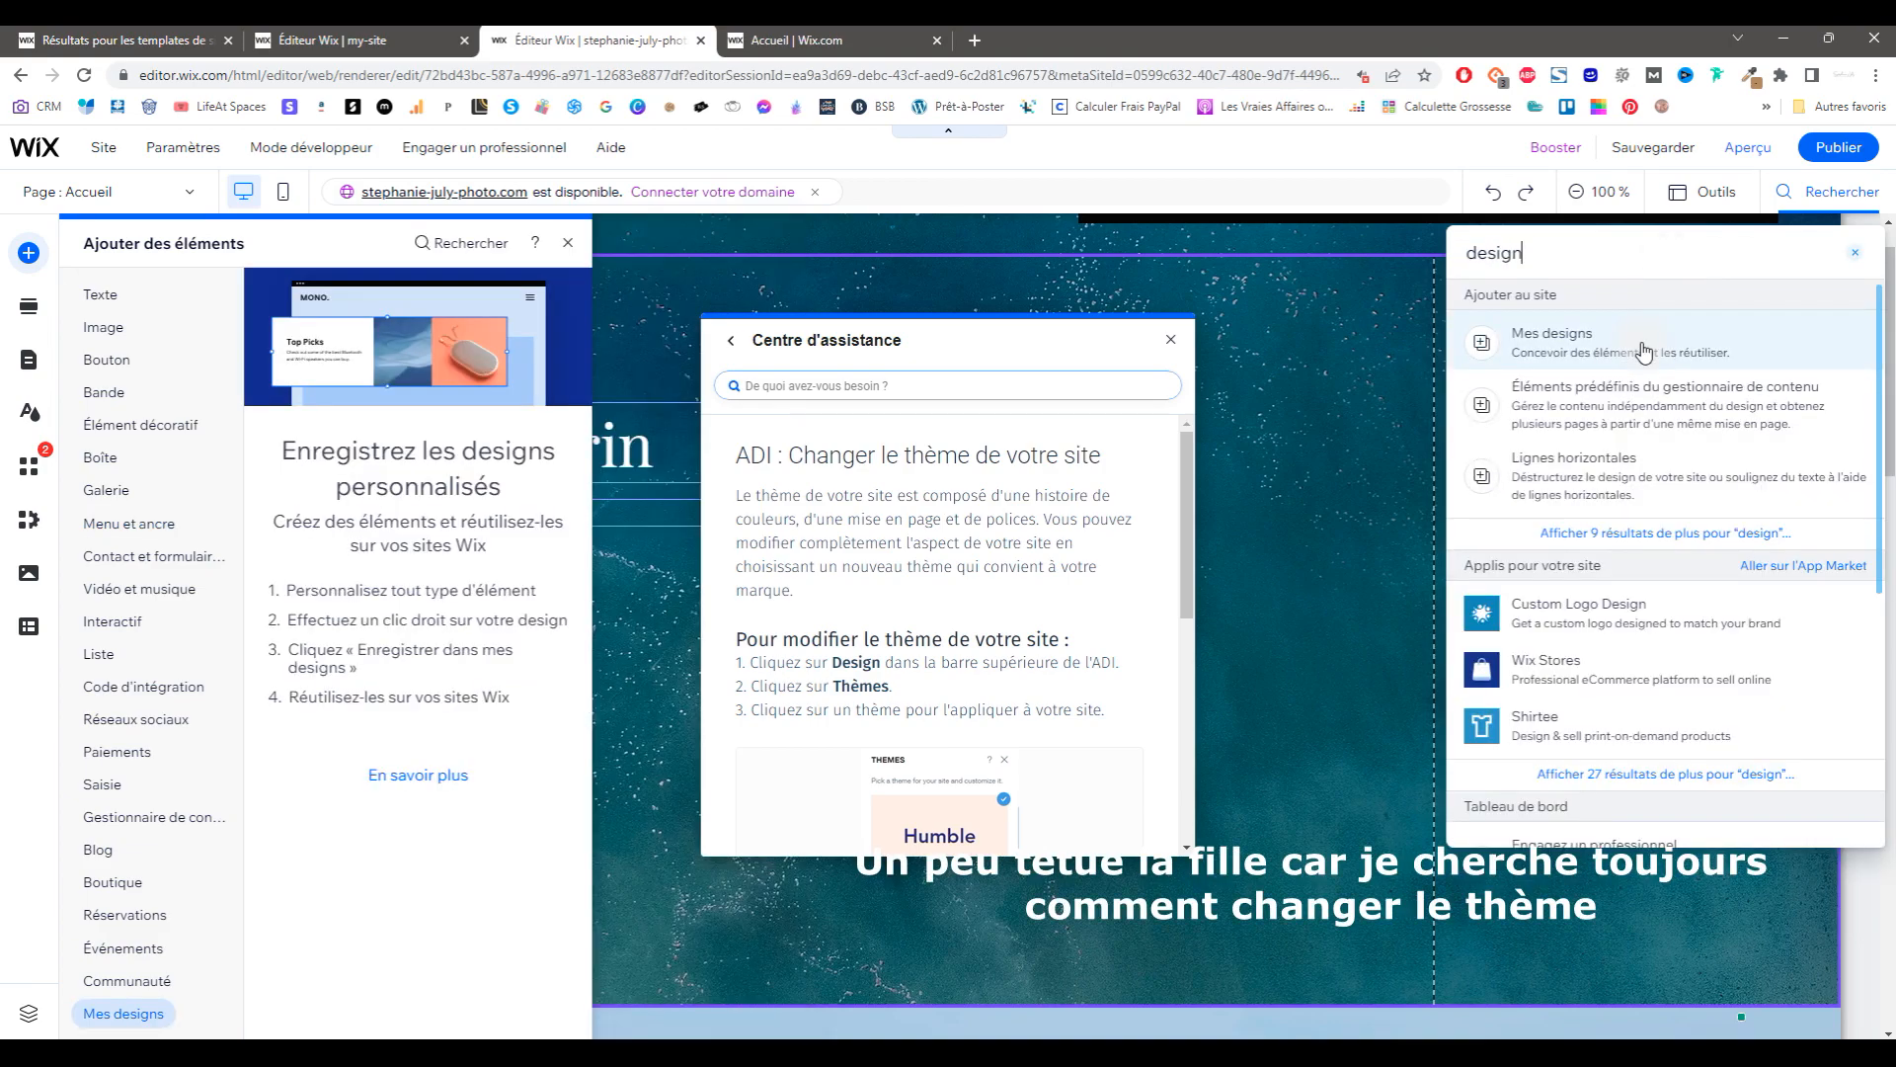
pyautogui.click(1797, 198)
pyautogui.click(1798, 198)
# Step: Open a help article on customising design from the results, then close it
pyautogui.scroll(-3, 1647, 626)
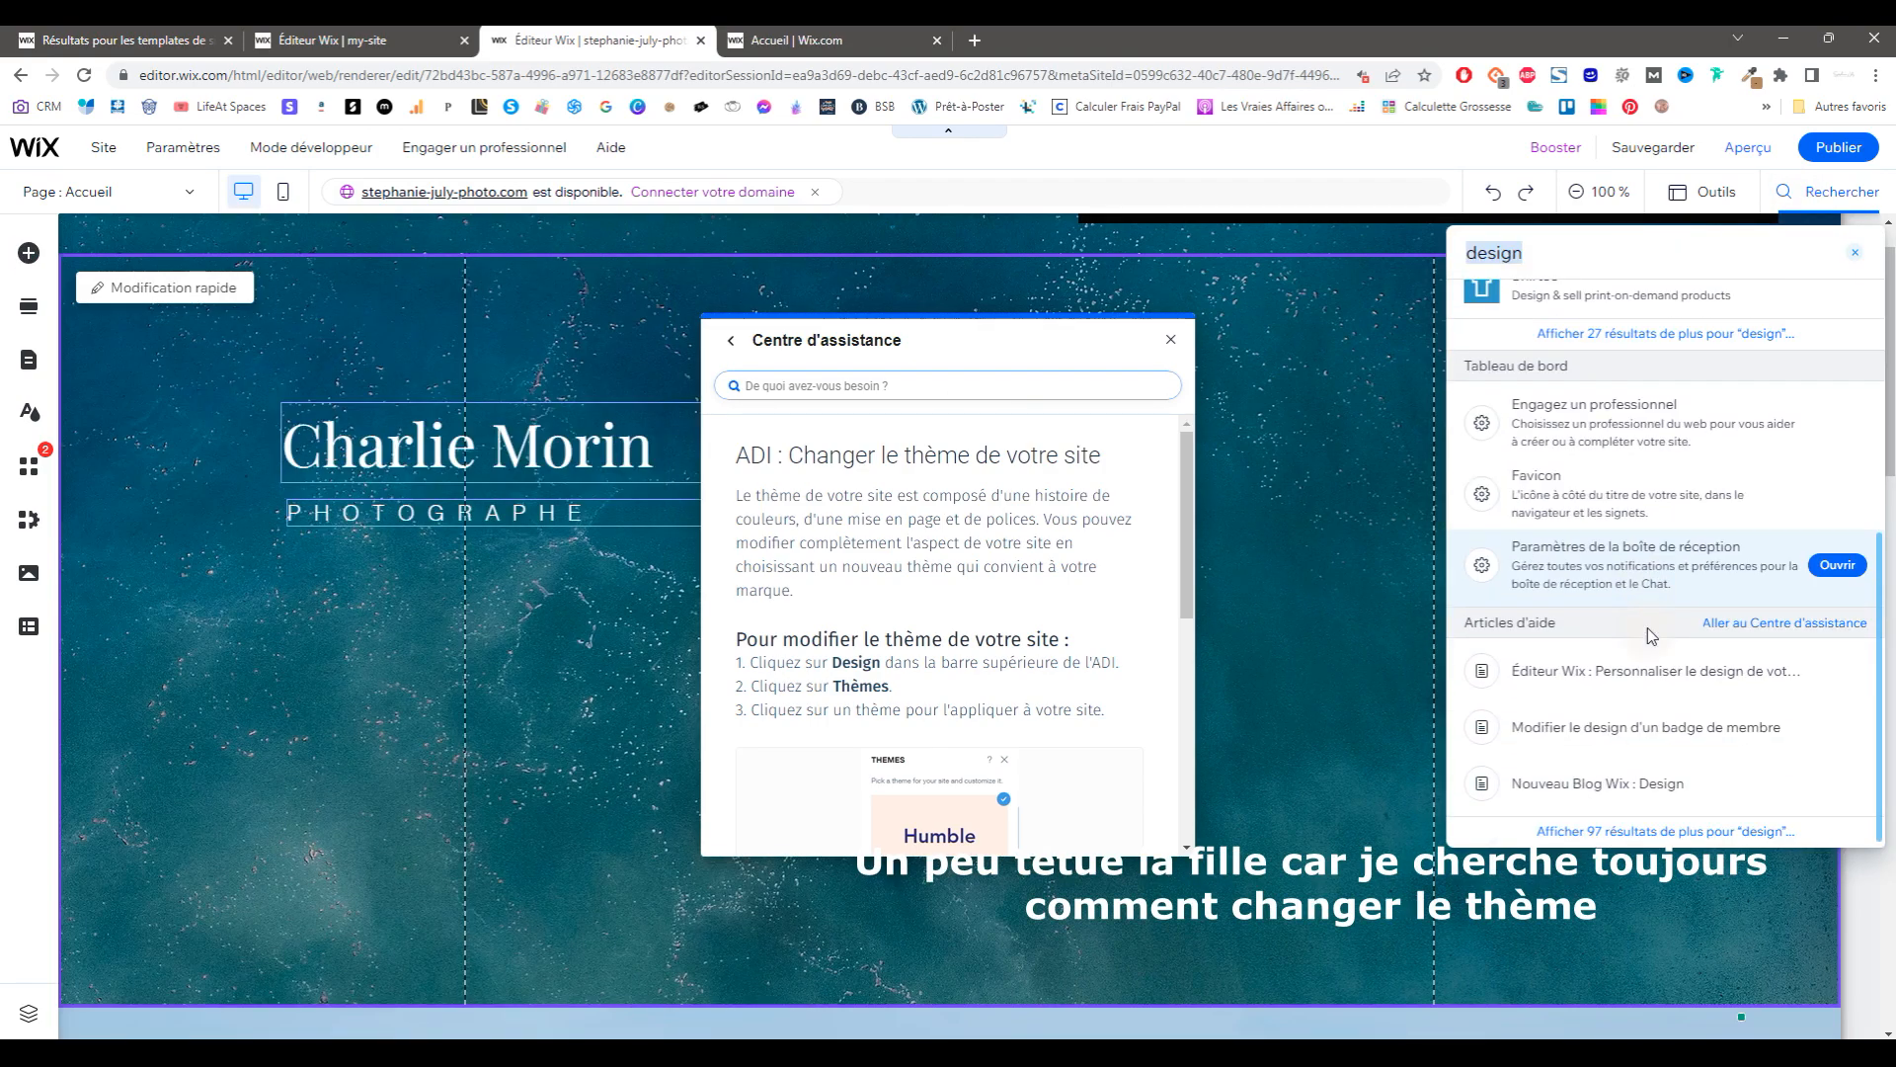
pyautogui.click(1647, 626)
pyautogui.scroll(-3, 901, 610)
pyautogui.click(1171, 339)
# Step: Search again for 'adi', then close the template tabs and switch to the Accueil dashboard
pyautogui.click(1828, 192)
pyautogui.click(1566, 341)
pyautogui.click(1854, 252)
pyautogui.write('adi')
pyautogui.doubleClick(1757, 246)
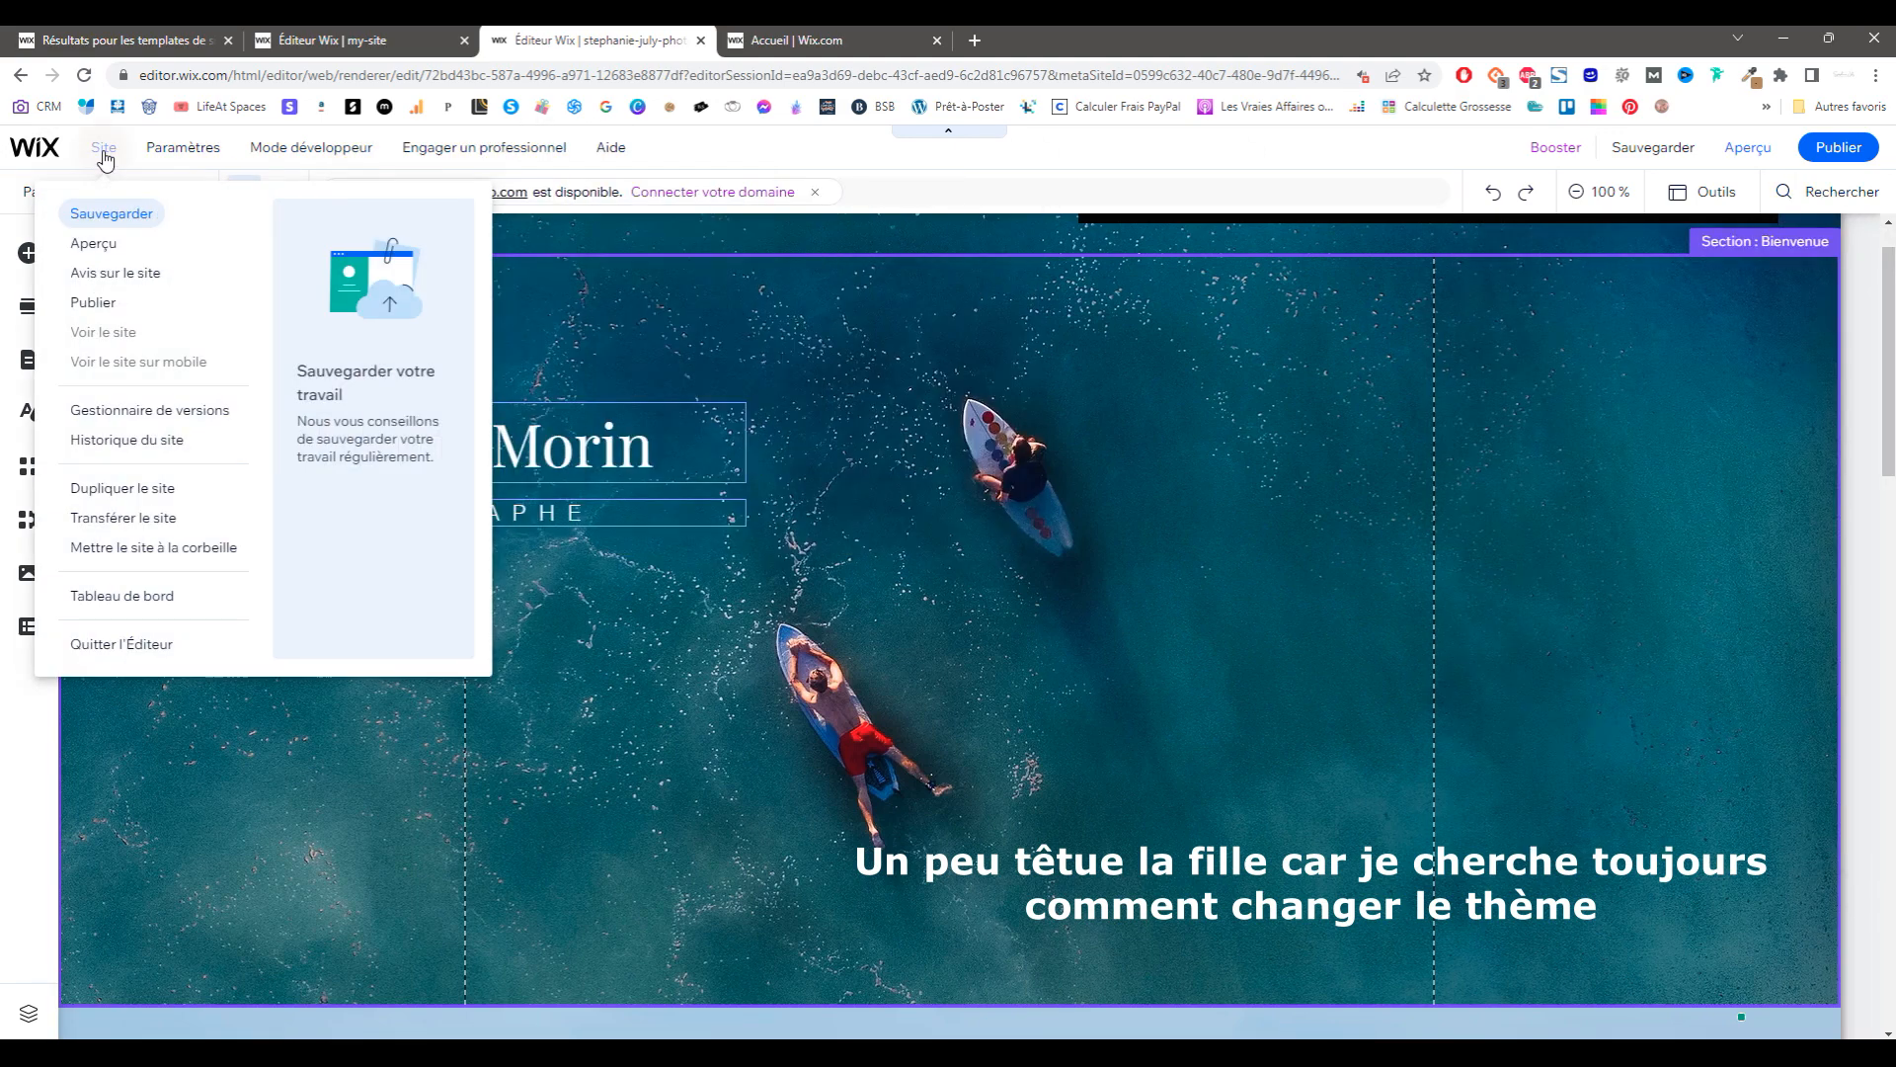
pyautogui.click(227, 40)
pyautogui.click(228, 39)
pyautogui.click(321, 40)
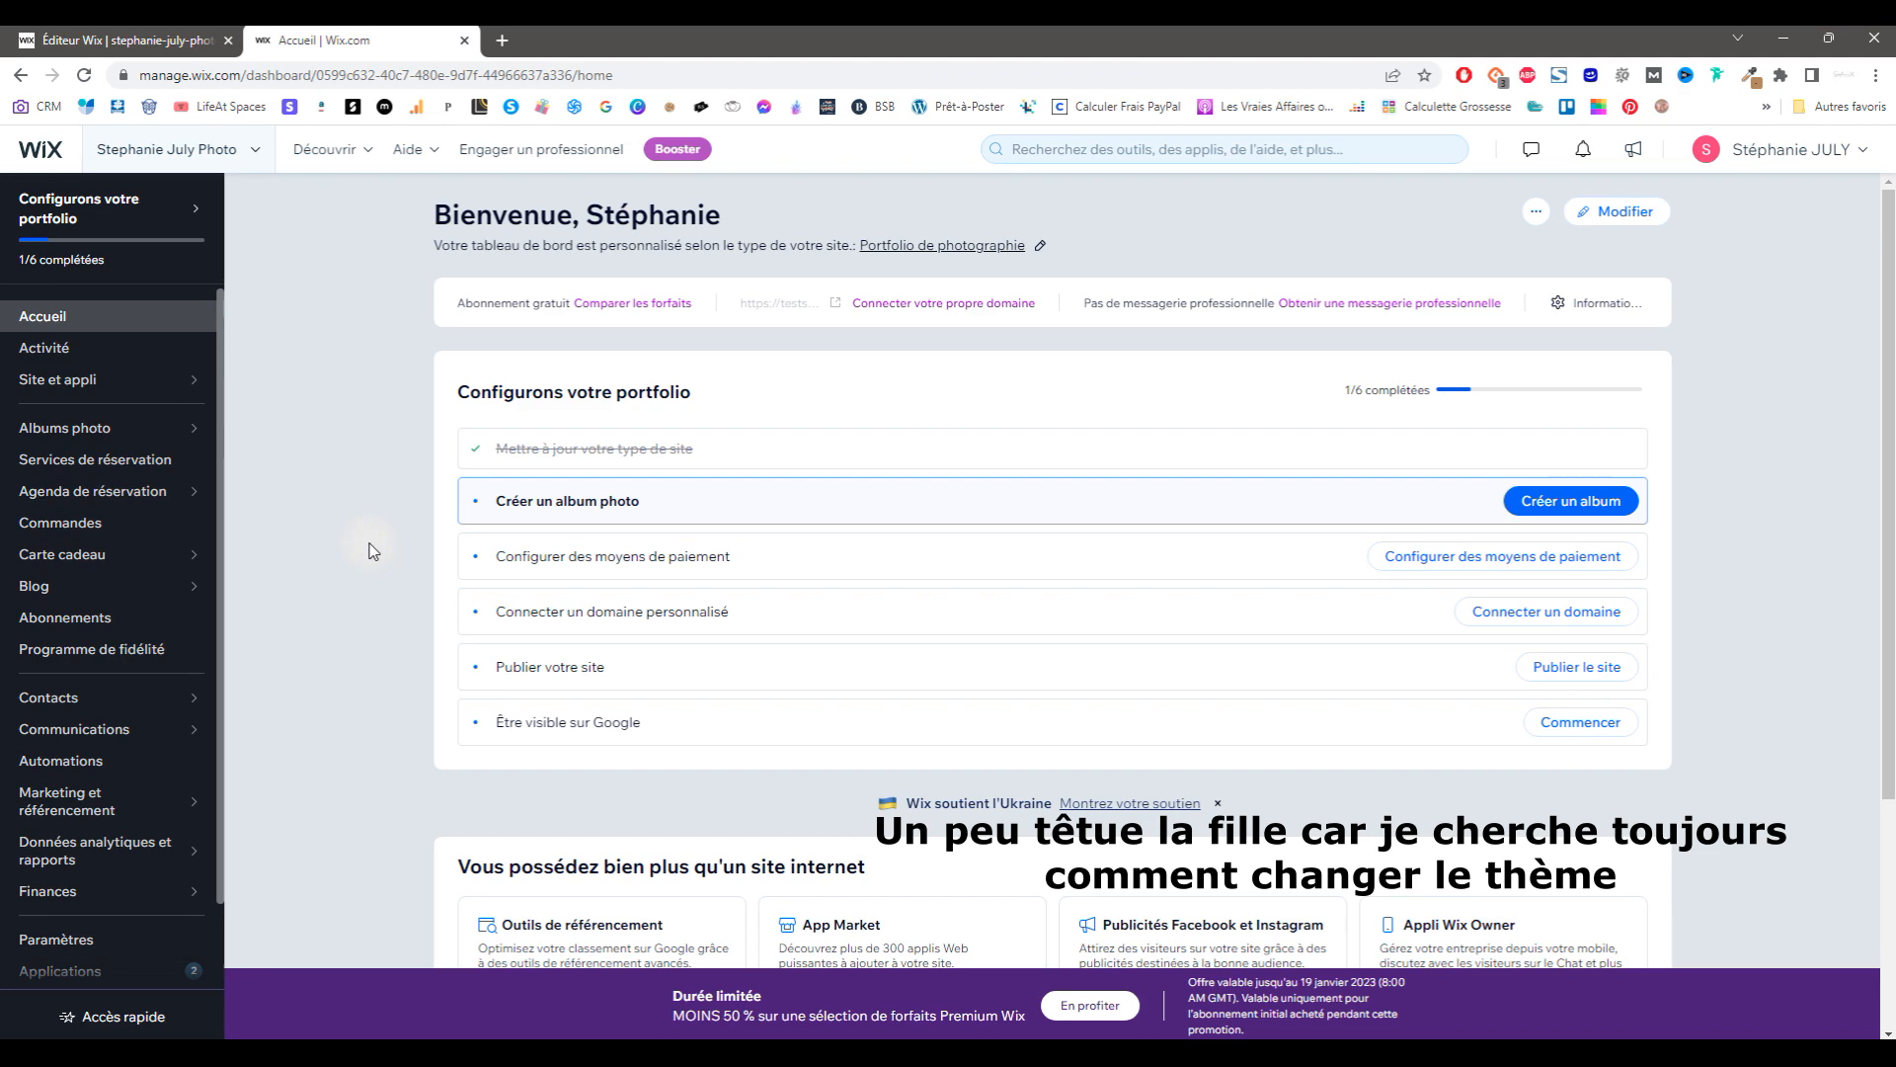
# Step: Open the photo site's Paramètres du site page and dock the 'Changer de modèle de site' help article as a tab
pyautogui.scroll(-3, 379, 508)
pyautogui.click(59, 379)
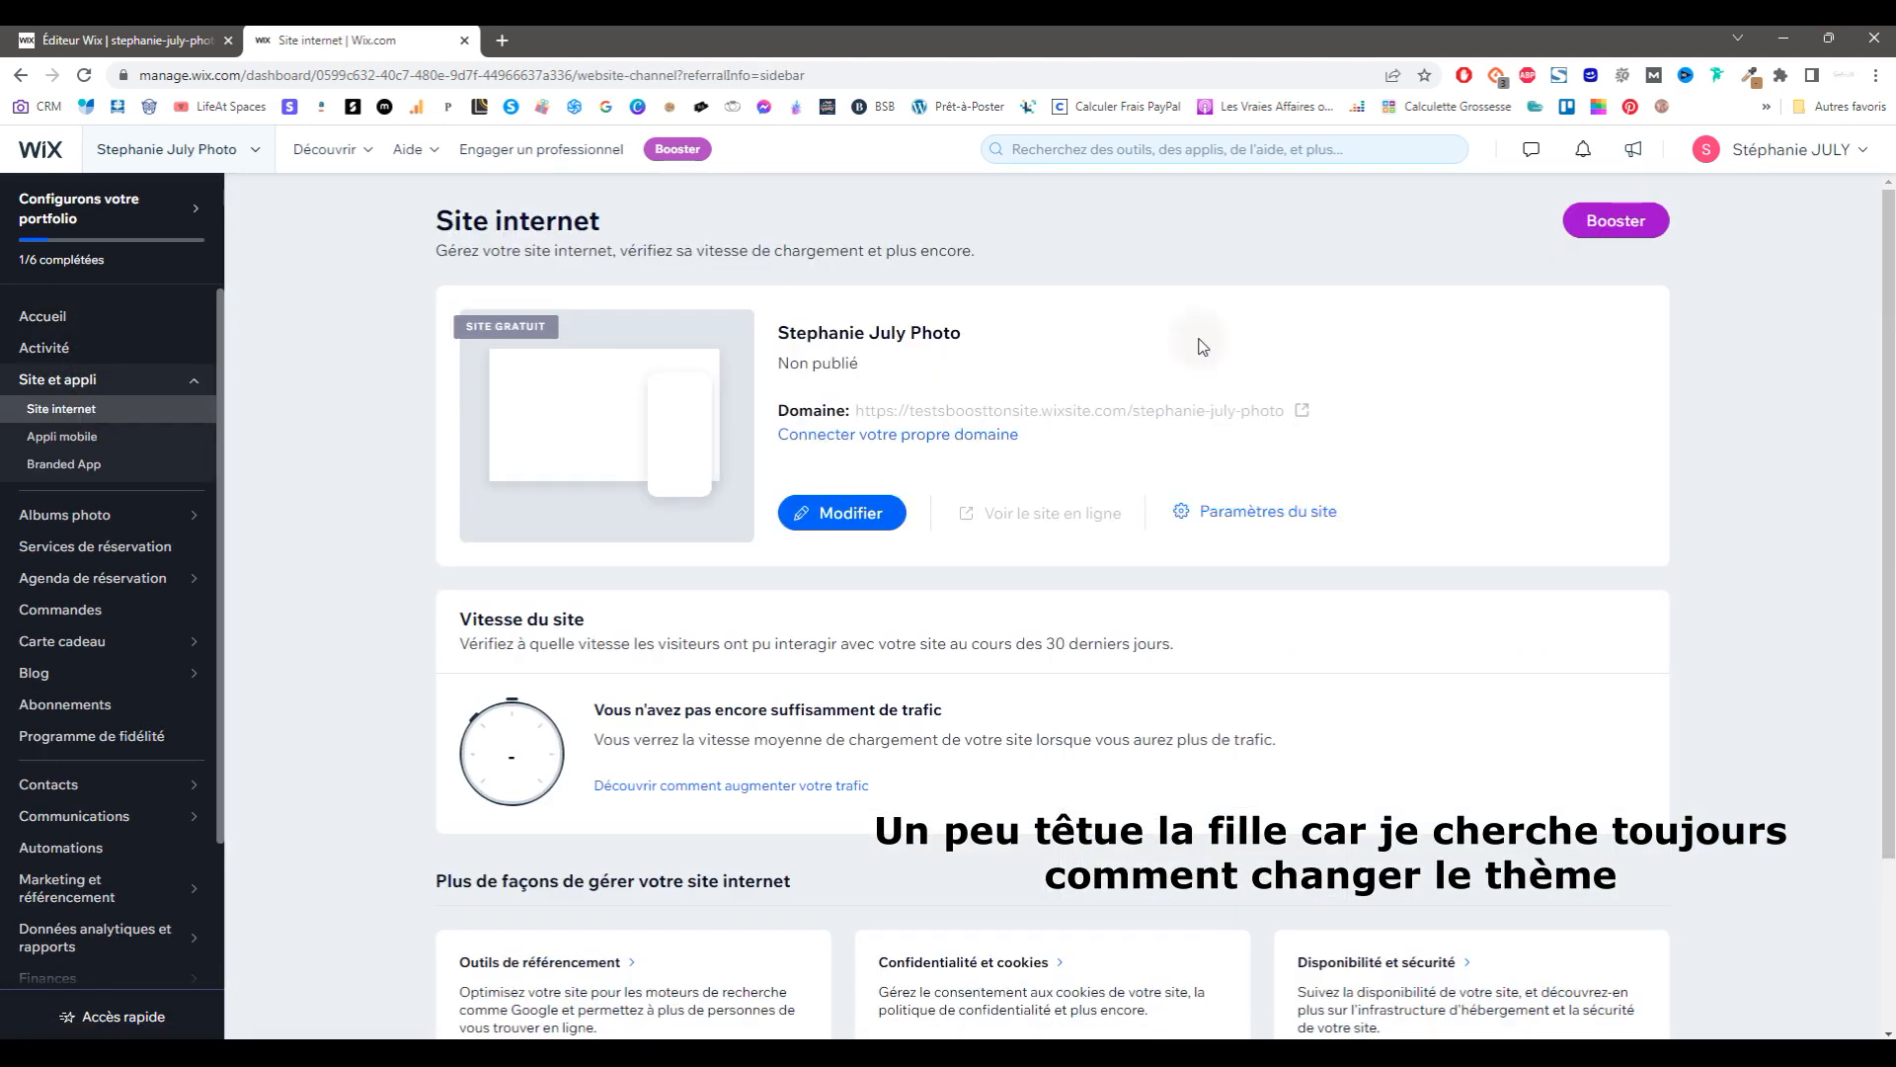
pyautogui.click(1255, 511)
pyautogui.scroll(-1, 119, 751)
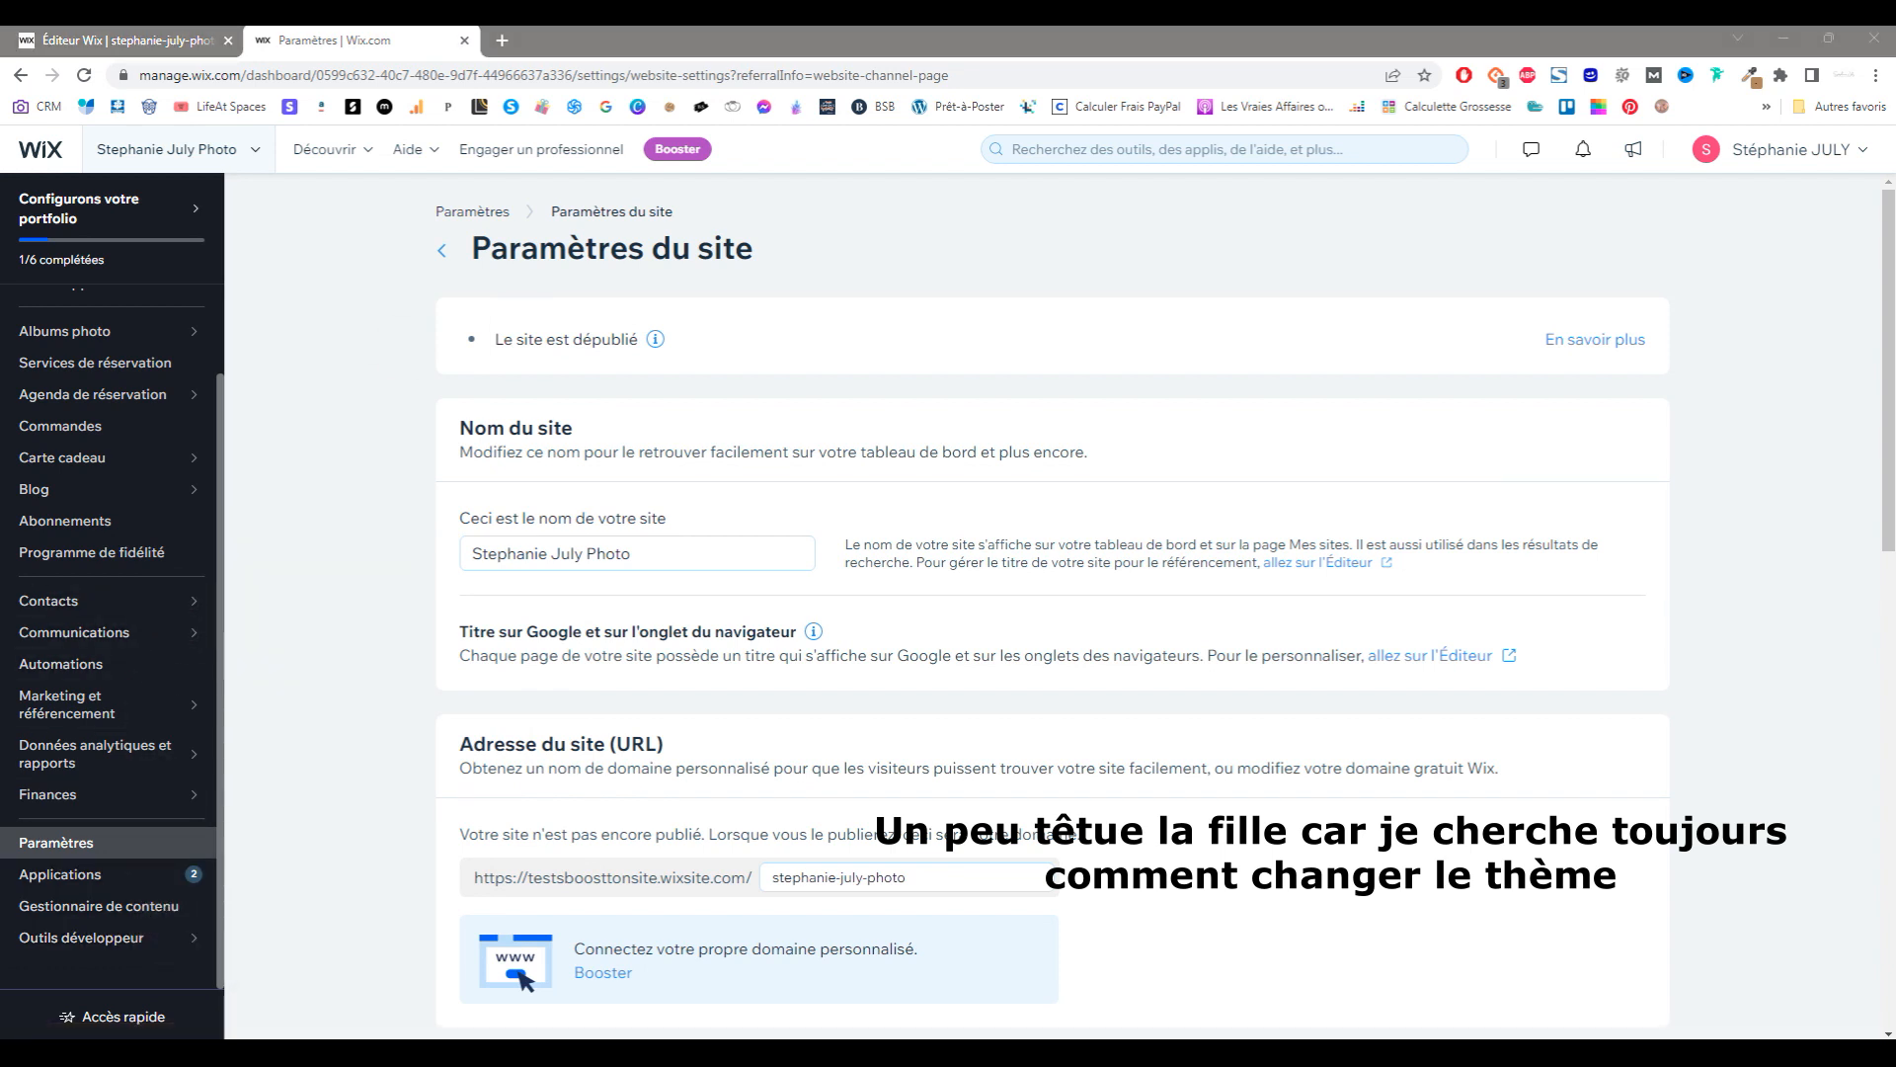
pyautogui.moveTo(1895, 227); pyautogui.dragTo(1037, 40)
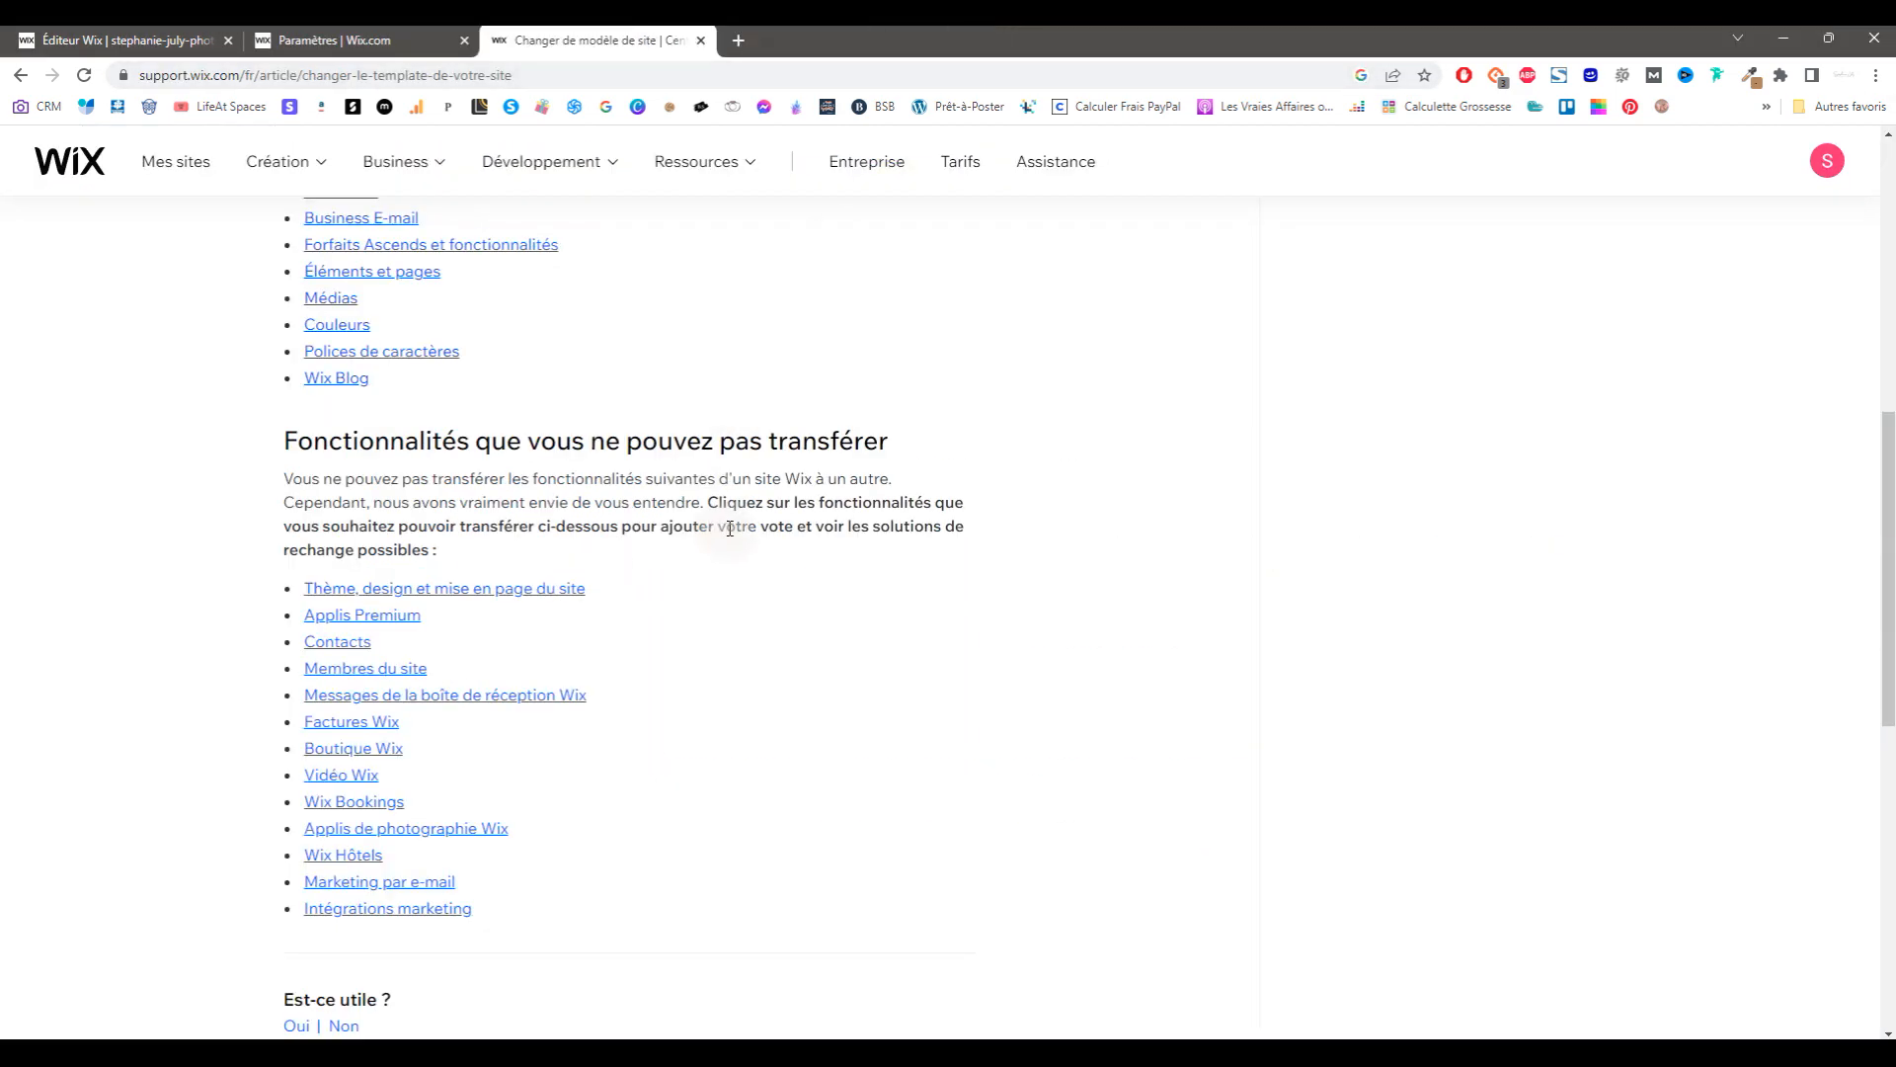
# Step: Read the template-change article, highlighting the line saying templates can't be swapped, then close it
pyautogui.scroll(10, 730, 528)
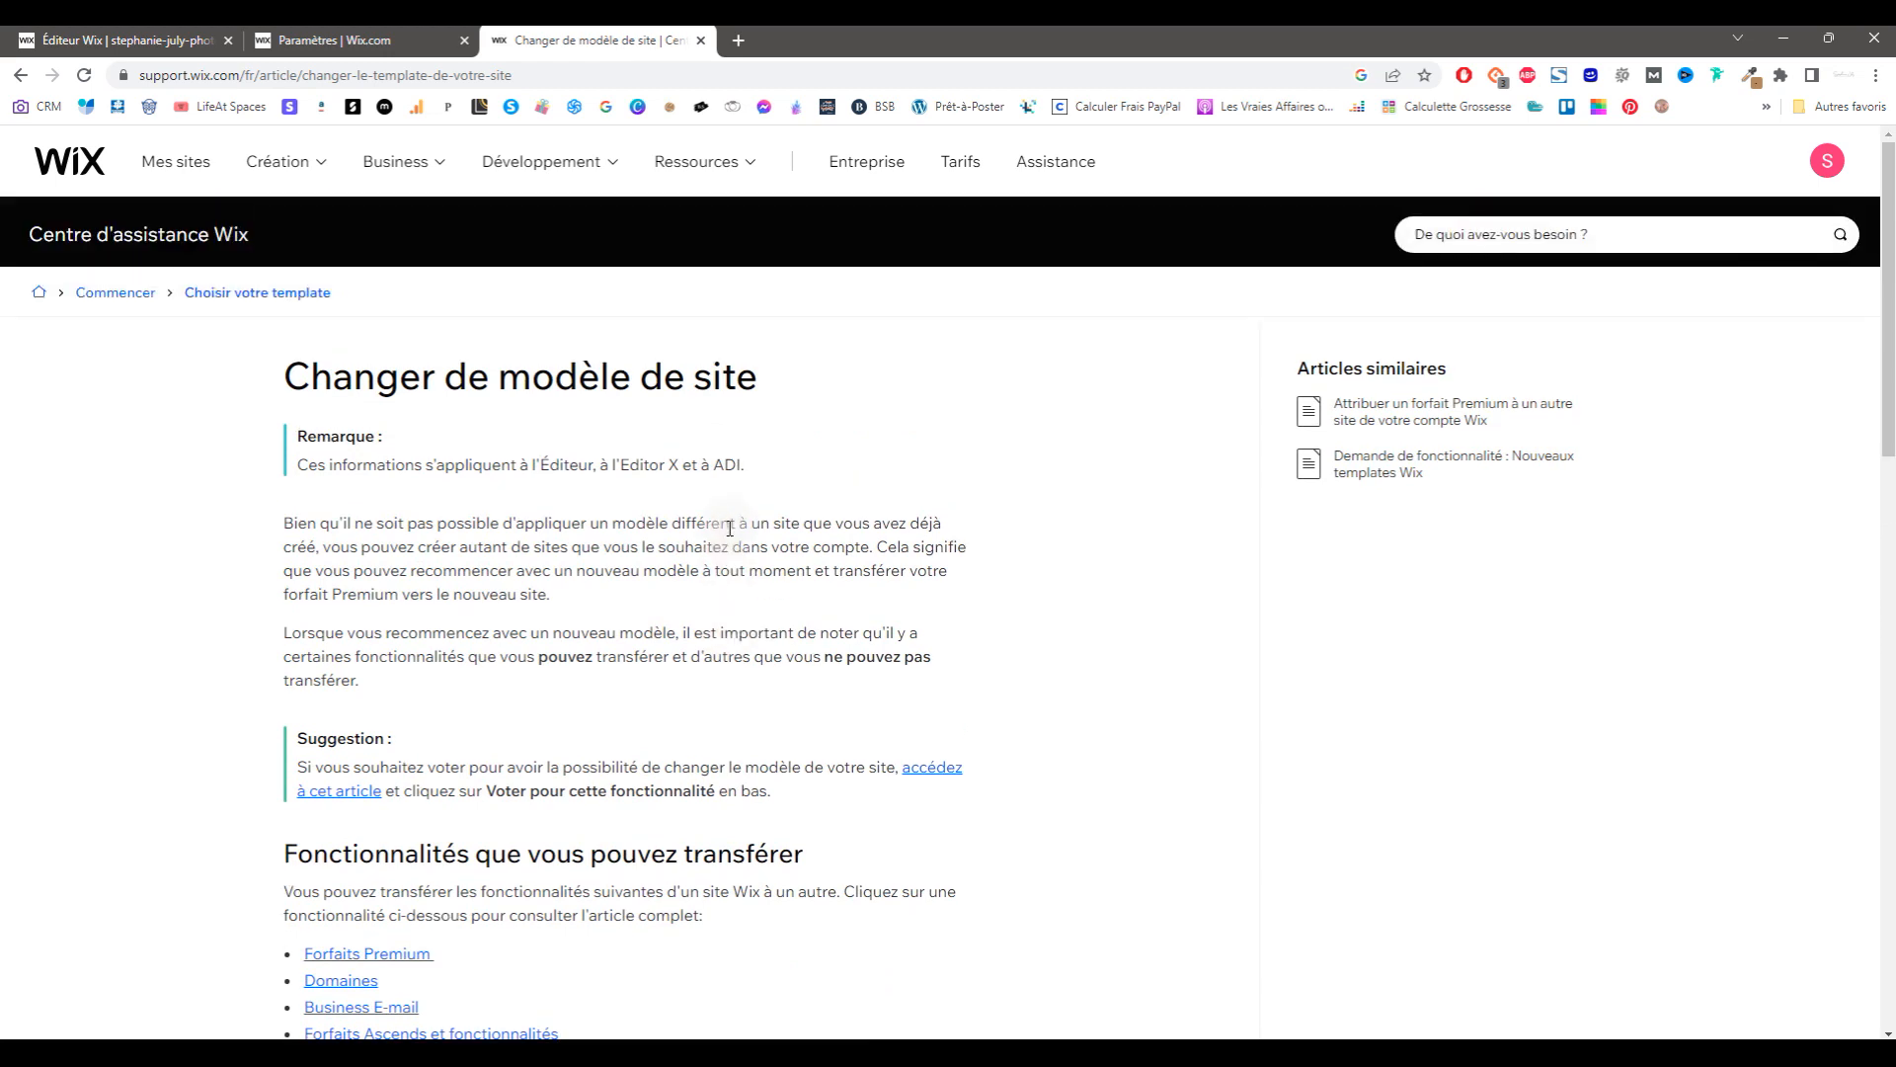
pyautogui.moveTo(284, 523); pyautogui.dragTo(335, 550)
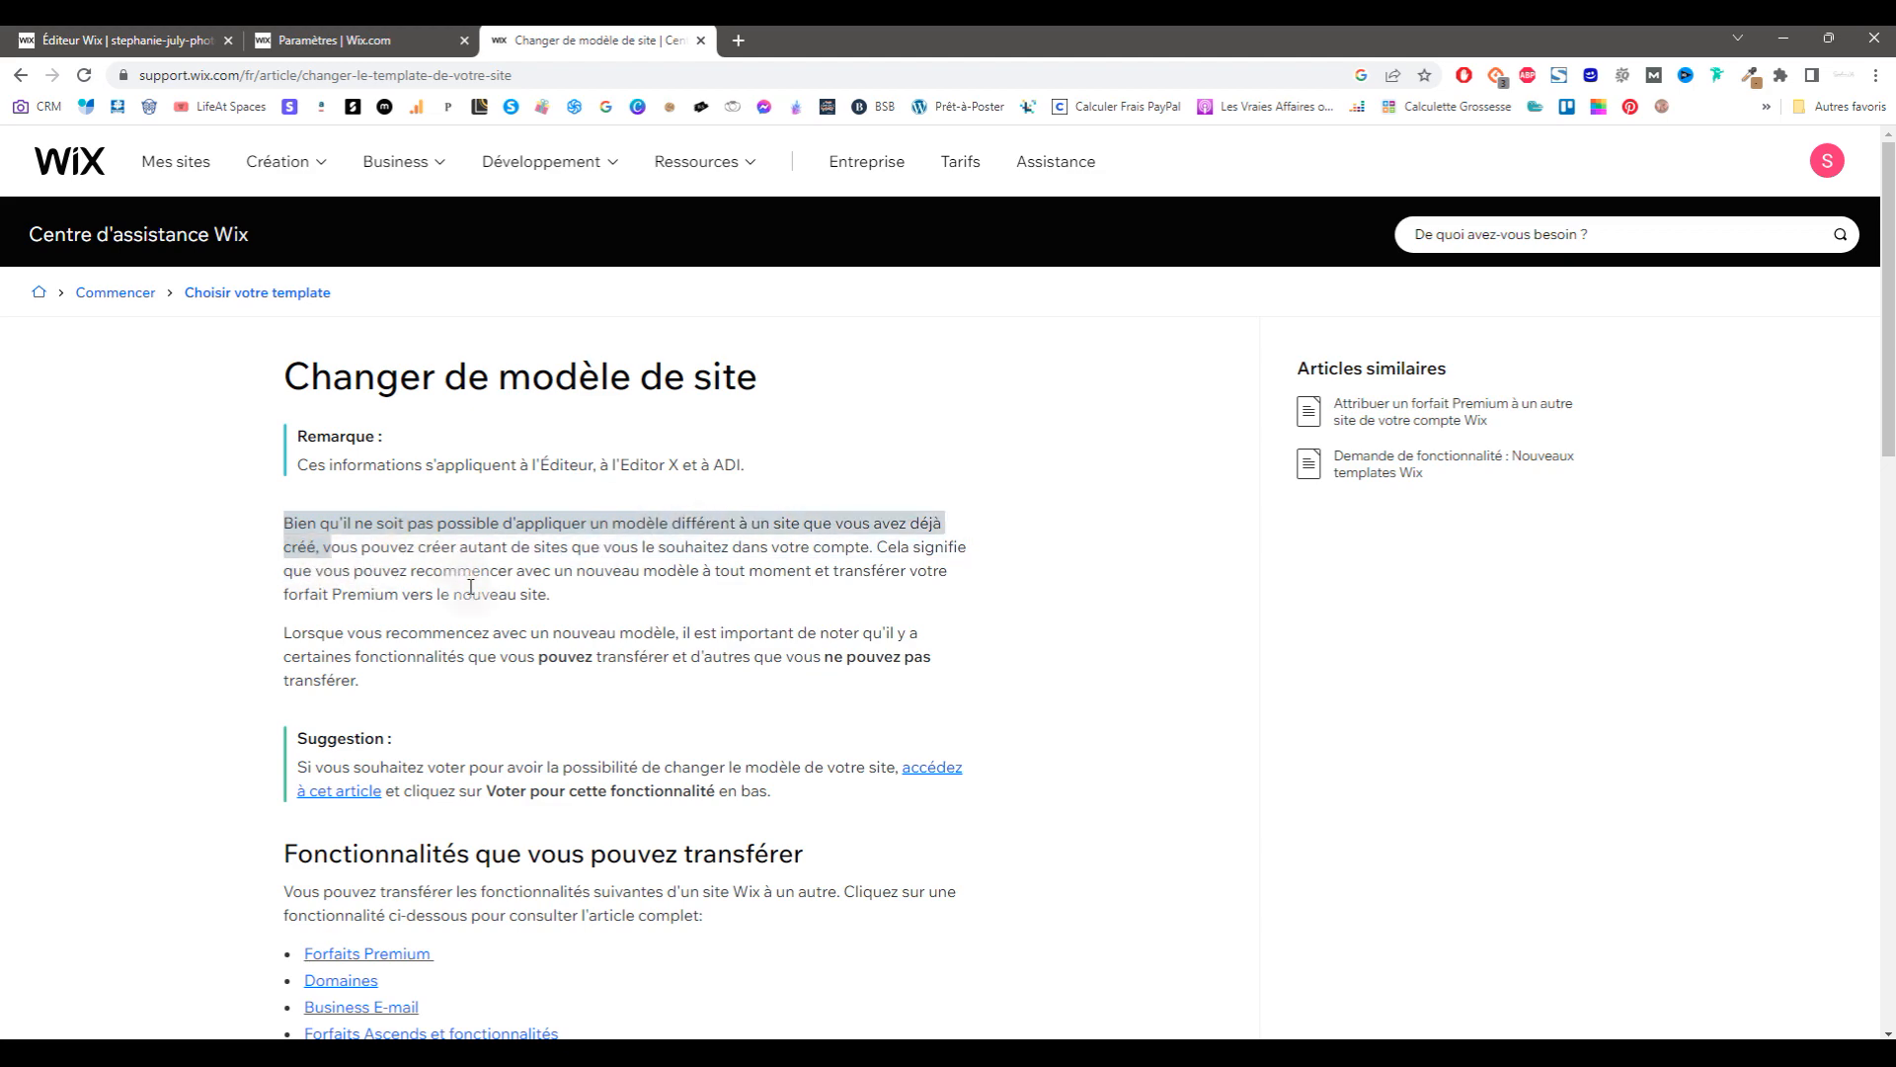
pyautogui.scroll(-6, 540, 648)
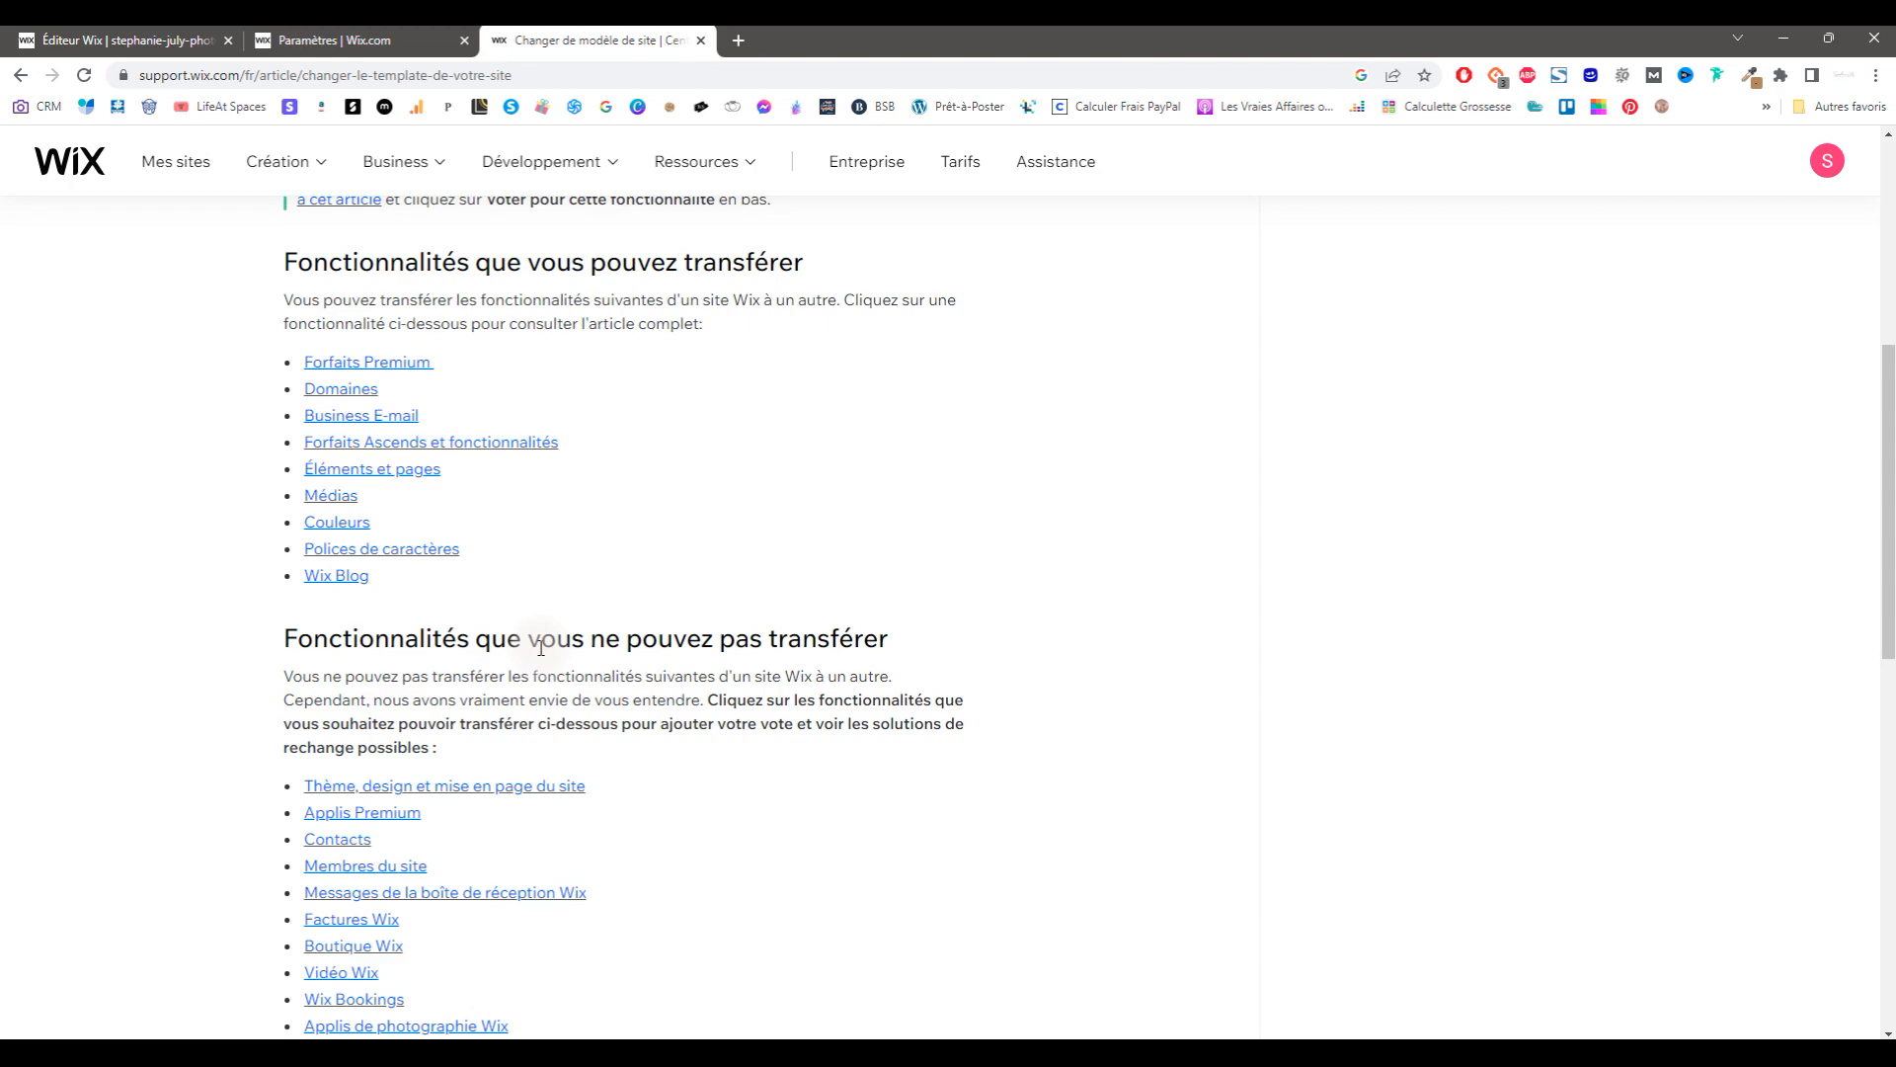
pyautogui.scroll(-5, 540, 648)
pyautogui.scroll(11, 539, 656)
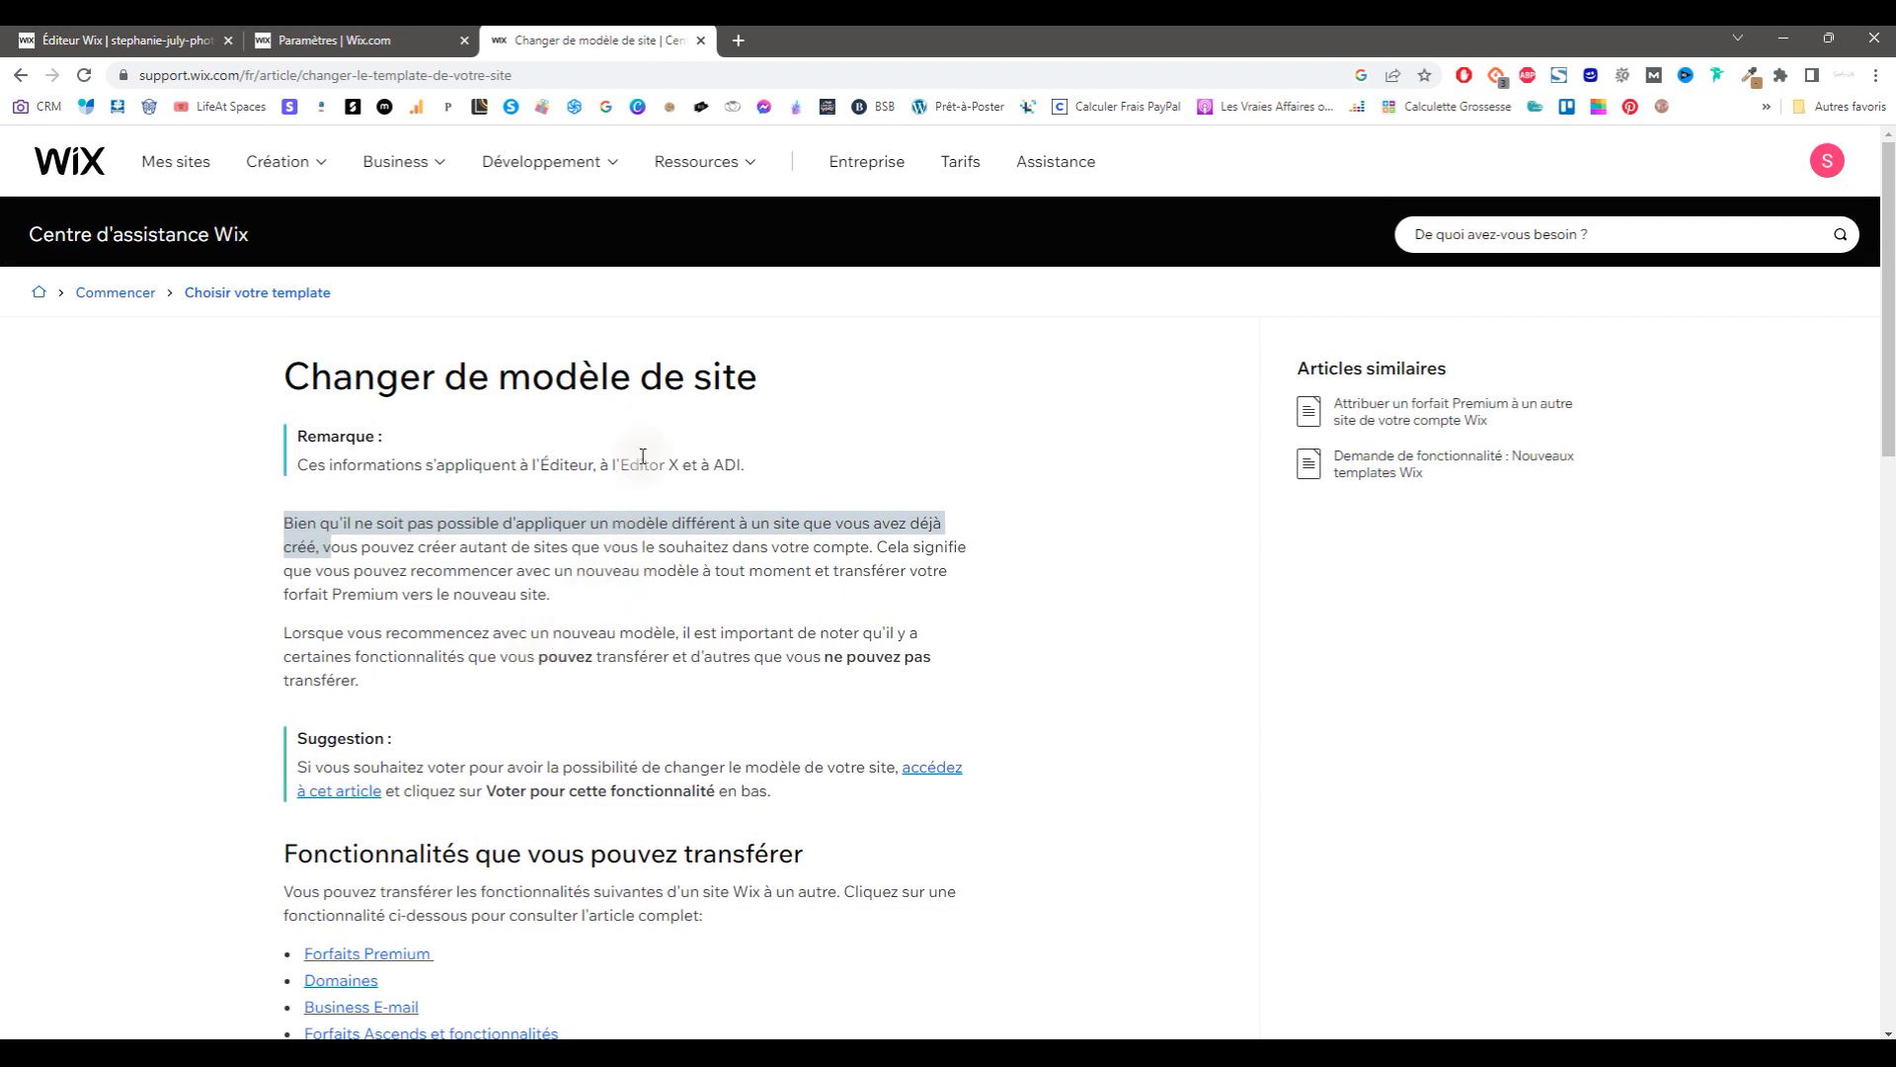
pyautogui.click(700, 40)
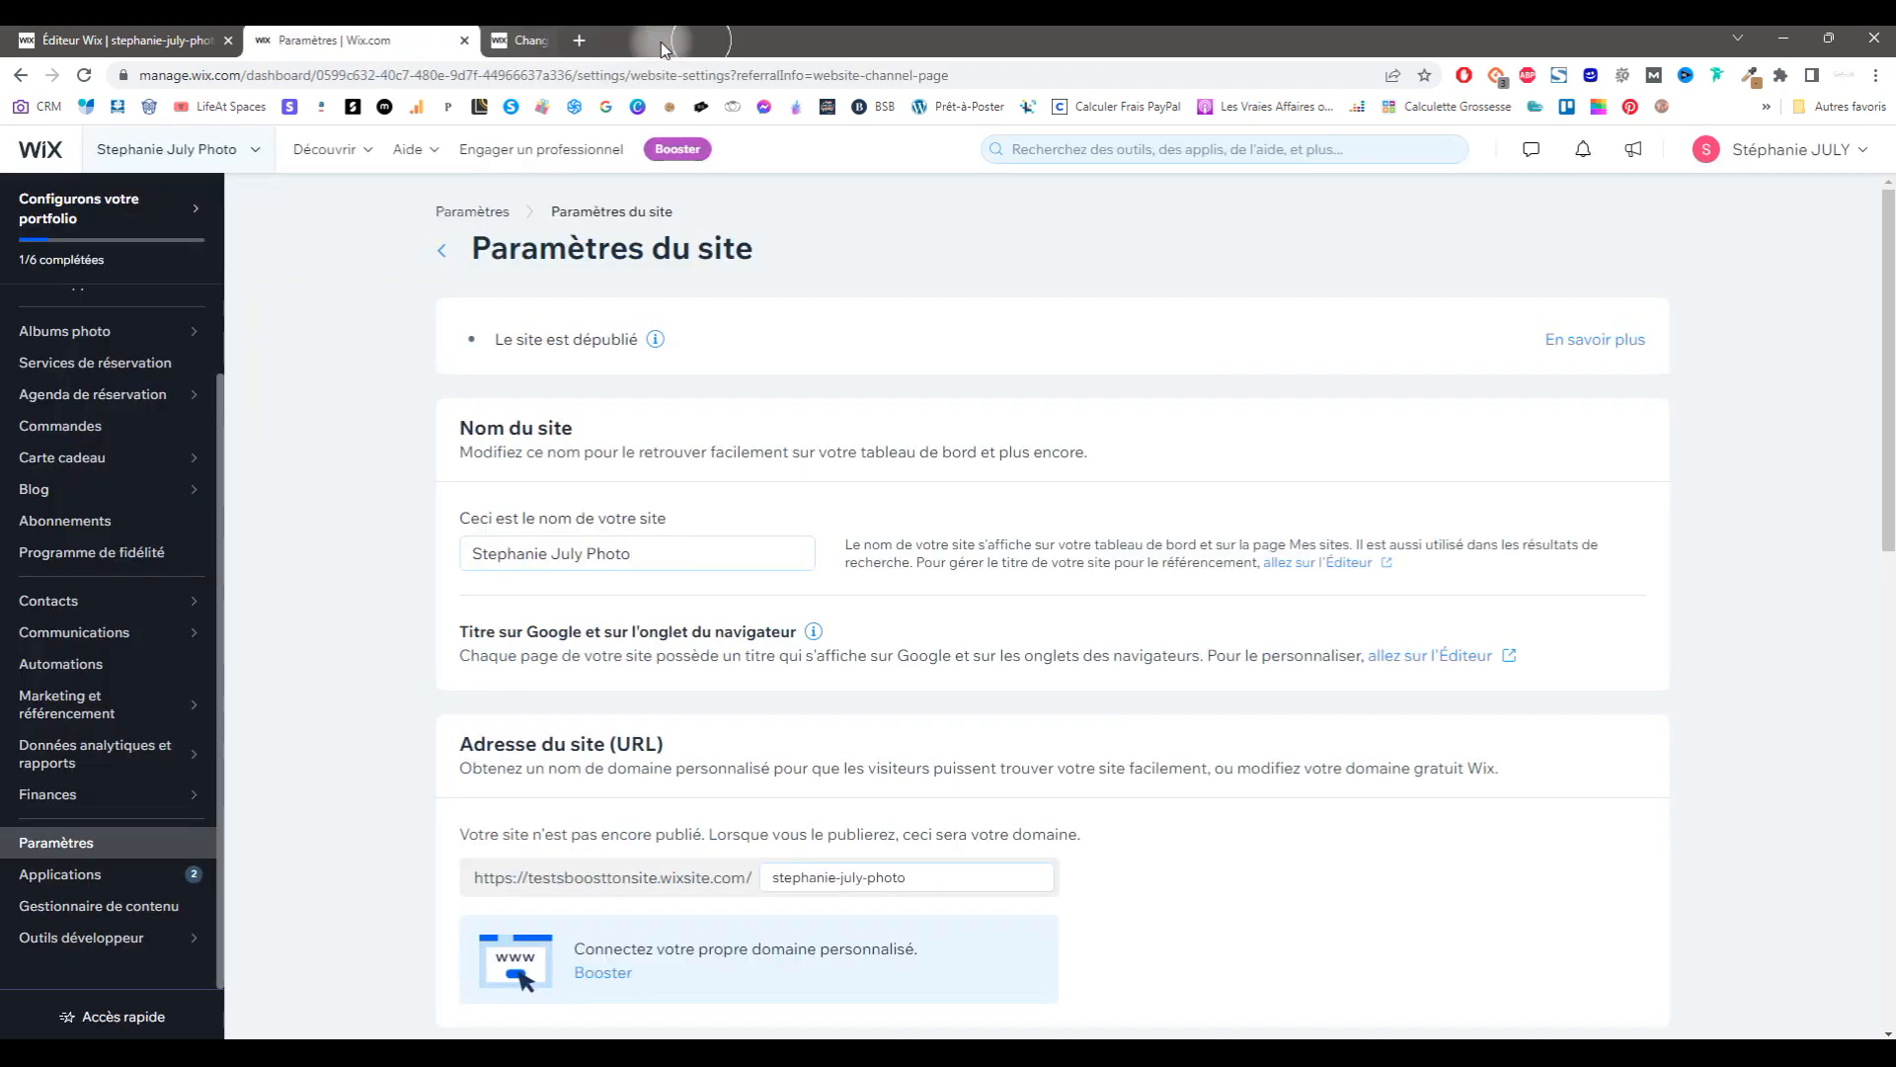
# Step: Close the settings and editor tabs and load the Wix sites list from wix.com
pyautogui.click(464, 42)
pyautogui.click(264, 41)
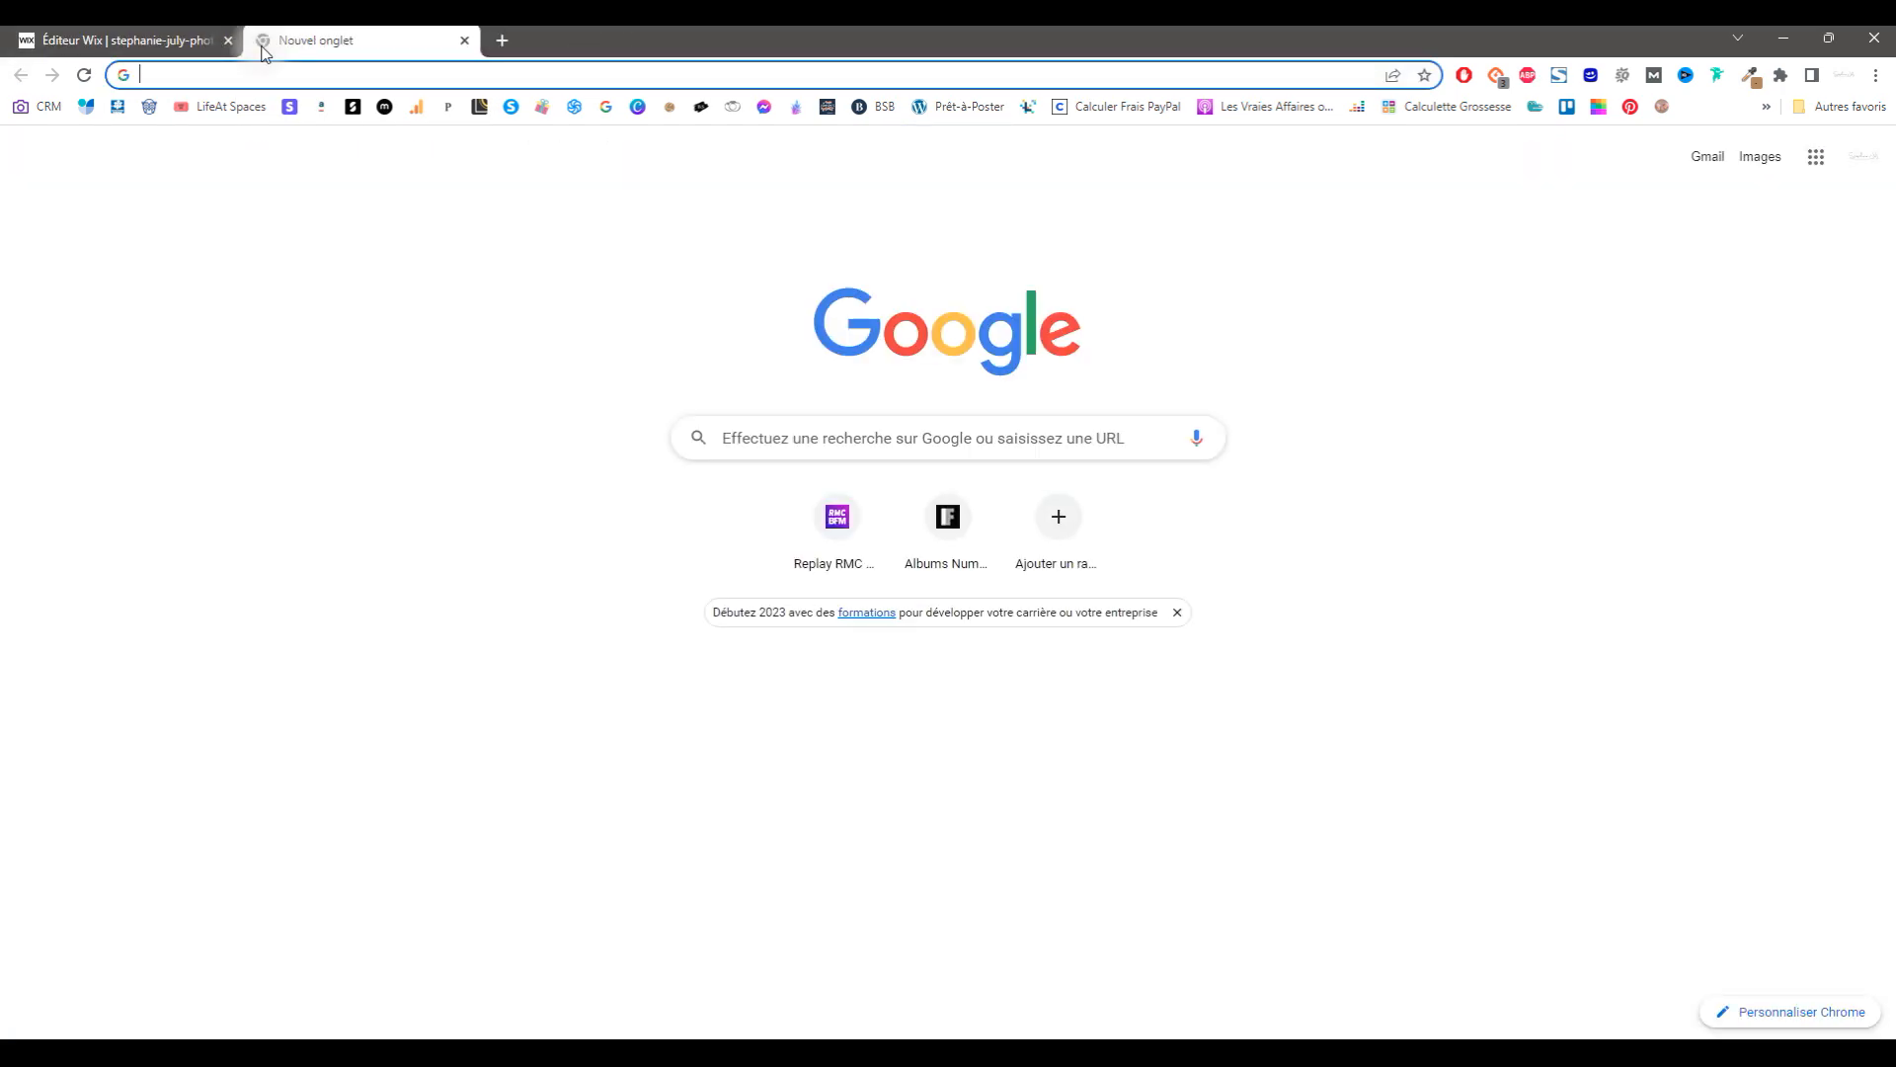
pyautogui.write('wix')
pyautogui.press('Return')
pyautogui.click(229, 41)
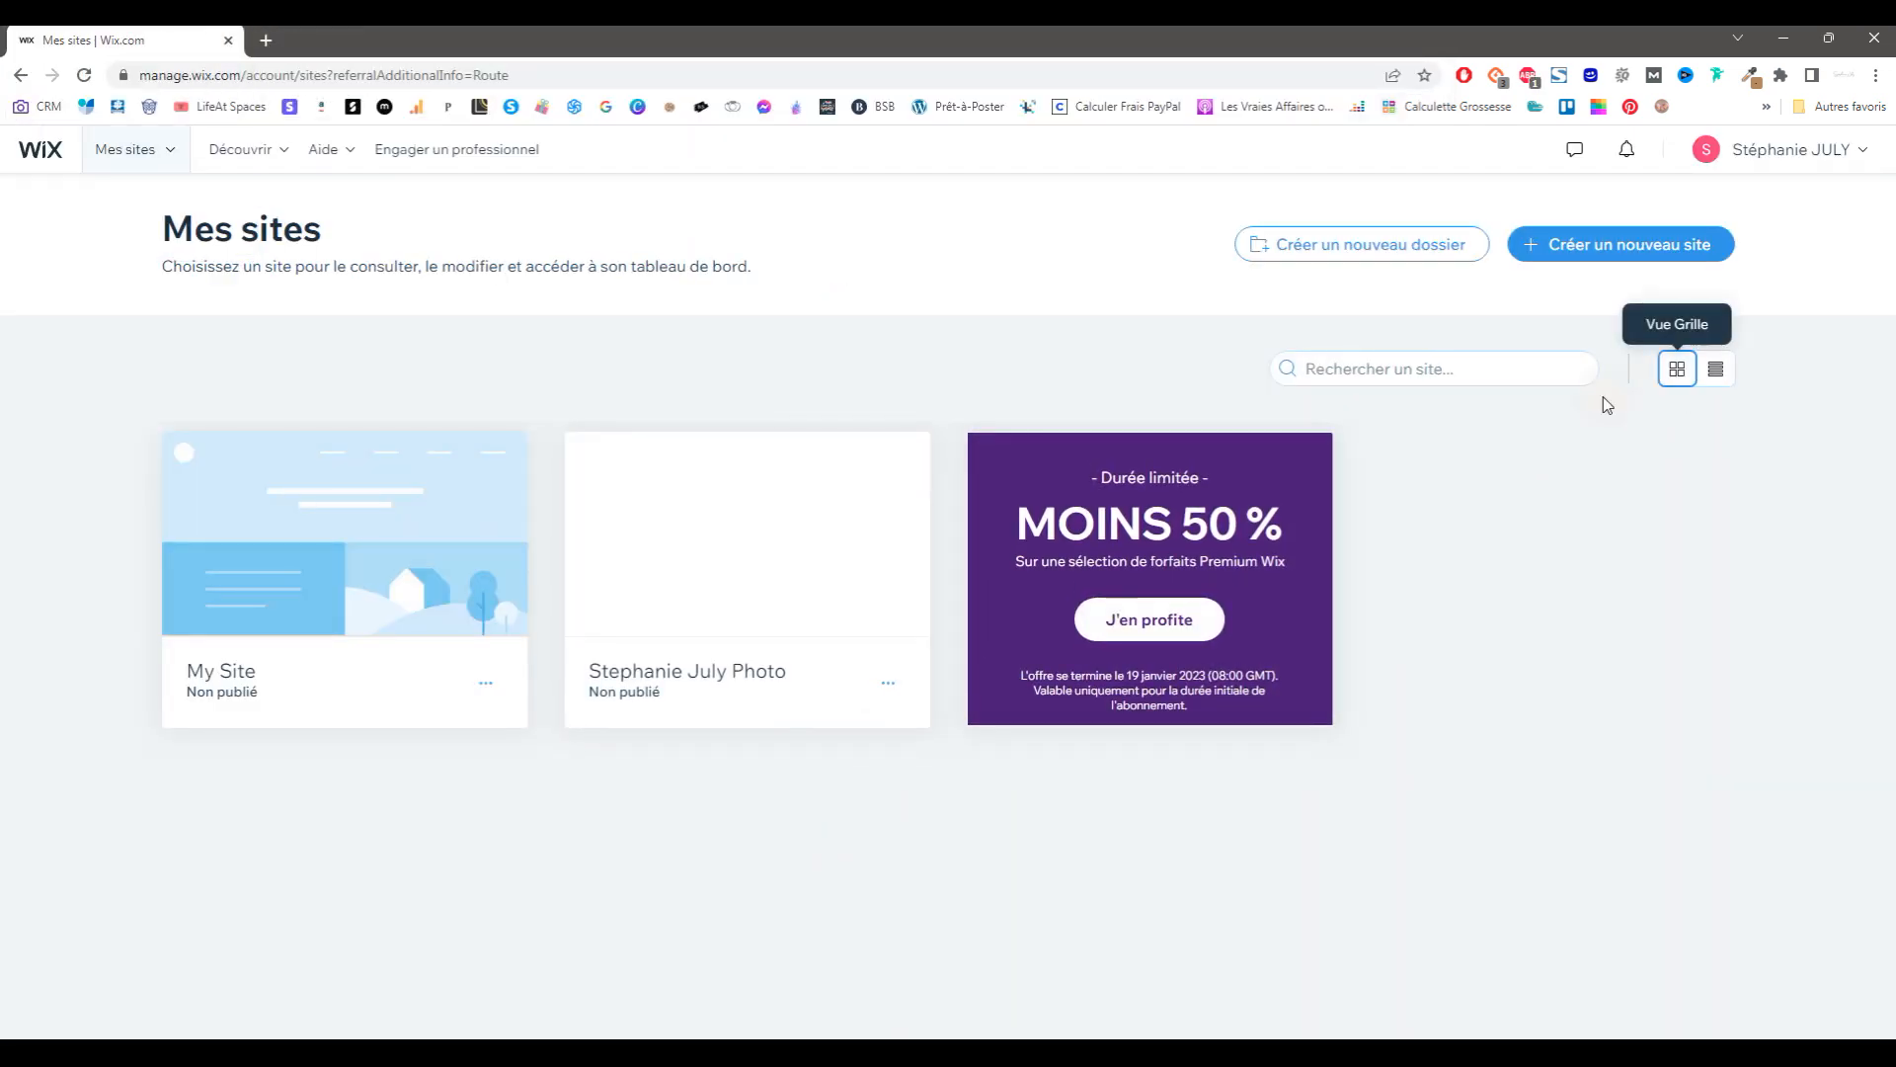
# Step: Create a new site, skipping site type, setup and apps, and choose to start from a template
pyautogui.click(1653, 252)
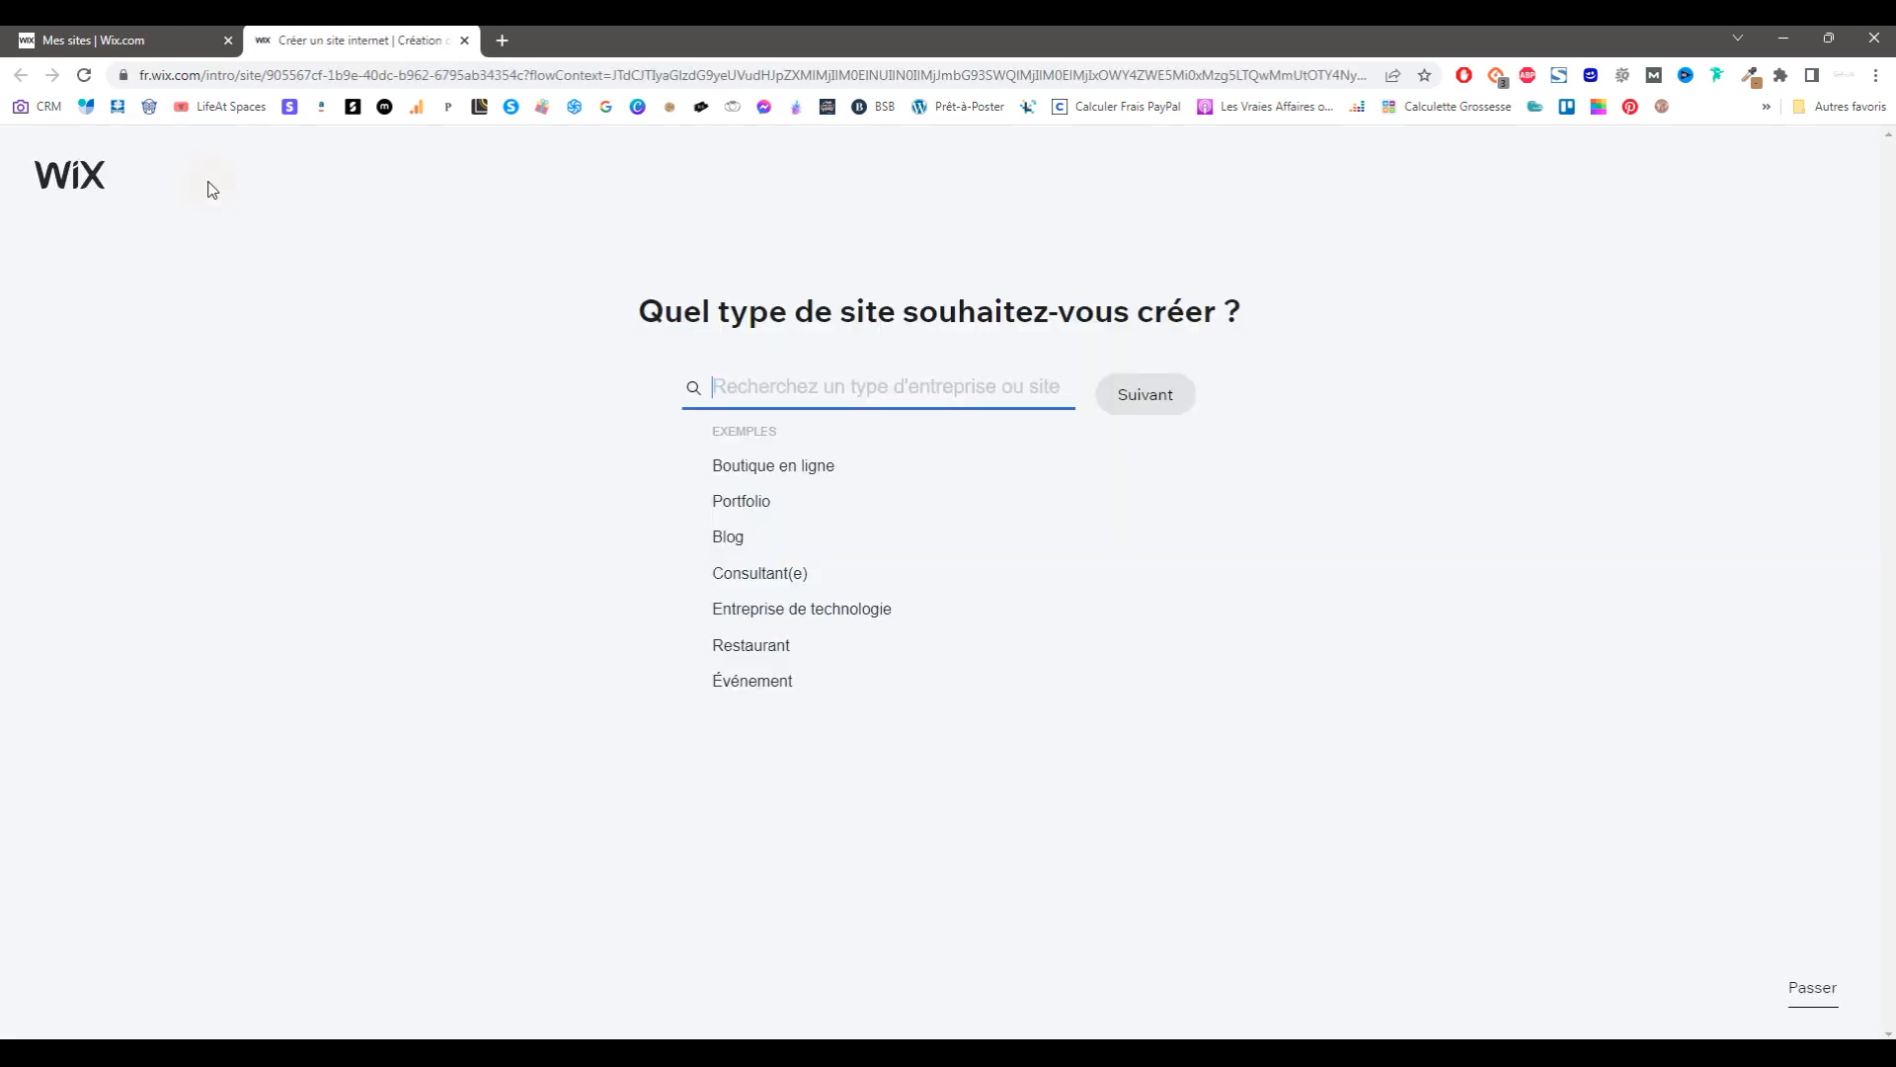
pyautogui.click(1821, 1001)
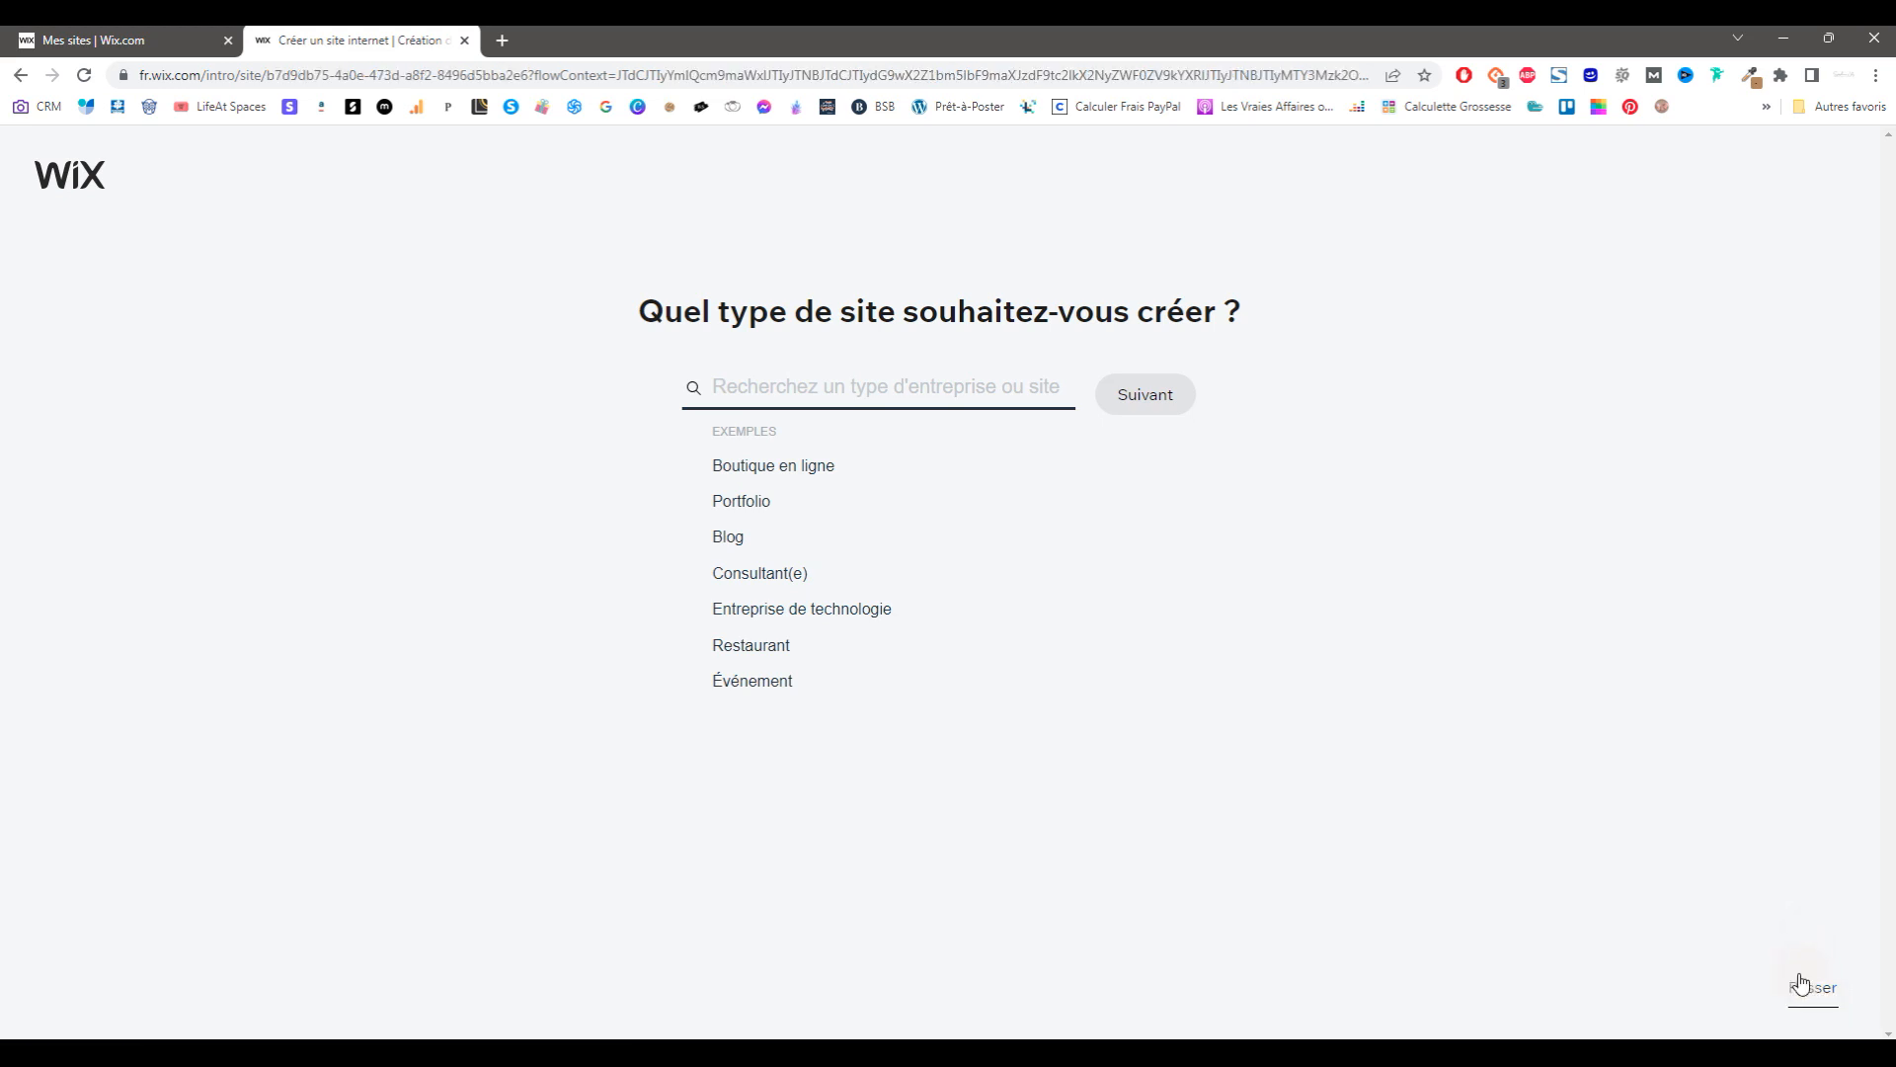
pyautogui.click(803, 439)
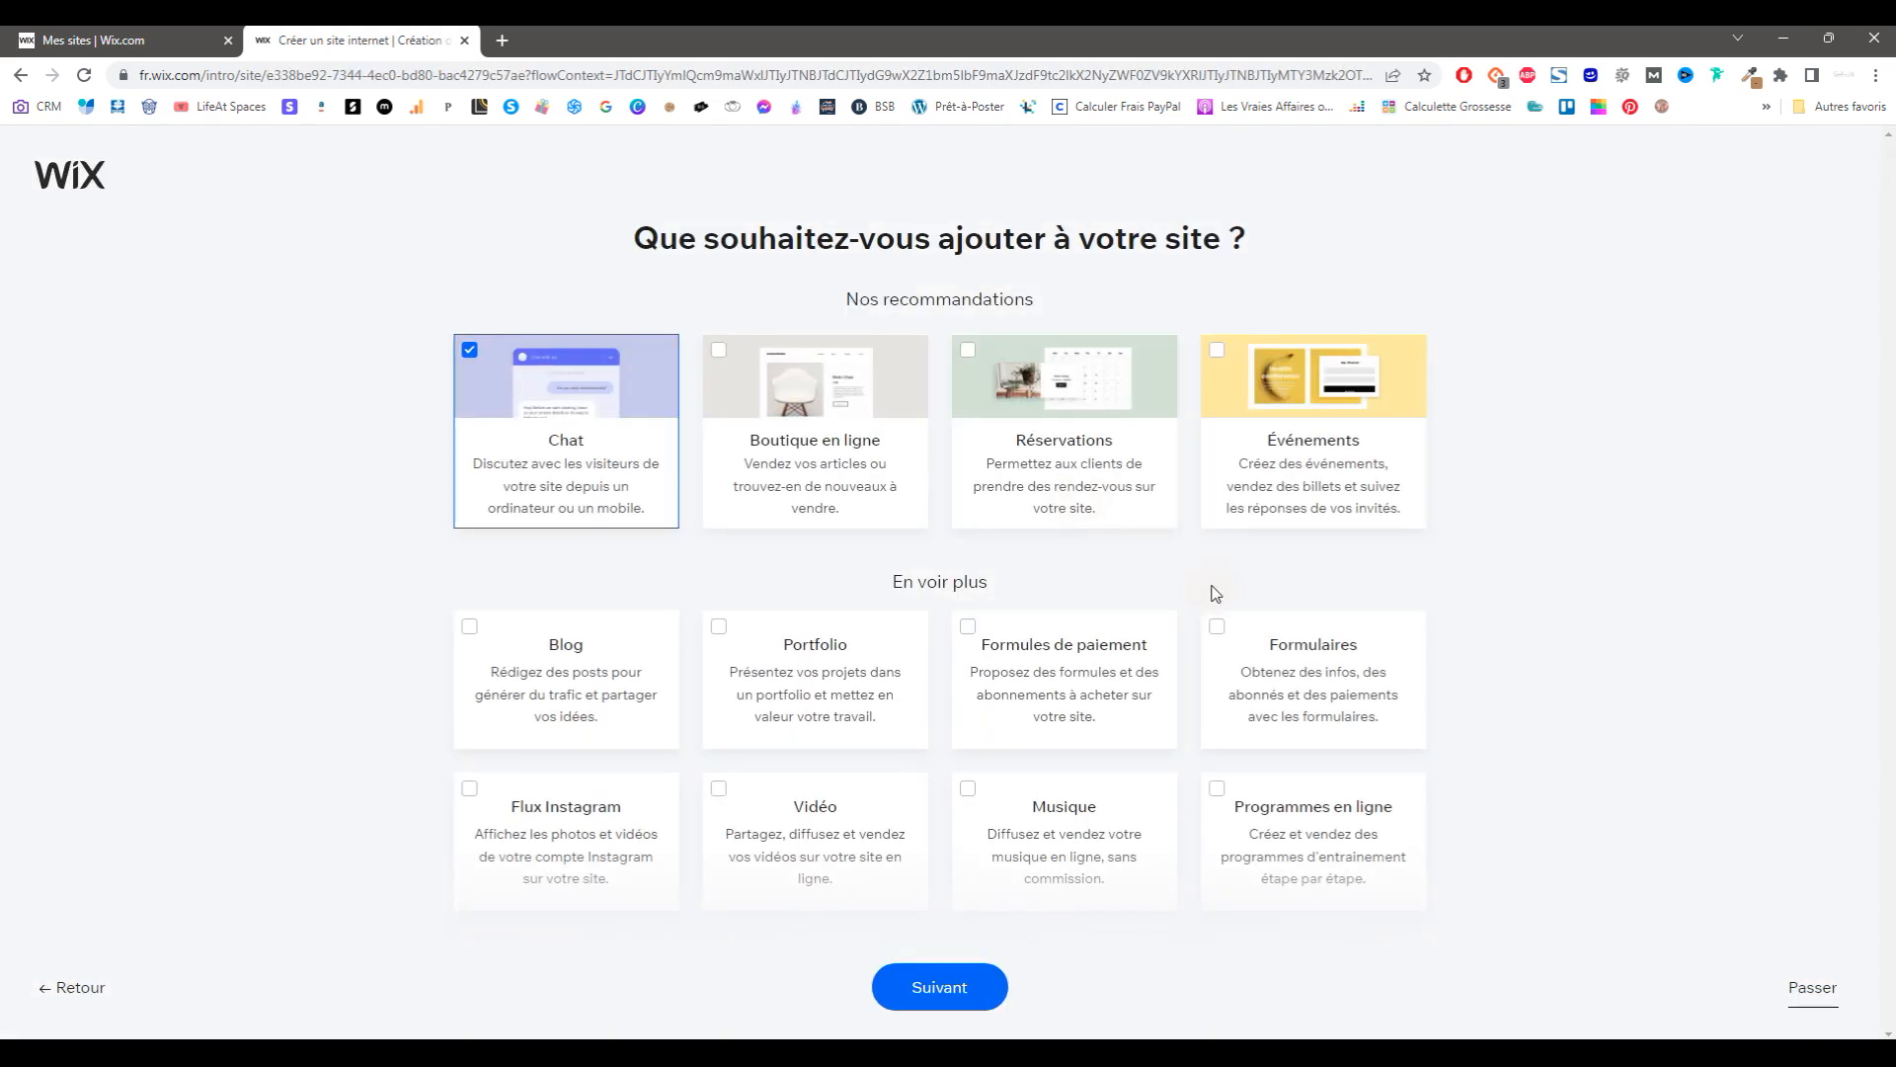
pyautogui.click(1811, 989)
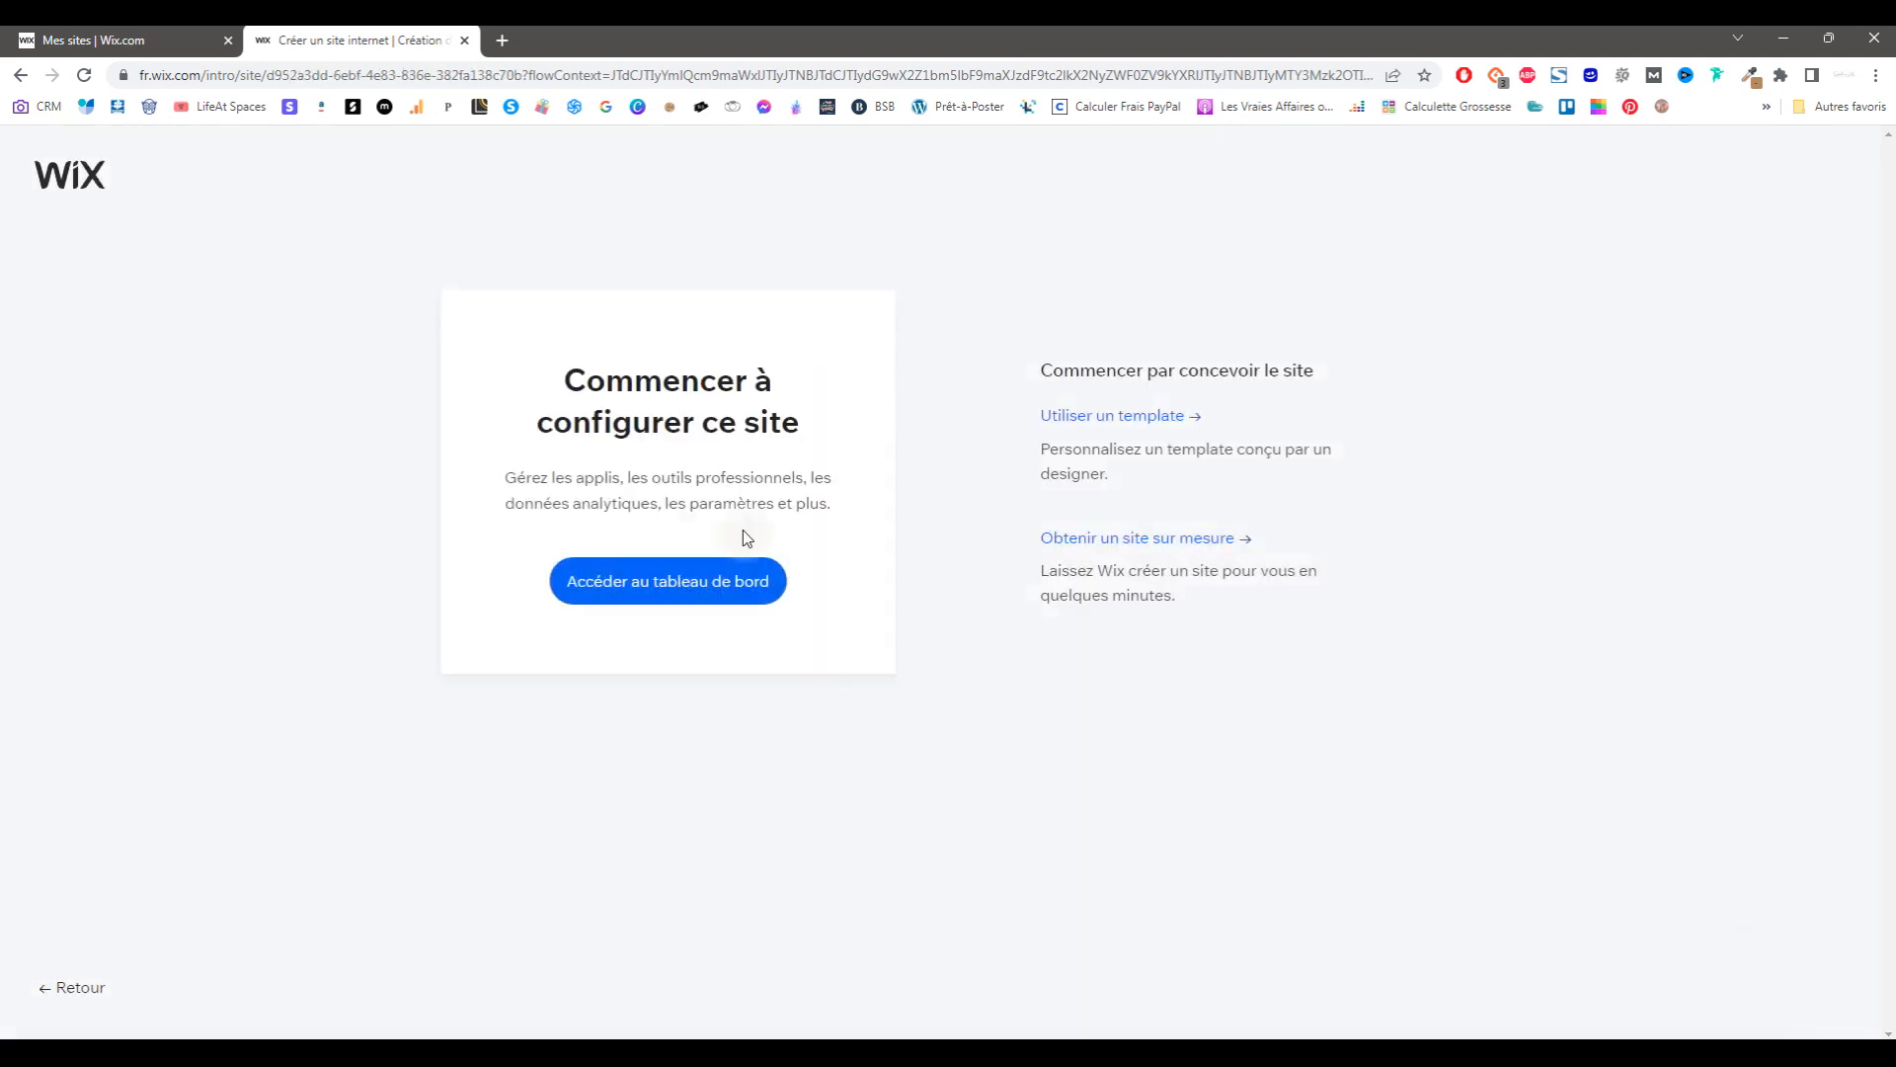
pyautogui.click(1143, 425)
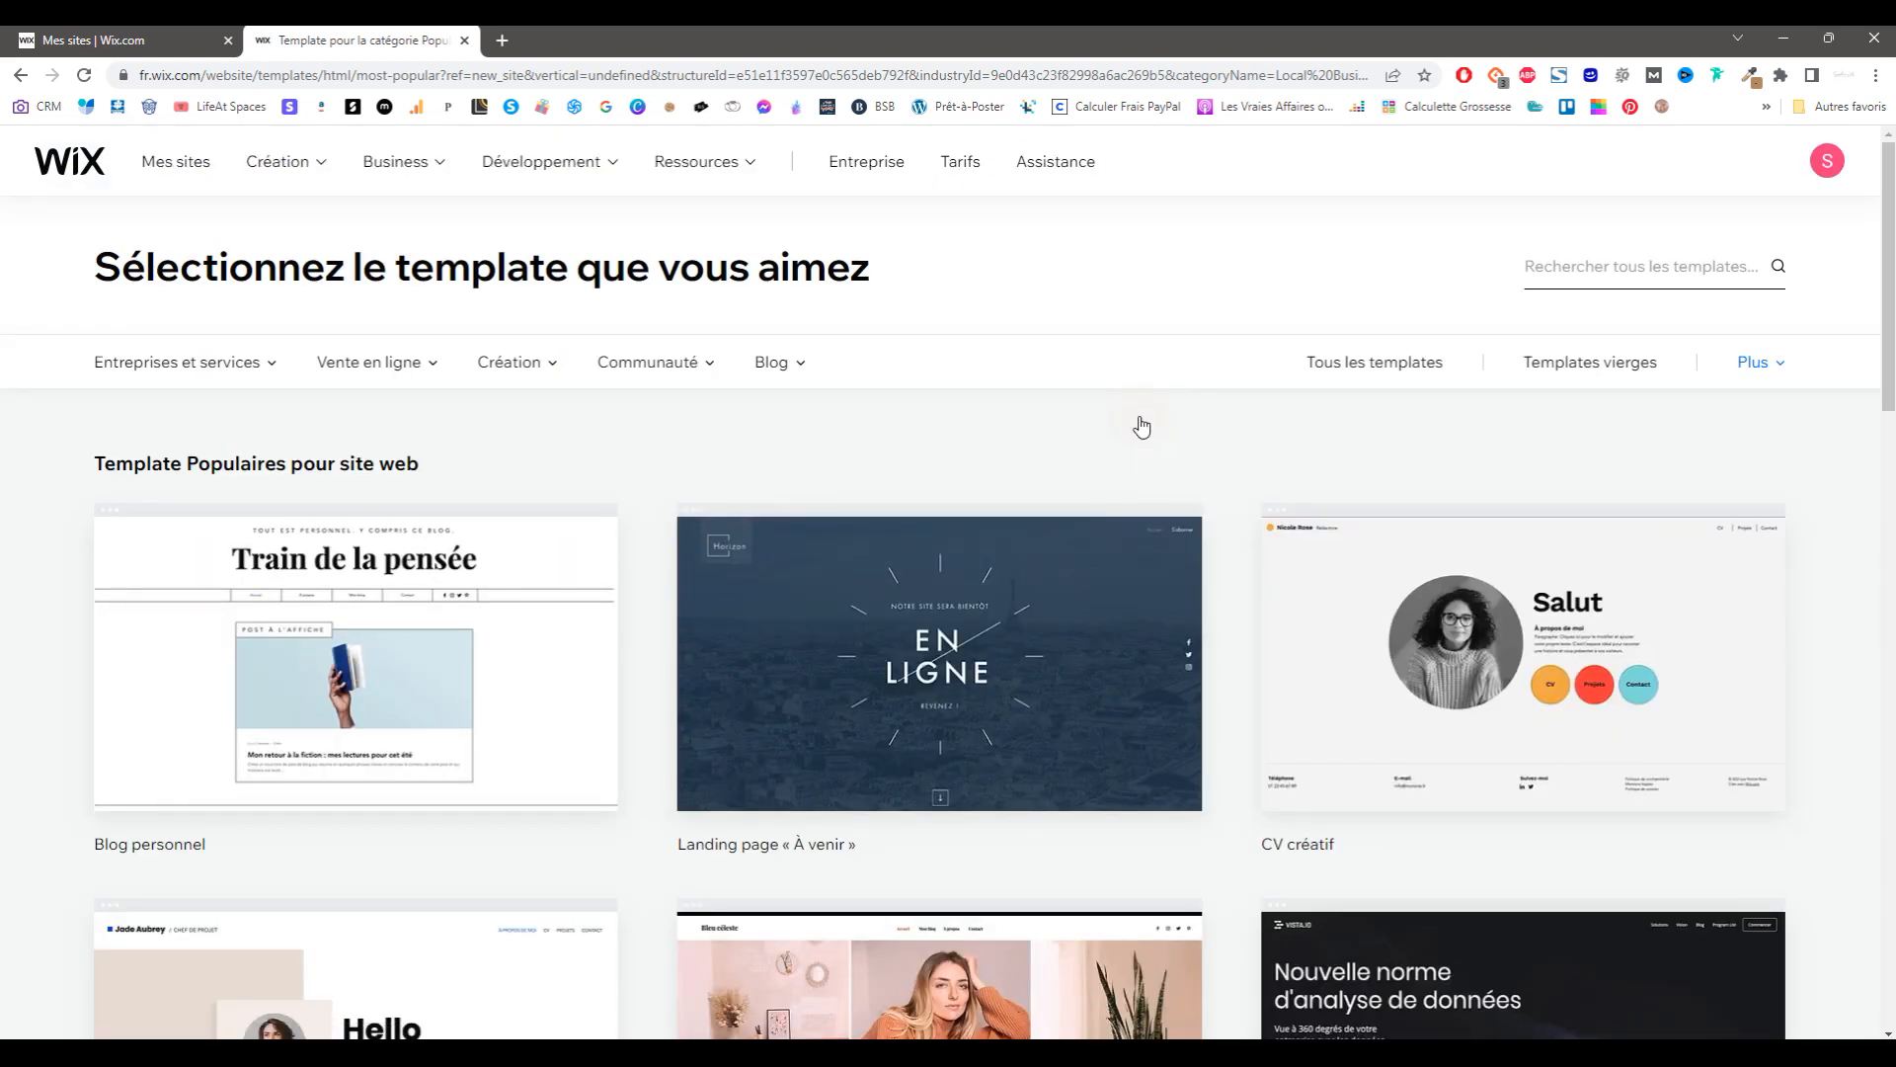
# Step: Browse the popular templates, then switch to Plus > Nouveaux templates and browse those
pyautogui.scroll(-20, 1141, 427)
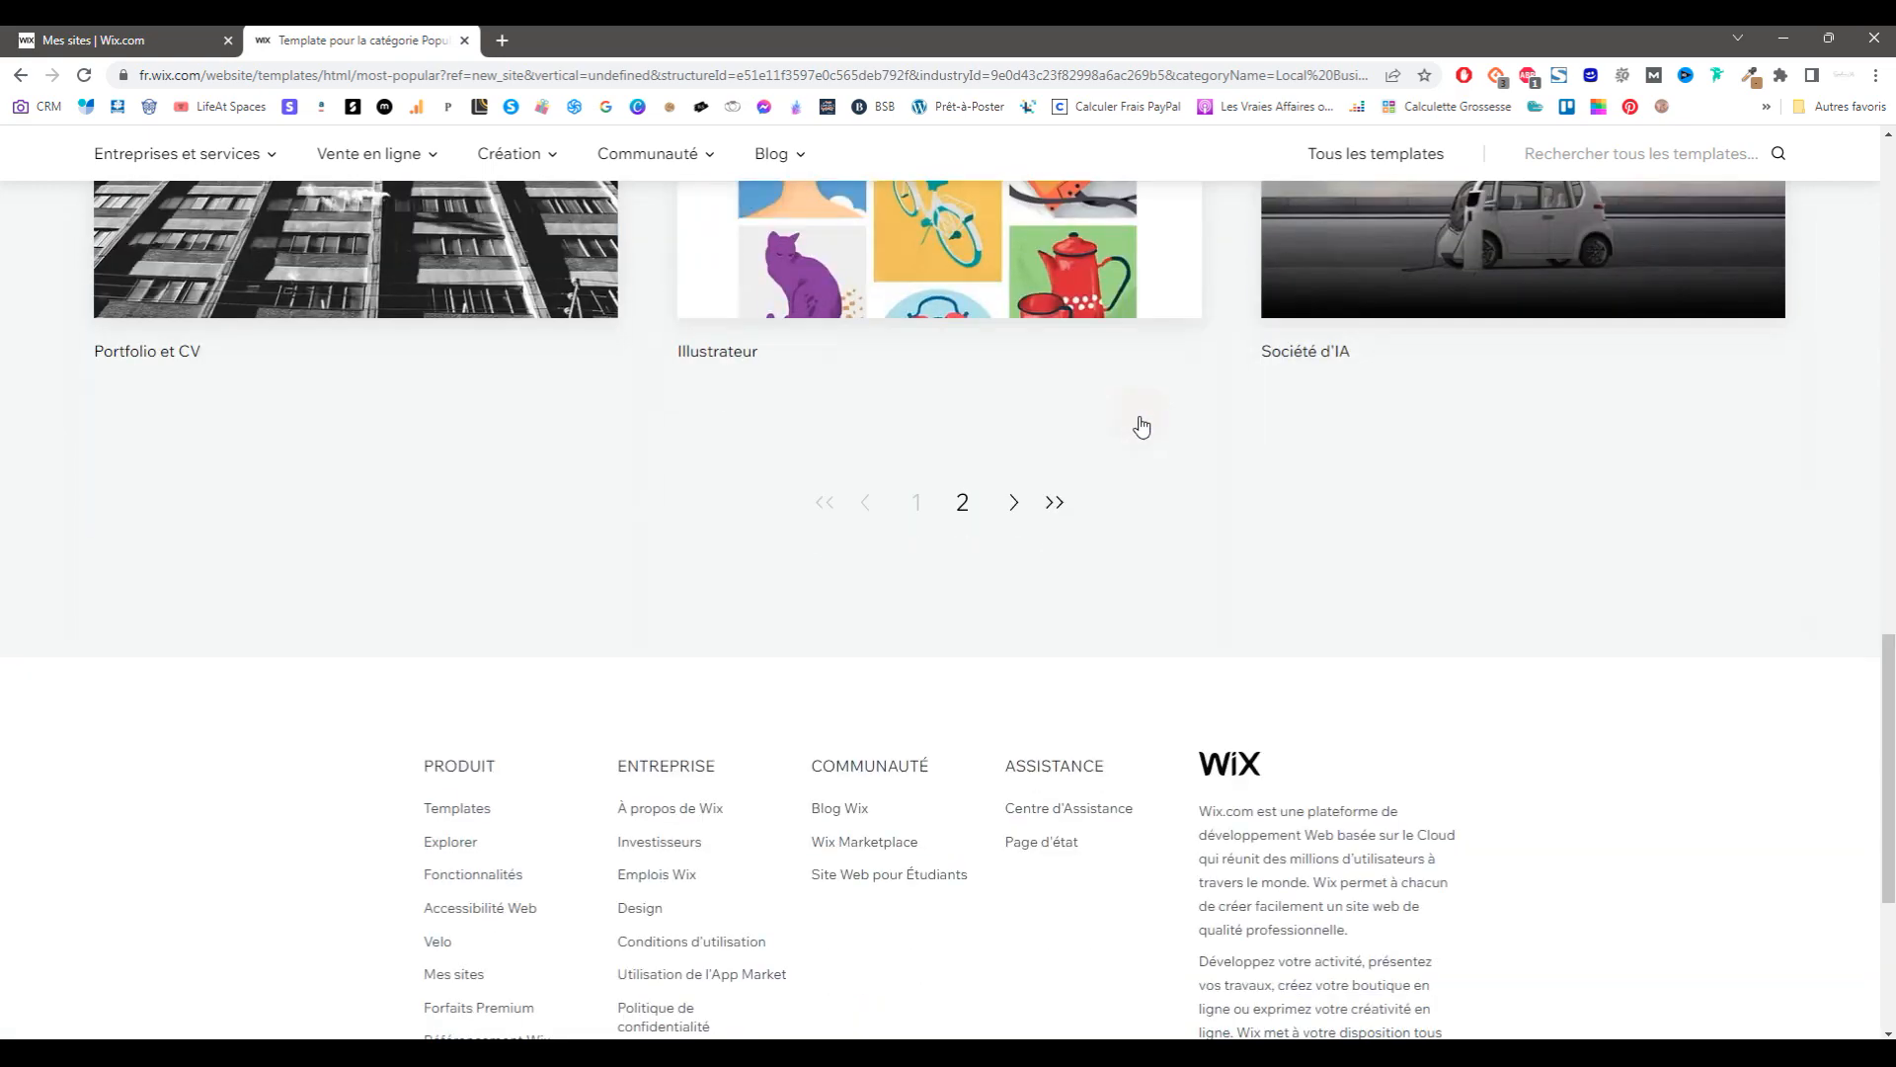
pyautogui.scroll(20, 1142, 426)
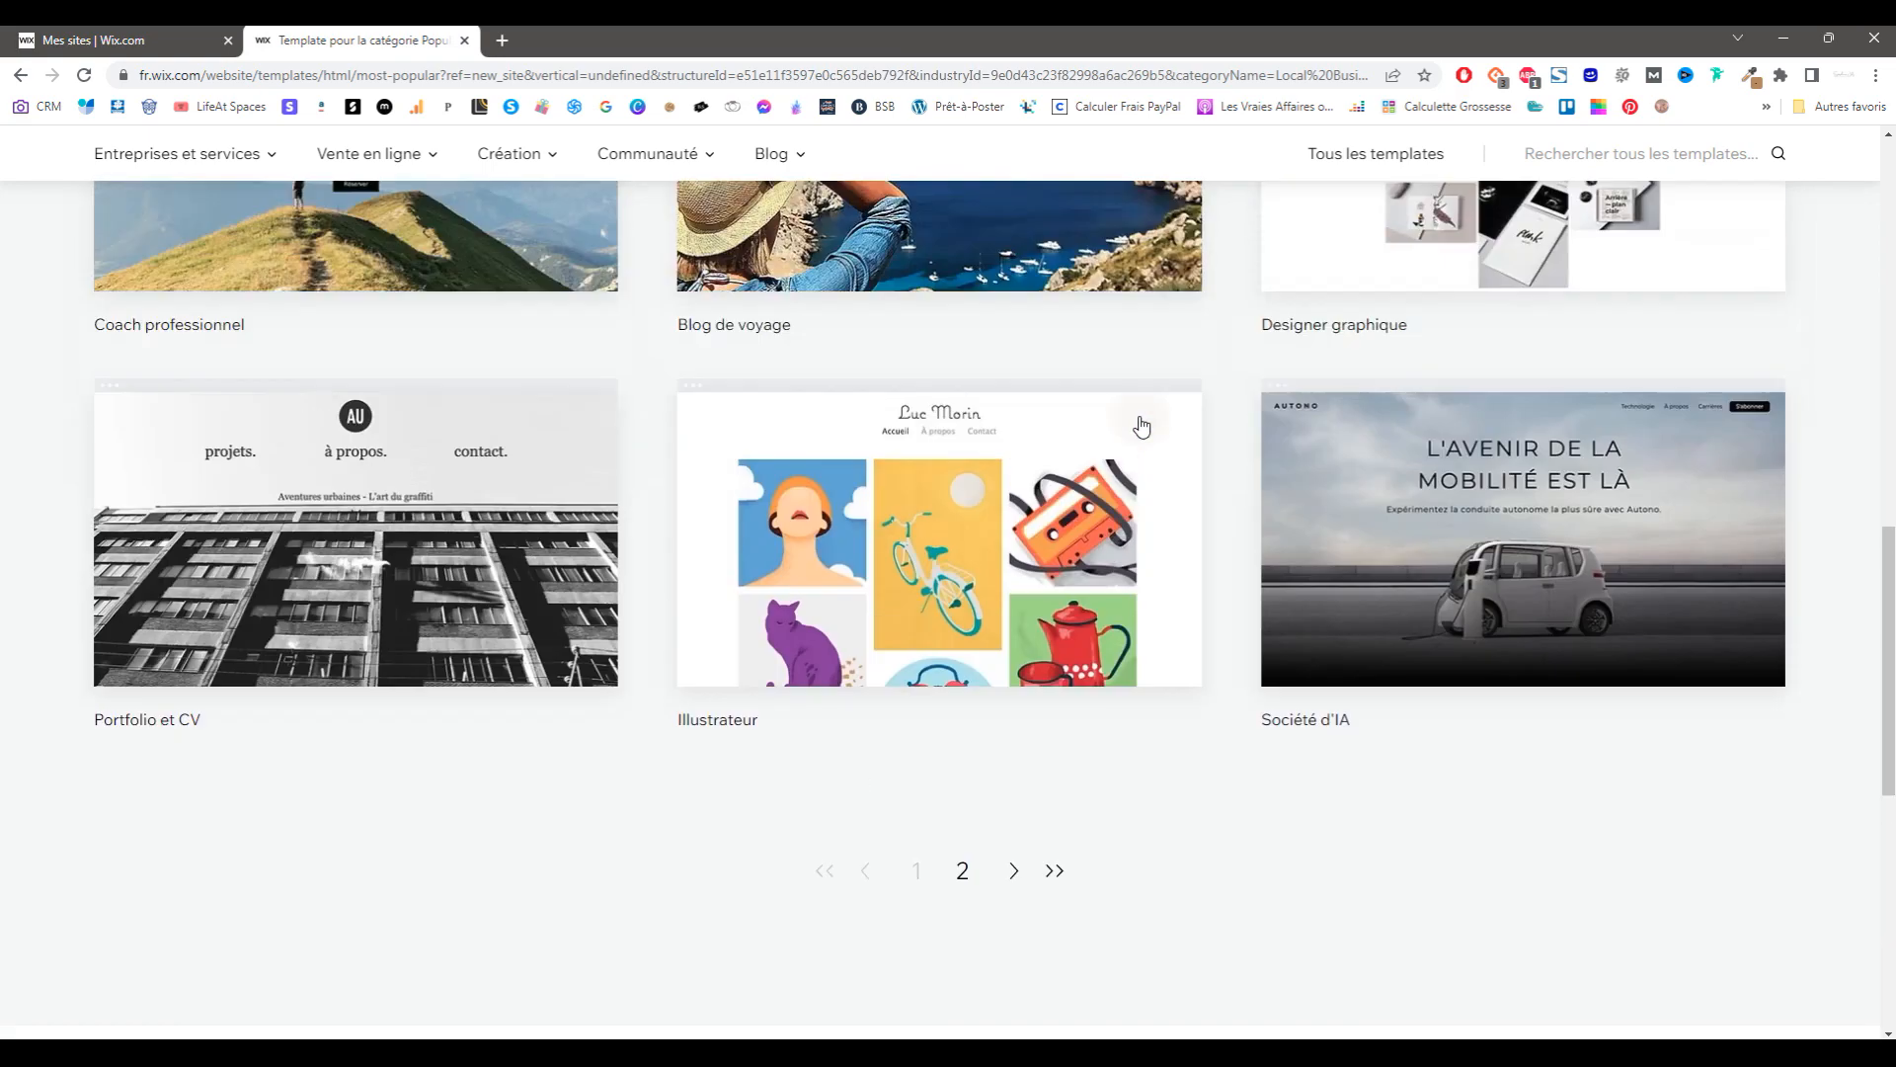
pyautogui.moveTo(1743, 370)
pyautogui.click(1718, 429)
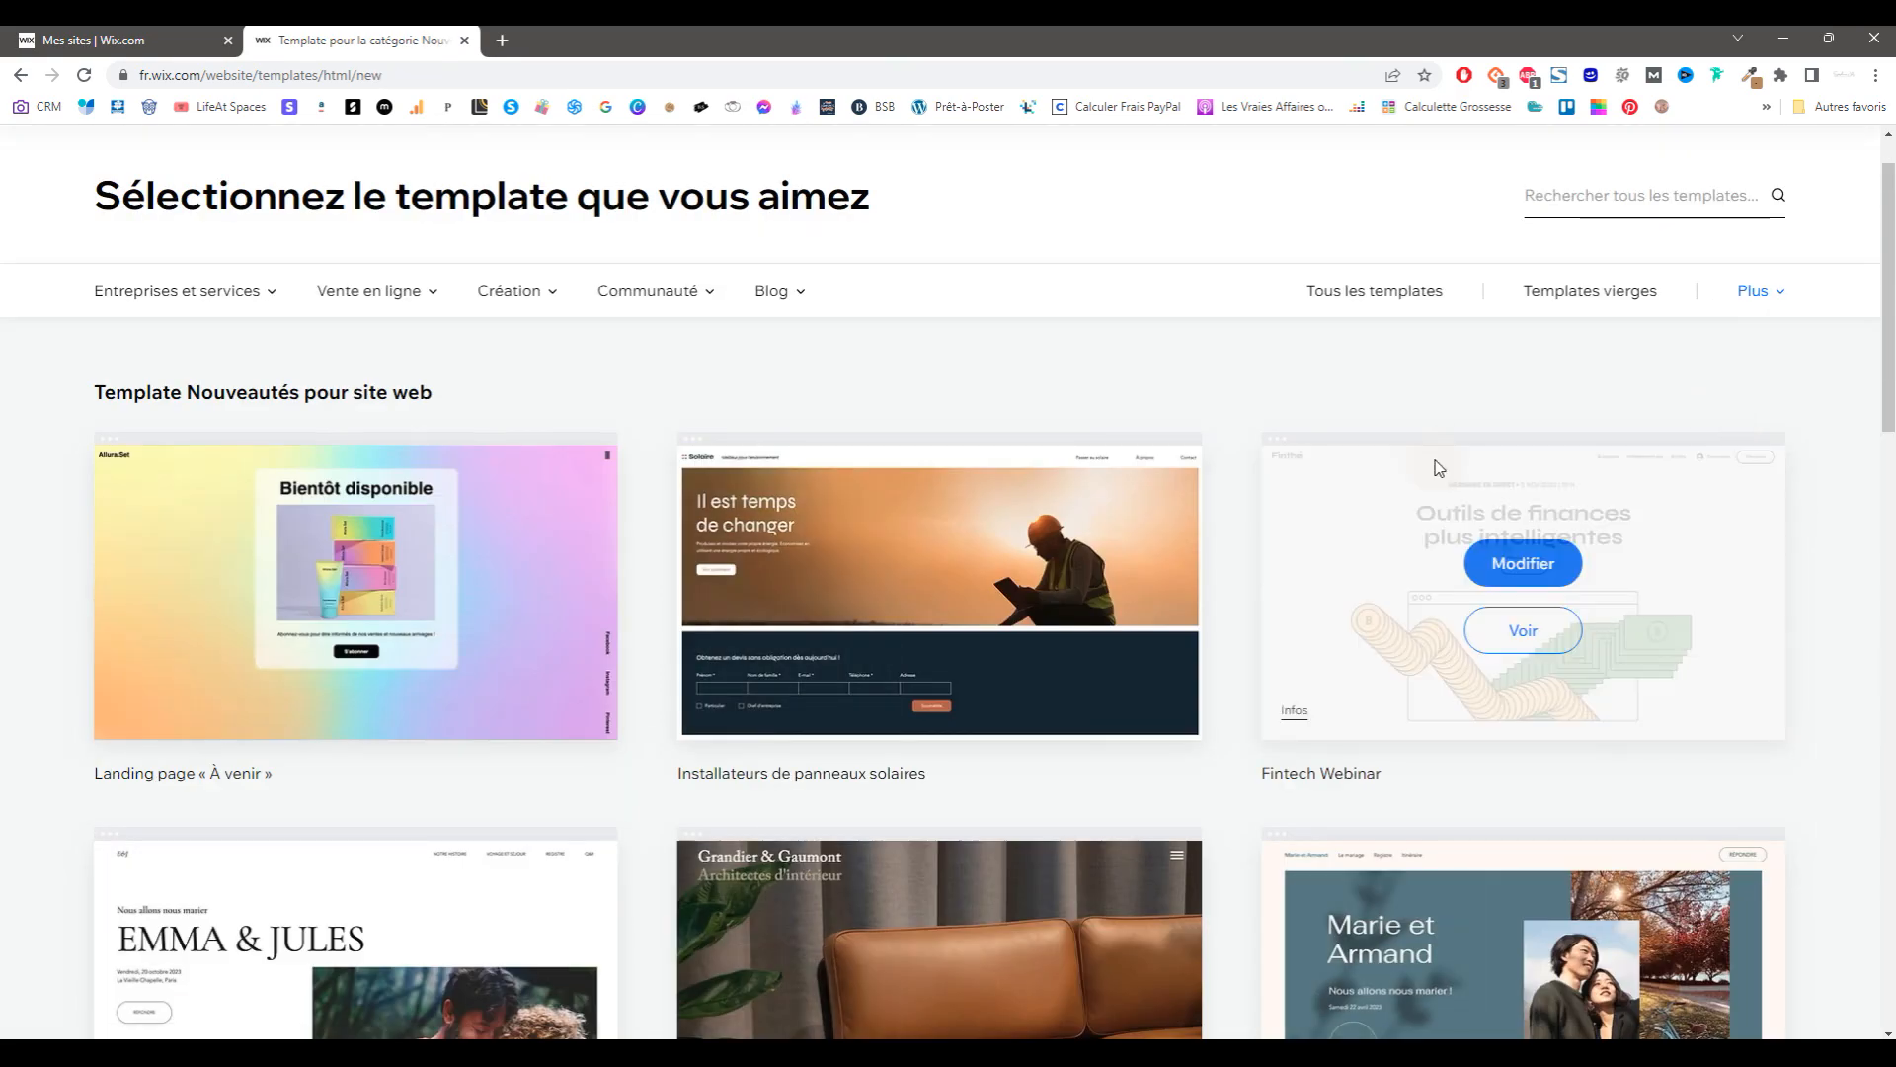
pyautogui.scroll(-6, 1335, 487)
pyautogui.scroll(7, 1432, 460)
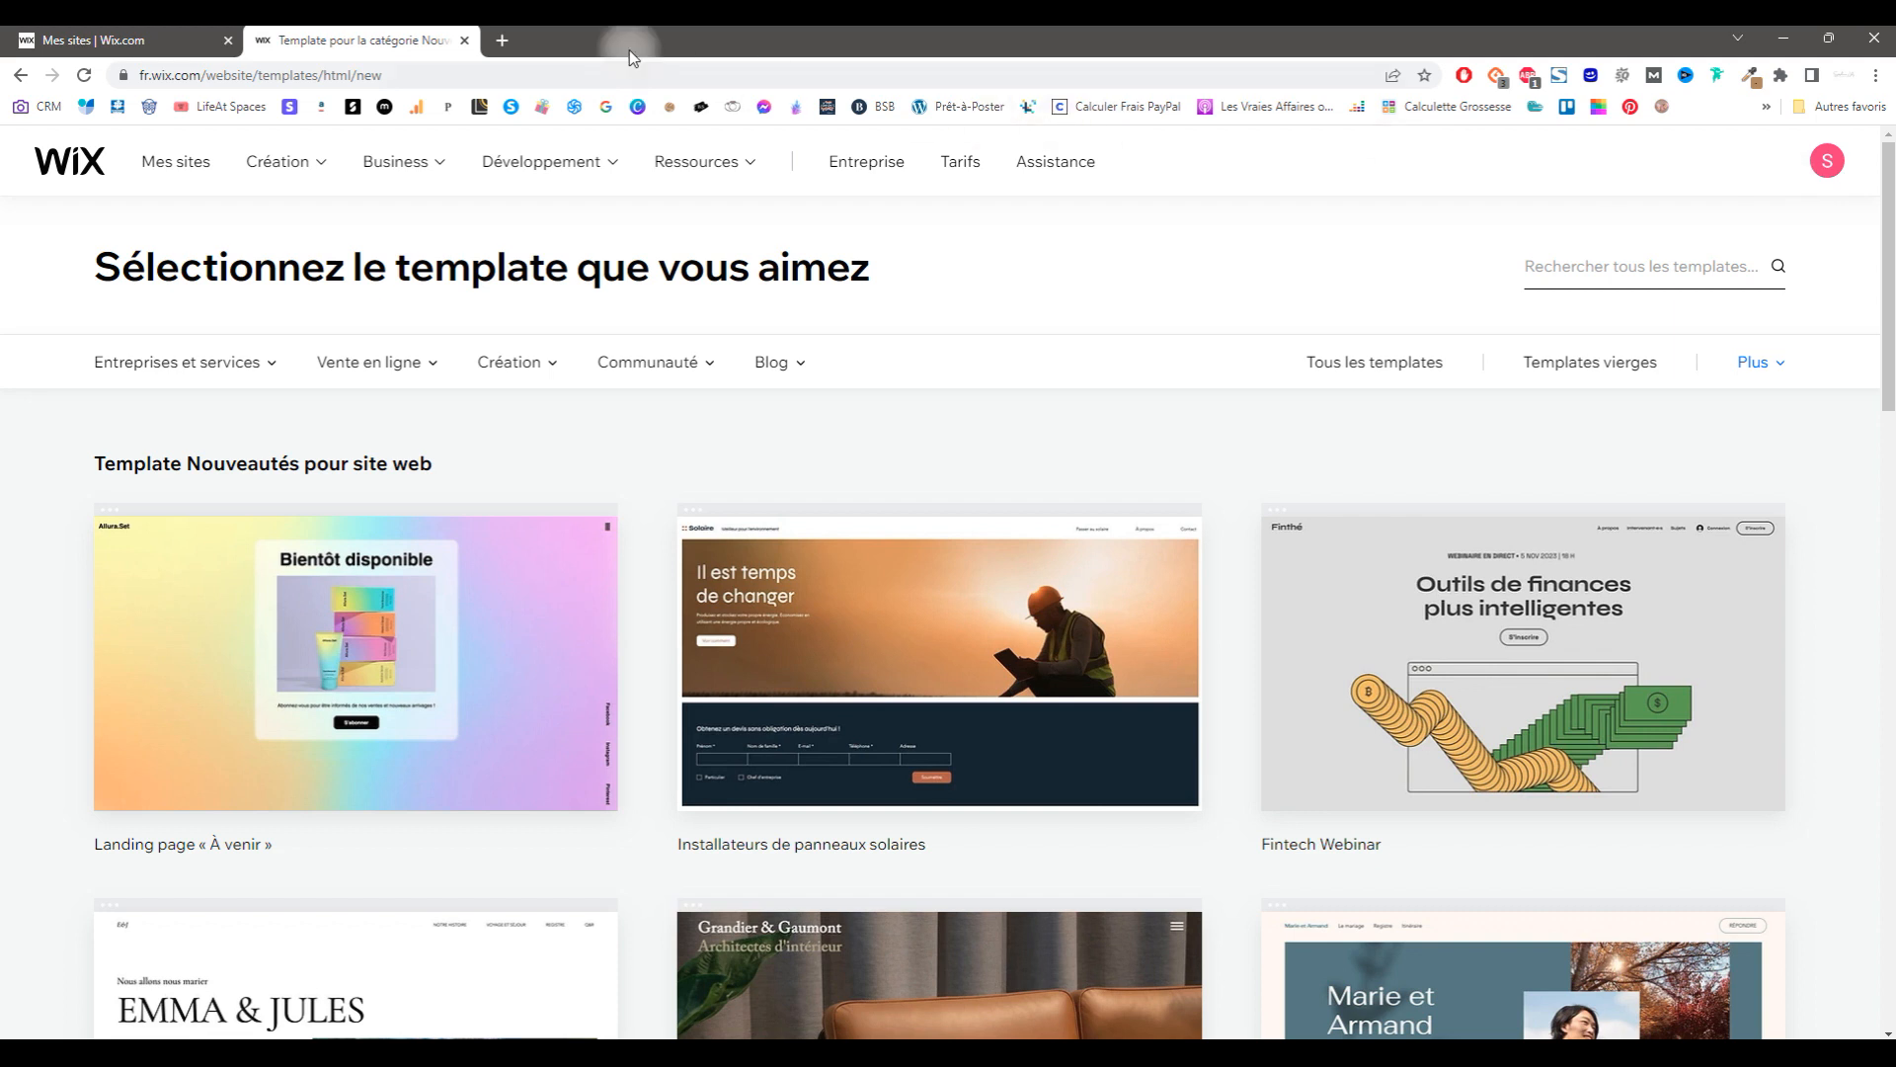
# Step: Close the template gallery and open the photo site's dashboard from Mes sites
pyautogui.click(464, 40)
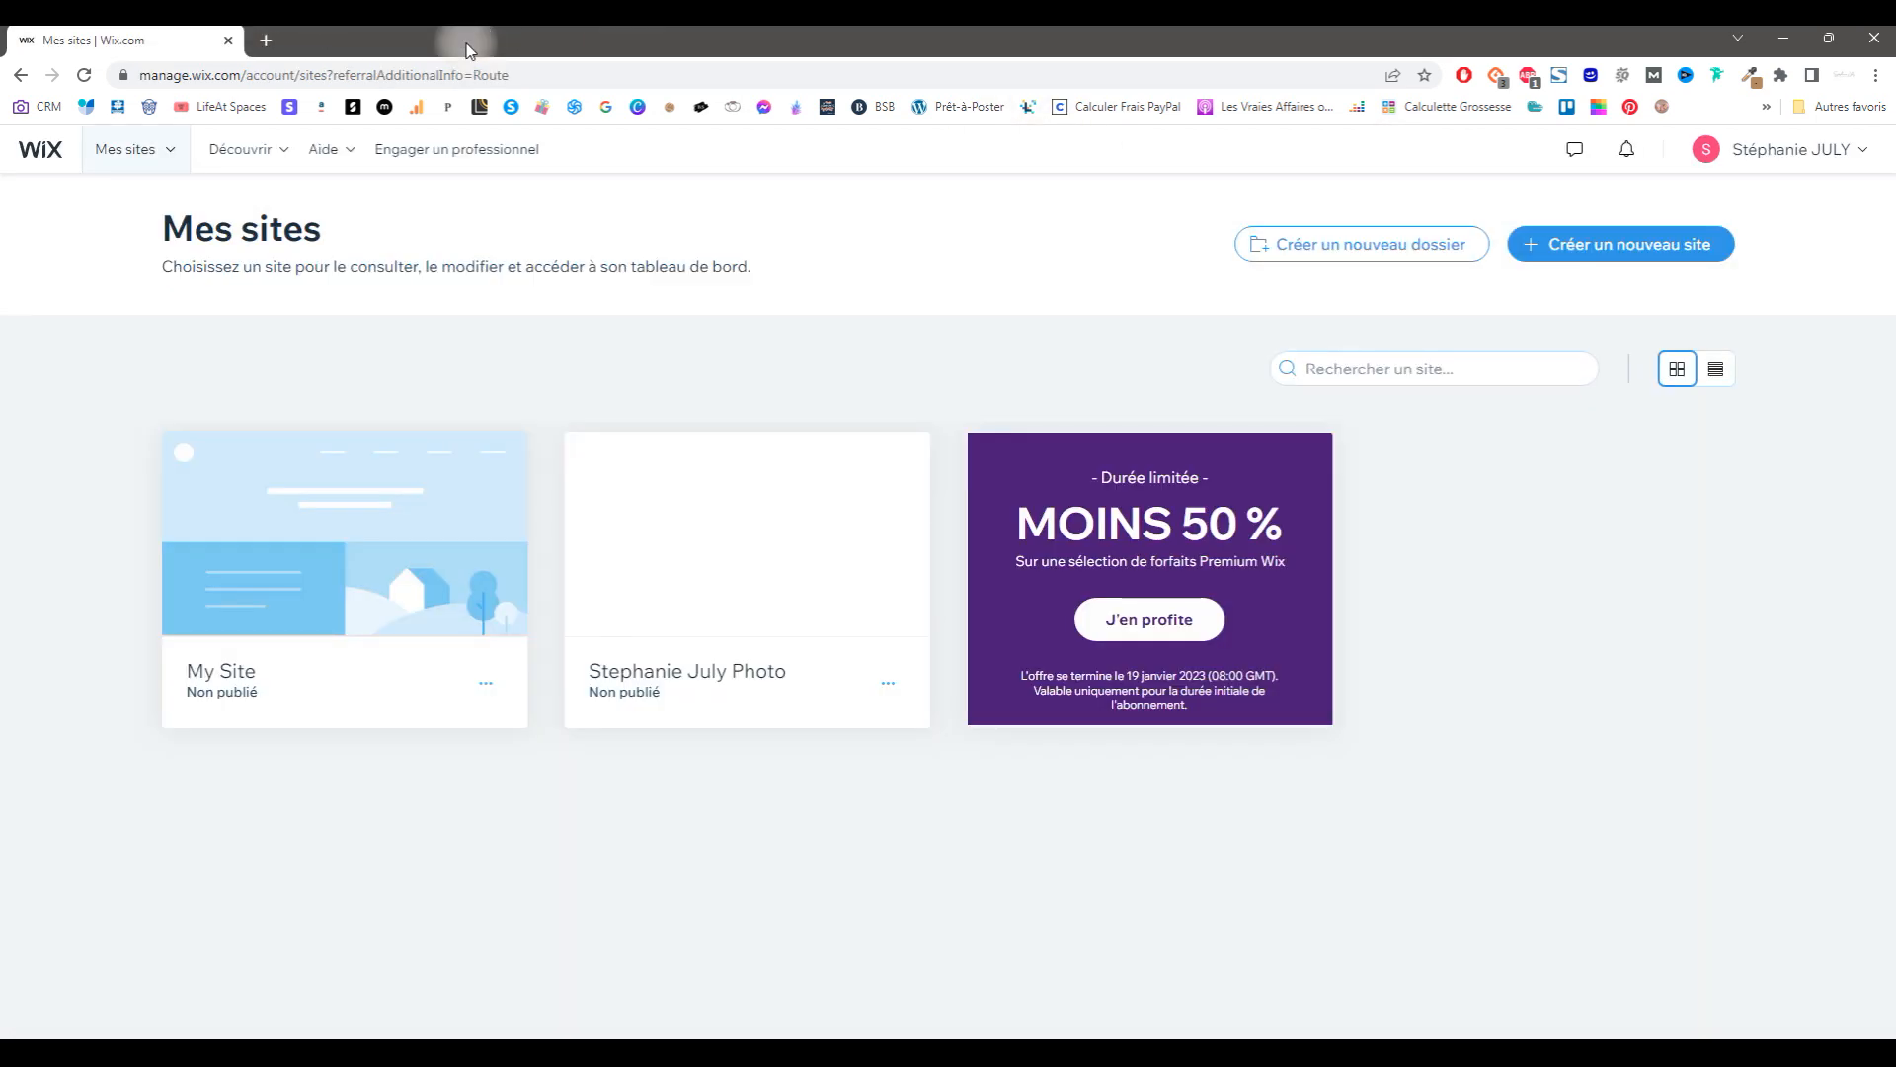
pyautogui.moveTo(530, 570)
pyautogui.click(722, 543)
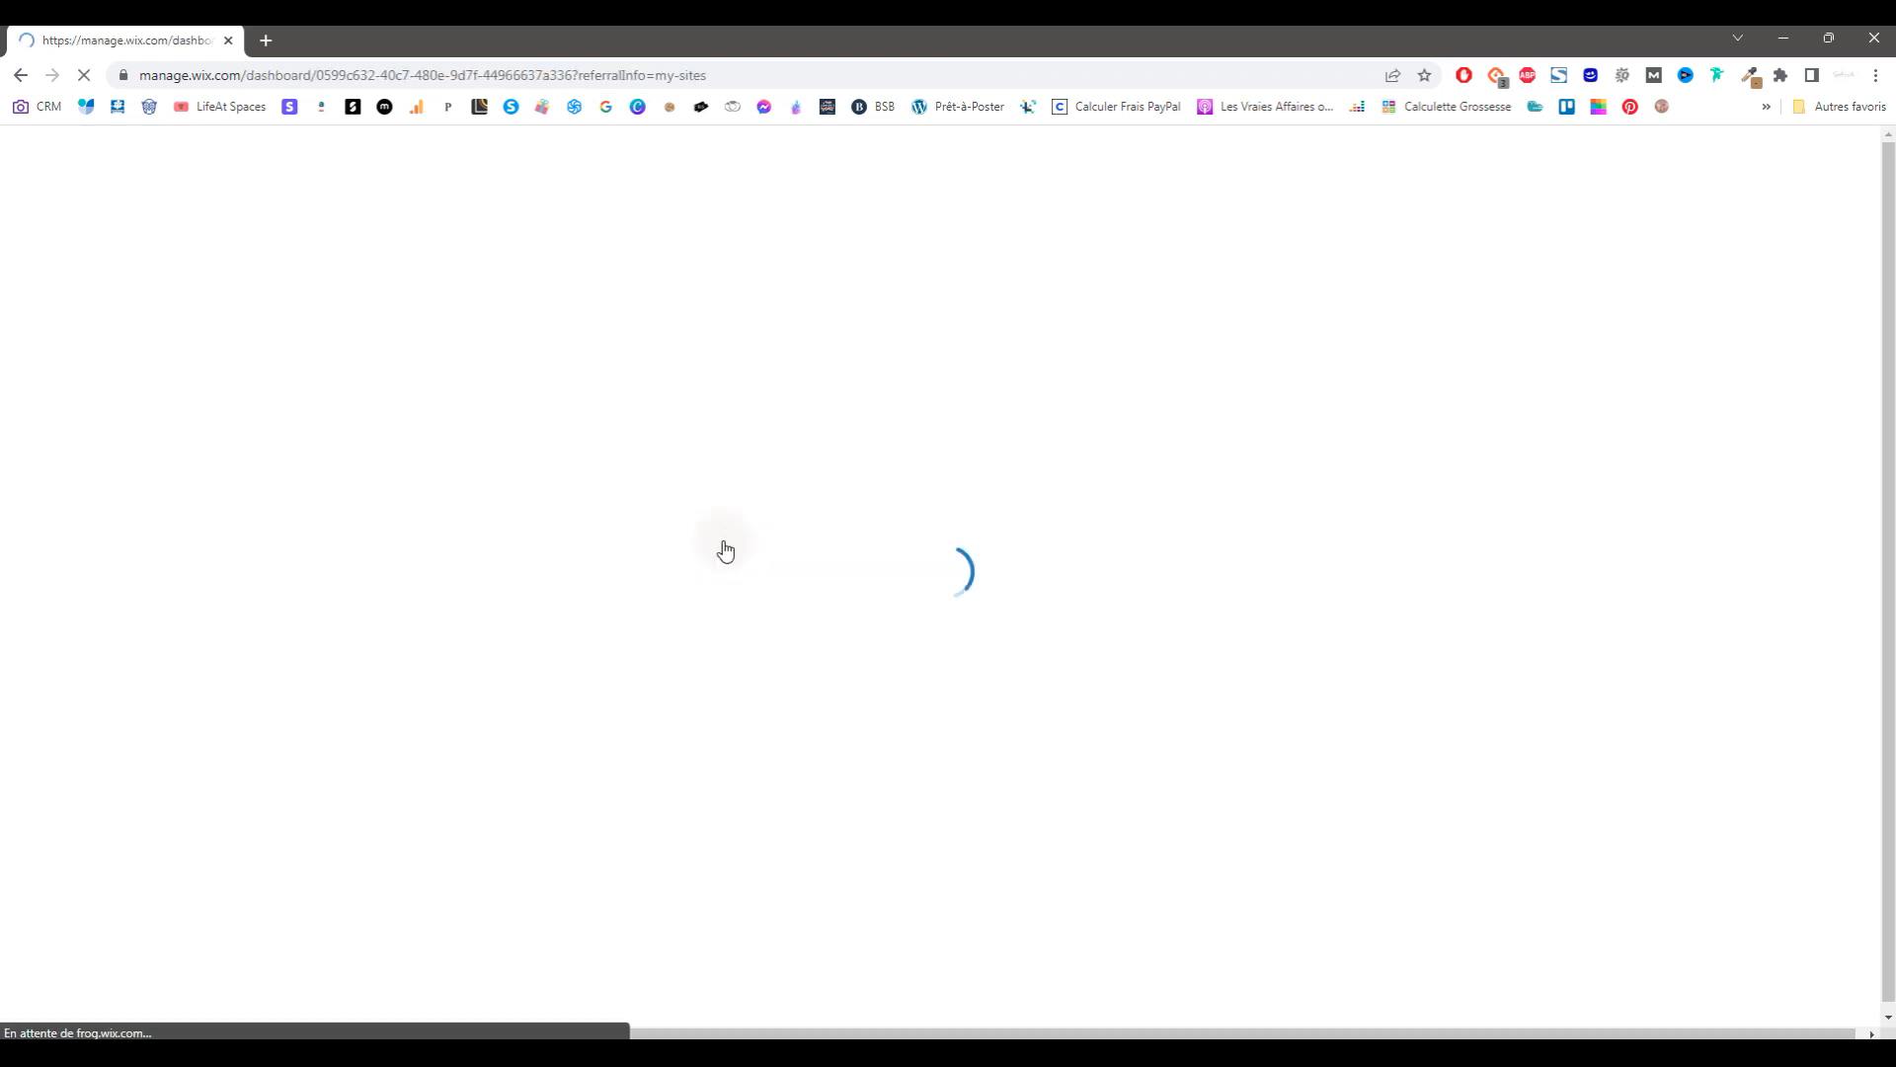